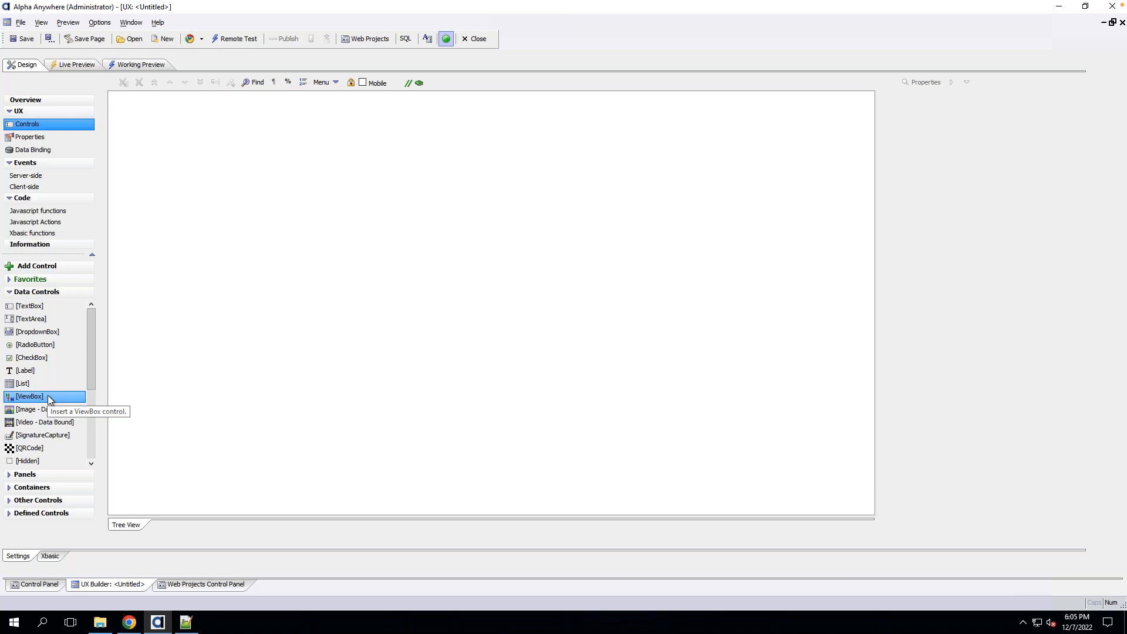
# Start adding TextBox controls with the option to create multiple new controls at once.
pyautogui.click(68, 267)
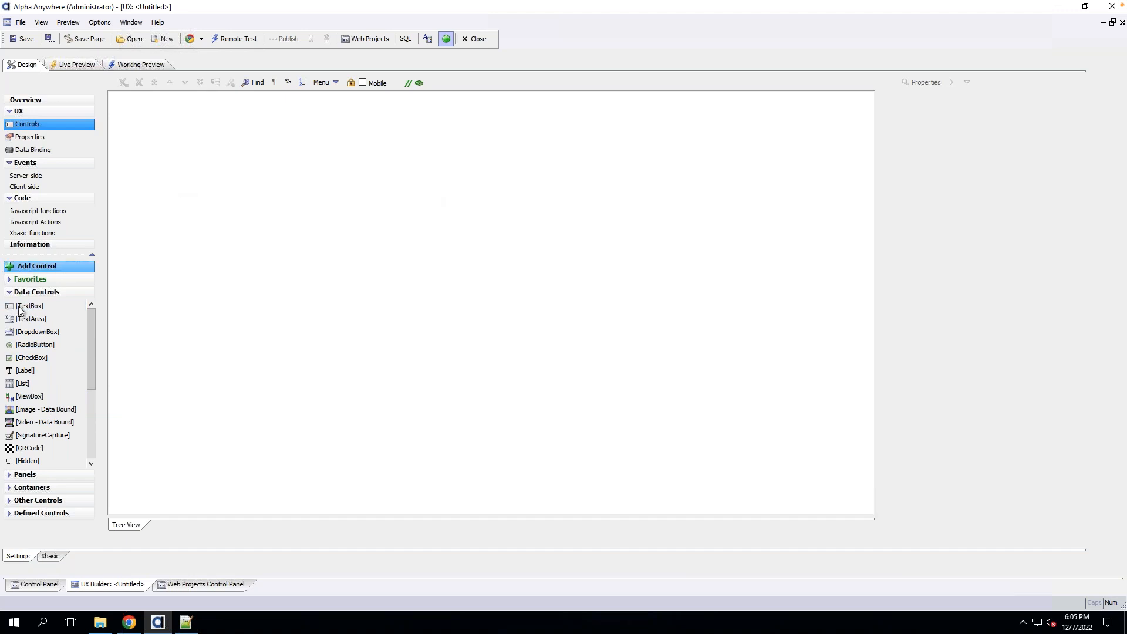
pyautogui.click(27, 306)
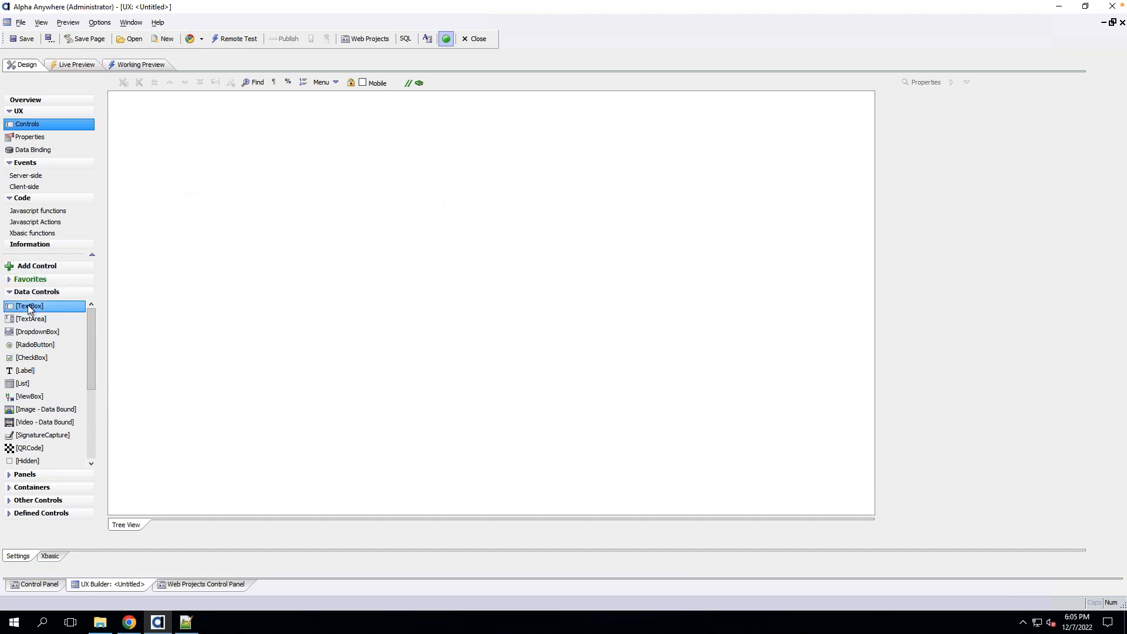
pyautogui.doubleClick(27, 306)
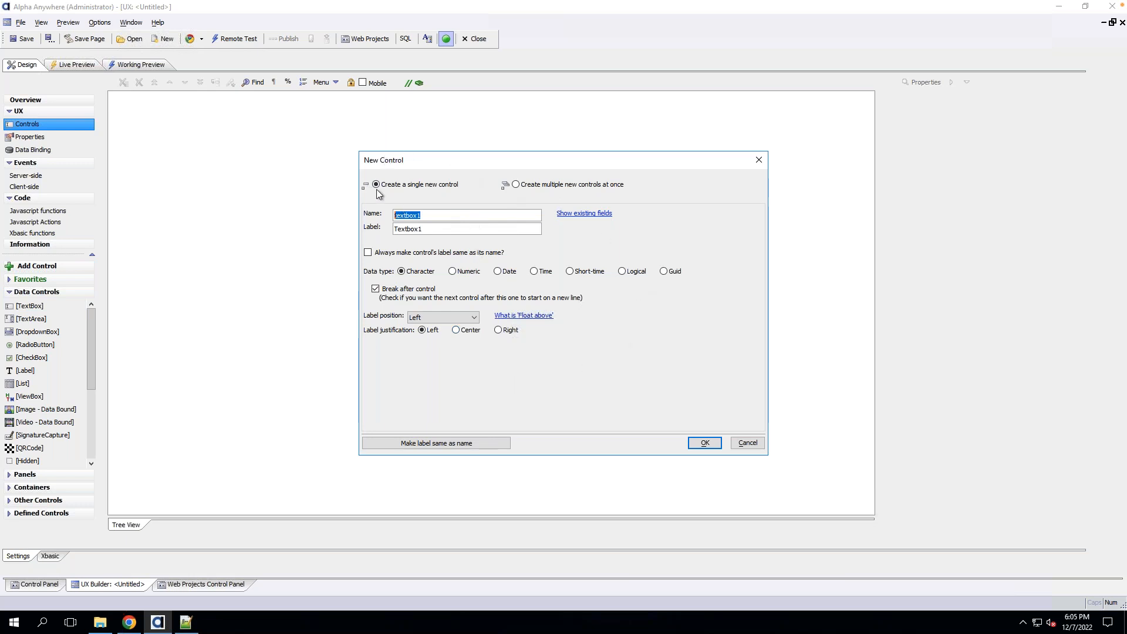
pyautogui.click(516, 185)
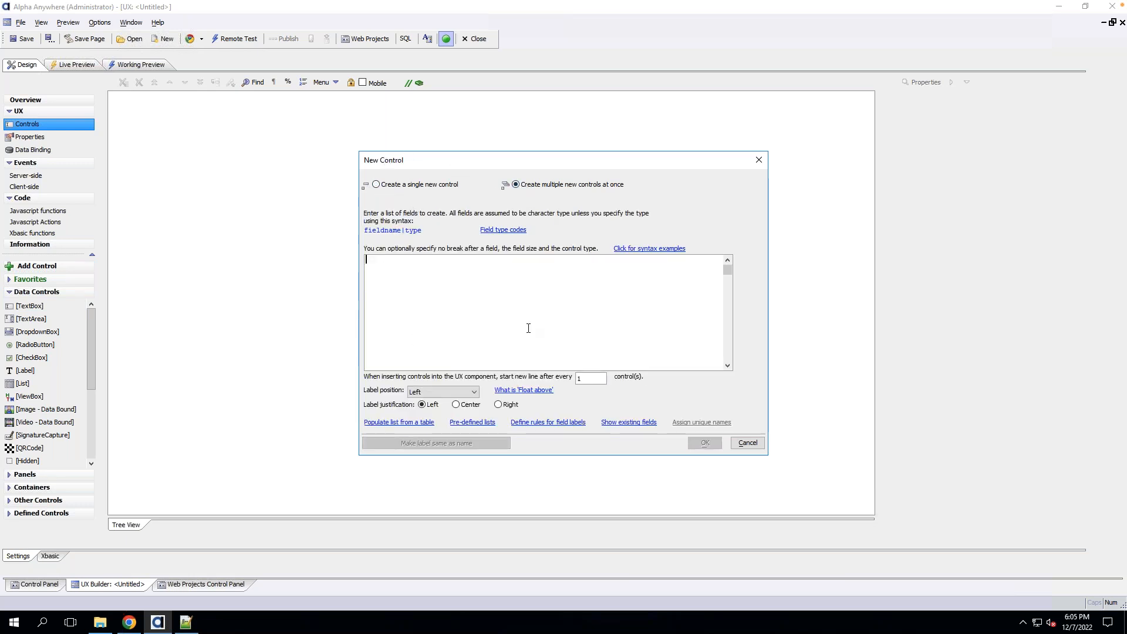
pyautogui.click(390, 185)
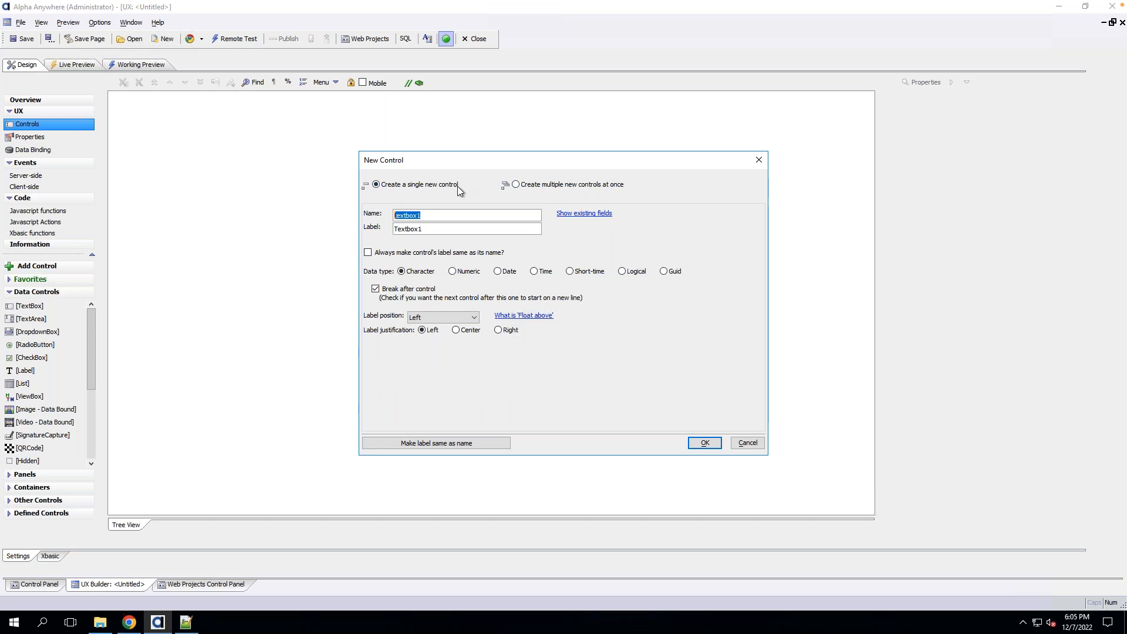
pyautogui.click(516, 184)
# List textbox1 and textbox2 on separate lines as the fields to create.
pyautogui.write('textbox1')
pyautogui.press('Return')
pyautogui.write('tex')
pyautogui.press('BackSpace')
pyautogui.press('BackSpace')
pyautogui.write('extbox1')
pyautogui.press('BackSpace')
pyautogui.write('2')
# Check the label position options and the existing fields, keep Left, and create the two text boxes.
pyautogui.click(464, 392)
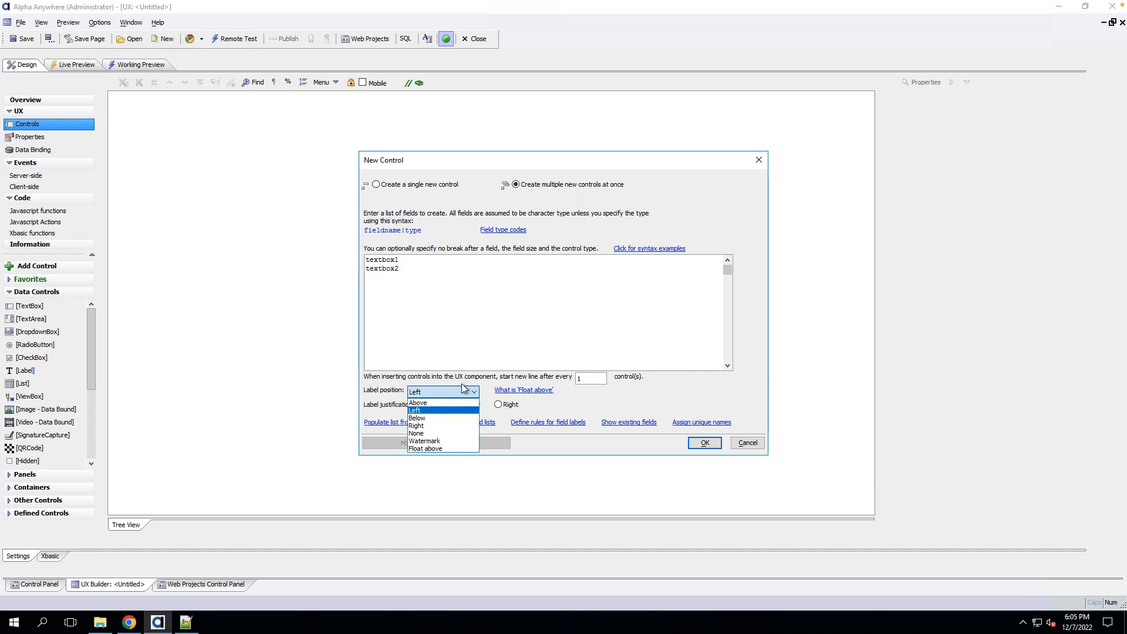
pyautogui.click(393, 386)
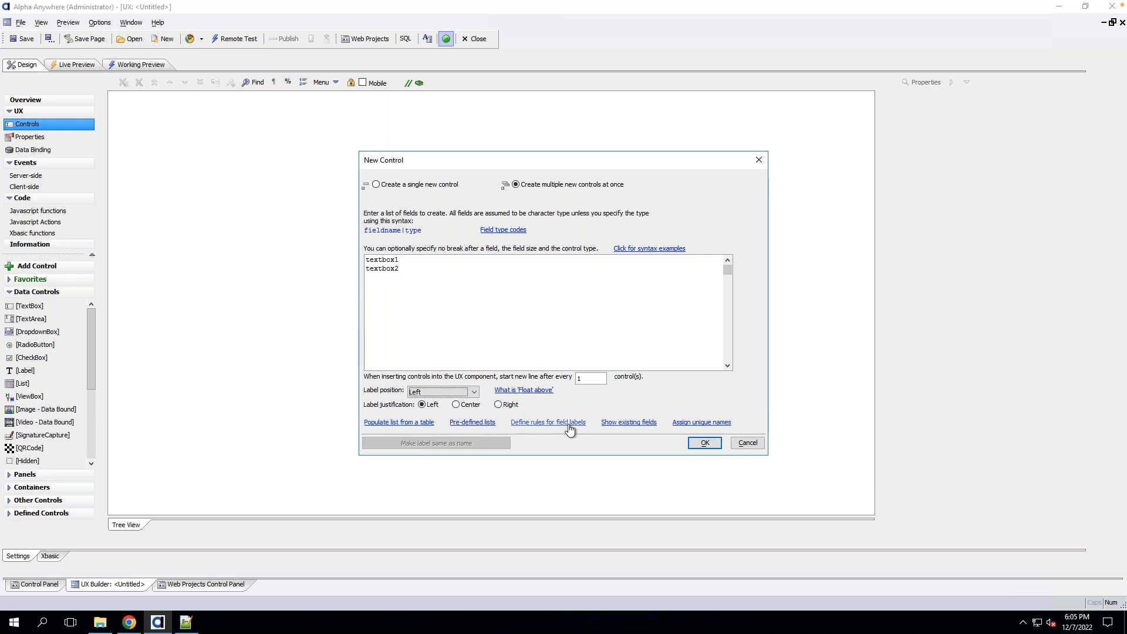
pyautogui.click(614, 425)
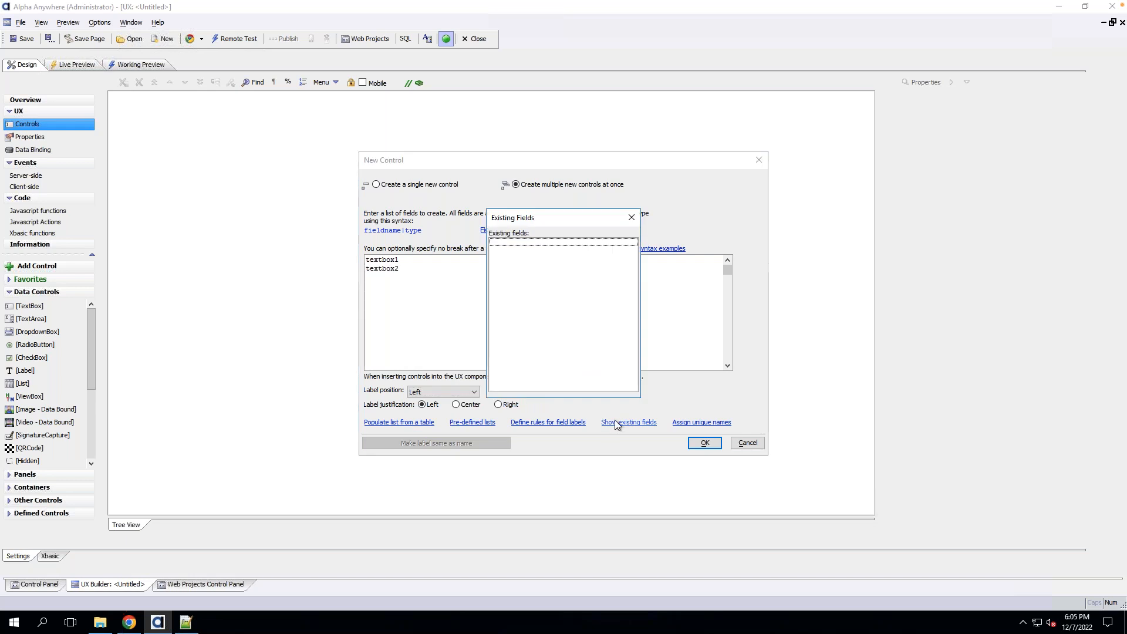
pyautogui.click(631, 218)
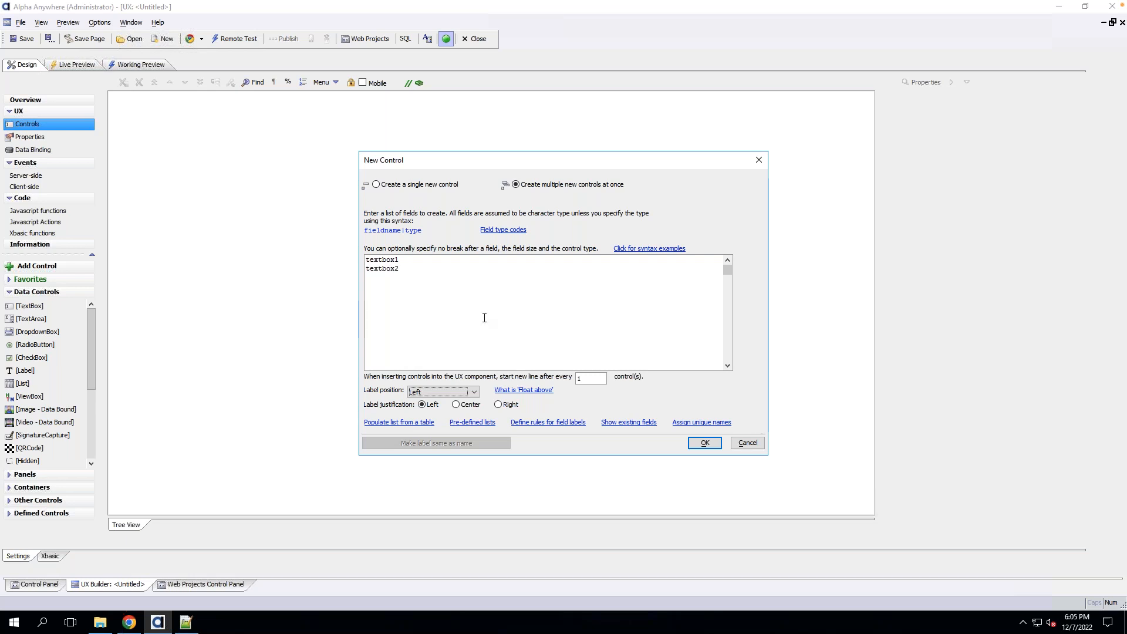
pyautogui.click(705, 443)
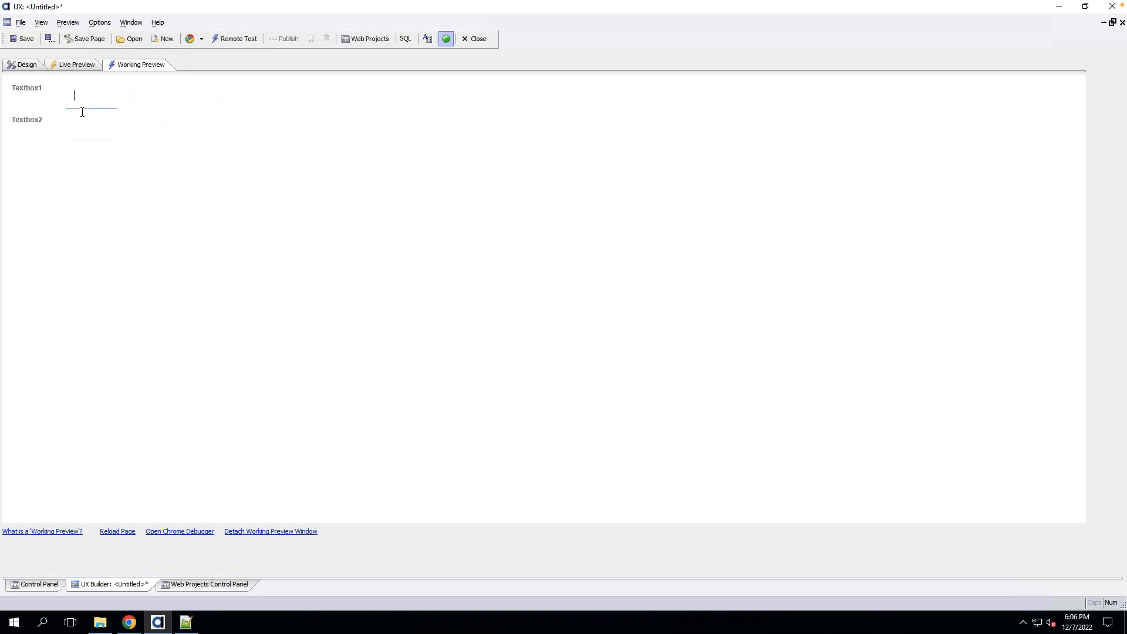
# Test moving the focus between the two text boxes in the Working Preview and return to the design.
pyautogui.press('Tab')
pyautogui.press('Tab')
pyautogui.press('Tab')
pyautogui.click(92, 95)
pyautogui.click(22, 68)
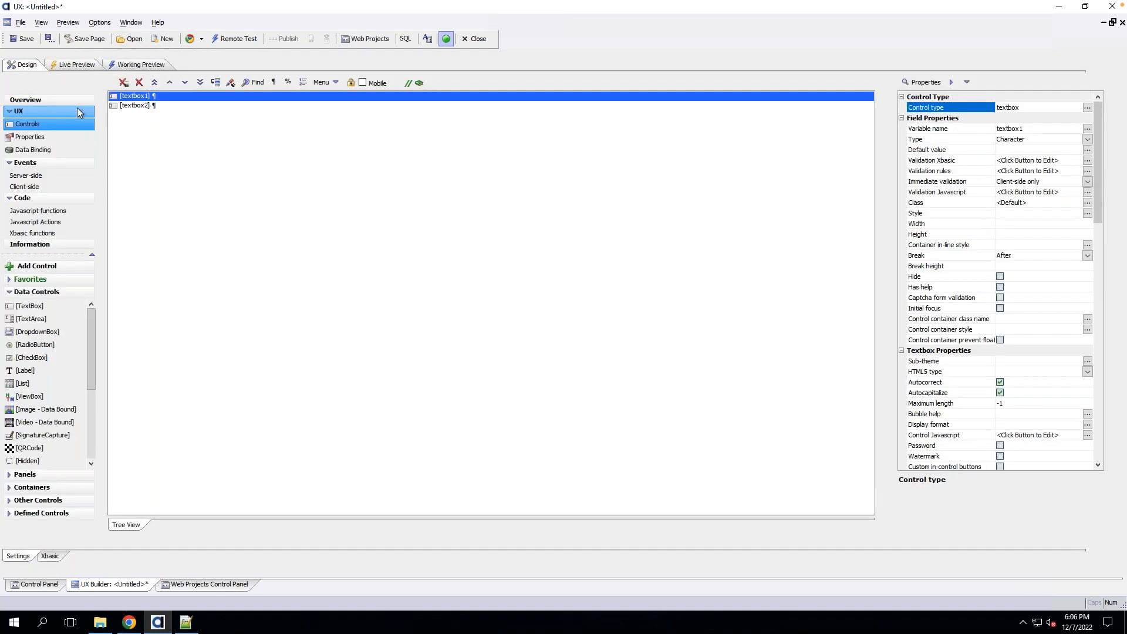
# Set the component's style to Alpha-Bluegrey and enable the compact theme in the UX properties.
pyautogui.click(52, 175)
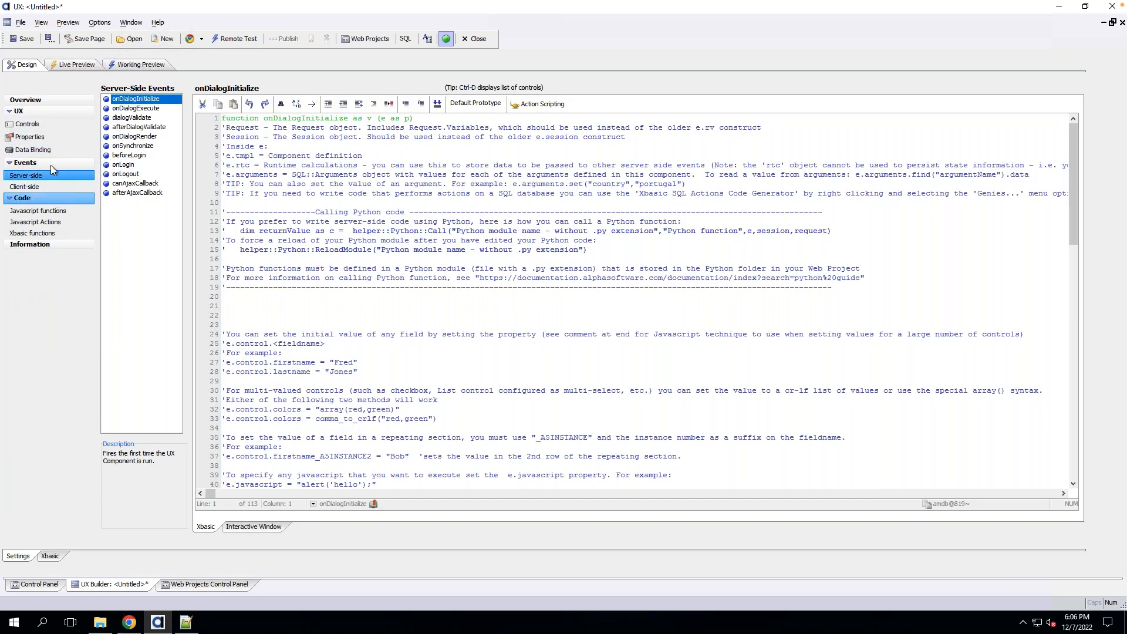
pyautogui.click(46, 137)
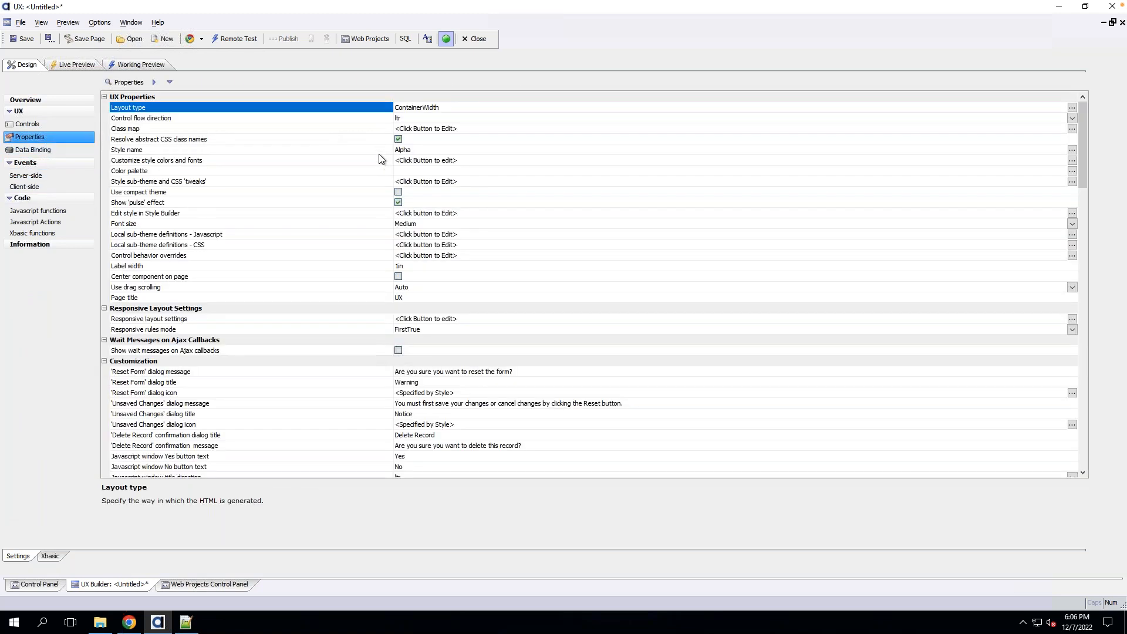
pyautogui.doubleClick(379, 151)
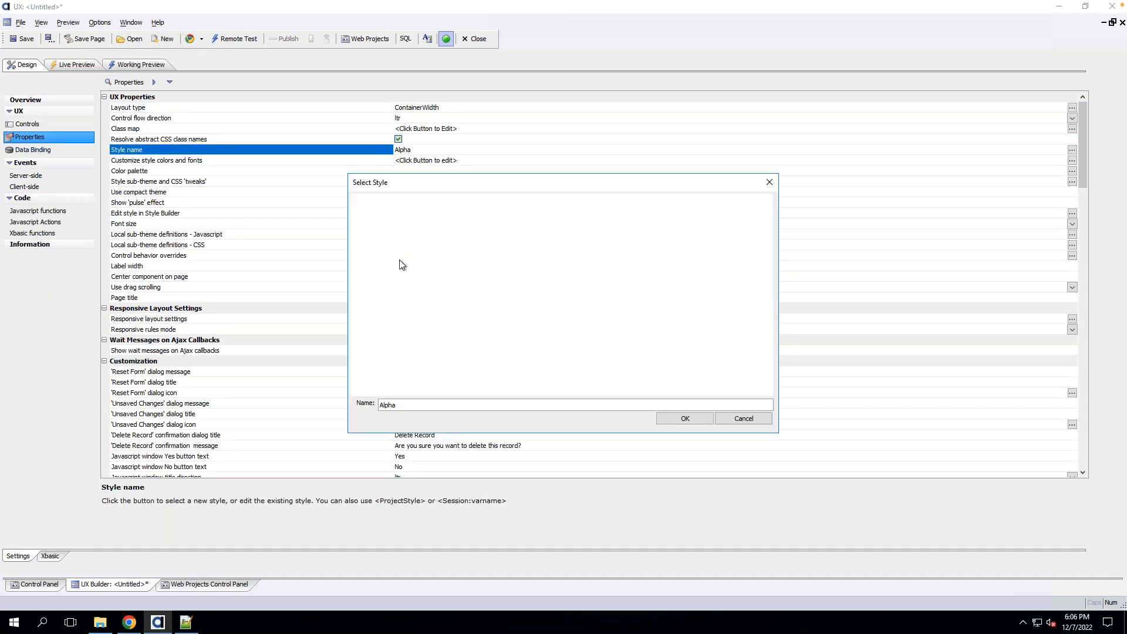
pyautogui.click(394, 298)
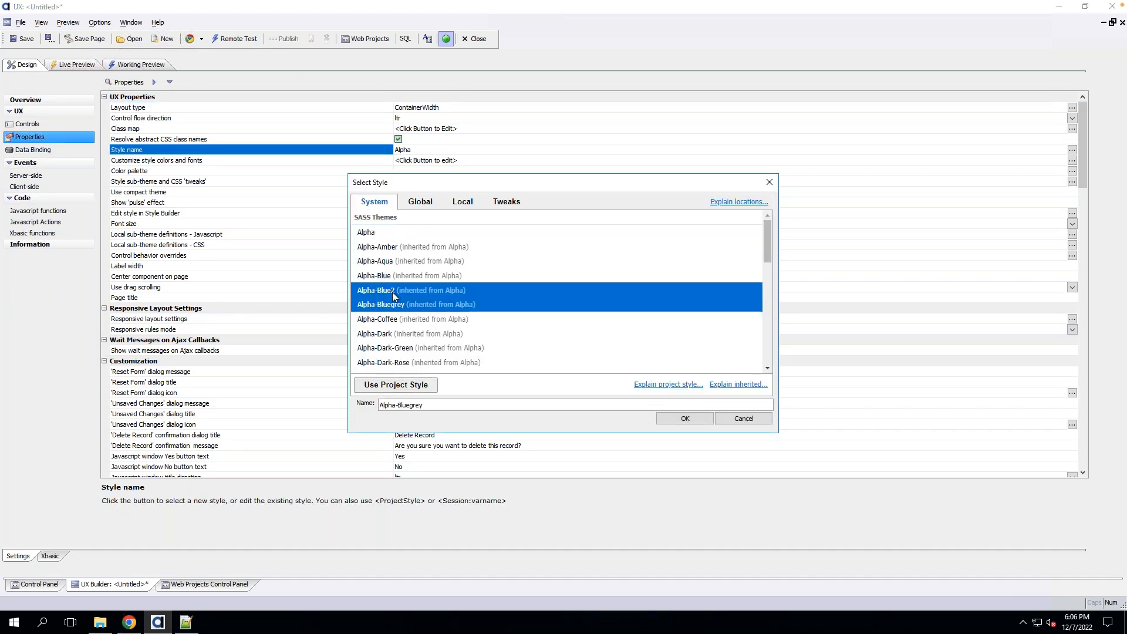
pyautogui.click(687, 416)
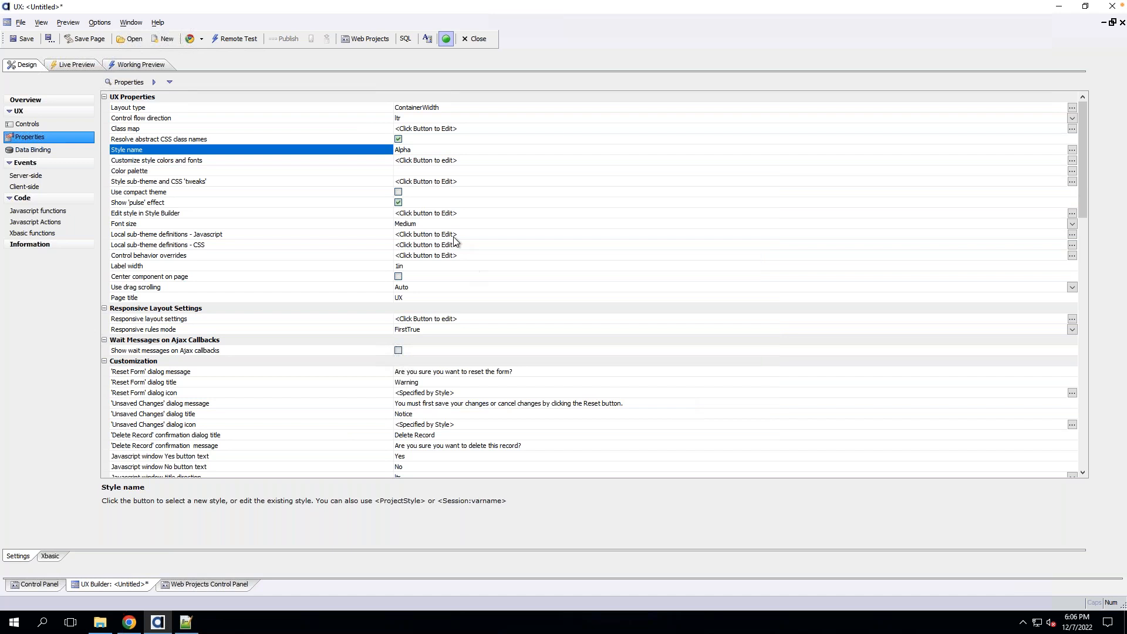
pyautogui.click(399, 174)
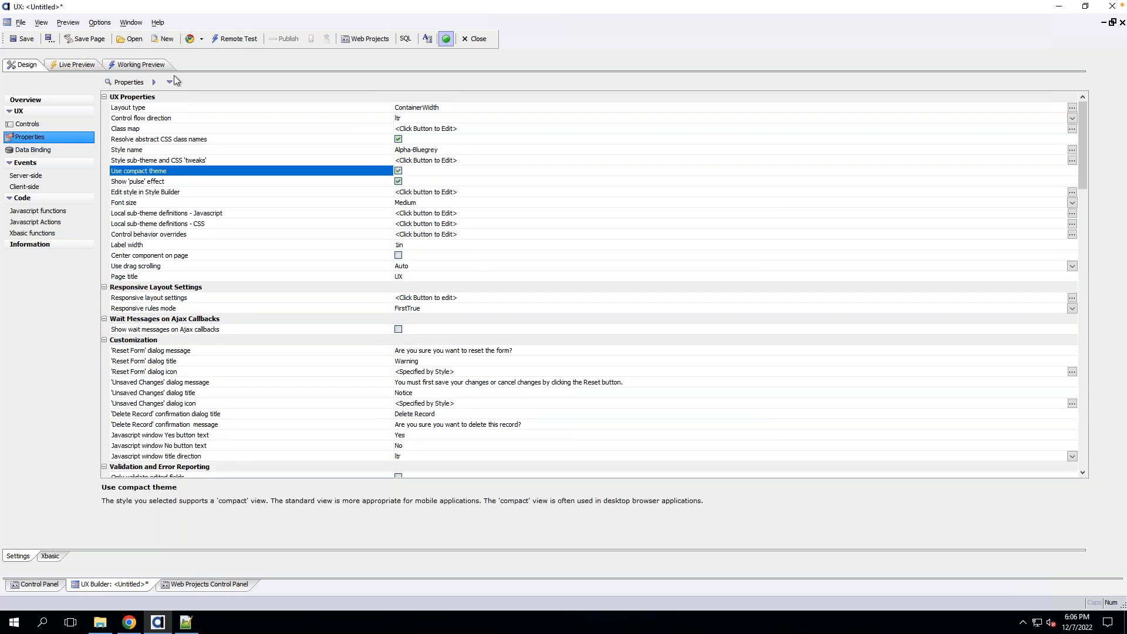
# Check the restyled text boxes in the Working Preview and return to the list of controls.
pyautogui.click(142, 63)
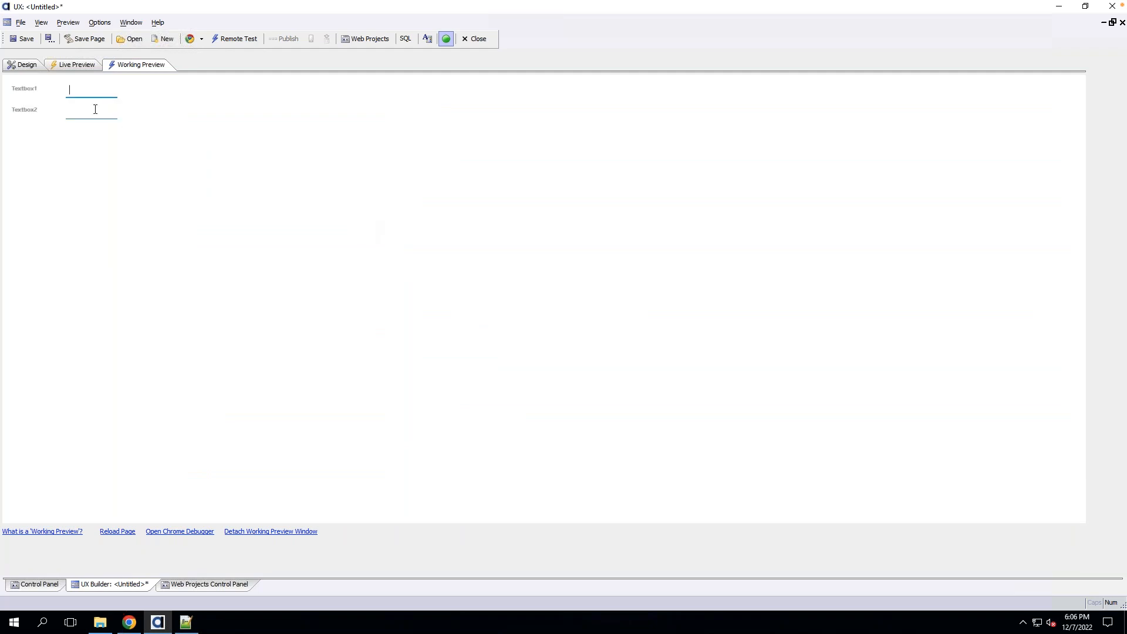
pyautogui.click(94, 105)
pyautogui.click(59, 121)
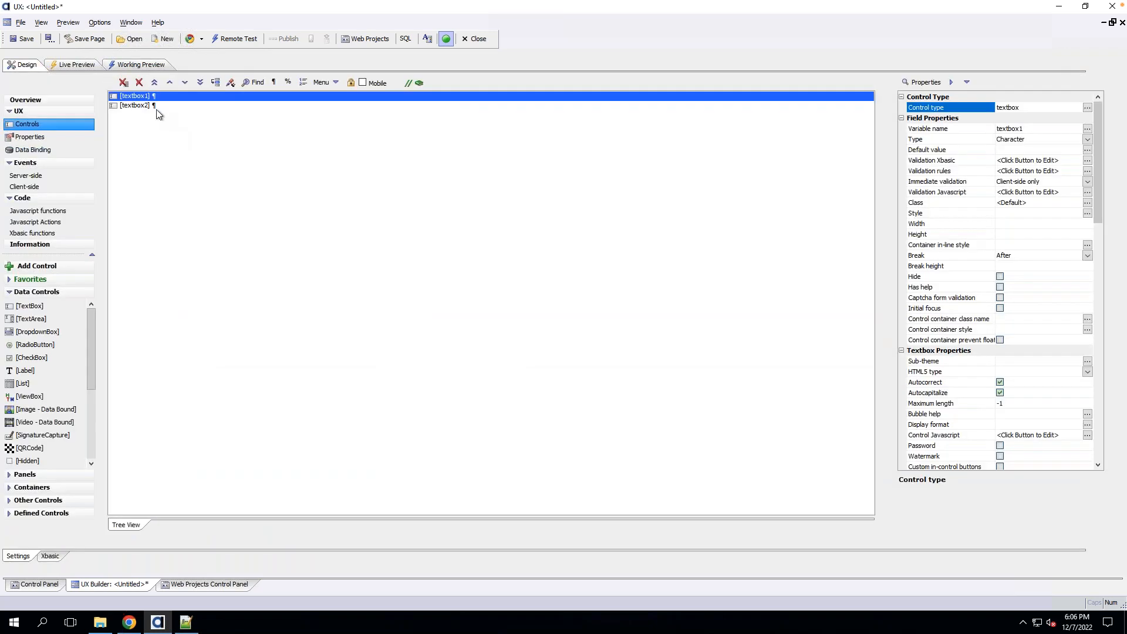
pyautogui.keyDown('shift'); pyautogui.click(146, 107); pyautogui.keyUp('shift')
pyautogui.rightClick(144, 106)
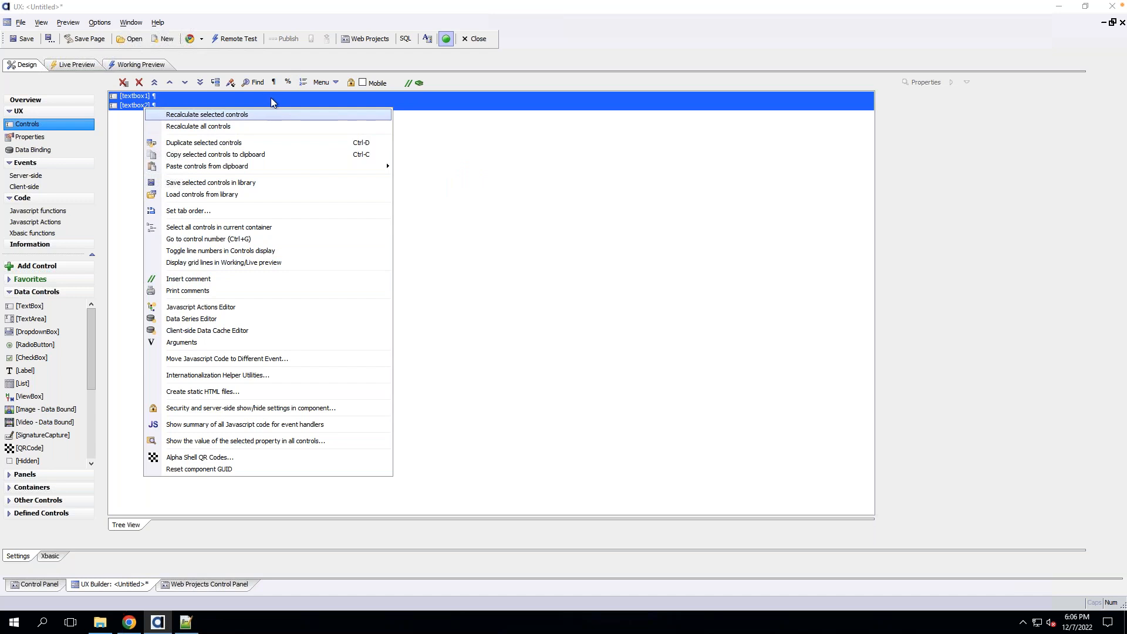
pyautogui.click(295, 98)
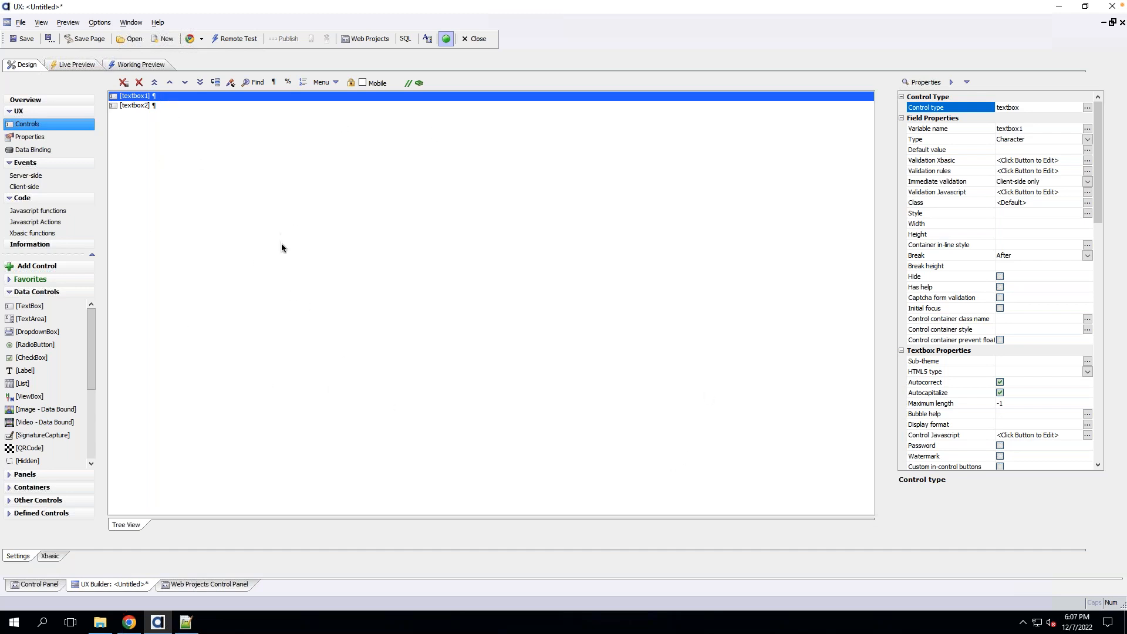
pyautogui.rightClick(139, 106)
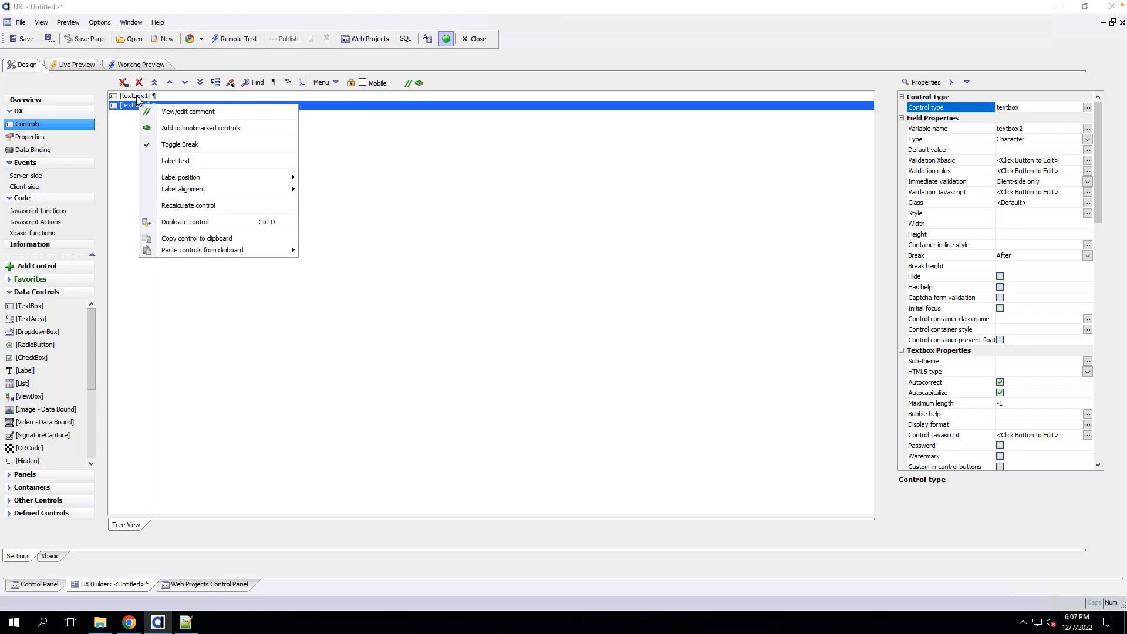
# Duplicate textbox1 and textbox2 together and accept the conflicting field names notice.
pyautogui.click(137, 96)
pyautogui.keyDown('shift'); pyautogui.click(139, 104); pyautogui.keyUp('shift')
pyautogui.rightClick(139, 107)
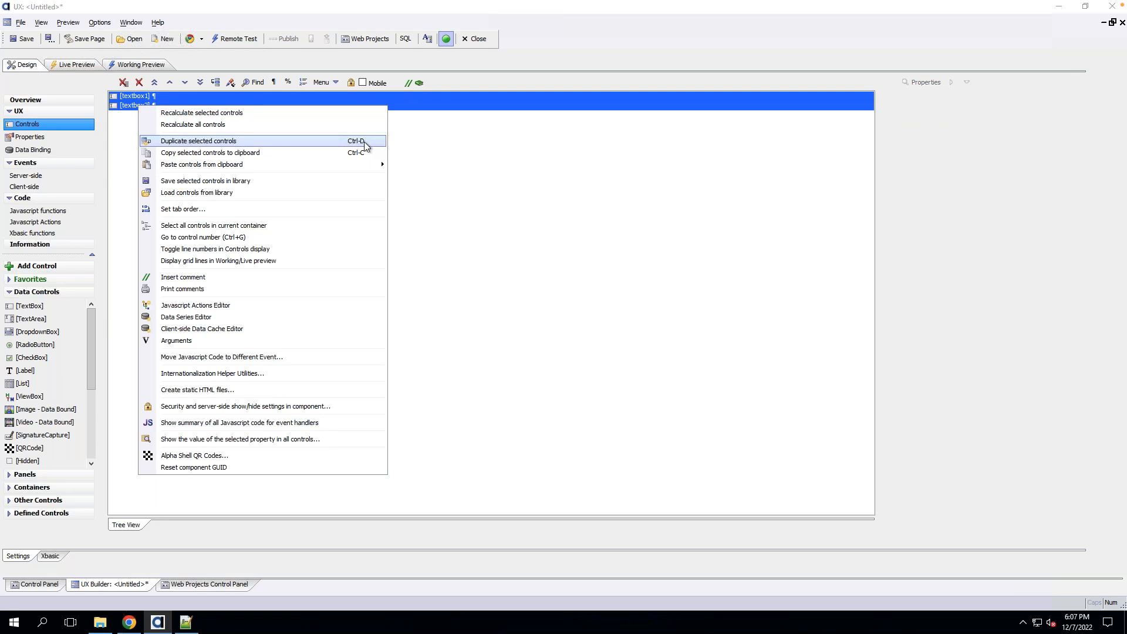
pyautogui.click(365, 145)
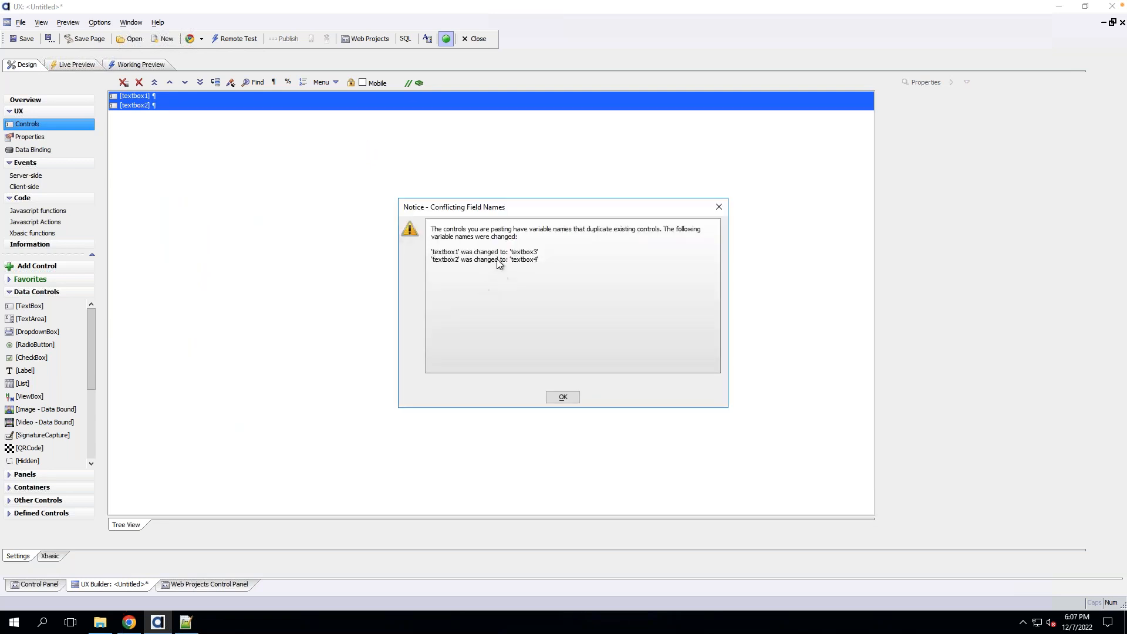
pyautogui.click(563, 397)
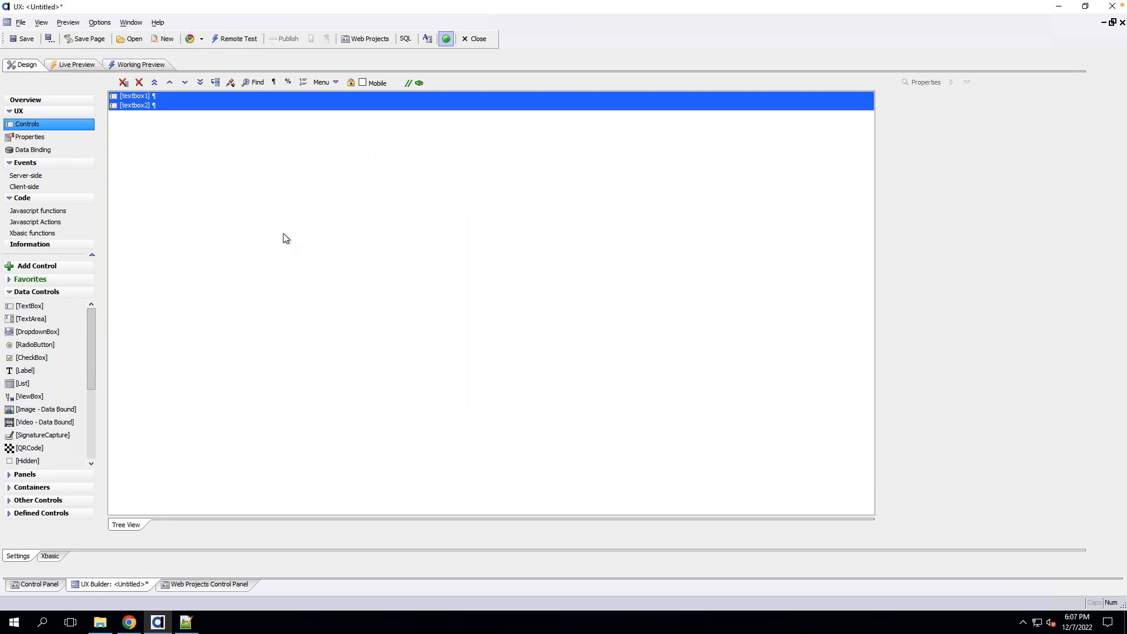
# Duplicate all four text boxes, textbox1 through textbox4, and accept the renamed variables.
pyautogui.click(136, 97)
pyautogui.keyDown('shift'); pyautogui.click(141, 125); pyautogui.keyUp('shift')
pyautogui.rightClick(141, 129)
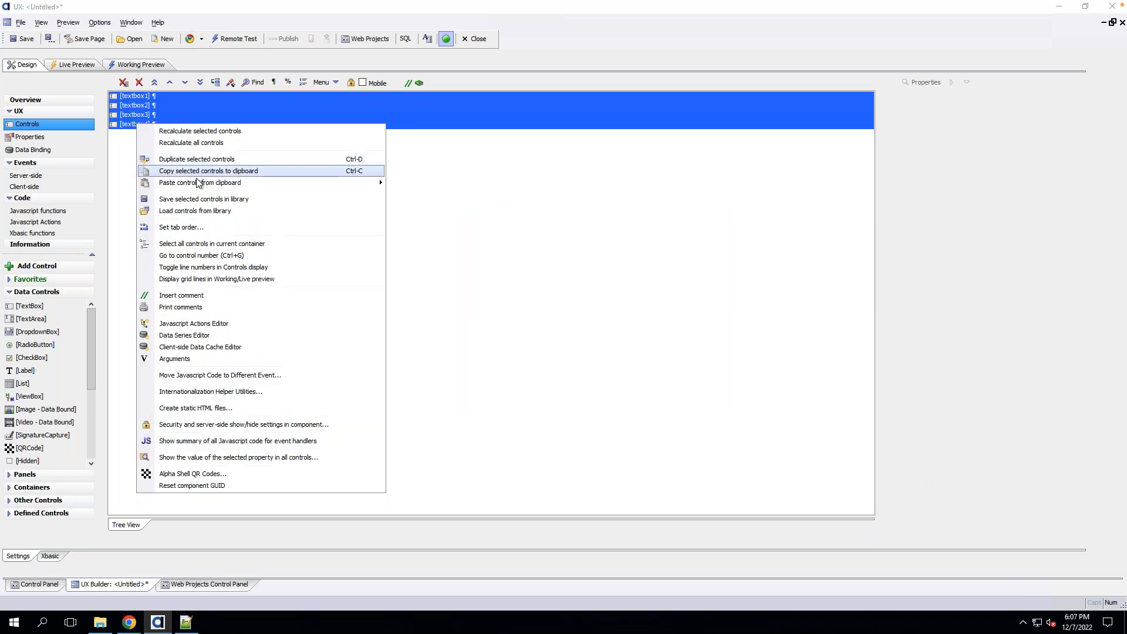
pyautogui.click(202, 158)
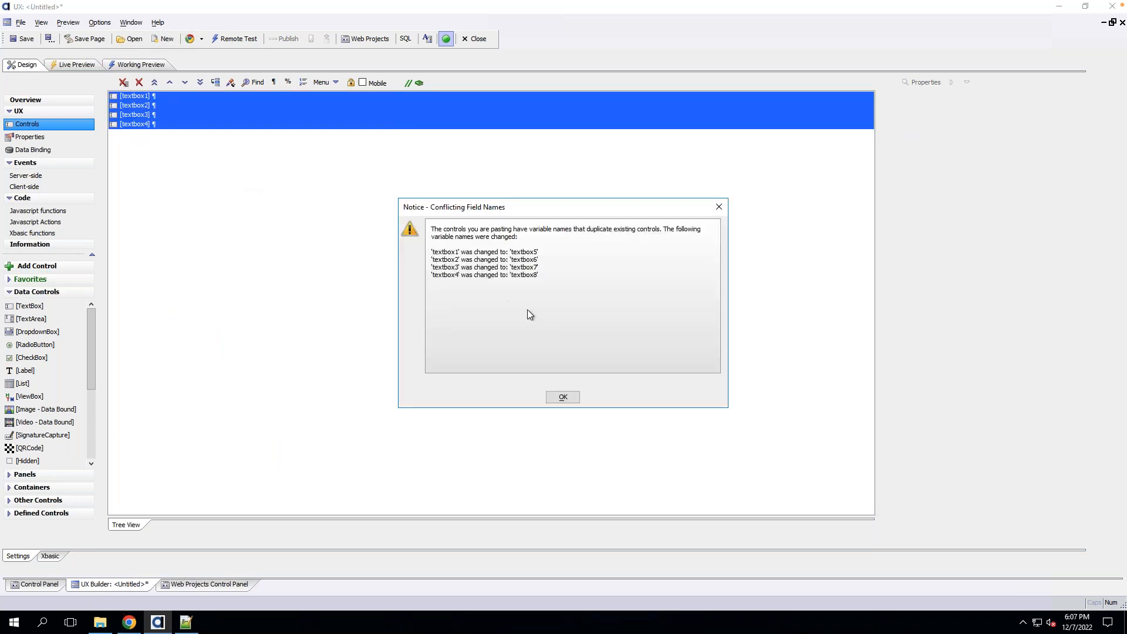
pyautogui.click(559, 401)
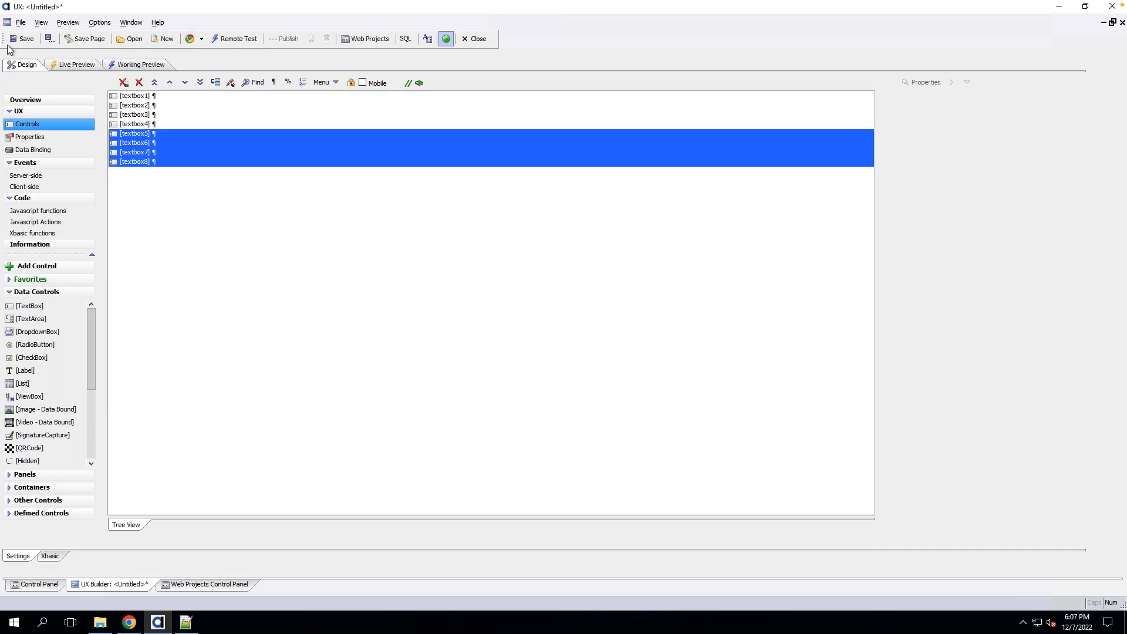
# Save the UX component under the name layout_ux.
pyautogui.click(25, 39)
pyautogui.write('layout_1')
pyautogui.press('Return')
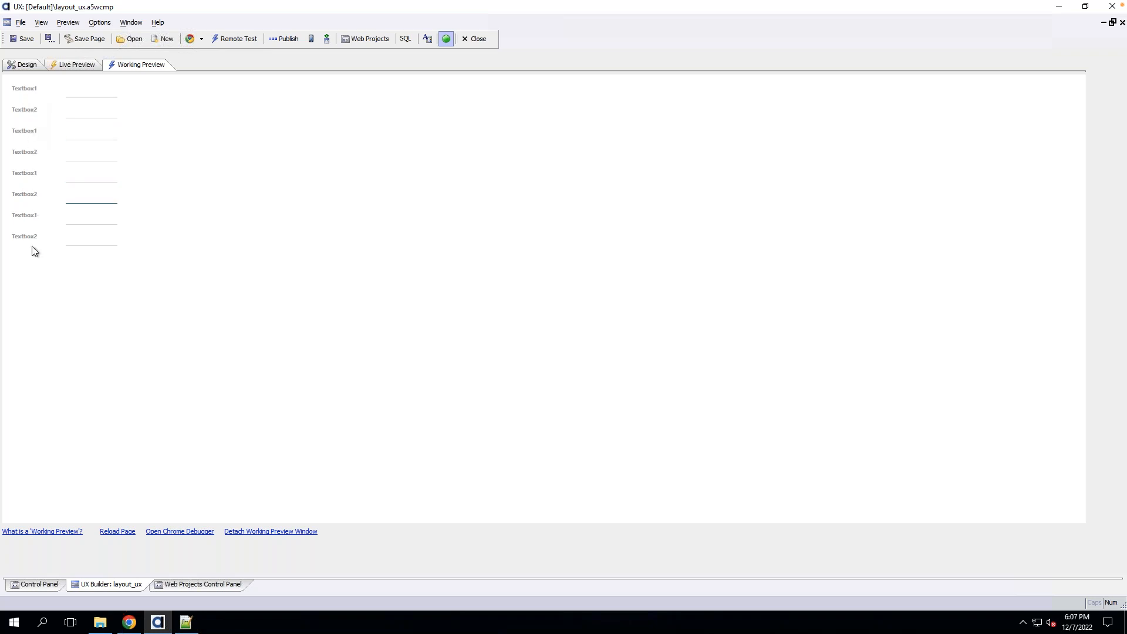
pyautogui.click(31, 64)
pyautogui.click(146, 99)
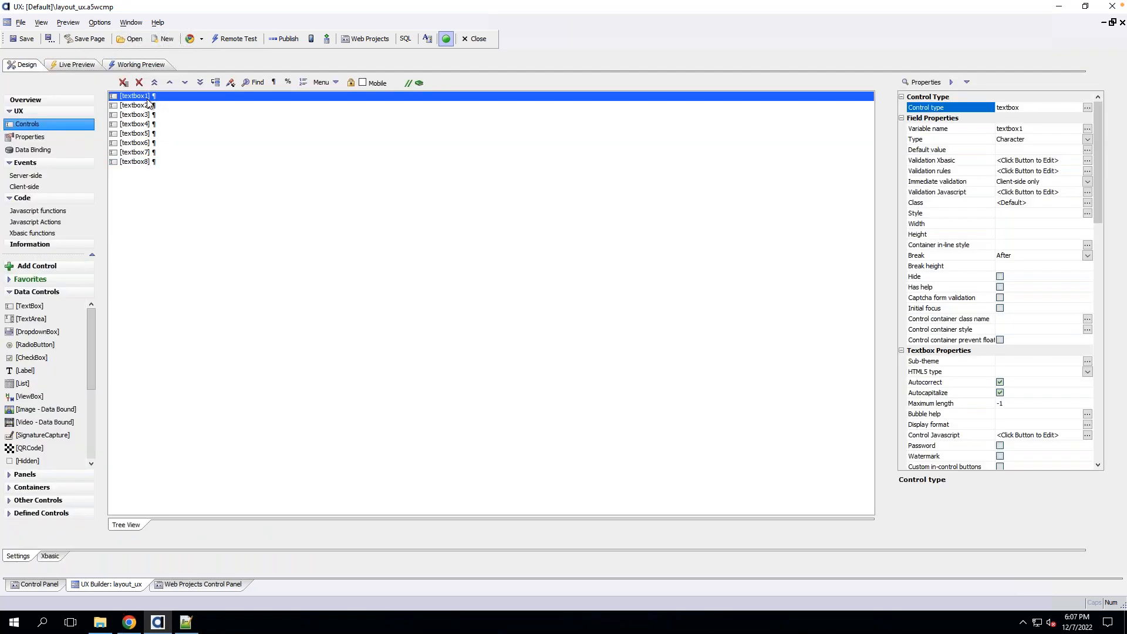
pyautogui.keyDown('shift'); pyautogui.click(155, 162); pyautogui.keyUp('shift')
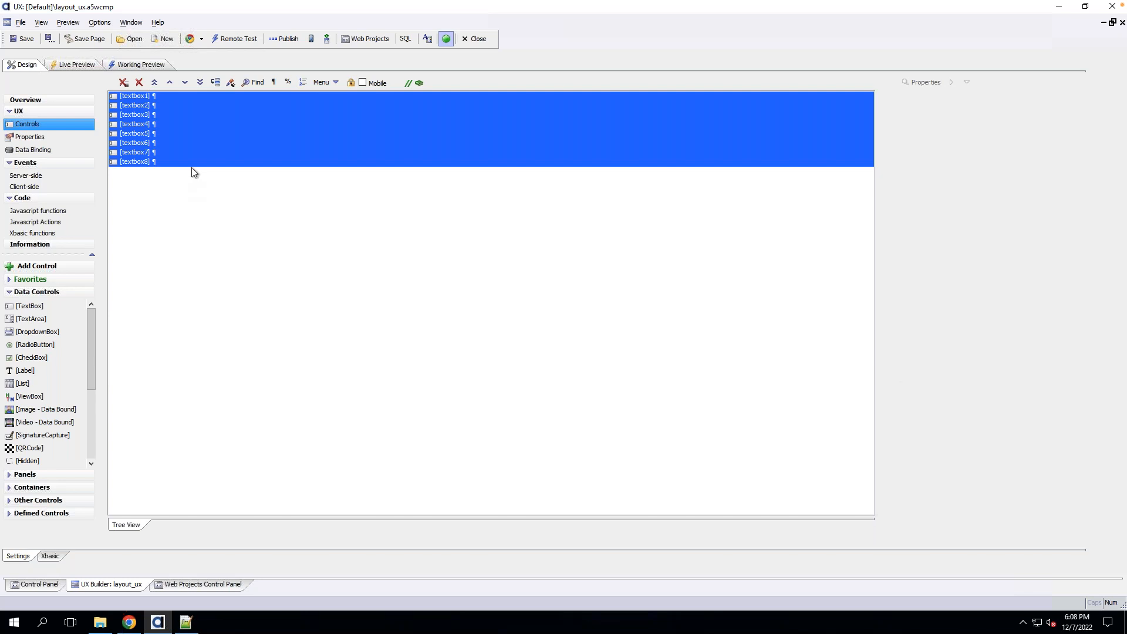
pyautogui.click(242, 209)
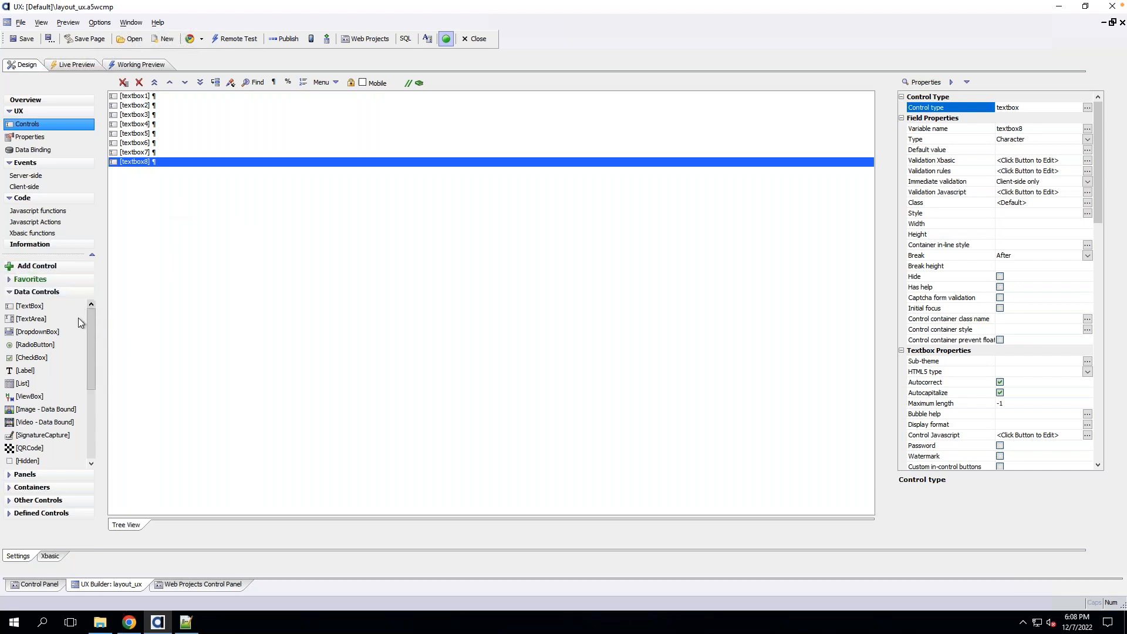
pyautogui.click(53, 269)
pyautogui.write('fre')
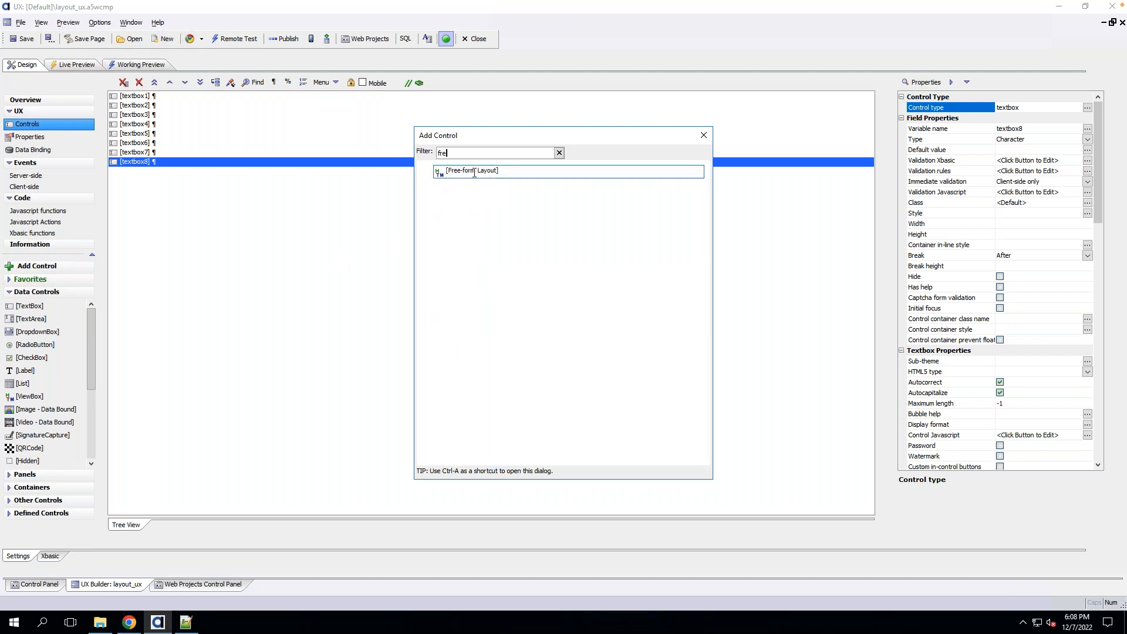
pyautogui.press('Escape')
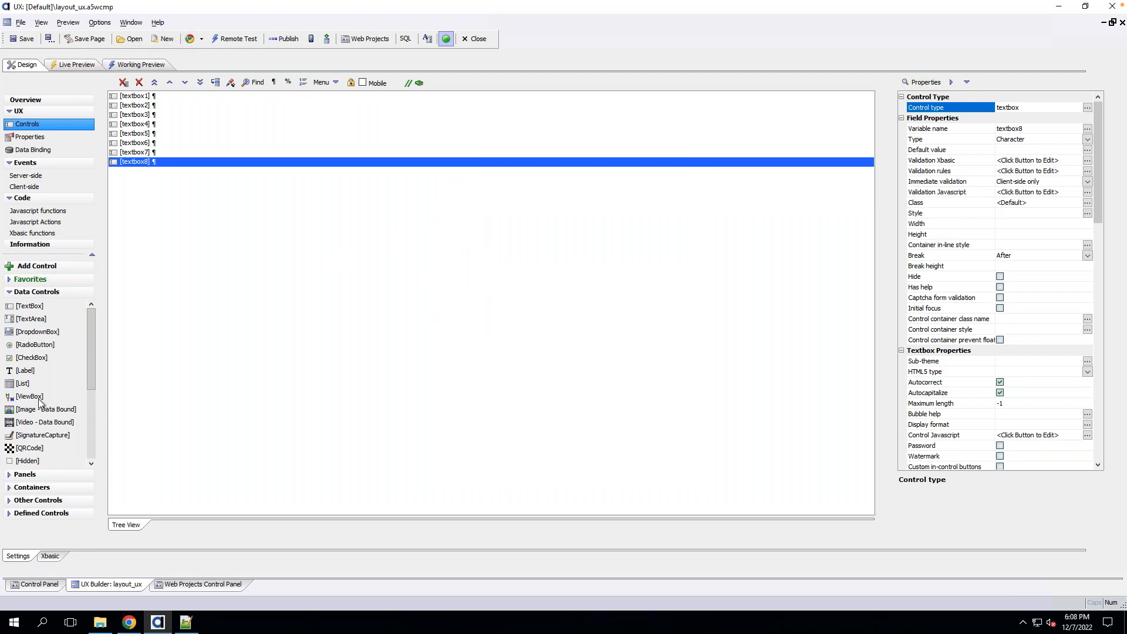
# Add a Free-form Layout container below textbox8 and check the saved component in the Working Preview.
pyautogui.click(32, 488)
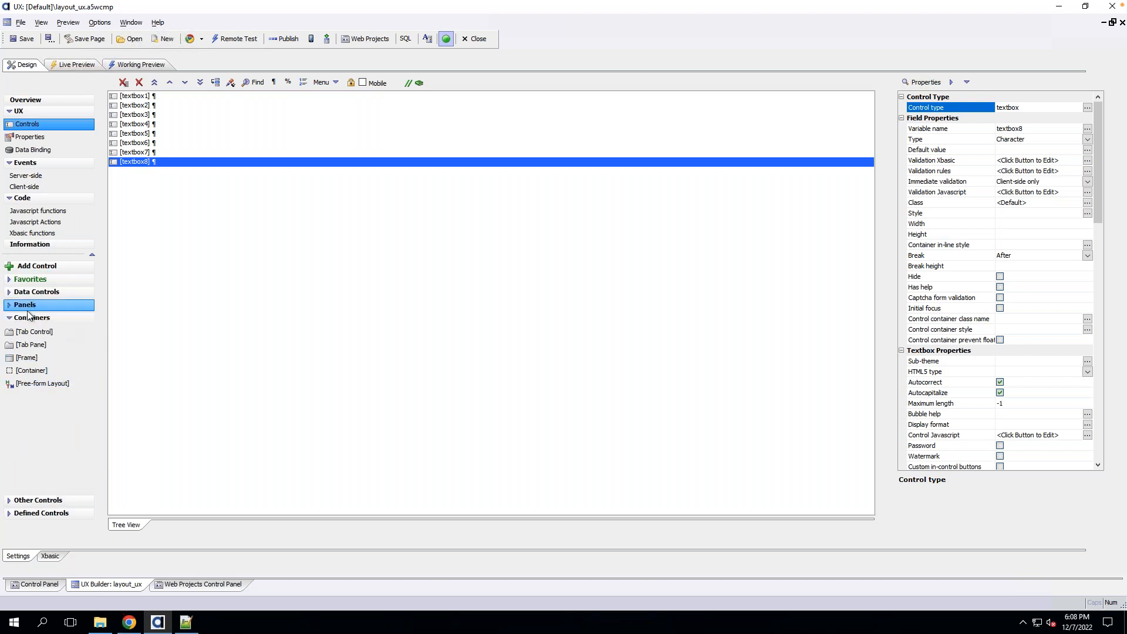
pyautogui.click(47, 388)
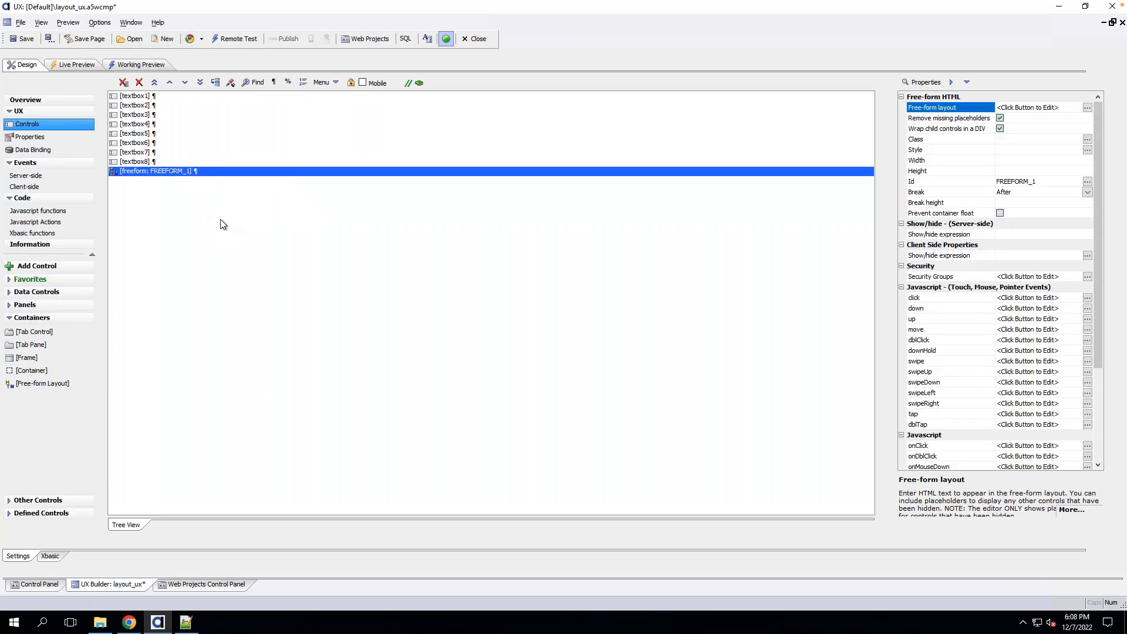
pyautogui.click(21, 39)
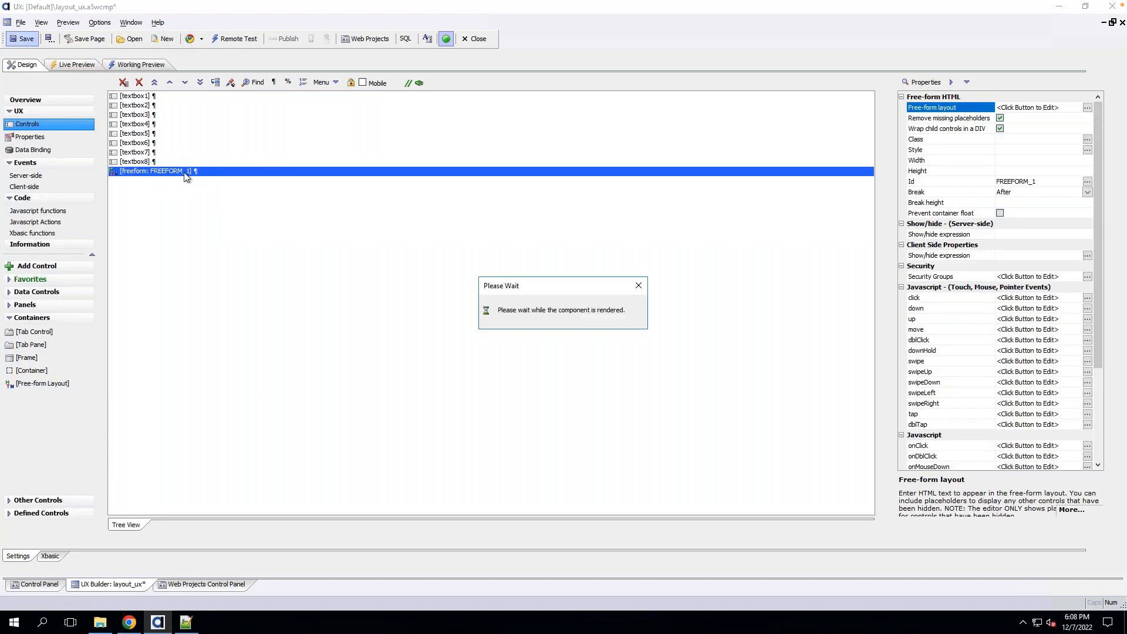
pyautogui.click(140, 65)
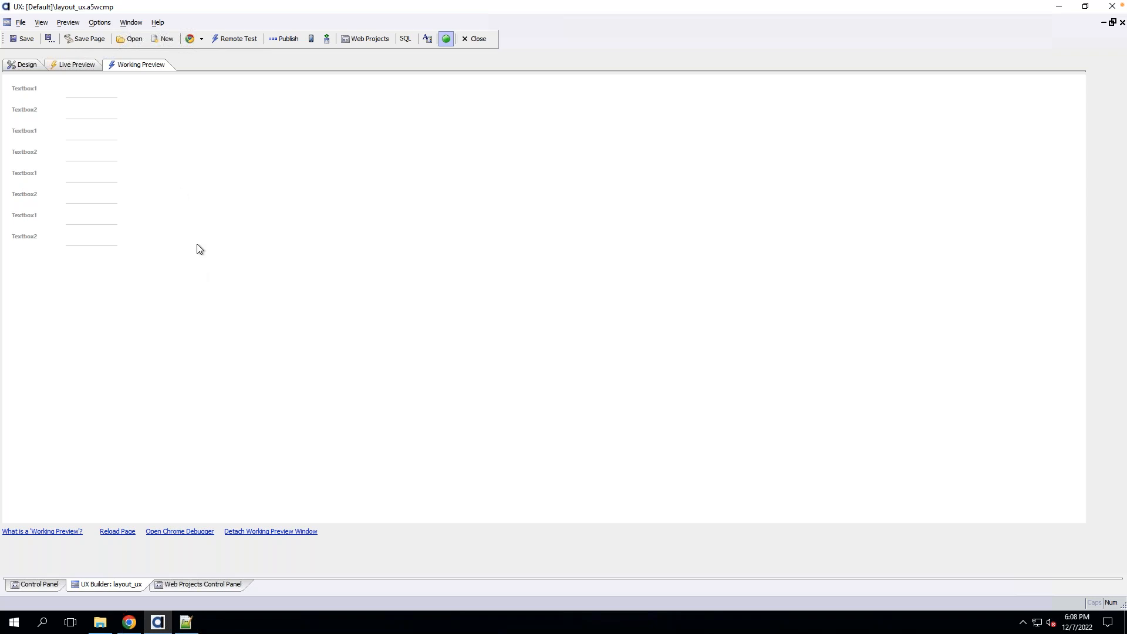
pyautogui.click(27, 65)
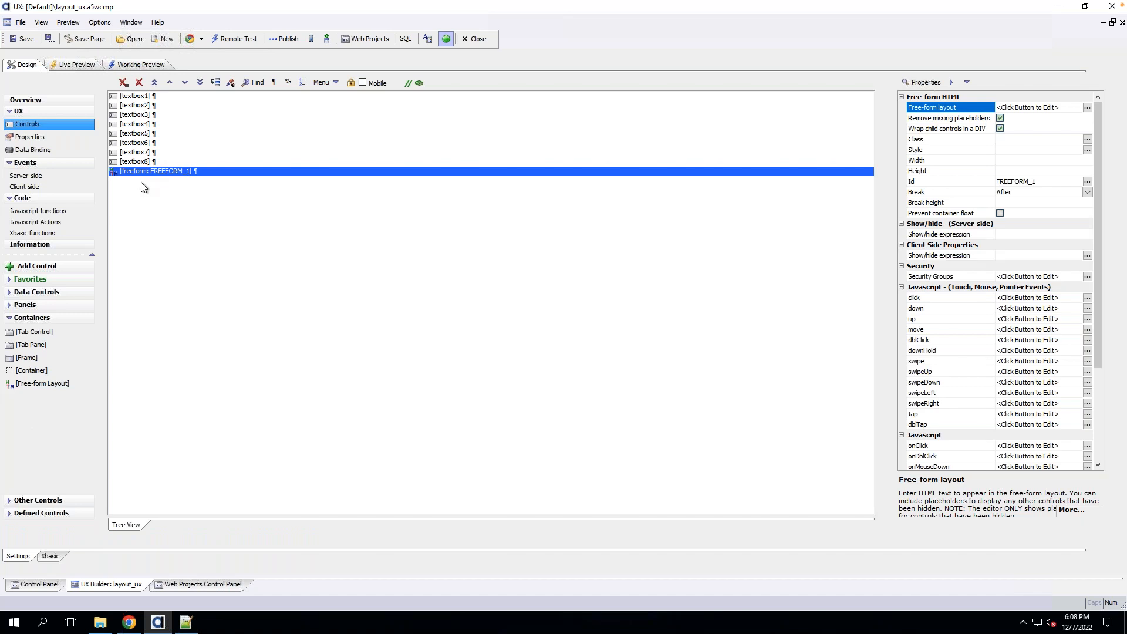
# Set the default value of textbox1 to ABC and that of textbox2 to DEF.
pyautogui.click(134, 97)
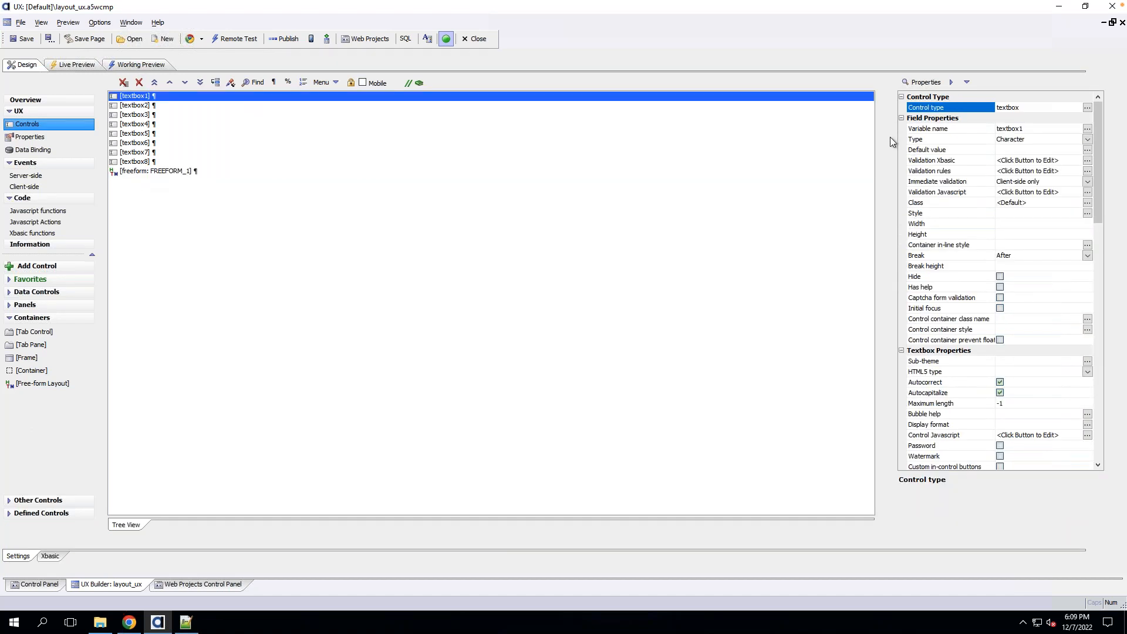
pyautogui.click(1033, 151)
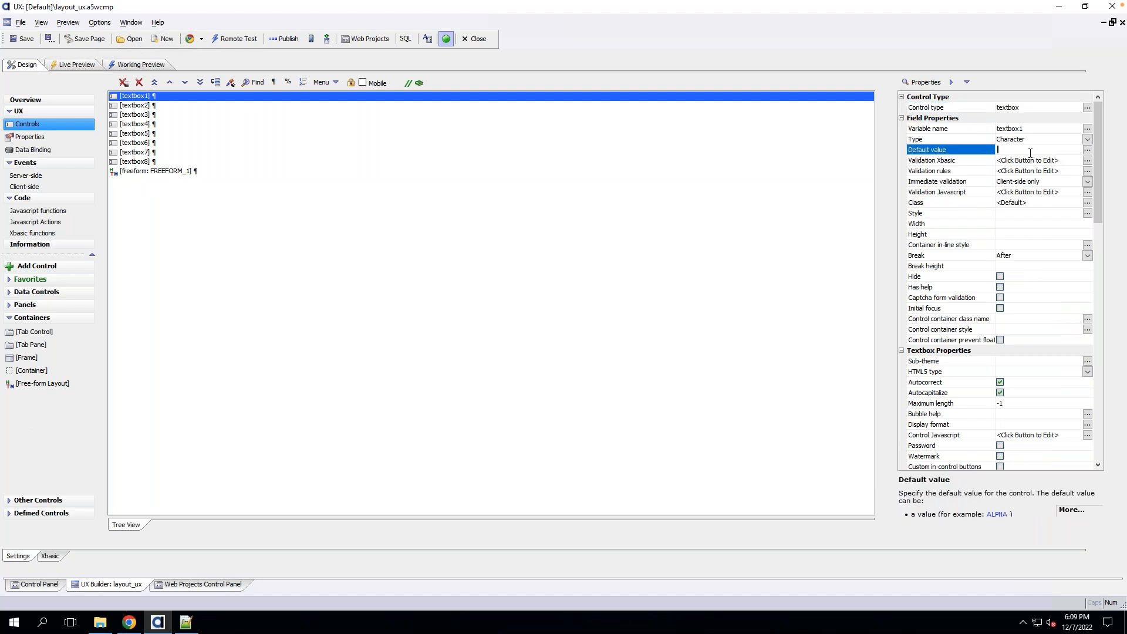
pyautogui.write('ABC')
pyautogui.press('Return')
pyautogui.click(181, 107)
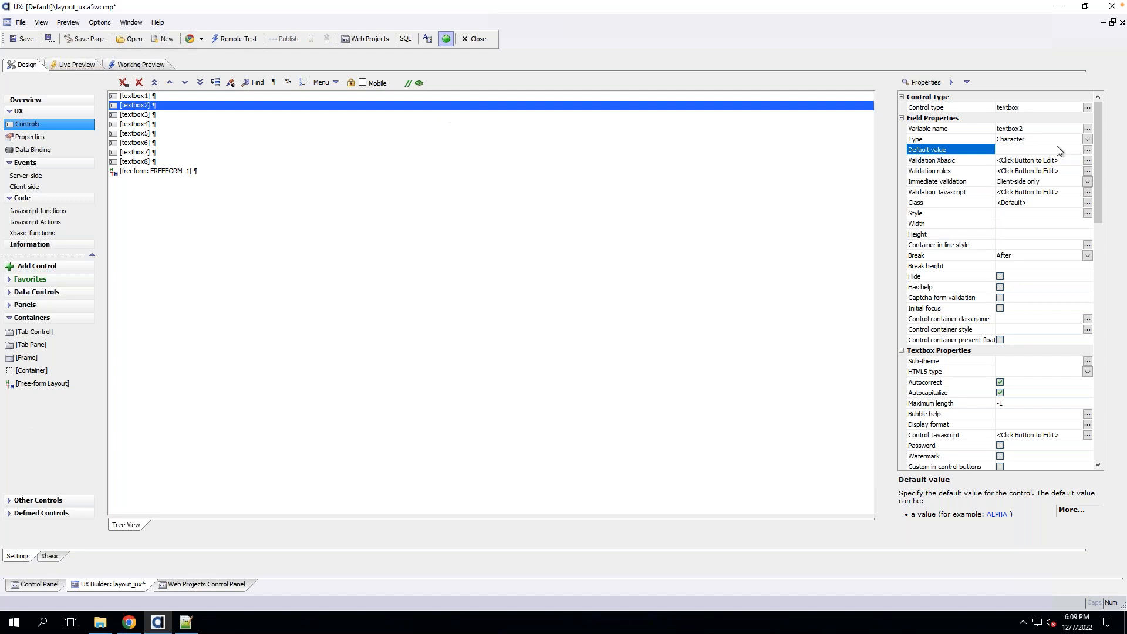
pyautogui.click(1021, 150)
pyautogui.write('DEC')
pyautogui.write('F')
# Set the default value of textbox3 to GEE and that of textbox4 to BBB.
pyautogui.keyDown('shift'); pyautogui.click(135, 115); pyautogui.keyUp('shift')
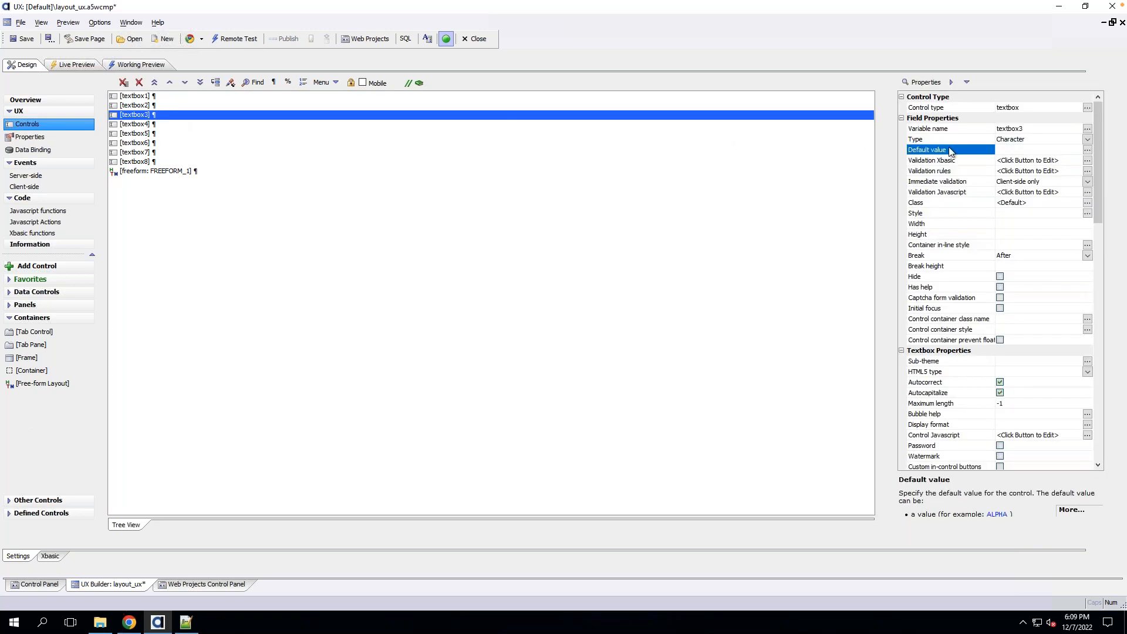
pyautogui.click(1000, 150)
pyautogui.write('GEE')
pyautogui.click(135, 124)
pyautogui.write('BBB')
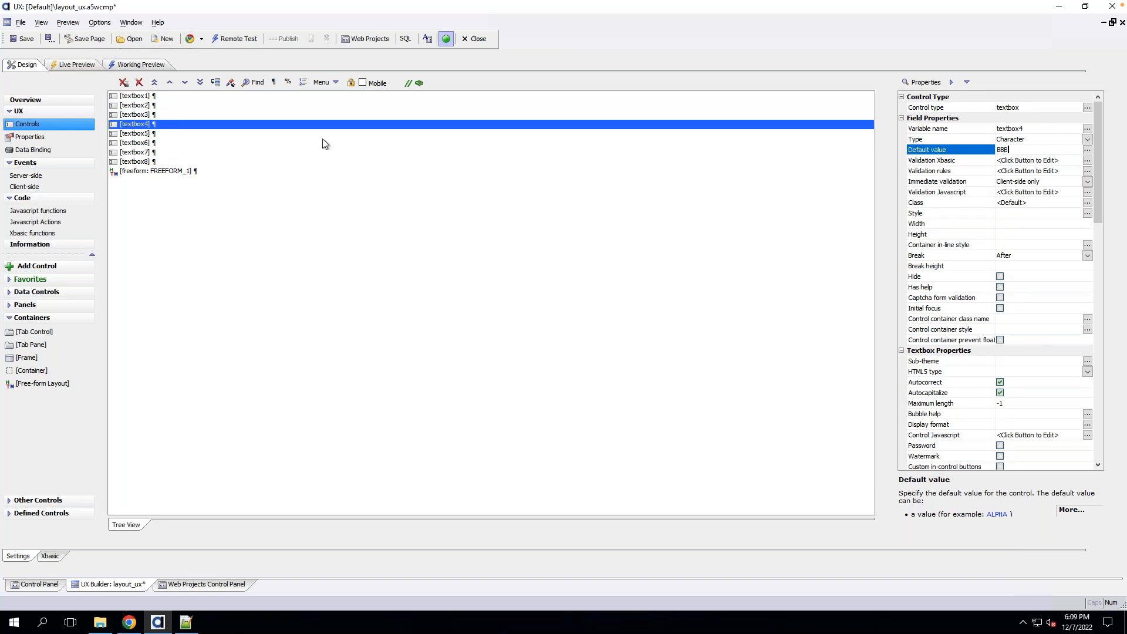
# Set the default values of textbox5 to CCC, textbox6 to FFF, textbox7 to DDD and textbox8 to MMM, and save the component.
pyautogui.click(156, 136)
pyautogui.write('CCC')
pyautogui.click(139, 143)
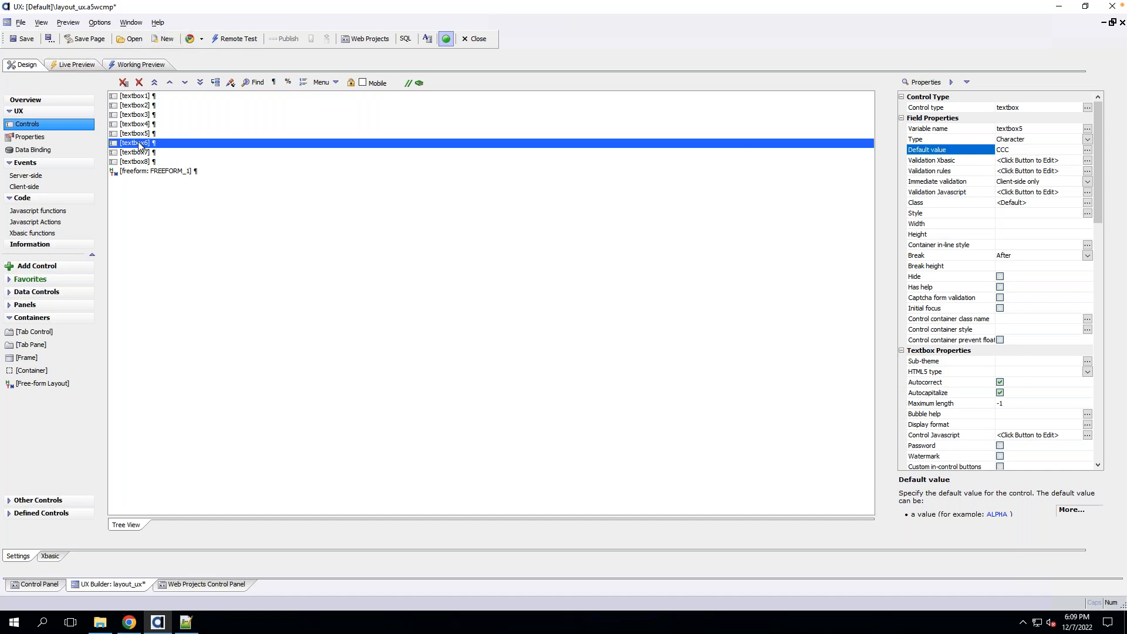
pyautogui.write('FFF')
pyautogui.click(143, 152)
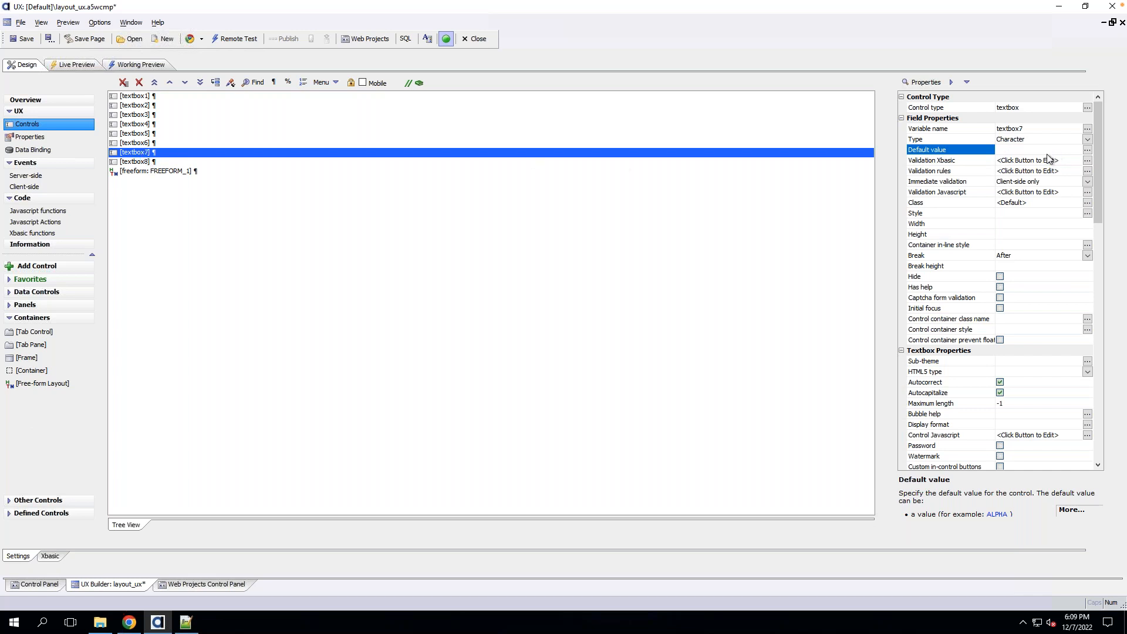
pyautogui.write('DDD')
pyautogui.click(129, 163)
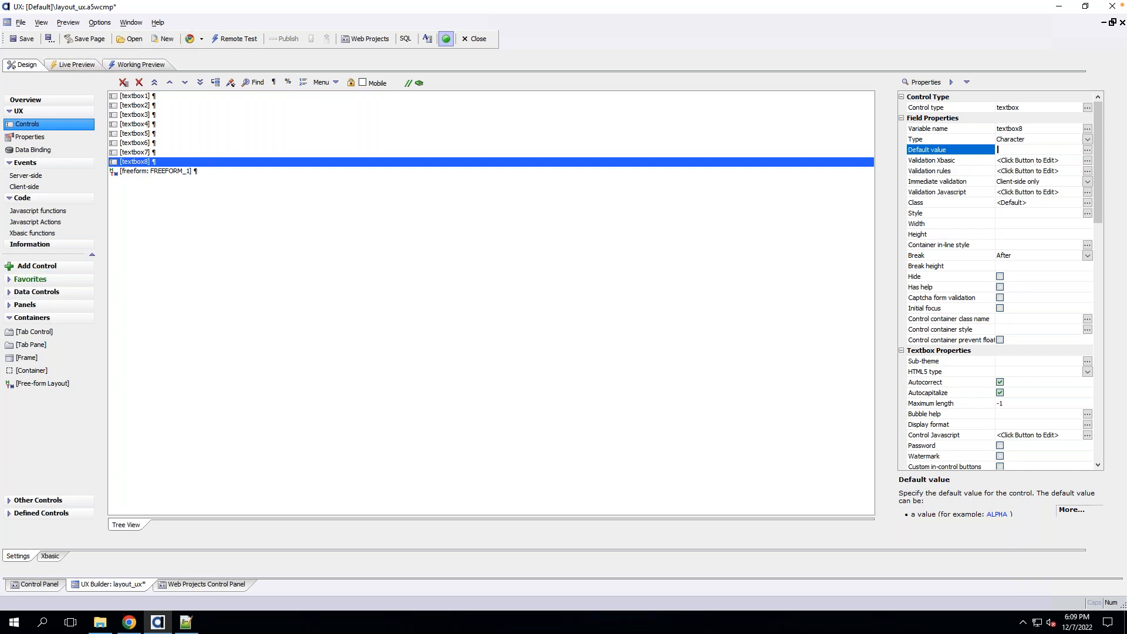
pyautogui.write('MMM')
pyautogui.click(23, 39)
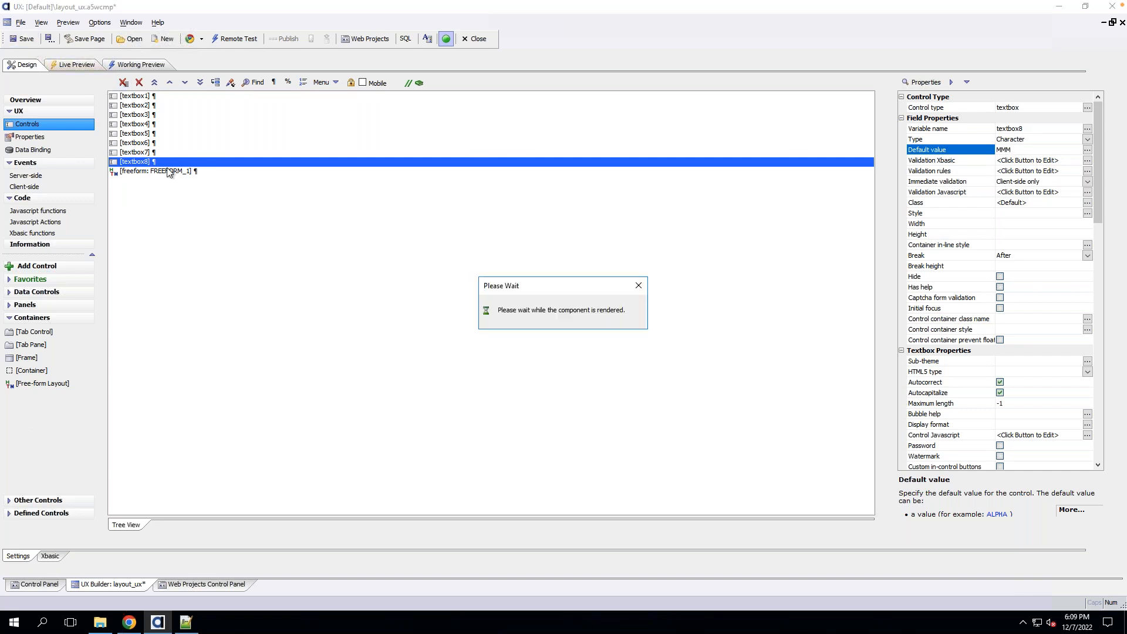
# Examine the available placeholders in the free-form container's layout editor and close it without editing.
pyautogui.click(155, 172)
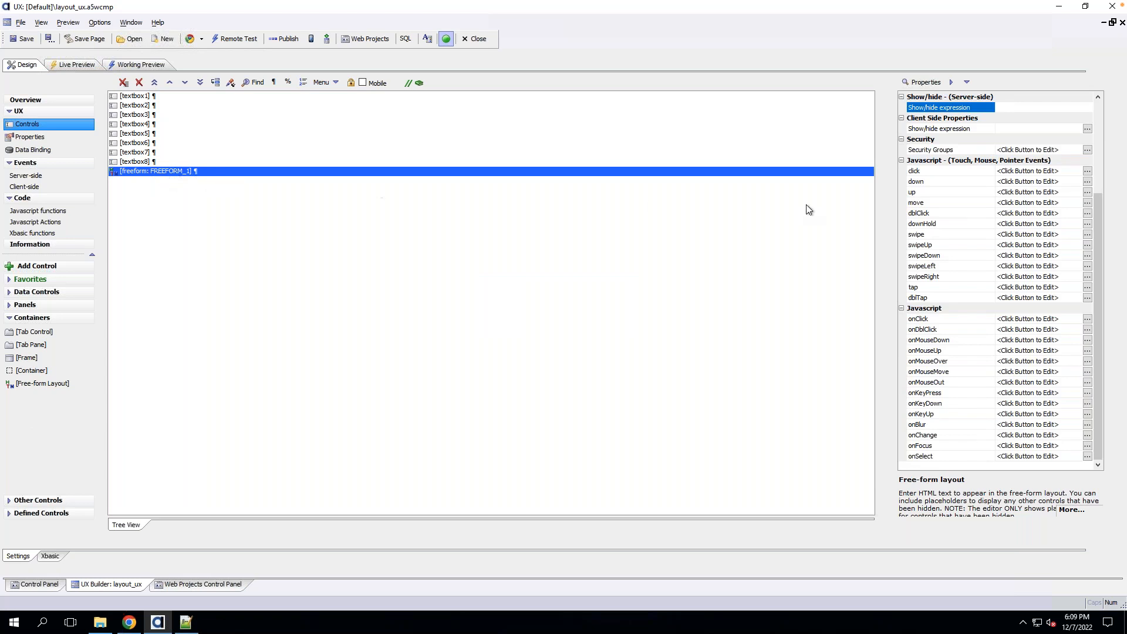
pyautogui.click(1099, 139)
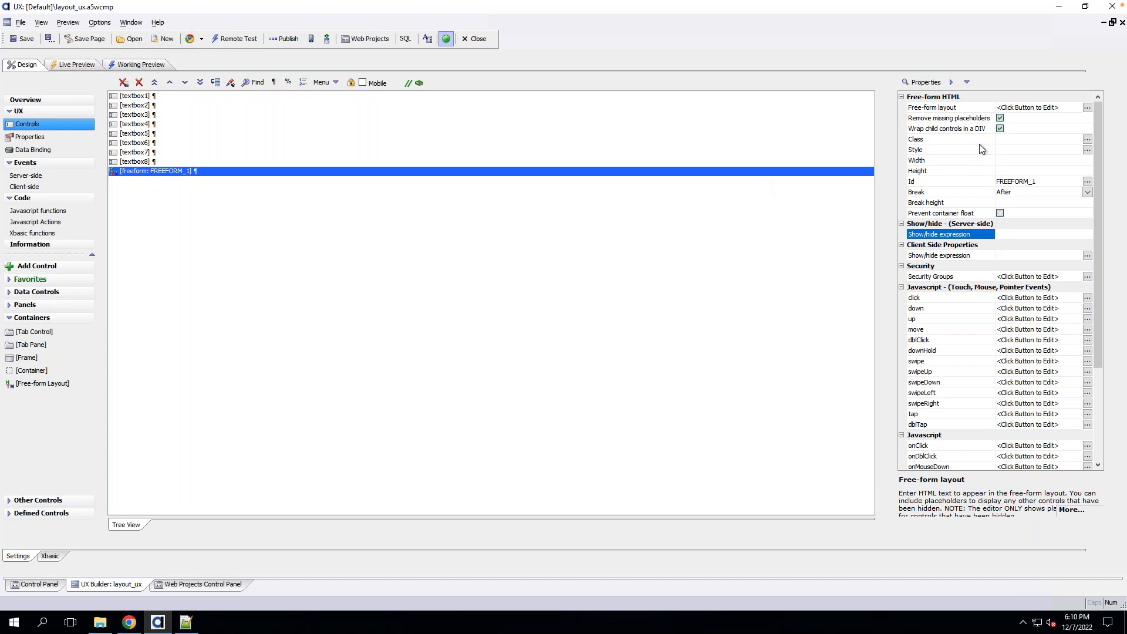
pyautogui.click(963, 110)
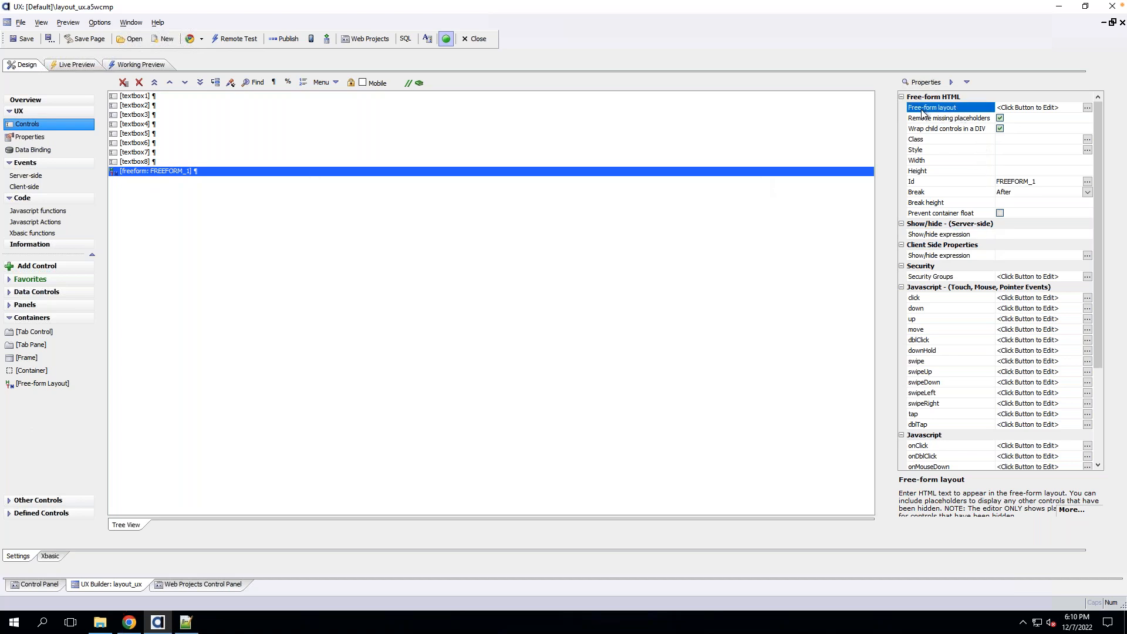
pyautogui.click(1088, 107)
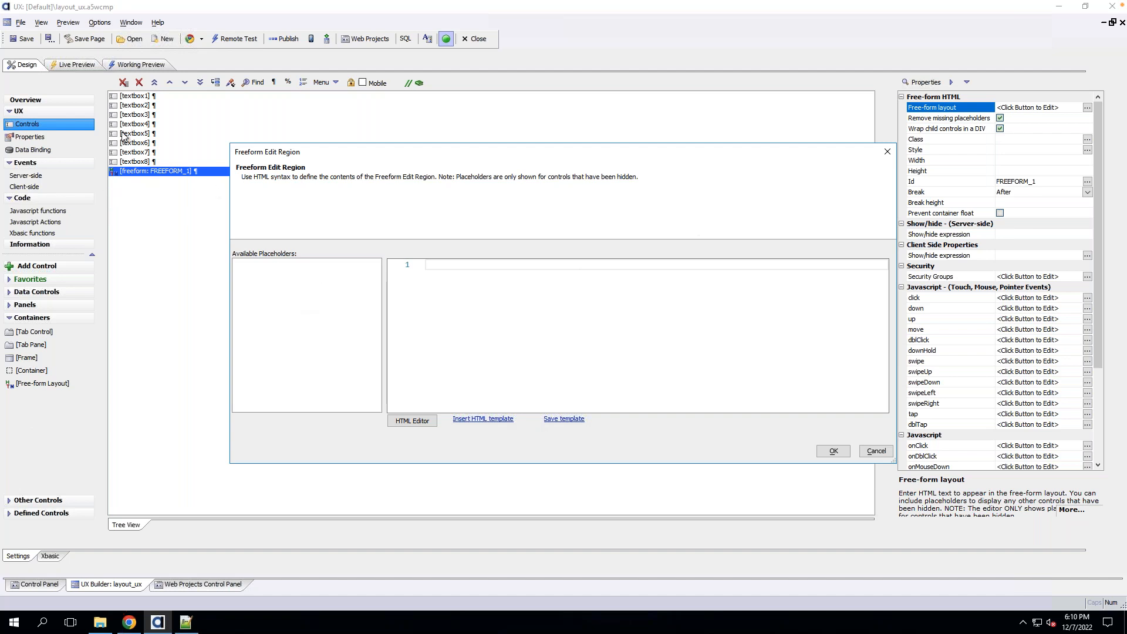
pyautogui.click(874, 452)
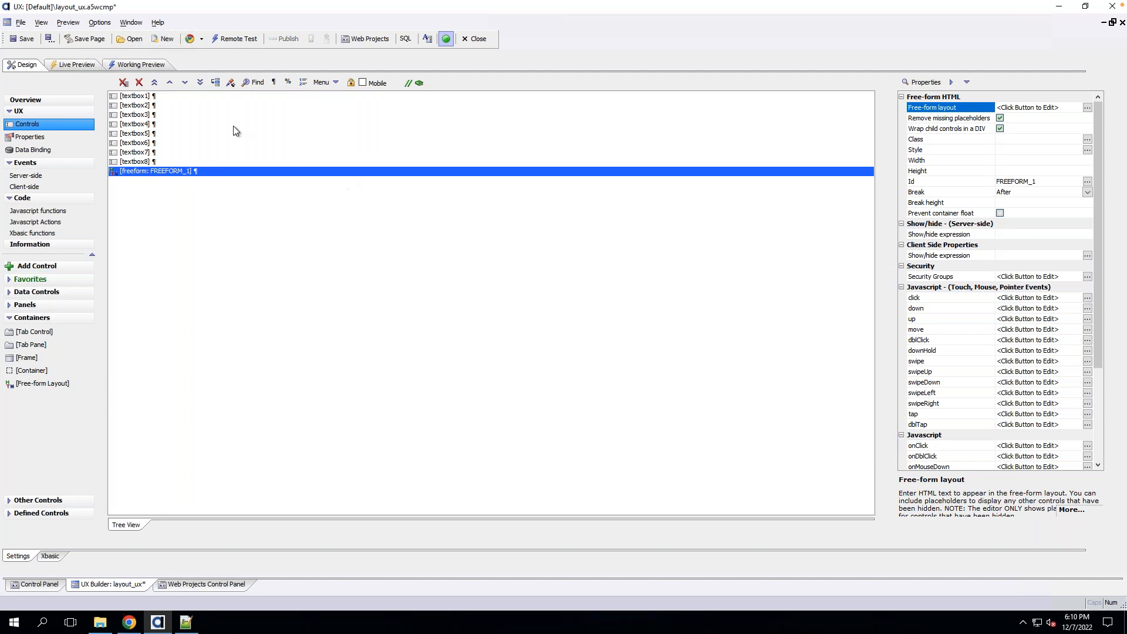
# Turn on the Hide property for textbox1.
pyautogui.click(147, 97)
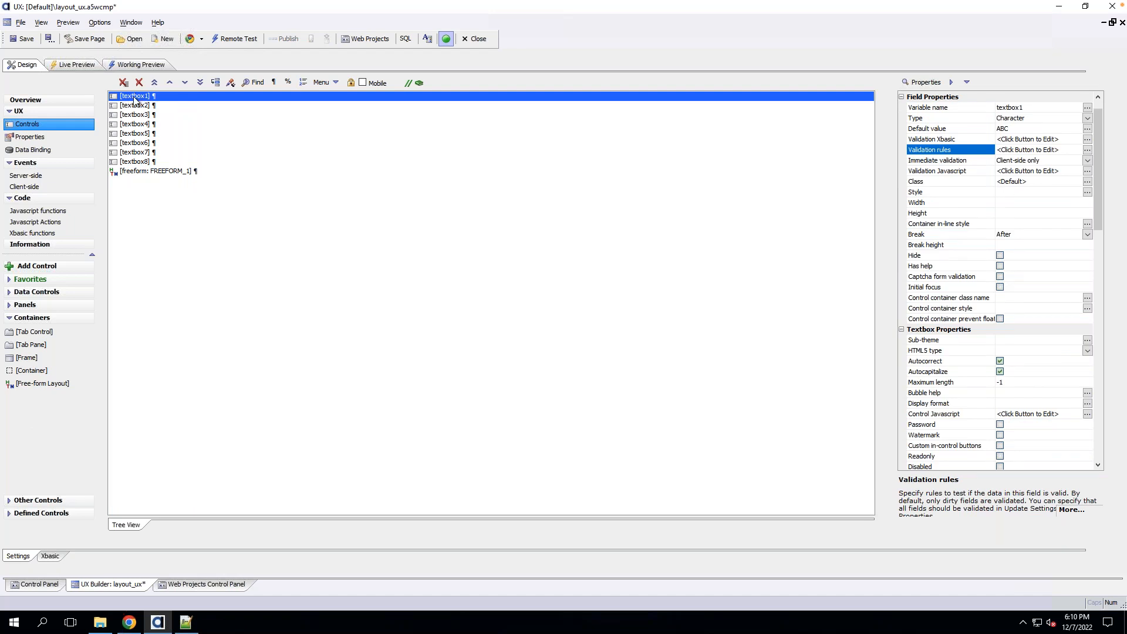
pyautogui.click(160, 173)
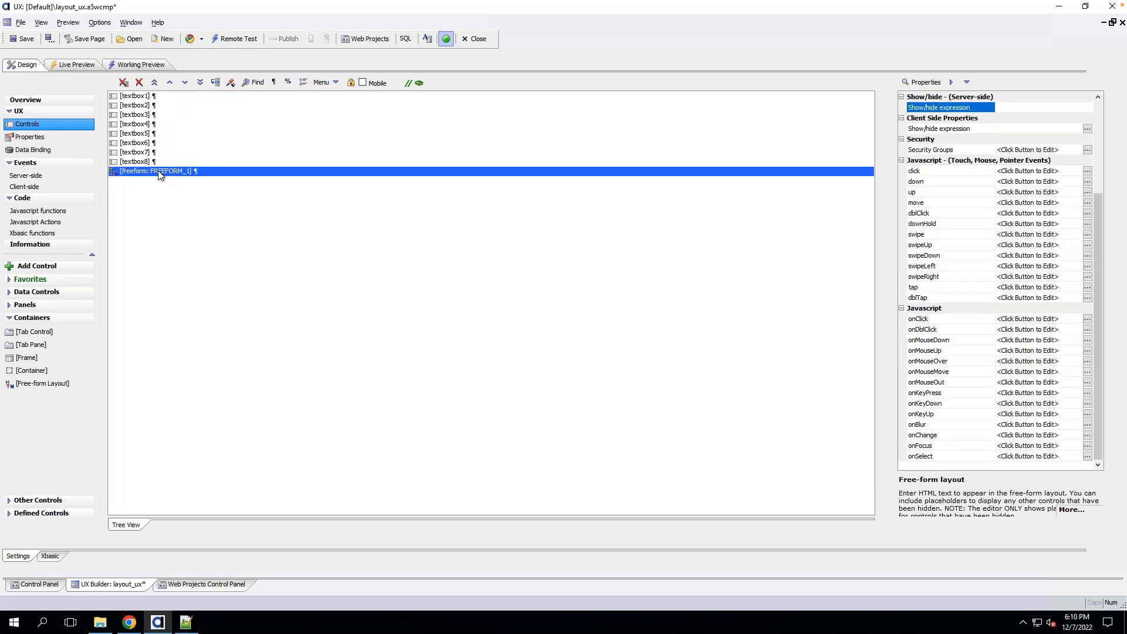
pyautogui.click(134, 98)
pyautogui.click(153, 172)
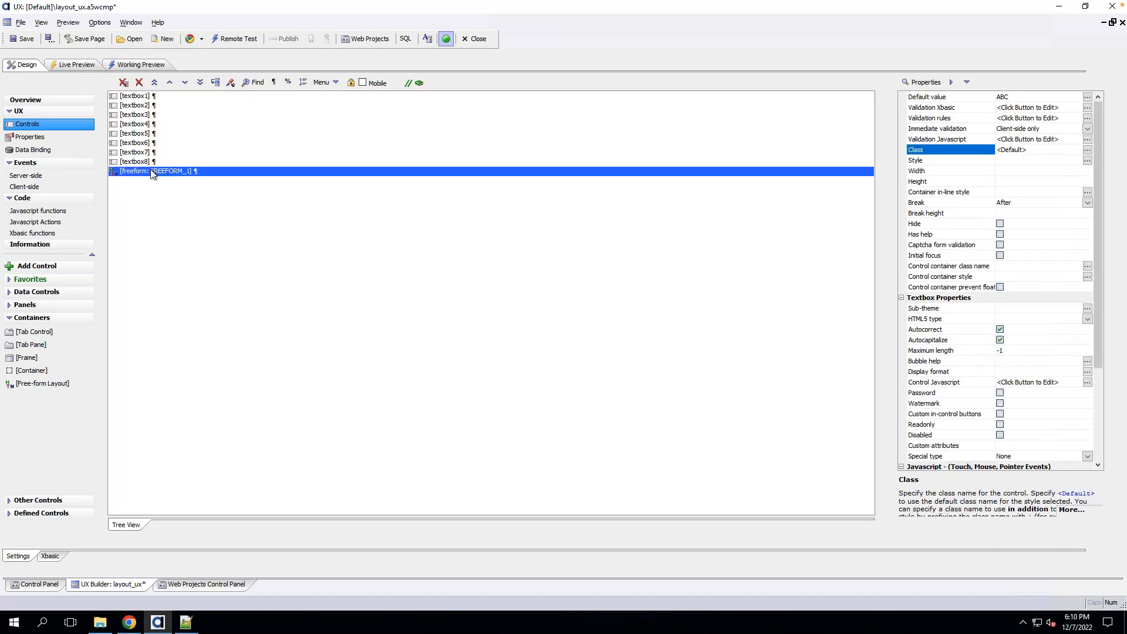
pyautogui.click(134, 97)
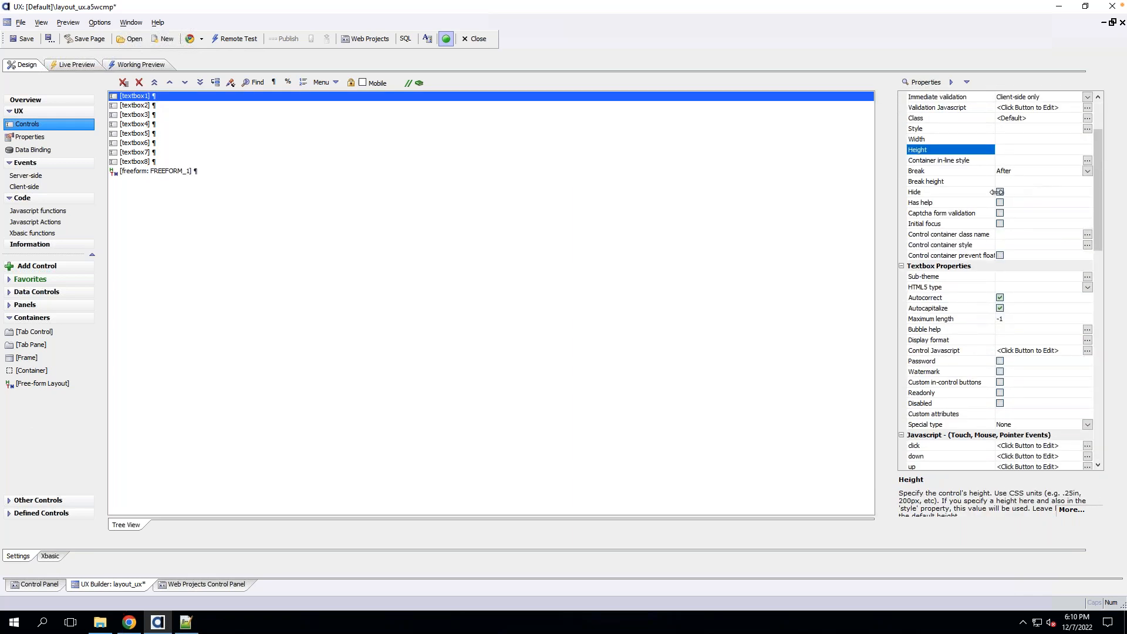
pyautogui.click(997, 192)
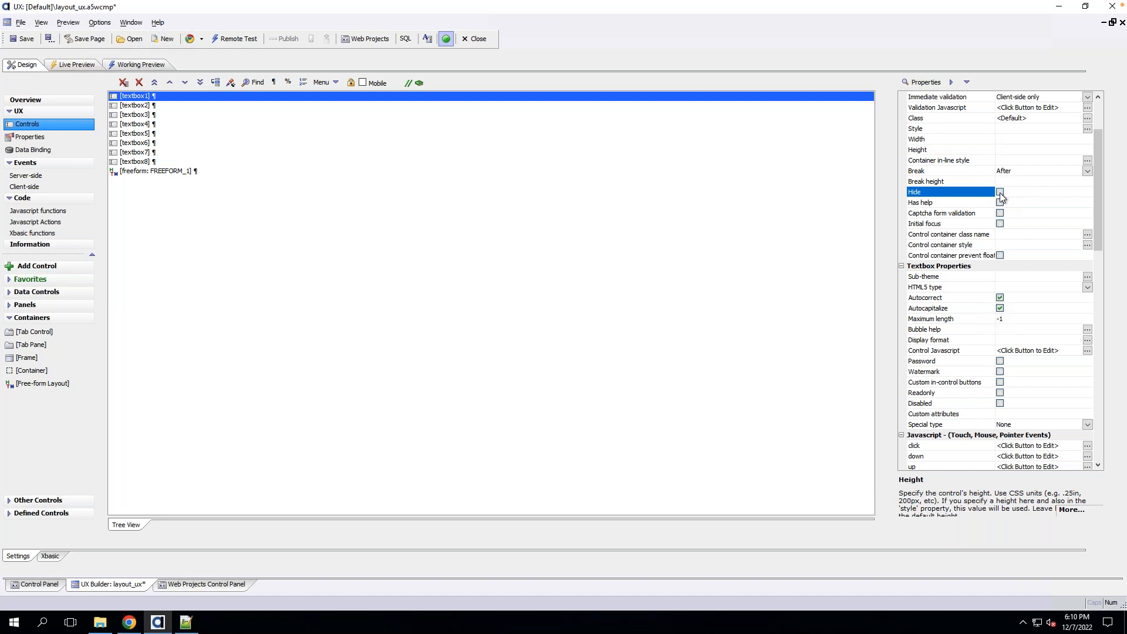
pyautogui.click(1000, 194)
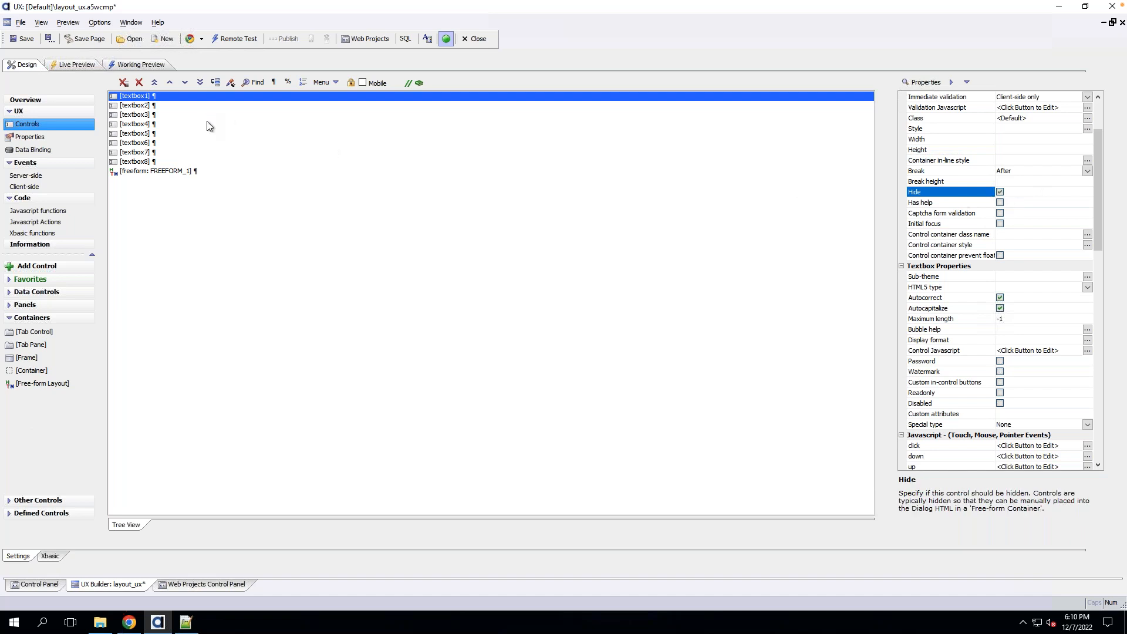
# Check the effect of hiding textbox1 in the Working Preview and return to the design.
pyautogui.click(148, 65)
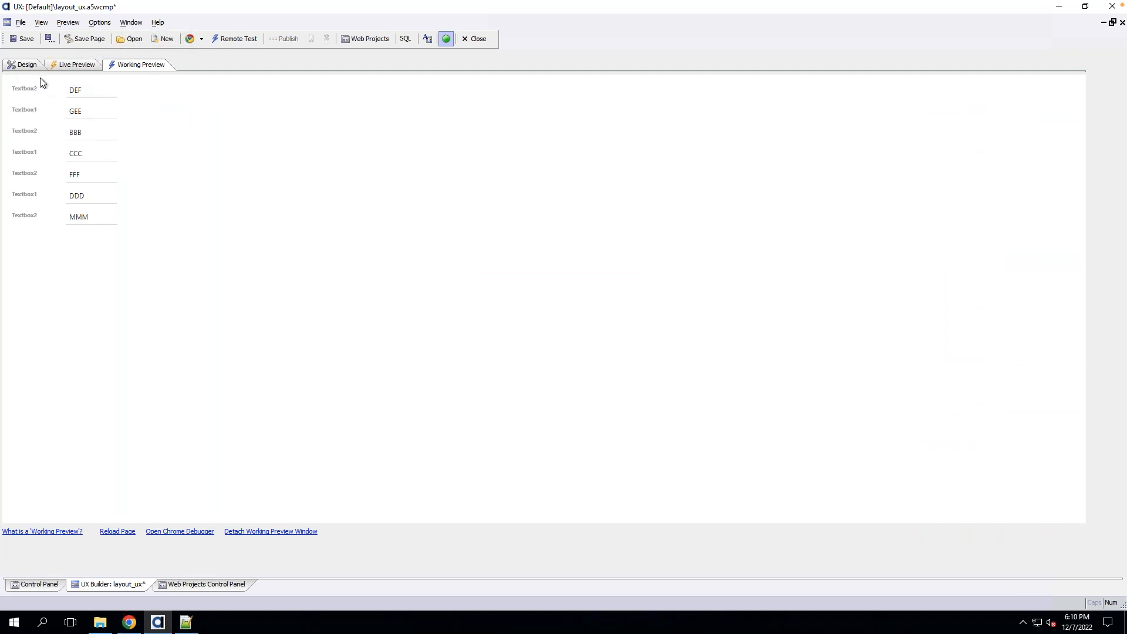
pyautogui.click(75, 88)
pyautogui.rightClick(319, 140)
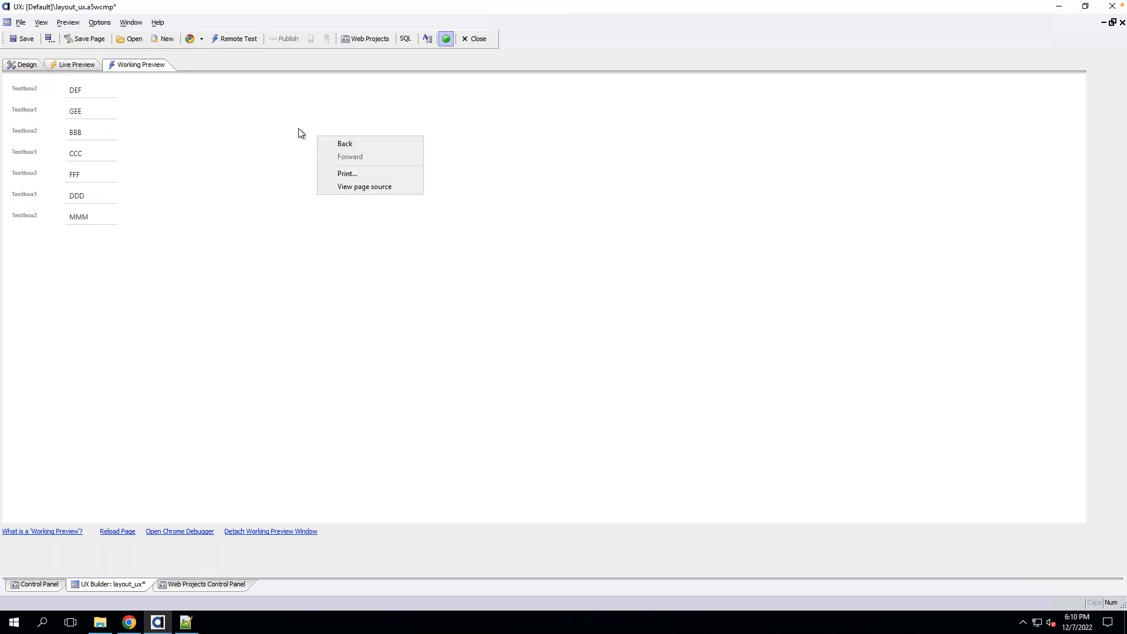
pyautogui.click(21, 67)
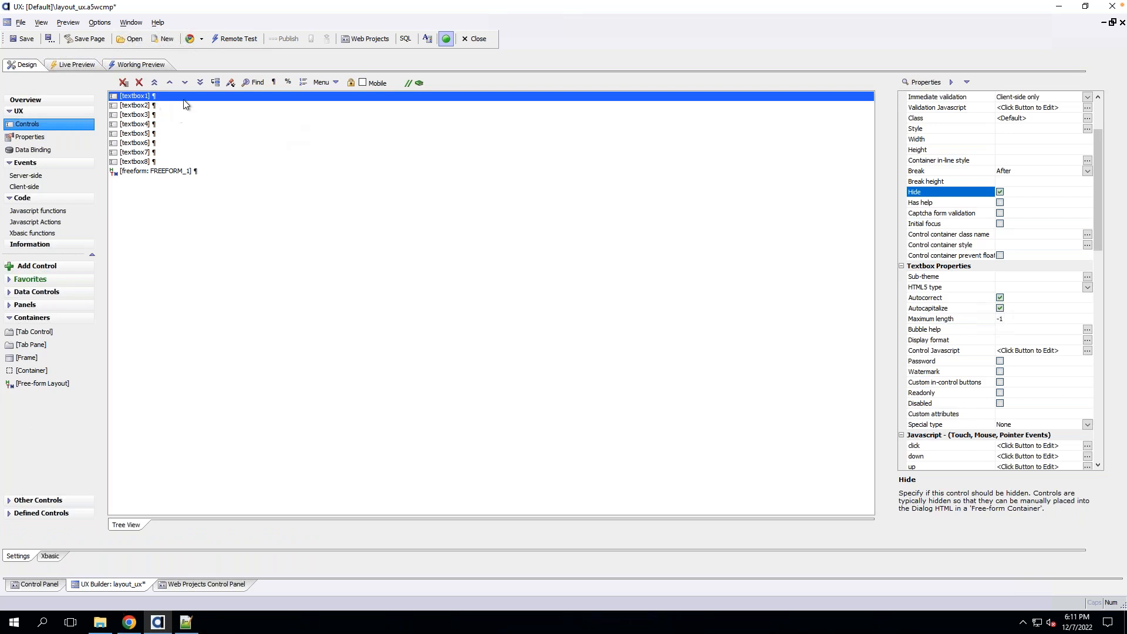
# Turn on the Hide property for textbox2 and save the component.
pyautogui.click(132, 107)
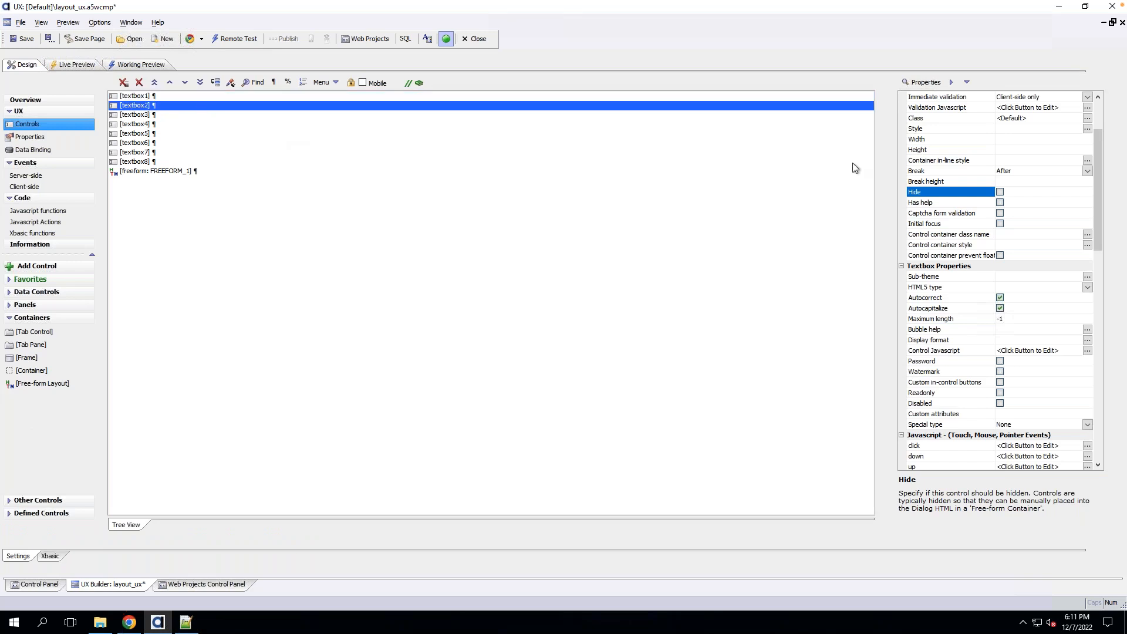
pyautogui.click(1001, 192)
pyautogui.click(26, 39)
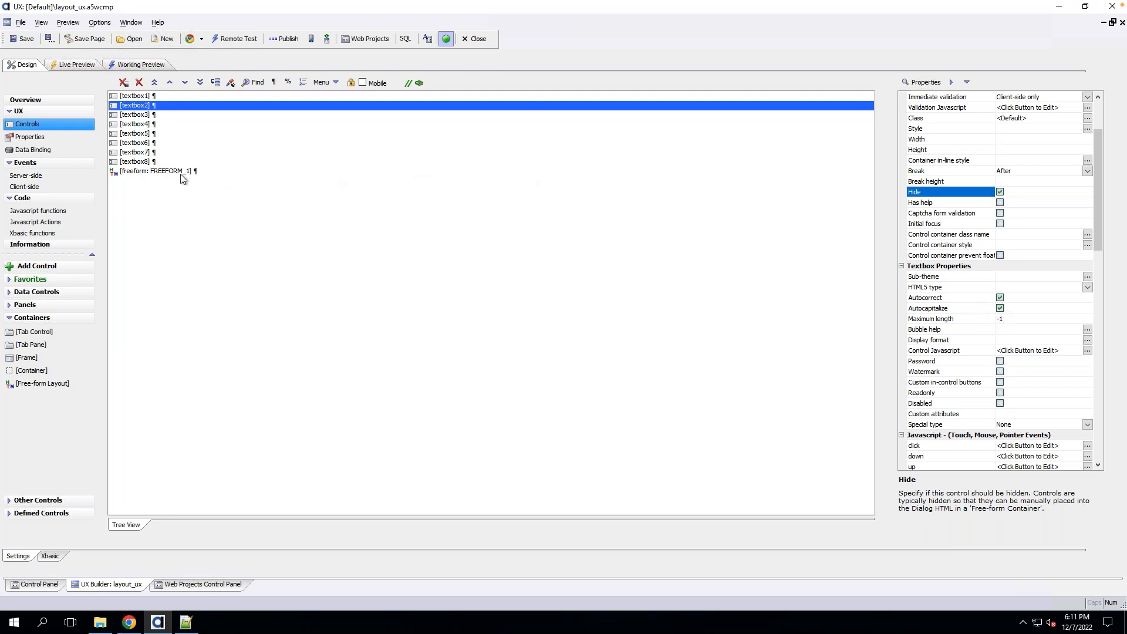
# Insert the {textbox1} placeholder into the free-form container's layout, with the {textbox2} placeholder in front of it.
pyautogui.click(179, 171)
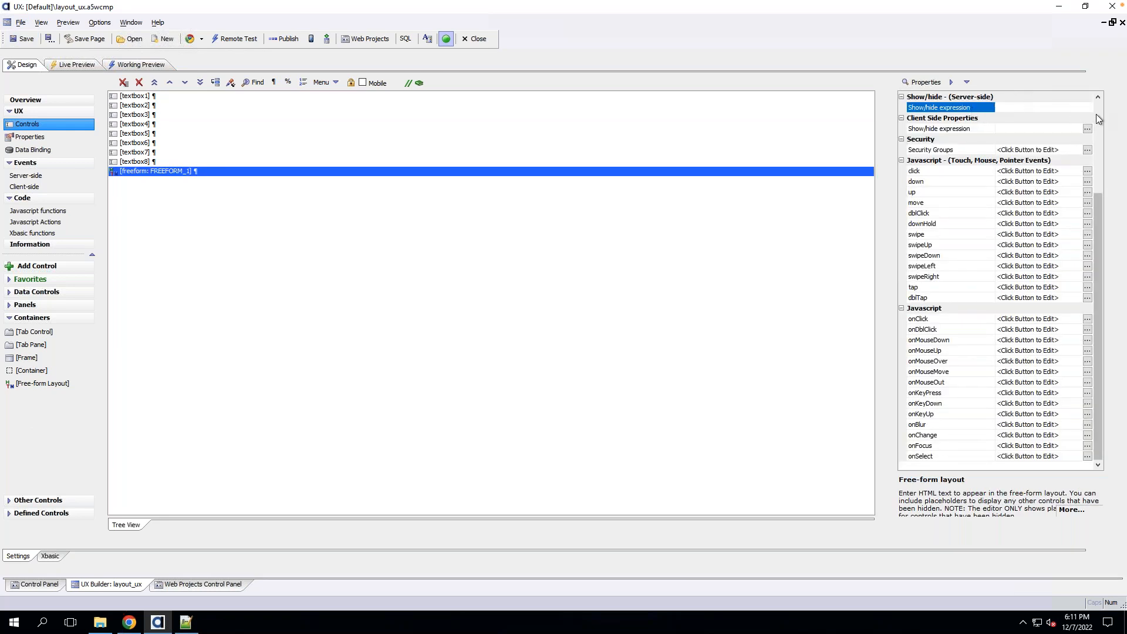
pyautogui.click(1097, 114)
pyautogui.click(962, 109)
pyautogui.doubleClick(963, 109)
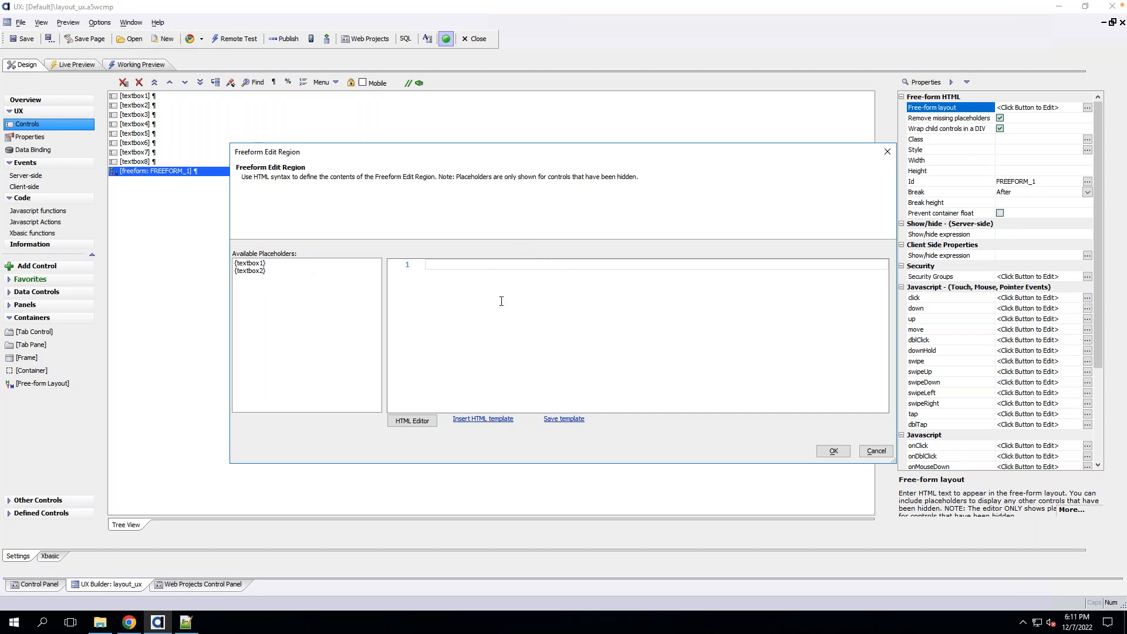
pyautogui.doubleClick(288, 264)
pyautogui.doubleClick(275, 271)
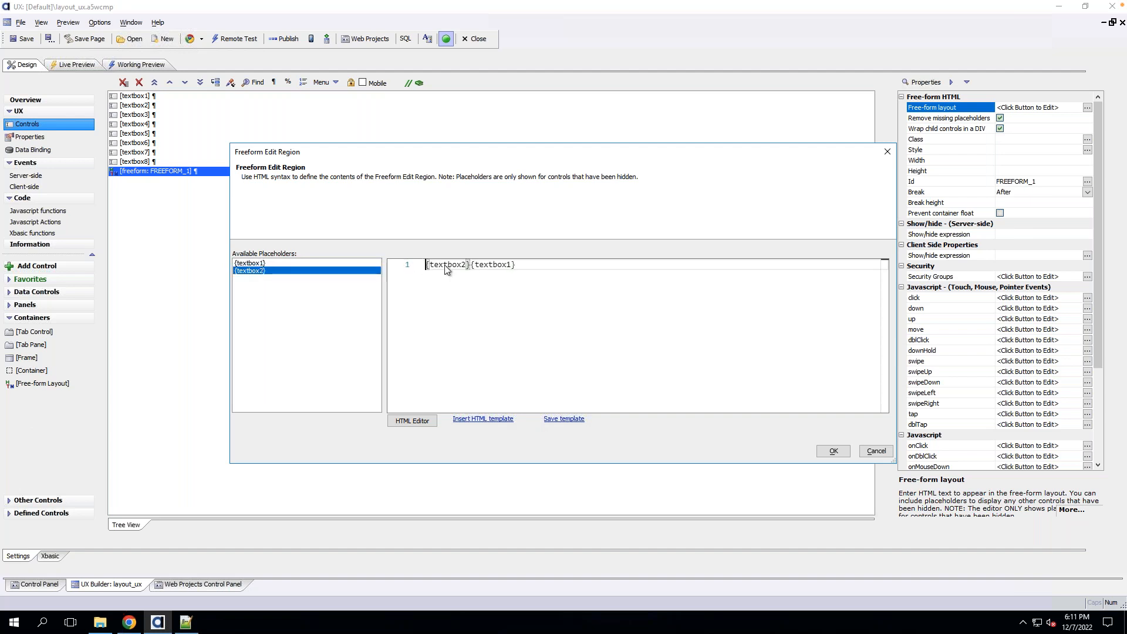
# Replace the free-form layout's contents with the placeholders in the order {textbox1}{textbox2} and accept the layout.
pyautogui.moveTo(514, 265); pyautogui.dragTo(369, 252)
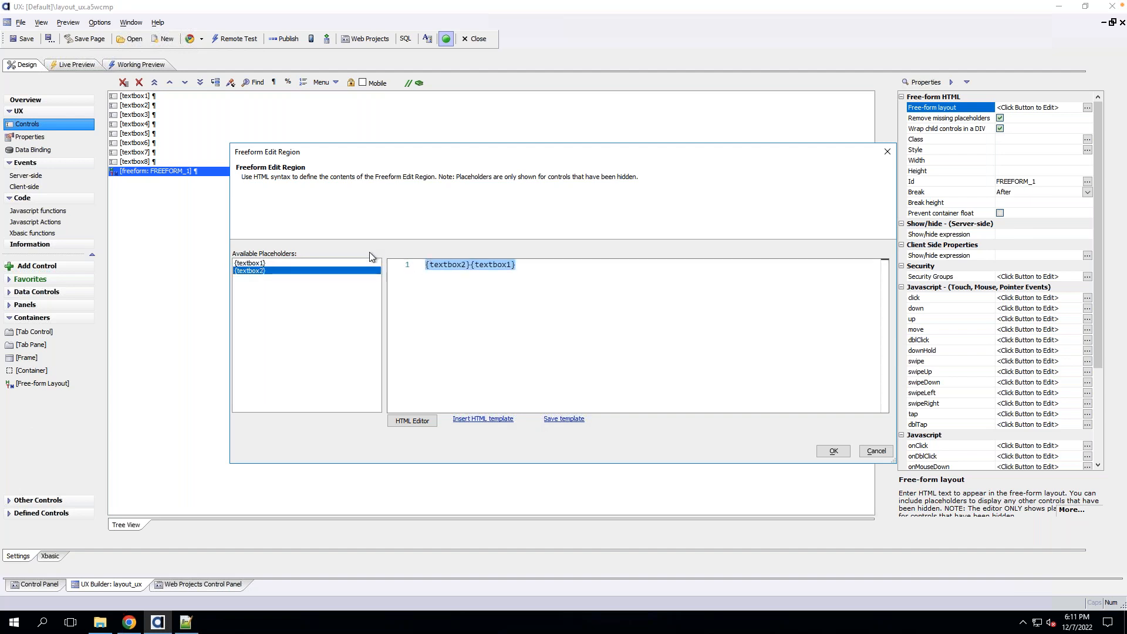
pyautogui.press('Delete')
pyautogui.doubleClick(250, 263)
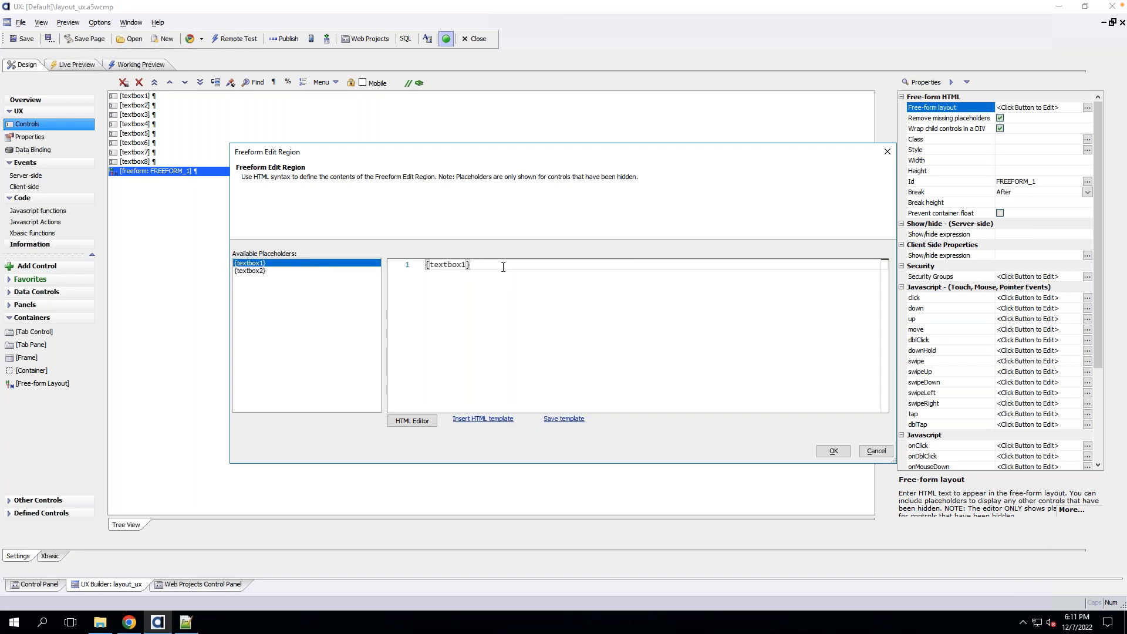
pyautogui.doubleClick(260, 274)
pyautogui.click(509, 265)
pyautogui.press('BackSpace')
pyautogui.write('2')
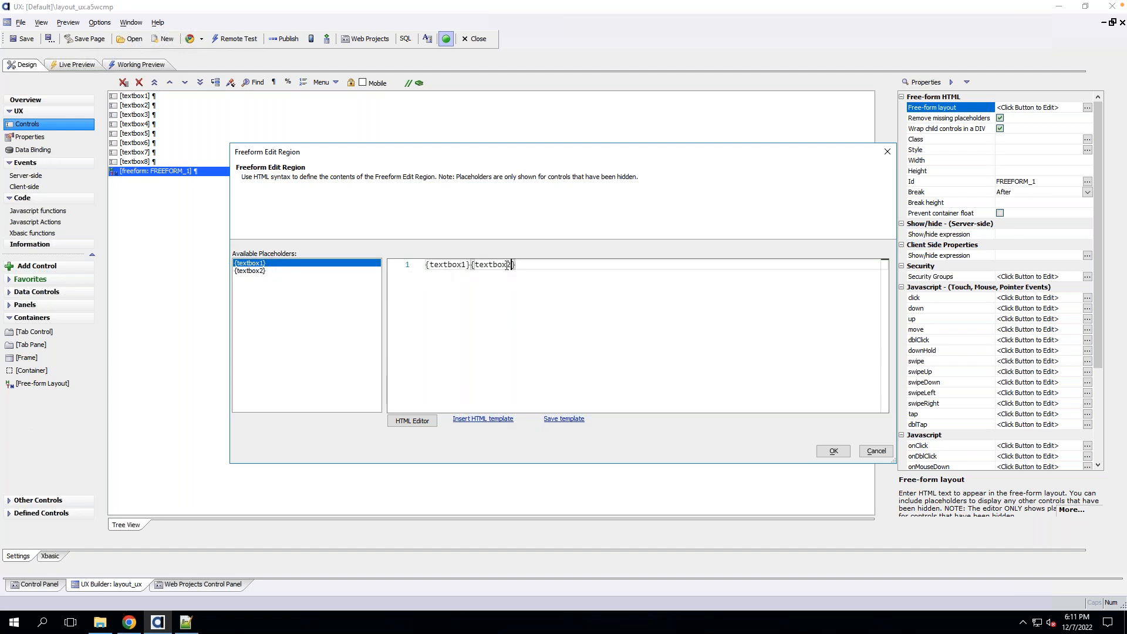
pyautogui.click(834, 450)
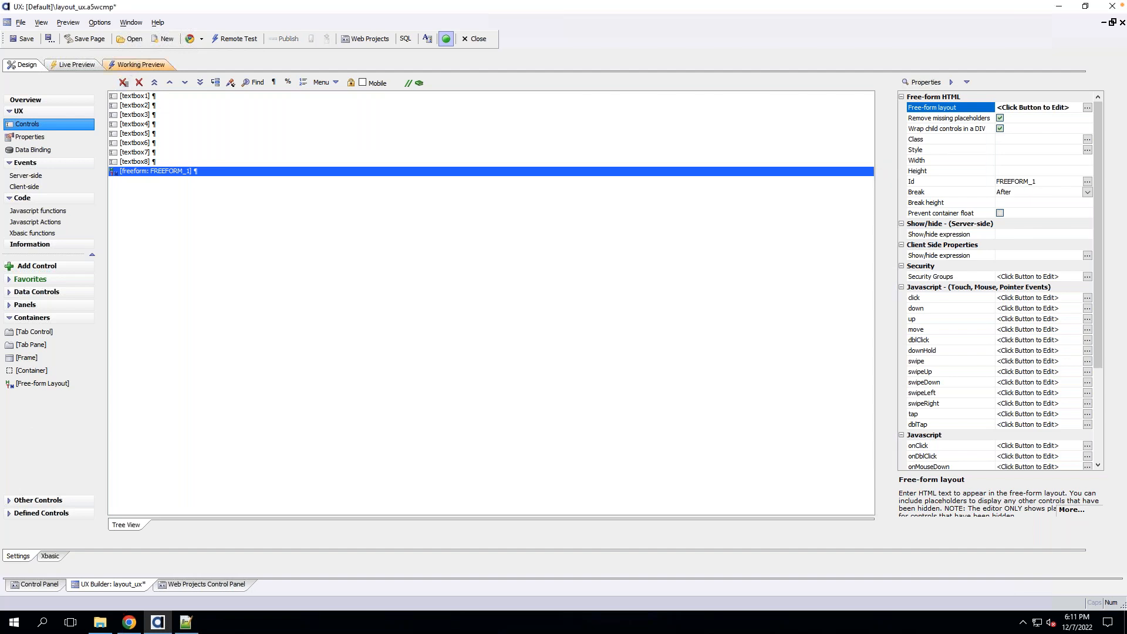
# Check the reordered placeholders in the Working Preview and return to the design.
pyautogui.click(141, 64)
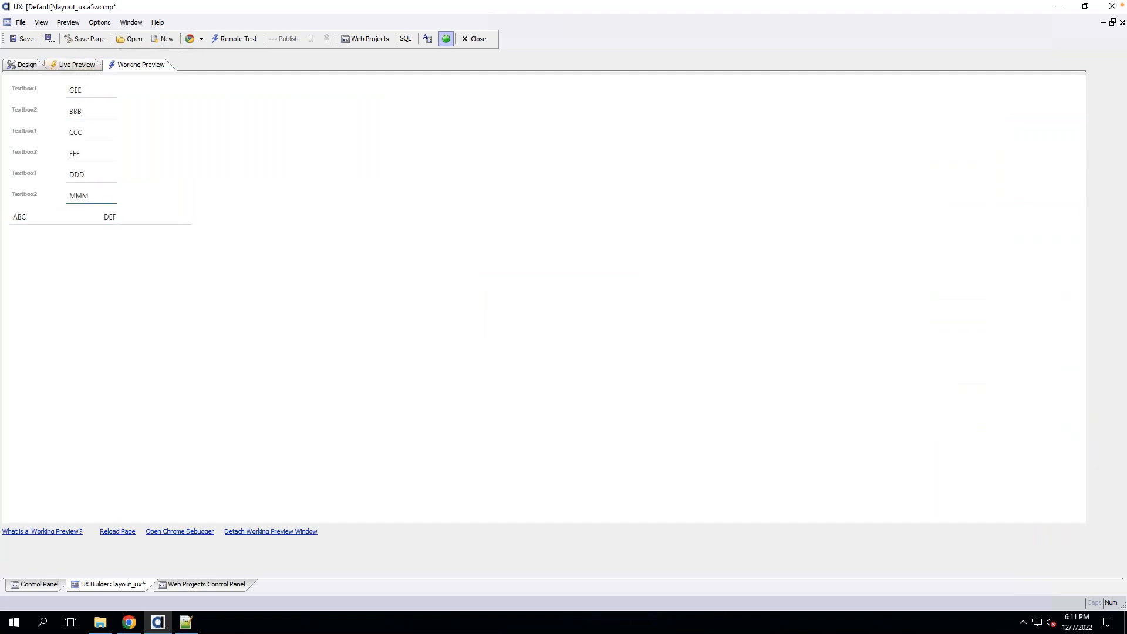
pyautogui.click(131, 224)
pyautogui.click(23, 65)
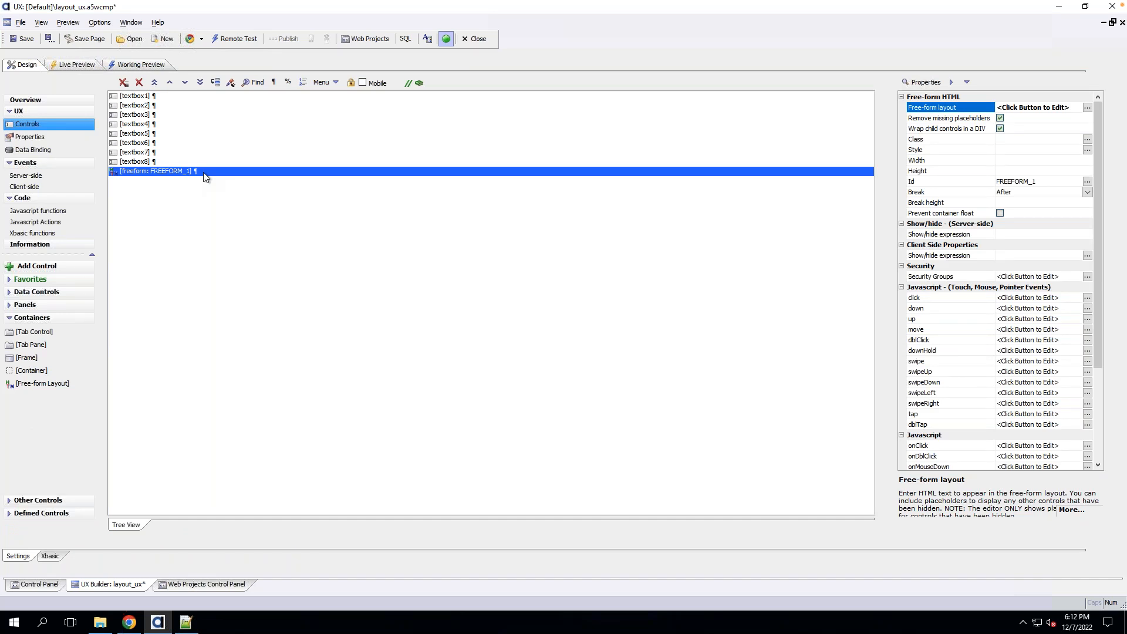
# Insert a <br> line break between {textbox1} and {textbox2} in the FREEFORM_1 layout.
pyautogui.doubleClick(204, 173)
pyautogui.click(875, 451)
pyautogui.doubleClick(167, 175)
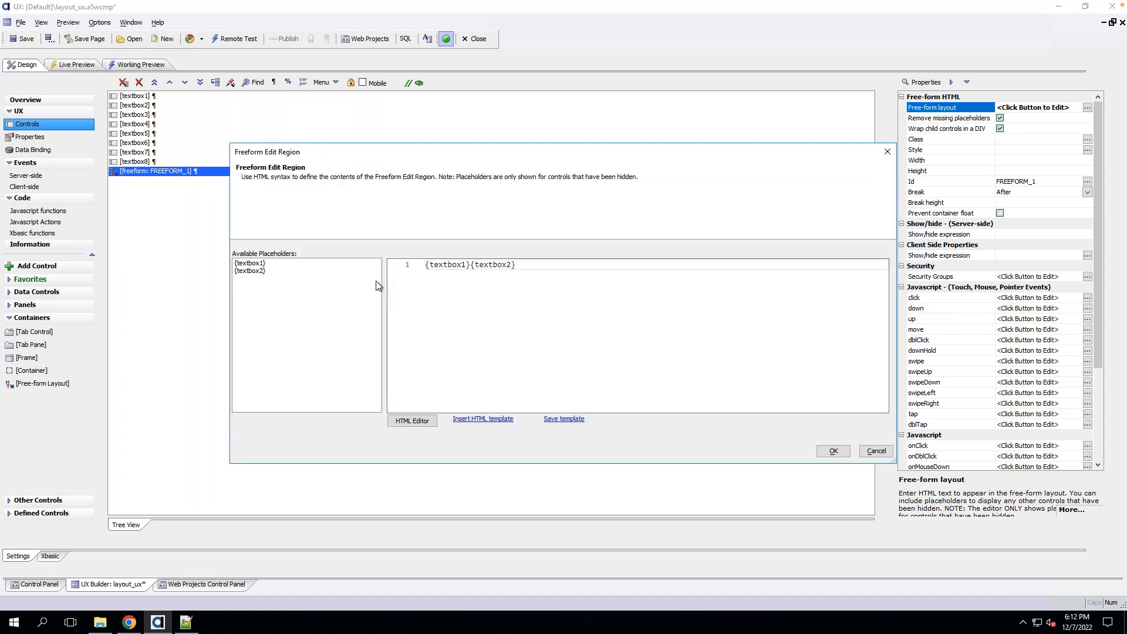
pyautogui.click(471, 267)
pyautogui.write('<br>')
# Add the line <hr>Some Cool Stuff<br> above the placeholders and put {textbox2} on its own line after the <br>.
pyautogui.click(427, 265)
pyautogui.write('<h')
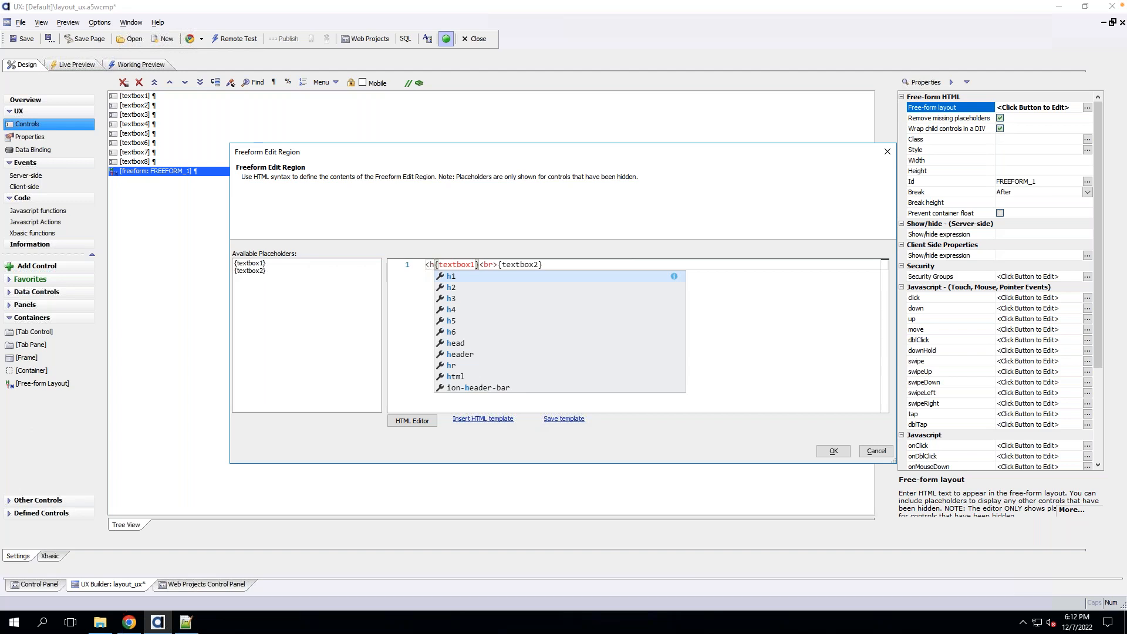
pyautogui.write('r>')
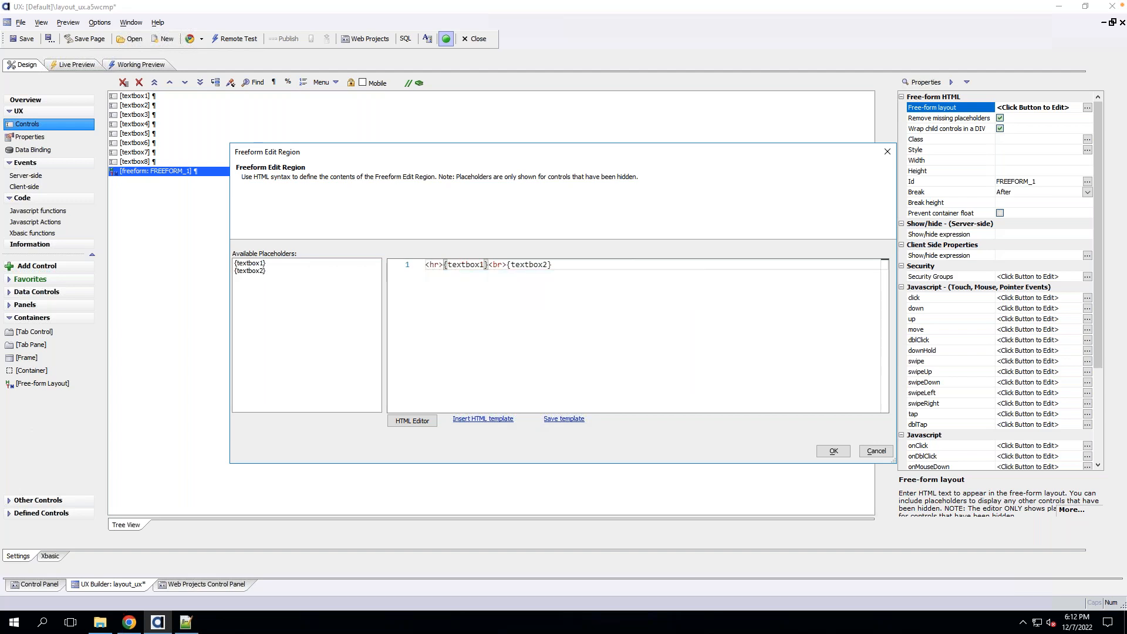
pyautogui.write('Some Cool Stuff')
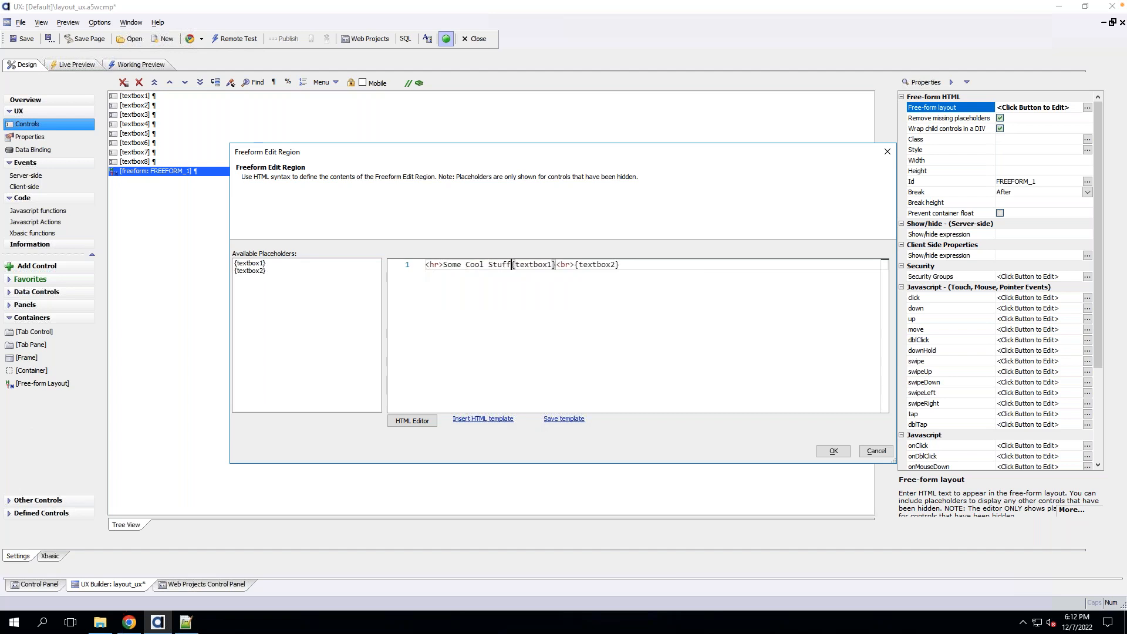
pyautogui.write('<br>')
pyautogui.press('Return')
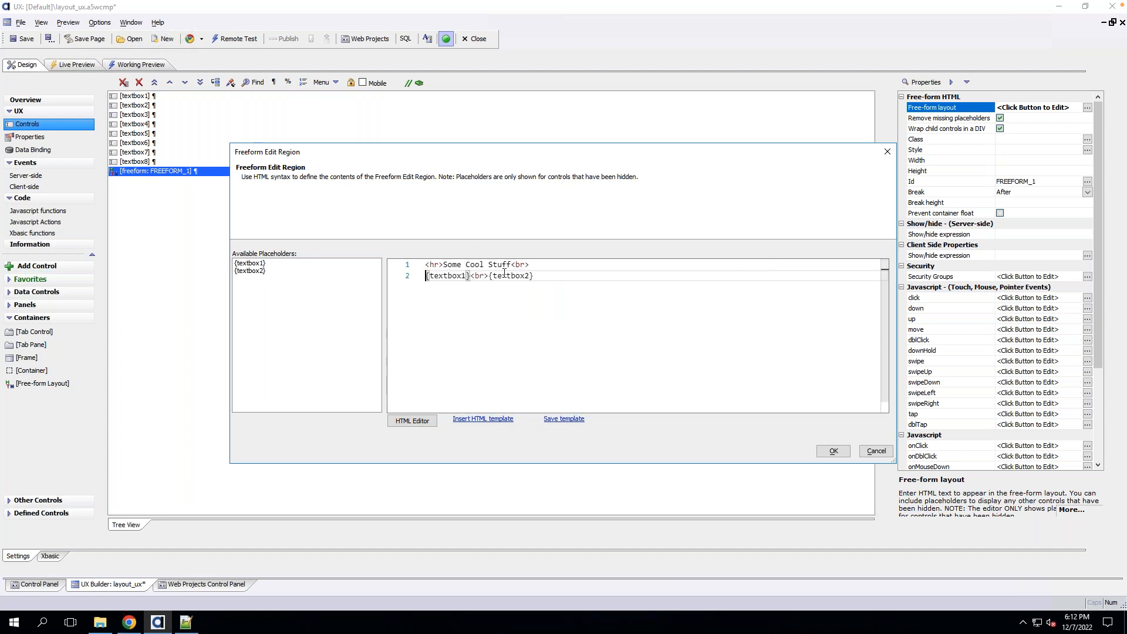
pyautogui.click(470, 276)
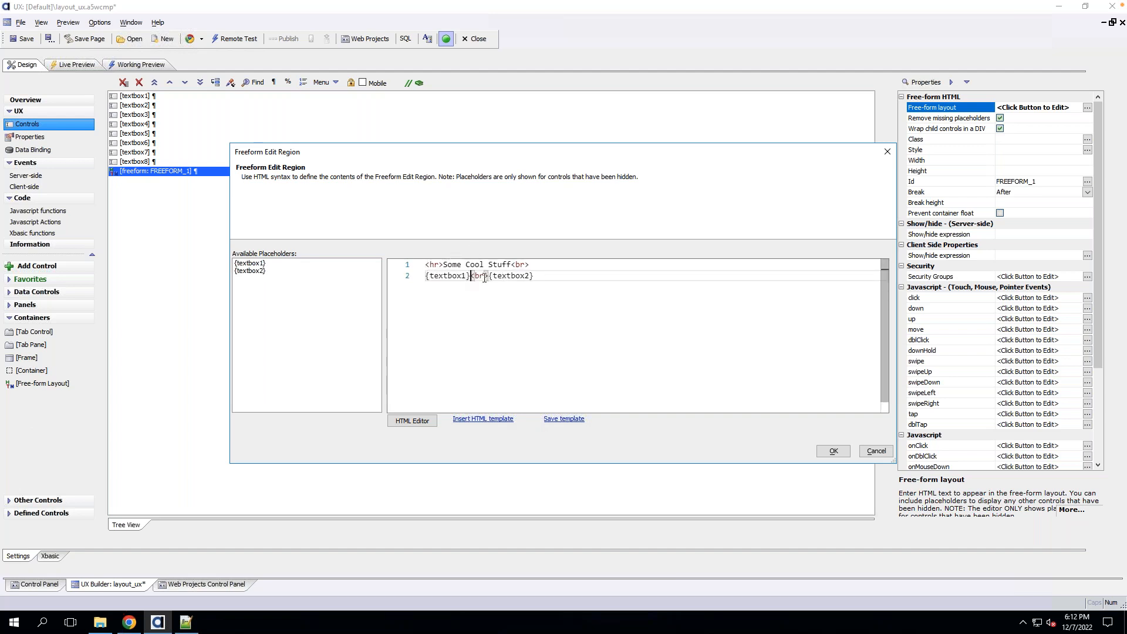
pyautogui.click(488, 277)
pyautogui.press('Return')
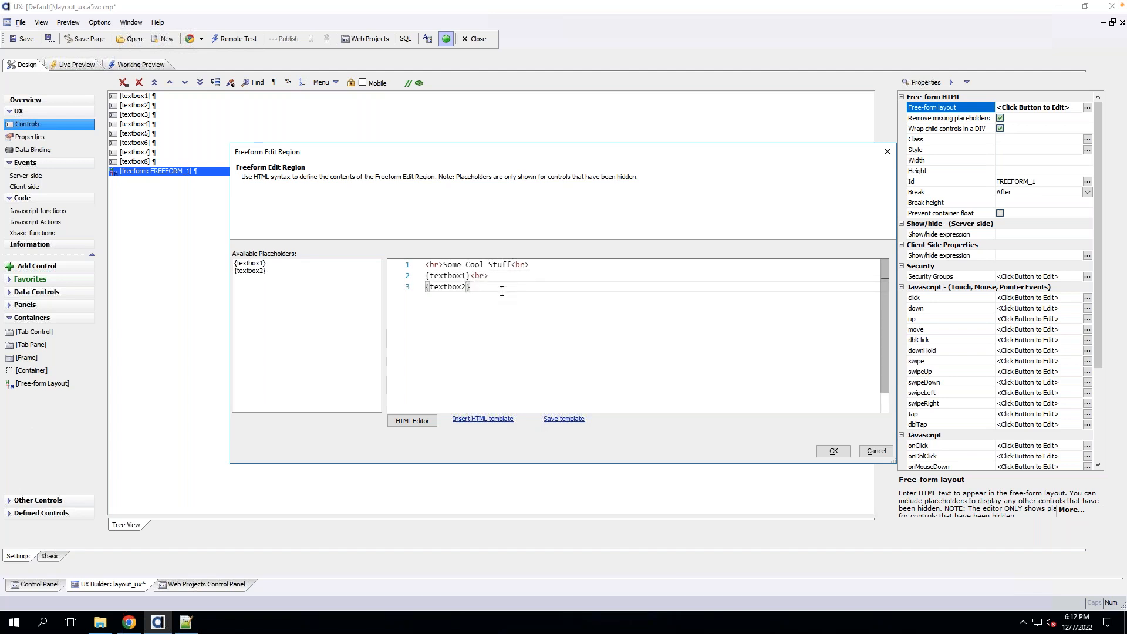
# Move the <hr> tag to directly after "Some Cool Stuff", accept the layout and save the component.
pyautogui.click(441, 266)
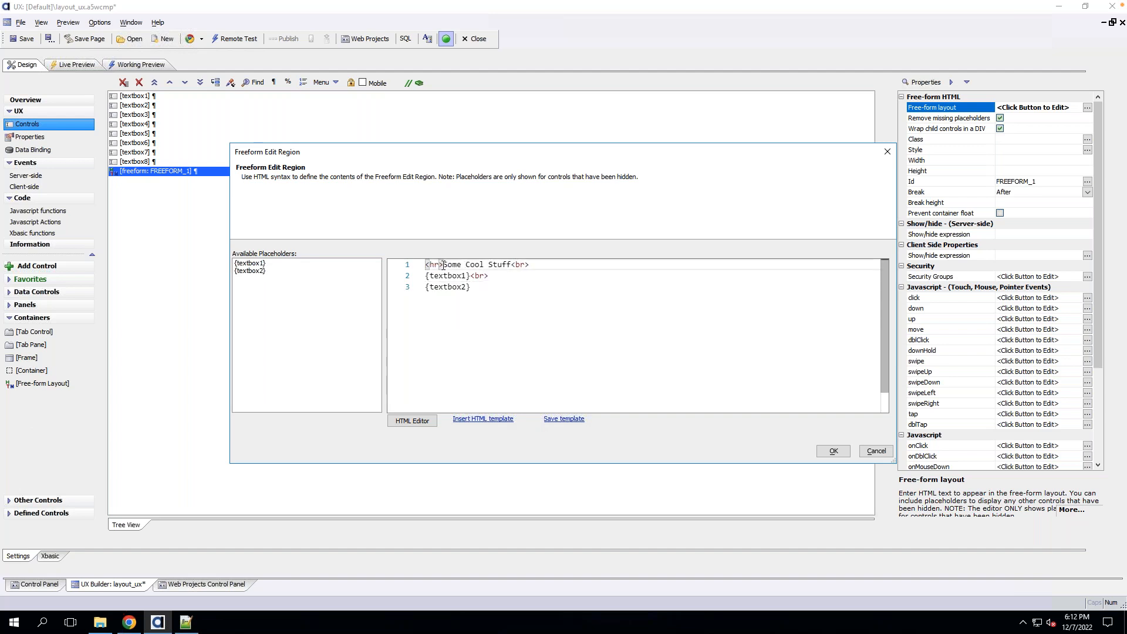
pyautogui.press('BackSpace')
pyautogui.press('BackSpace')
pyautogui.press('BackSpace')
pyautogui.press('BackSpace')
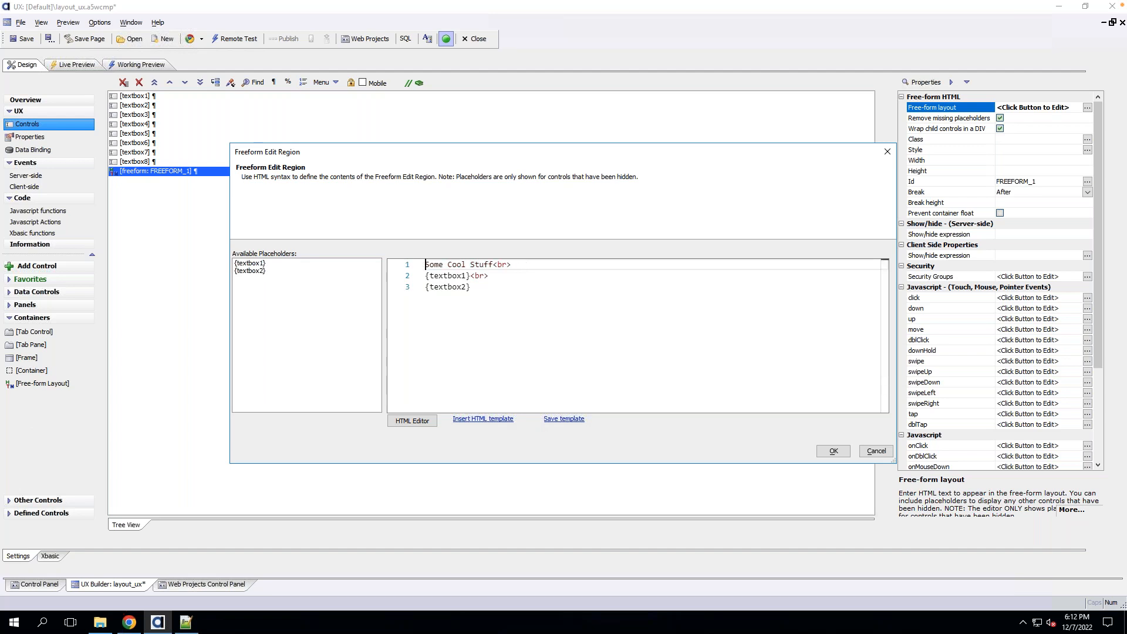
pyautogui.click(494, 264)
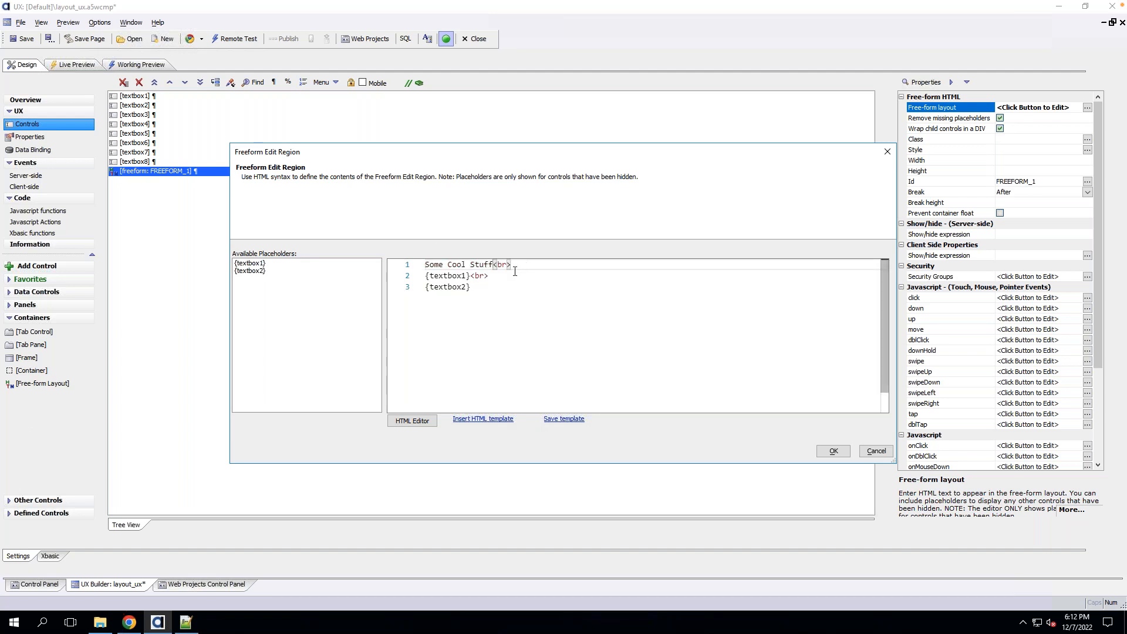
pyautogui.write('<')
pyautogui.write('hr><')
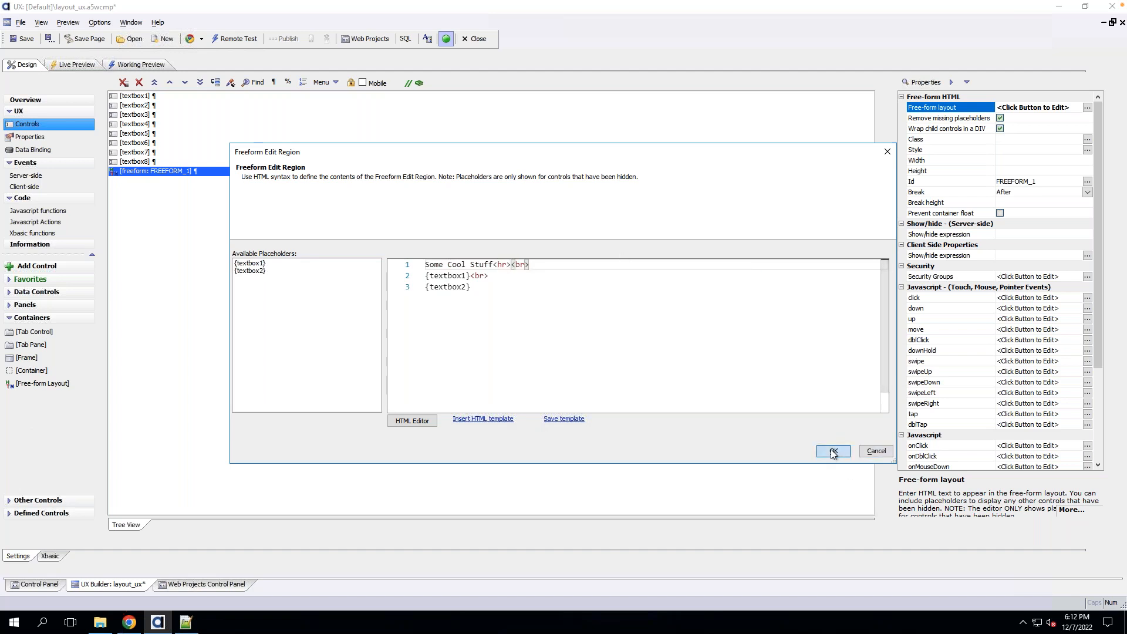
pyautogui.click(833, 452)
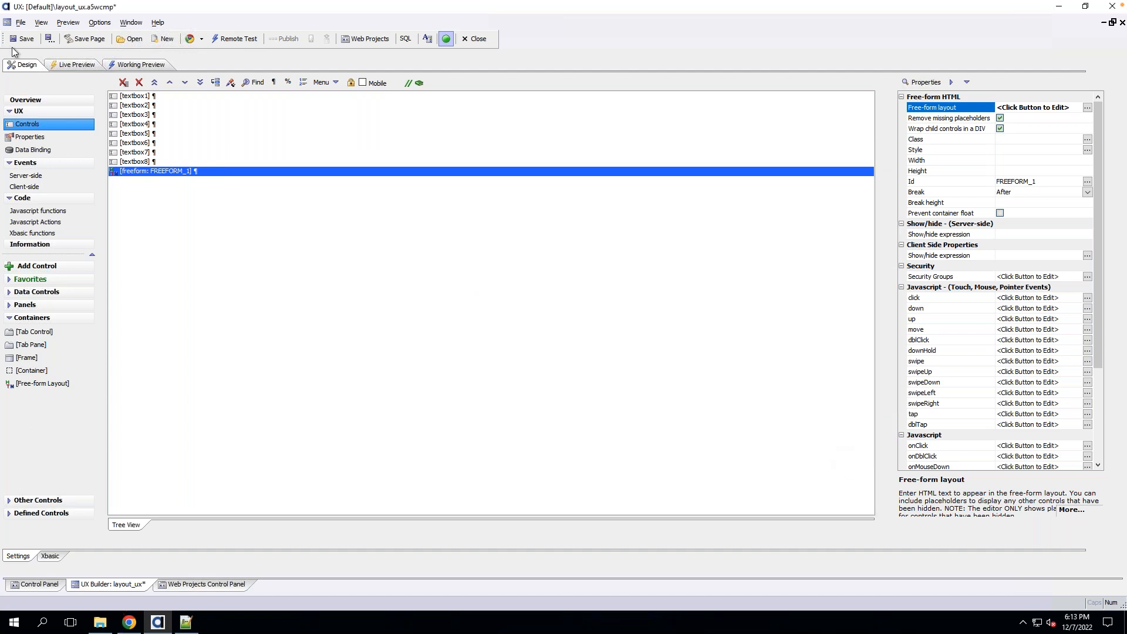
pyautogui.click(22, 39)
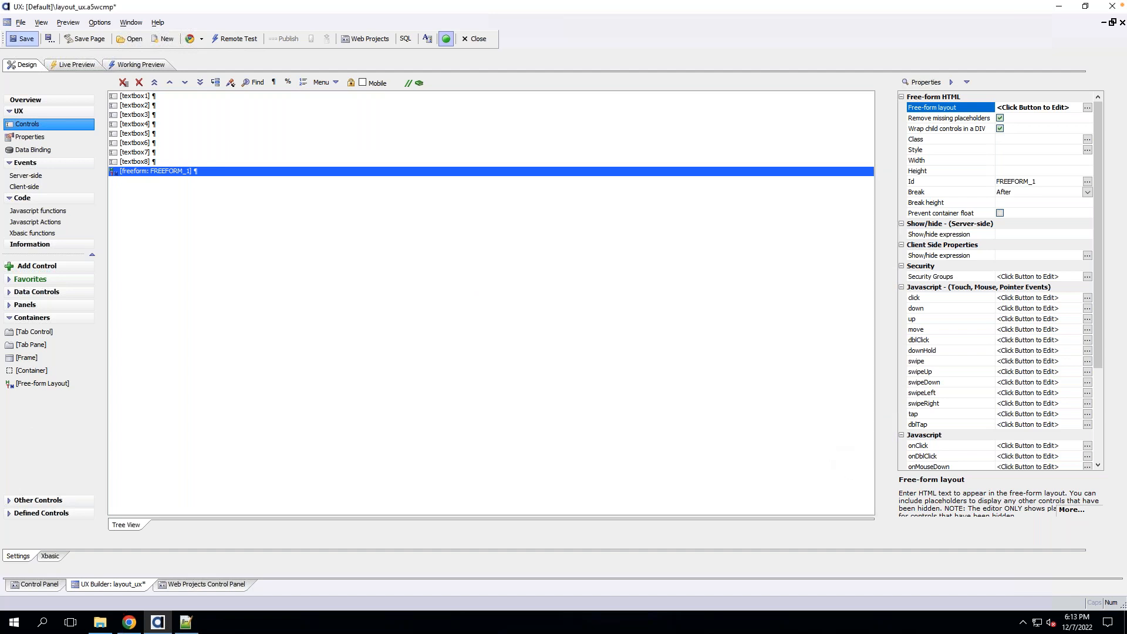
# Check the heading, horizontal rule and stacked text boxes in the Working Preview and return to the design.
pyautogui.click(128, 64)
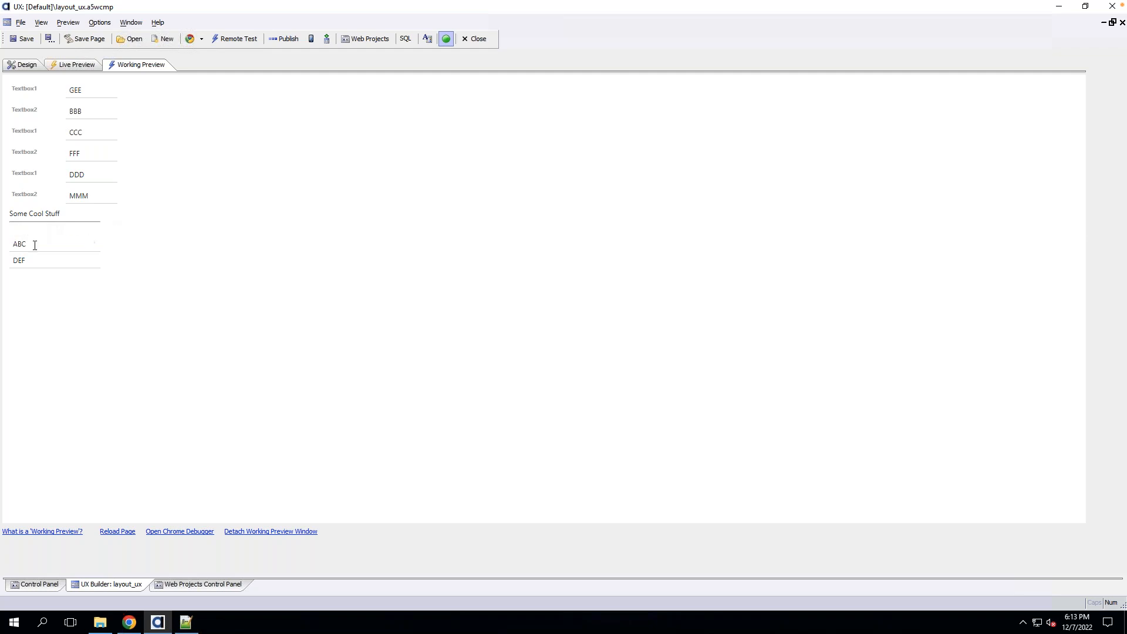
pyautogui.click(67, 263)
pyautogui.click(24, 66)
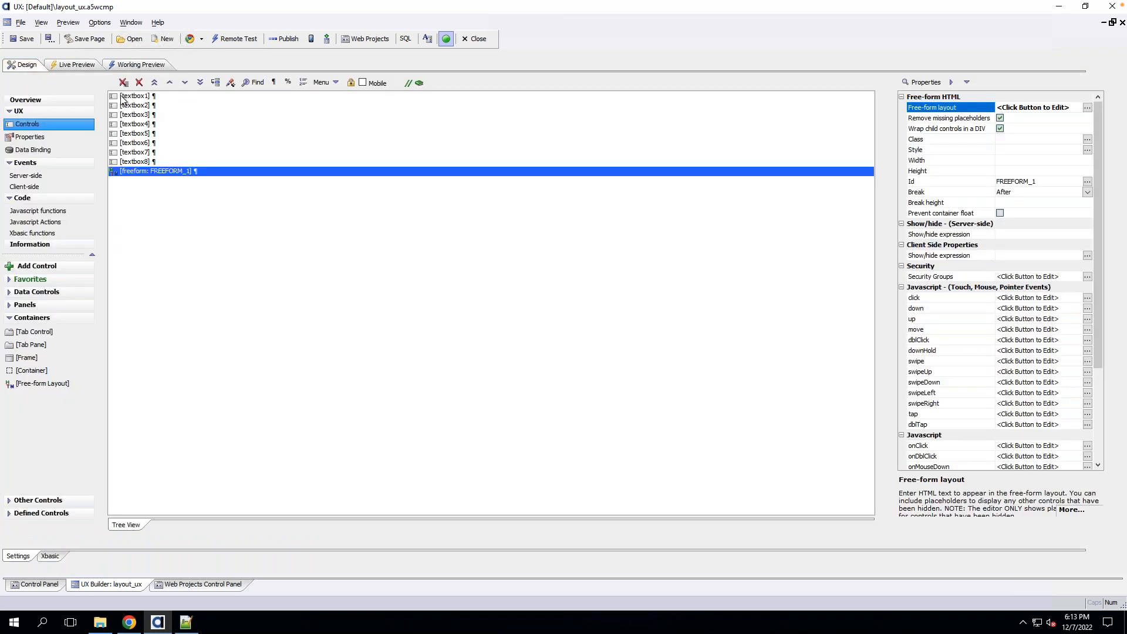
# Examine the Label and Position settings in textbox1's Field Label properties.
pyautogui.scroll(-10, 1069, 238)
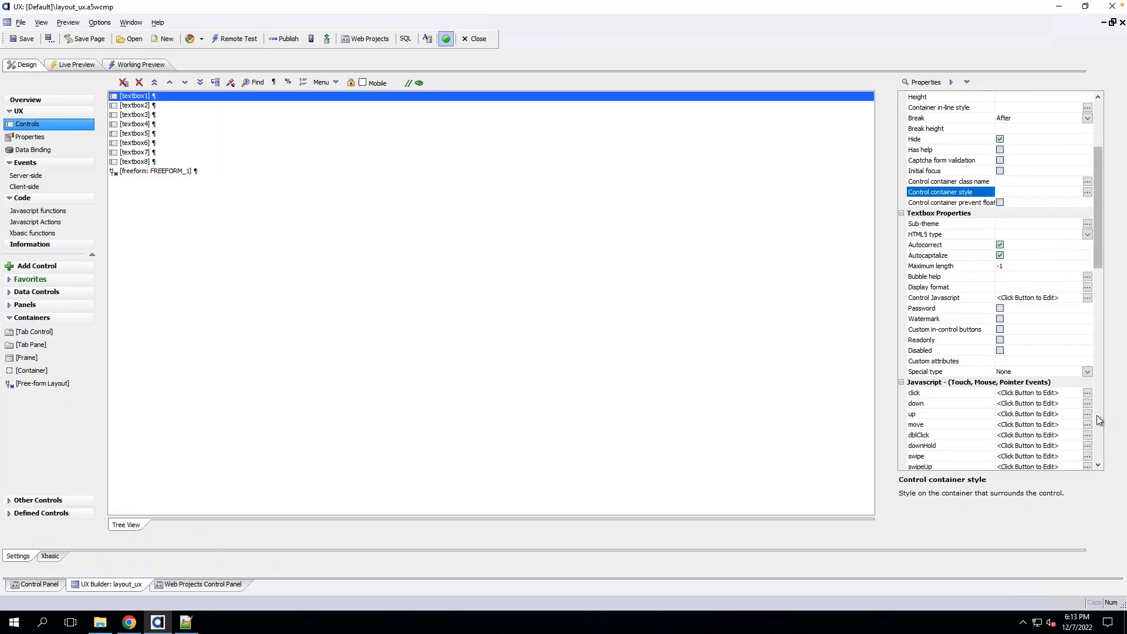
pyautogui.click(1096, 418)
pyautogui.click(1096, 414)
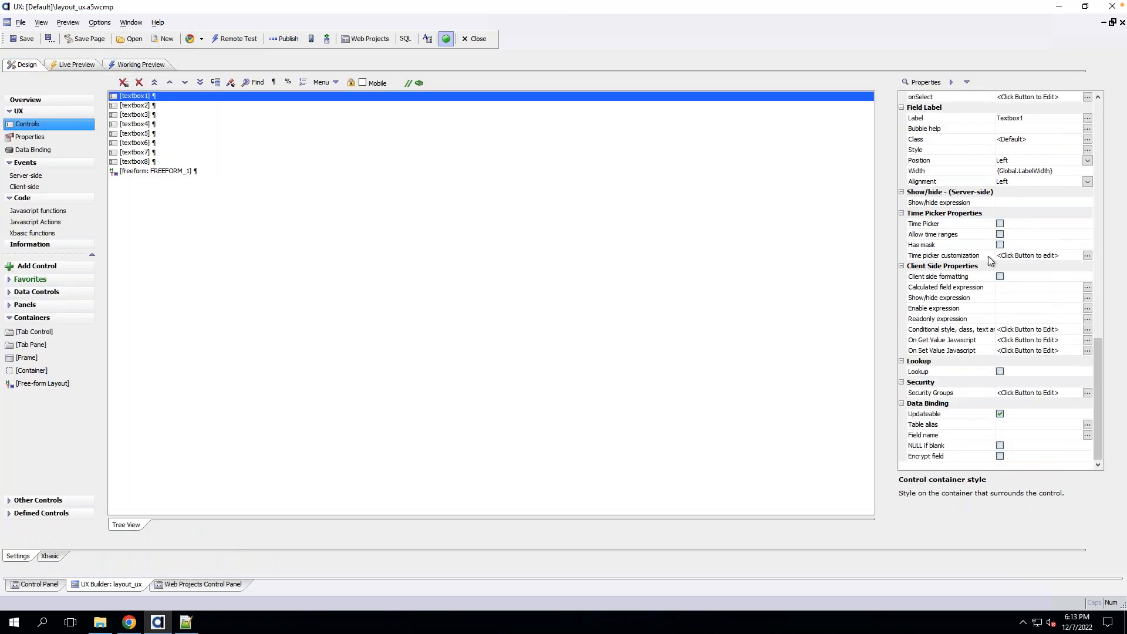
pyautogui.click(963, 121)
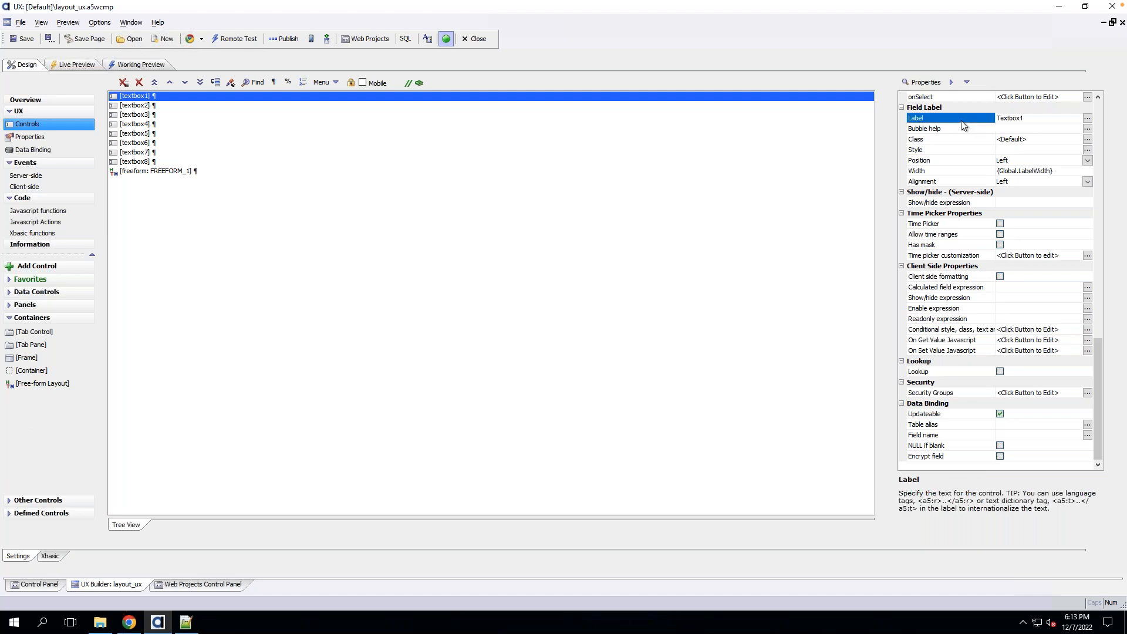
pyautogui.click(969, 162)
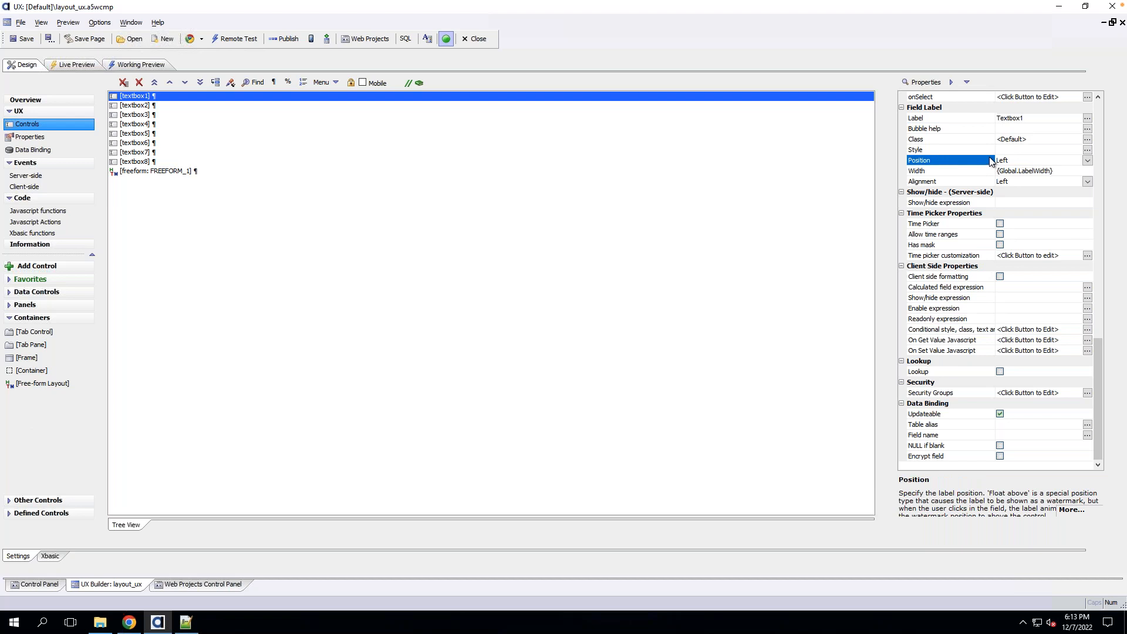
# Add the labels "Textbox1:" and "Textbox2:" in front of their placeholders in the FREEFORM_1 layout and accept it.
pyautogui.click(184, 174)
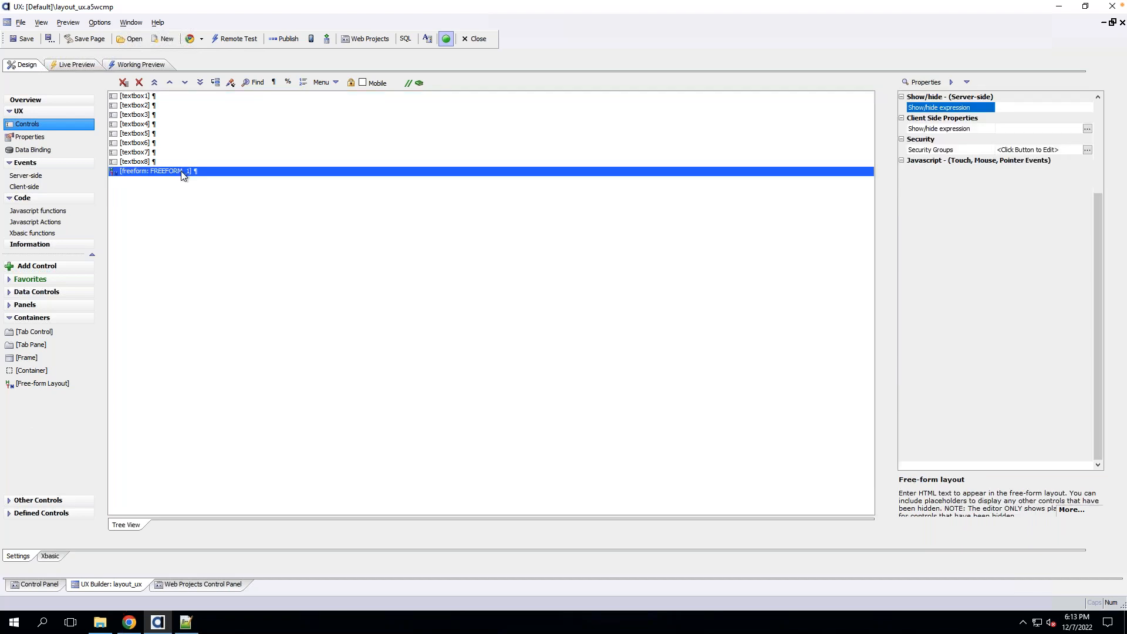
pyautogui.doubleClick(183, 172)
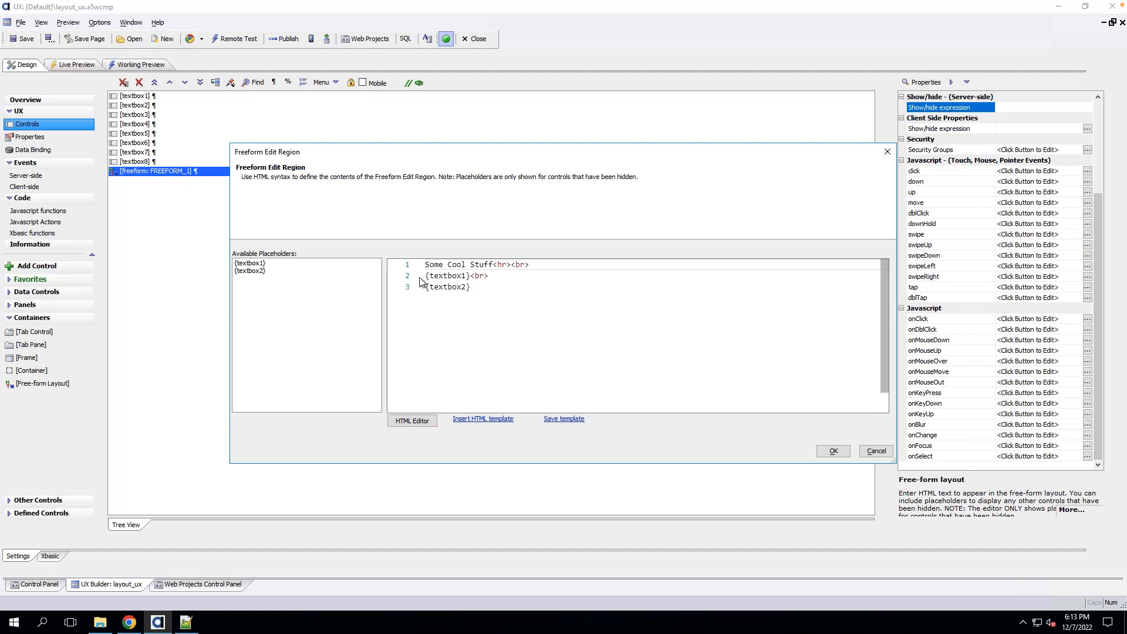
pyautogui.click(427, 276)
pyautogui.write('Textb')
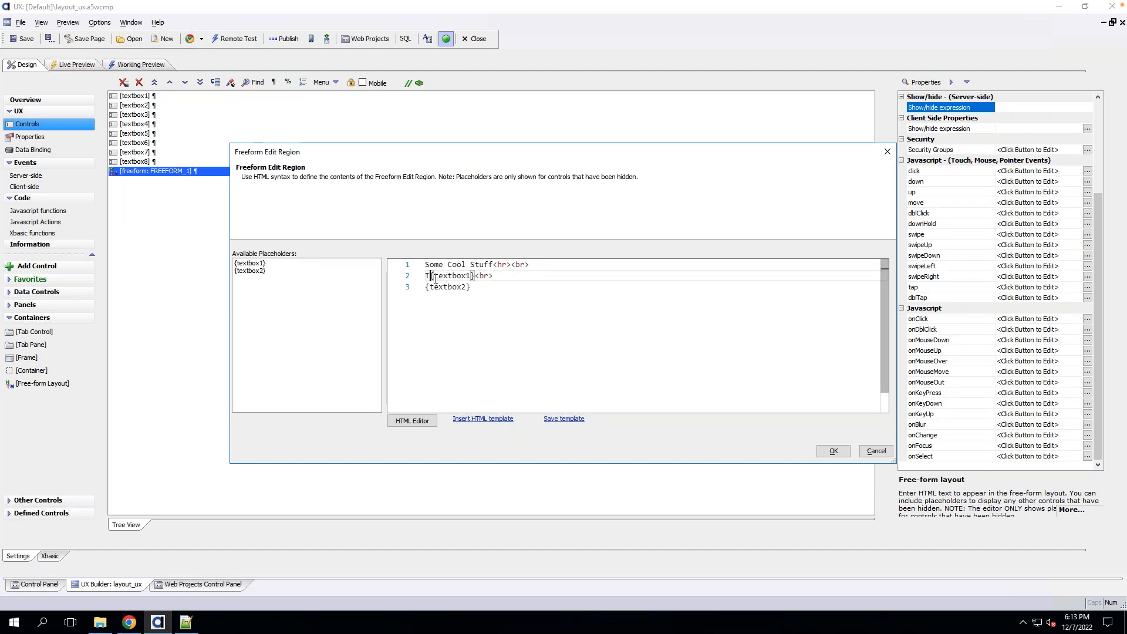
pyautogui.write('ox:')
pyautogui.click(427, 288)
pyautogui.write('Text')
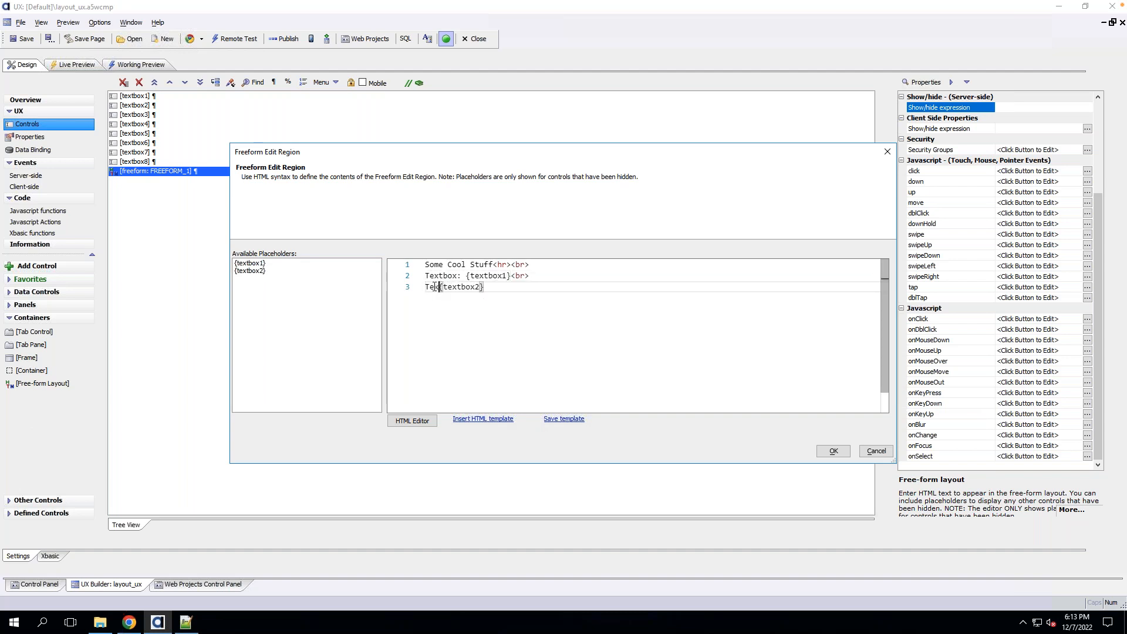
pyautogui.write('box2:')
pyautogui.press('Up')
pyautogui.press('Left')
pyautogui.write('1')
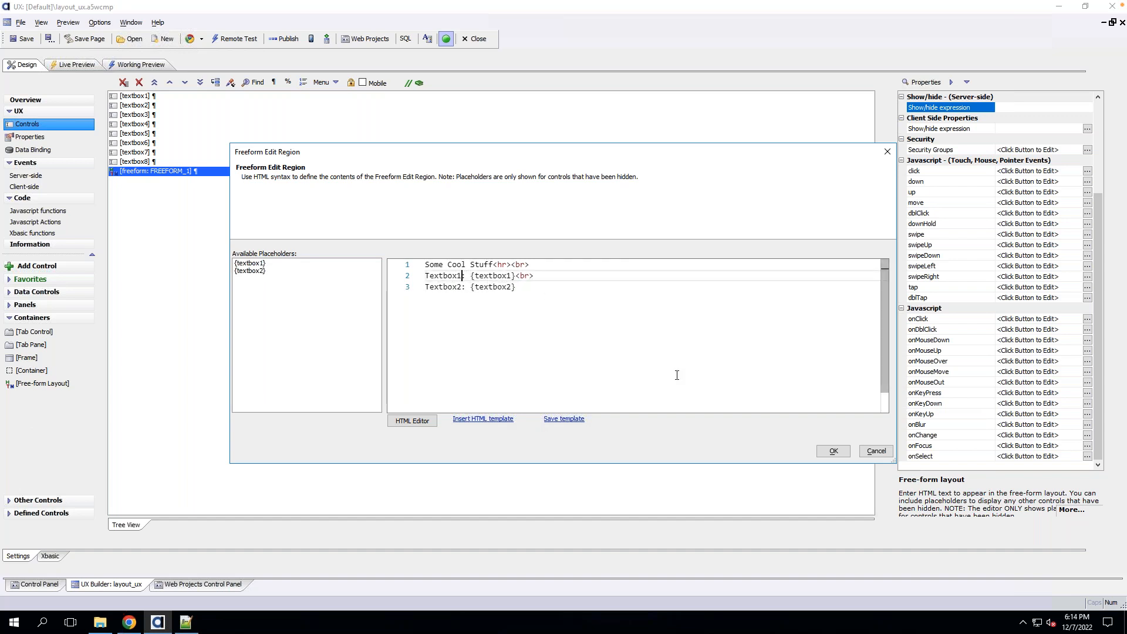
pyautogui.click(841, 452)
# Check the typed labels beside both free-form text boxes in the Working Preview and return to the design.
pyautogui.click(152, 68)
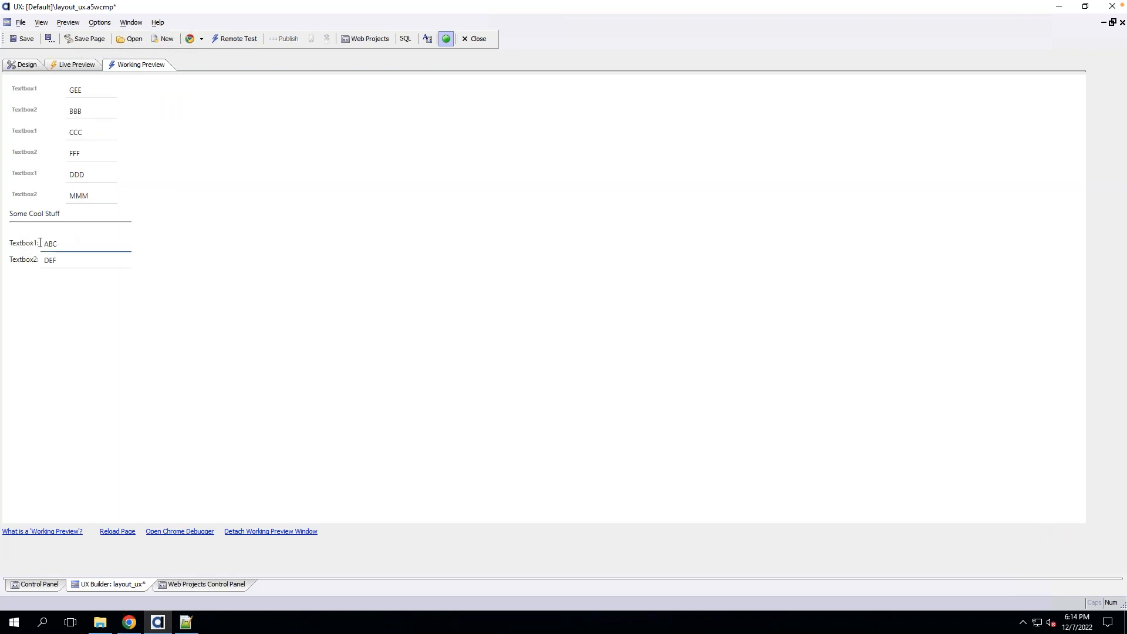
pyautogui.click(53, 243)
pyautogui.click(69, 260)
pyautogui.click(23, 65)
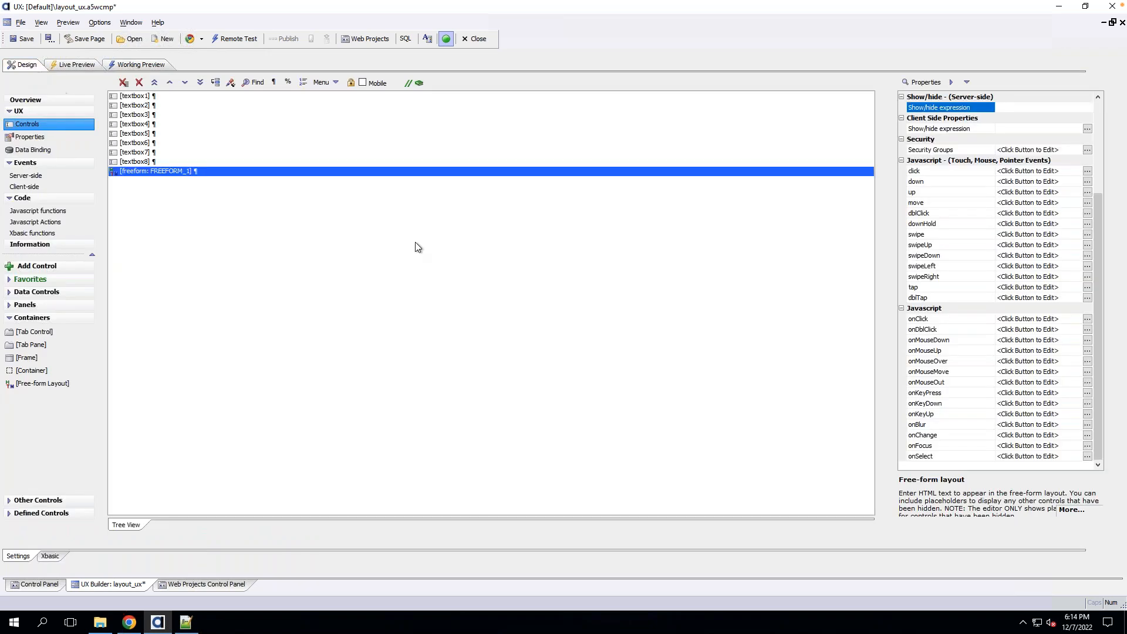
# Review the free-form layout's HTML without changing it and open the component's UX properties.
pyautogui.doubleClick(288, 174)
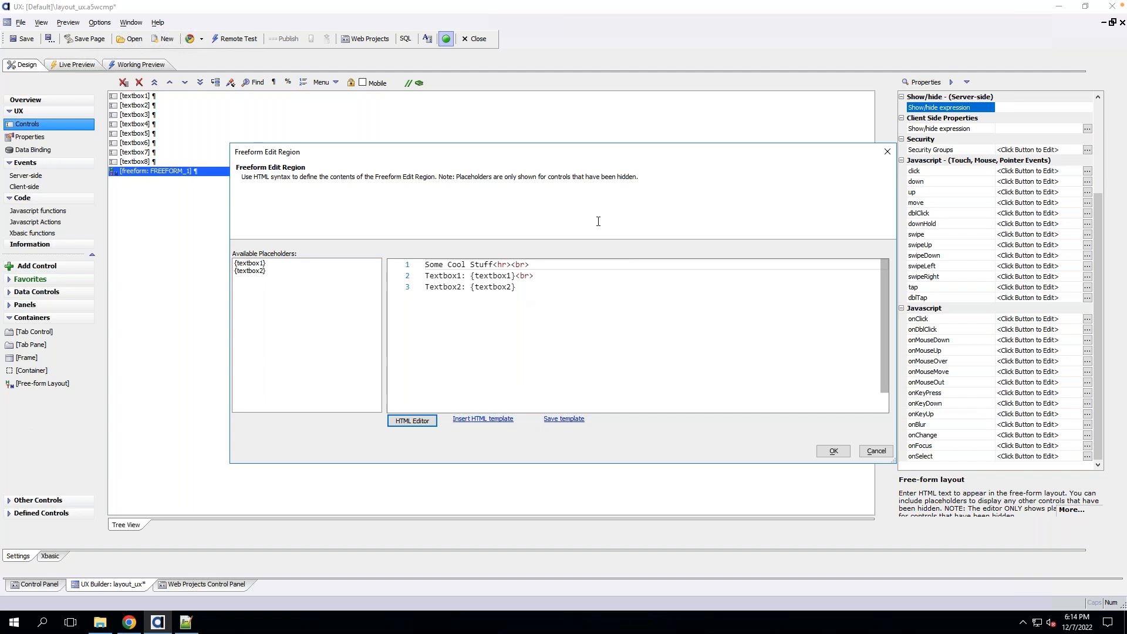
pyautogui.click(876, 451)
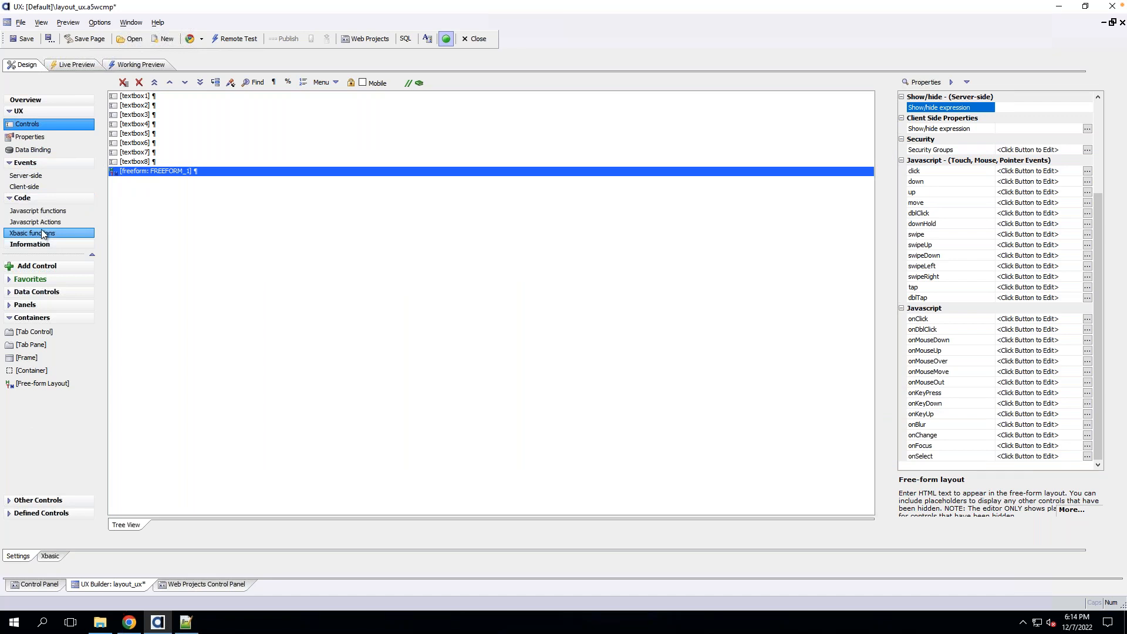
pyautogui.click(41, 137)
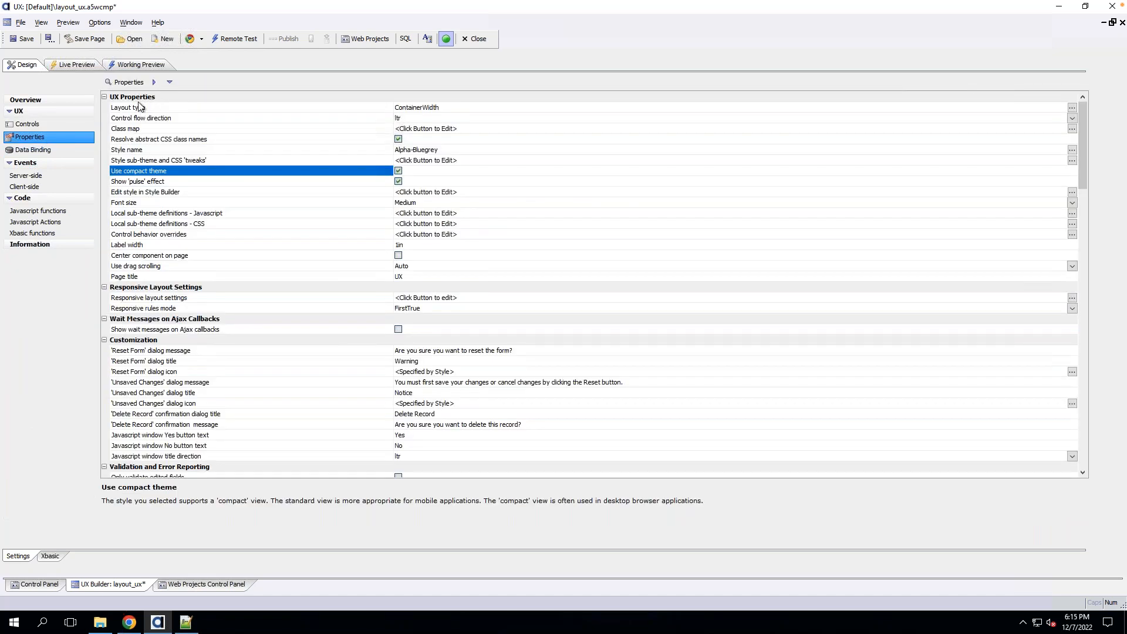
# Search the UX properties for "css" and examine the CSS/SVG section, including Local SVG definitions and CSS Linked files.
pyautogui.click(123, 81)
pyautogui.write('css')
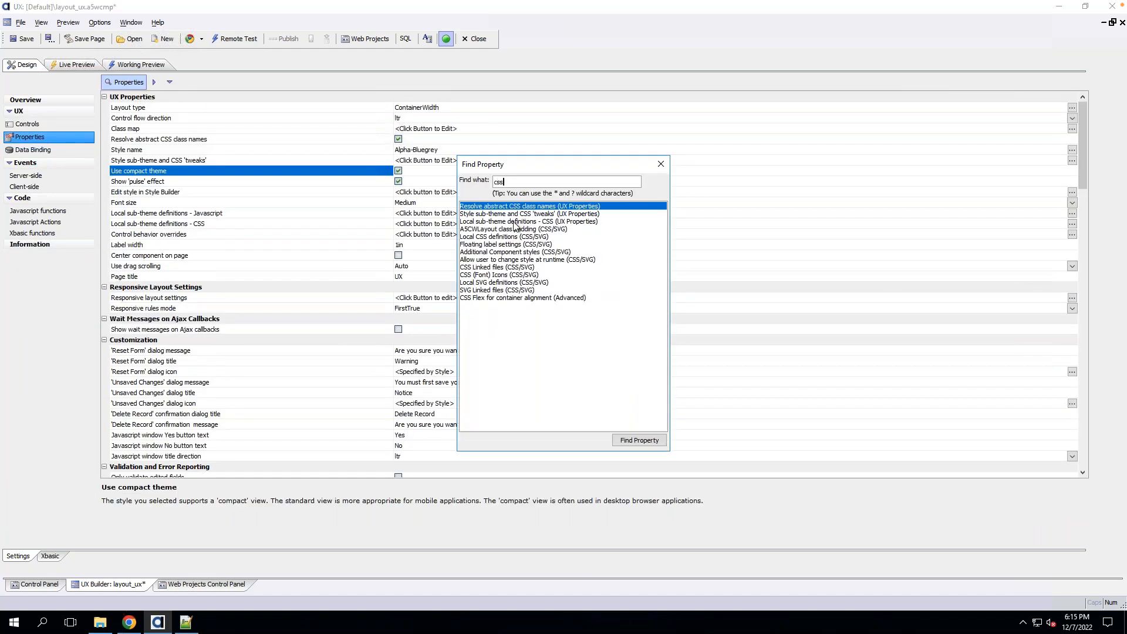
pyautogui.doubleClick(503, 283)
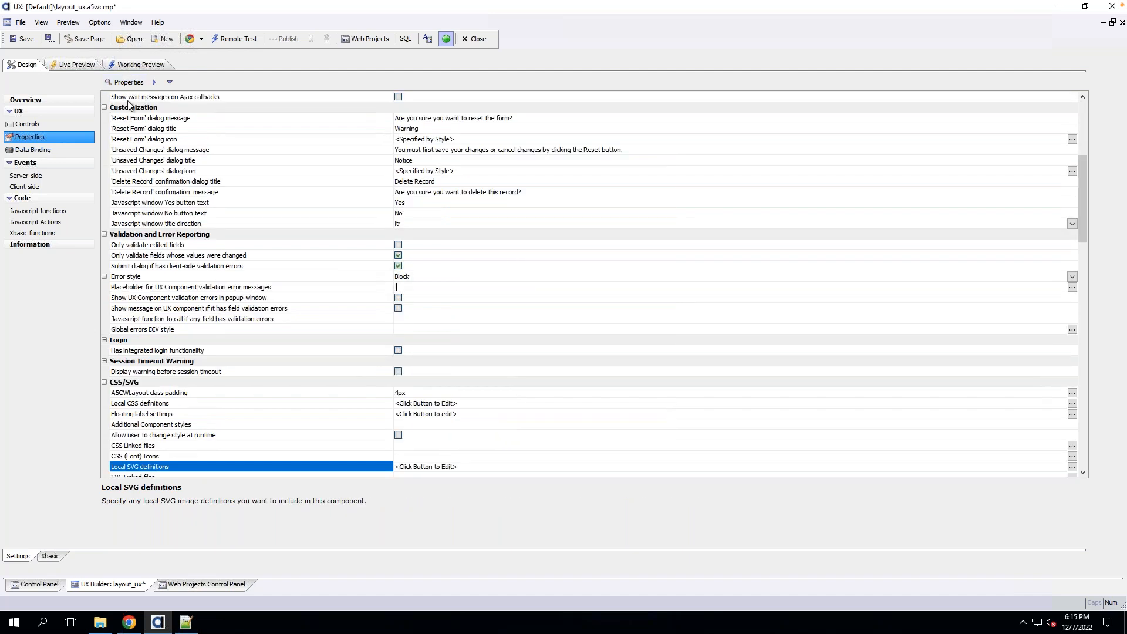
pyautogui.scroll(-2, 176, 411)
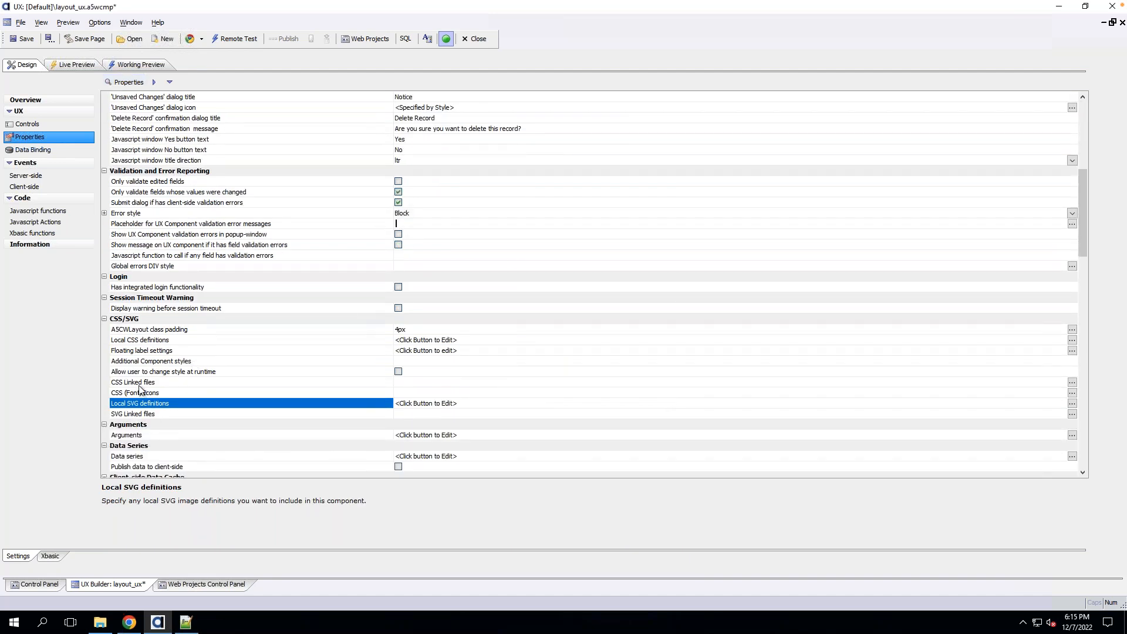
pyautogui.click(164, 383)
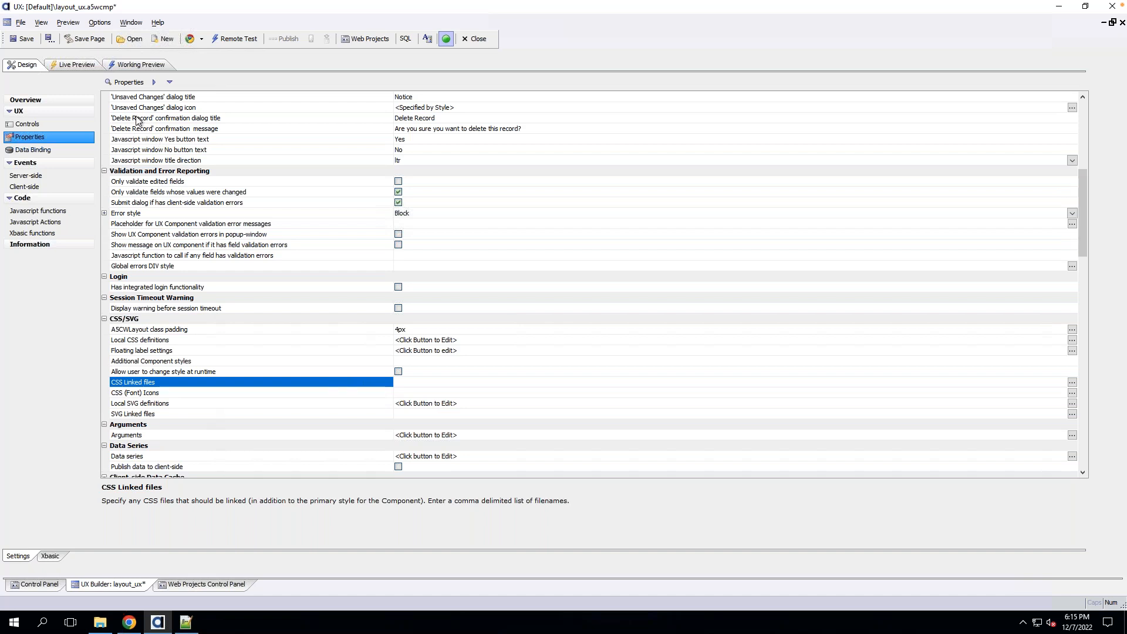
# Find the Local CSS definitions property through the "css" search and open its CSS editor, checking the code view.
pyautogui.click(134, 84)
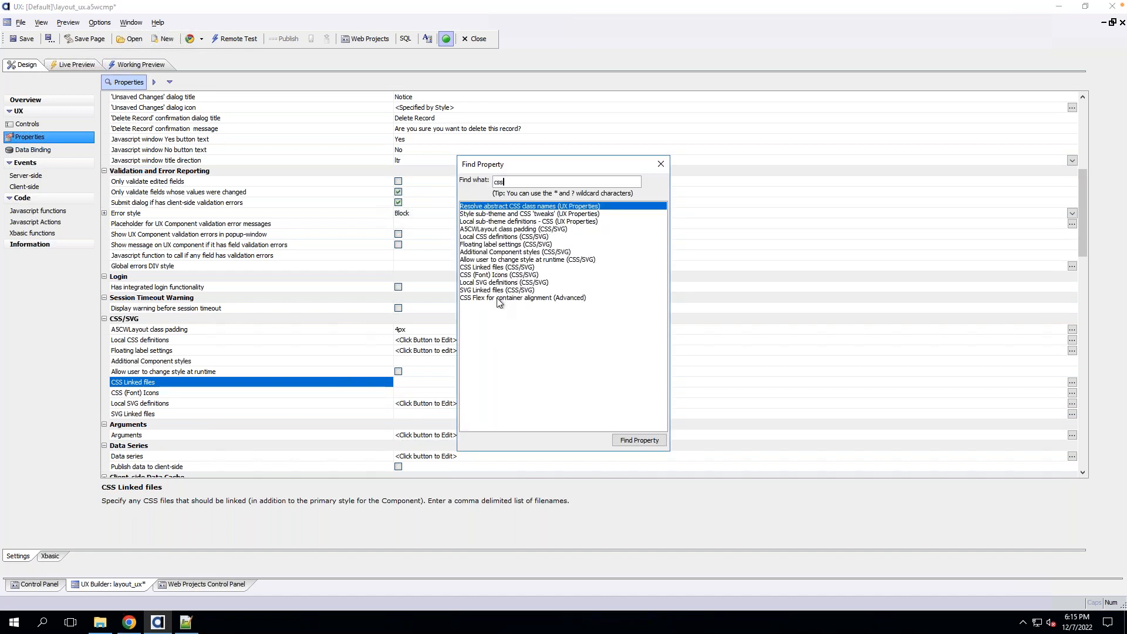
pyautogui.click(501, 238)
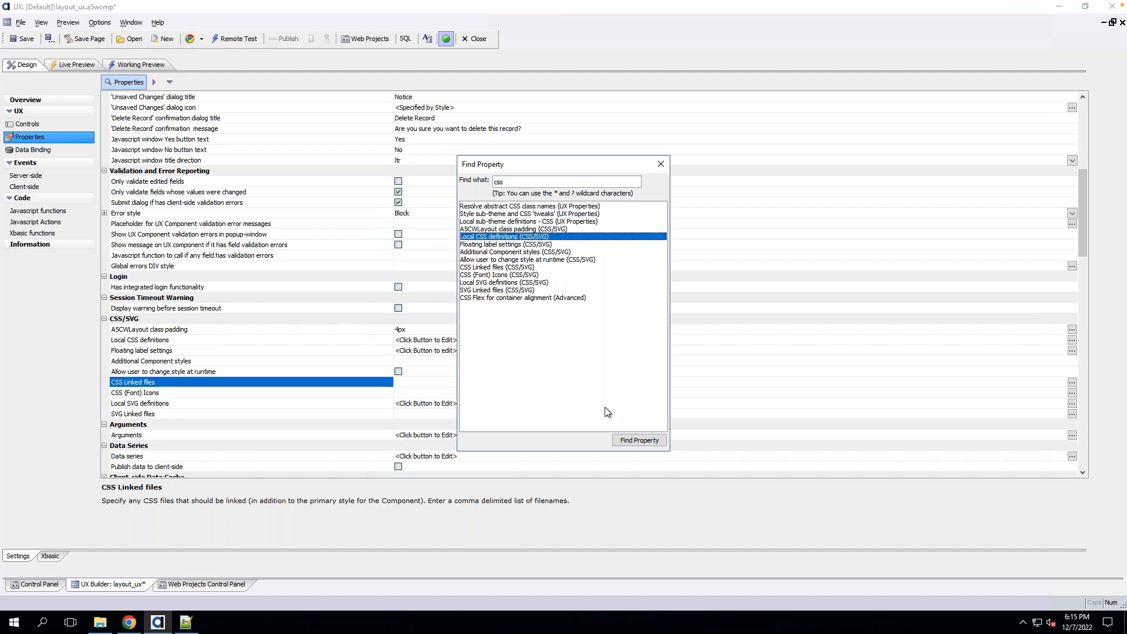
pyautogui.click(637, 440)
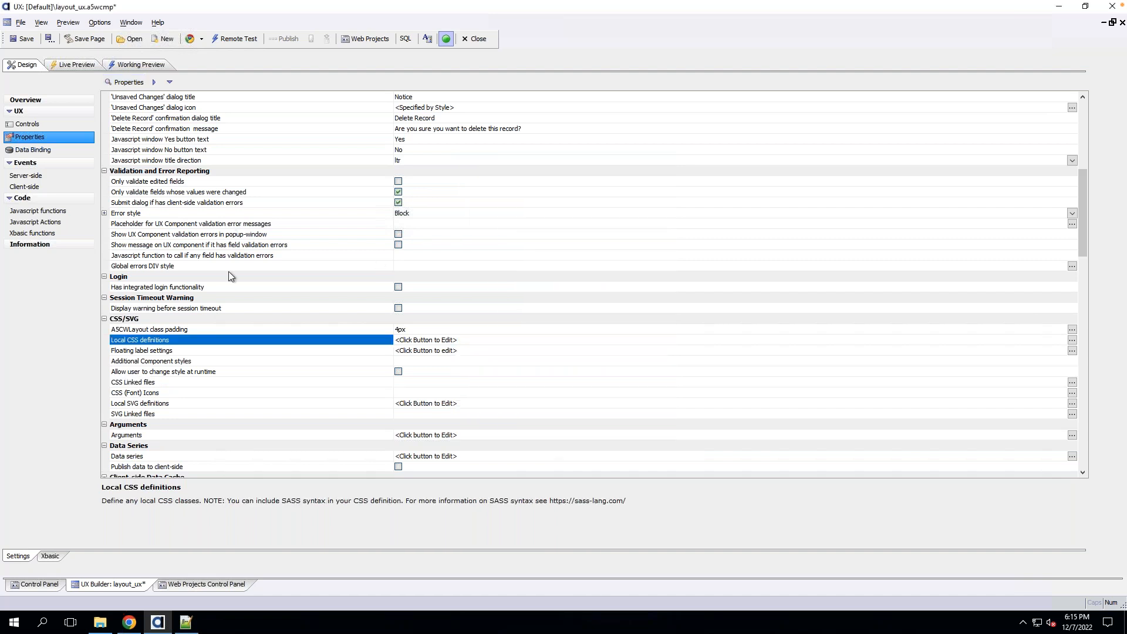
pyautogui.doubleClick(228, 343)
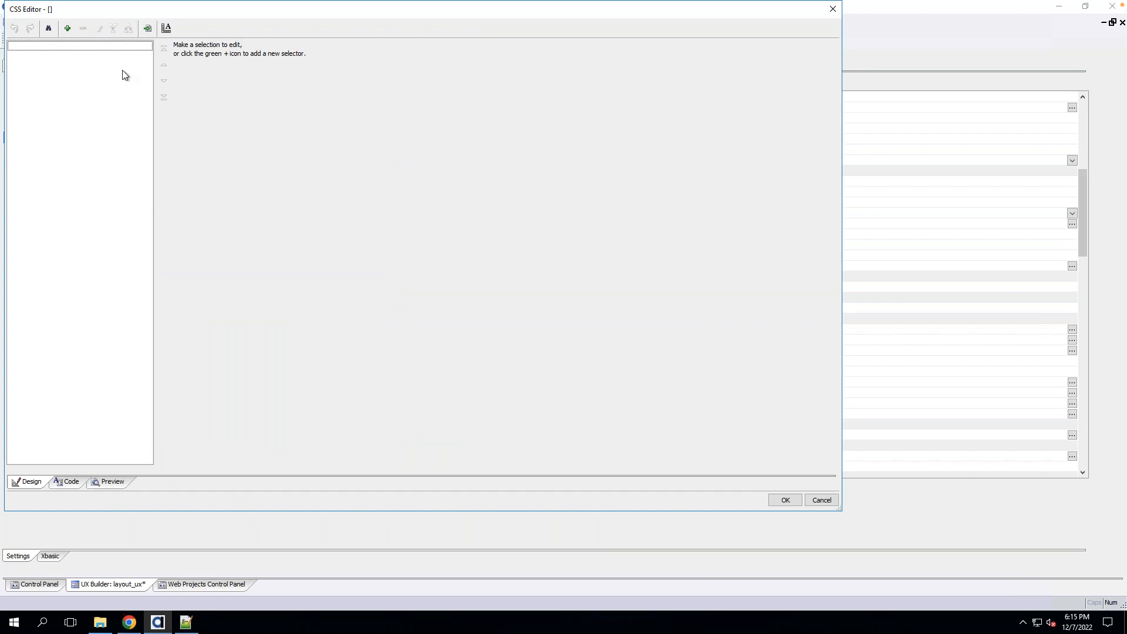
pyautogui.click(76, 482)
pyautogui.click(14, 486)
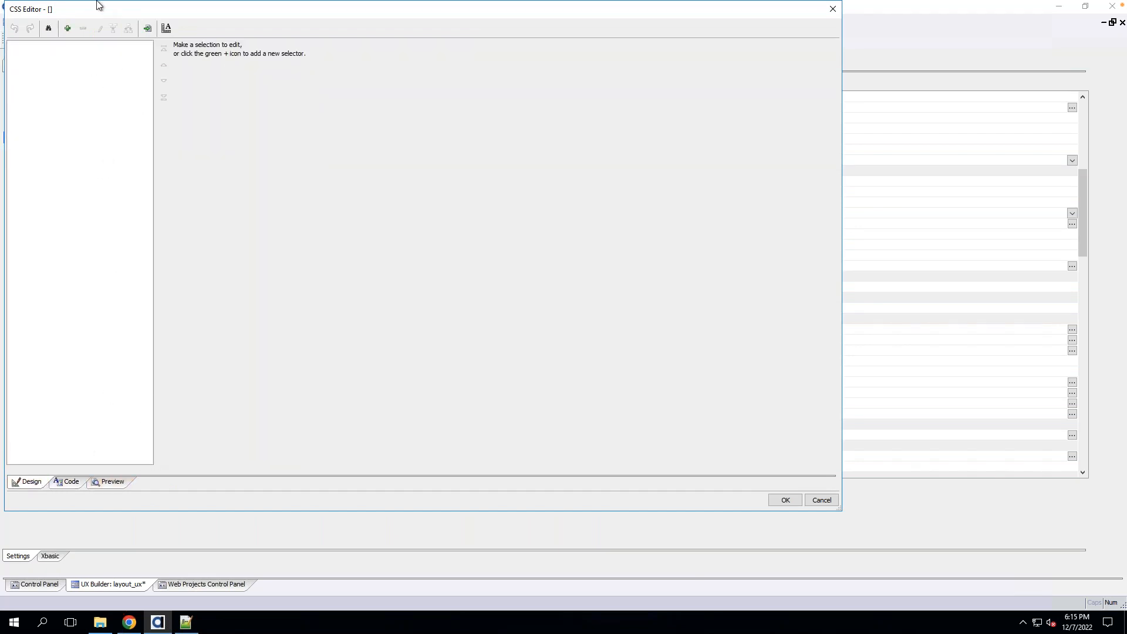
# Add a selector named "test" to the local CSS definitions.
pyautogui.click(67, 28)
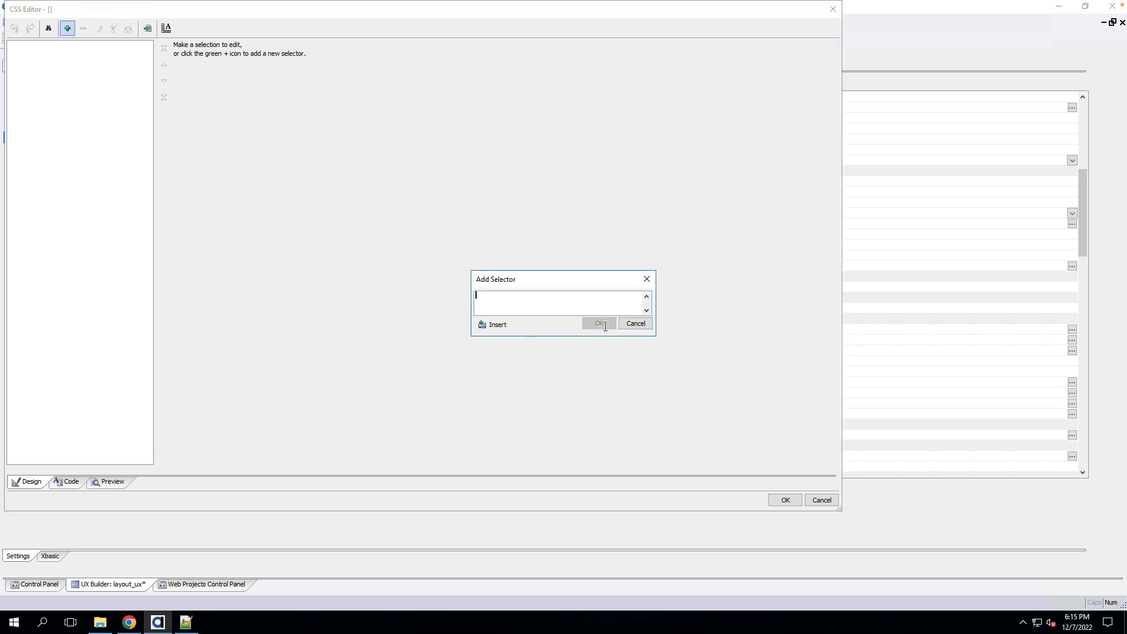
pyautogui.write('test')
pyautogui.click(602, 322)
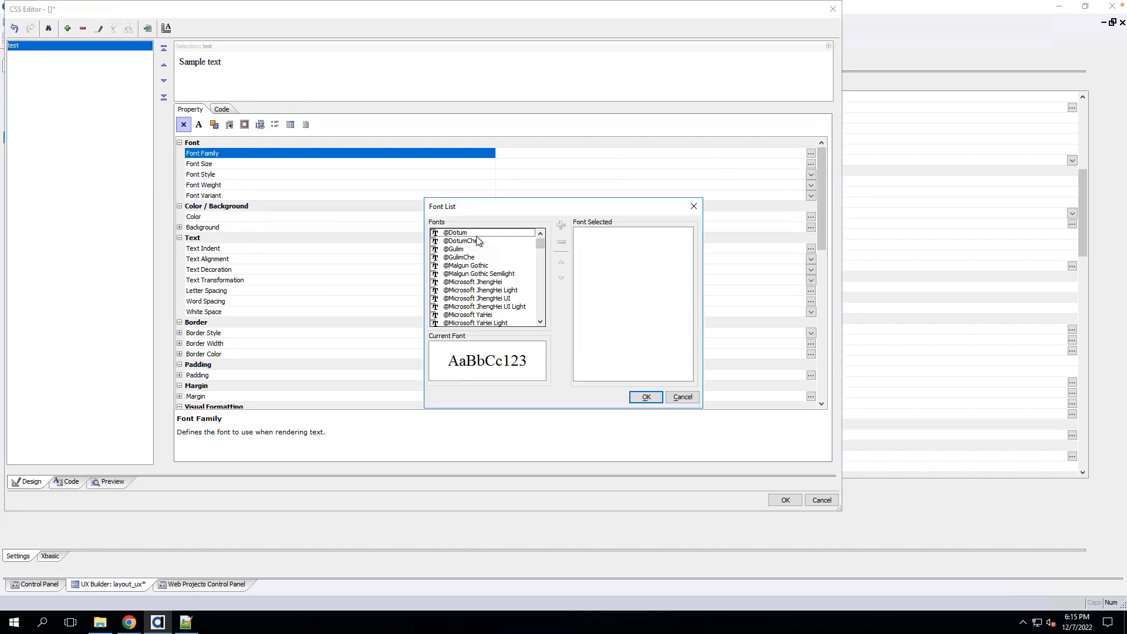
# Preview several fonts for the test selector's font family and close the font list without adding one.
pyautogui.click(477, 236)
pyautogui.click(468, 290)
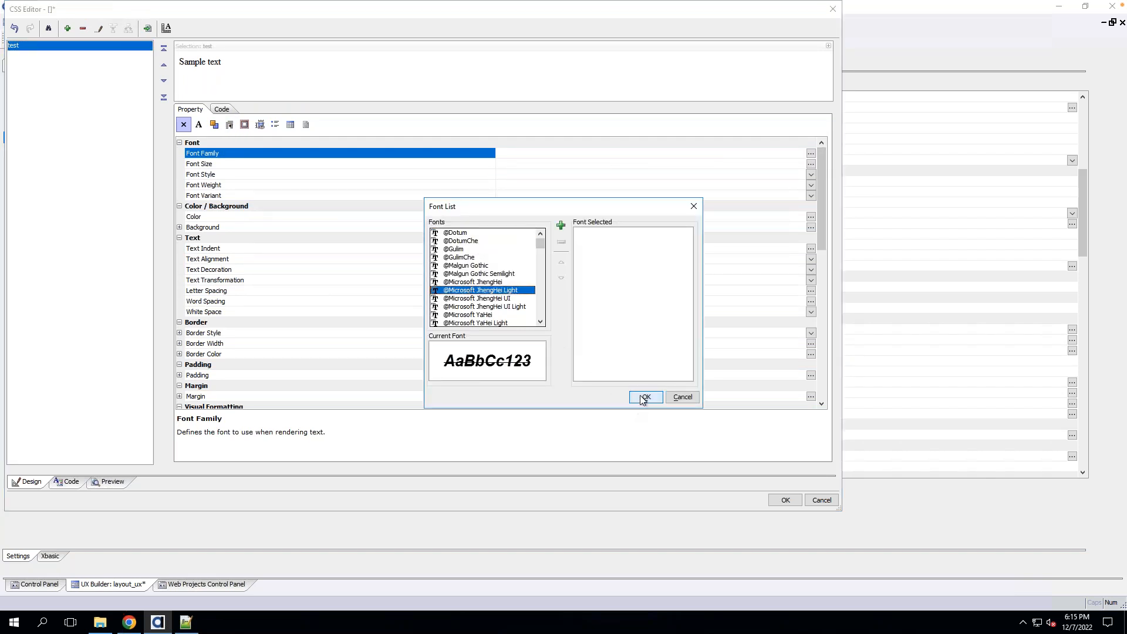
pyautogui.click(496, 315)
pyautogui.scroll(-20, 498, 301)
pyautogui.click(500, 299)
pyautogui.scroll(-20, 499, 297)
pyautogui.click(491, 292)
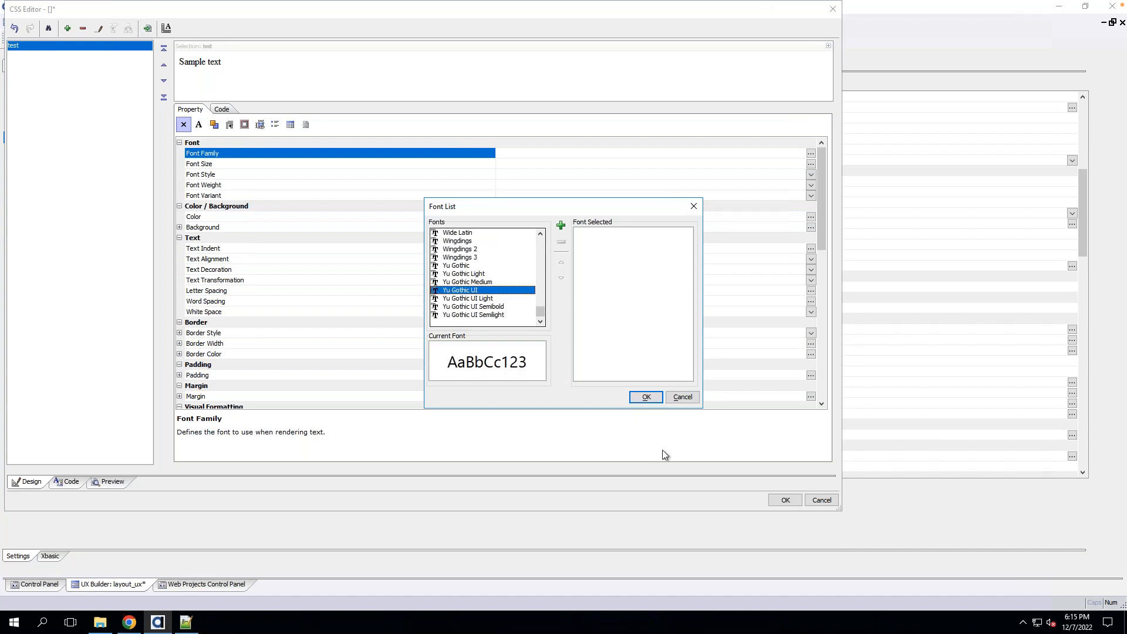
pyautogui.click(471, 314)
pyautogui.click(473, 298)
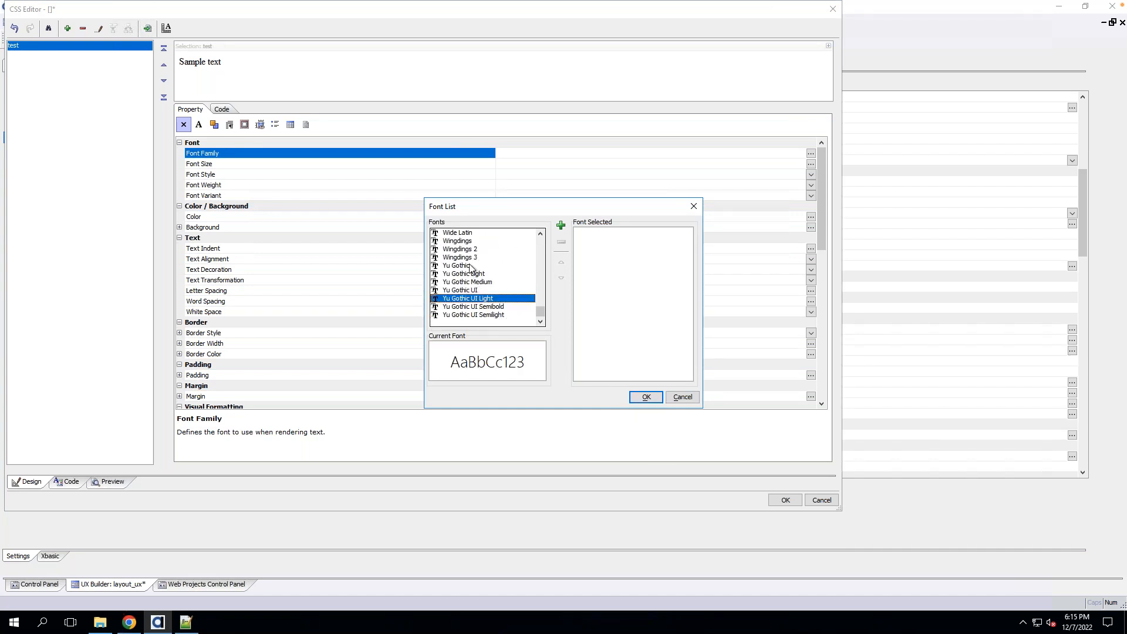
pyautogui.click(474, 266)
pyautogui.click(473, 241)
pyautogui.click(471, 233)
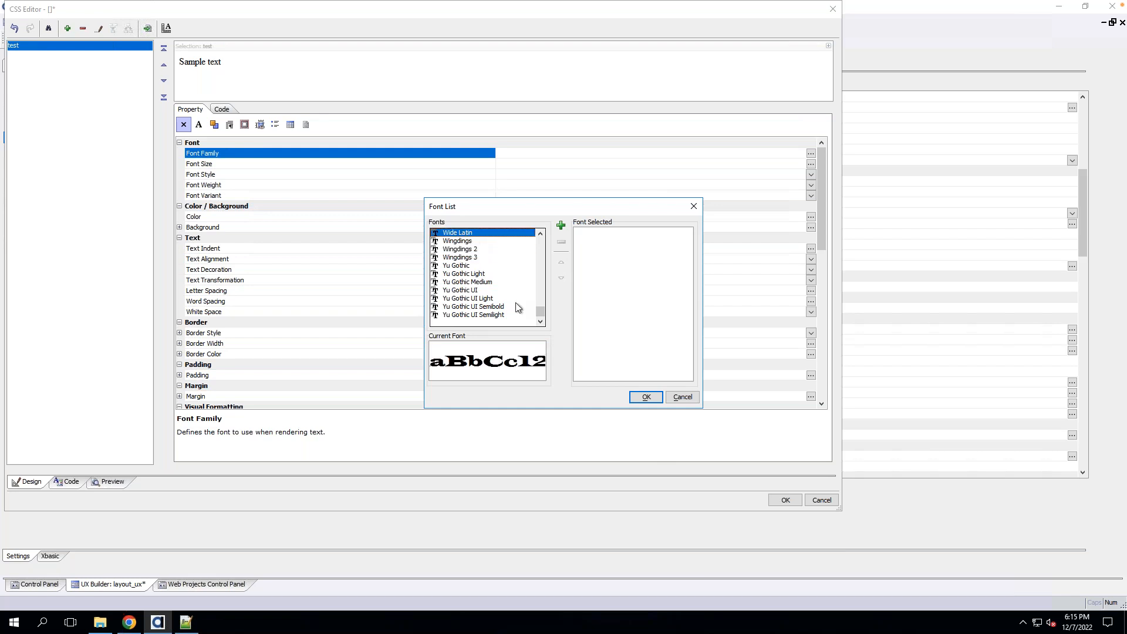
pyautogui.click(646, 397)
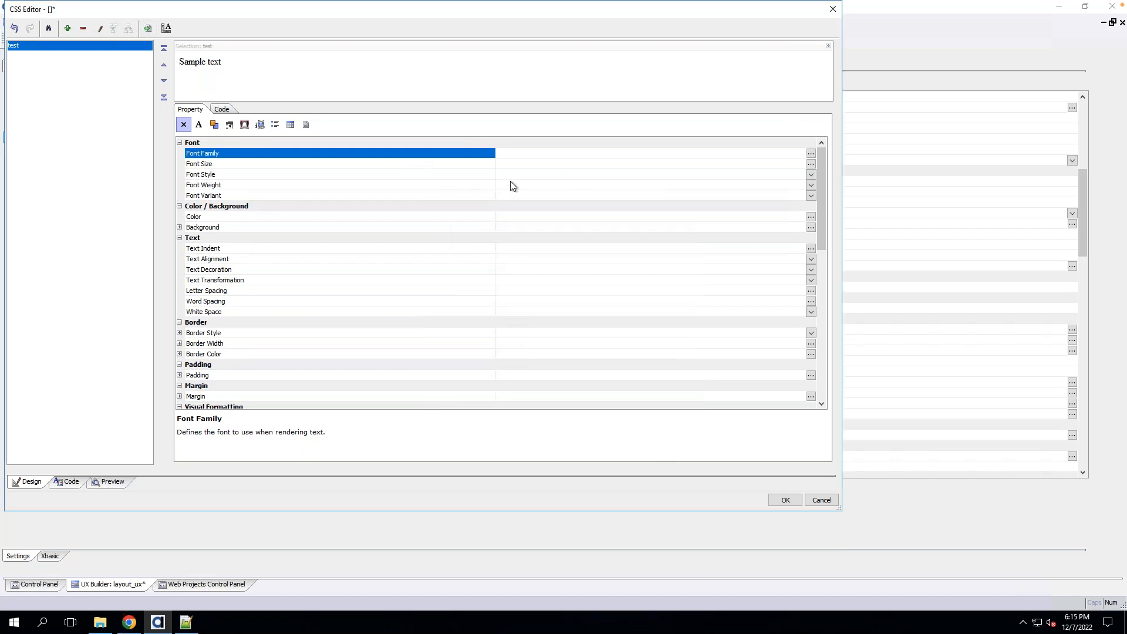
pyautogui.click(222, 109)
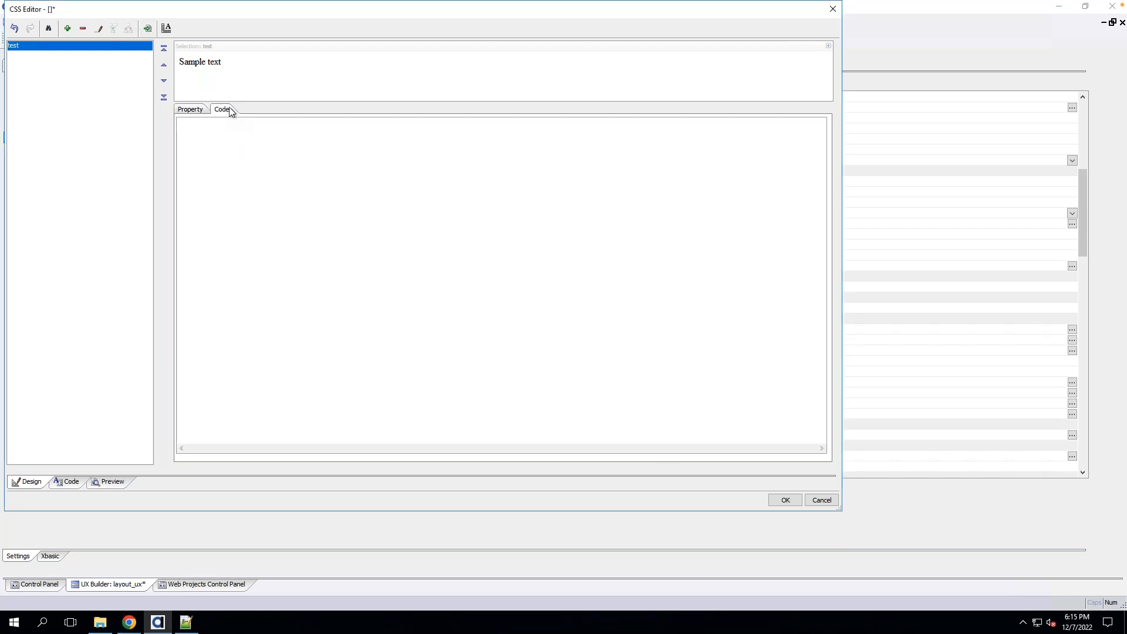
pyautogui.click(207, 111)
pyautogui.click(811, 154)
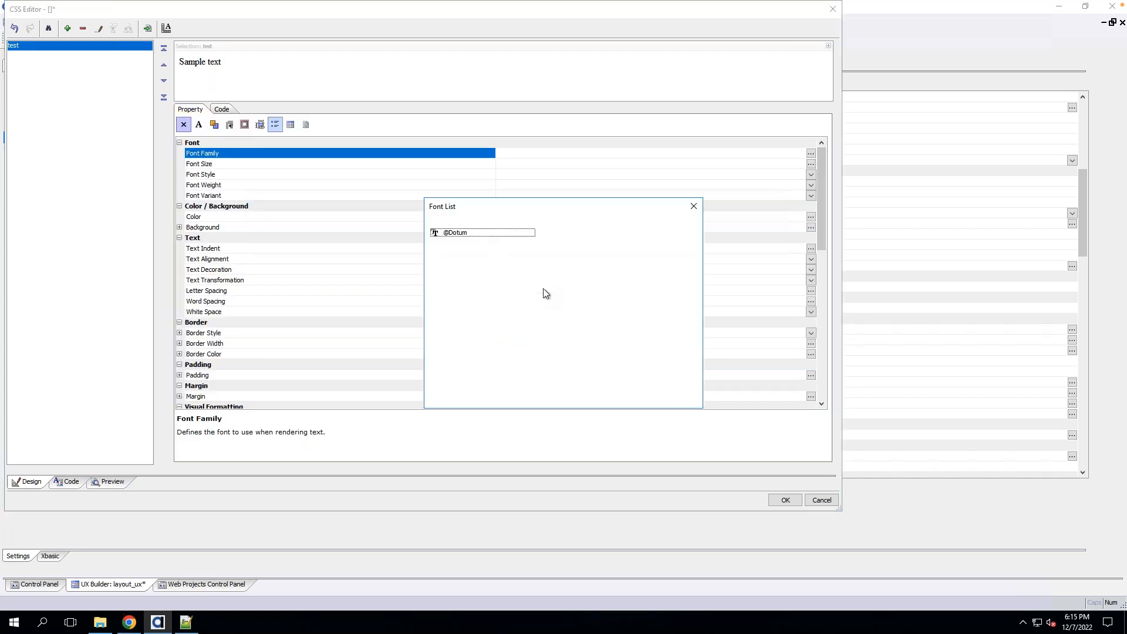
pyautogui.click(532, 314)
pyautogui.doubleClick(534, 310)
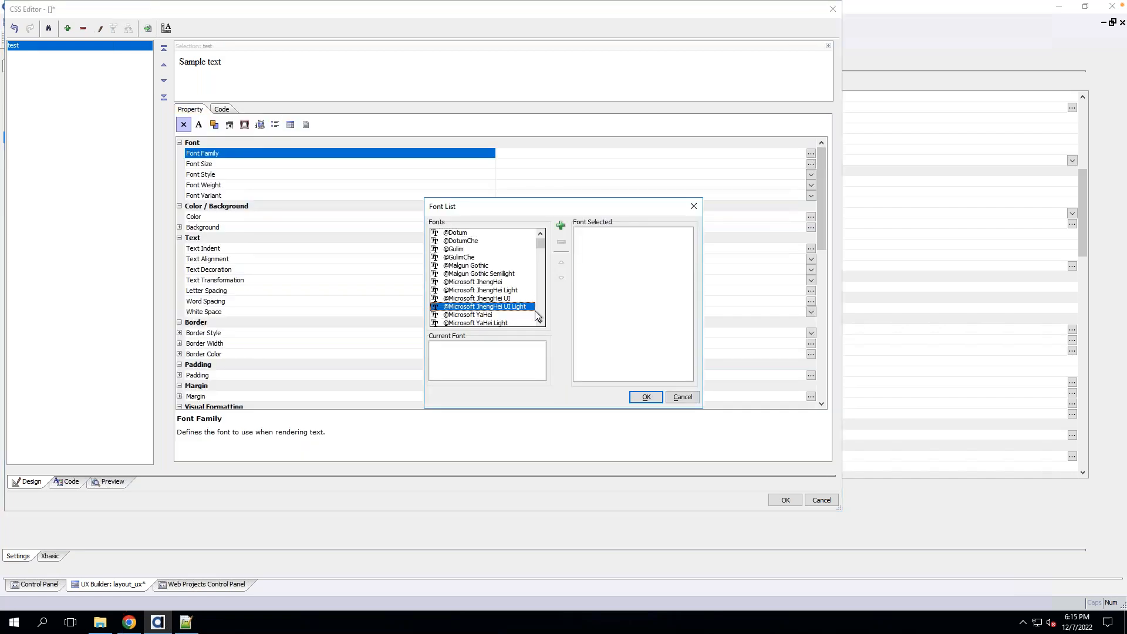
pyautogui.scroll(-6, 509, 308)
pyautogui.scroll(-3, 509, 306)
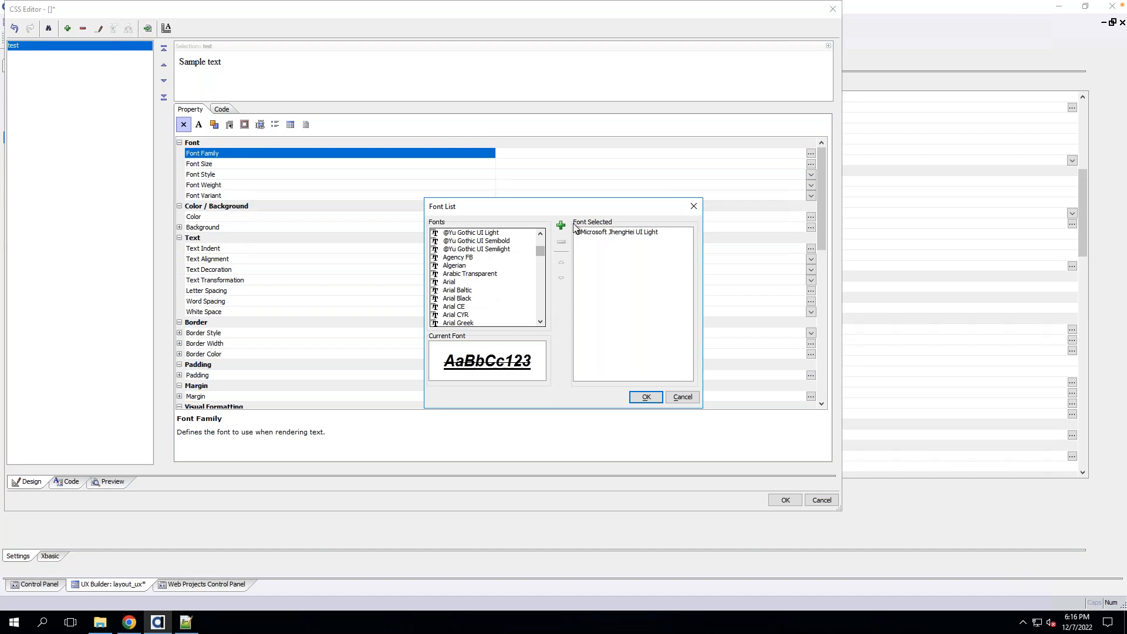
pyautogui.click(509, 306)
pyautogui.click(613, 232)
pyautogui.press('Delete')
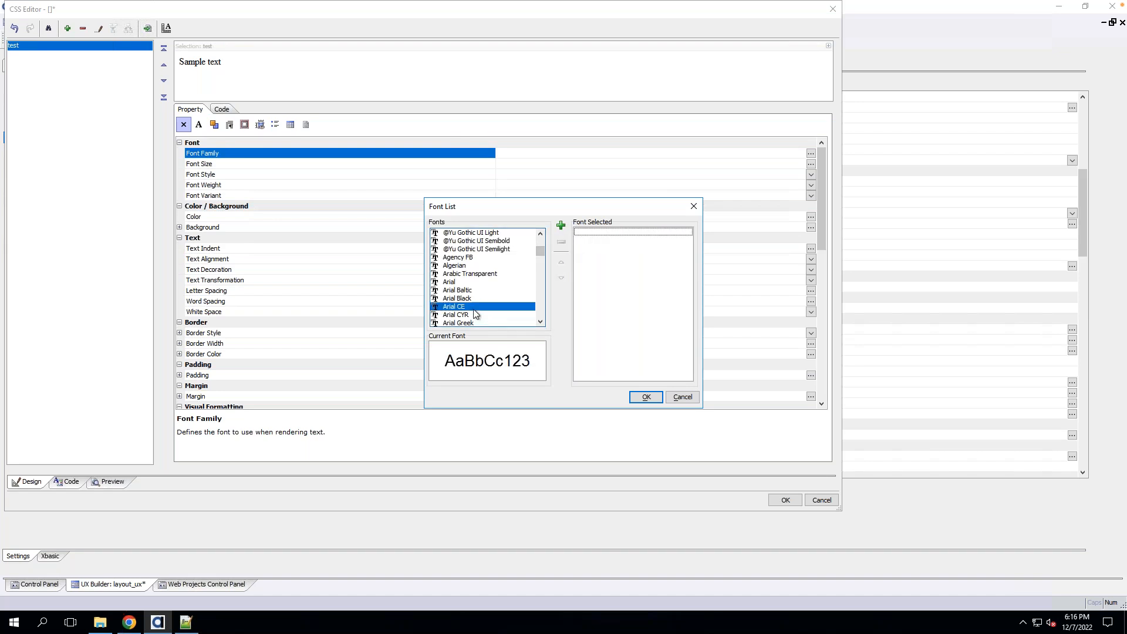
# Set the test selector's font family to Candara and its font weight to bold.
pyautogui.press('Down')
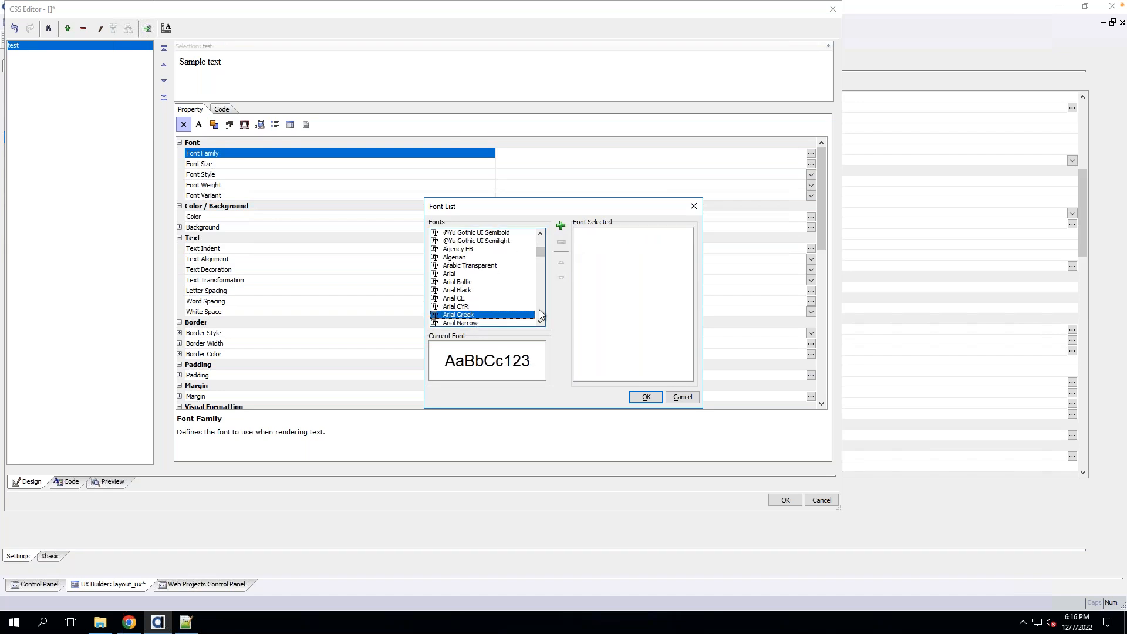
pyautogui.scroll(-12, 540, 303)
pyautogui.click(493, 290)
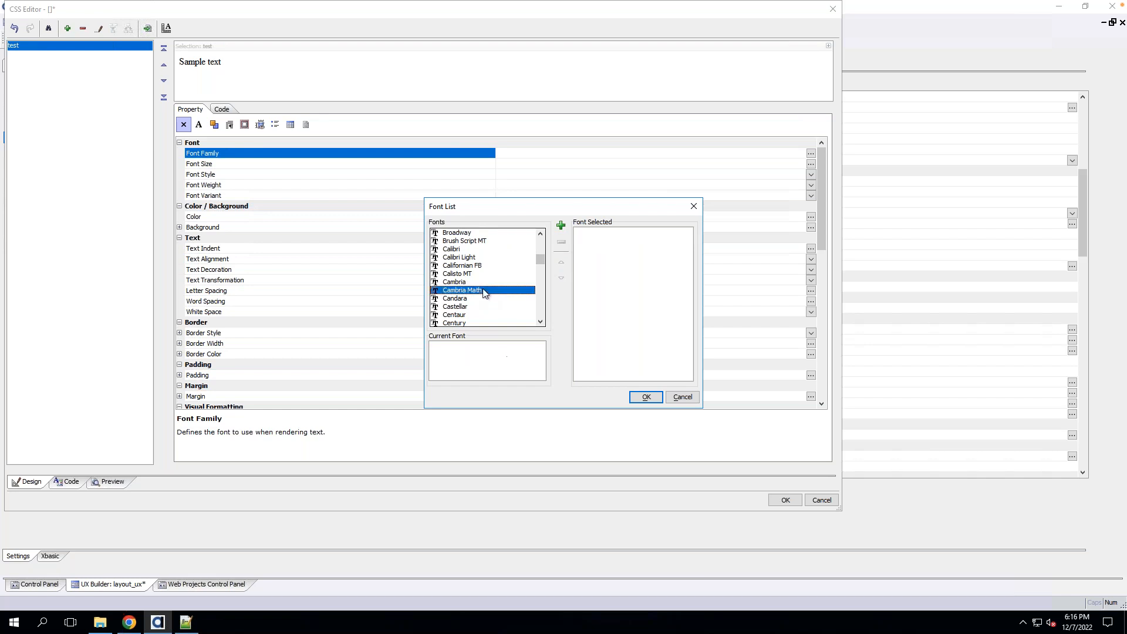
pyautogui.click(487, 298)
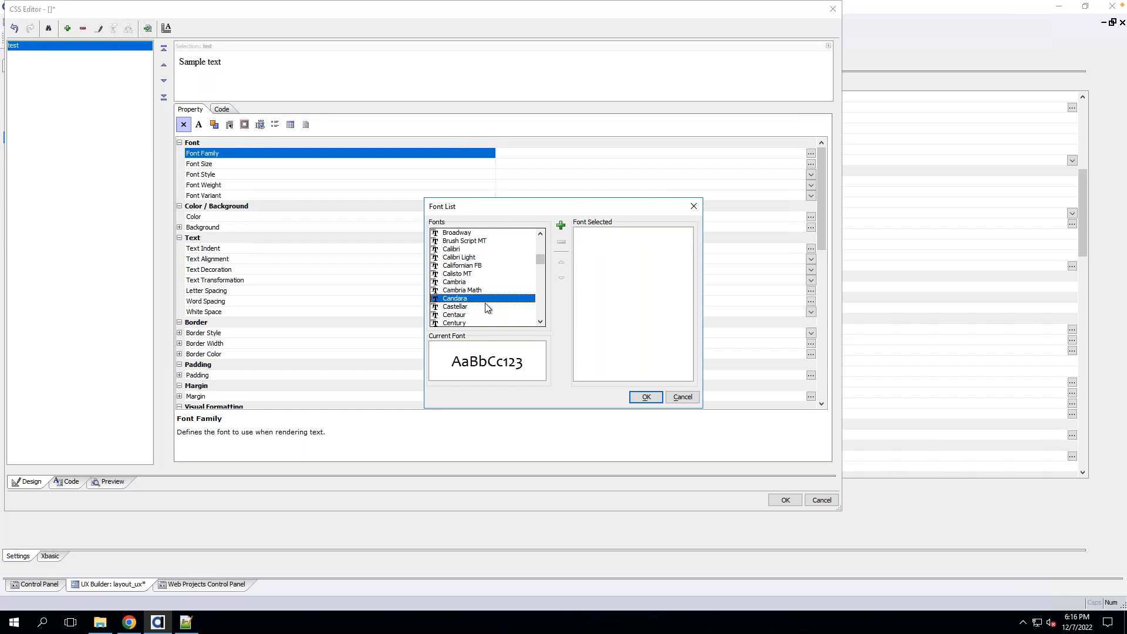
pyautogui.click(561, 226)
pyautogui.click(646, 397)
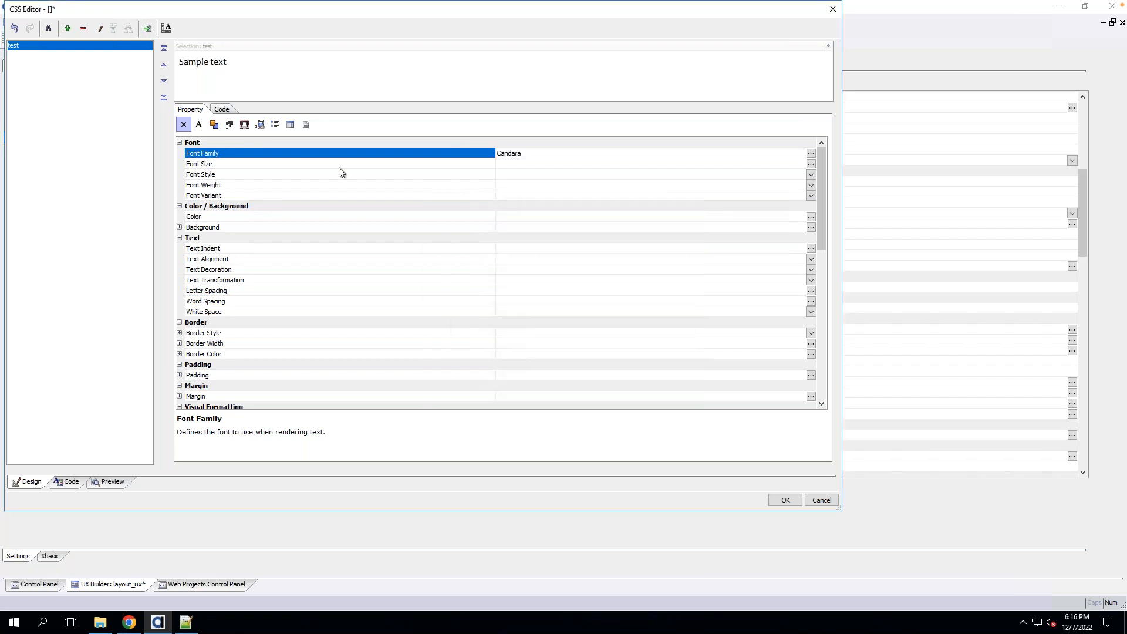
pyautogui.click(811, 187)
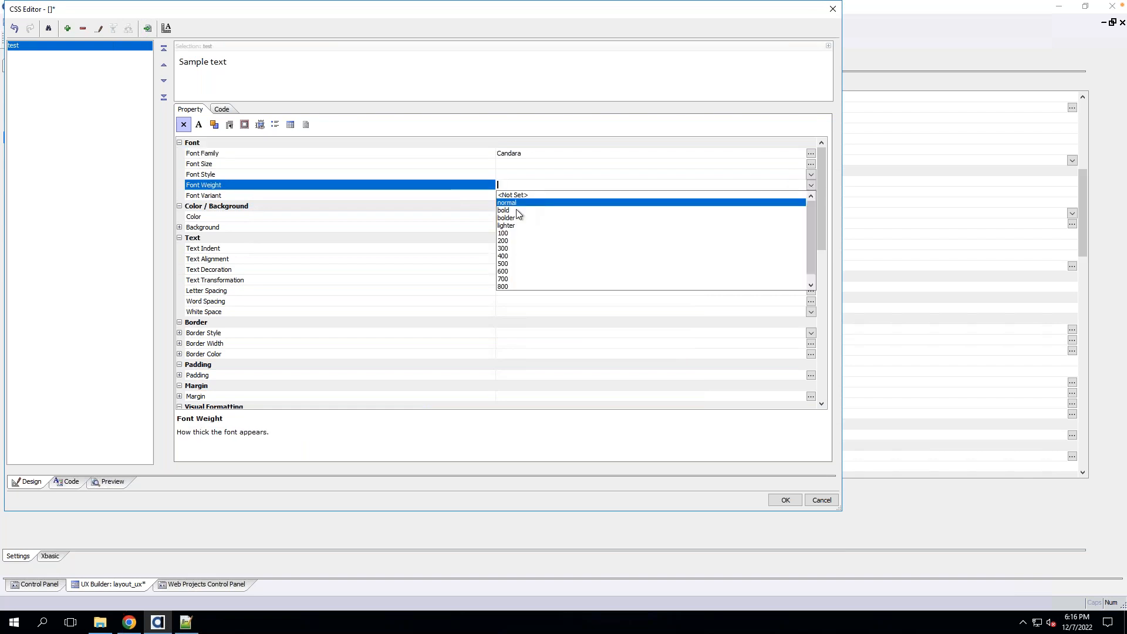
pyautogui.click(515, 210)
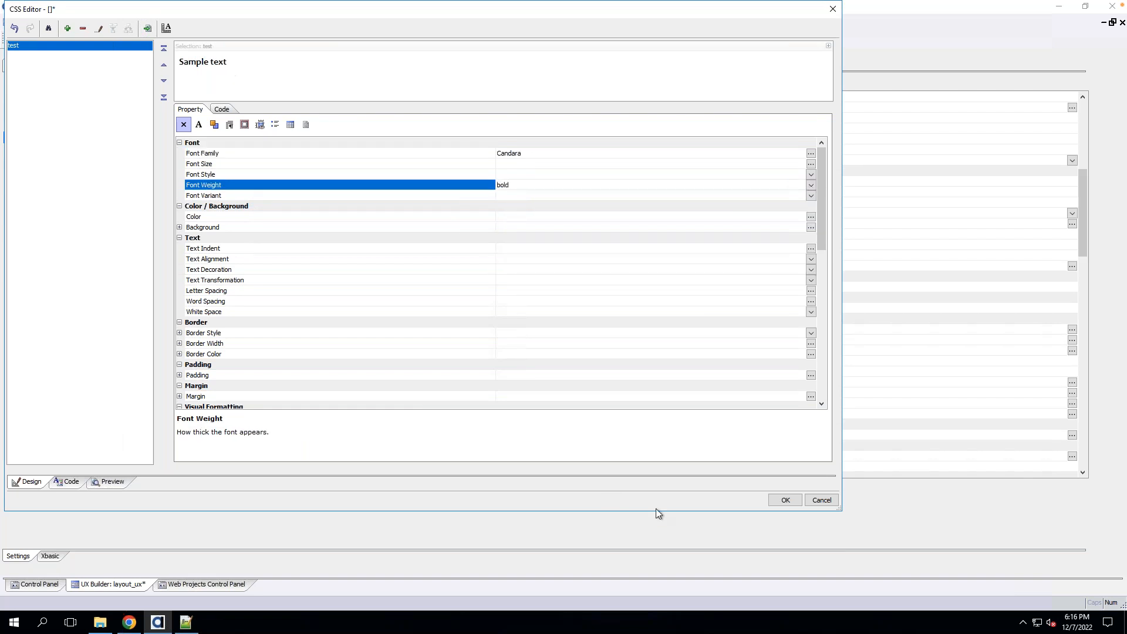
# Review the CSS code of the test selector and close the CSS editor without saving the changes.
pyautogui.click(63, 483)
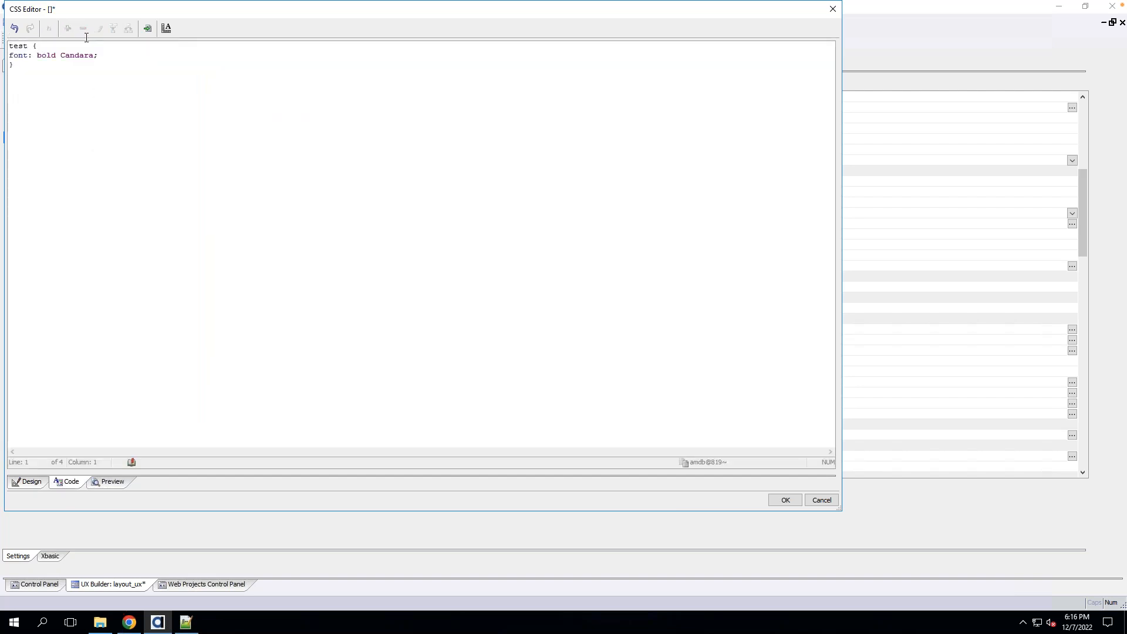
pyautogui.click(822, 500)
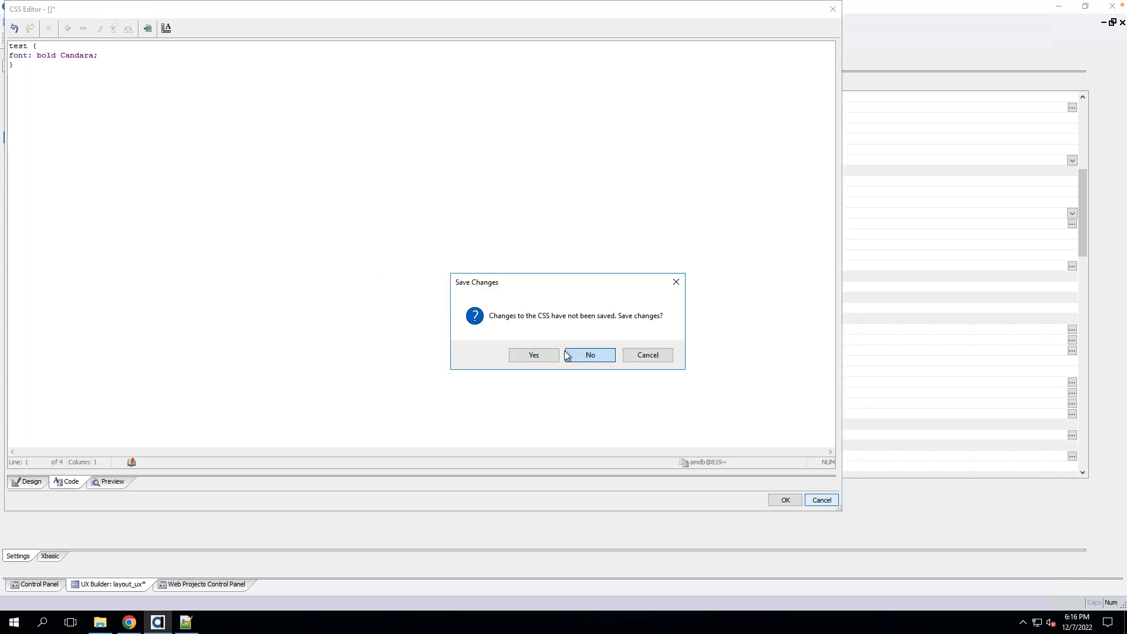
pyautogui.click(566, 353)
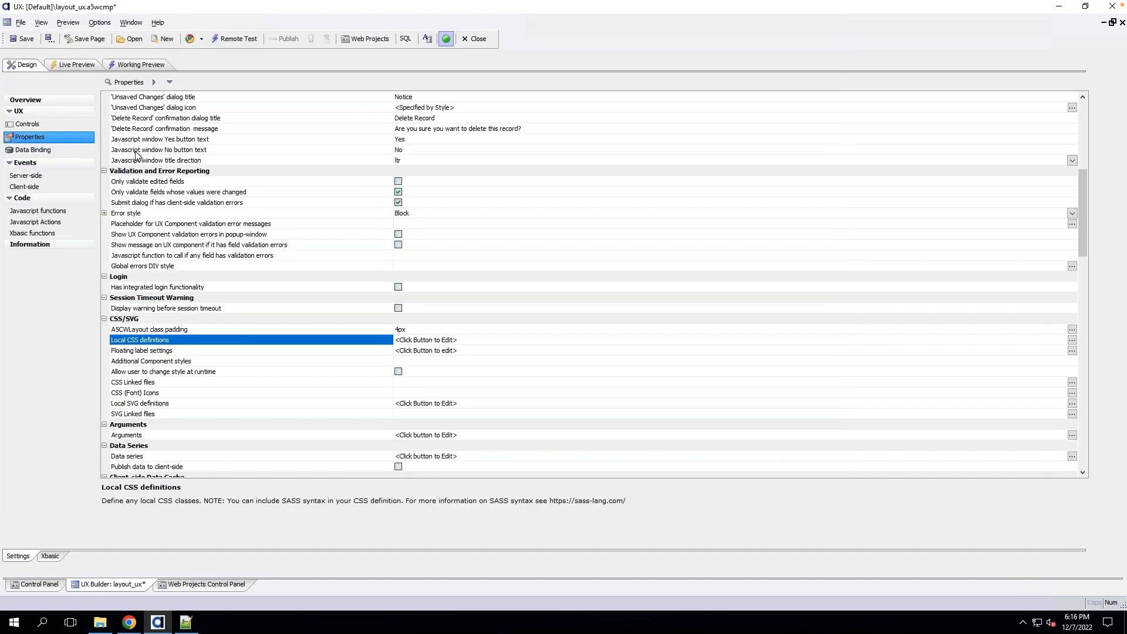
# Reopen the HTML of the FREEFORM_1 layout among the component's controls for editing.
pyautogui.click(135, 172)
pyautogui.doubleClick(135, 173)
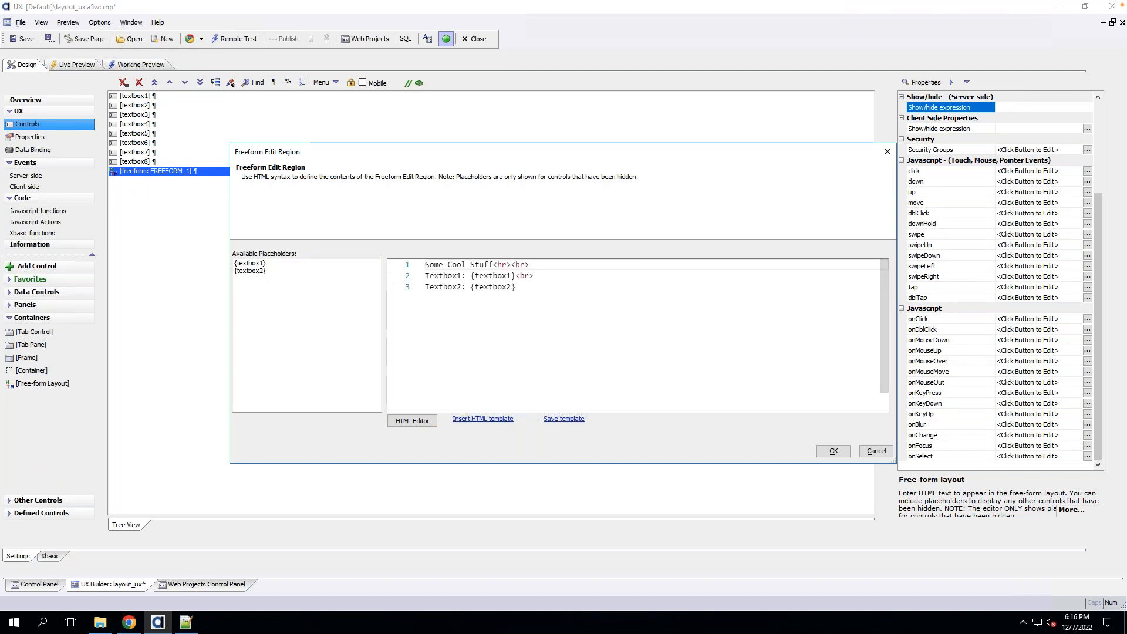
# Try to add a span tag with a class in front of "Some Cool Stuff" in the FREEFORM_1 layout's HTML.
pyautogui.write('<span')
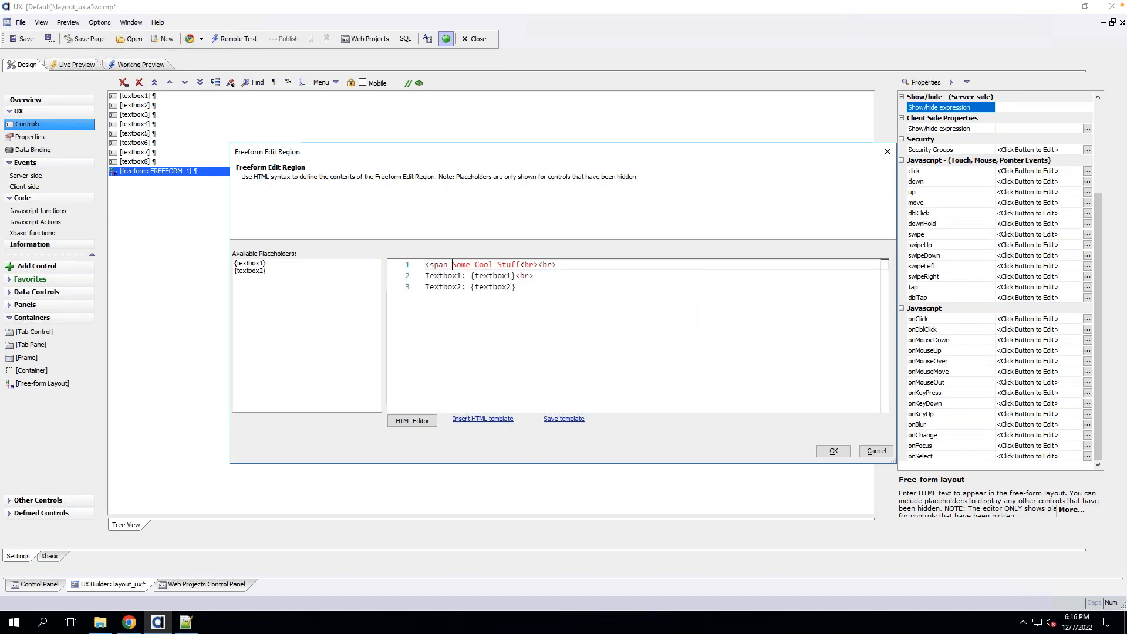
pyautogui.write(' clas')
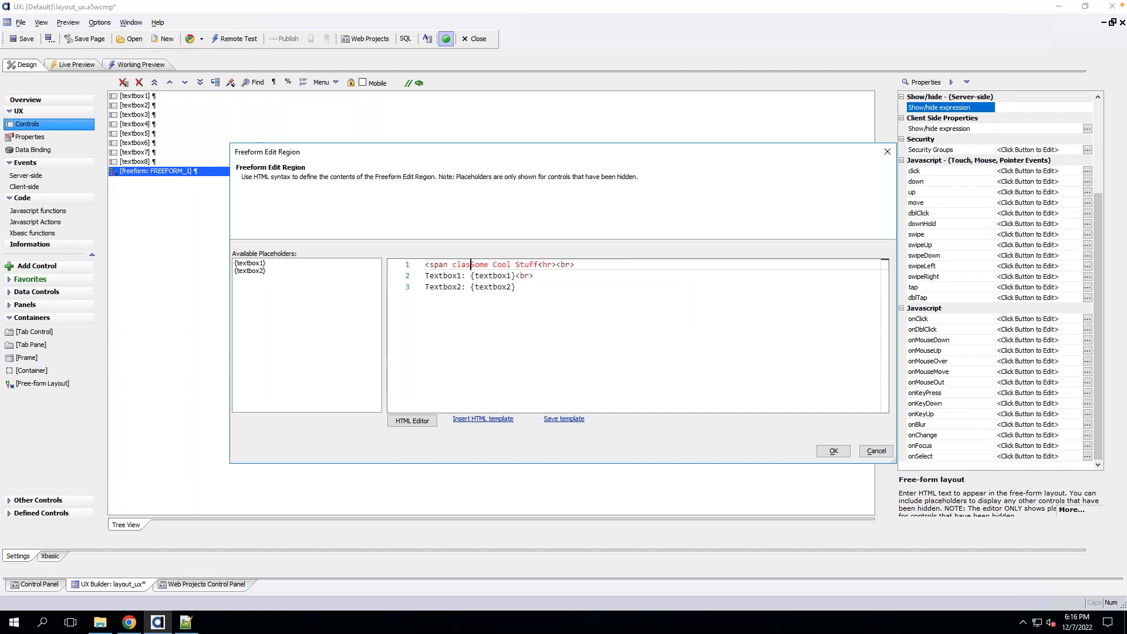
pyautogui.press('BackSpace')
pyautogui.press('BackSpace')
pyautogui.press('BackSpace')
pyautogui.press('BackSpace')
pyautogui.press('BackSpace')
pyautogui.press('BackSpace')
pyautogui.press('BackSpace')
pyautogui.press('BackSpace')
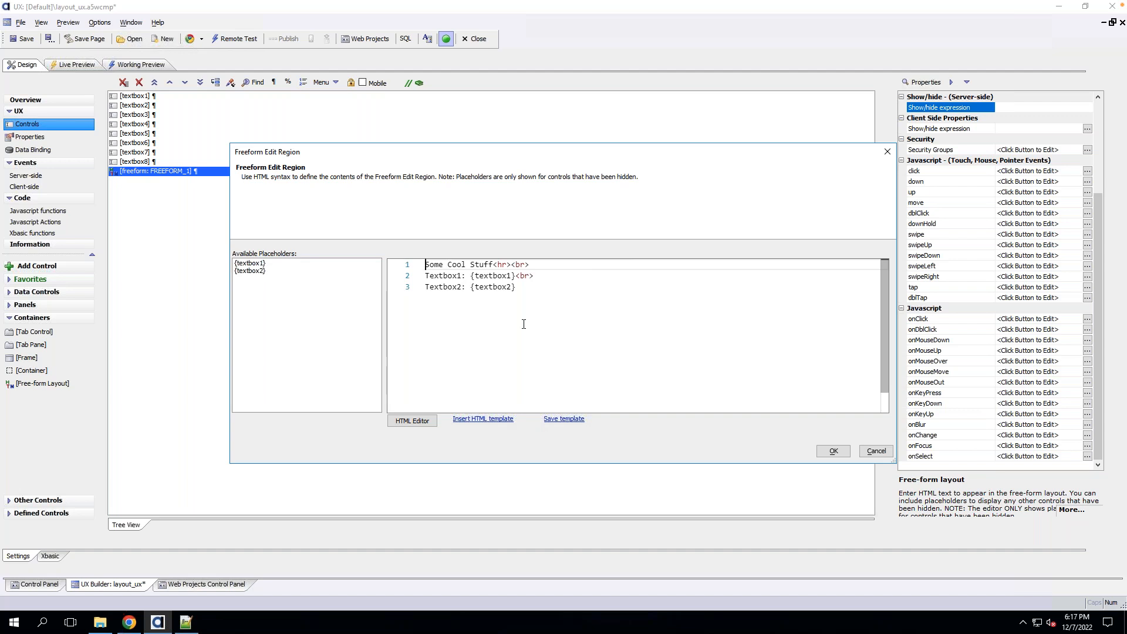
# Save the FREEFORM_1 layout's HTML to the library as a template named "Address" with the description "For address info".
pyautogui.click(563, 419)
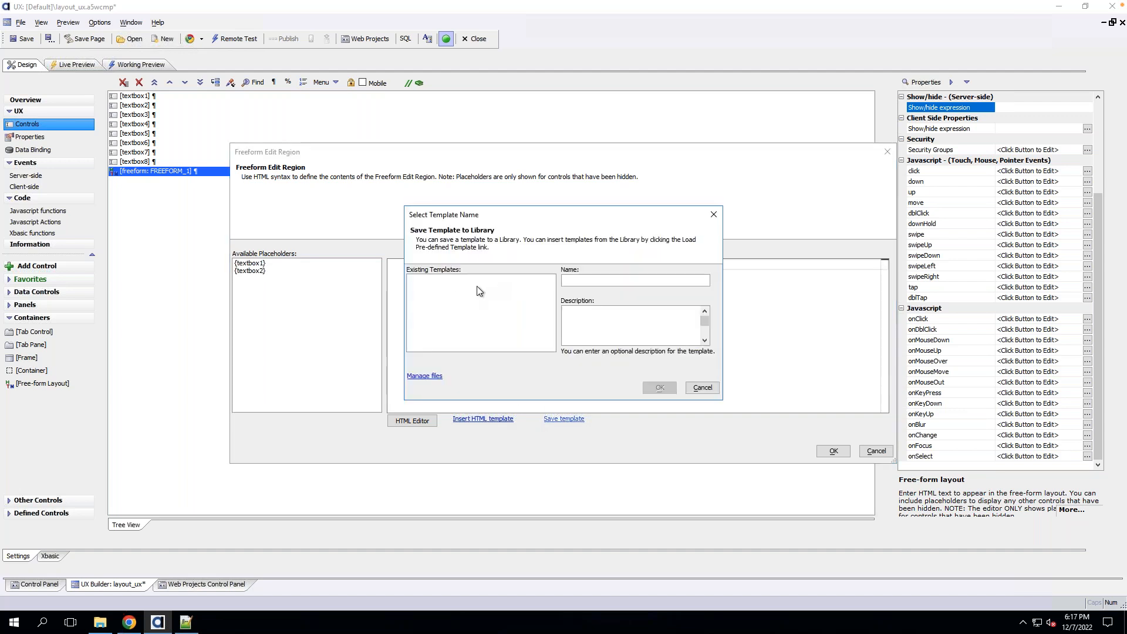
pyautogui.write('Ad')
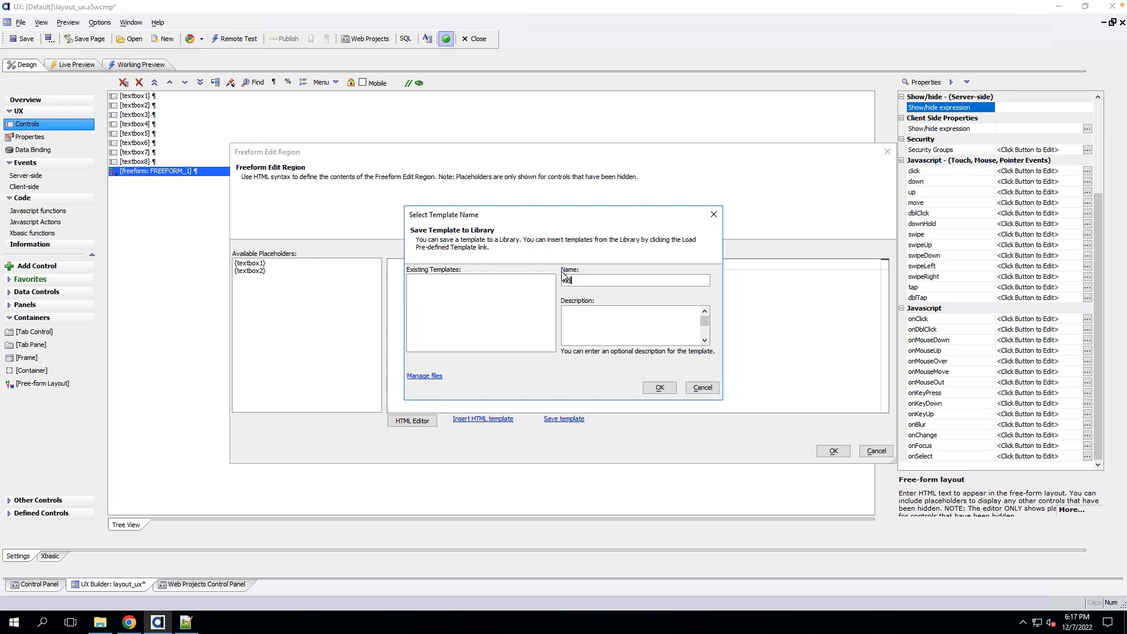
pyautogui.write('dresasd')
pyautogui.write('ress inbf')
pyautogui.click(660, 387)
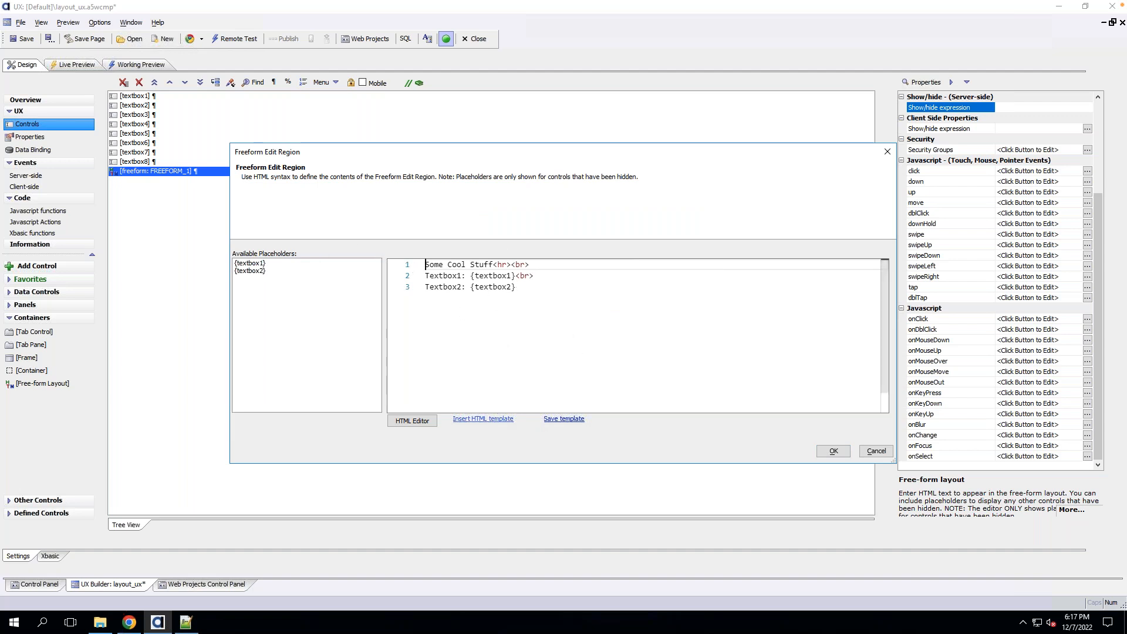
# Browse the available HTML templates without inserting one and accept the FREEFORM_1 layout's HTML.
pyautogui.click(498, 420)
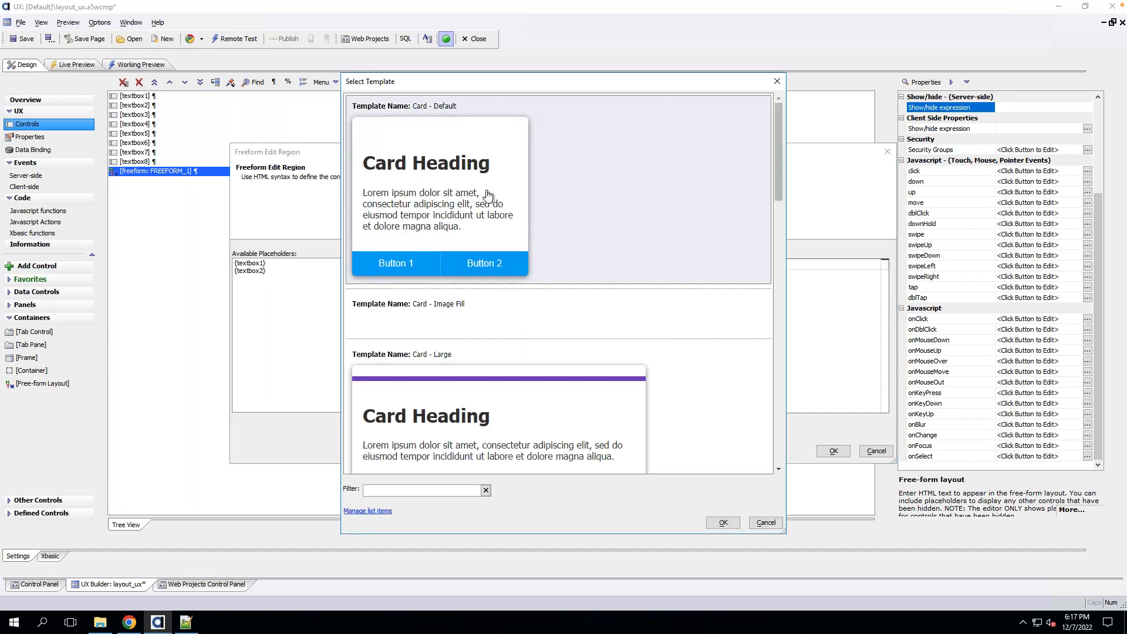
pyautogui.click(781, 393)
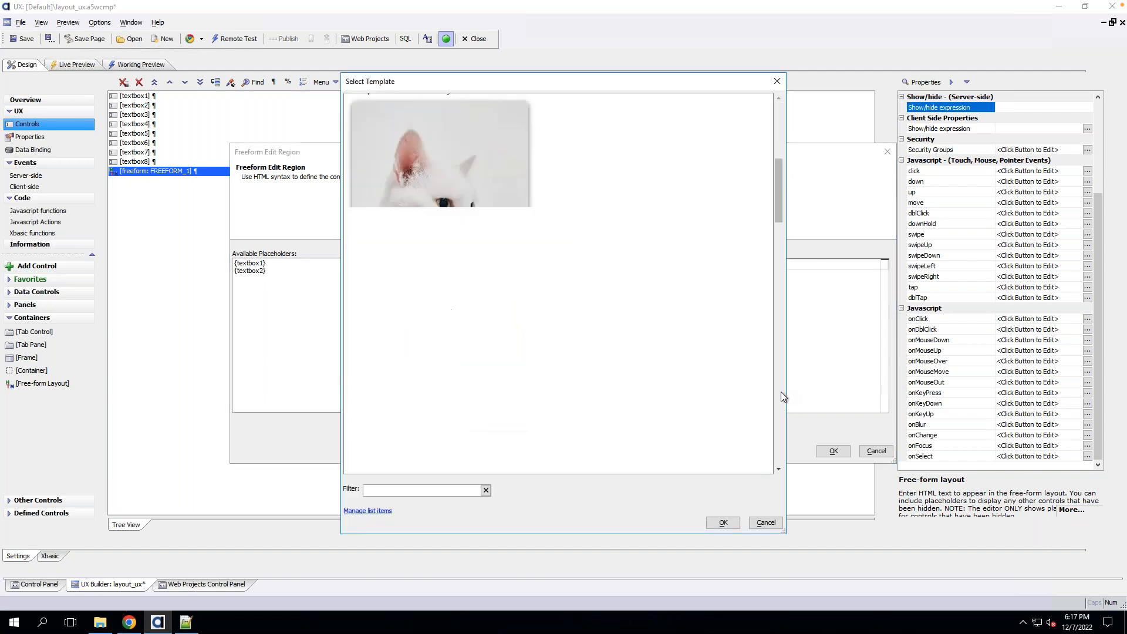
pyautogui.click(777, 344)
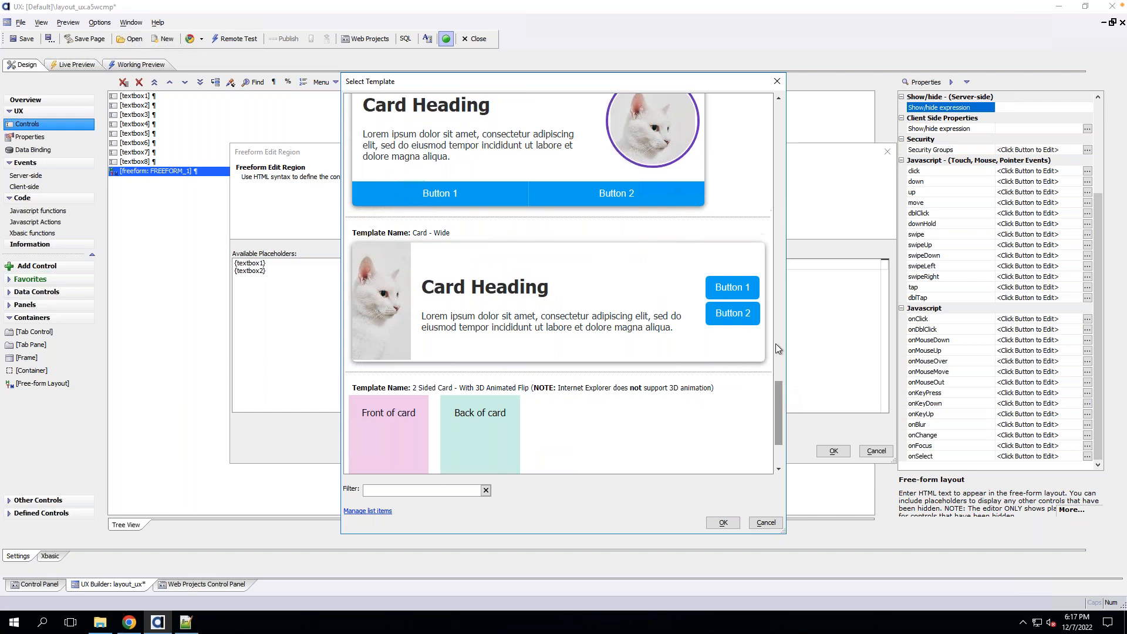
pyautogui.press('Escape')
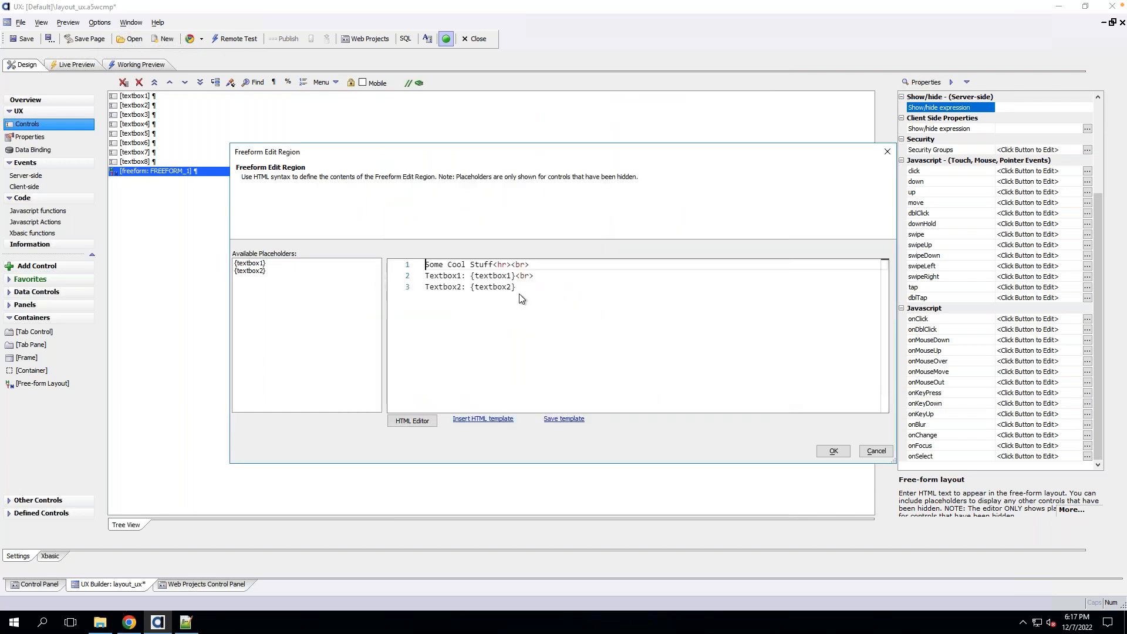
pyautogui.click(822, 453)
# Check the Hide setting of textbox1 and turn on Hide for textbox3 and textbox4.
pyautogui.click(138, 100)
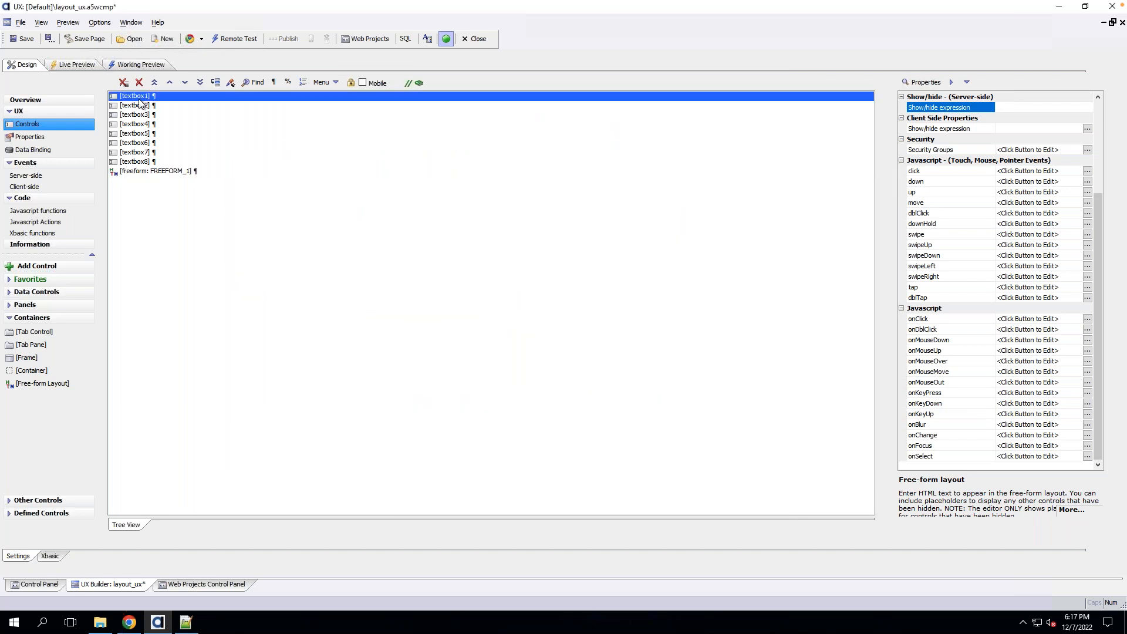
pyautogui.click(138, 106)
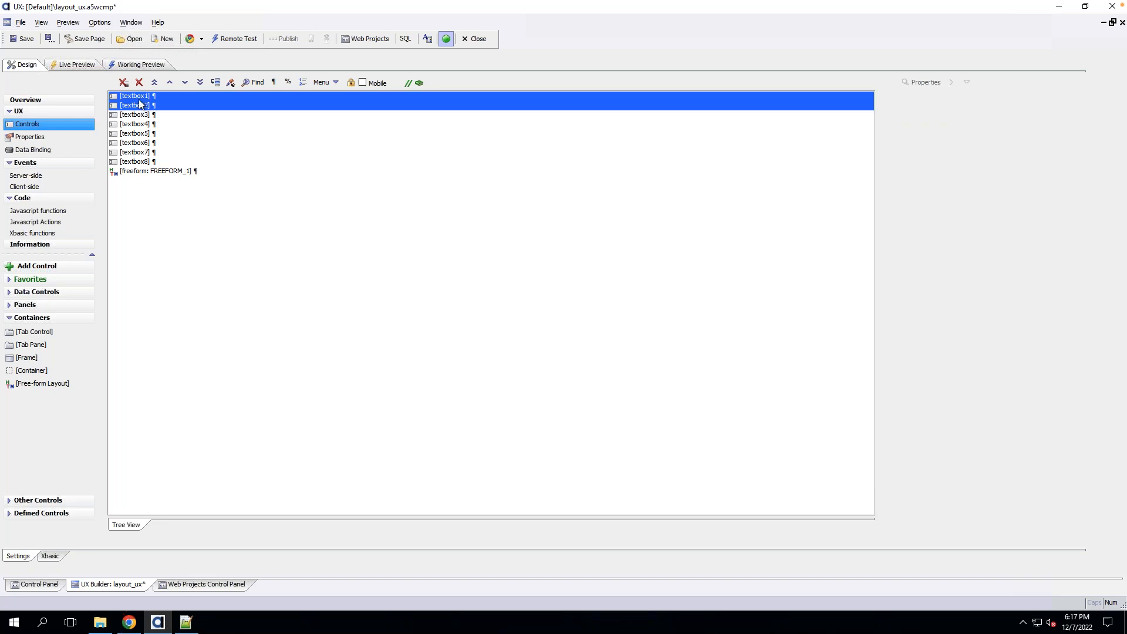
pyautogui.click(141, 96)
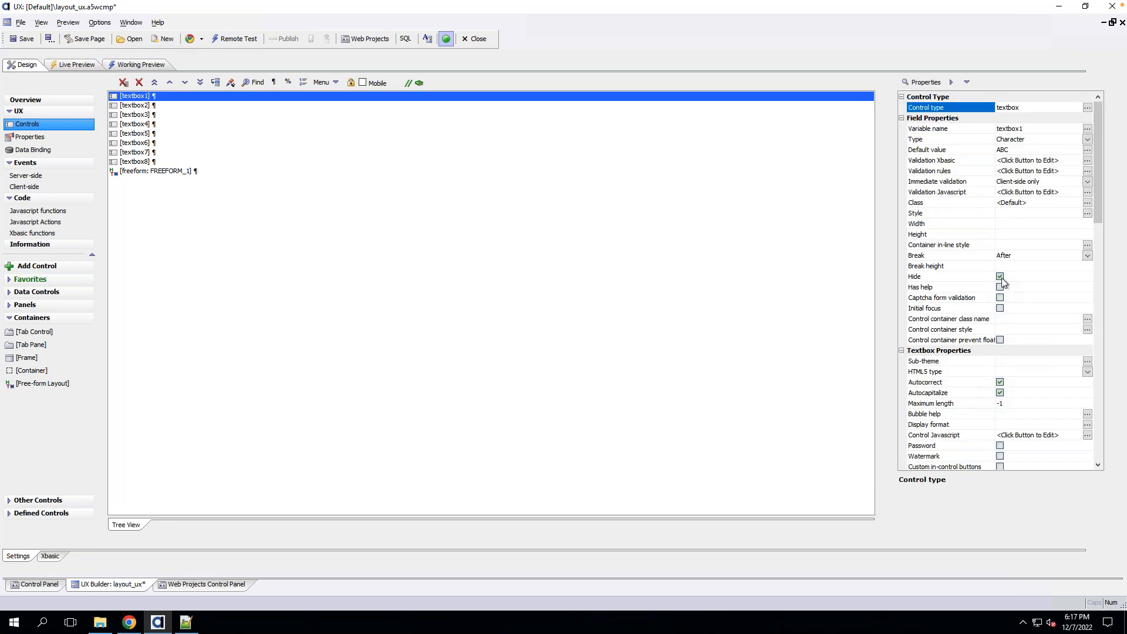
pyautogui.click(146, 115)
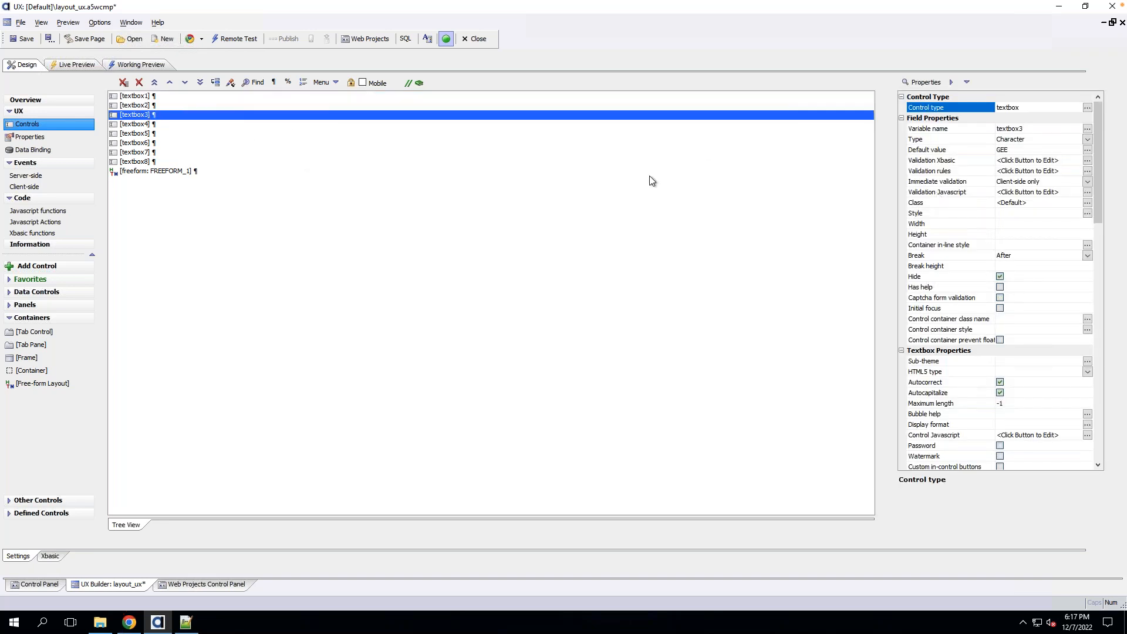
pyautogui.click(999, 277)
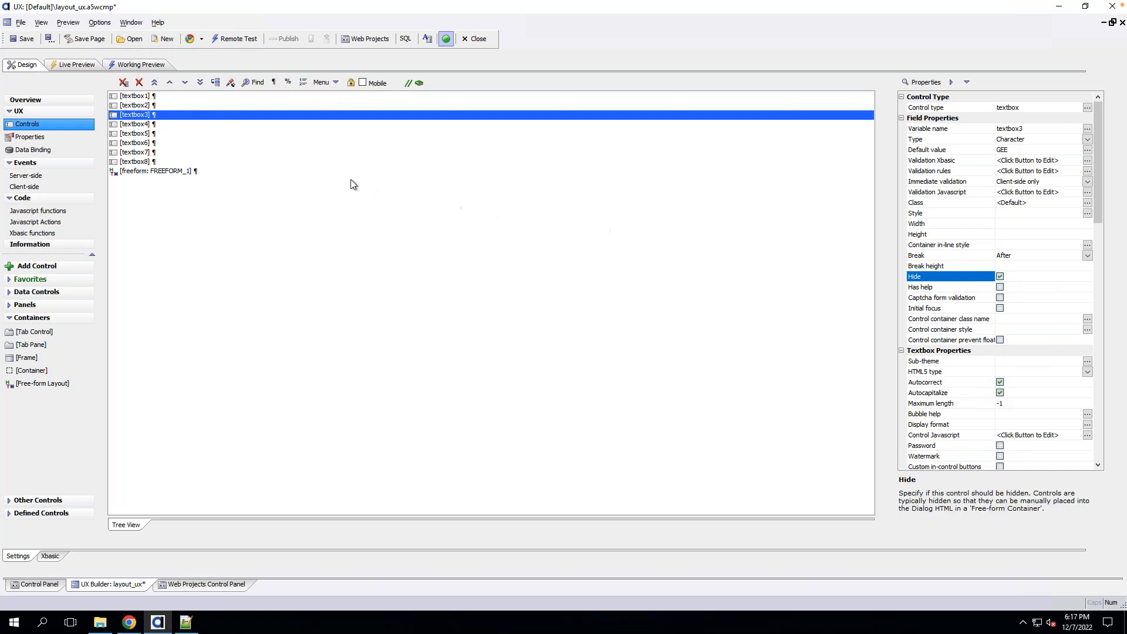
pyautogui.click(160, 125)
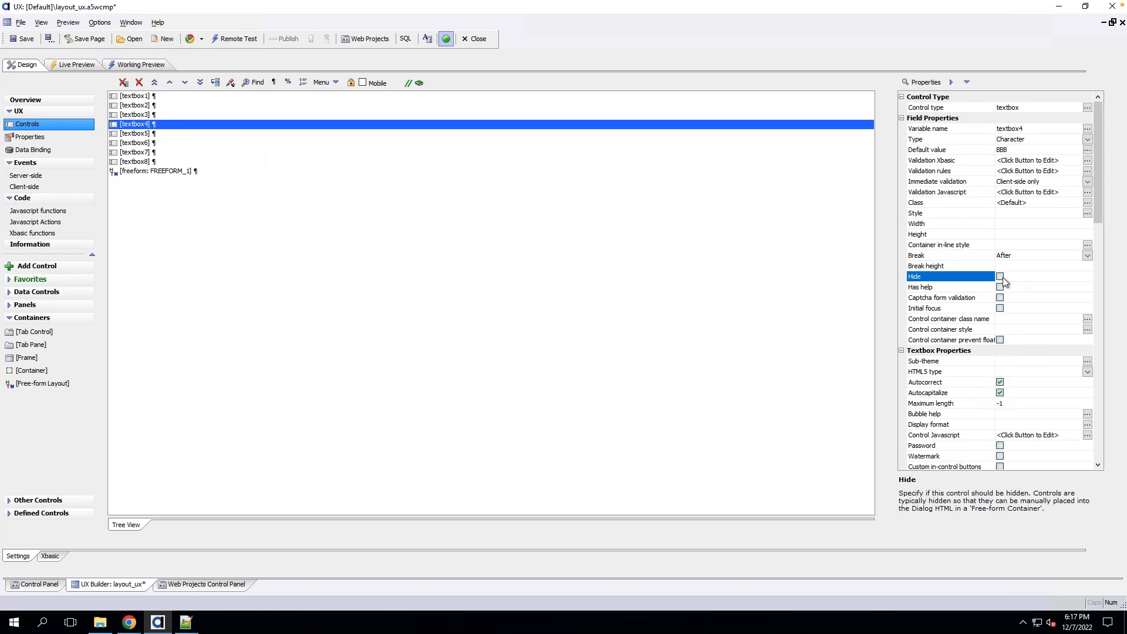
# Add a second Free-form Layout container below FREEFORM_1 and check its available placeholders for textbox3 and textbox4.
pyautogui.click(149, 172)
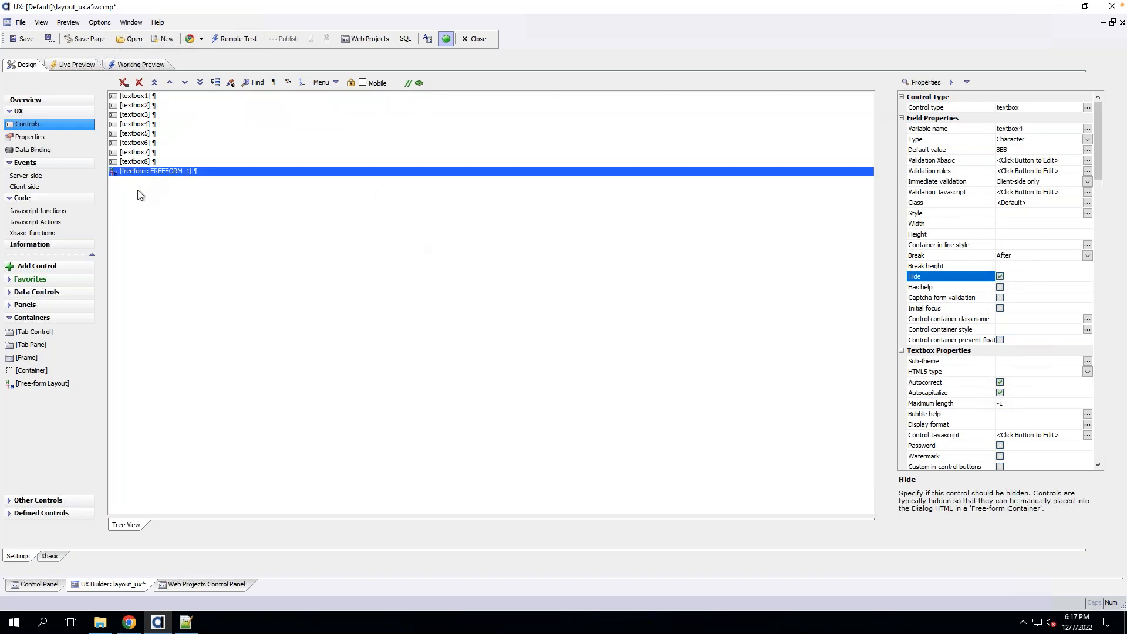
pyautogui.moveTo(55, 383); pyautogui.dragTo(135, 380)
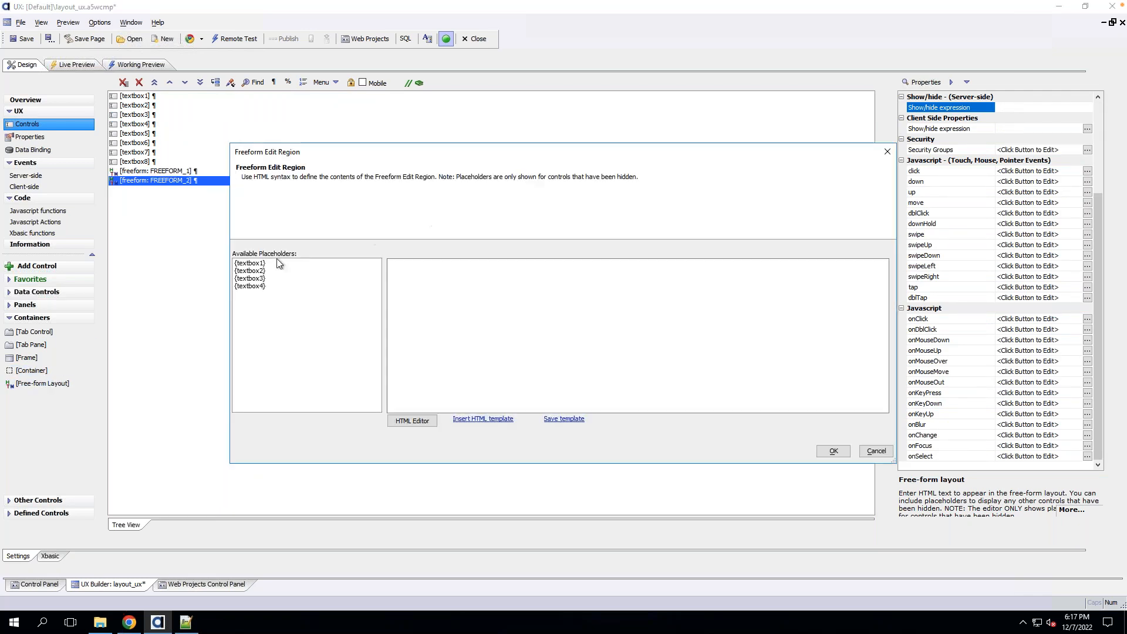
pyautogui.click(261, 280)
pyautogui.click(262, 286)
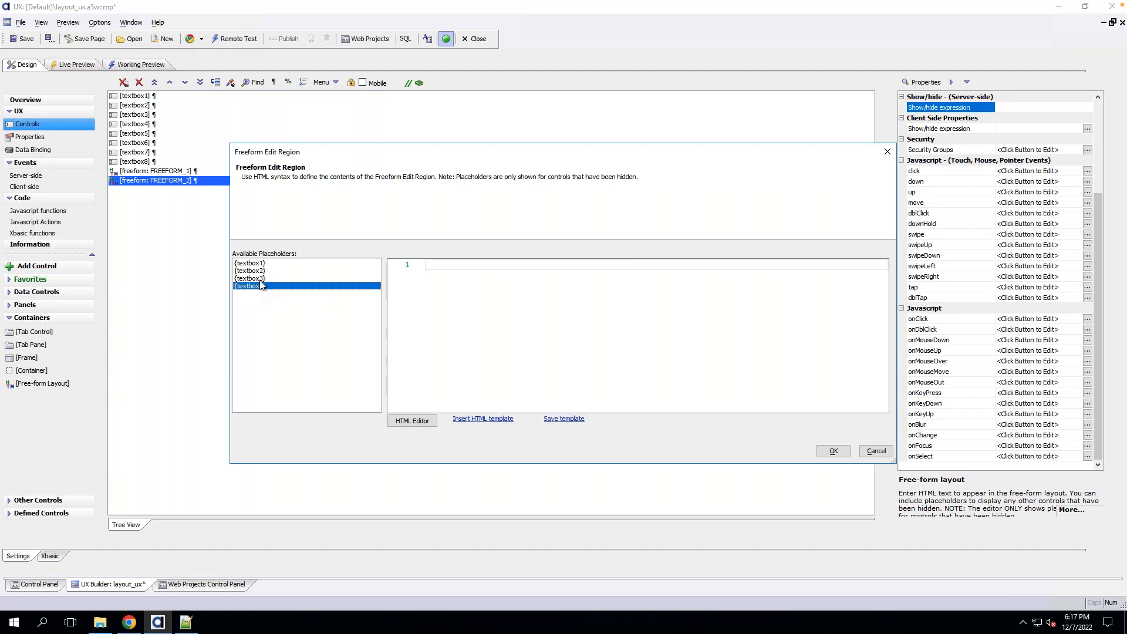
# Insert the saved Address HTML template into the second Free-form Layout.
pyautogui.click(474, 421)
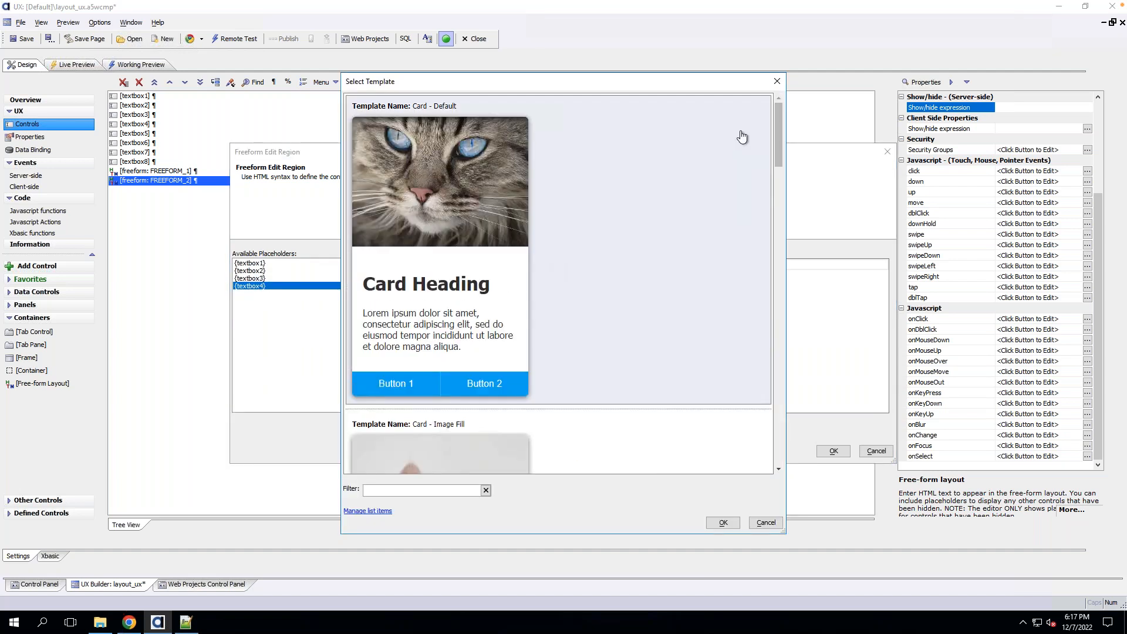
pyautogui.moveTo(780, 157); pyautogui.dragTo(776, 470)
pyautogui.click(373, 398)
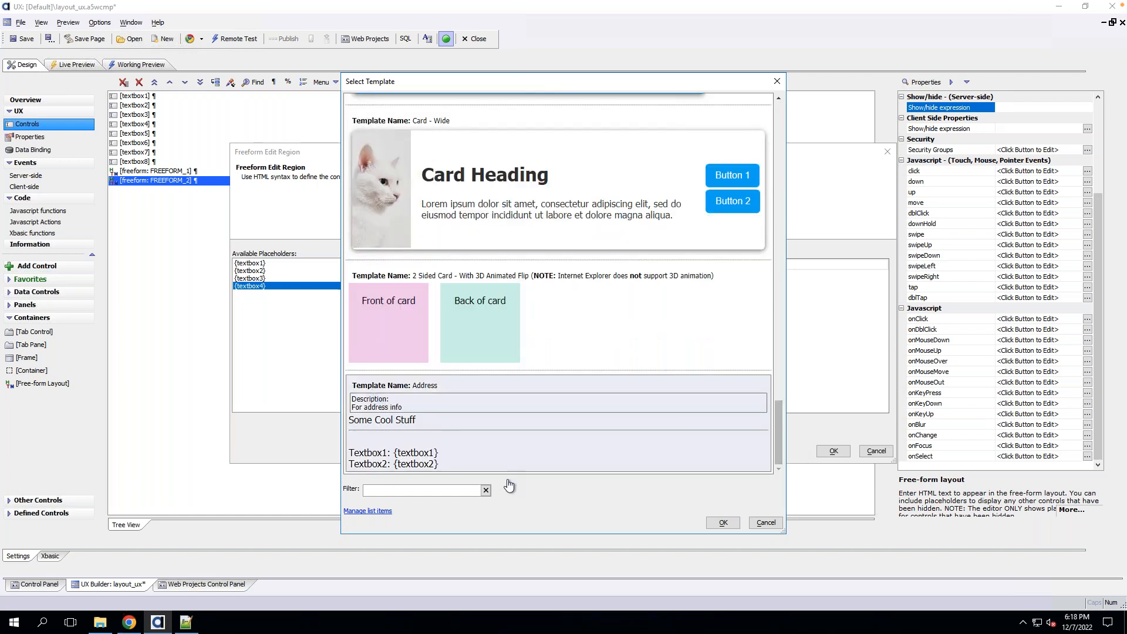
pyautogui.click(723, 522)
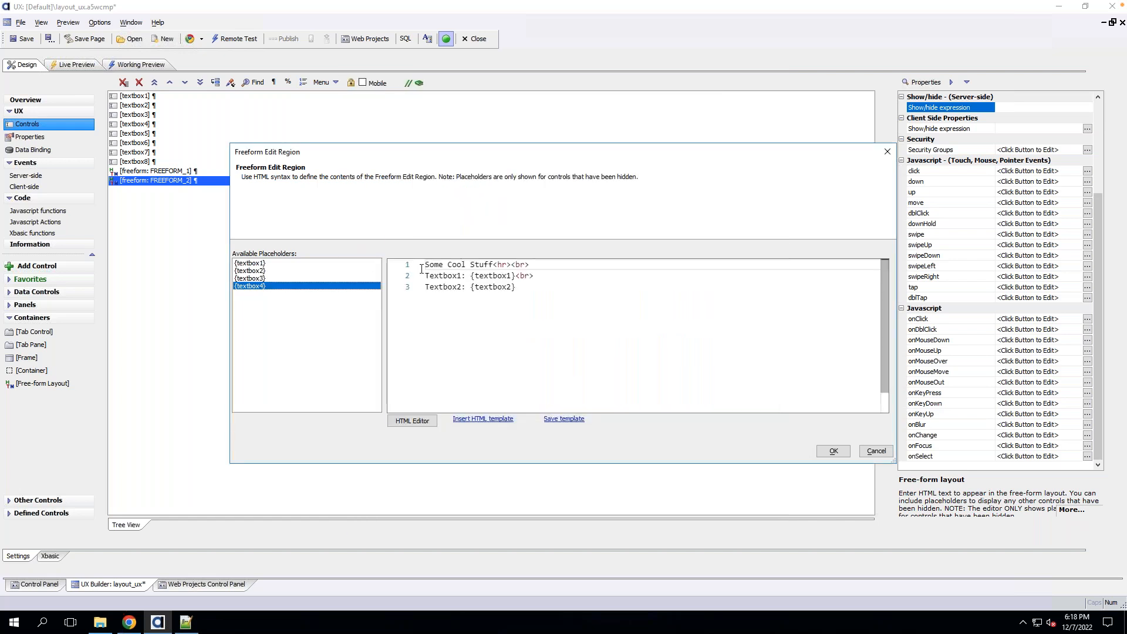
# Delete all of the Address template's HTML from the second Free-form Layout.
pyautogui.doubleClick(489, 275)
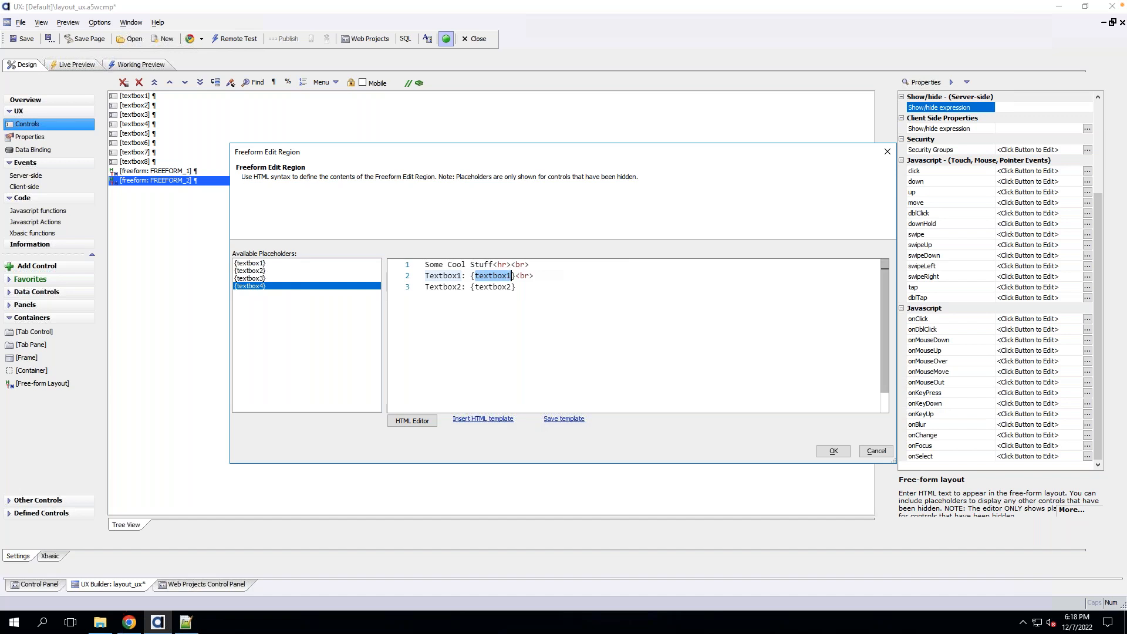
pyautogui.moveTo(527, 290); pyautogui.dragTo(364, 250)
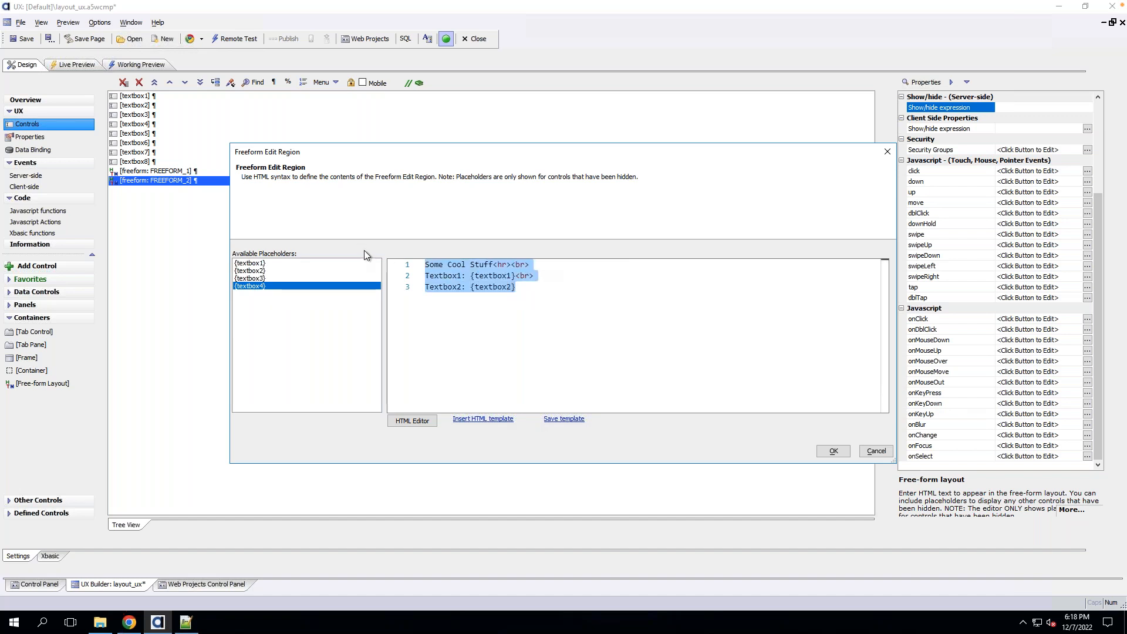
pyautogui.press('Delete')
# Insert the "Card - Image Fill" HTML template into the second Free-form Layout.
pyautogui.click(482, 419)
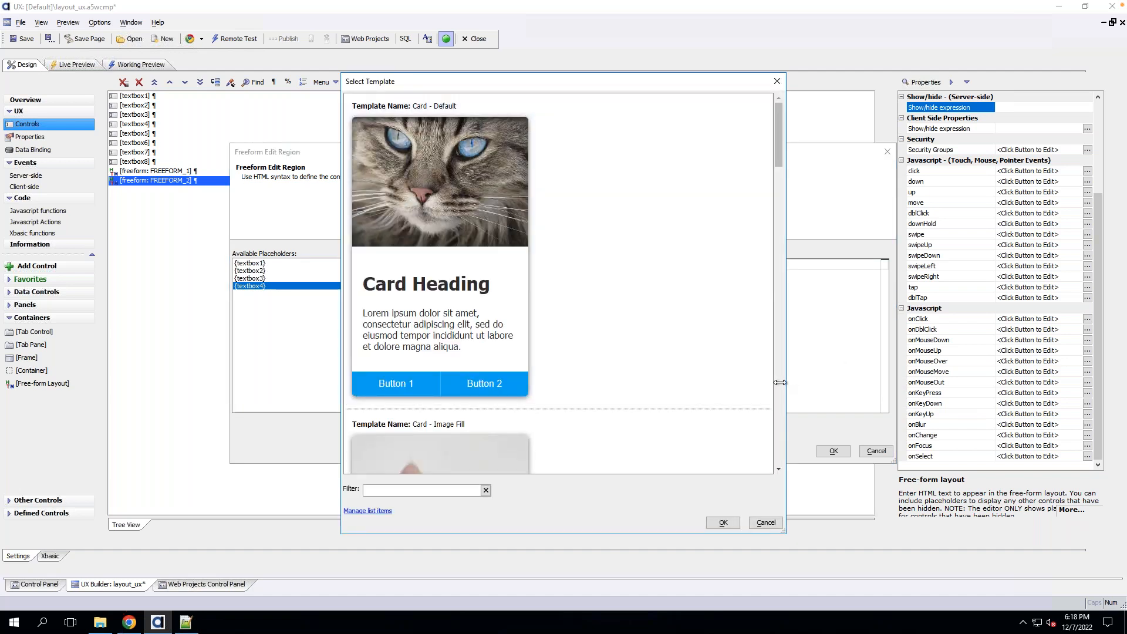
pyautogui.scroll(-8, 761, 207)
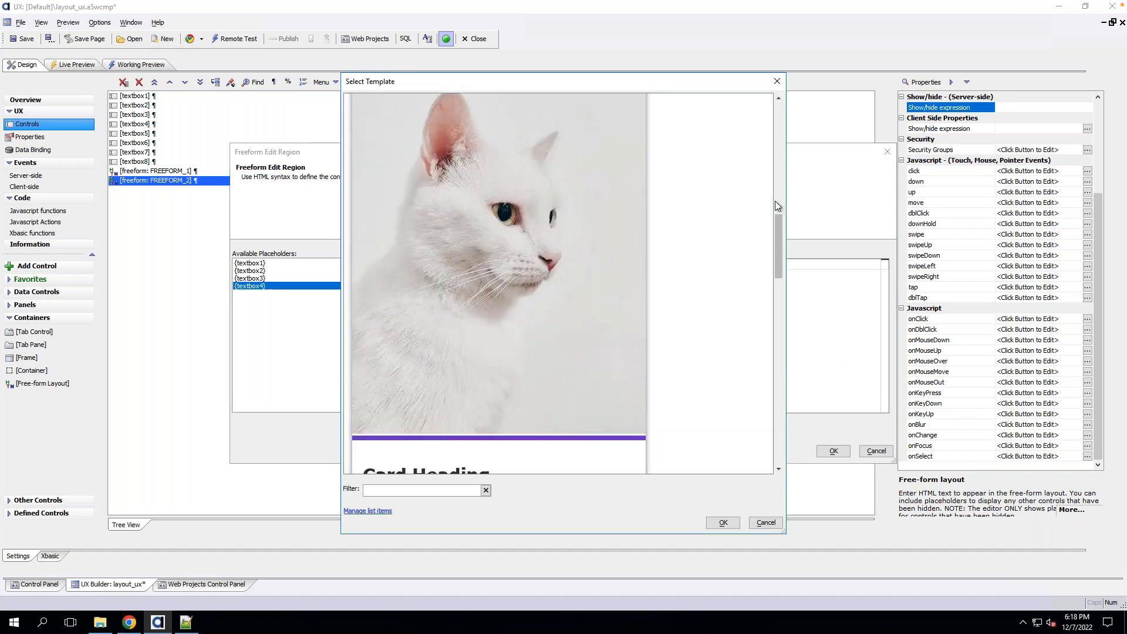
pyautogui.click(777, 202)
pyautogui.click(443, 255)
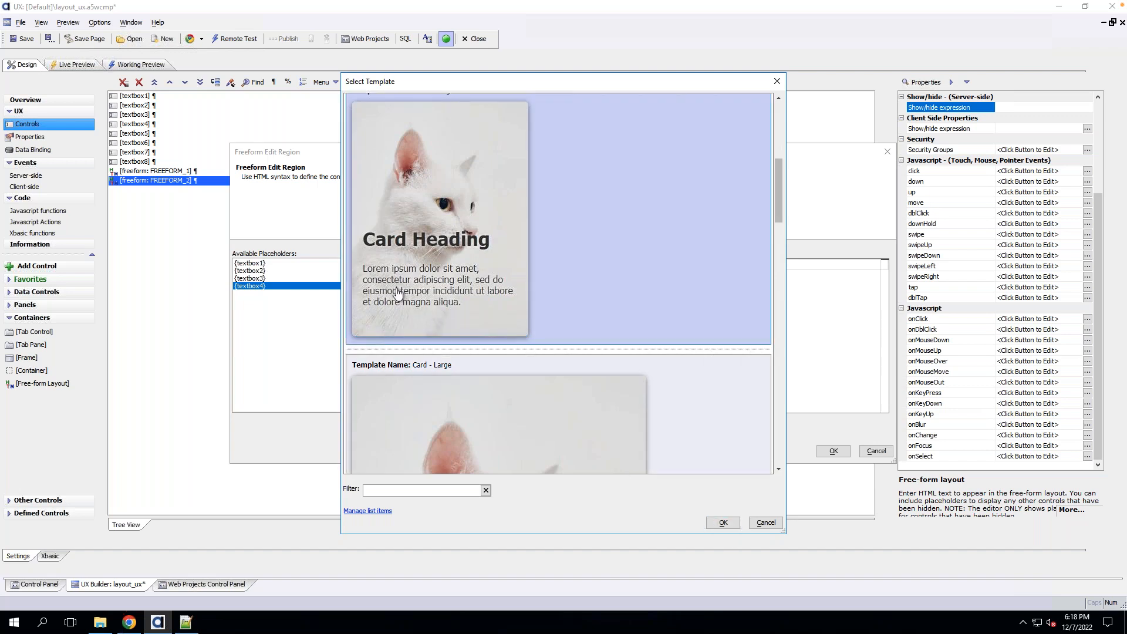
pyautogui.click(723, 523)
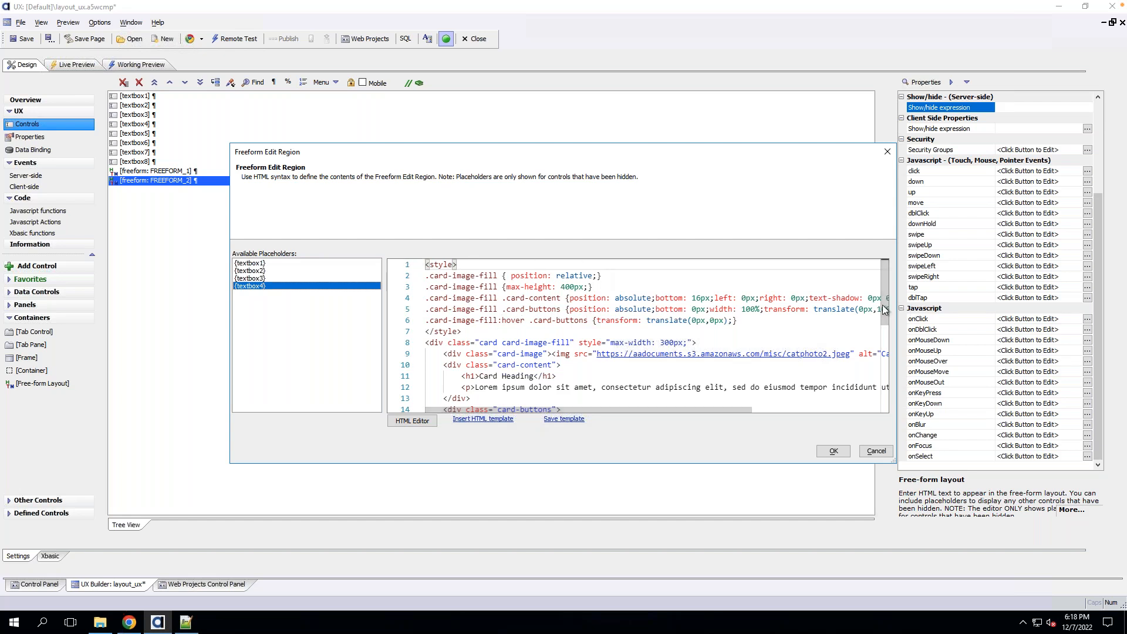
# Examine the card template's style block and the div that uses the card-image-fill class.
pyautogui.moveTo(885, 311); pyautogui.dragTo(886, 302)
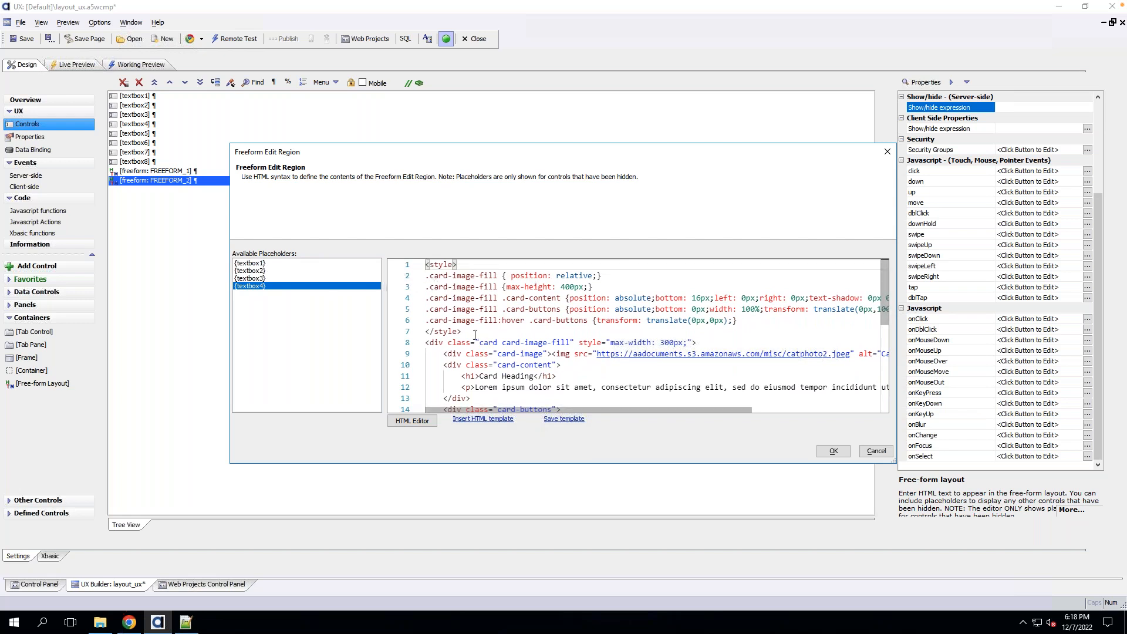
pyautogui.moveTo(462, 332); pyautogui.dragTo(425, 264)
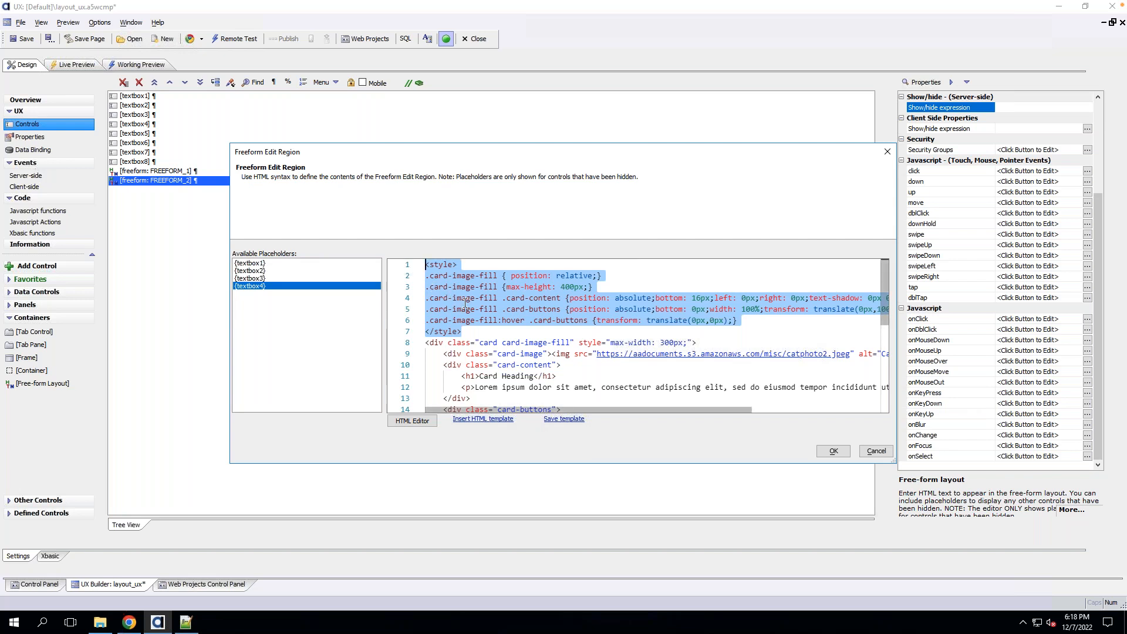
pyautogui.click(493, 287)
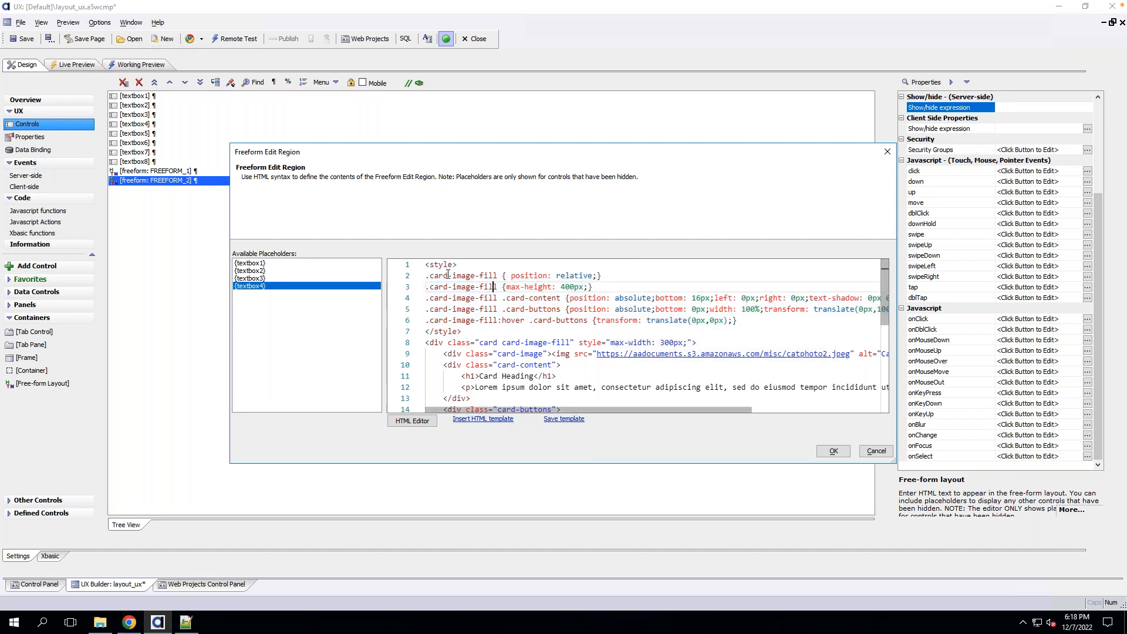
pyautogui.moveTo(498, 343); pyautogui.dragTo(568, 343)
pyautogui.scroll(-2, 563, 344)
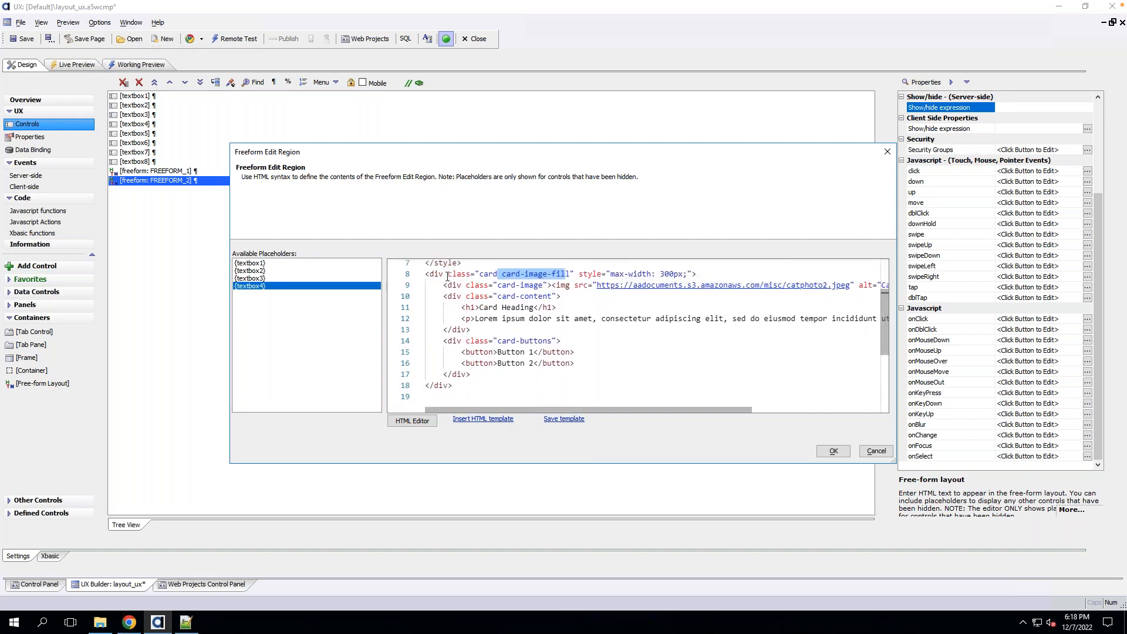
# Replace the "Card Heading" text inside the h1 tag with the {textbox3} placeholder.
pyautogui.click(462, 308)
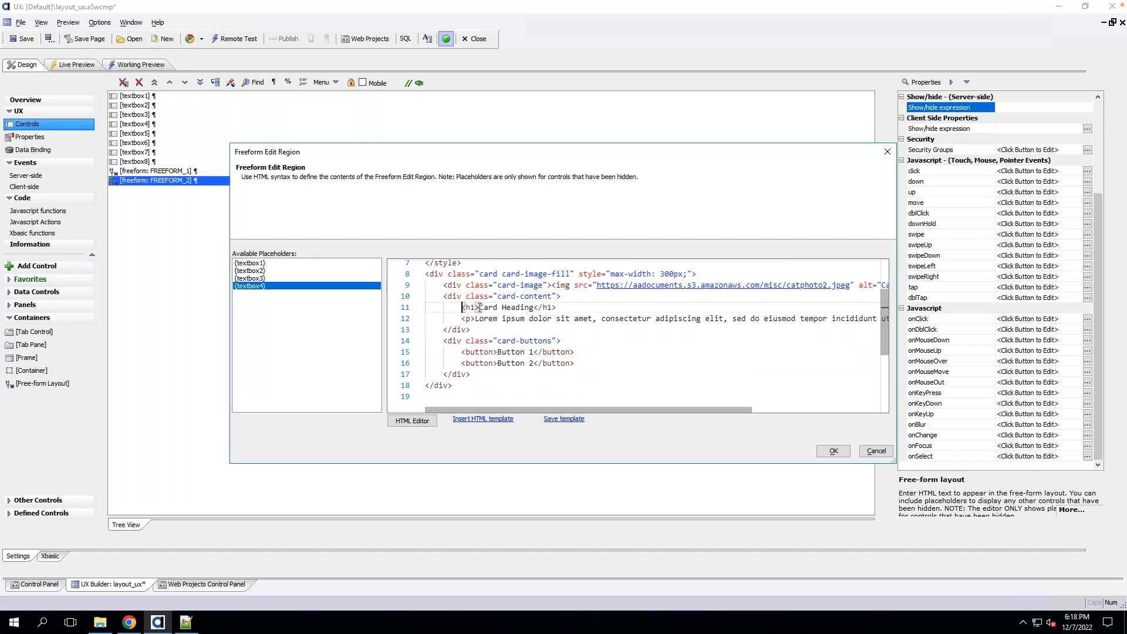
pyautogui.moveTo(480, 307); pyautogui.dragTo(533, 308)
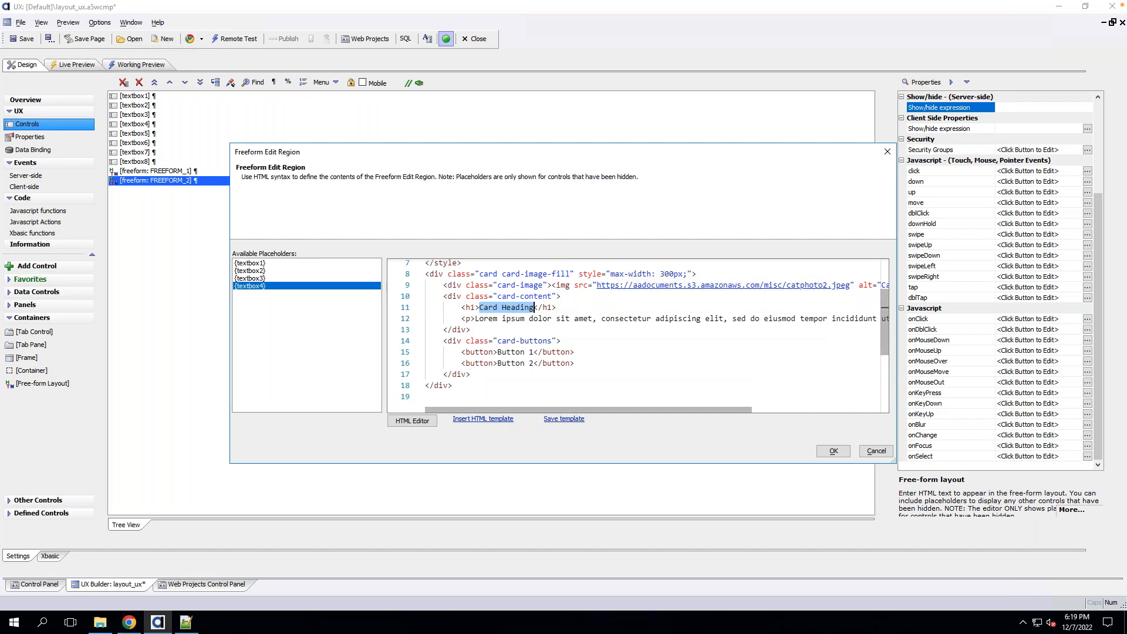
pyautogui.doubleClick(259, 278)
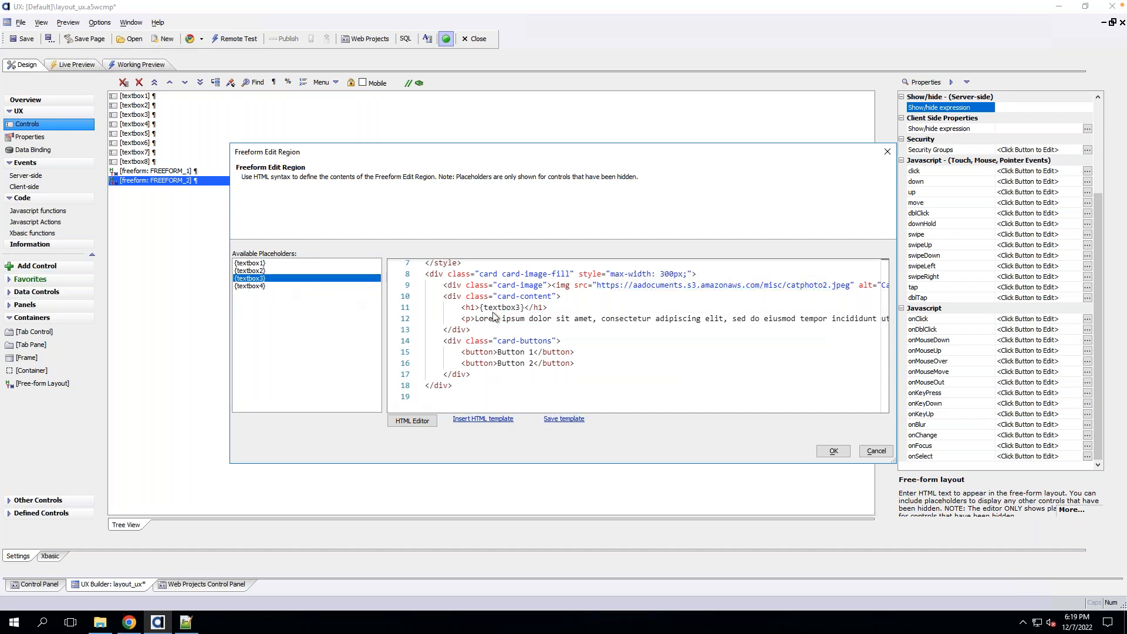
# Replace the lorem ipsum text inside the card's p tag with the {textbox4} placeholder.
pyautogui.moveTo(473, 318)
pyautogui.mouseDown()
pyautogui.moveTo(755, 334)
pyautogui.moveTo(757, 322)
pyautogui.moveTo(549, 308)
pyautogui.moveTo(474, 319)
pyautogui.mouseUp()
pyautogui.press('Delete')
pyautogui.press('Delete')
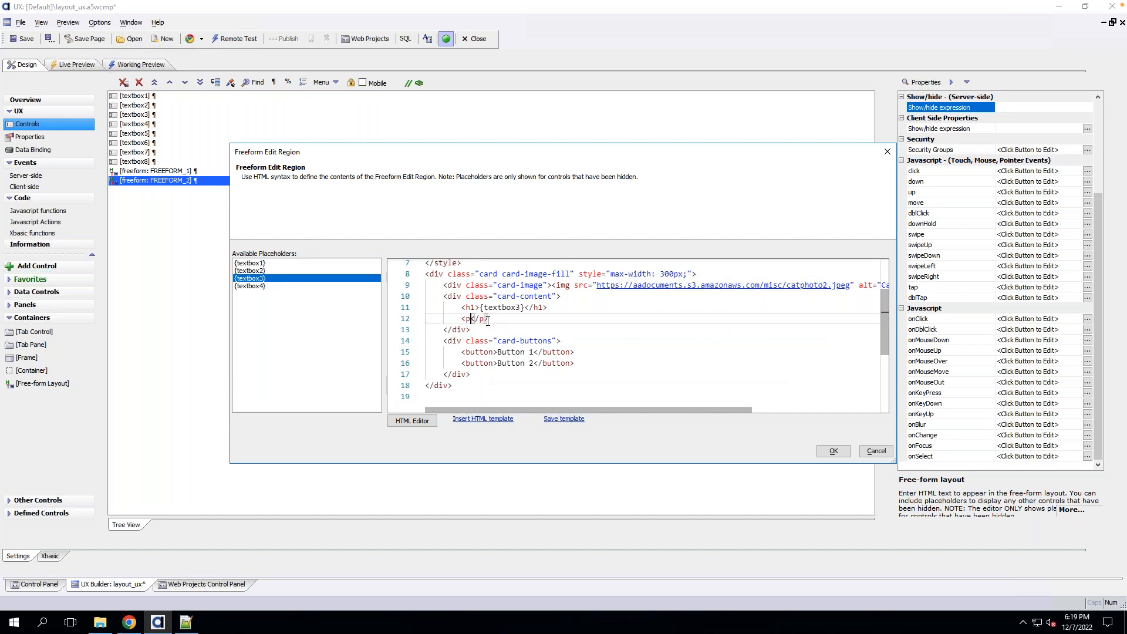
pyautogui.write('>')
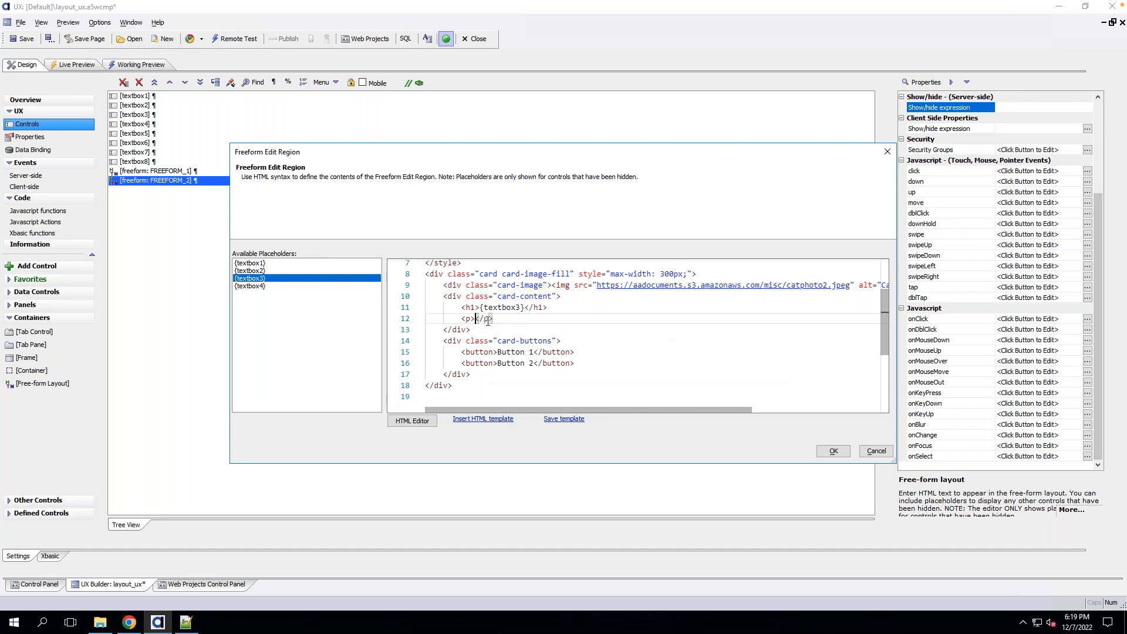
pyautogui.doubleClick(256, 287)
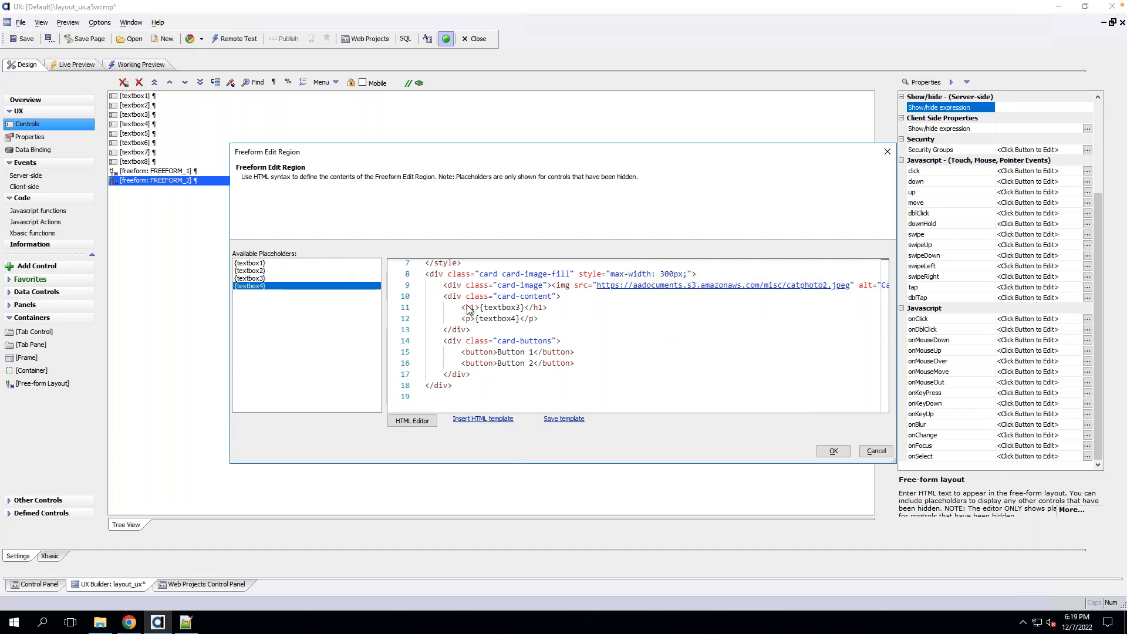
# Apply the card's HTML to the second Free-form Layout, save the component and try the card's text boxes in the Working Preview.
pyautogui.click(841, 453)
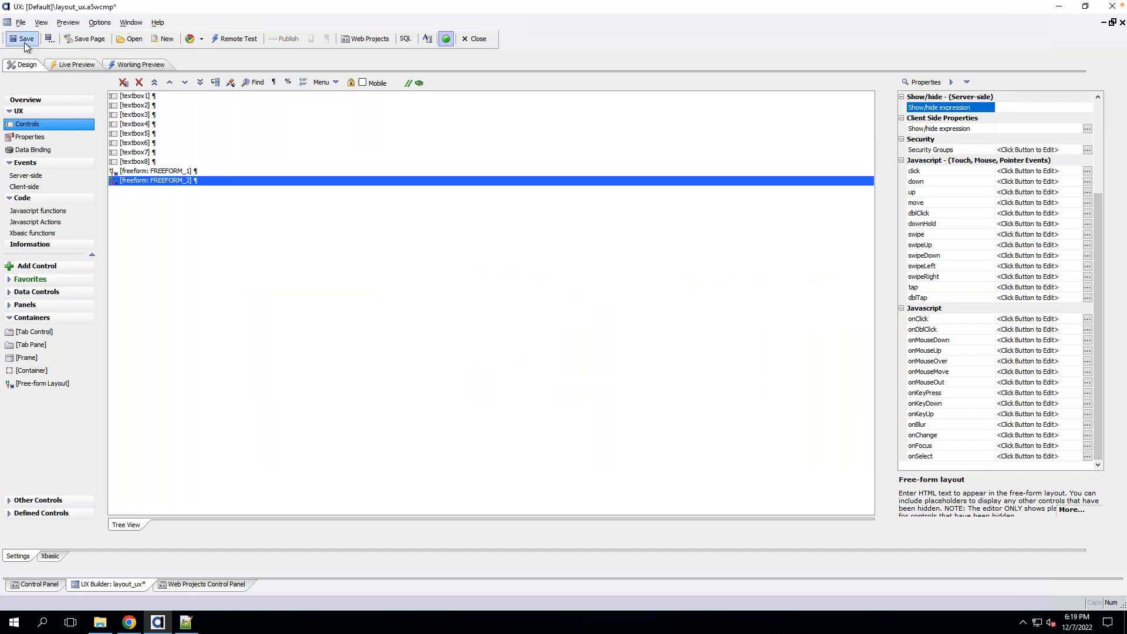
pyautogui.click(136, 65)
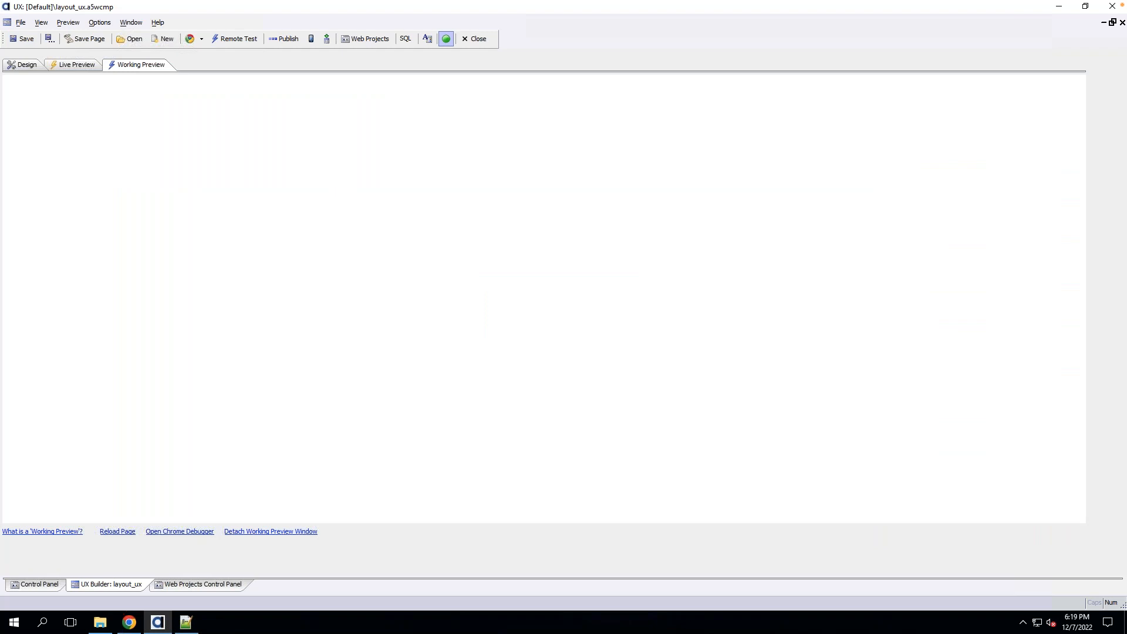
pyautogui.scroll(-2, 341, 236)
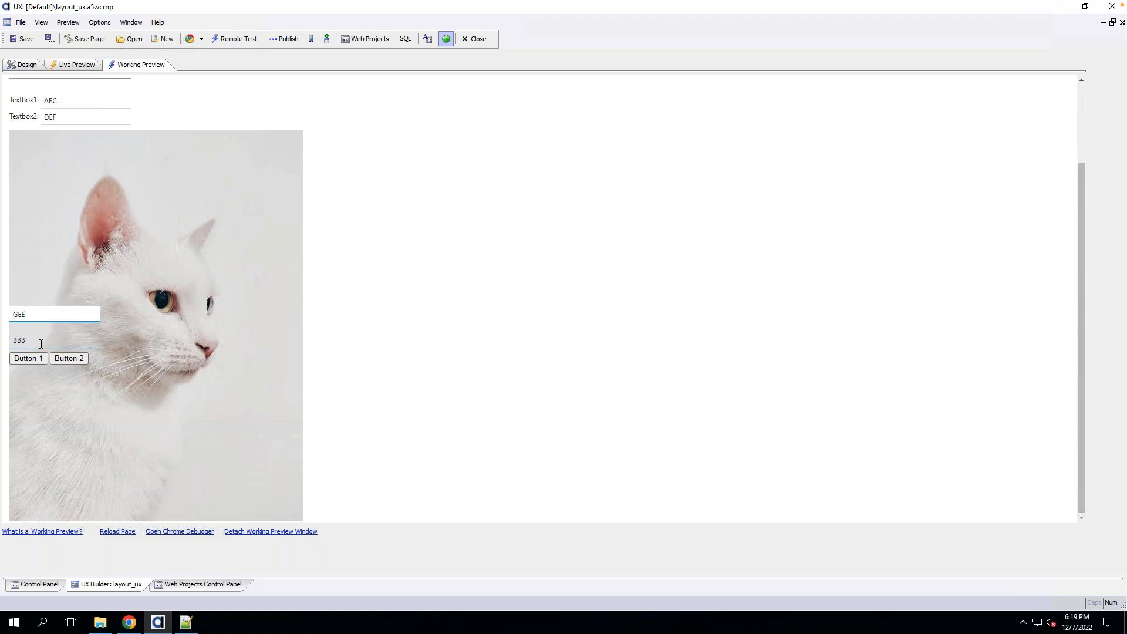
pyautogui.click(38, 314)
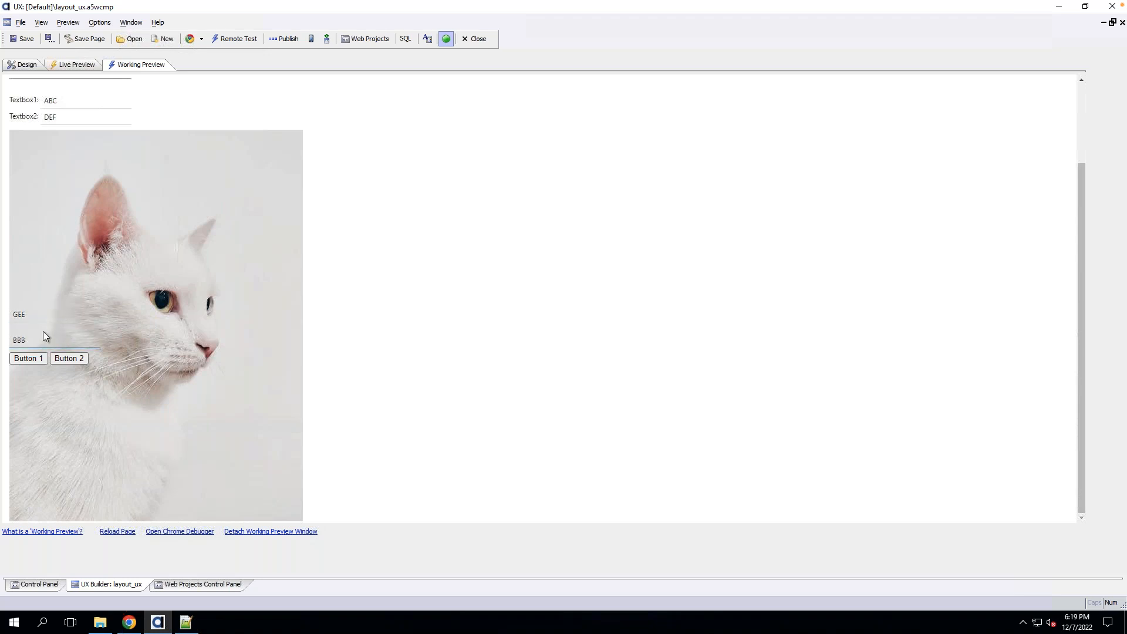
pyautogui.click(39, 361)
# Run a full Live Preview of the component and check the text boxes overlaid on the card image.
pyautogui.click(74, 66)
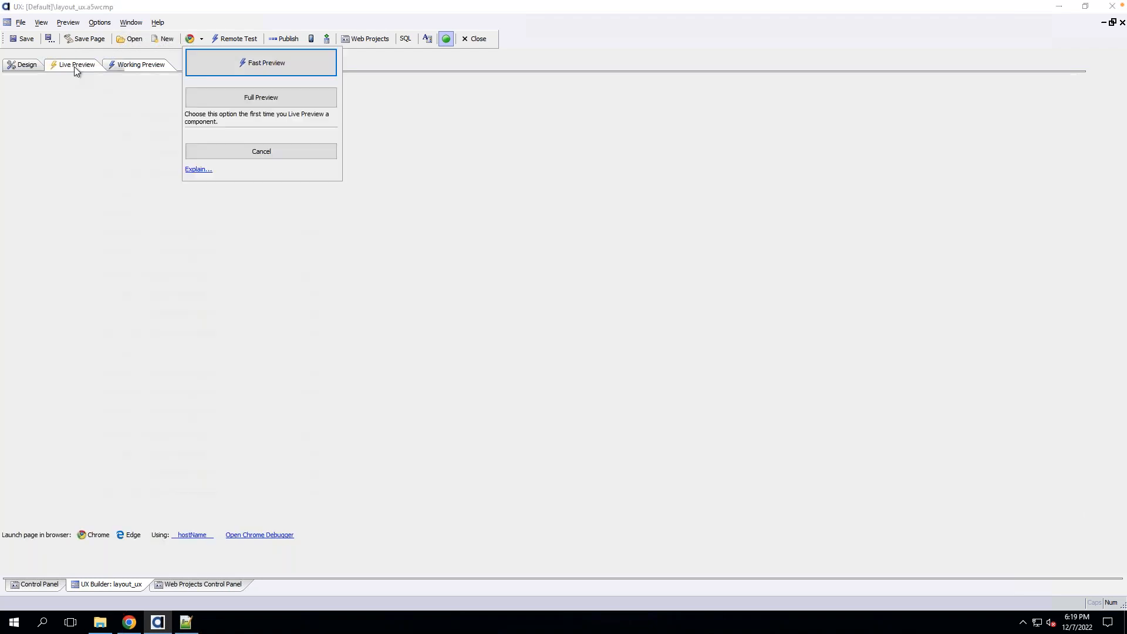
pyautogui.click(234, 97)
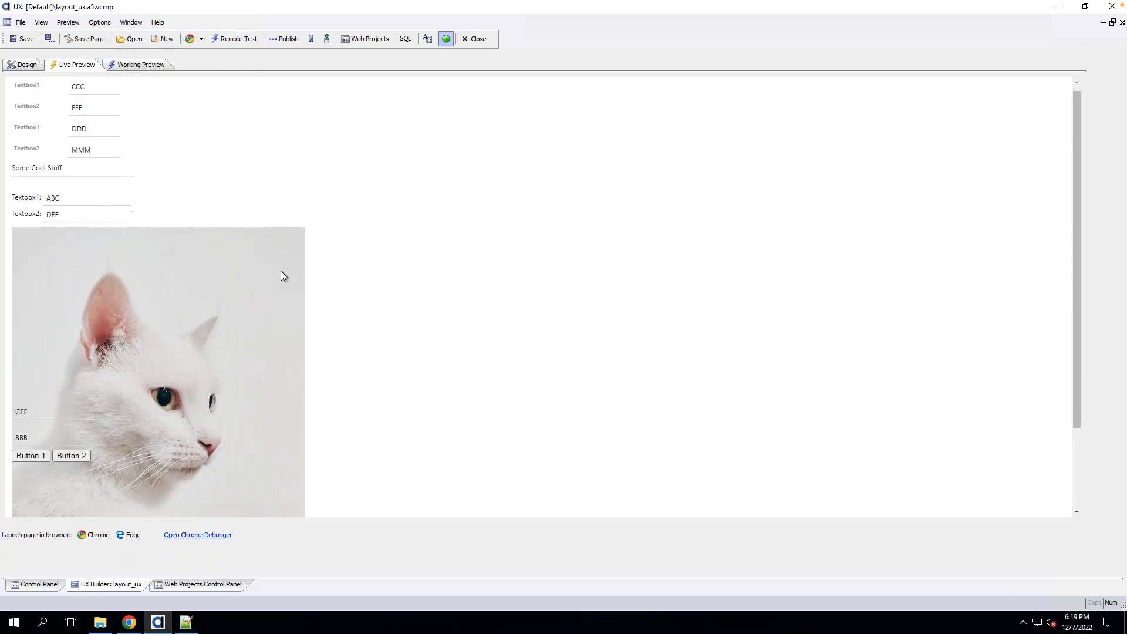
pyautogui.scroll(-3, 280, 270)
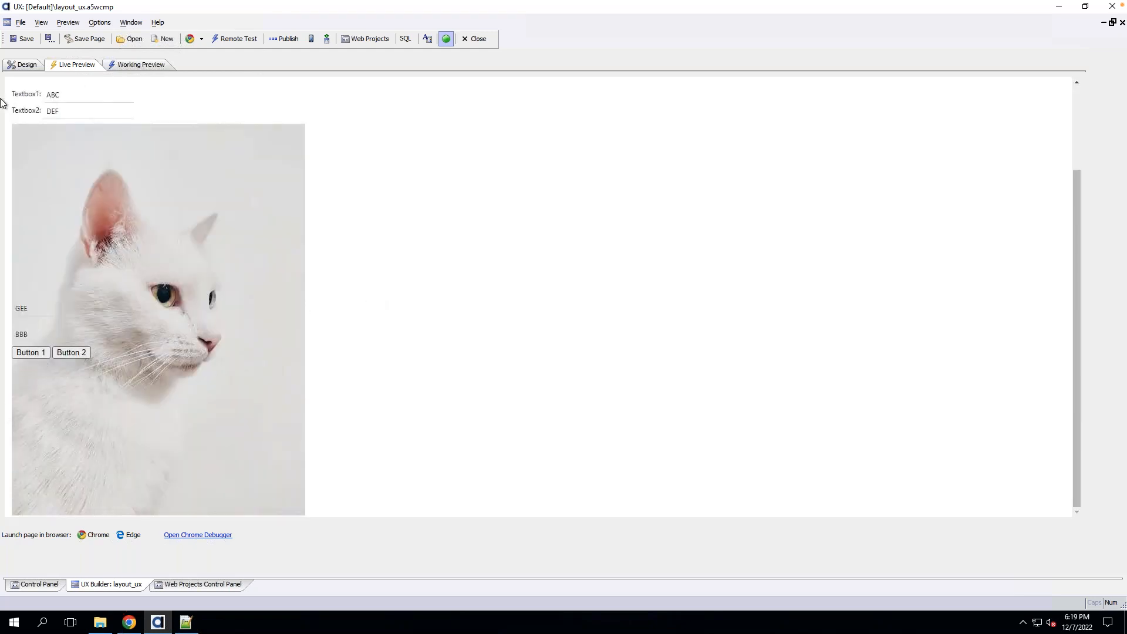
pyautogui.scroll(3, 335, 235)
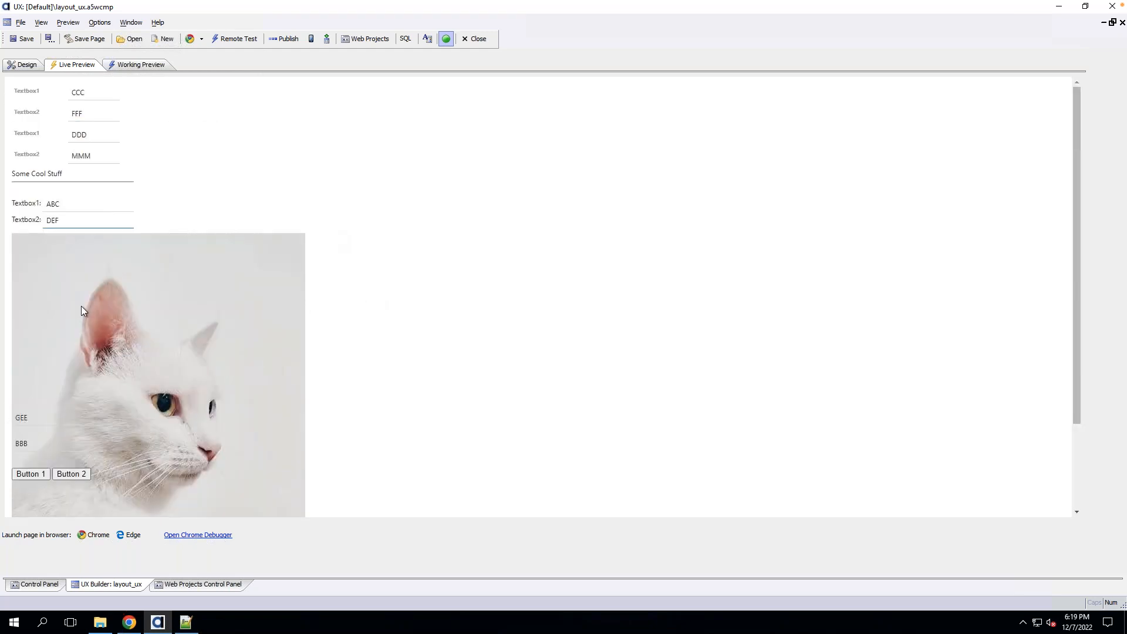
pyautogui.click(51, 447)
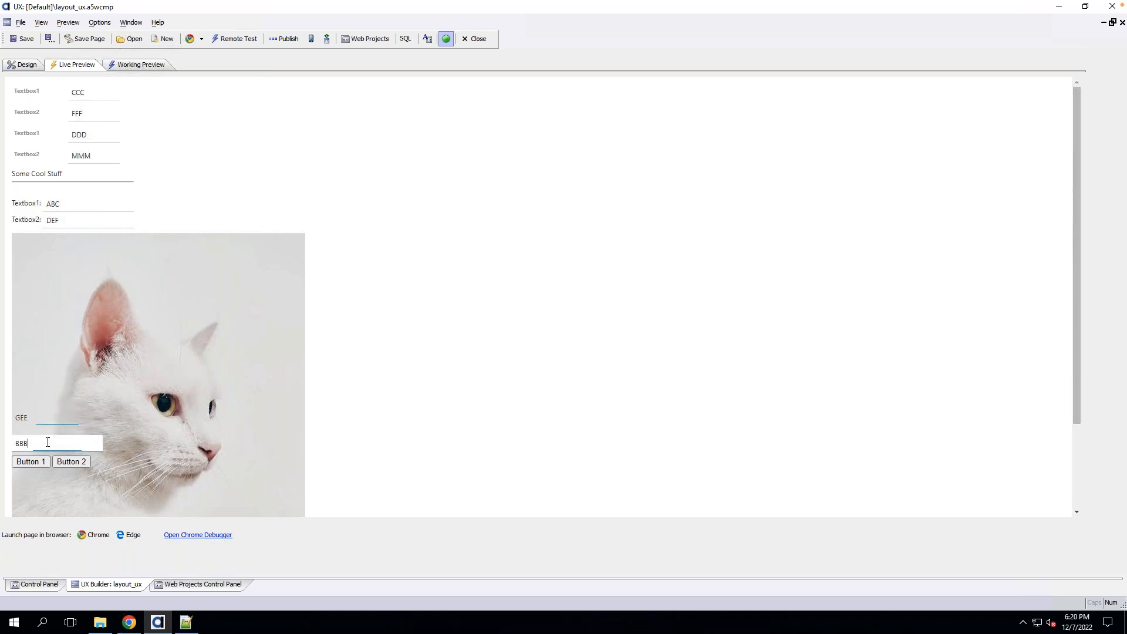
# Change the control type of textbox3 to Label.
pyautogui.click(23, 65)
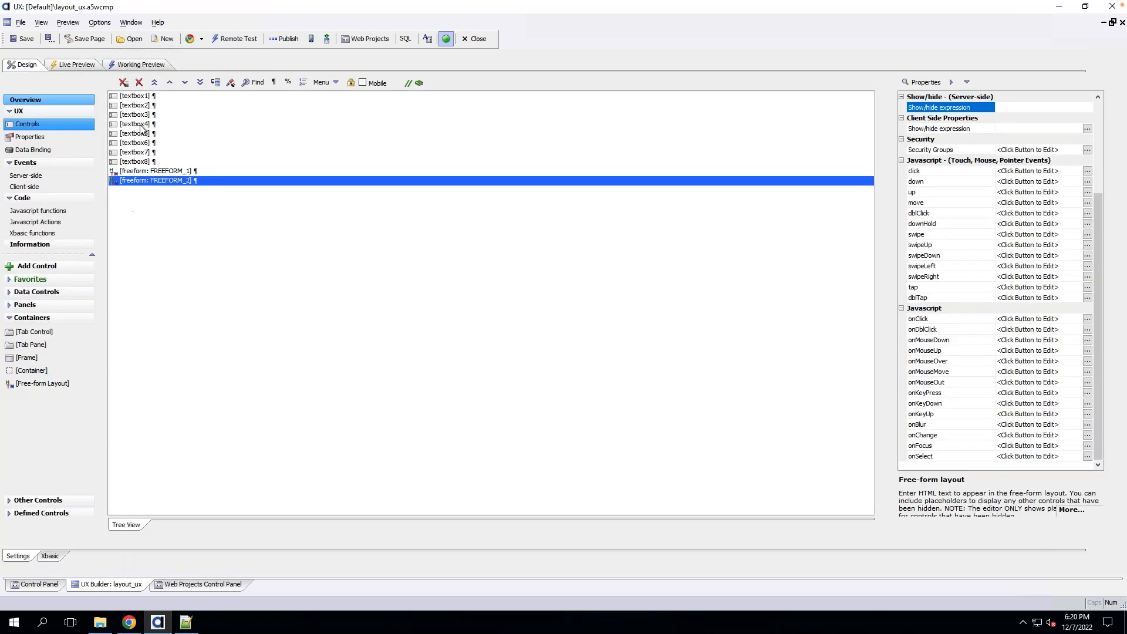
pyautogui.click(141, 114)
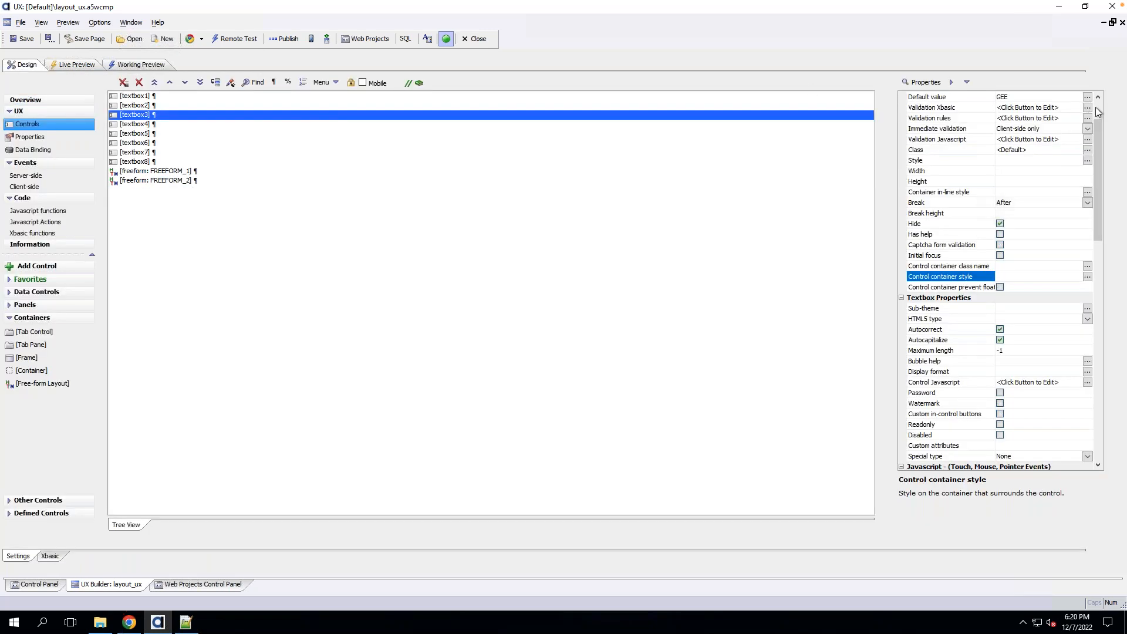
pyautogui.scroll(2, 1090, 108)
pyautogui.click(1088, 107)
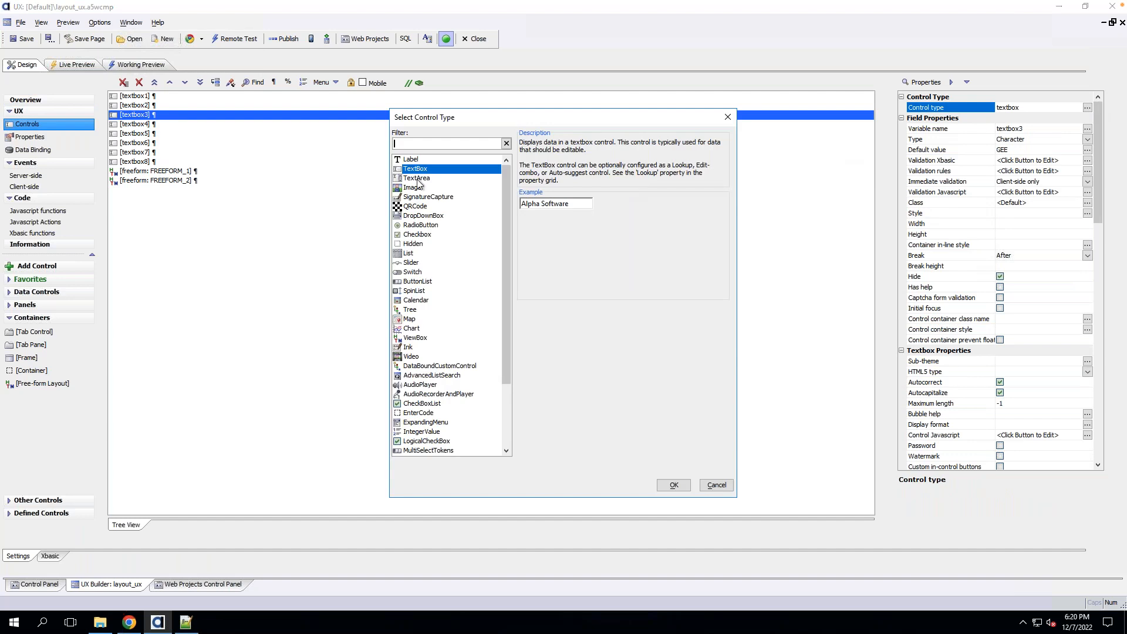
pyautogui.click(411, 160)
pyautogui.click(669, 482)
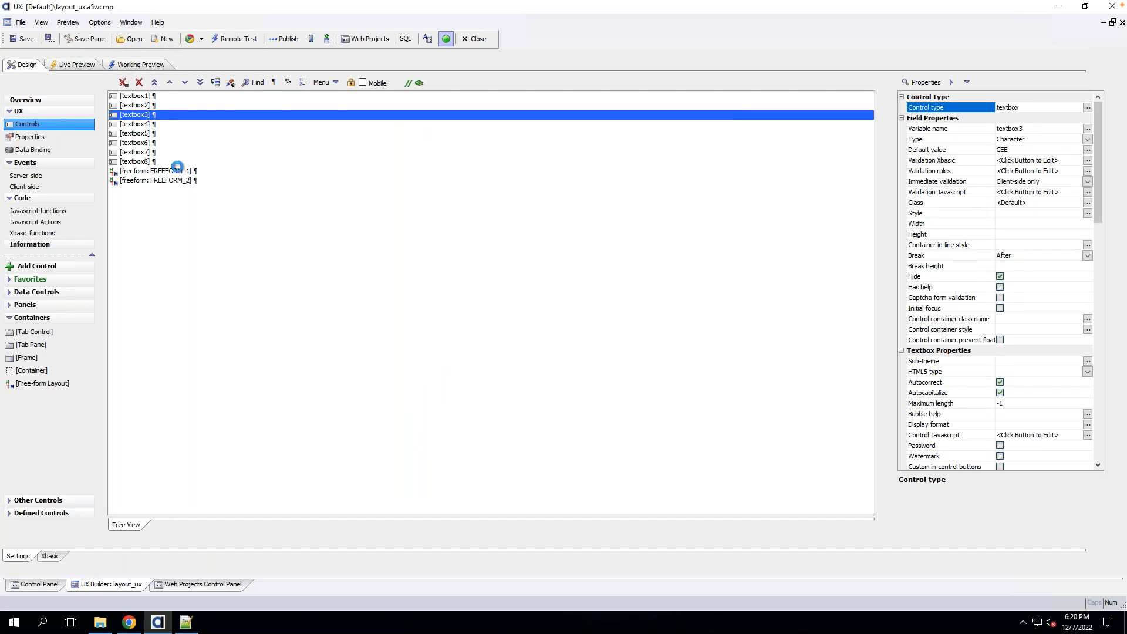
# Change the control type of textbox4 to Label, save the component and check the card in the Working Preview.
pyautogui.click(144, 124)
pyautogui.click(1088, 107)
pyautogui.click(435, 159)
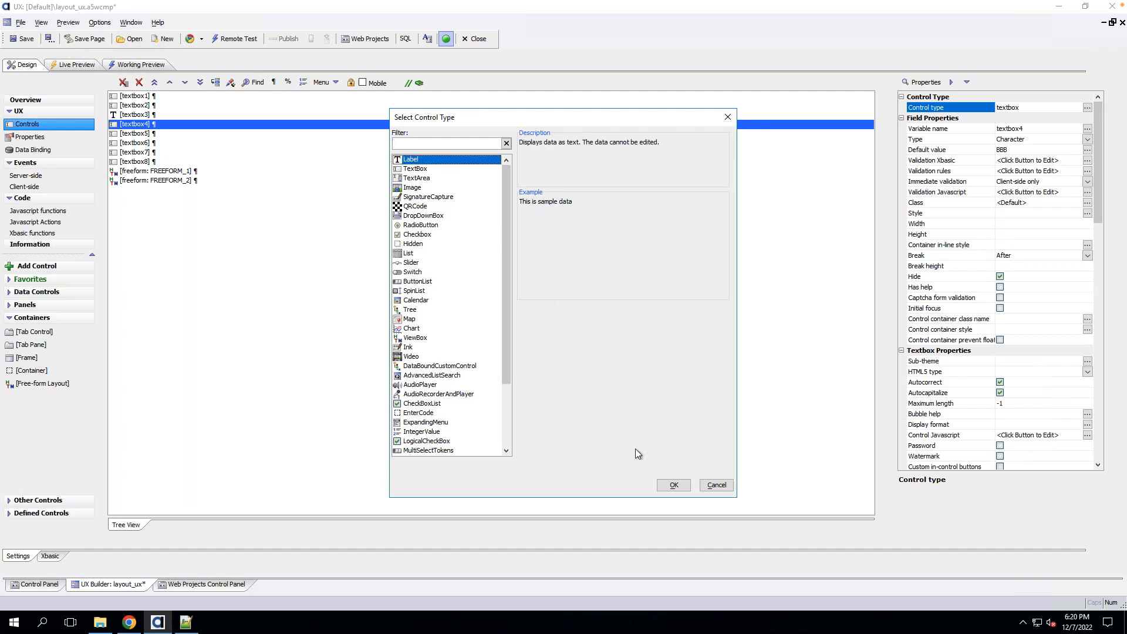
pyautogui.click(674, 485)
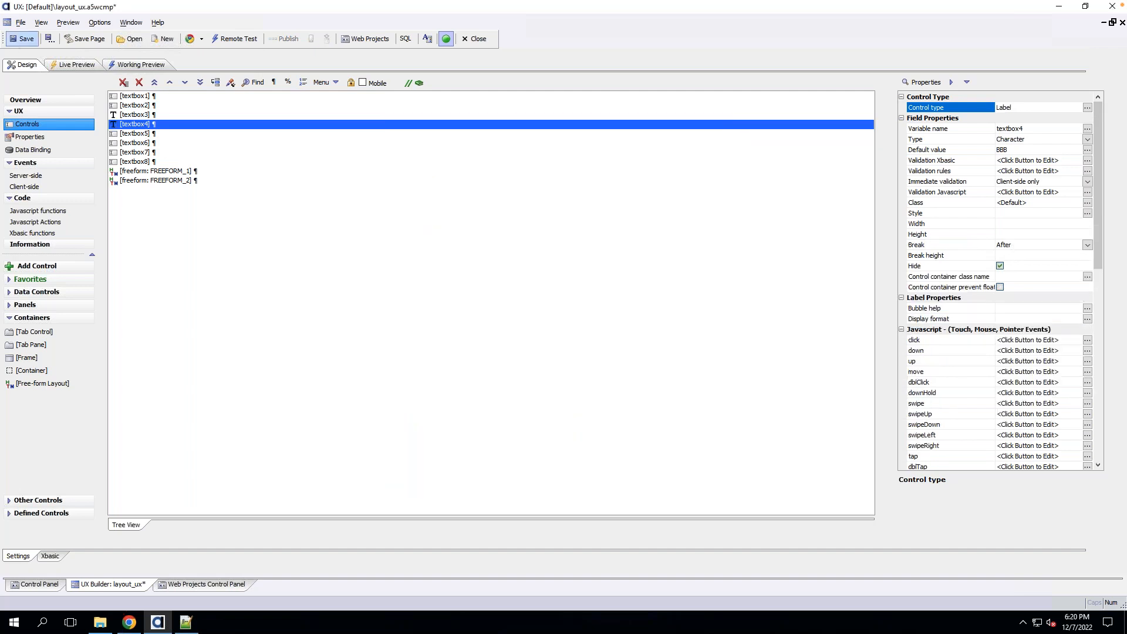
pyautogui.click(140, 66)
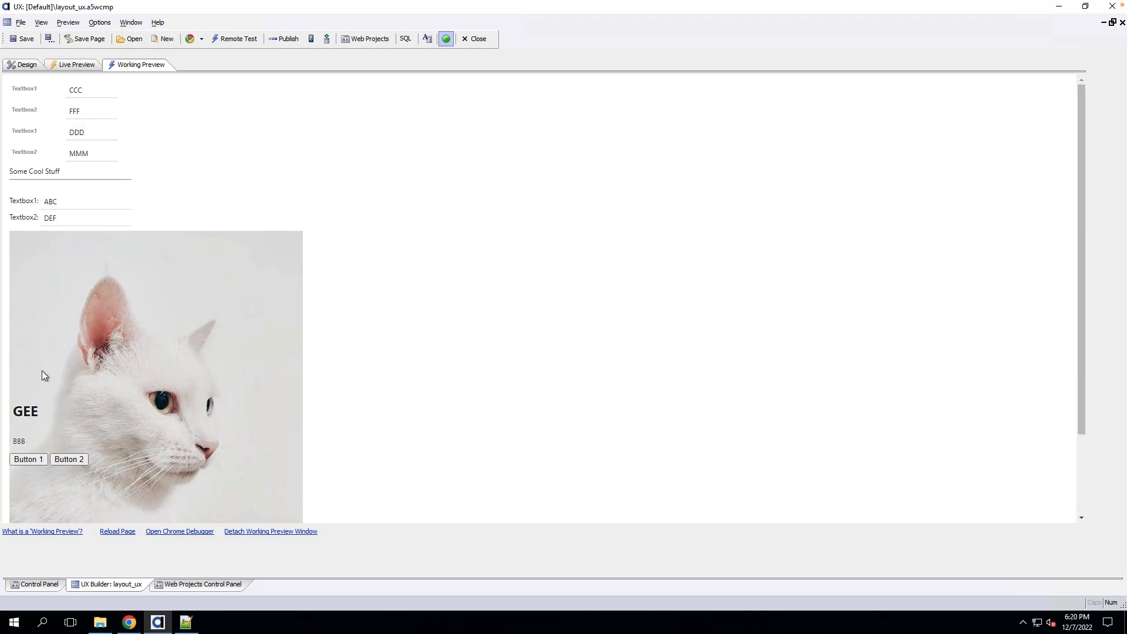
# Set the default value of the textbox3 label to "Super Kitty".
pyautogui.click(24, 64)
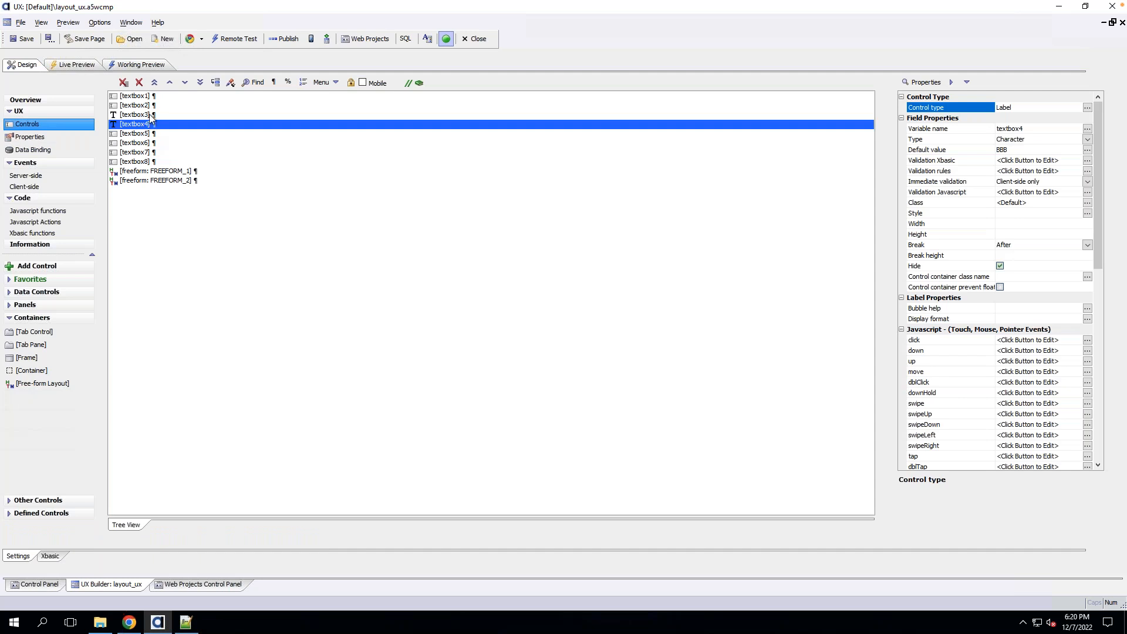
pyautogui.click(151, 116)
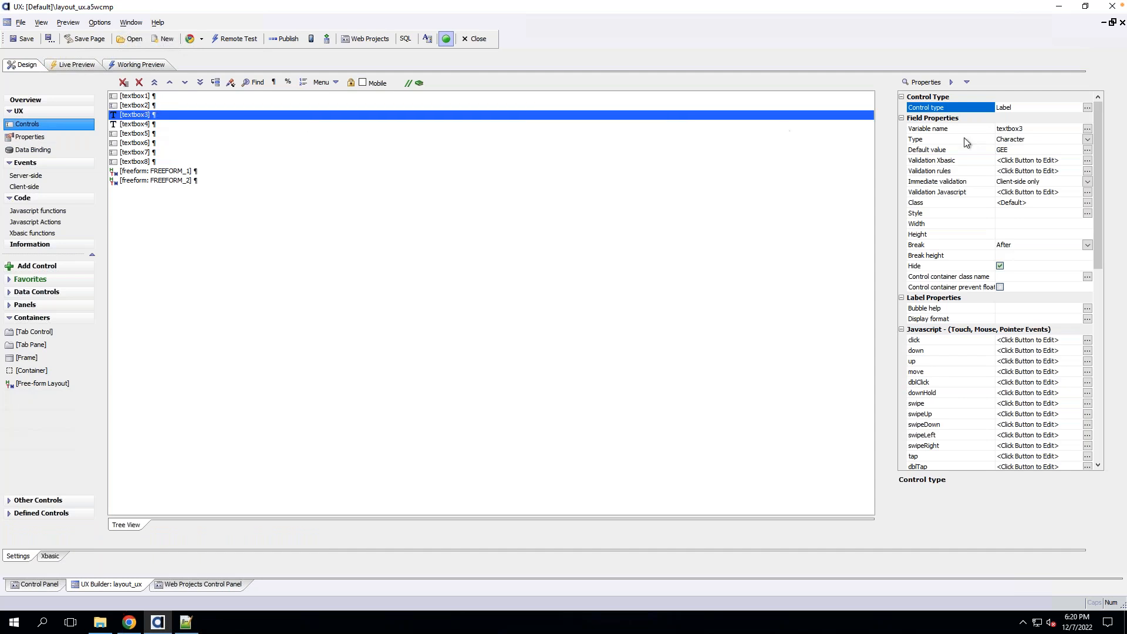
pyautogui.click(1030, 151)
pyautogui.write('Super Kitty')
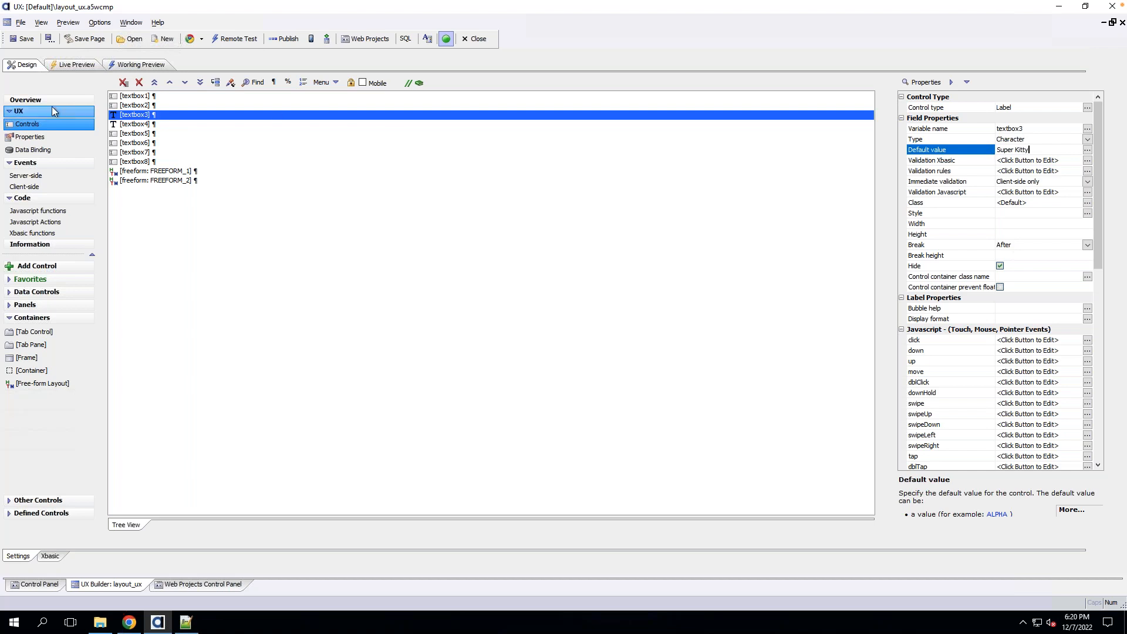
# Set textbox4's default value to "This breed is dangerous and should not be around children...." and check the card in the Working Preview.
pyautogui.click(131, 124)
pyautogui.click(1013, 149)
pyautogui.write('This breed is dang')
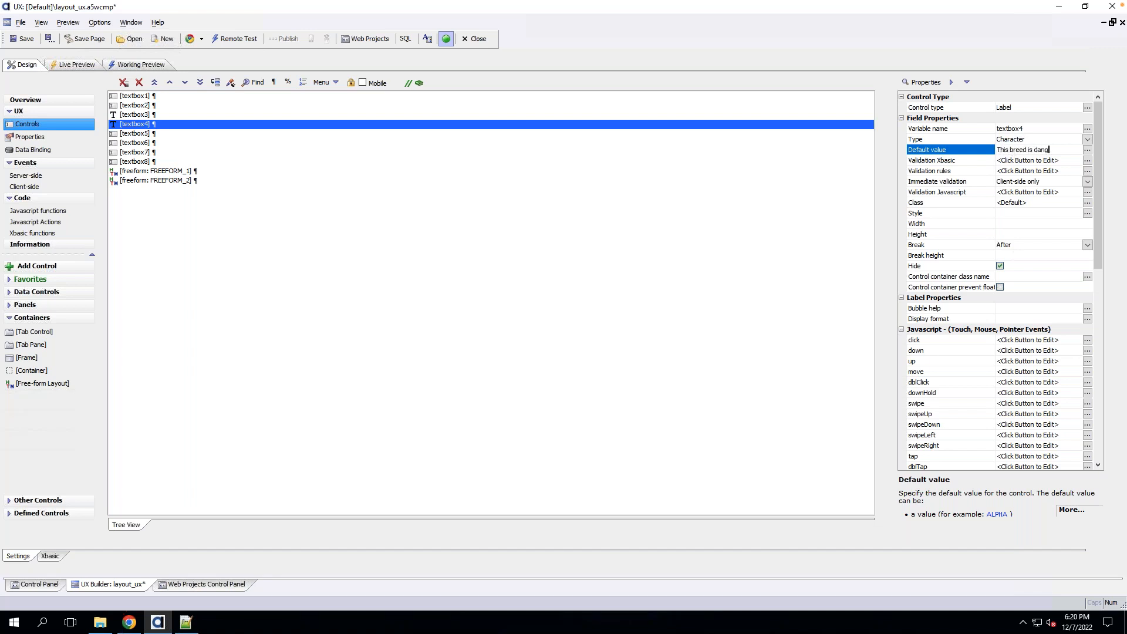
pyautogui.write('erous and should not be aro')
pyautogui.write('und children....')
pyautogui.click(141, 64)
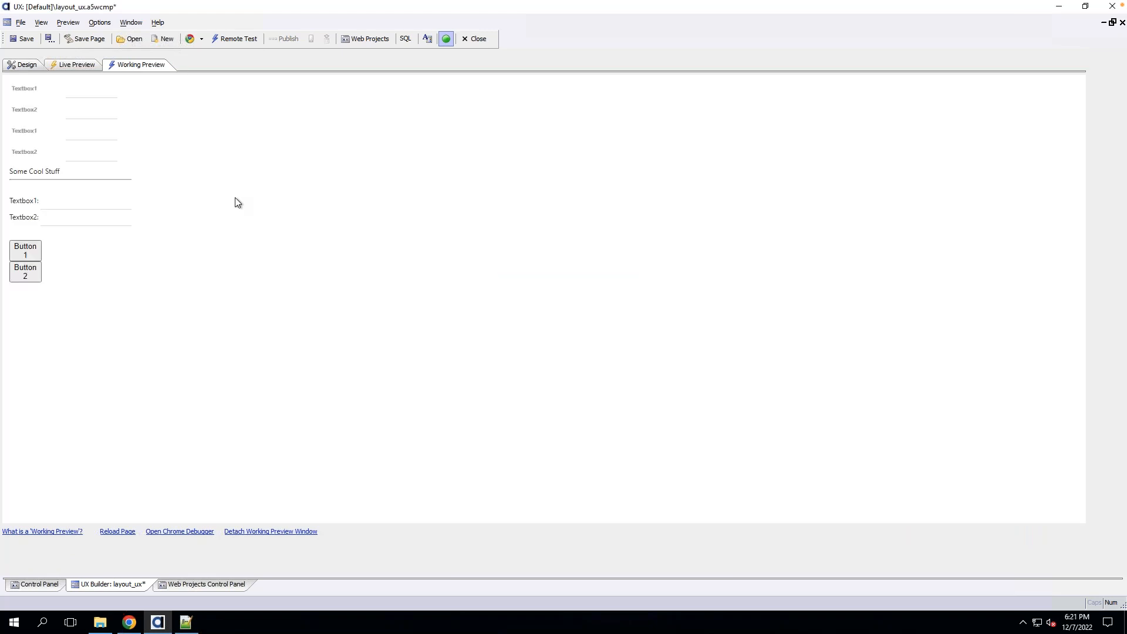
pyautogui.scroll(-2, 30, 310)
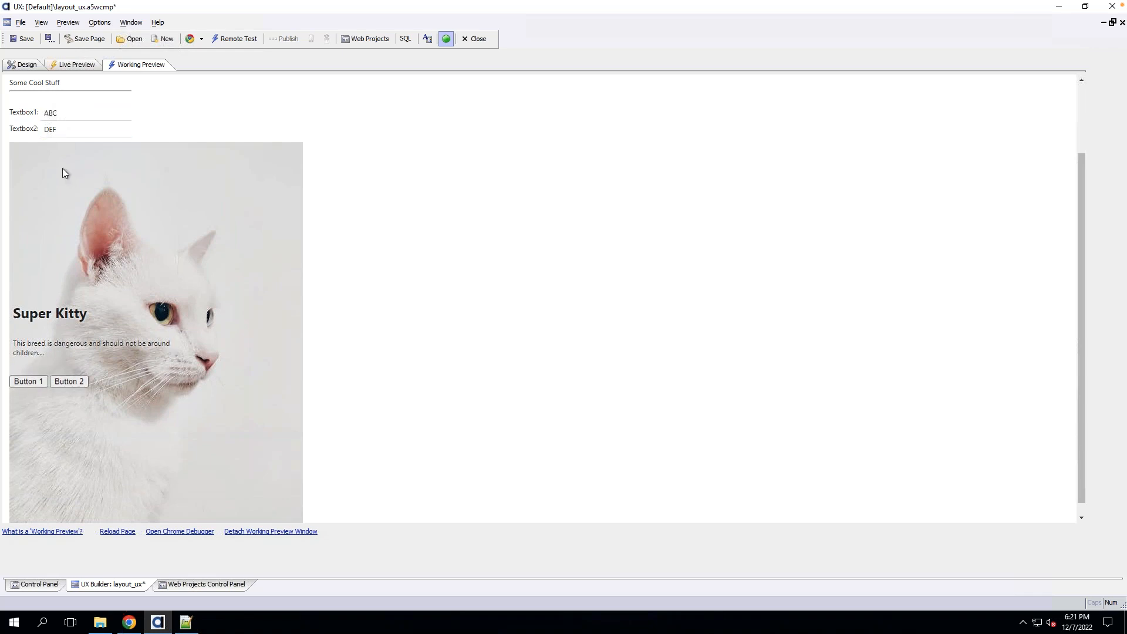
# Review the HTML and placeholders inside the FREEFORM_1 layout.
pyautogui.click(23, 65)
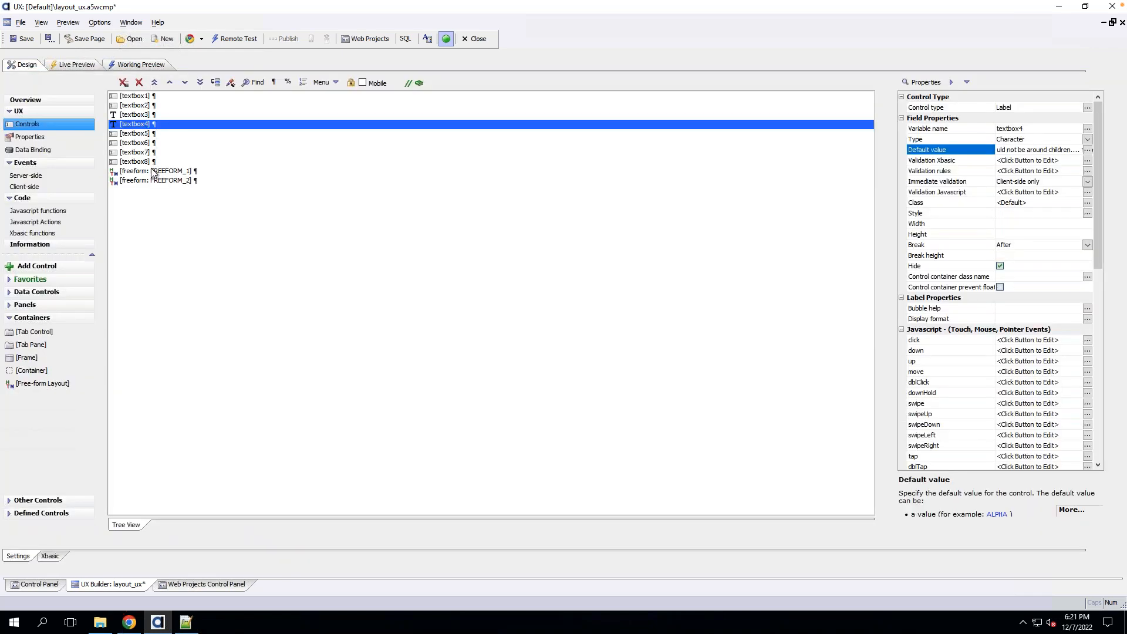
pyautogui.doubleClick(154, 170)
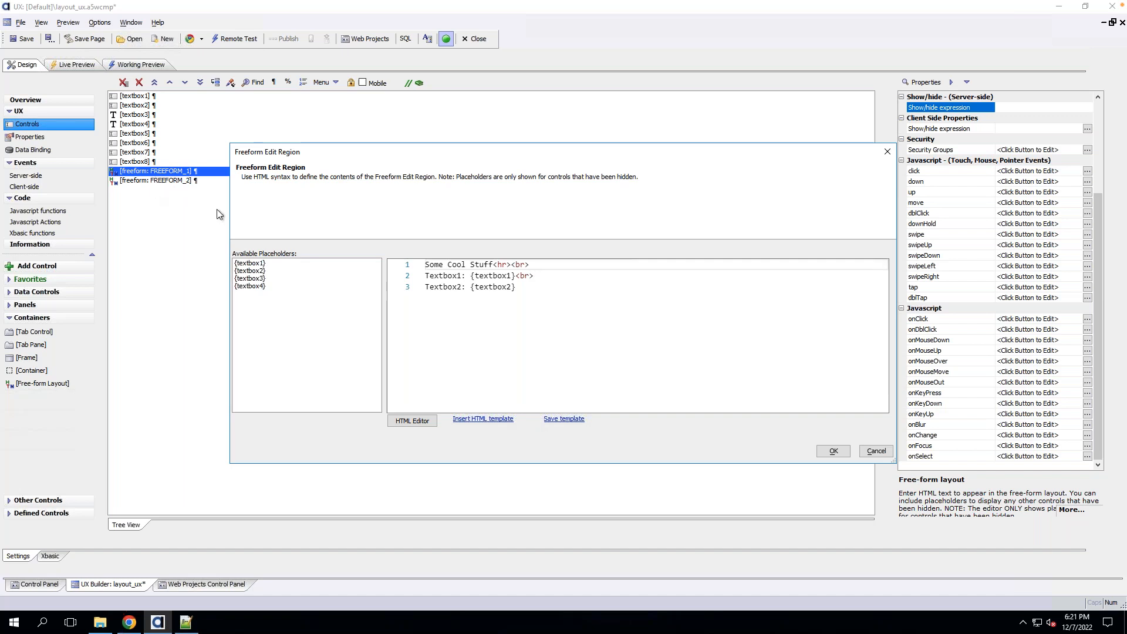
pyautogui.click(835, 452)
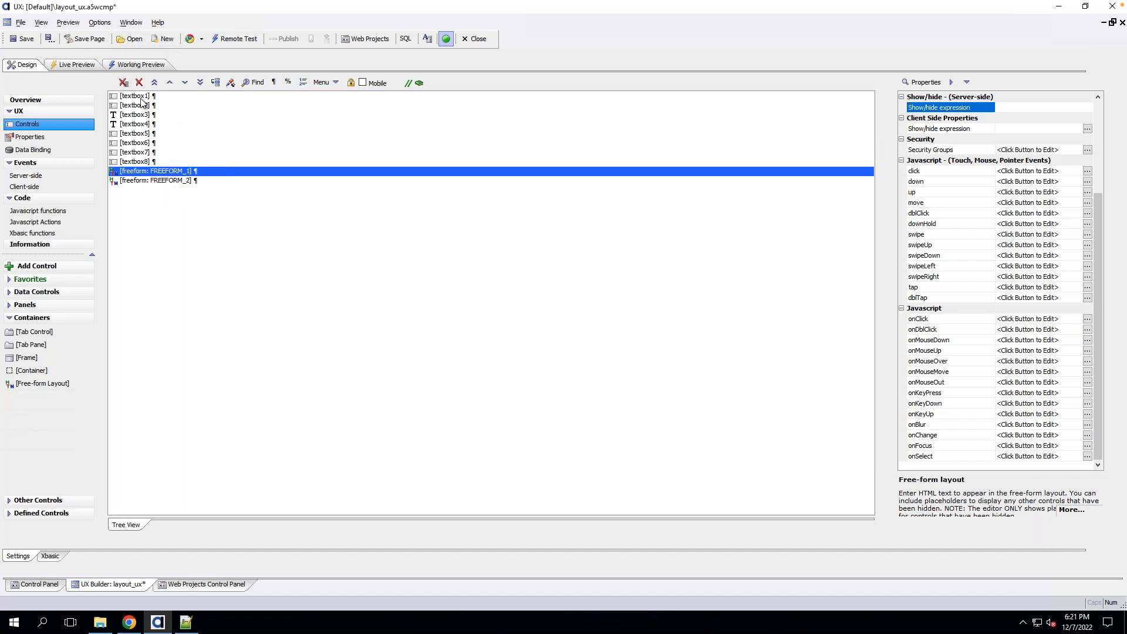
pyautogui.click(134, 116)
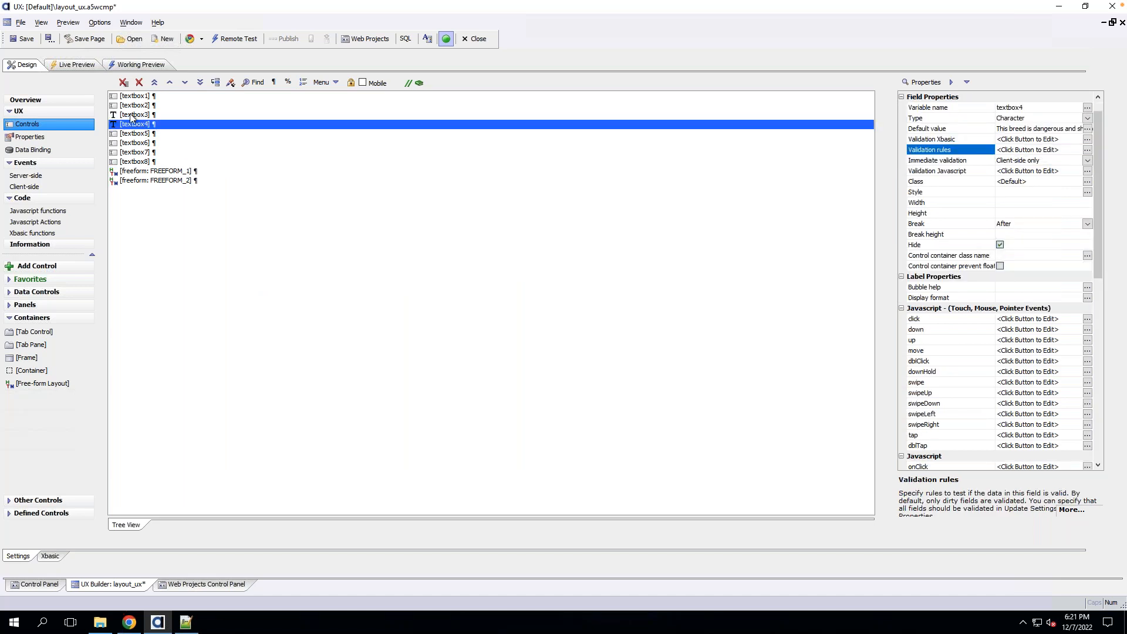
# Examine how the FREEFORM_2 card HTML uses the {textbox3} placeholder, and review the text box and layout entries in the control list.
pyautogui.click(139, 181)
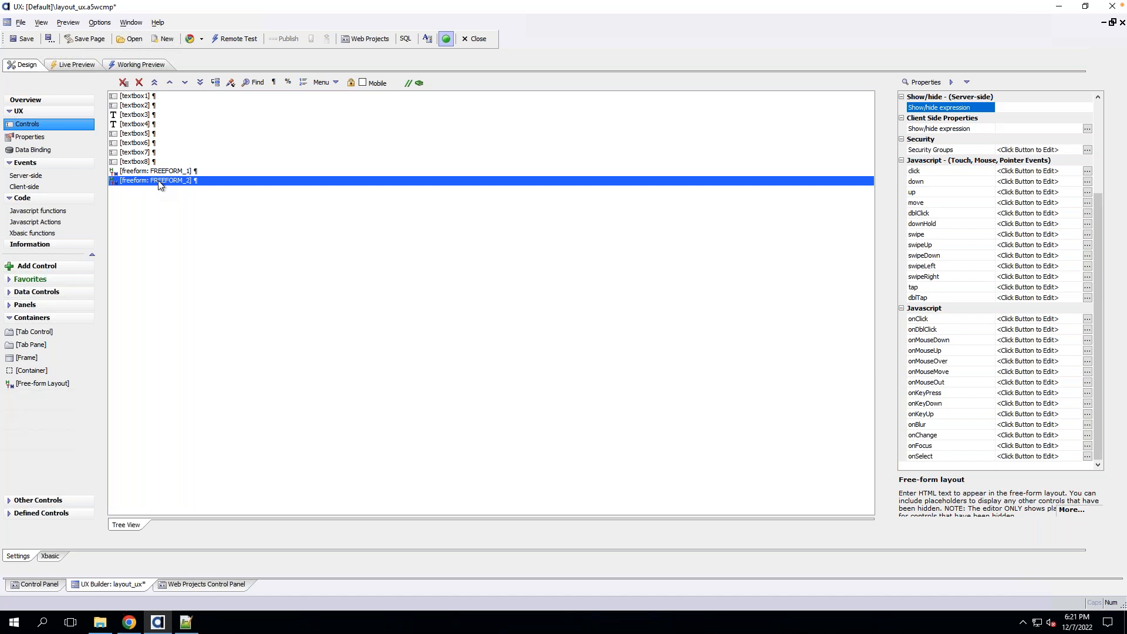
pyautogui.doubleClick(159, 186)
pyautogui.scroll(-1, 482, 358)
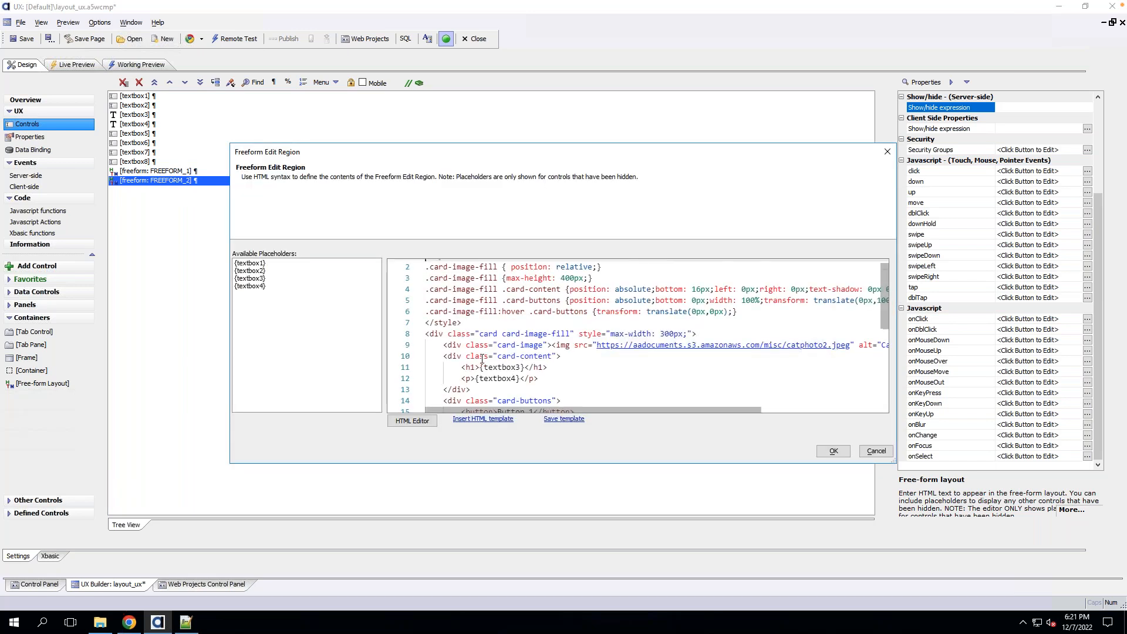
pyautogui.scroll(-2, 482, 358)
pyautogui.moveTo(484, 301); pyautogui.dragTo(526, 301)
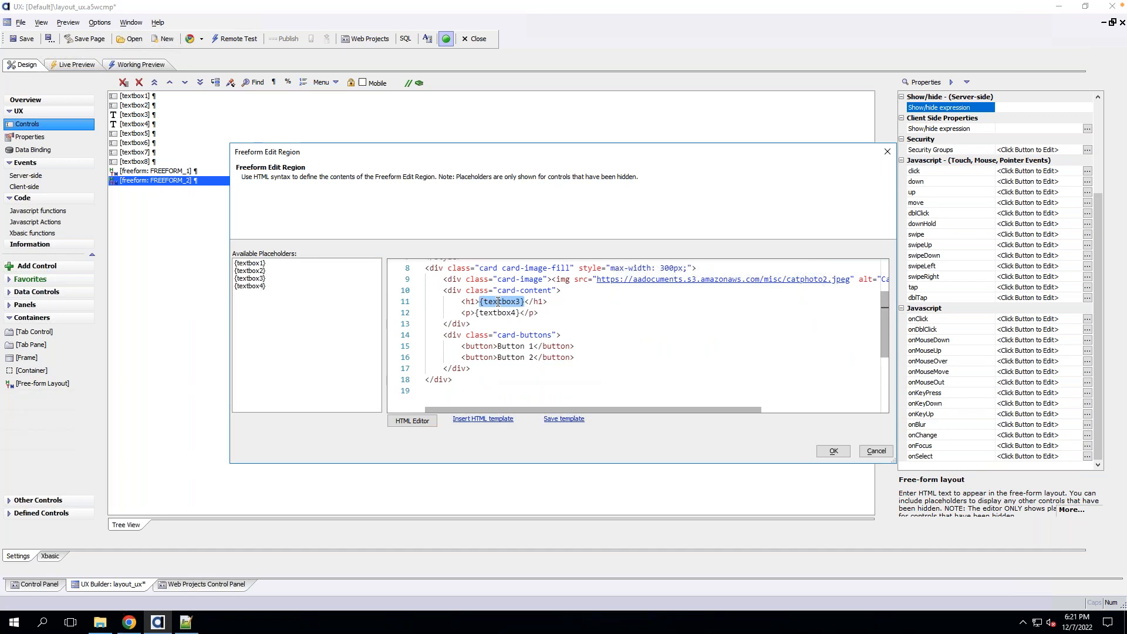
pyautogui.click(829, 450)
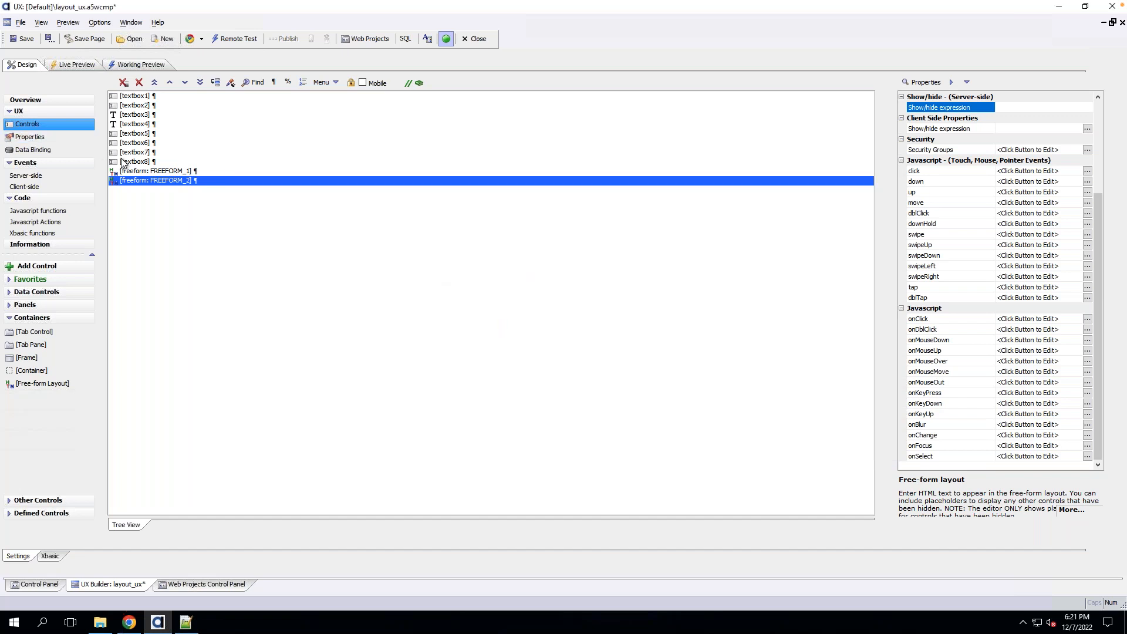
pyautogui.click(129, 98)
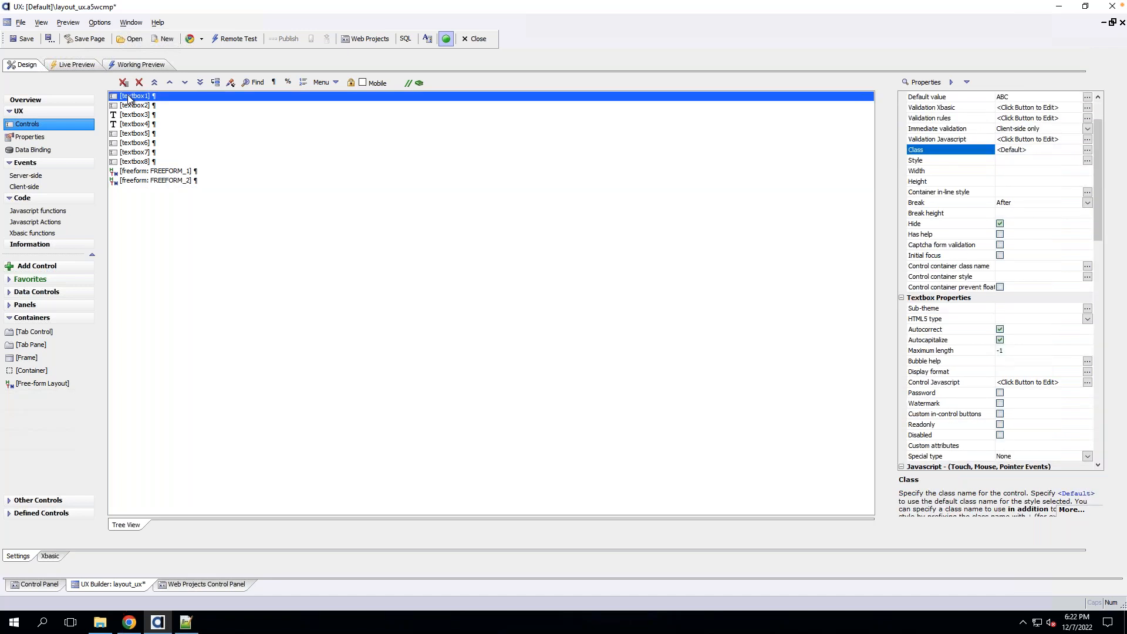
pyautogui.click(163, 172)
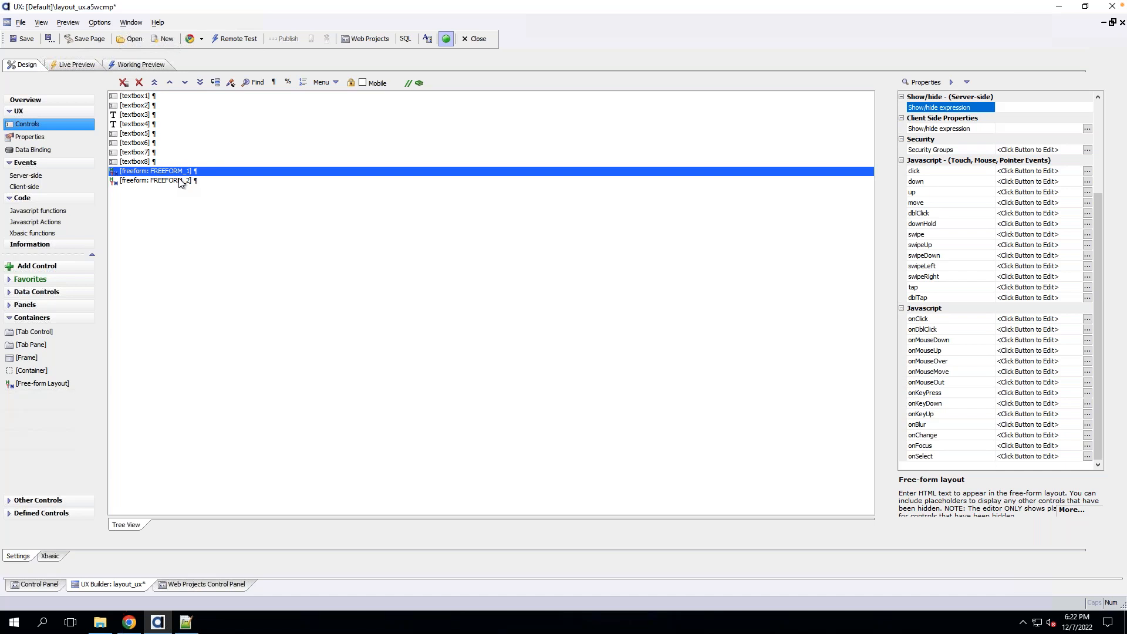
# Save and close the layout_ux component, and duplicate it as layout_container_ux.a5wcmp.
pyautogui.click(23, 42)
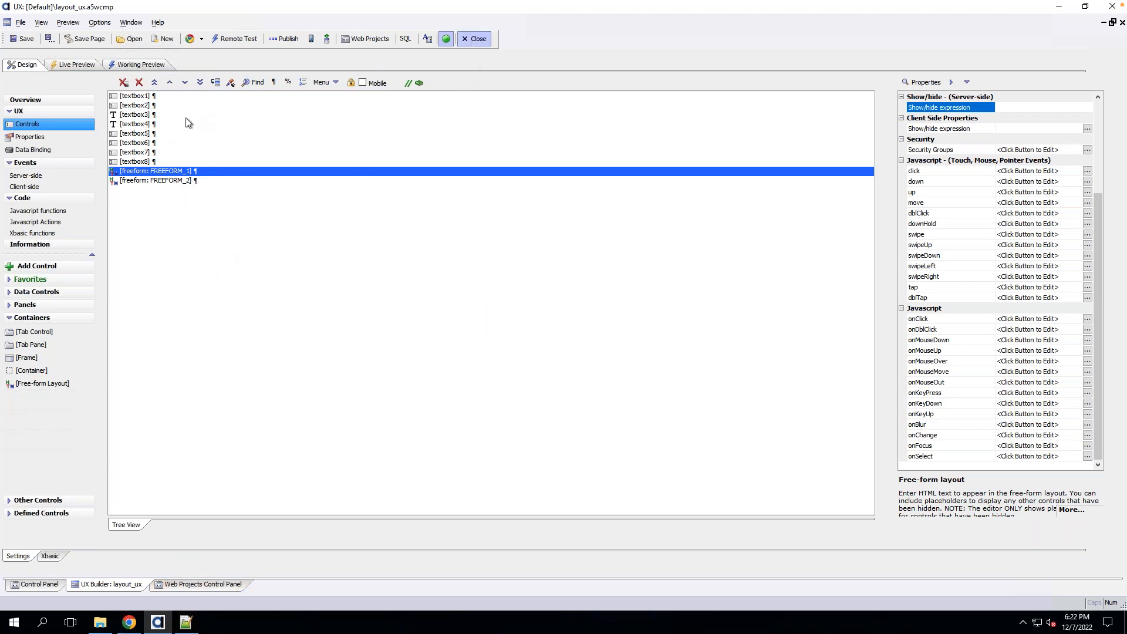
pyautogui.click(123, 128)
pyautogui.rightClick(123, 128)
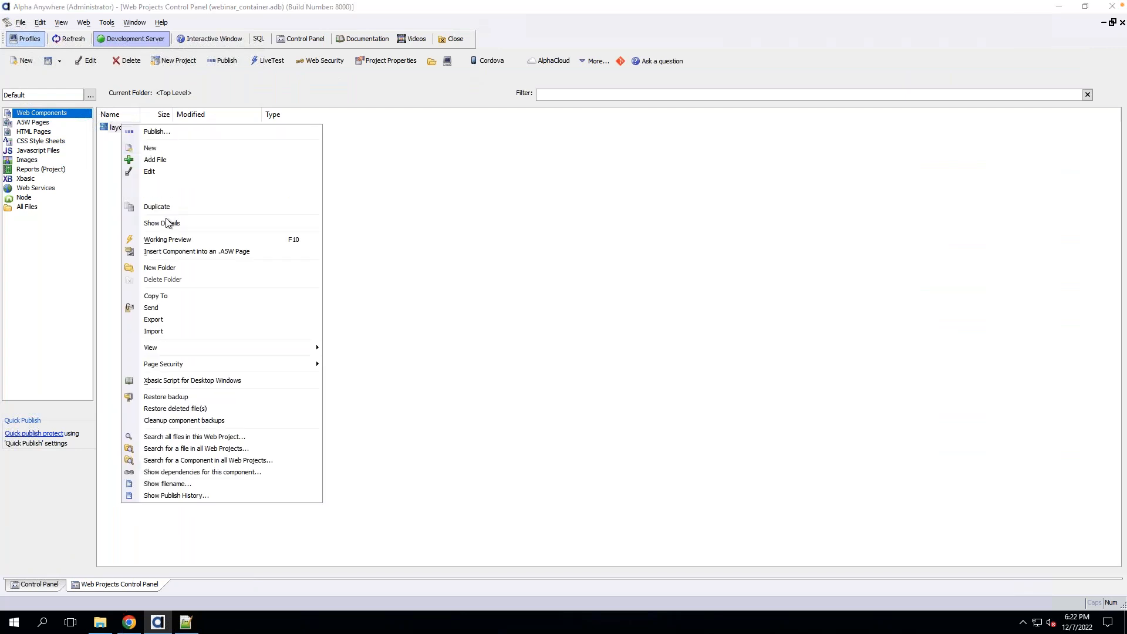
pyautogui.click(172, 207)
pyautogui.click(550, 302)
pyautogui.write('_container_ux.a5wcmp')
pyautogui.click(589, 327)
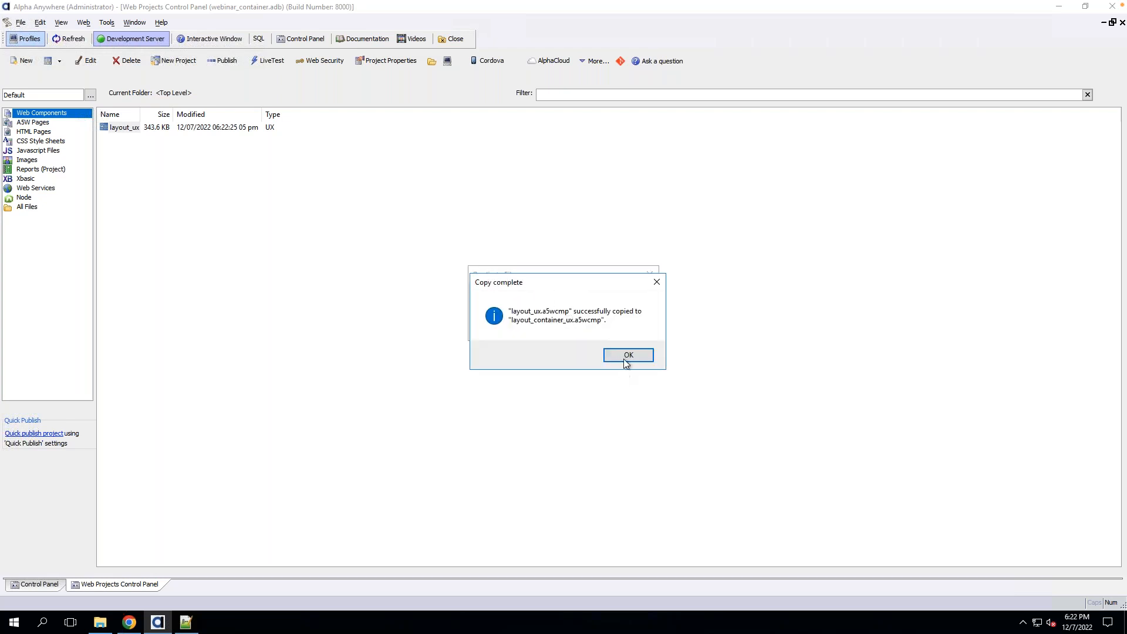
# Open layout_container_ux for editing with an initial backup, and delete the FREEFORM_1 and FREEFORM_2 layouts.
pyautogui.press('Return')
pyautogui.doubleClick(124, 127)
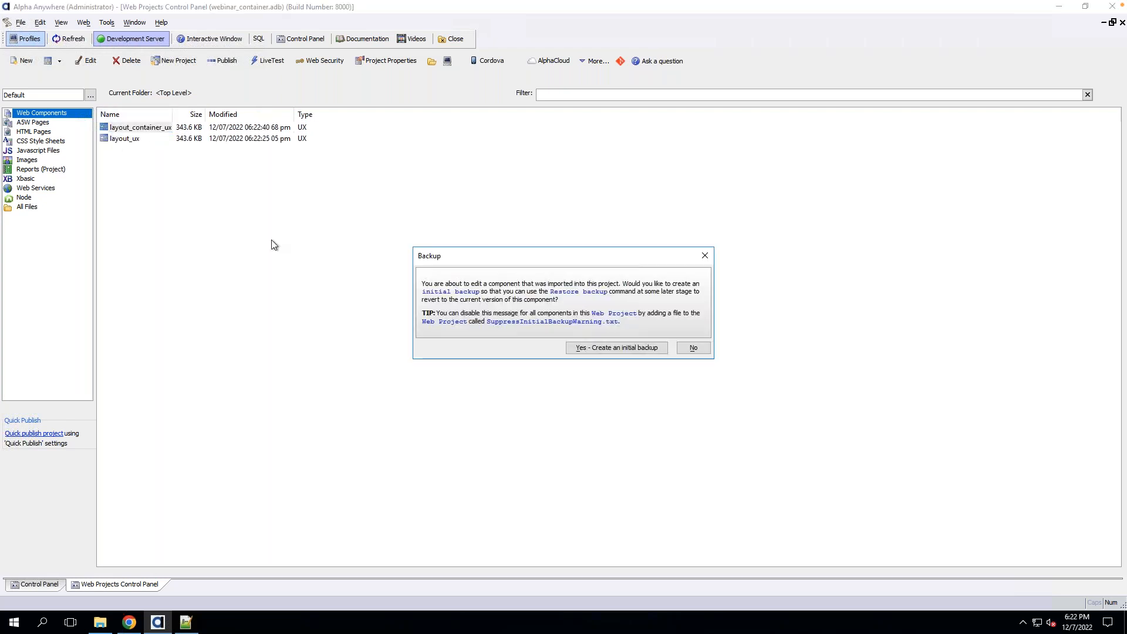
pyautogui.click(589, 348)
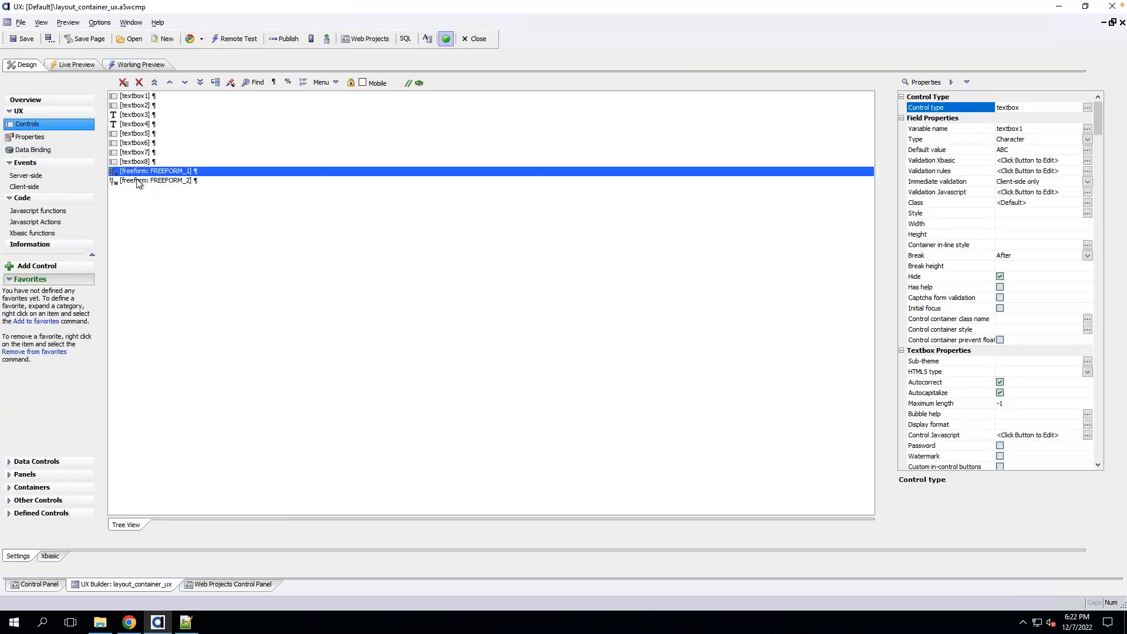
pyautogui.keyDown('shift'); pyautogui.click(138, 181); pyautogui.keyUp('shift')
pyautogui.click(139, 82)
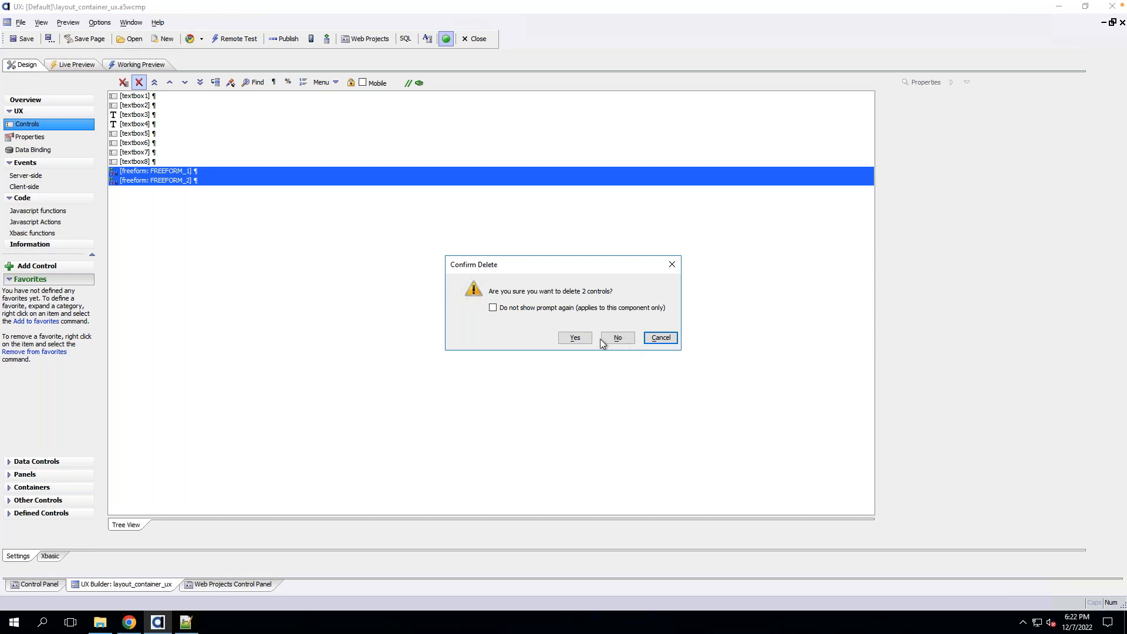
pyautogui.click(574, 338)
# Turn off the Hide property for textbox1 and apply the same setting to textbox2, textbox3 and textbox4.
pyautogui.click(154, 99)
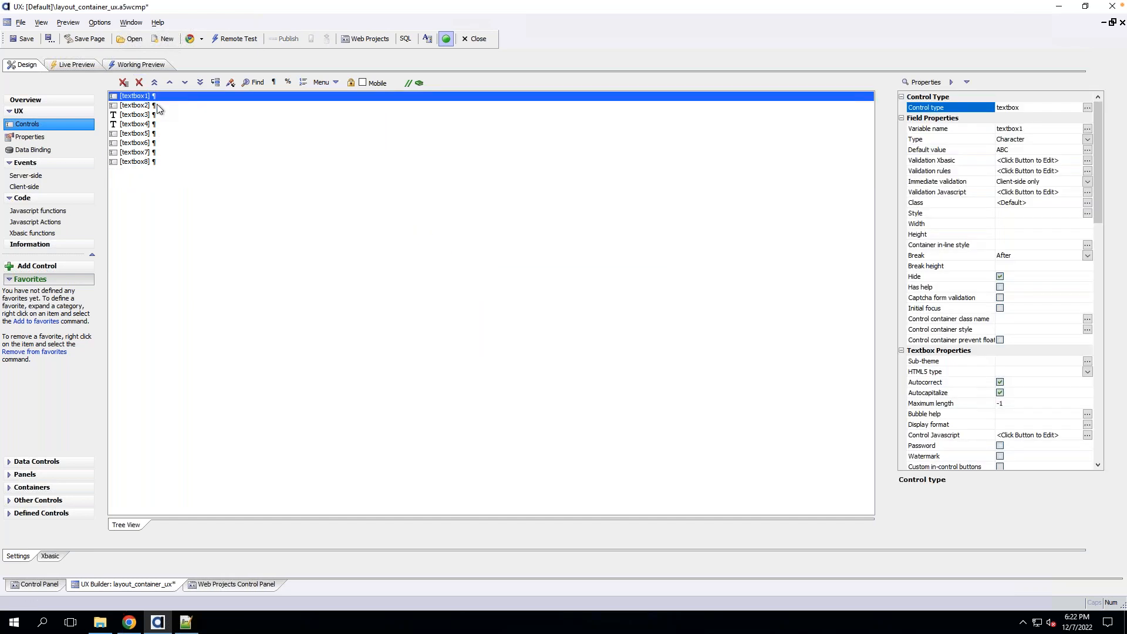
pyautogui.click(1000, 277)
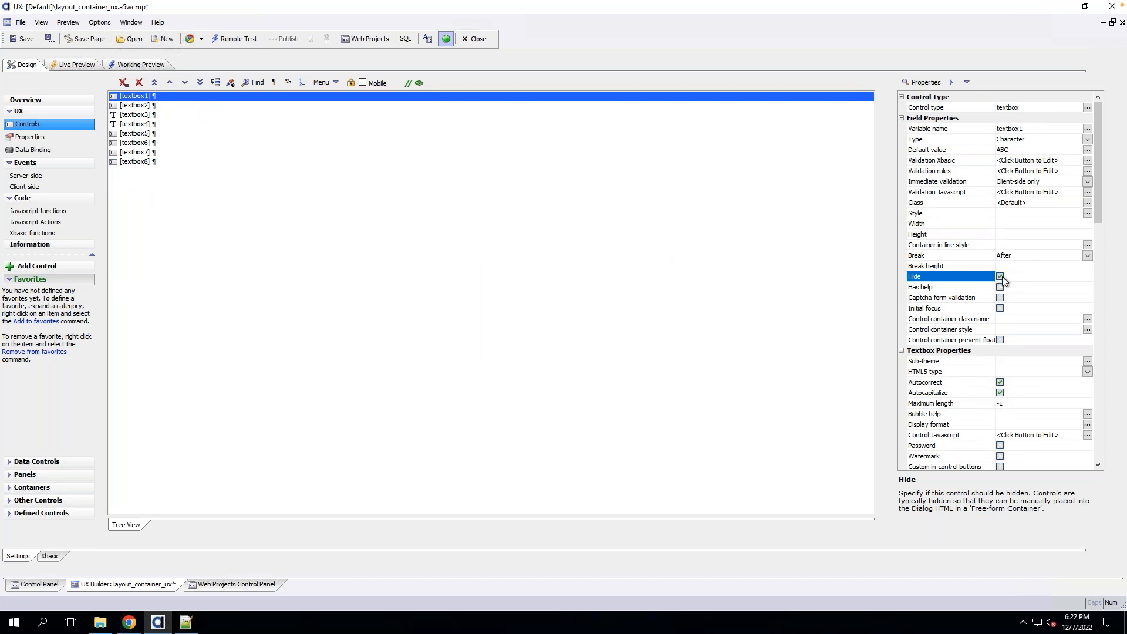
pyautogui.click(230, 84)
pyautogui.moveTo(699, 245); pyautogui.dragTo(694, 265)
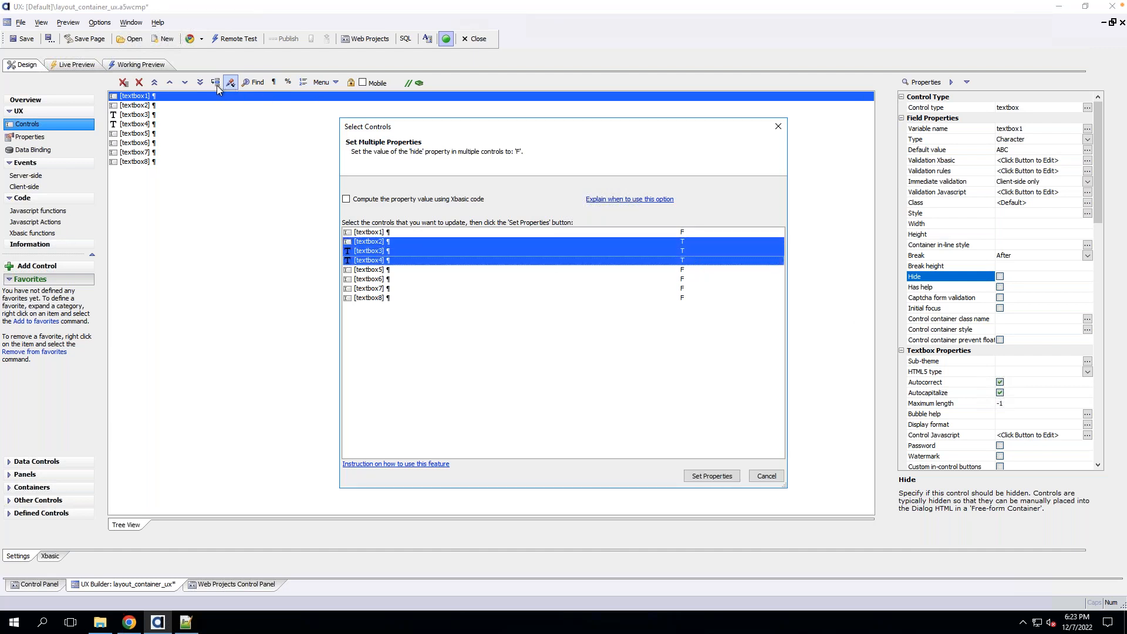
pyautogui.click(712, 476)
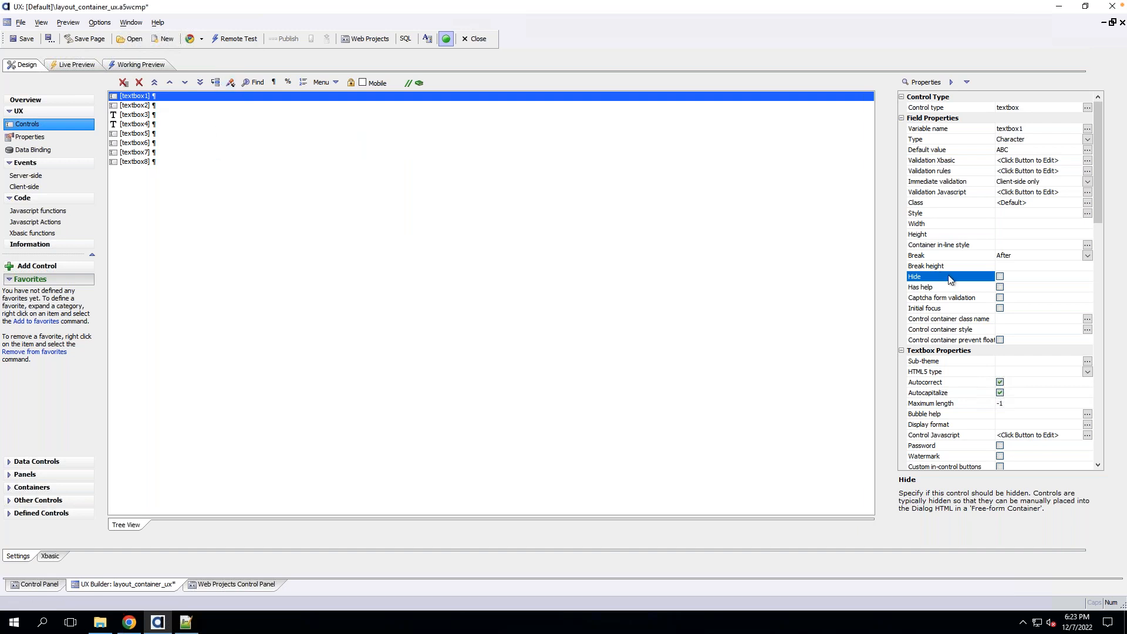
pyautogui.click(143, 106)
pyautogui.click(143, 115)
pyautogui.click(145, 125)
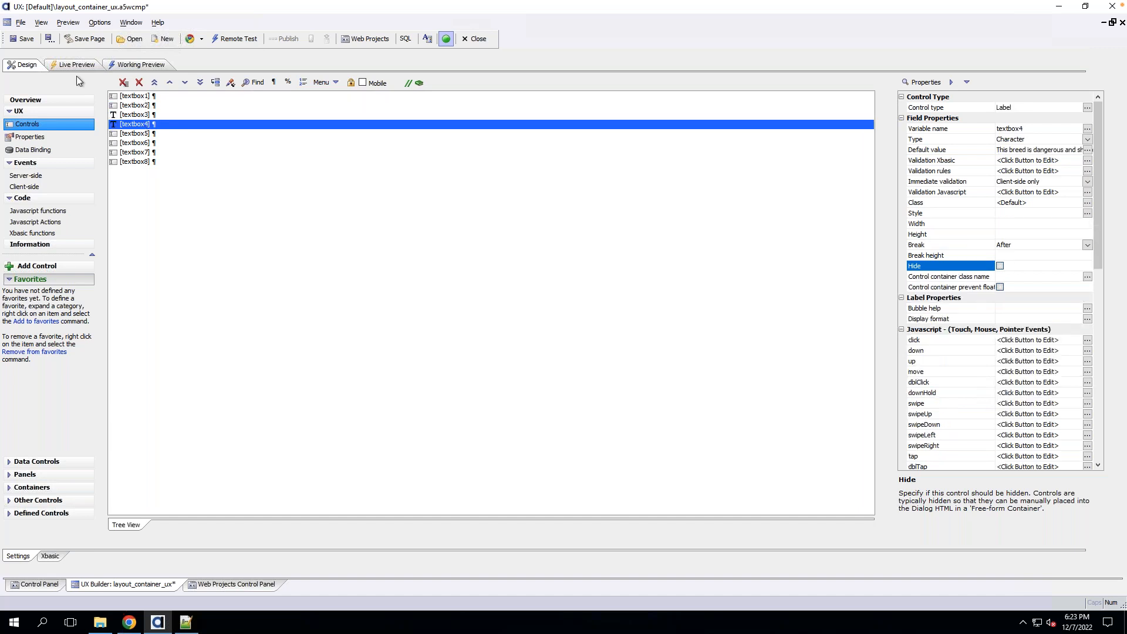
# Wrap textbox1 through textbox4 in a container of type None, including both its opening and closing tags.
pyautogui.moveTo(137, 99); pyautogui.dragTo(140, 123)
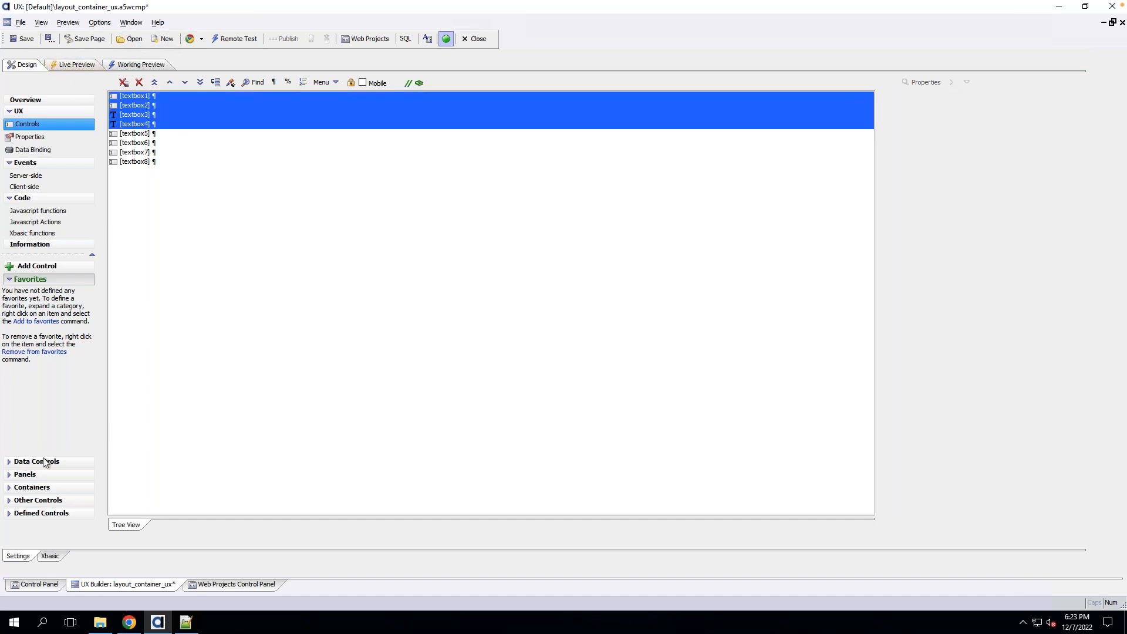
pyautogui.click(31, 487)
pyautogui.click(38, 368)
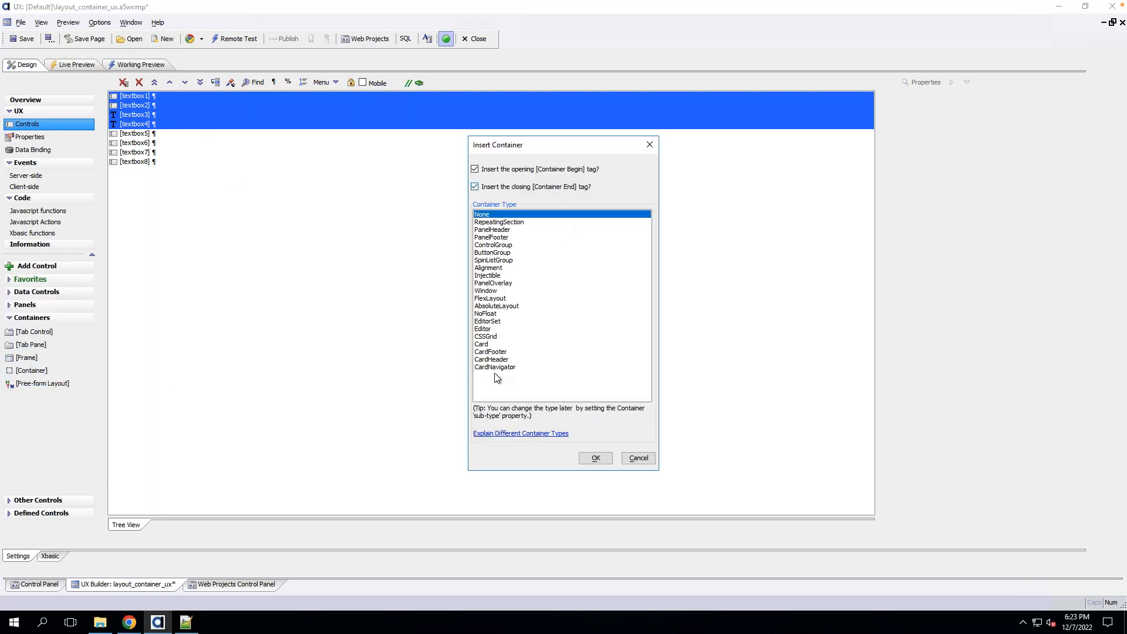
pyautogui.click(596, 459)
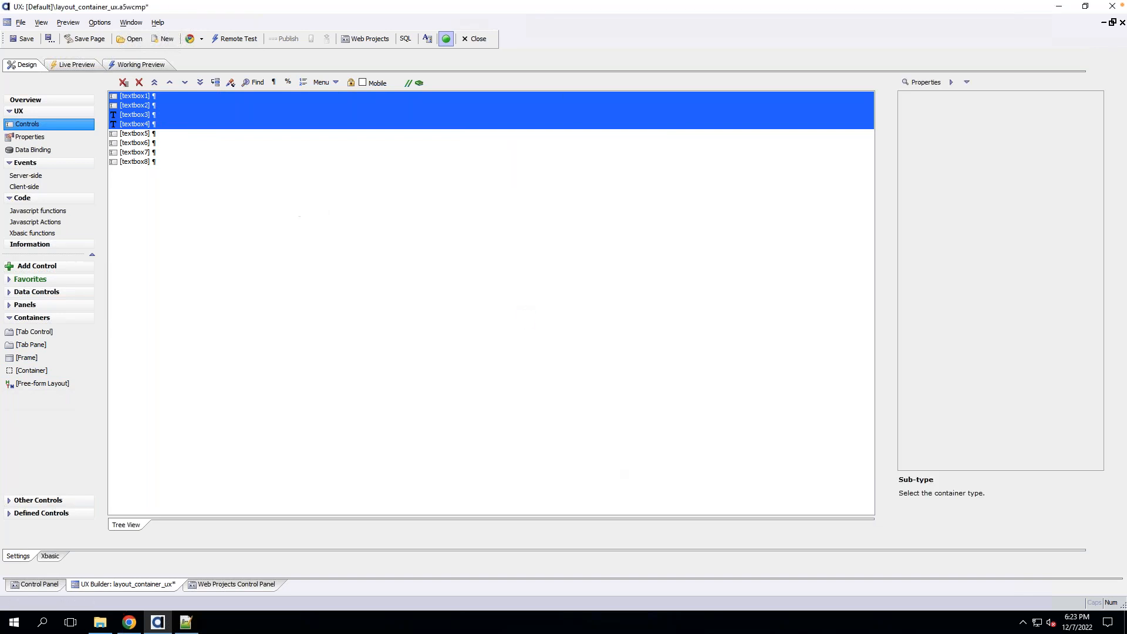
# Wrap textbox5 through textbox8 in a second container of type None with opening and closing tags.
pyautogui.moveTo(157, 186); pyautogui.dragTo(157, 186)
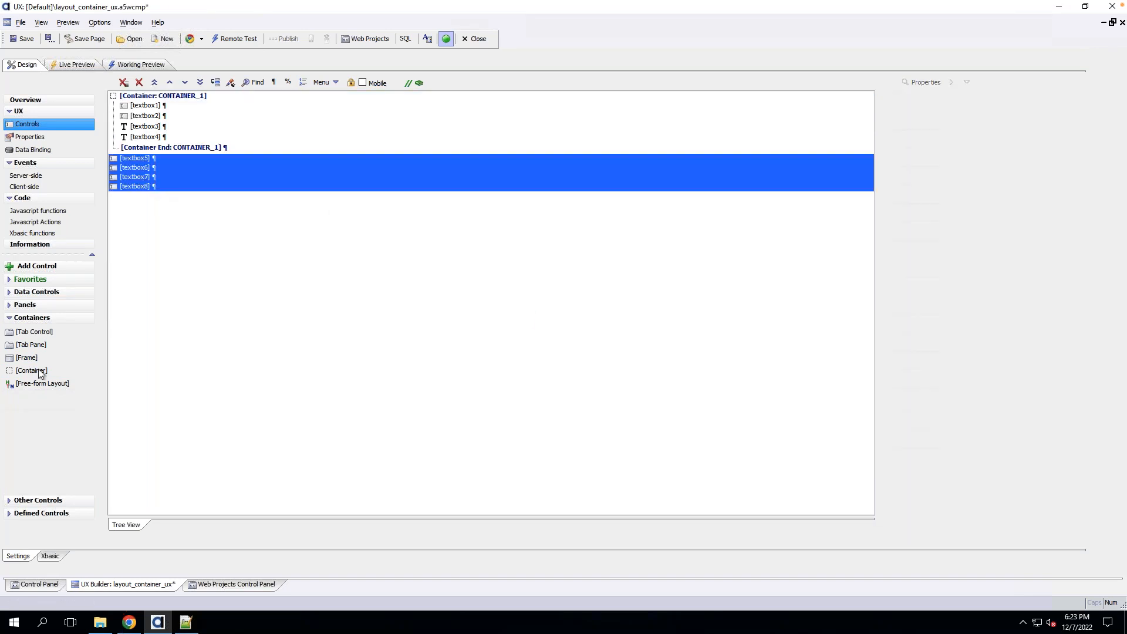
pyautogui.click(32, 370)
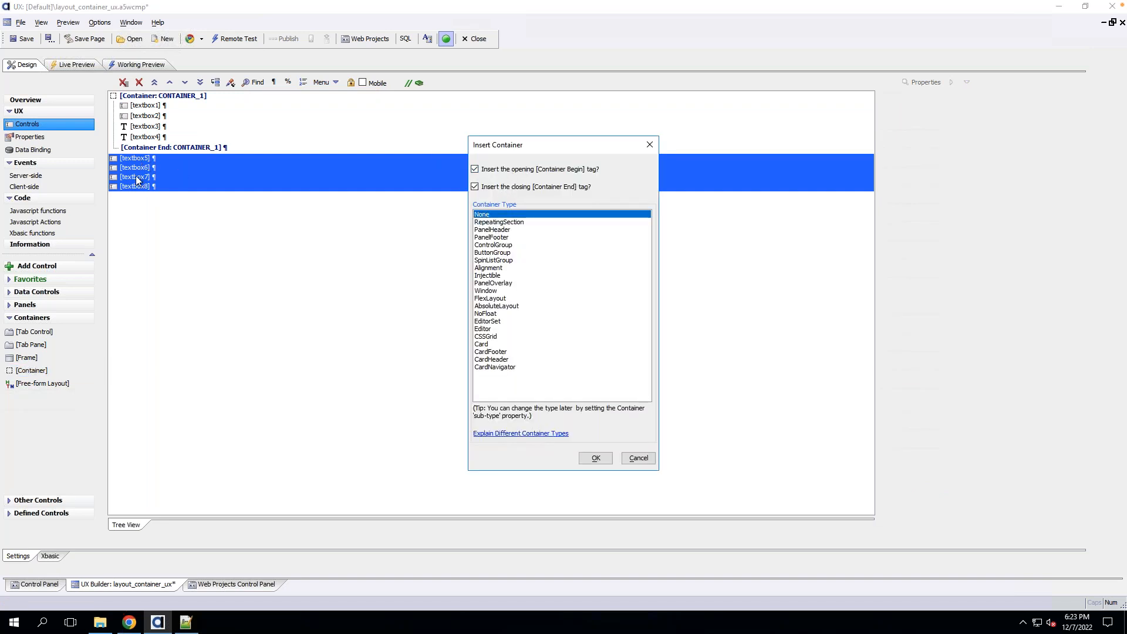
pyautogui.click(594, 460)
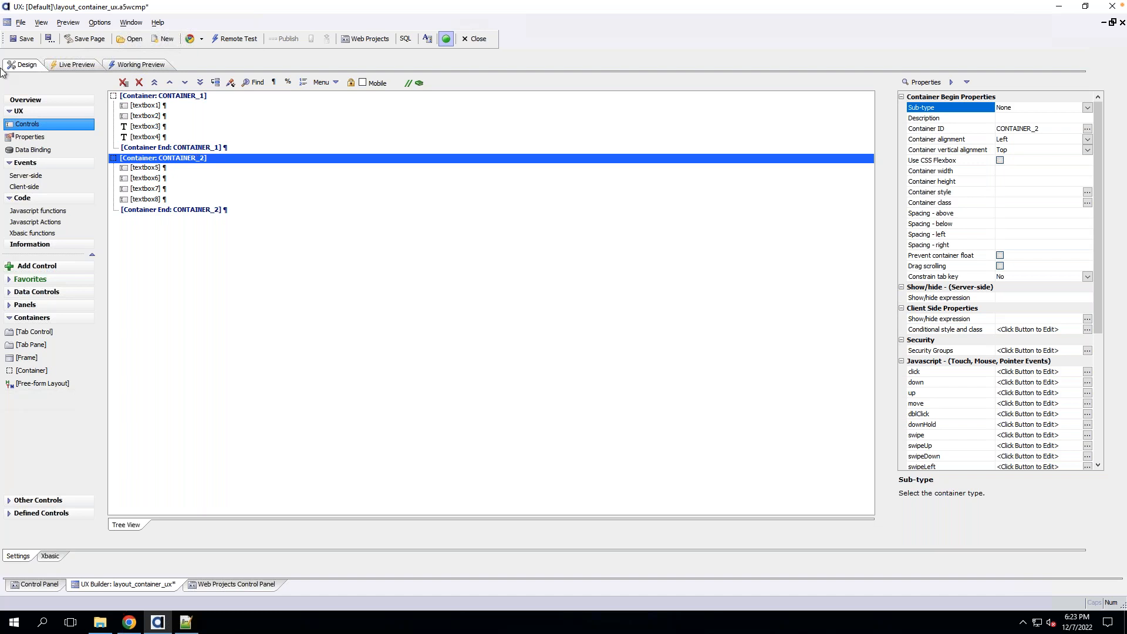
# Save the component and check how the two containers are laid out in the Working Preview.
pyautogui.click(23, 39)
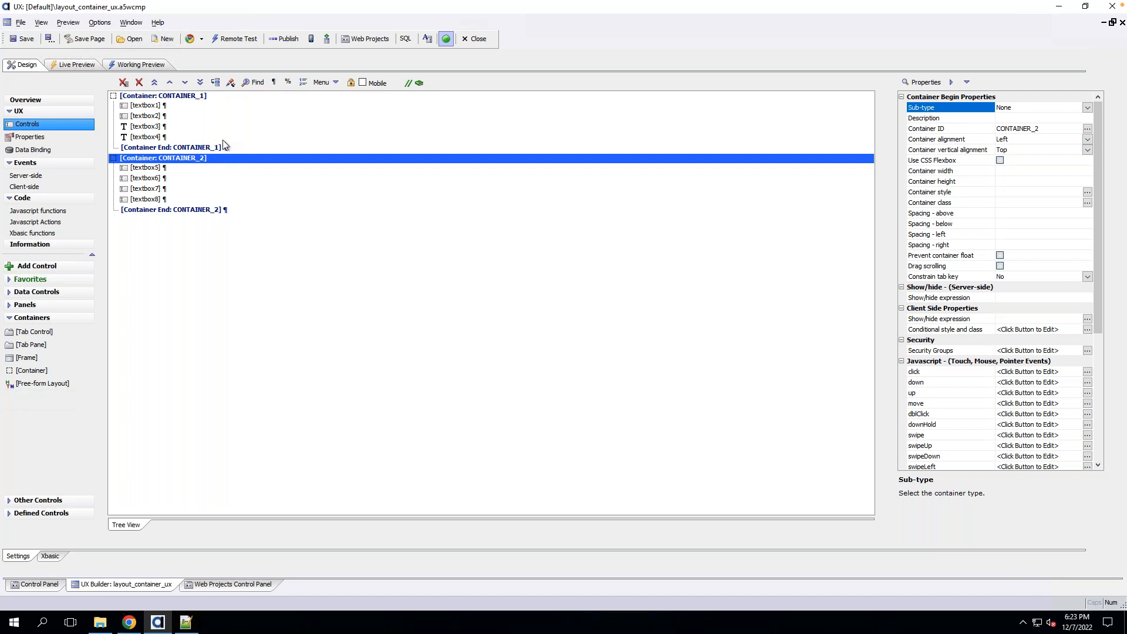
pyautogui.click(152, 65)
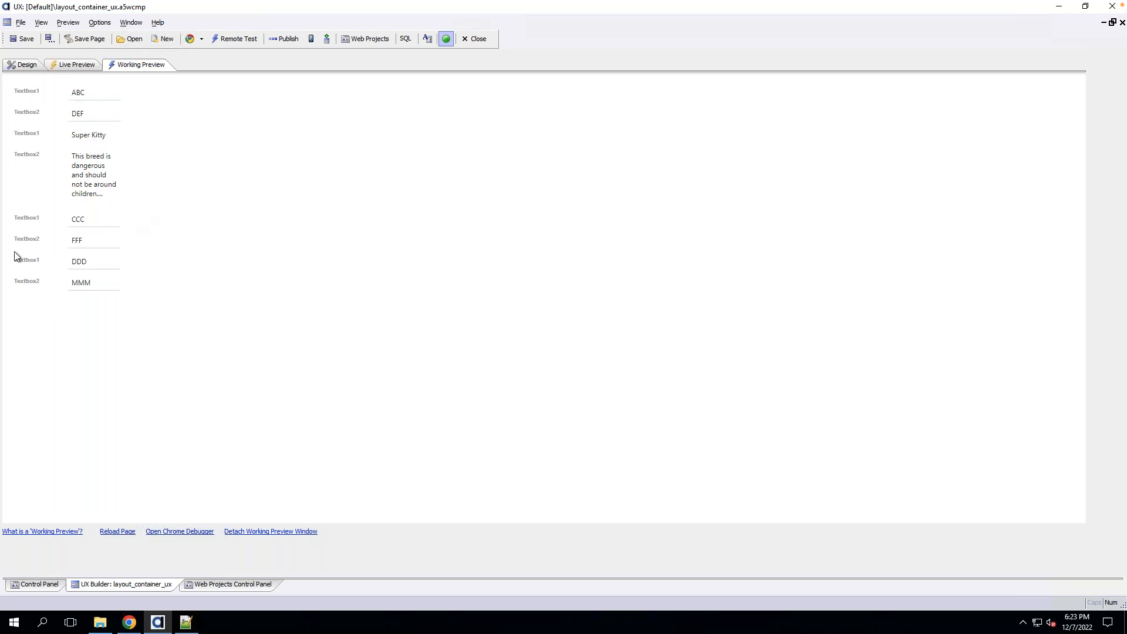
pyautogui.click(24, 65)
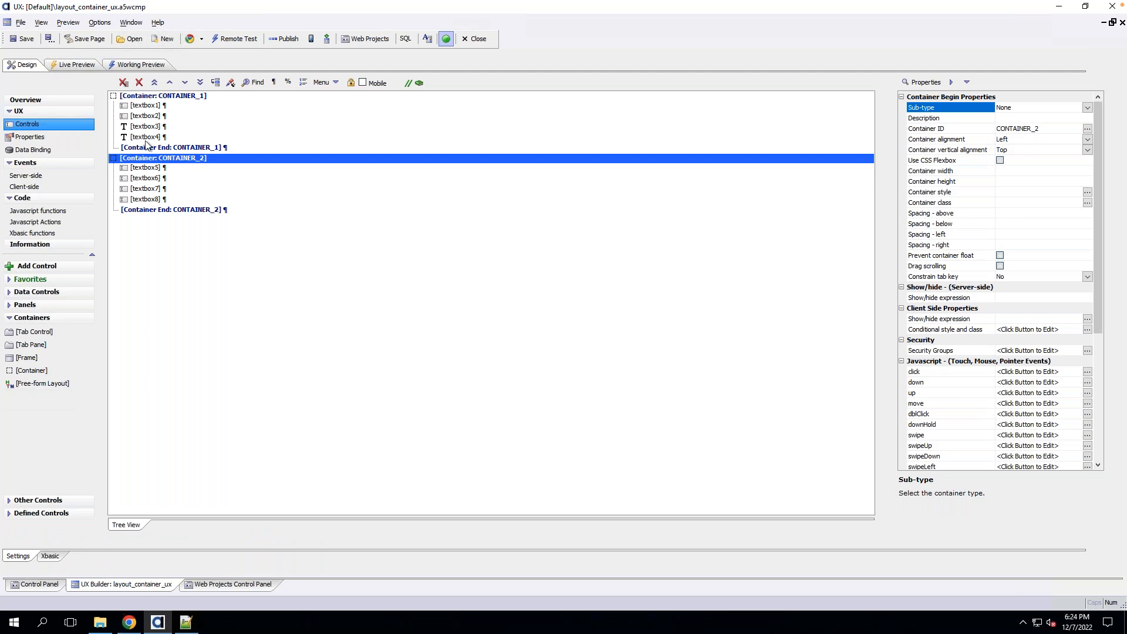
# Set the break on CONTAINER_1's end tag to None and check the two containers in the Working Preview.
pyautogui.click(209, 147)
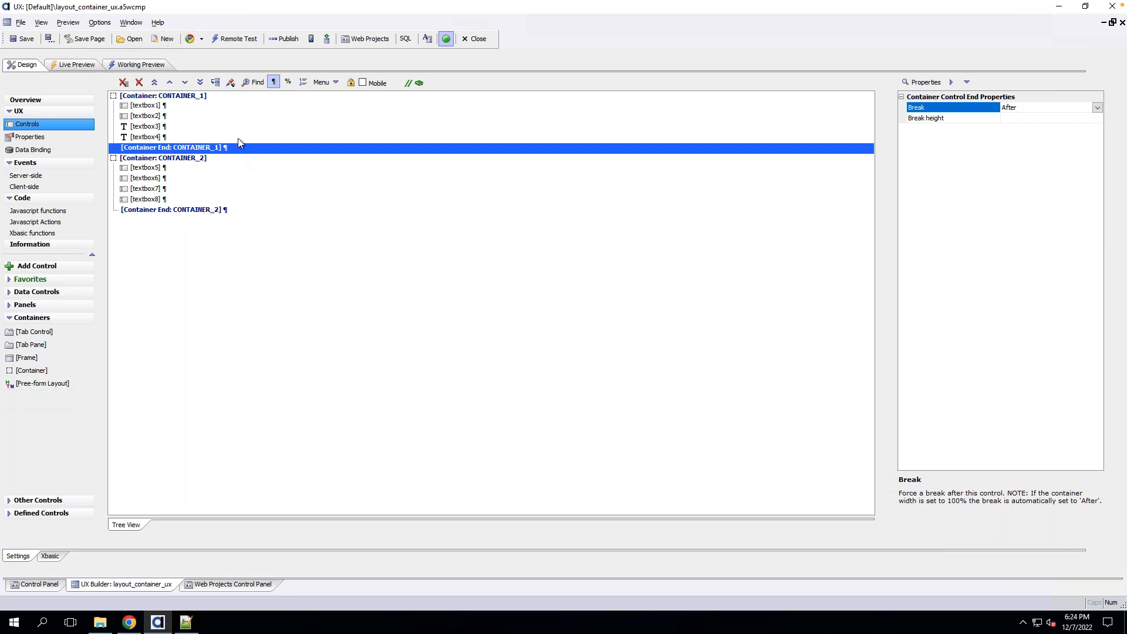
pyautogui.press('Return')
pyautogui.moveTo(194, 96); pyautogui.dragTo(192, 149)
pyautogui.click(192, 150)
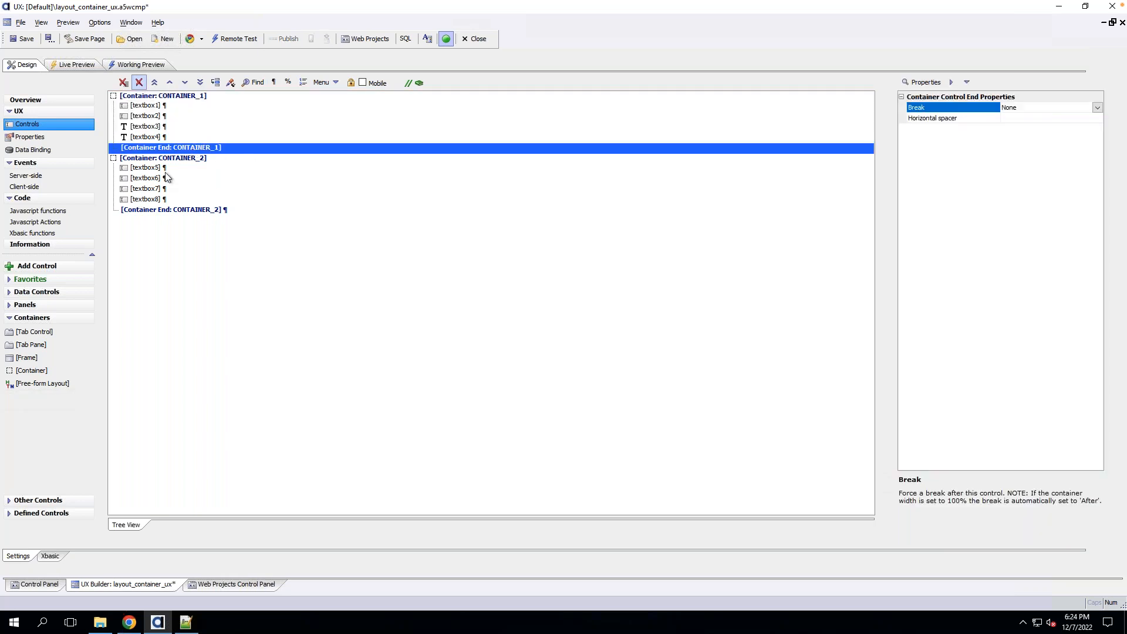
pyautogui.click(138, 65)
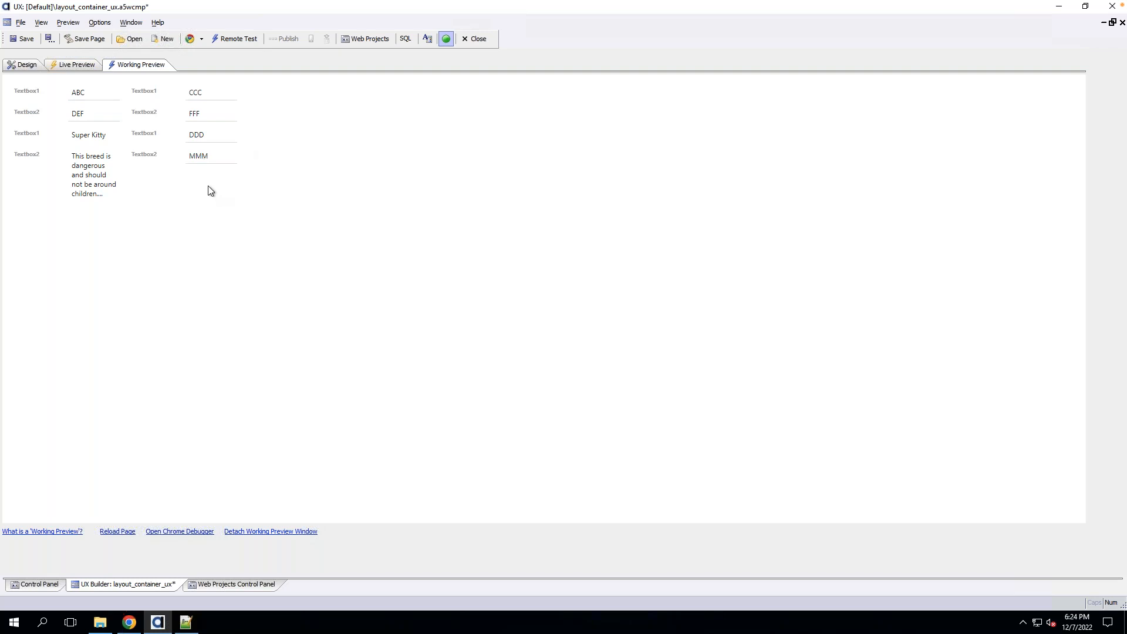
pyautogui.click(22, 65)
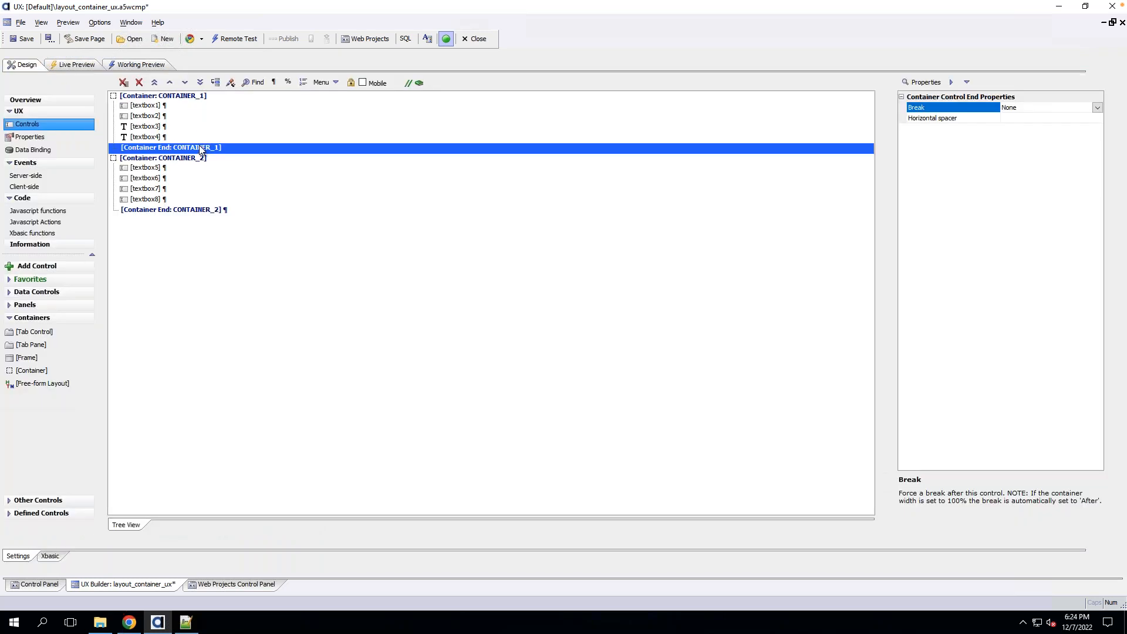
# Examine the break settings of the controls inside CONTAINER_1 and of both containers' end tags.
pyautogui.click(153, 106)
pyautogui.press('Down')
pyautogui.press('Down')
pyautogui.press('Down')
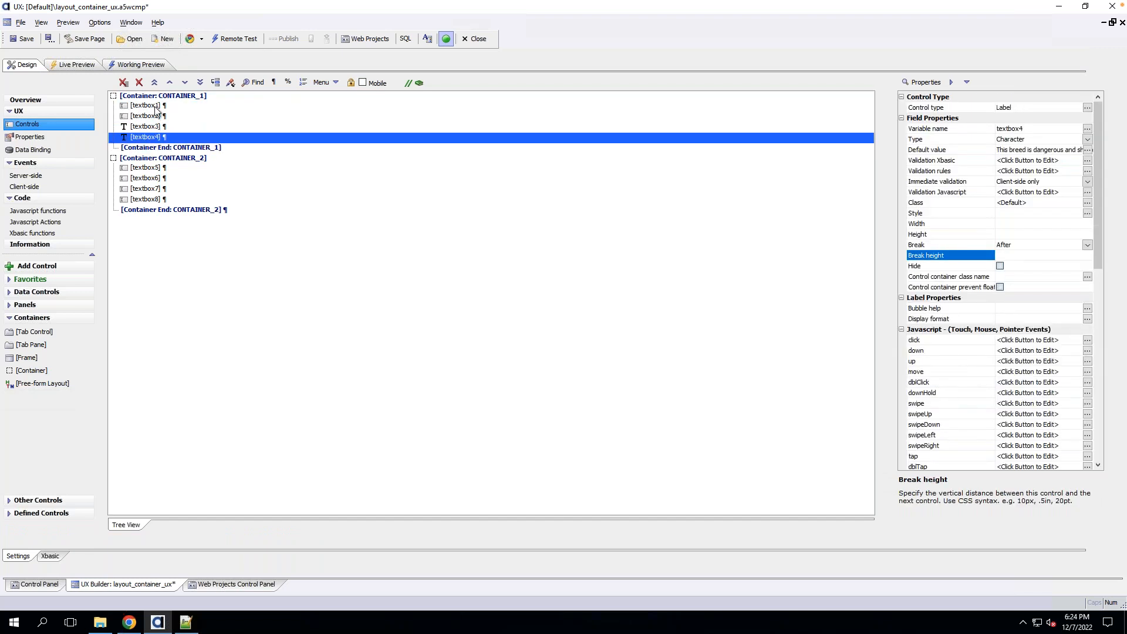
pyautogui.click(154, 107)
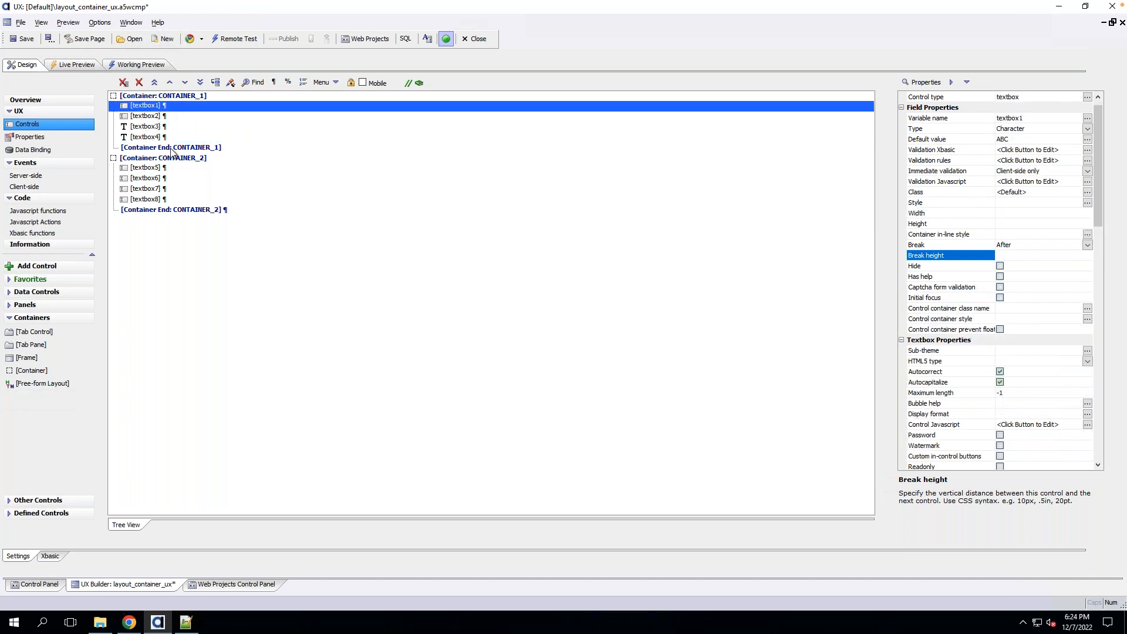
pyautogui.click(227, 150)
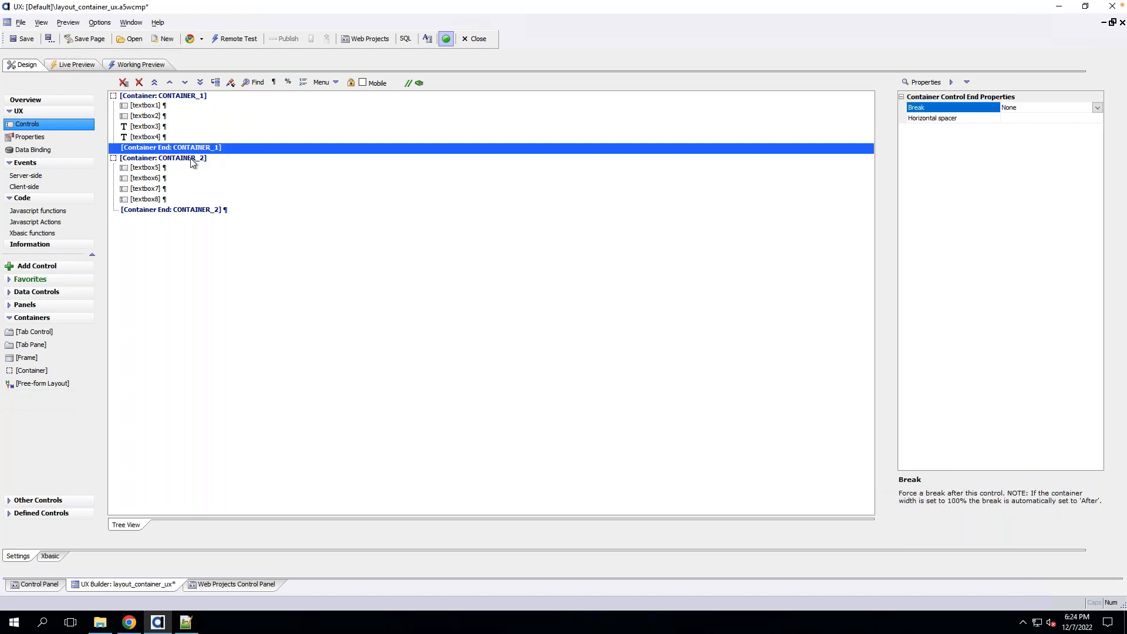
pyautogui.moveTo(186, 174); pyautogui.dragTo(185, 216)
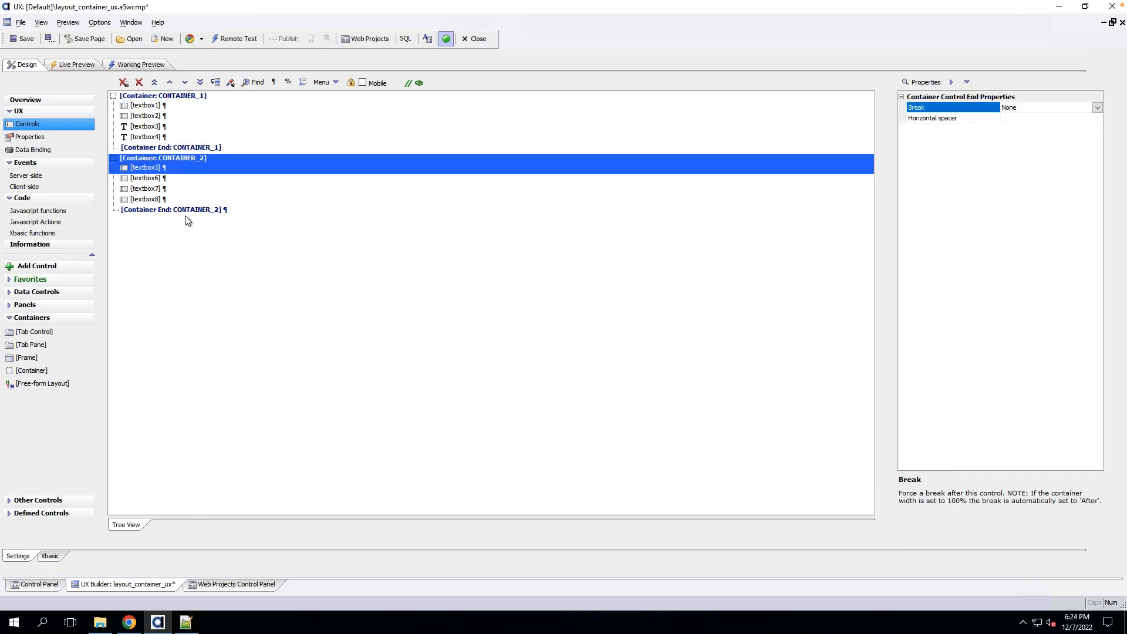
pyautogui.click(242, 246)
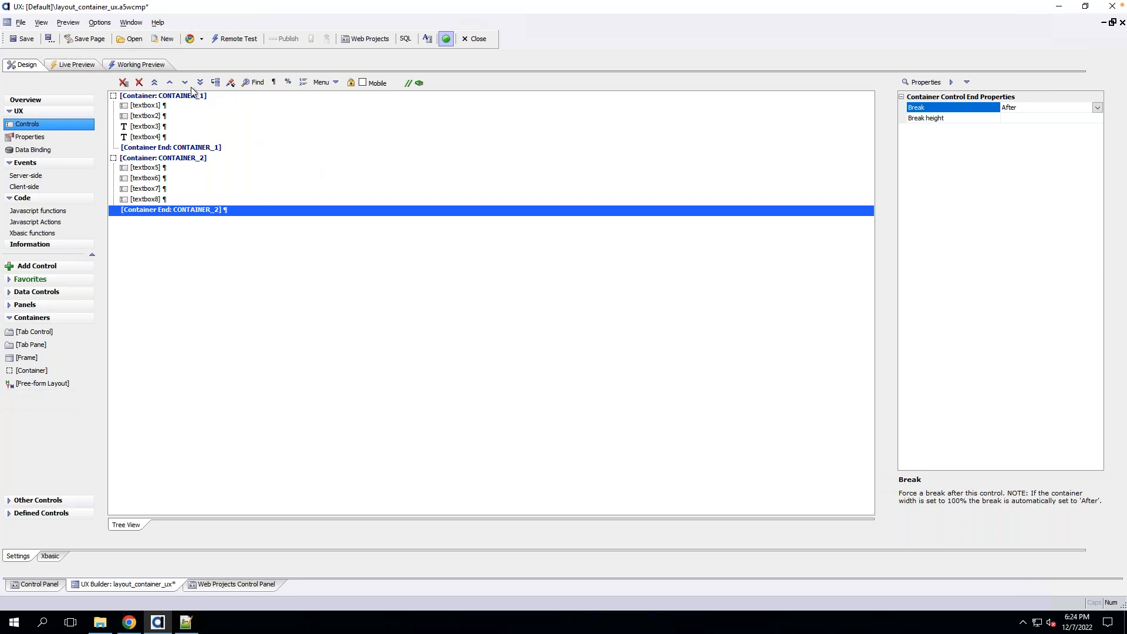
# Save the component and change CONTAINER_1's sub-type to Alignment.
pyautogui.click(33, 43)
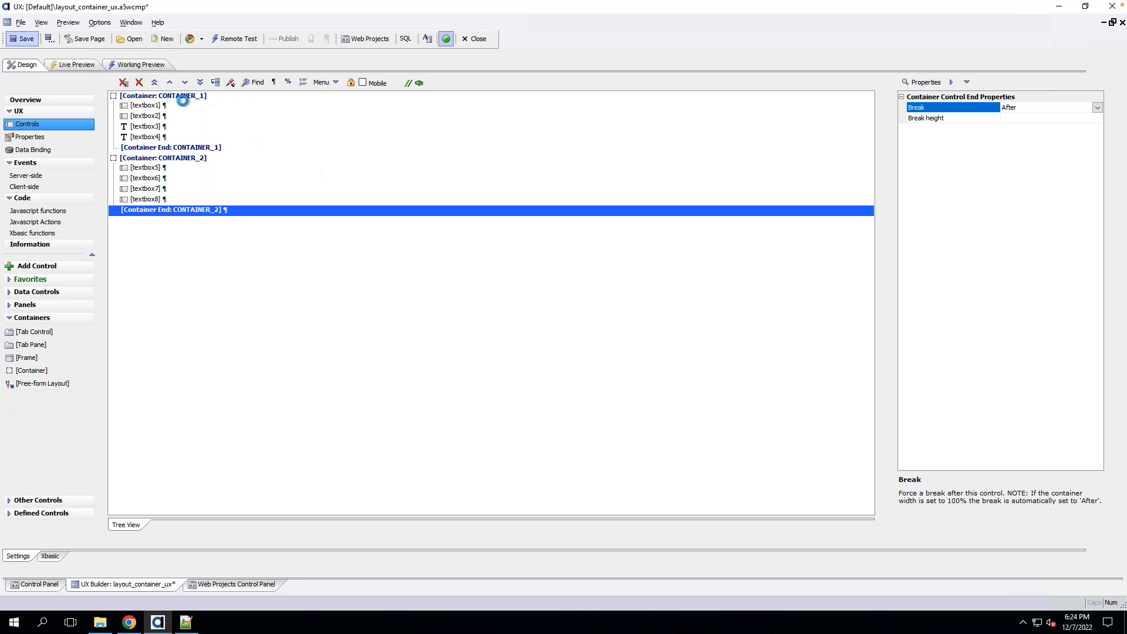
pyautogui.click(181, 97)
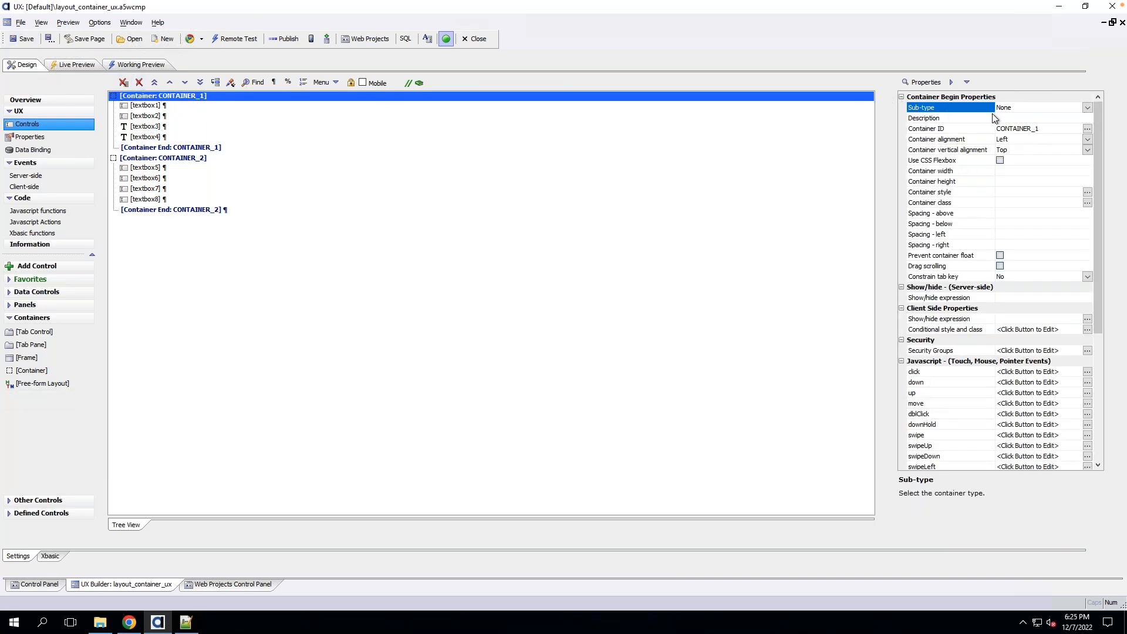
pyautogui.click(1088, 107)
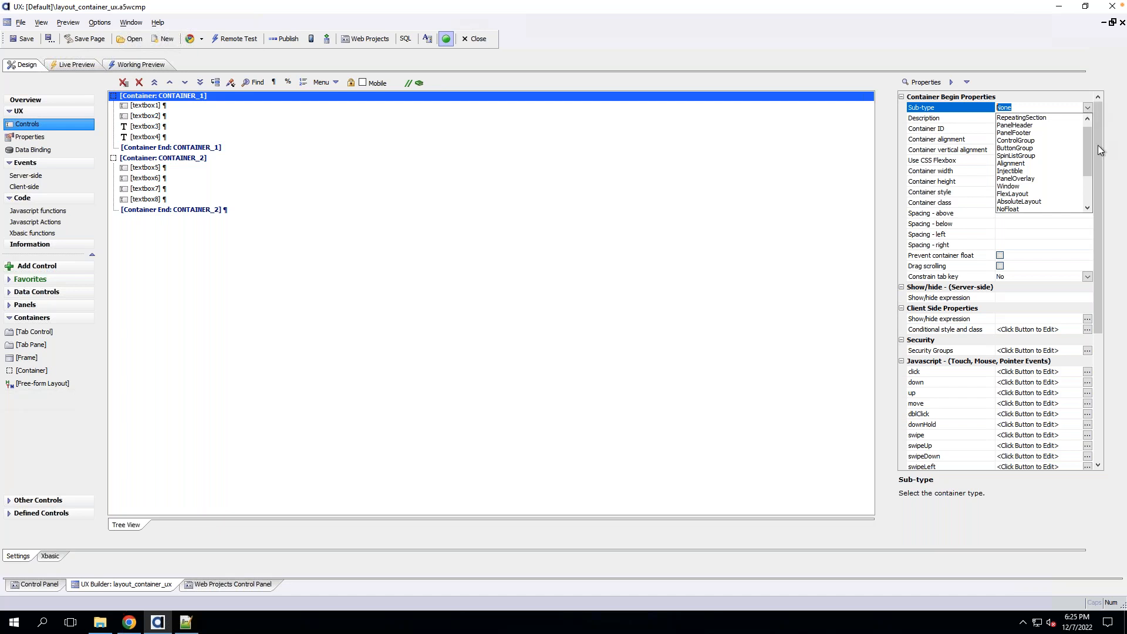
pyautogui.moveTo(1086, 147)
pyautogui.mouseDown()
pyautogui.moveTo(1084, 194)
pyautogui.moveTo(1084, 130)
pyautogui.mouseUp()
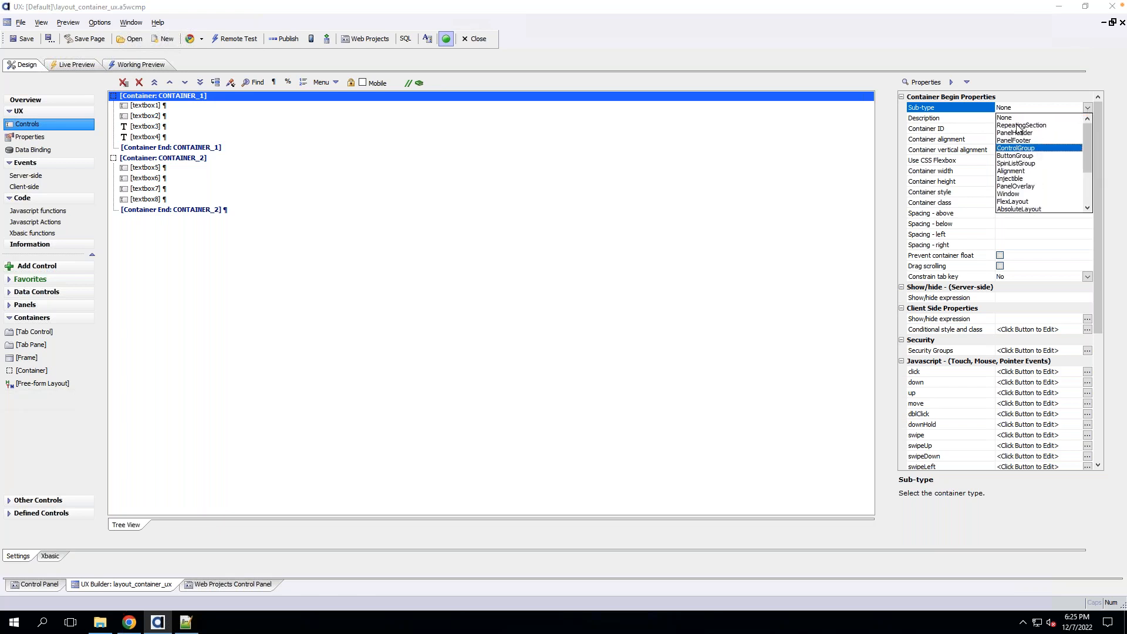
pyautogui.click(1015, 171)
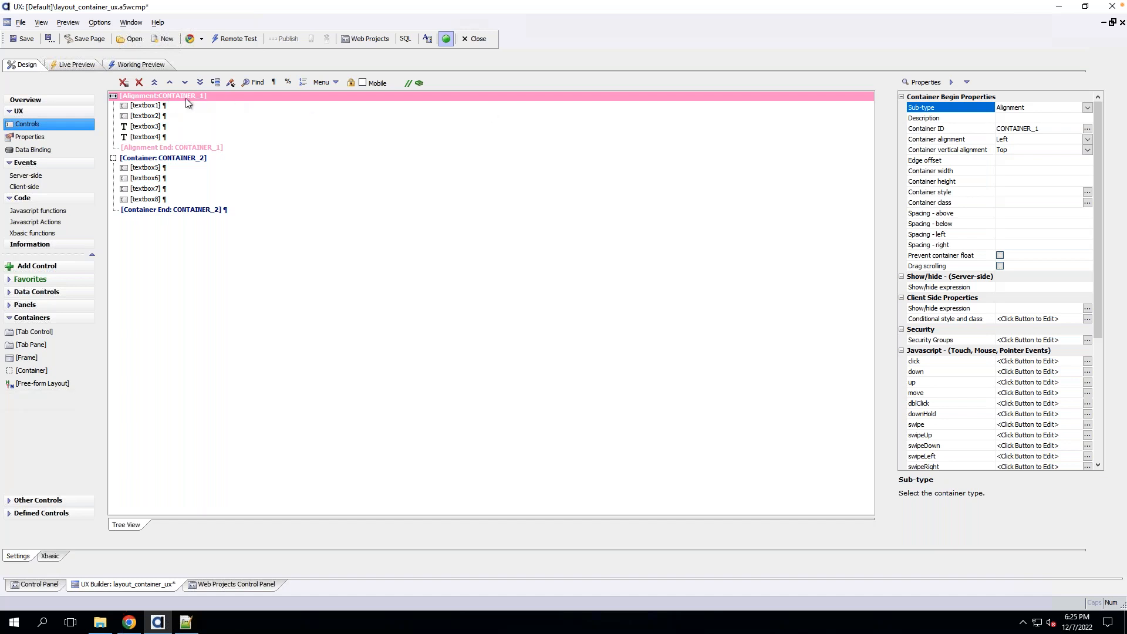
# Set CONTAINER_1's container width to 200px and its container height to 20ppx.
pyautogui.click(1011, 174)
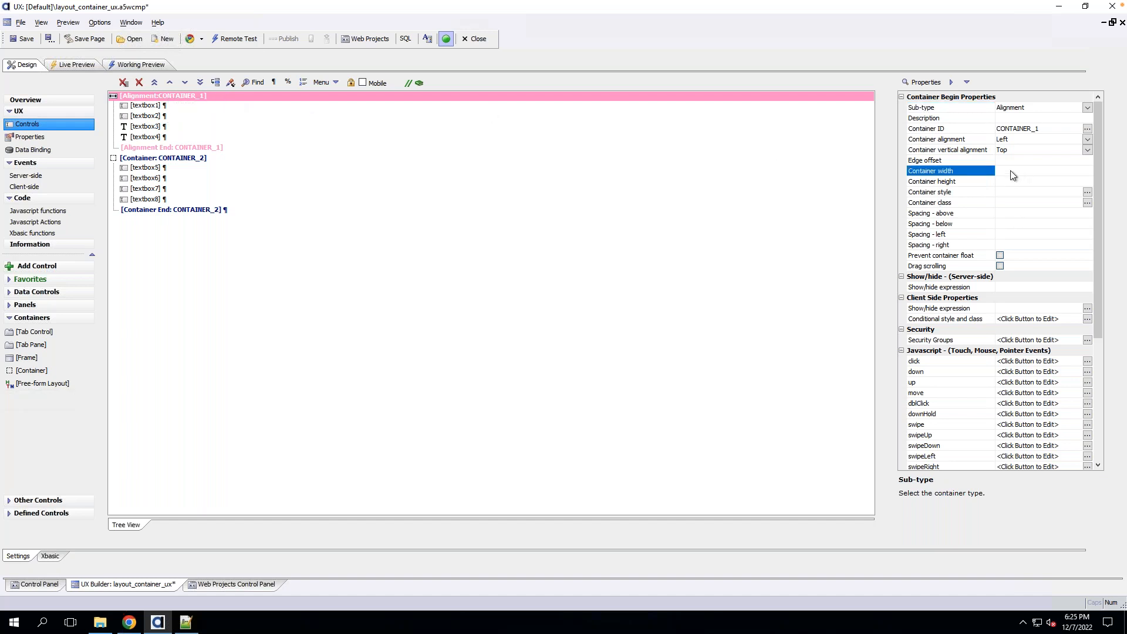
pyautogui.write('200px')
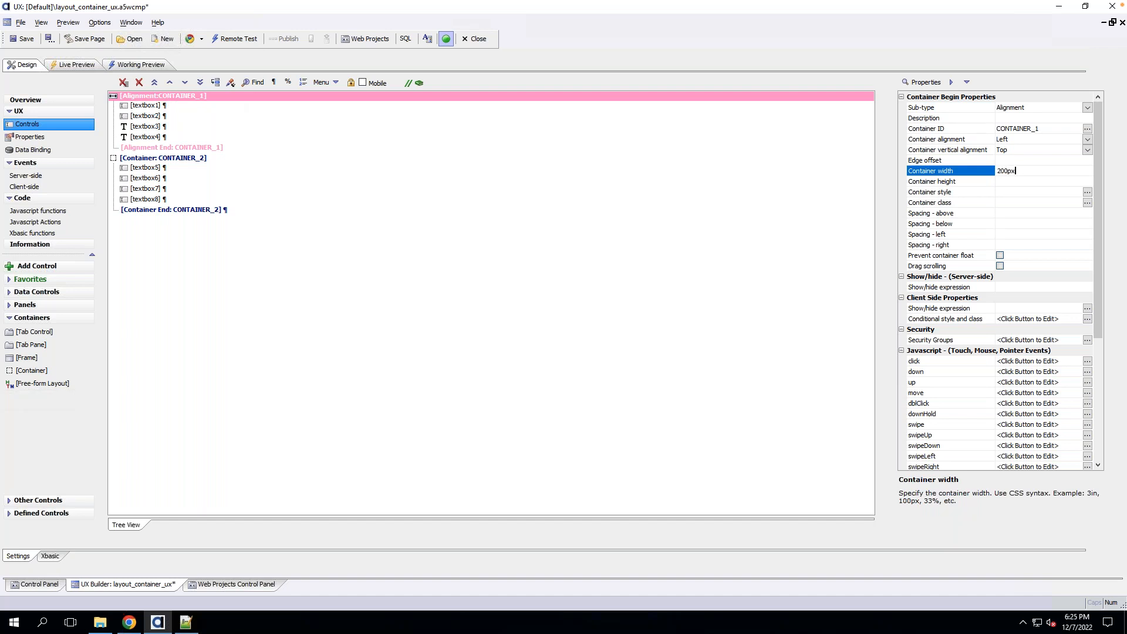
pyautogui.press('Return')
pyautogui.write('20ppx')
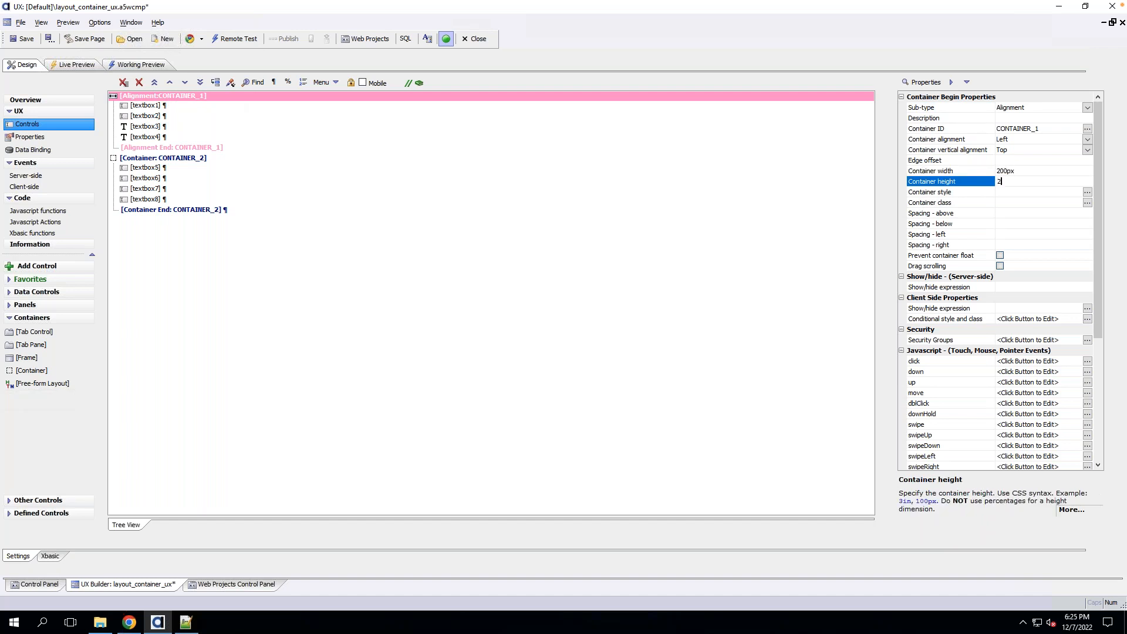
pyautogui.press('Return')
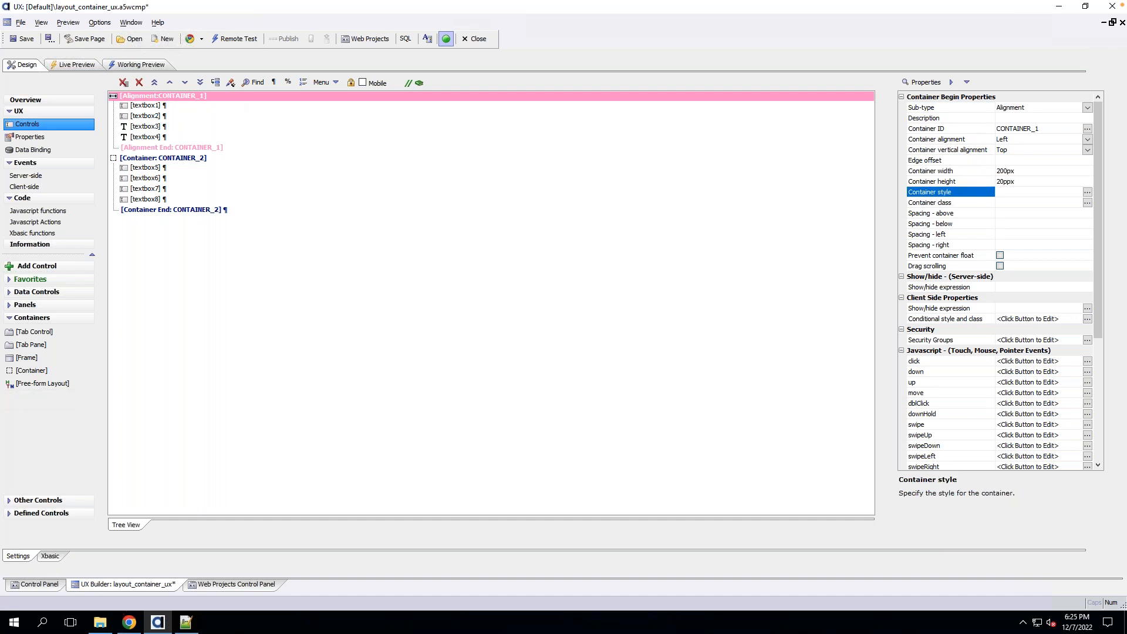
# Set CONTAINER_1's container height to 200px, save the component and check the layout in the Working Preview.
pyautogui.click(1017, 181)
pyautogui.write('200px')
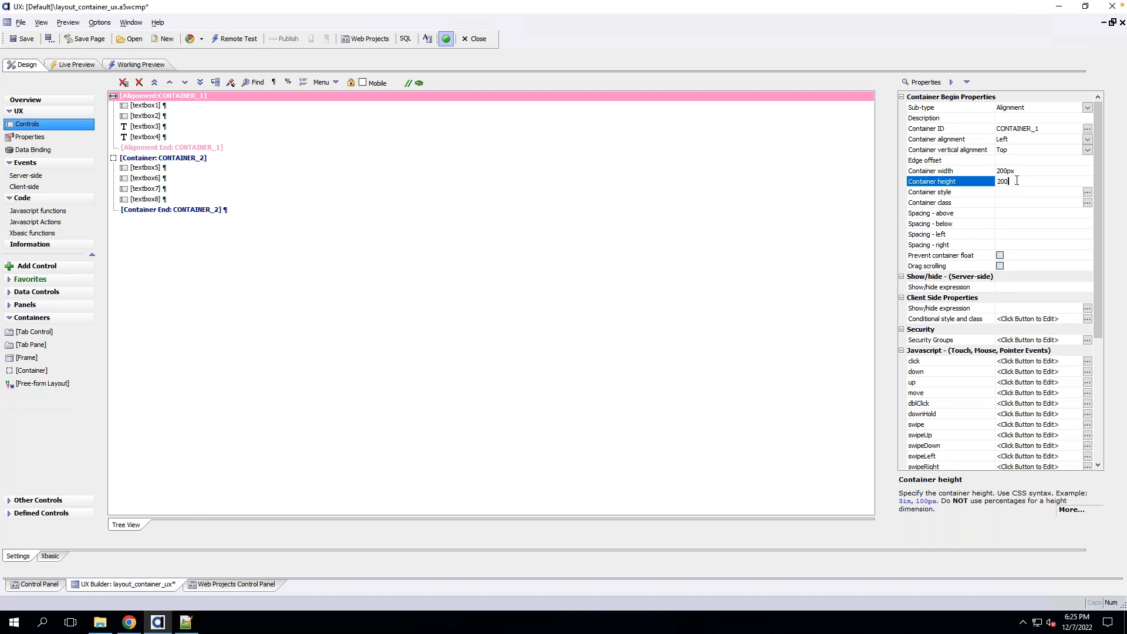
pyautogui.press('Return')
pyautogui.click(23, 39)
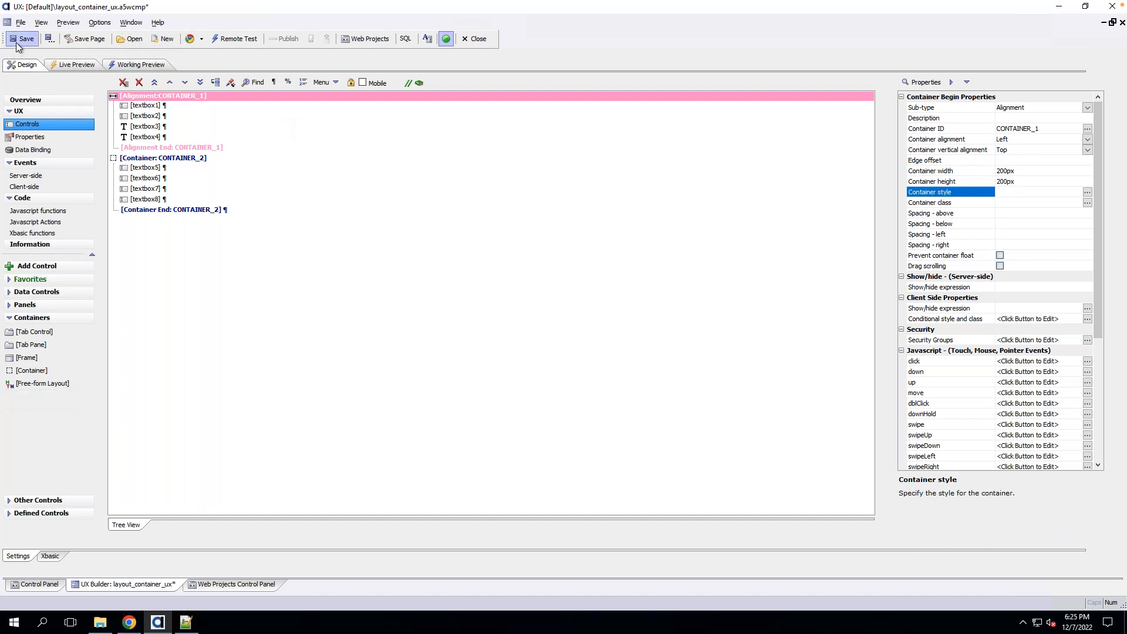
pyautogui.click(129, 65)
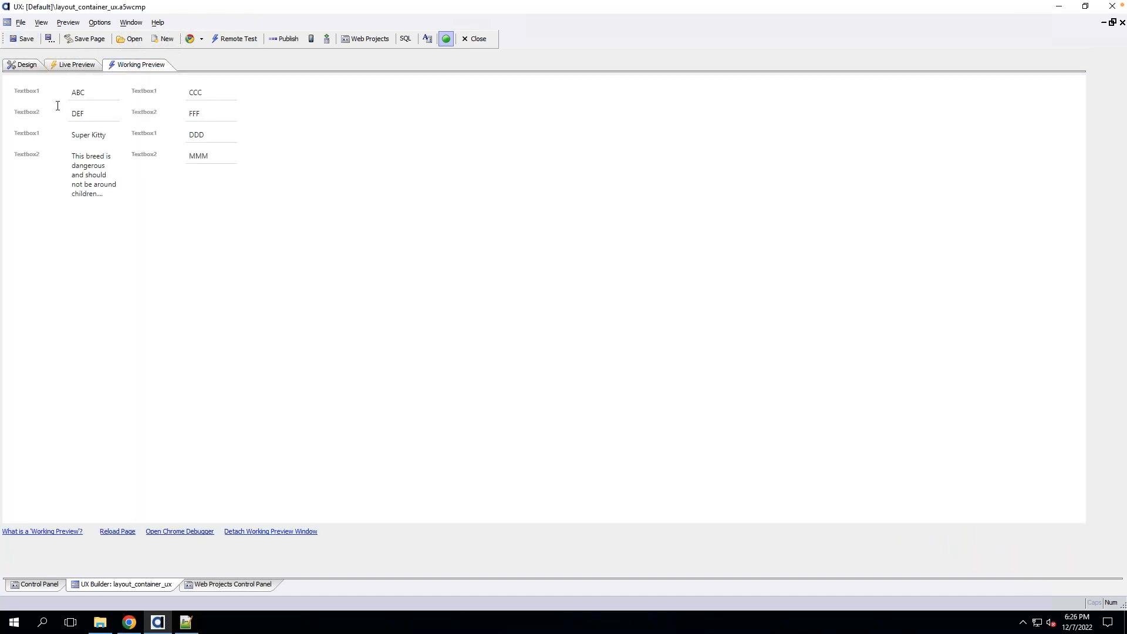
# Set CONTAINER_1's container width and container height to 400px each, save, and check the result in the Working Preview.
pyautogui.click(27, 66)
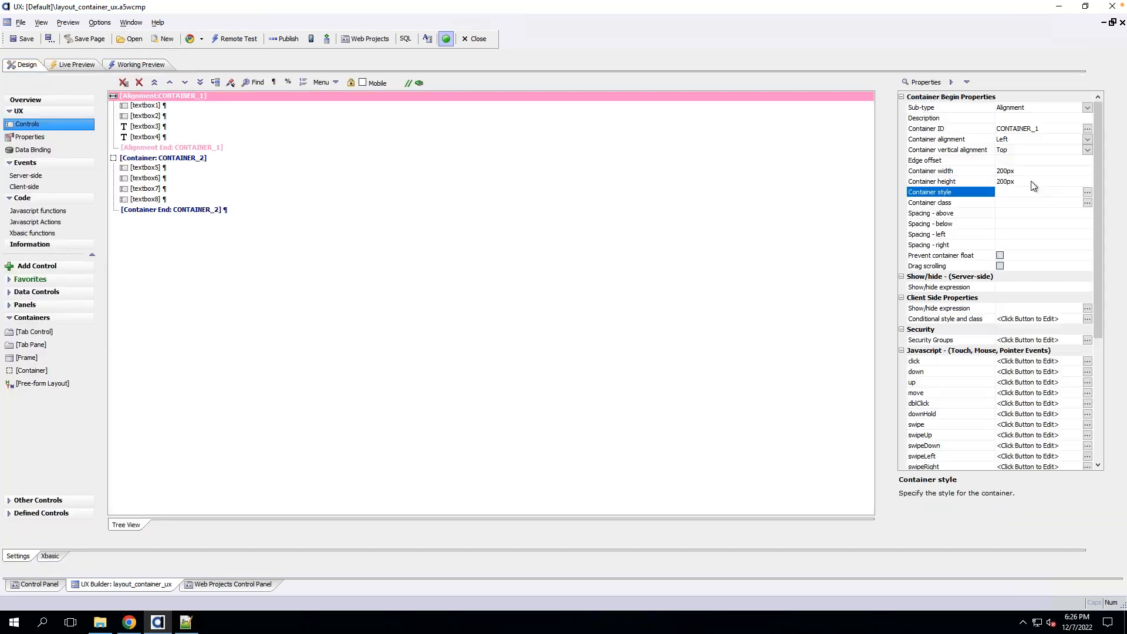
pyautogui.click(1035, 173)
pyautogui.write('400px')
pyautogui.press('Return')
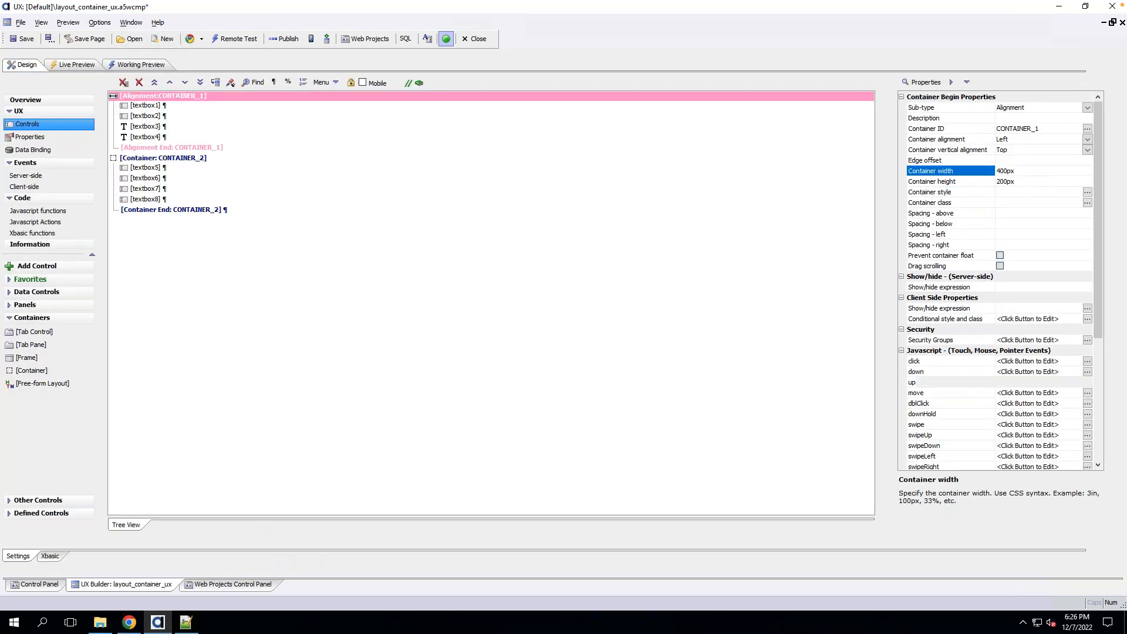
pyautogui.press('Down')
pyautogui.press('Return')
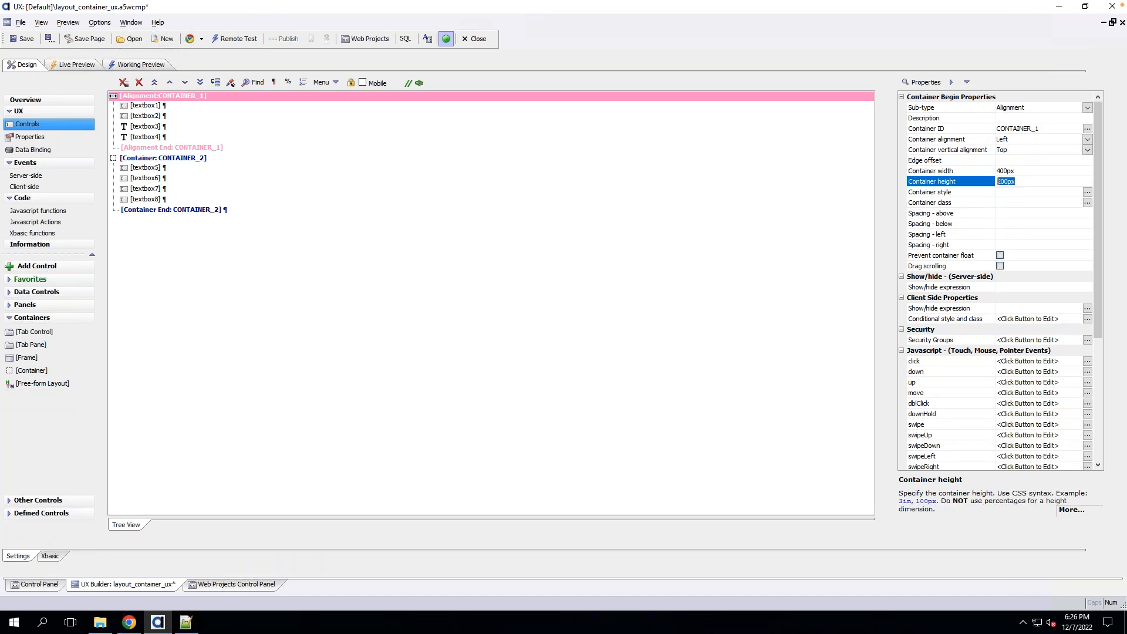
pyautogui.write('400p')
pyautogui.press('Return')
pyautogui.press('Down')
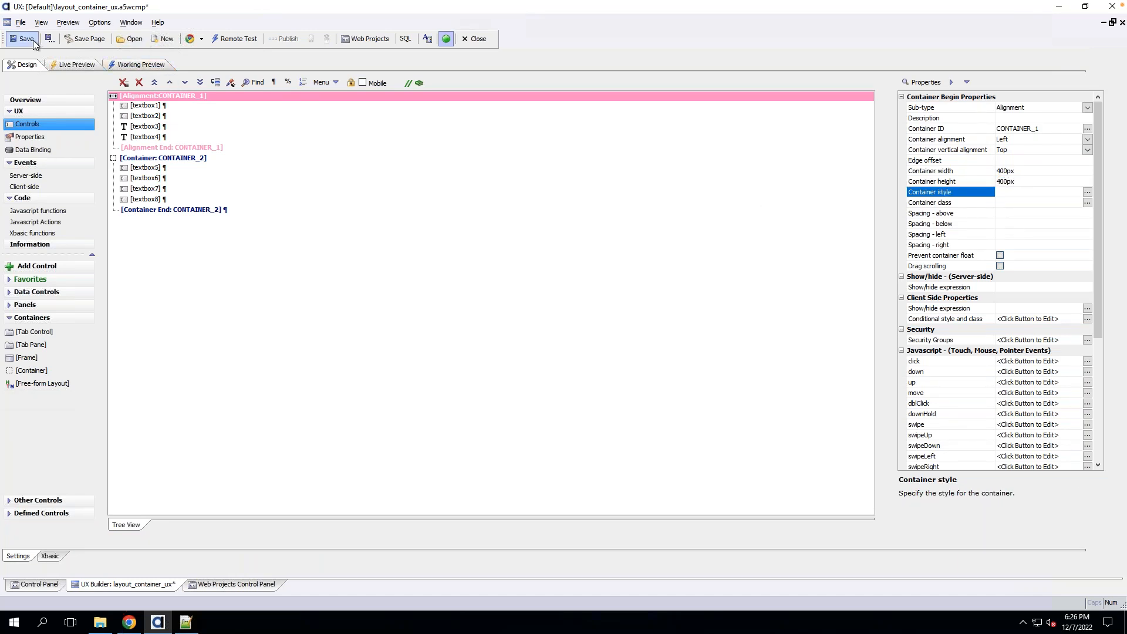
pyautogui.click(147, 65)
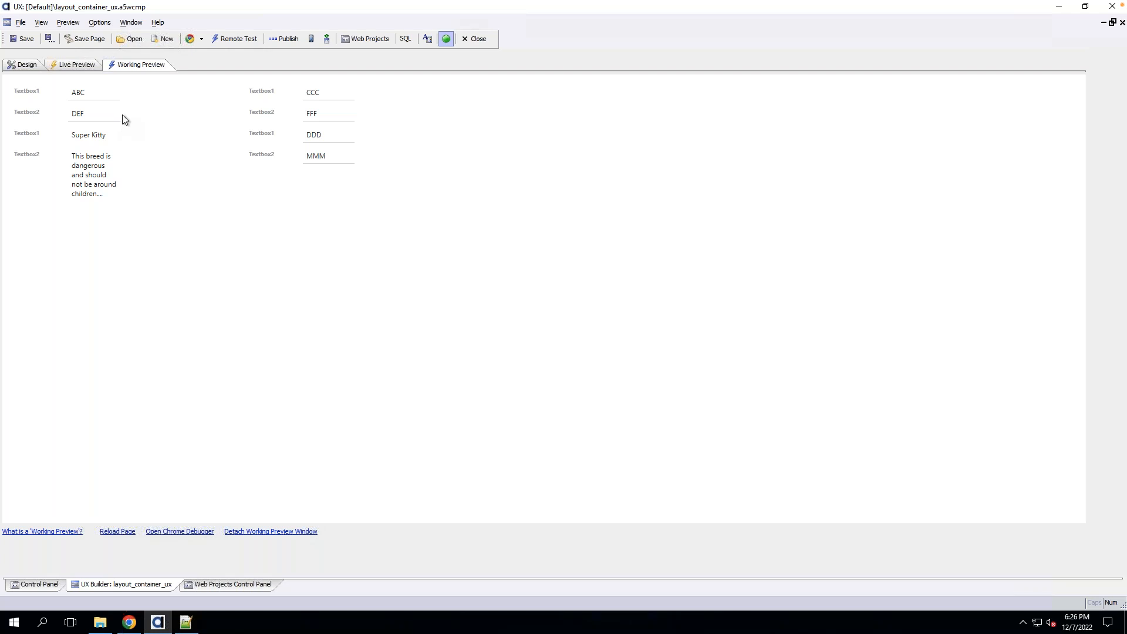
# Set CONTAINER_1's container alignment to Right and check the result in the Working Preview.
pyautogui.click(21, 67)
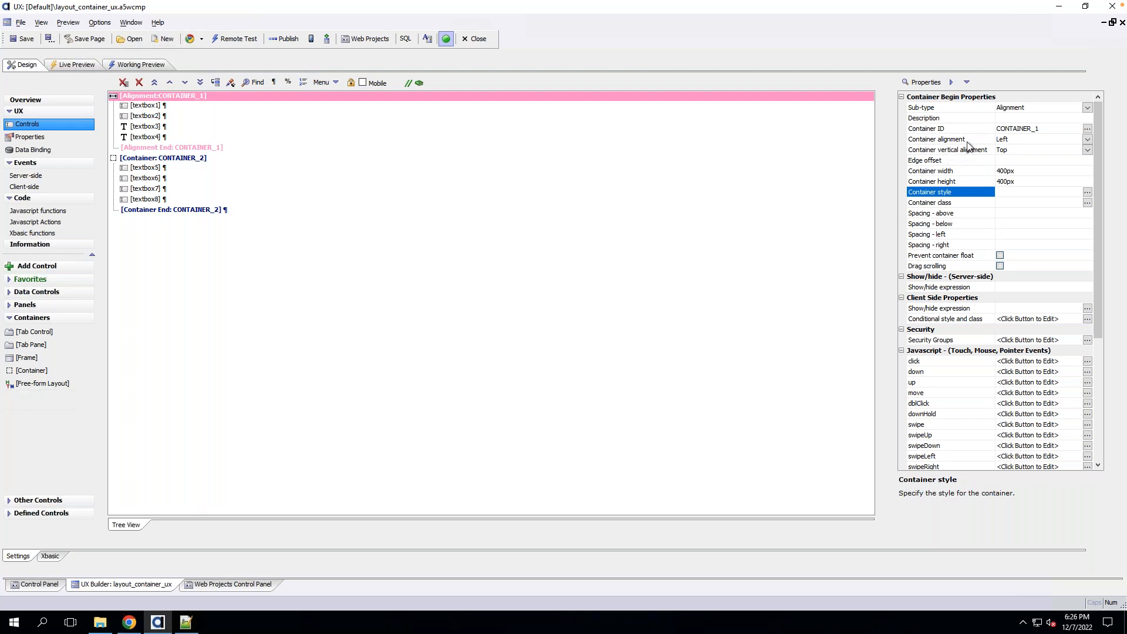
pyautogui.click(1087, 140)
pyautogui.click(1017, 166)
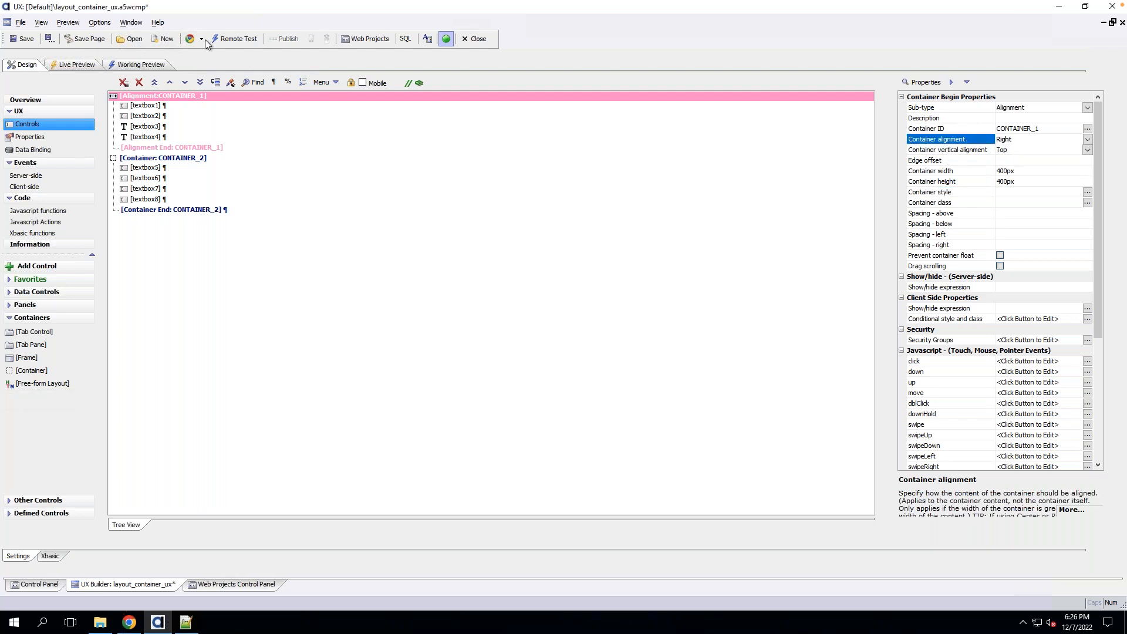
pyautogui.click(139, 64)
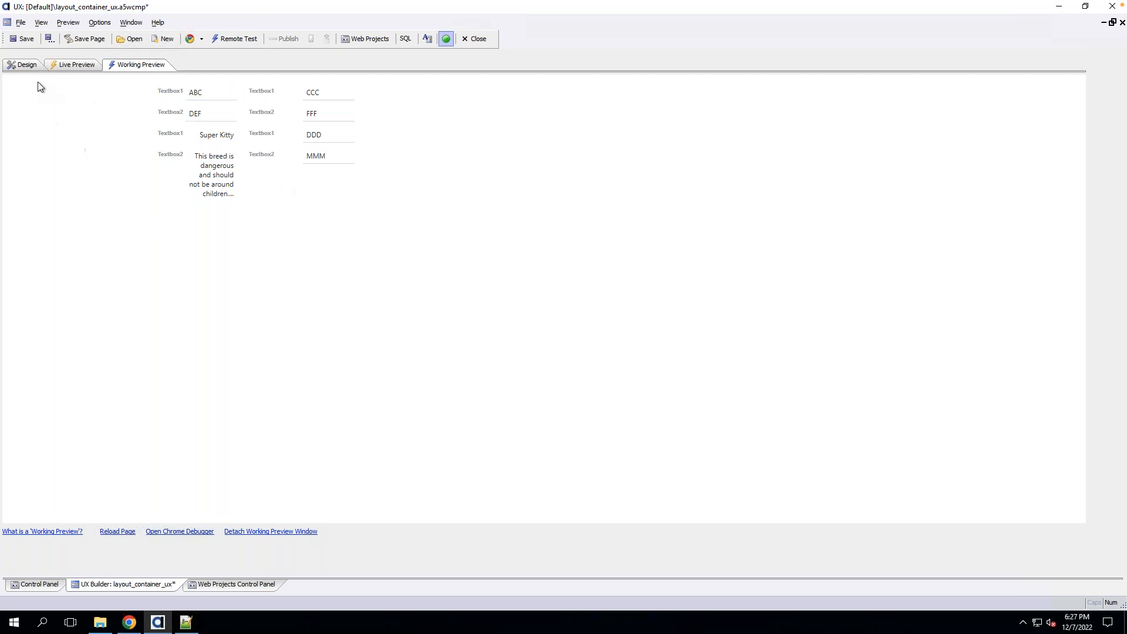
# Set CONTAINER_1's container alignment to Center and its vertical alignment to Middle, and render the Working Preview.
pyautogui.click(26, 66)
pyautogui.click(1079, 142)
pyautogui.click(1024, 164)
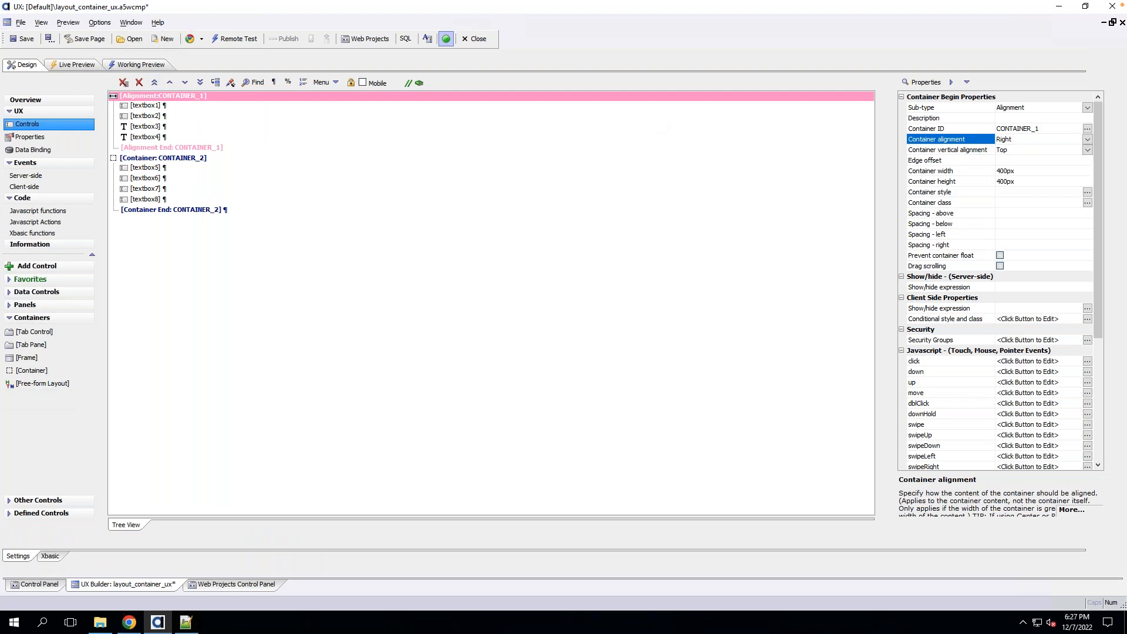
pyautogui.click(960, 151)
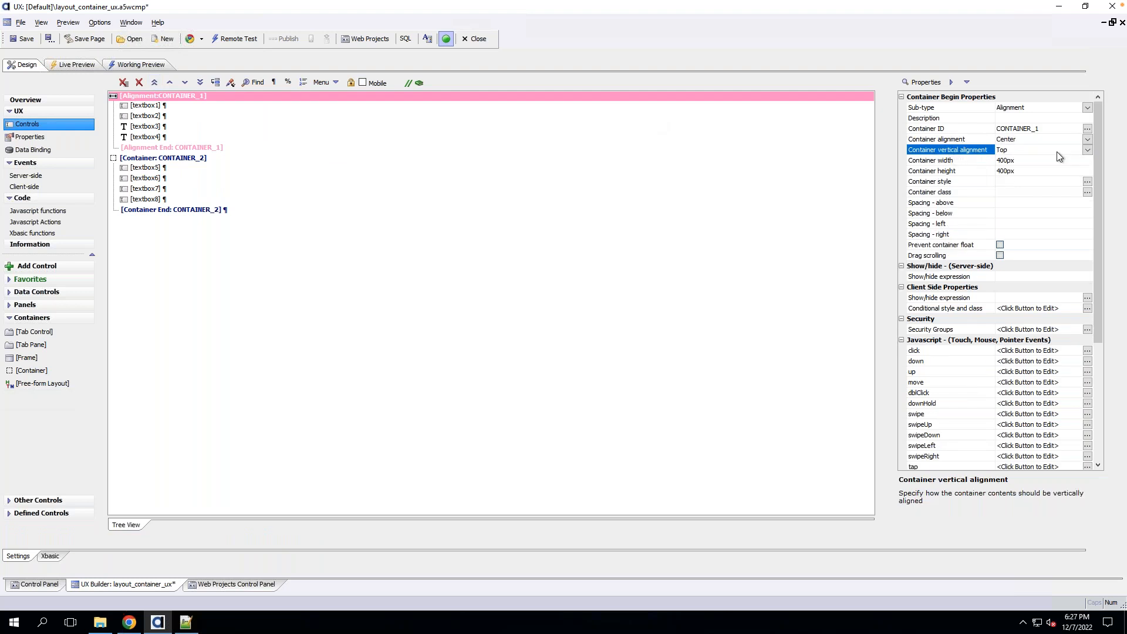
pyautogui.click(1088, 150)
pyautogui.click(1009, 166)
pyautogui.click(127, 64)
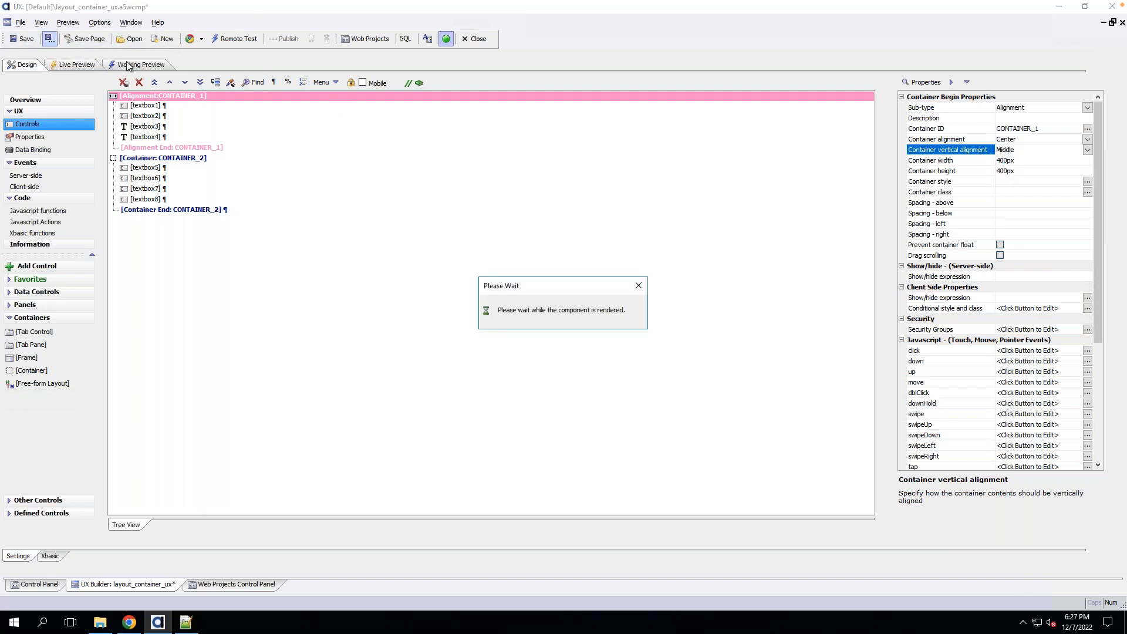
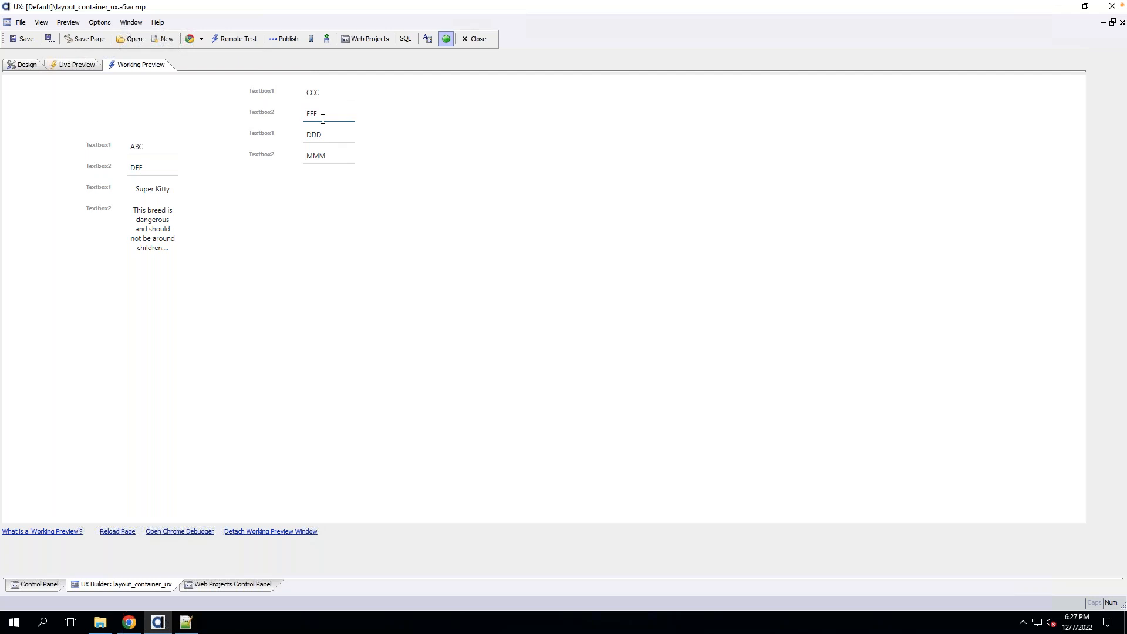
# Return to the design and examine the sub-types available for CONTAINER_1, such as FlexLayout.
pyautogui.click(28, 64)
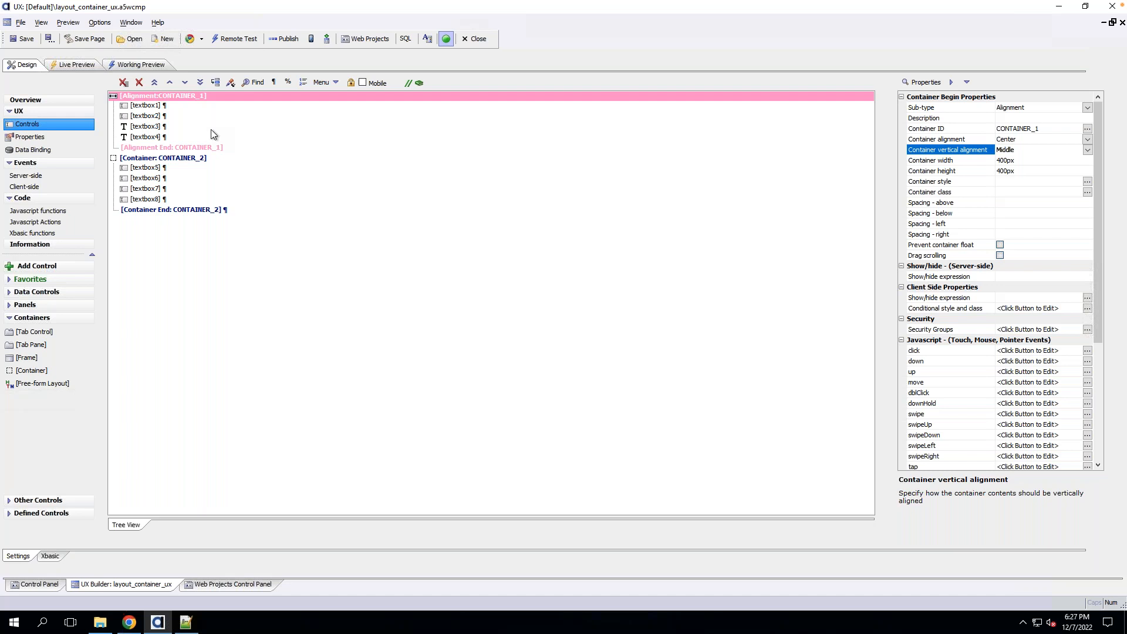
pyautogui.click(1087, 109)
pyautogui.click(941, 108)
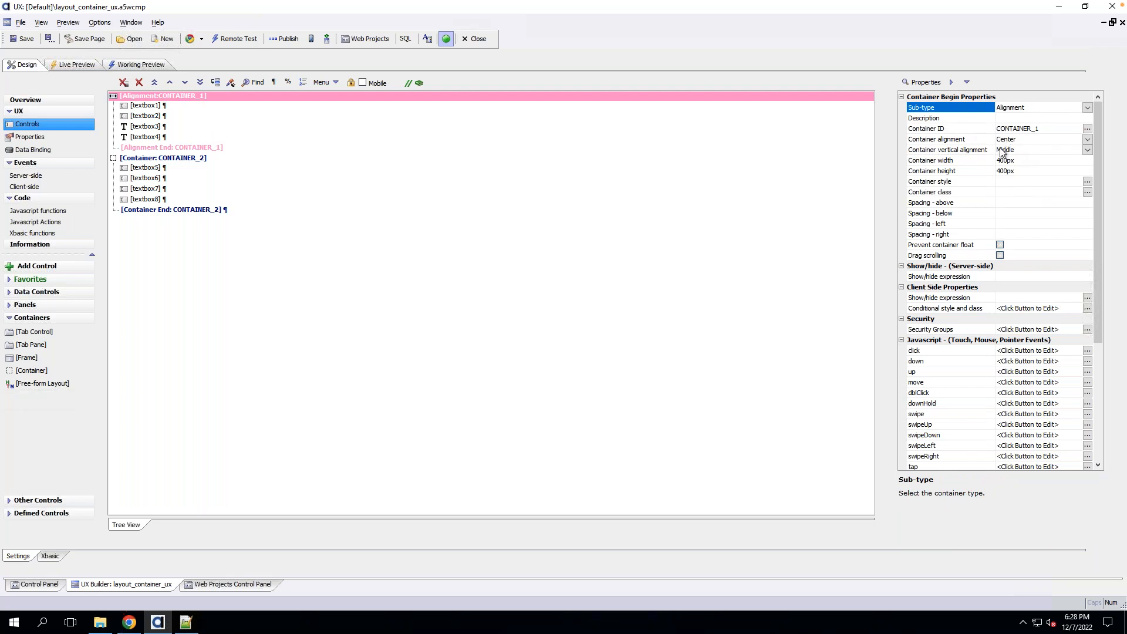
pyautogui.click(1088, 109)
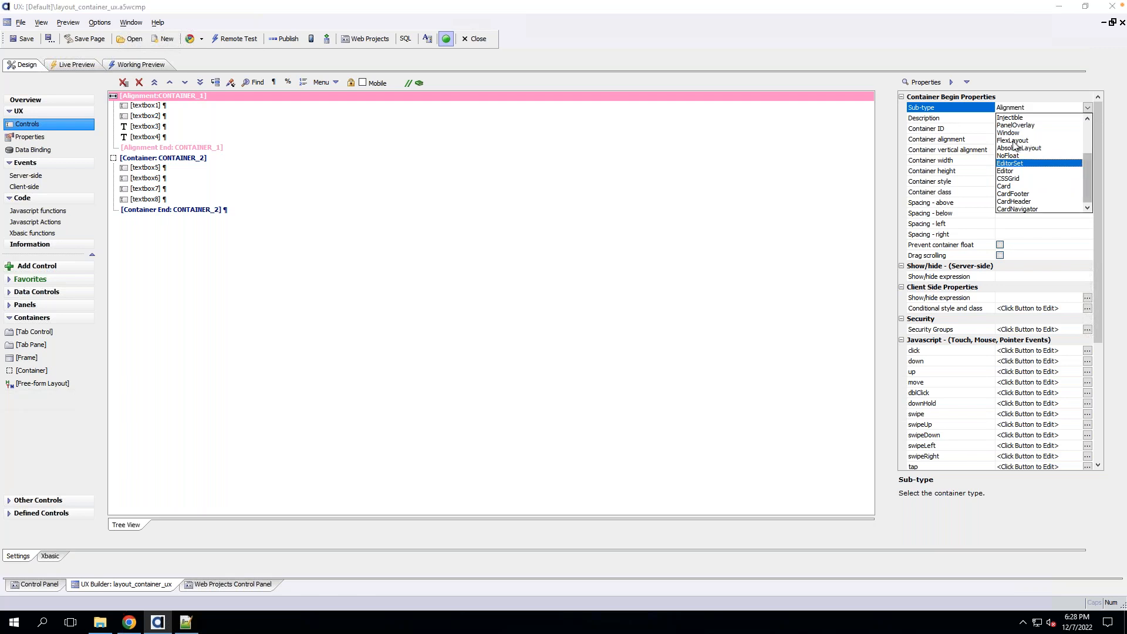
# Switch to Chrome and open a new browser tab.
pyautogui.click(130, 621)
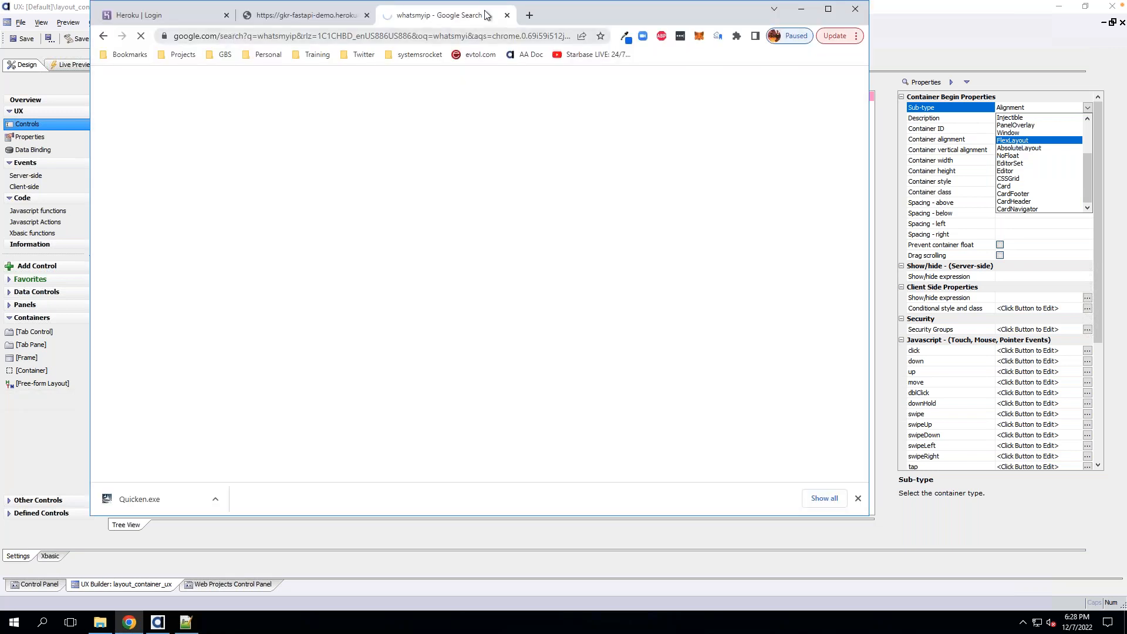
pyautogui.hotkey('ctrl', 't')
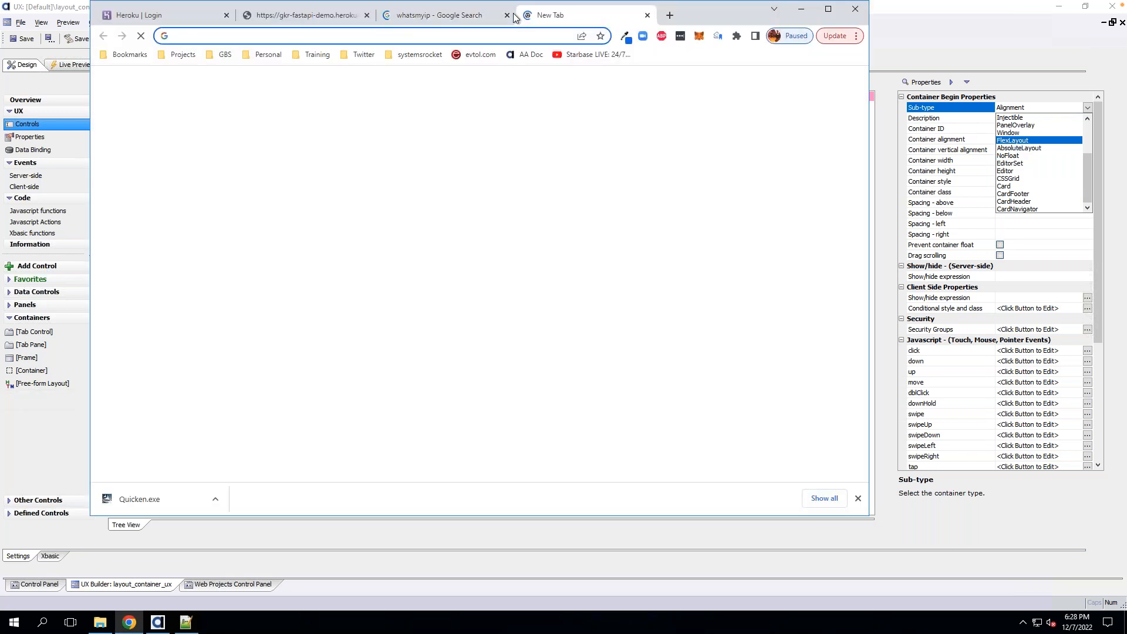
pyautogui.write('fexl')
pyautogui.press('BackSpace')
pyautogui.press('BackSpace')
pyautogui.press('BackSpace')
pyautogui.press('BackSpace')
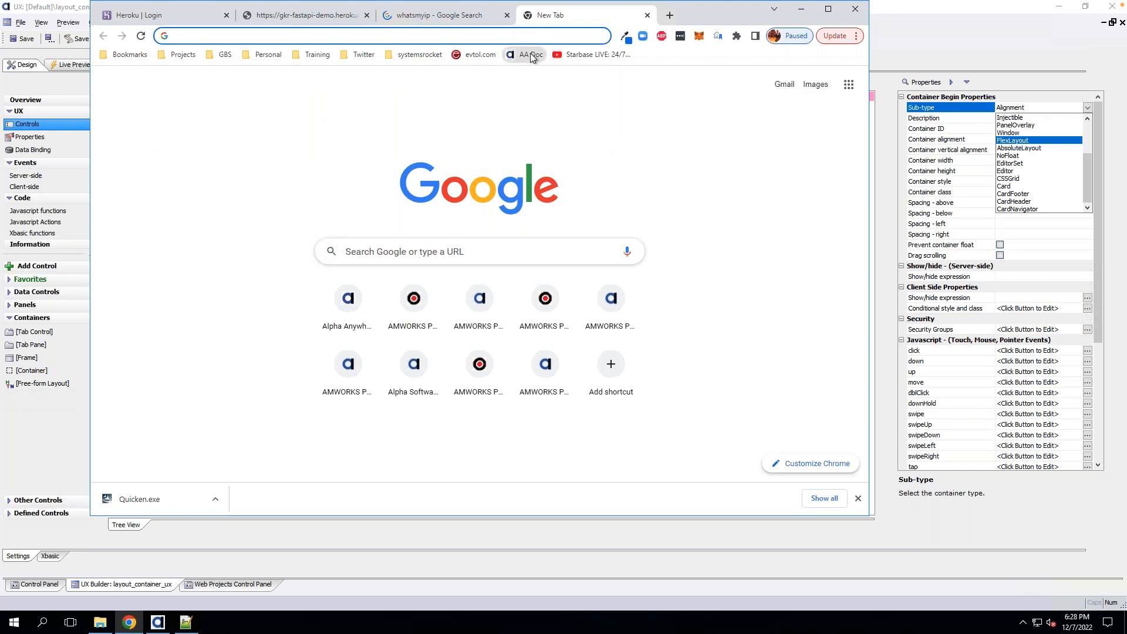
# Open the AA Doc bookmark, close the whatsmyip tab, and find the FlexLayout page by searching the documentation for "flex layout".
pyautogui.click(526, 54)
pyautogui.click(505, 18)
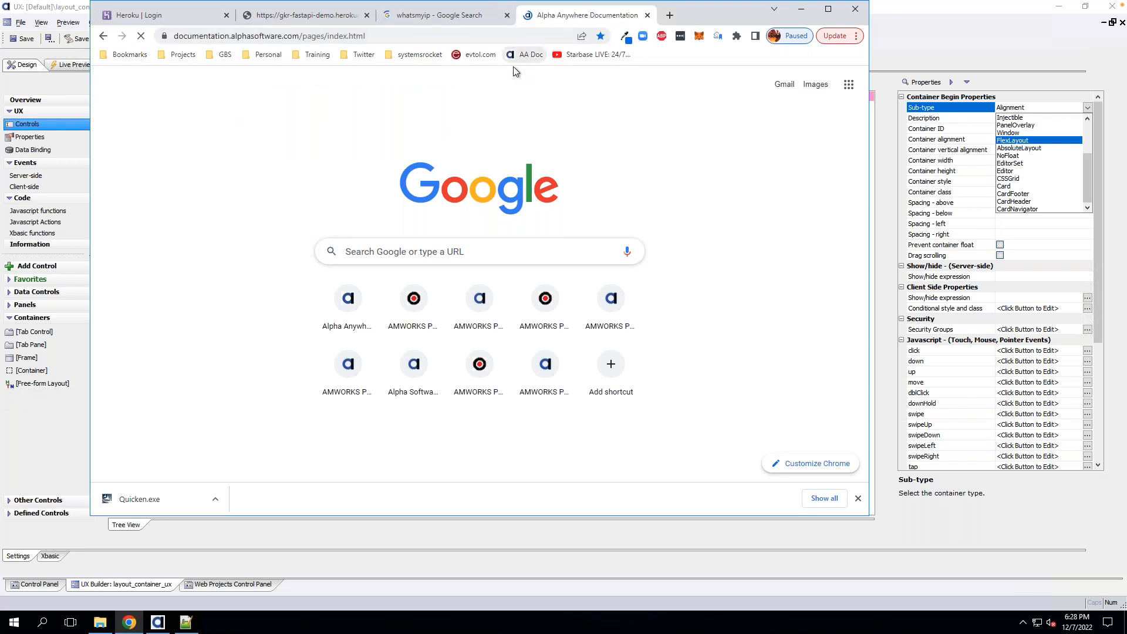
pyautogui.click(482, 165)
pyautogui.write('flex lay')
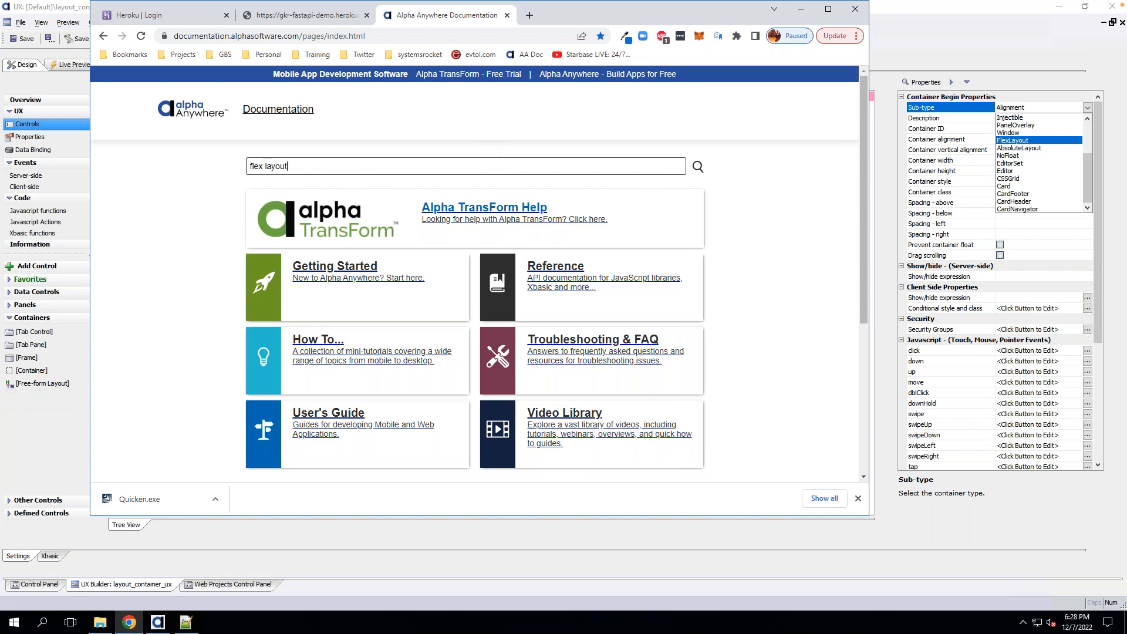
pyautogui.write('out')
pyautogui.press('Return')
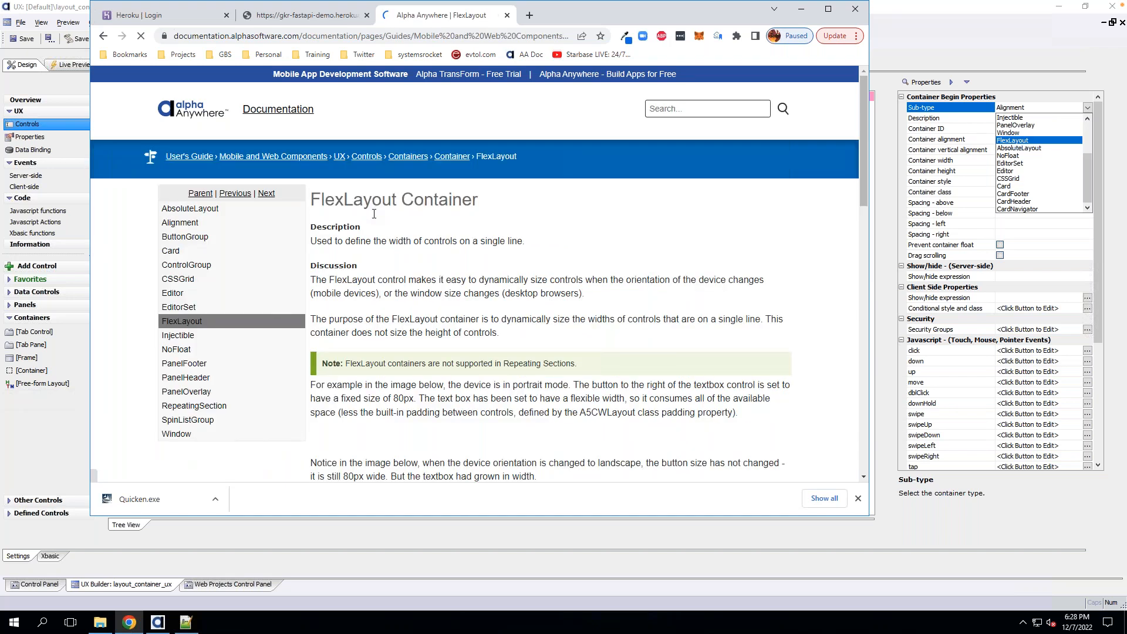
# Read the FlexLayout Container page's description and portrait and landscape examples, highlighting the first Discussion paragraph.
pyautogui.scroll(-1, 369, 232)
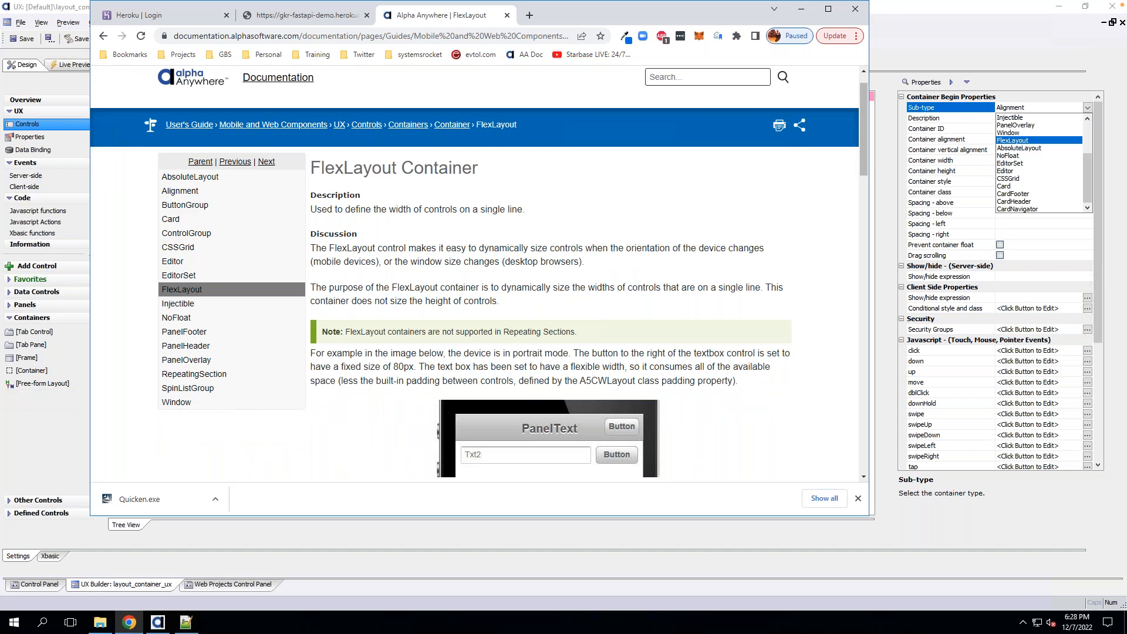
pyautogui.scroll(-4, 384, 170)
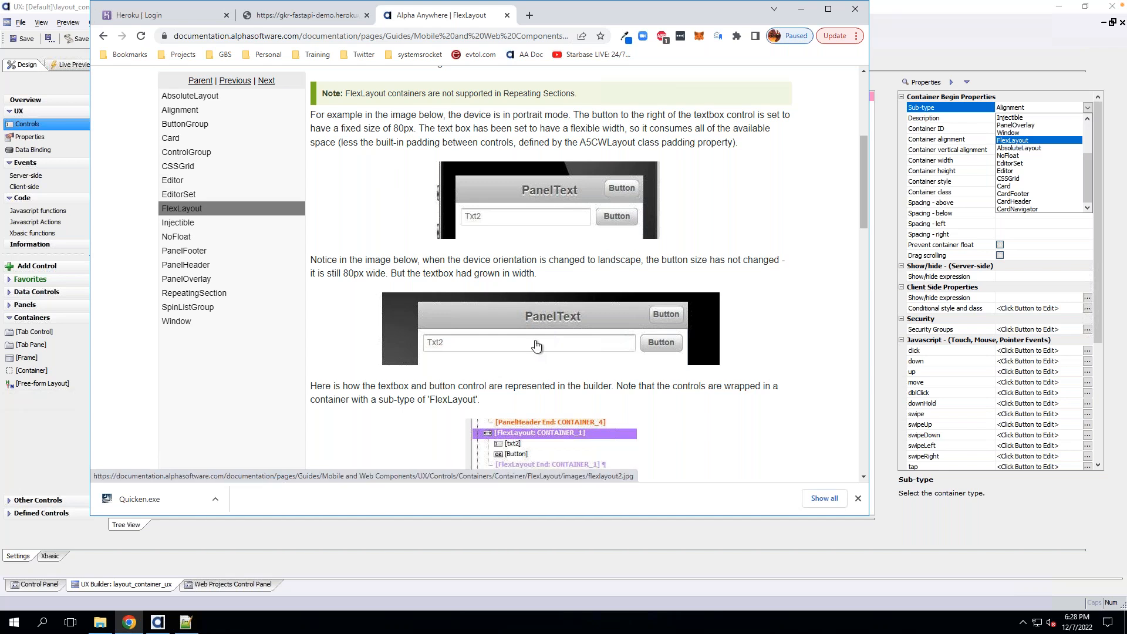
pyautogui.scroll(5, 446, 323)
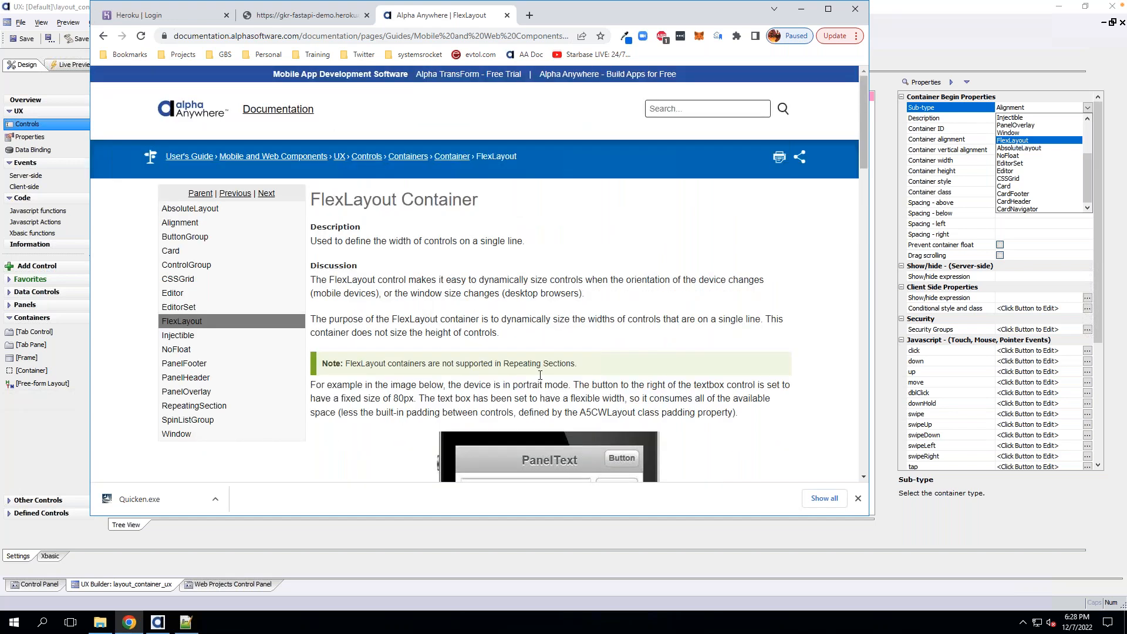
pyautogui.scroll(-1, 540, 374)
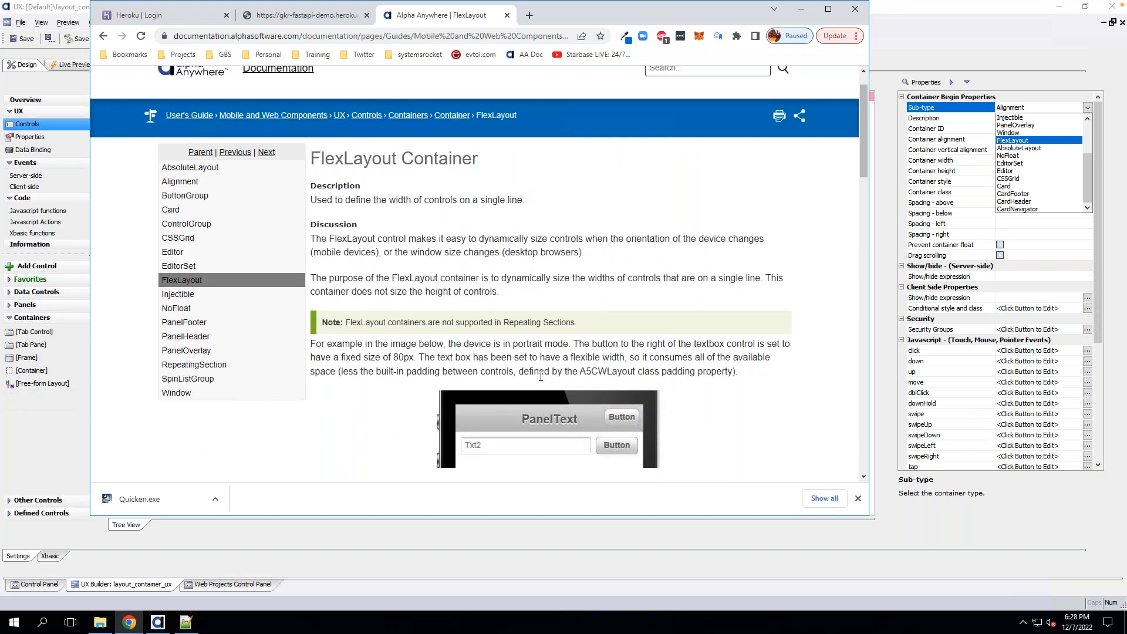
pyautogui.scroll(-1, 541, 377)
pyautogui.moveTo(764, 225); pyautogui.dragTo(307, 226)
pyautogui.scroll(-2, 451, 290)
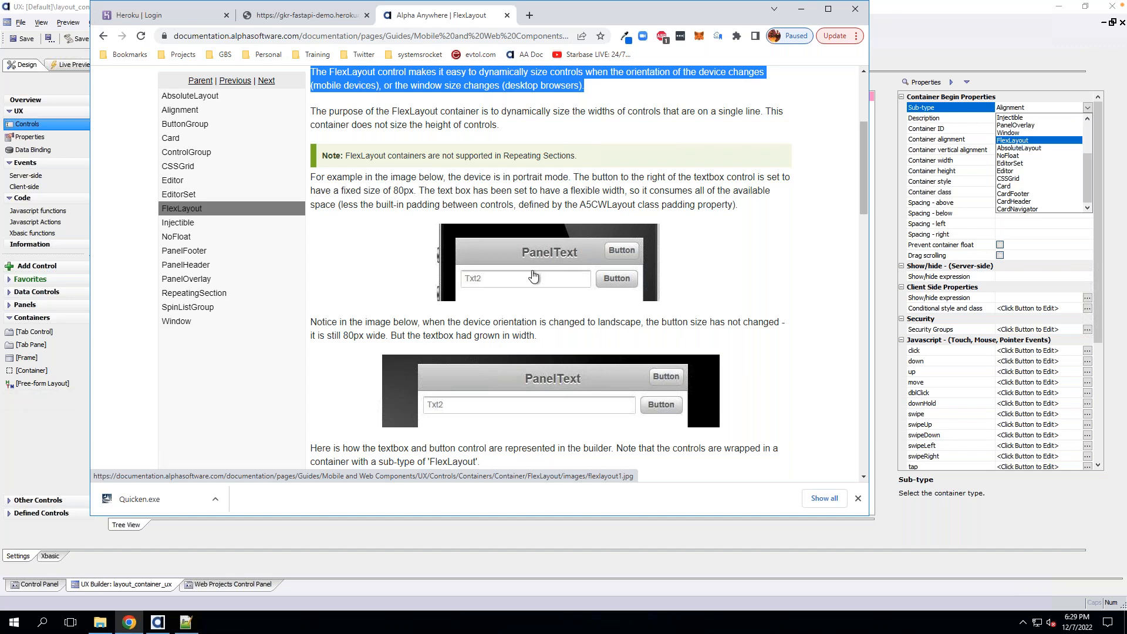
# Read the FlexLayout page from its width settings through the Videos section and select the page's web address.
pyautogui.scroll(1, 526, 277)
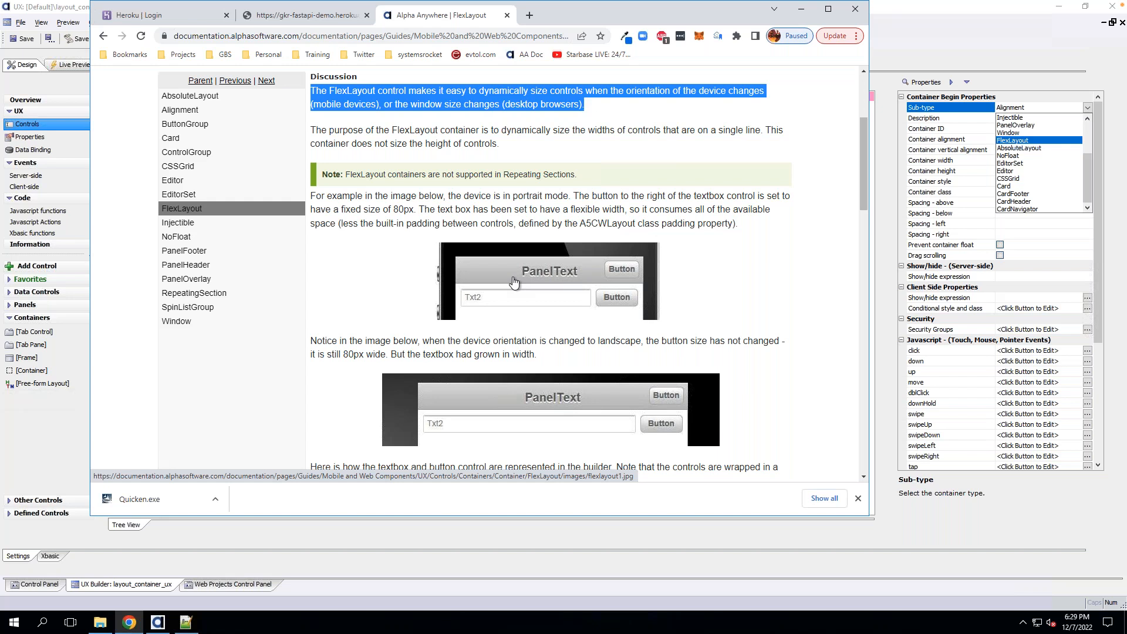
pyautogui.scroll(-5, 519, 327)
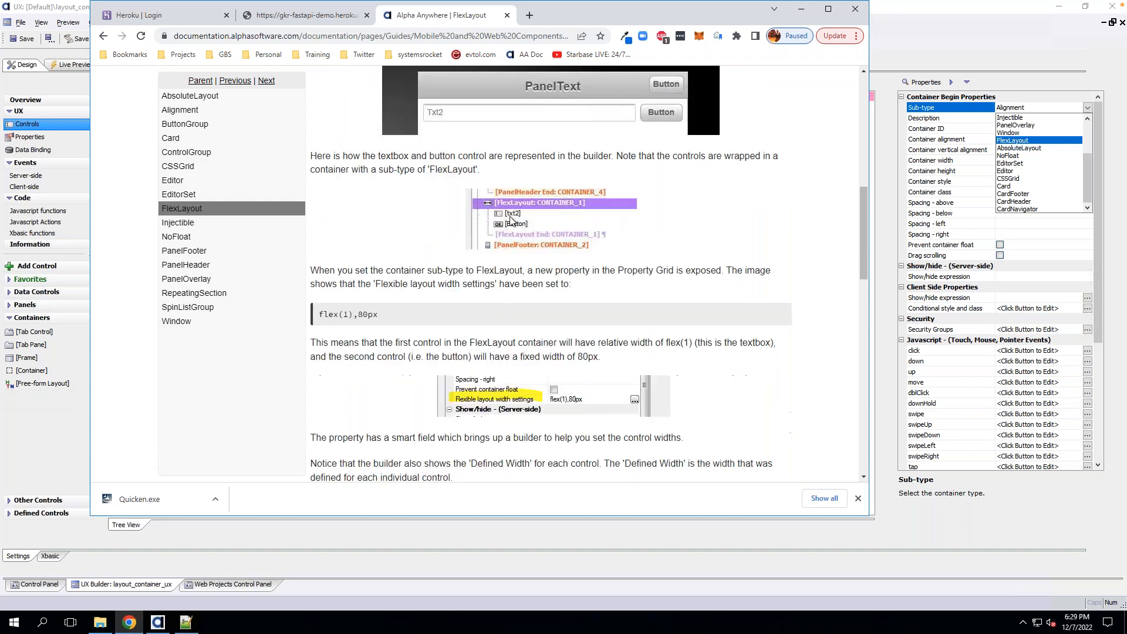
pyautogui.scroll(-4, 509, 246)
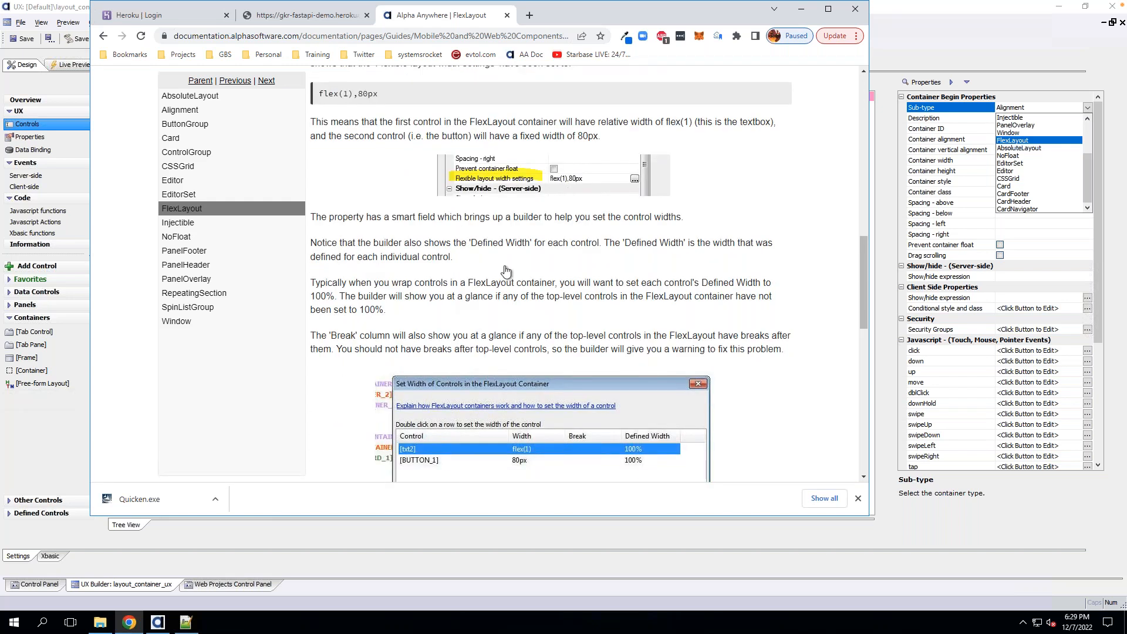
pyautogui.scroll(-10, 506, 270)
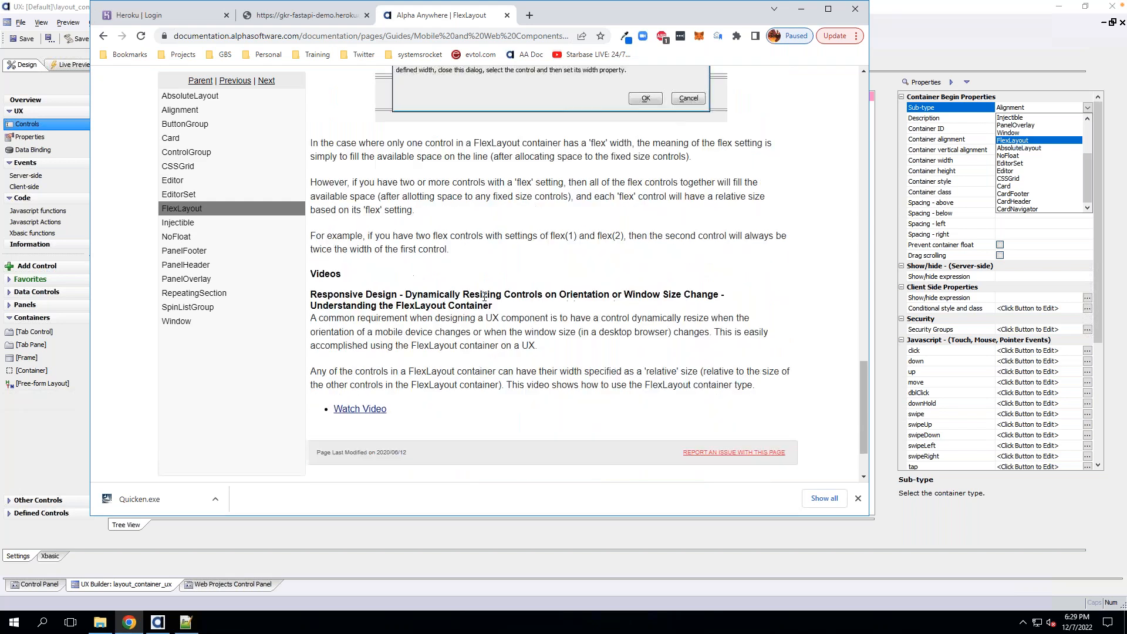
pyautogui.scroll(1, 552, 270)
pyautogui.scroll(-3, 551, 270)
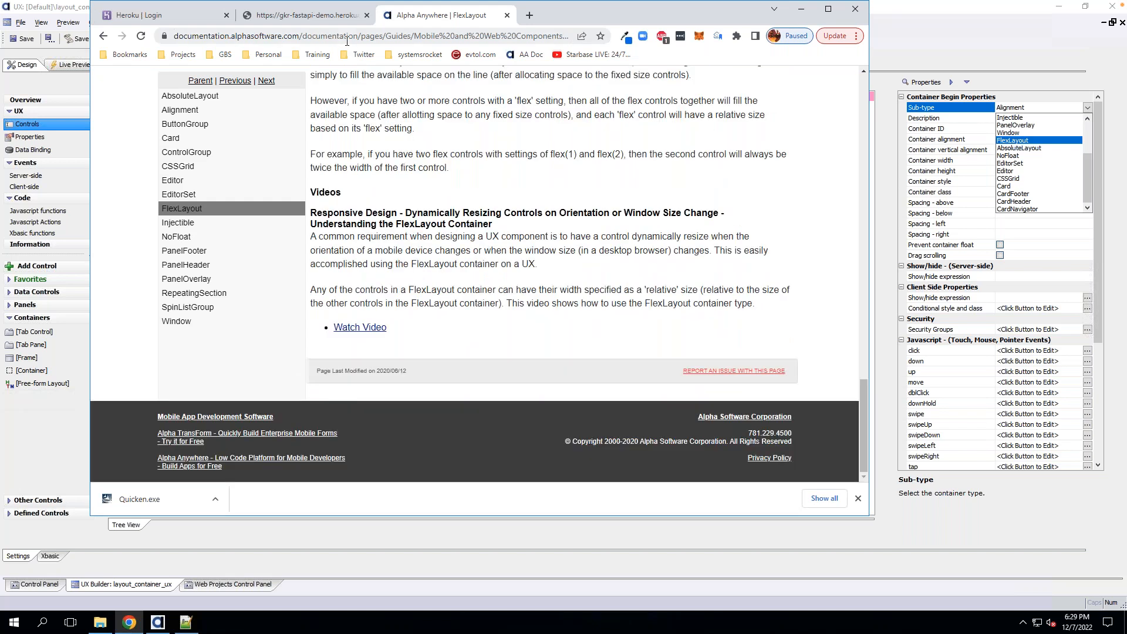
pyautogui.click(348, 39)
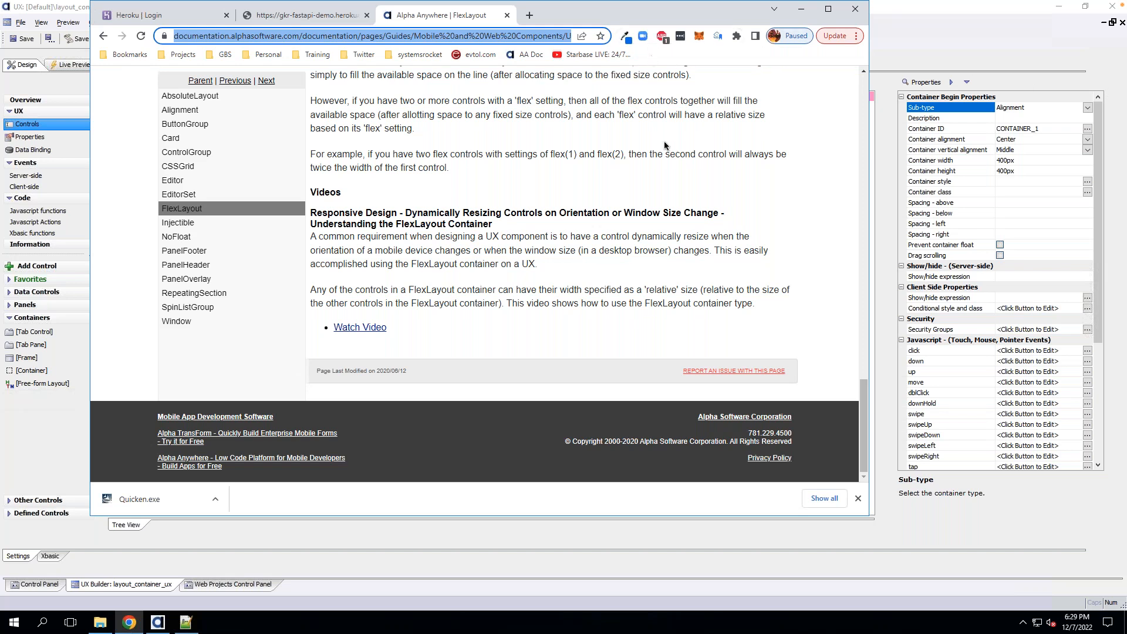
# Display the FlexLayout documentation page's shareable link, then switch back to layout_container_ux in Alpha Anywhere.
pyautogui.scroll(15, 675, 141)
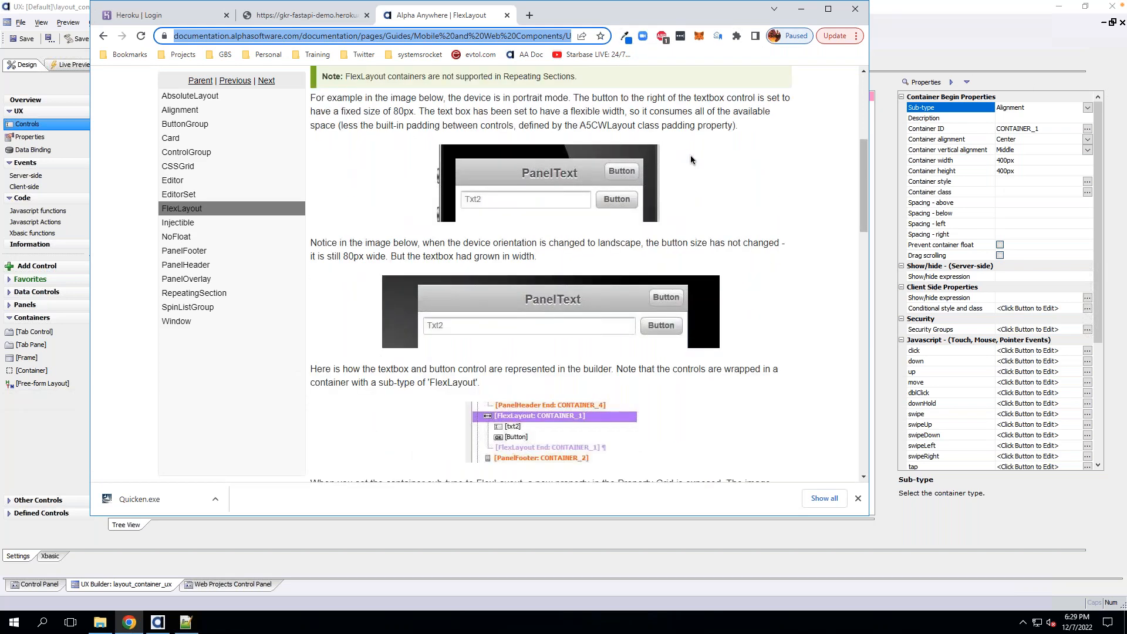
pyautogui.click(802, 161)
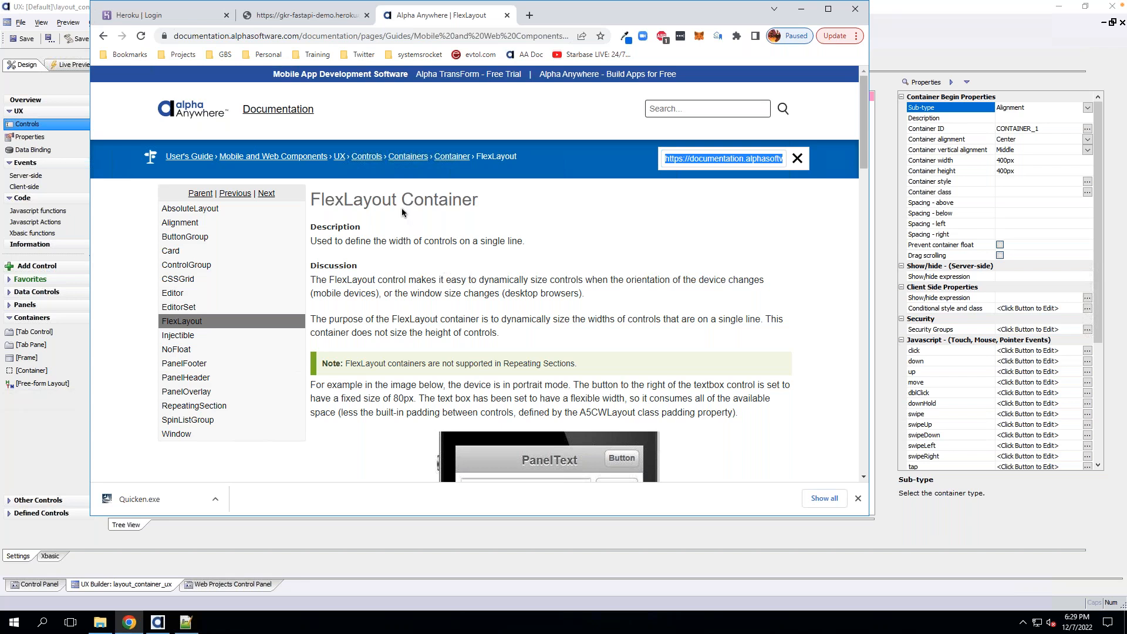
pyautogui.click(589, 539)
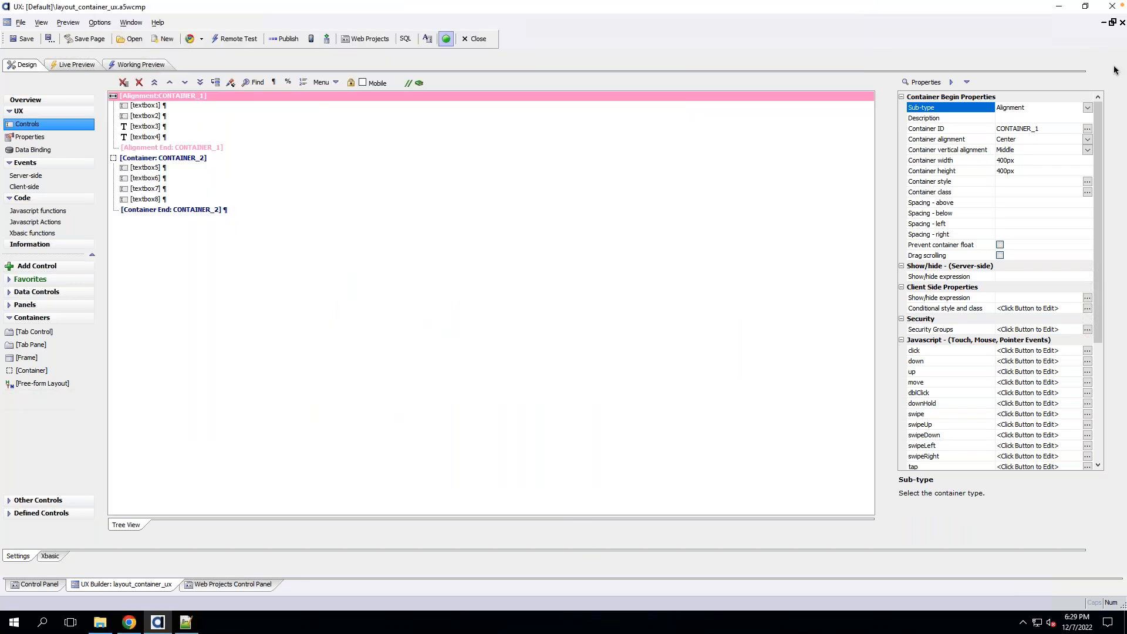
# Change the sub-type of CONTAINER_1 to CSSGrid and save the component.
pyautogui.click(1088, 110)
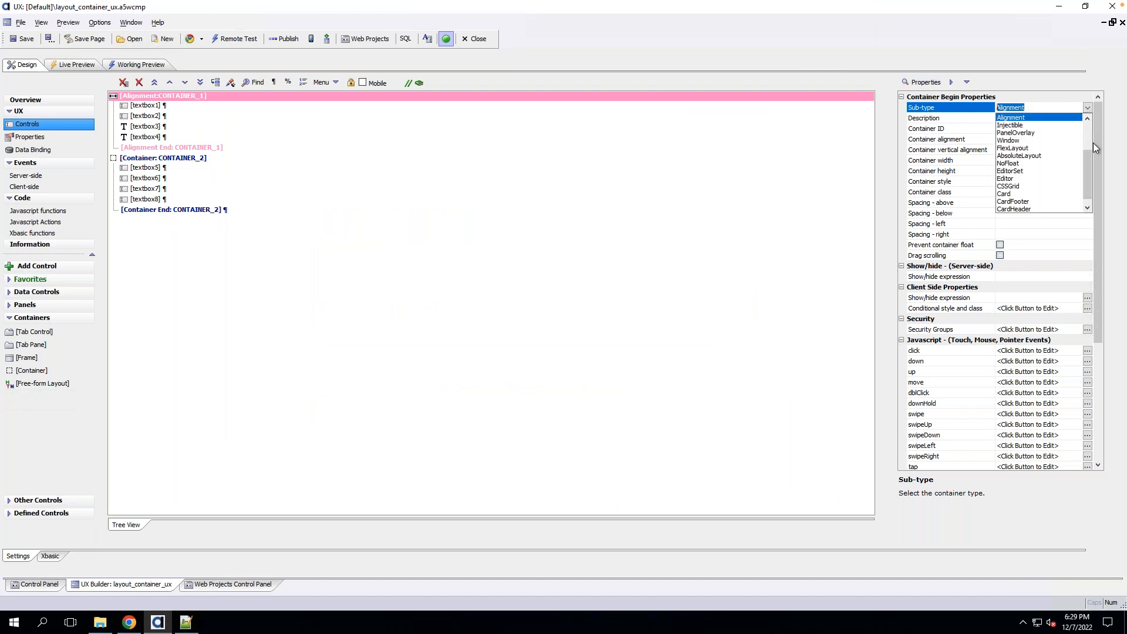
pyautogui.click(1060, 187)
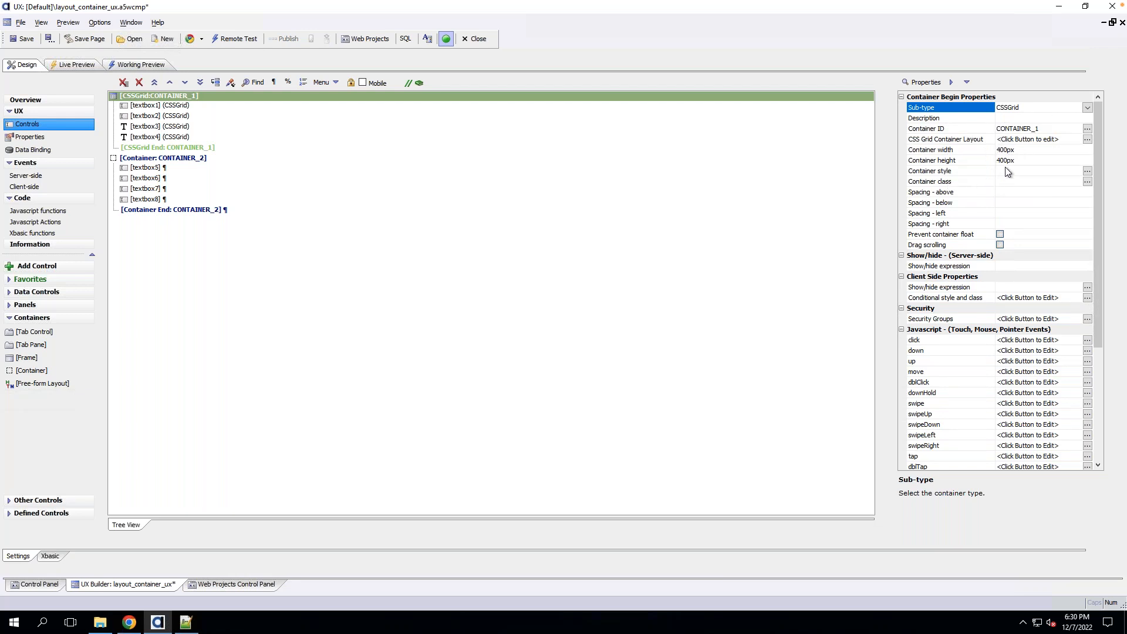
pyautogui.moveTo(166, 107)
pyautogui.mouseDown()
pyautogui.moveTo(169, 139)
pyautogui.moveTo(170, 93)
pyautogui.mouseUp()
pyautogui.click(170, 93)
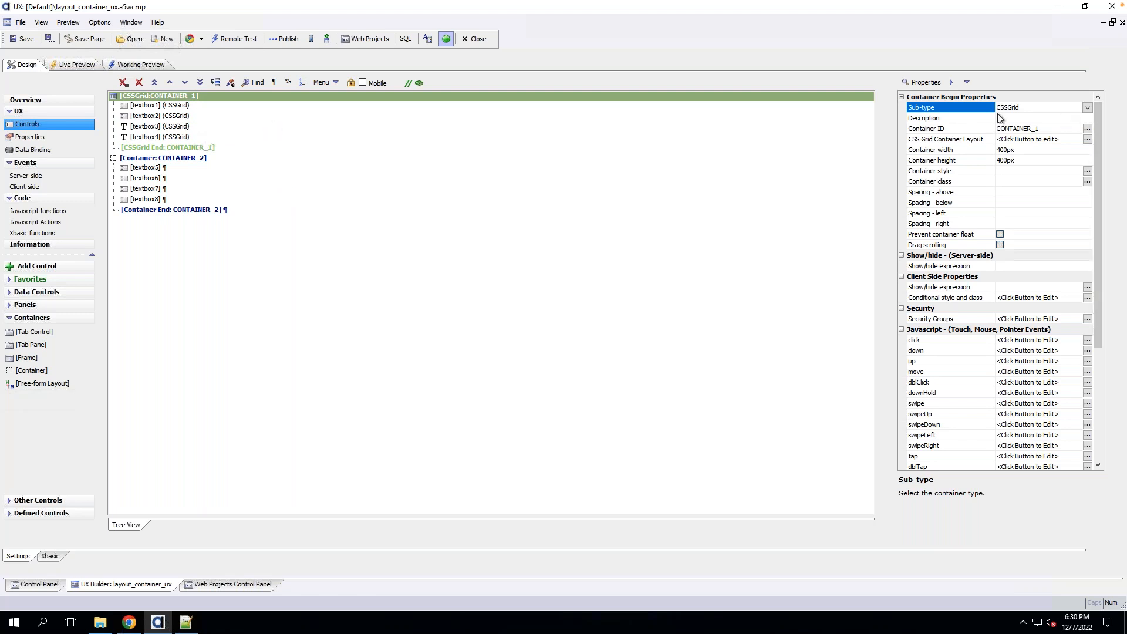
# Check the layout in the Working Preview, return to the design and select CONTAINER_1's CSS Grid Container Layout property.
pyautogui.click(137, 66)
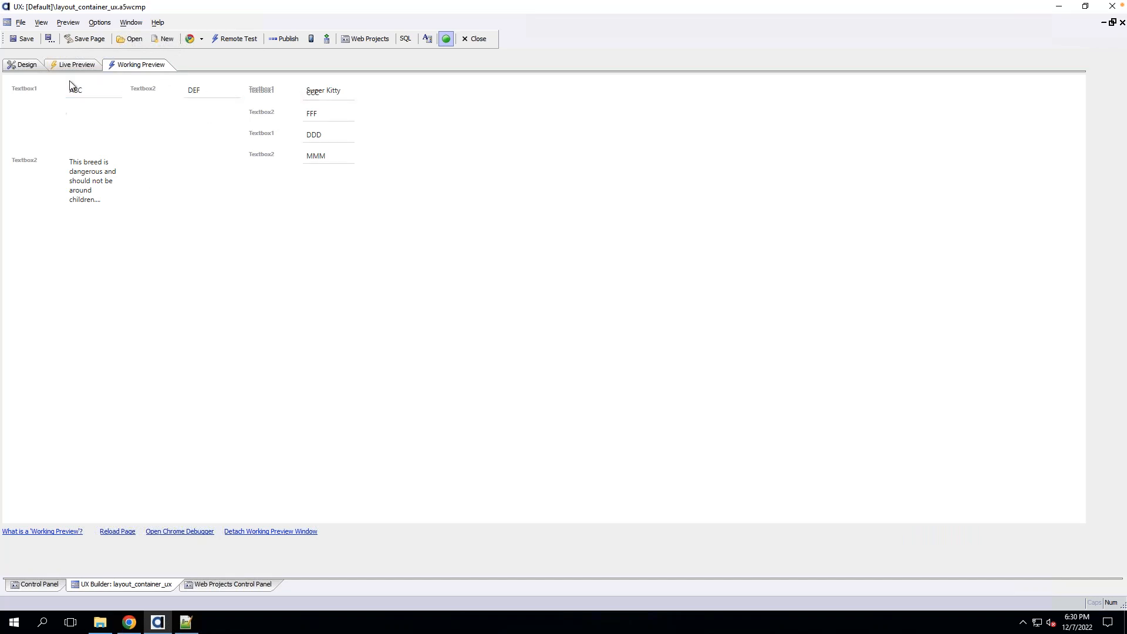
pyautogui.click(24, 64)
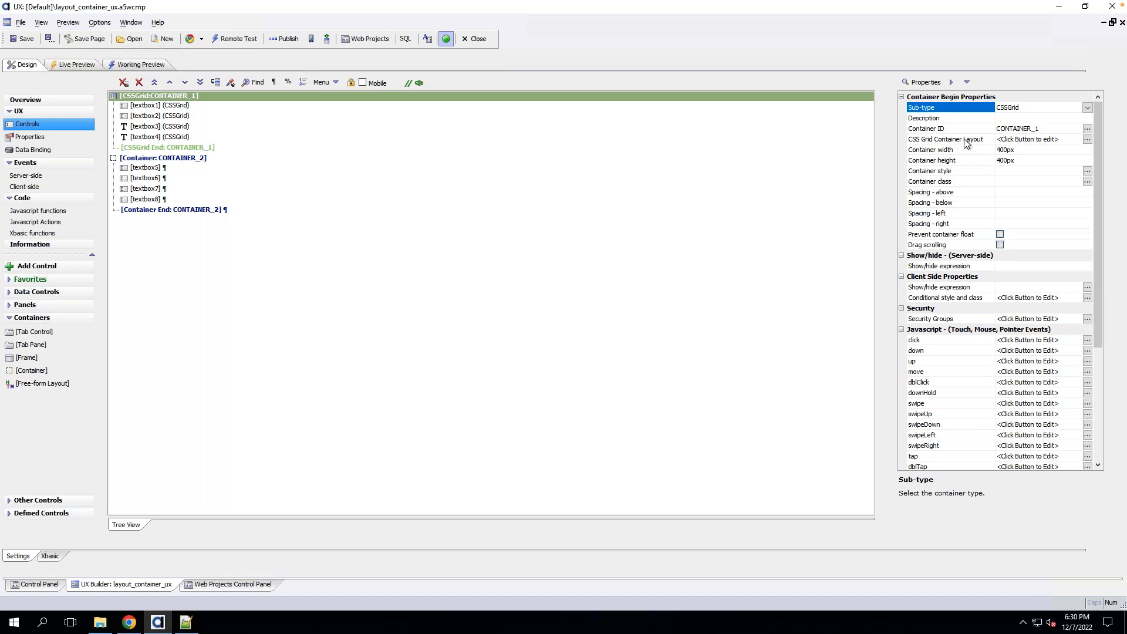
pyautogui.click(966, 140)
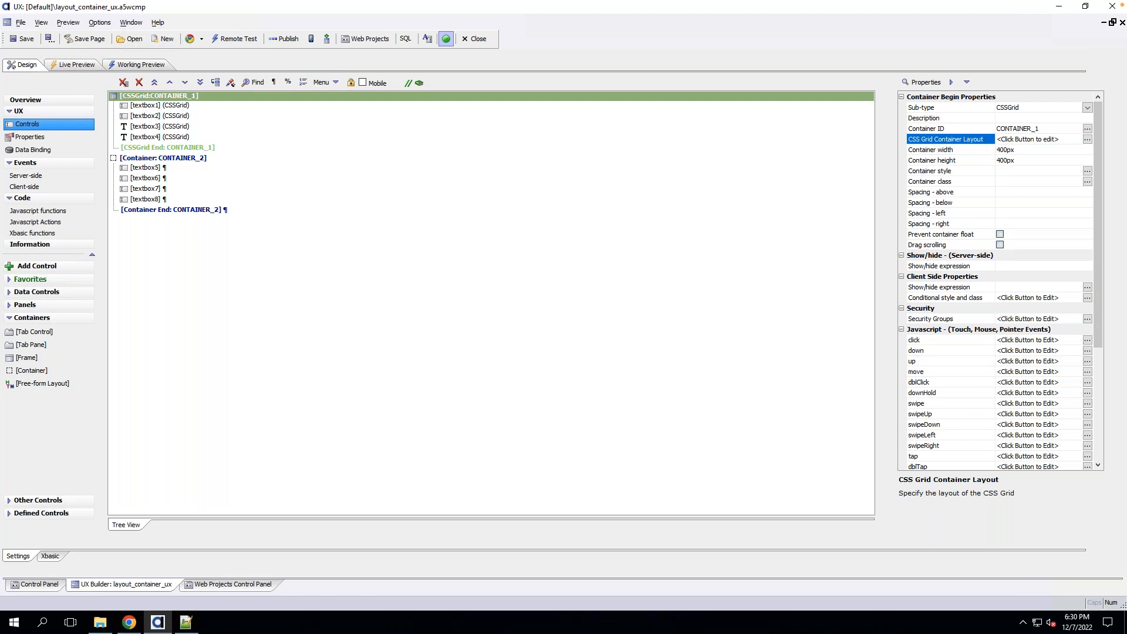
# In CONTAINER_1's CSS grid layout, place textbox1 at row 1, column 1 and textbox2 at row 1, column 4.
pyautogui.click(1088, 139)
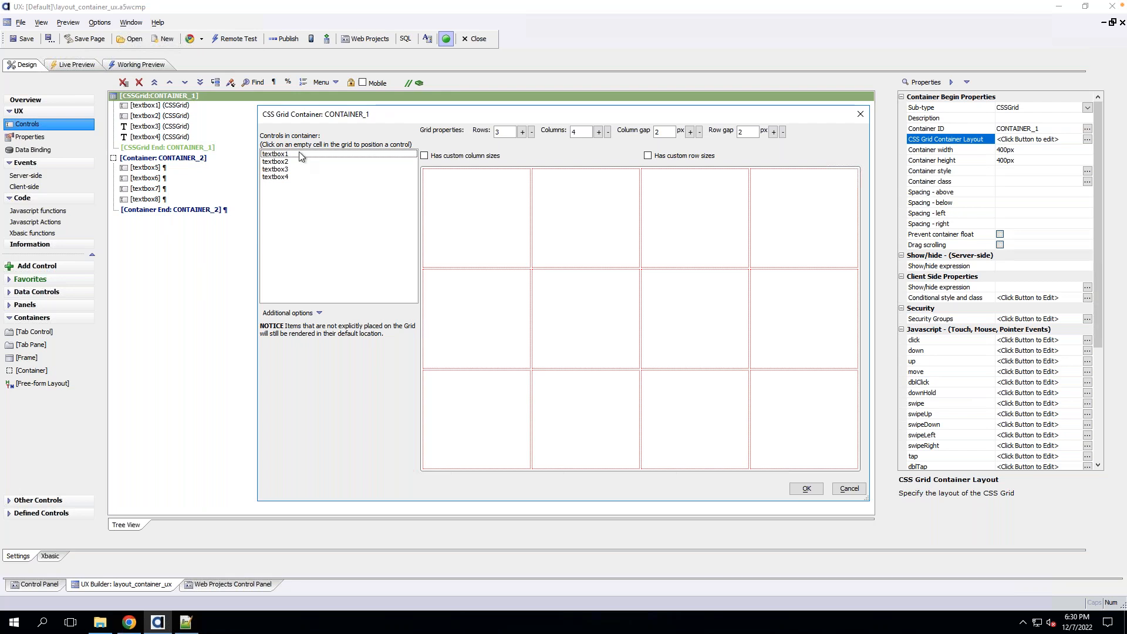
pyautogui.click(483, 214)
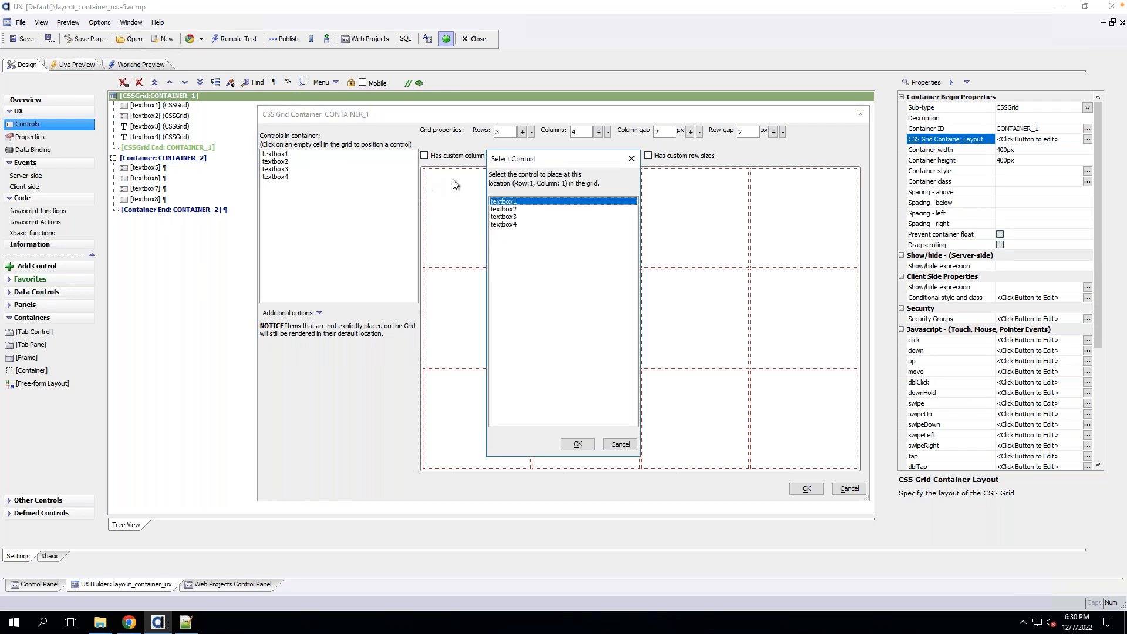
pyautogui.click(578, 444)
pyautogui.click(817, 207)
pyautogui.click(526, 209)
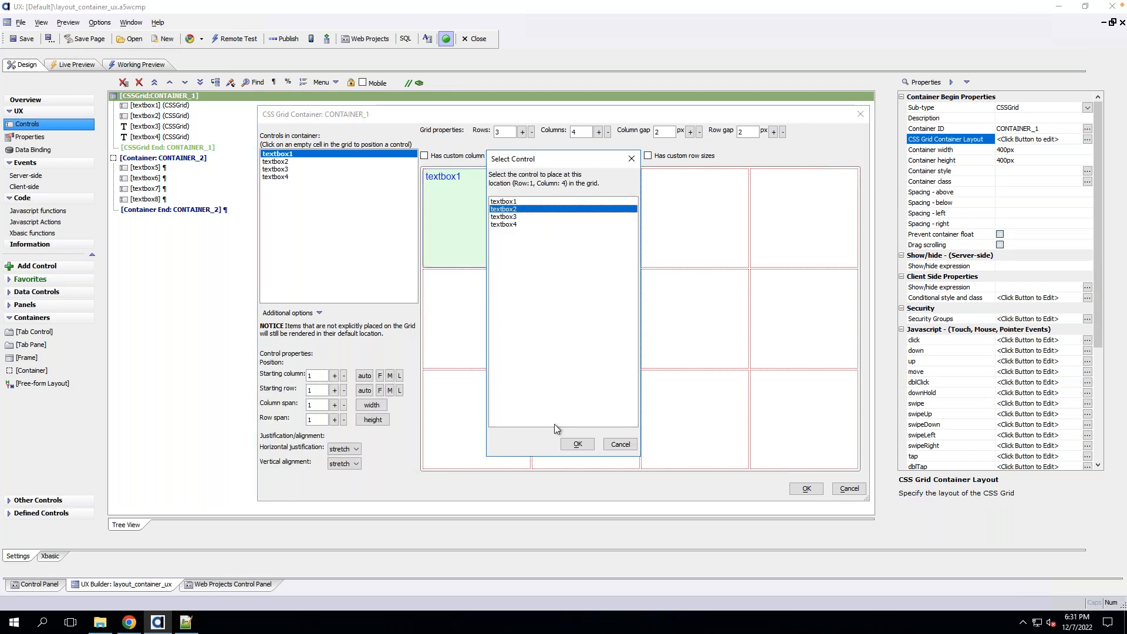
pyautogui.click(578, 443)
# Place textbox3 at row 3, column 1 and textbox4 at row 3, column 4, and accept the grid layout.
pyautogui.click(485, 428)
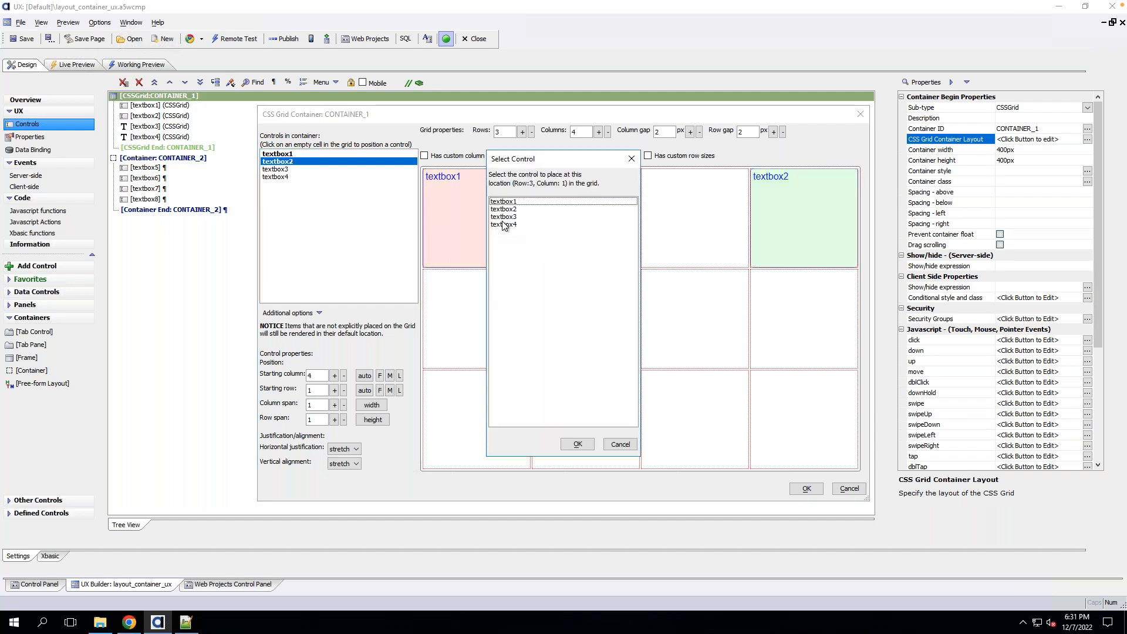
pyautogui.click(504, 216)
pyautogui.click(578, 444)
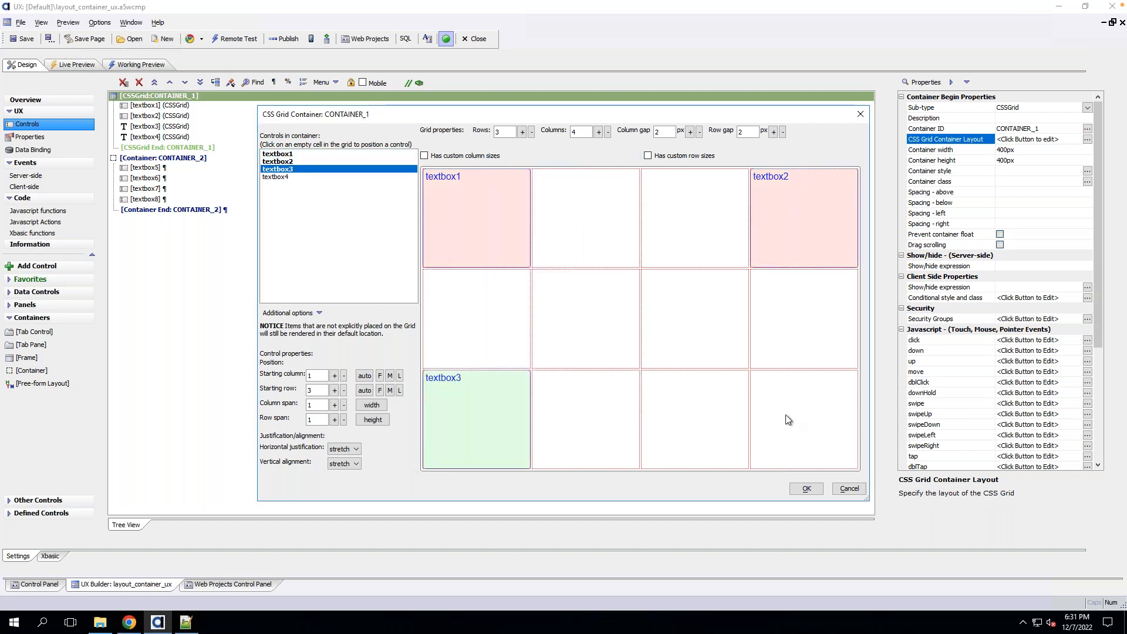
pyautogui.click(787, 420)
pyautogui.click(522, 224)
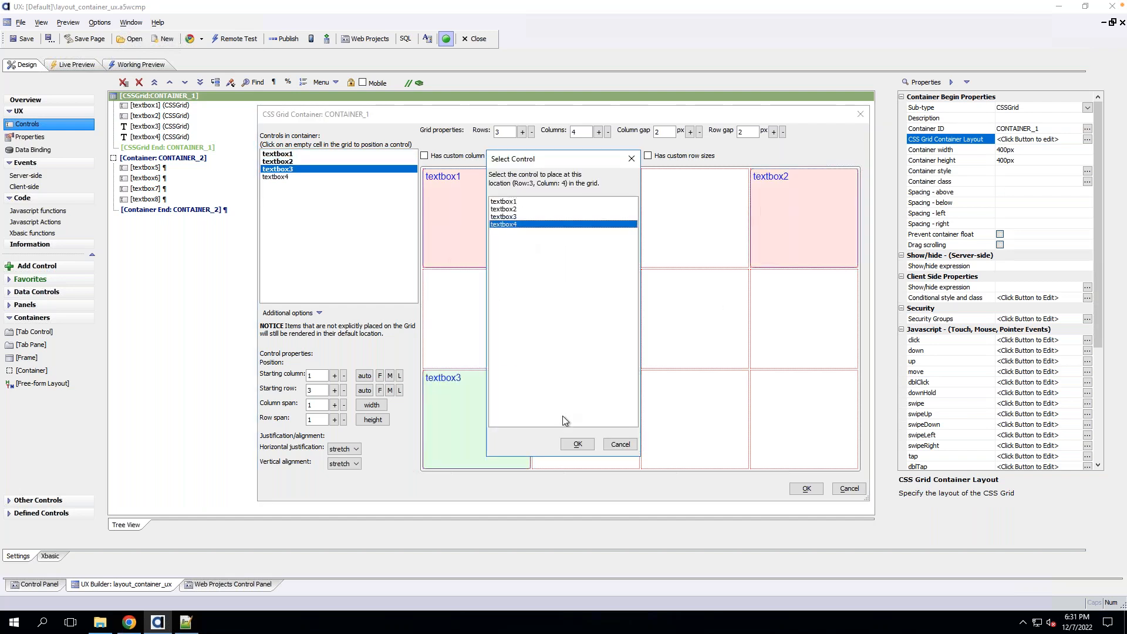
pyautogui.click(578, 445)
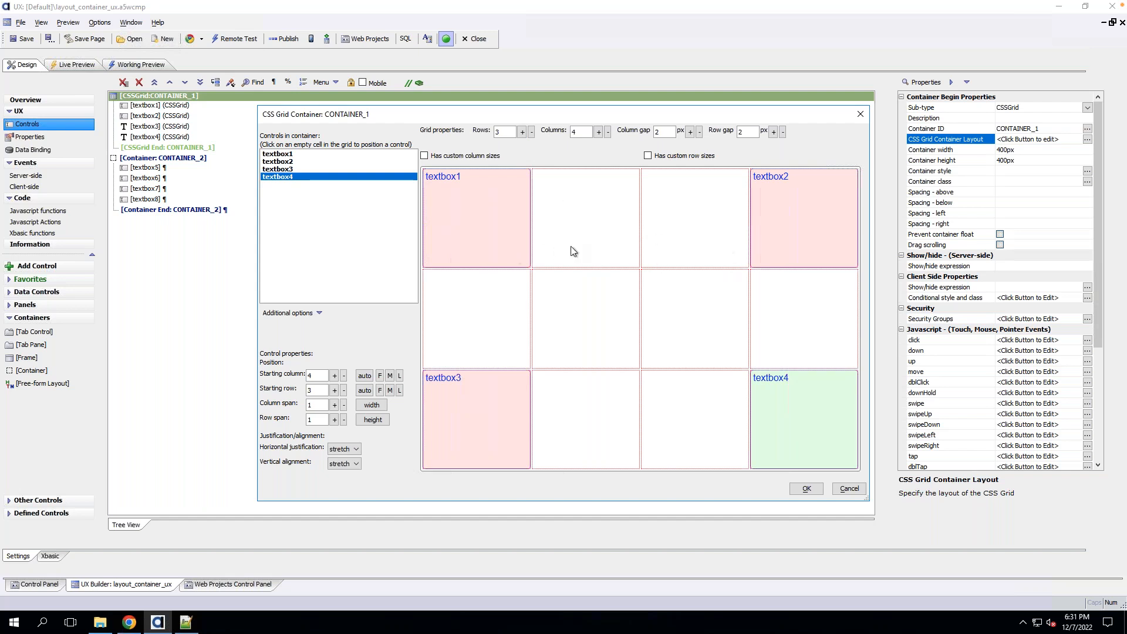
pyautogui.click(805, 489)
# Save the component and check the layout in the working and live previews.
pyautogui.click(13, 42)
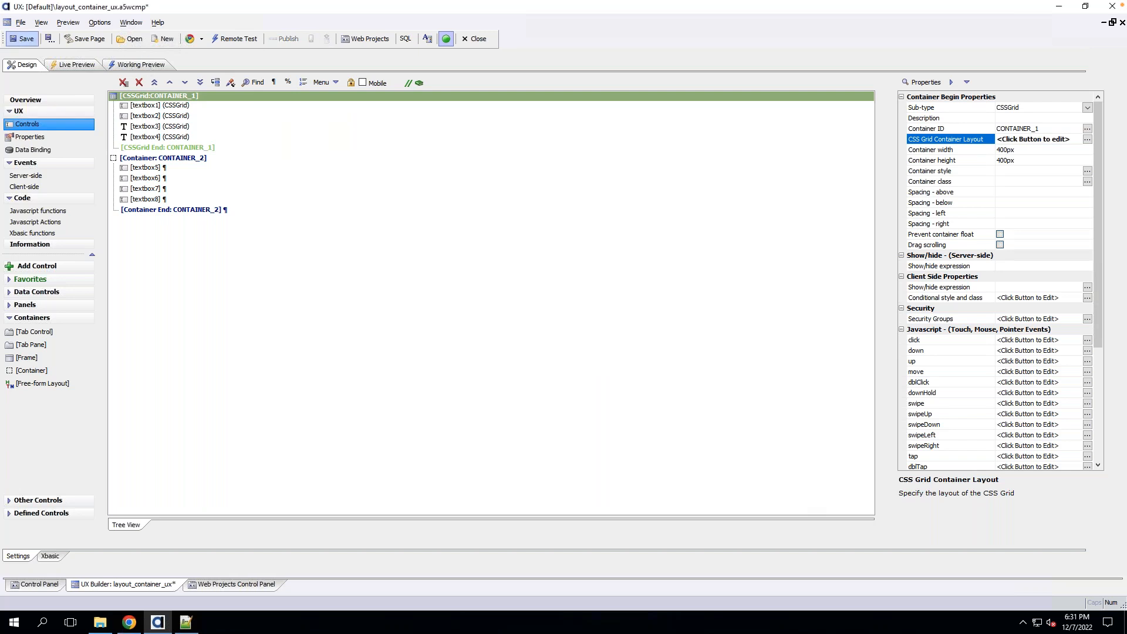
pyautogui.click(147, 66)
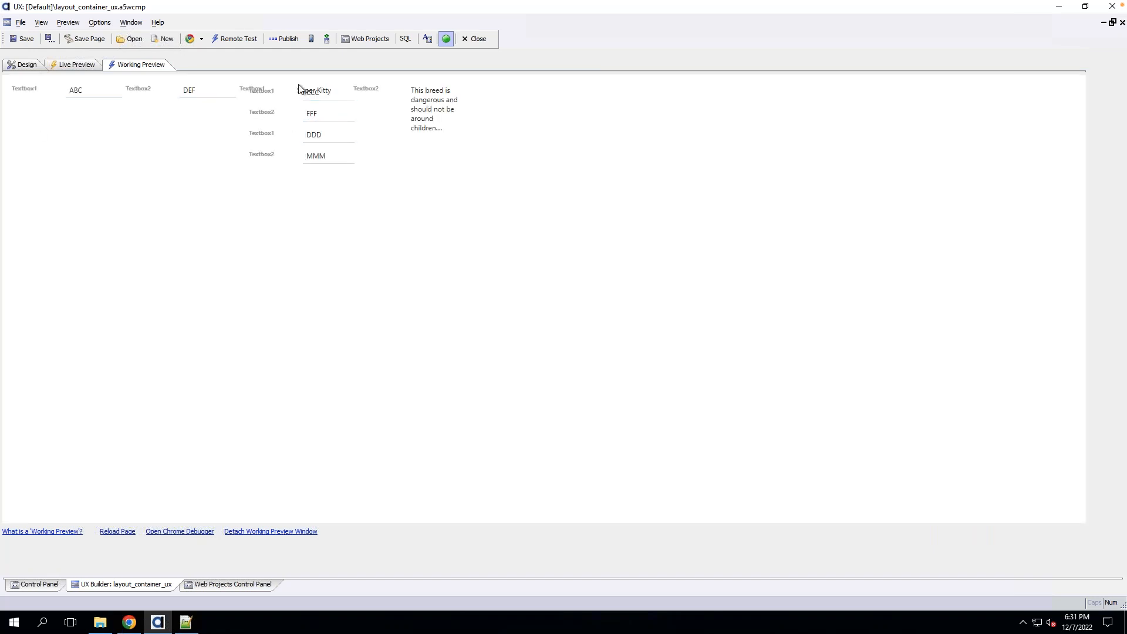
pyautogui.click(29, 64)
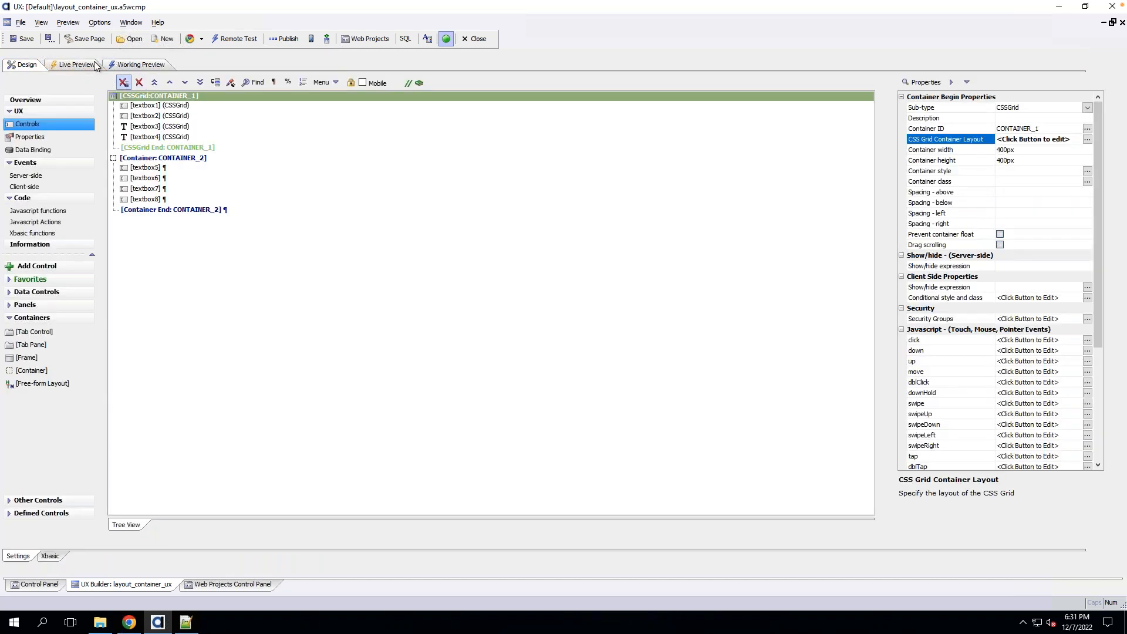
pyautogui.click(94, 62)
pyautogui.click(222, 98)
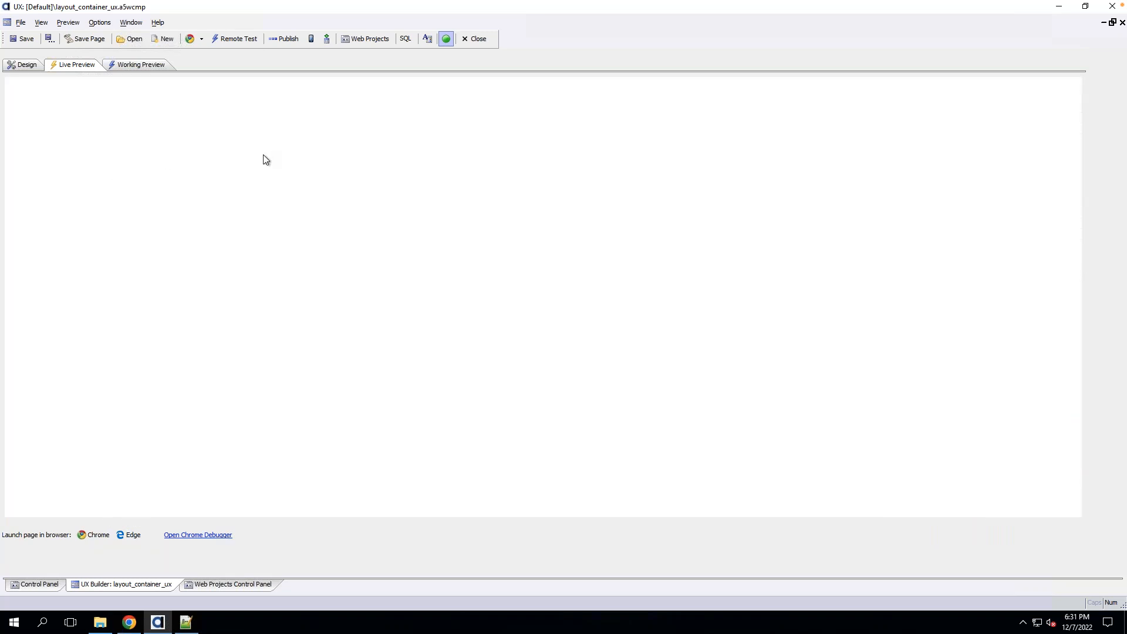
pyautogui.click(22, 63)
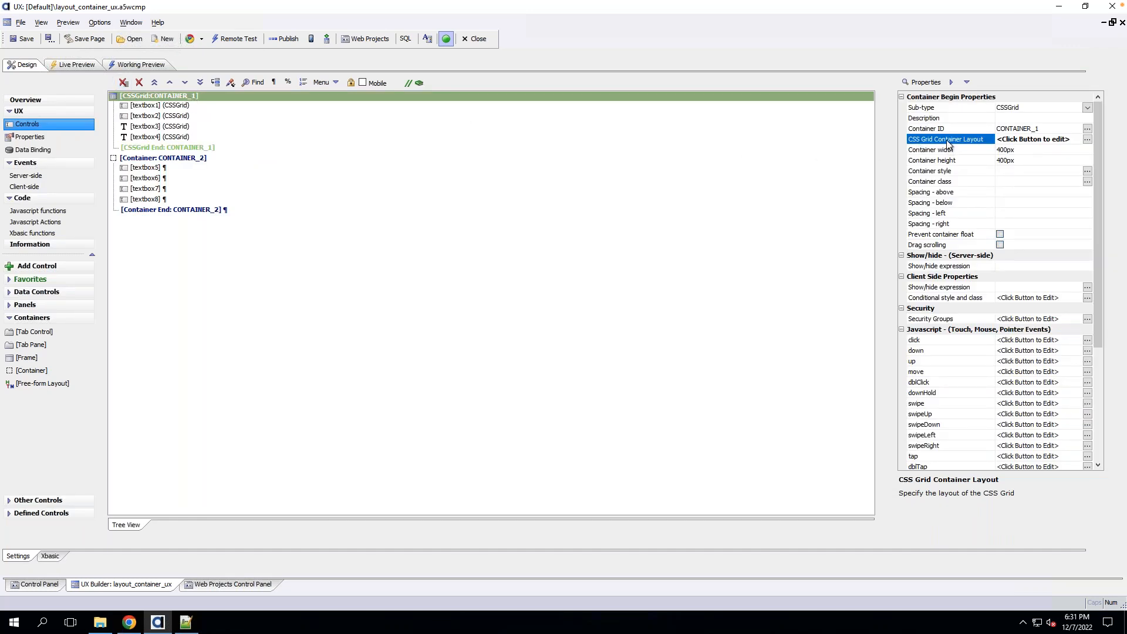
# Examine the cell placement of textbox1, textbox2 and textbox3 in CONTAINER_1's CSS grid layout, leaving without changes.
pyautogui.doubleClick(949, 142)
pyautogui.click(493, 198)
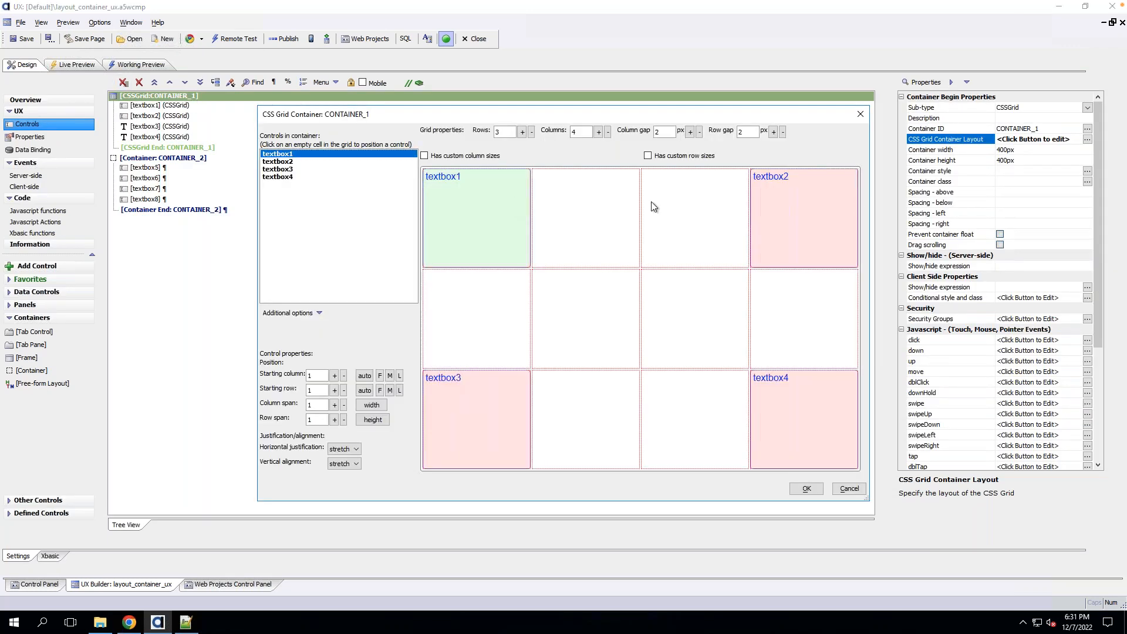
pyautogui.click(856, 204)
pyautogui.click(510, 396)
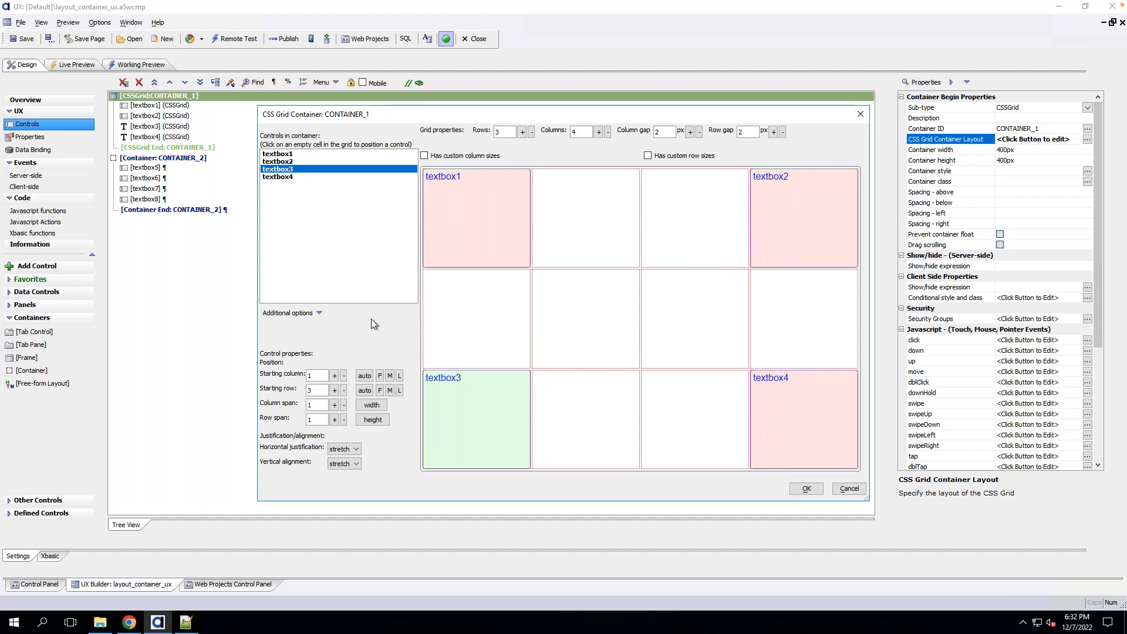
pyautogui.click(850, 489)
# Add a line break after the end of CONTAINER_1 and check the result in the working preview.
pyautogui.click(328, 148)
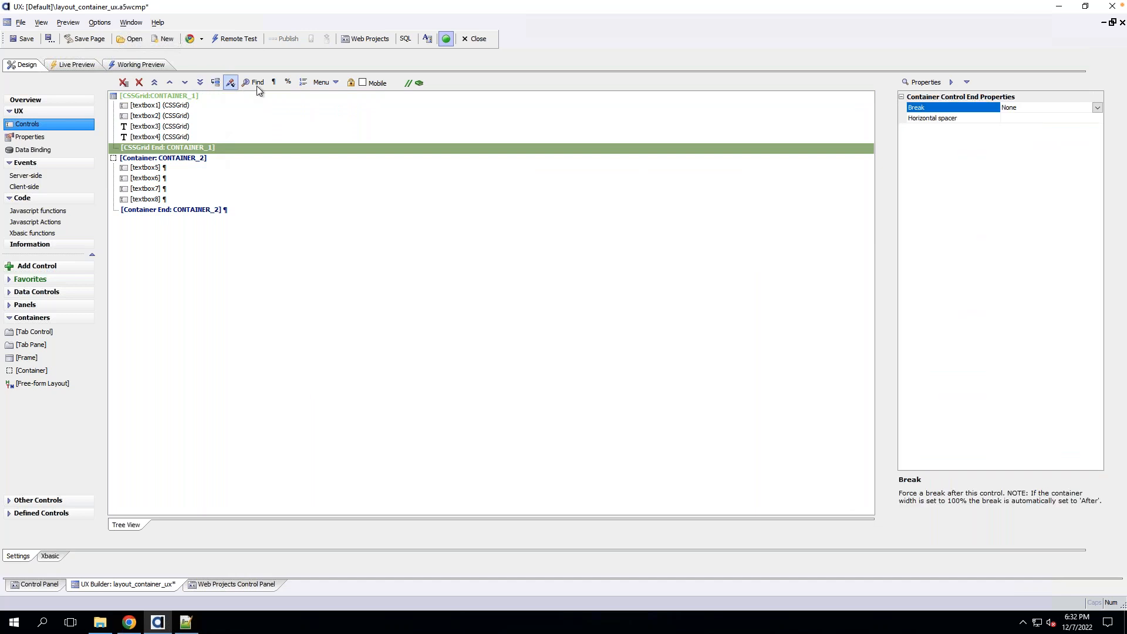
pyautogui.click(273, 82)
pyautogui.click(147, 65)
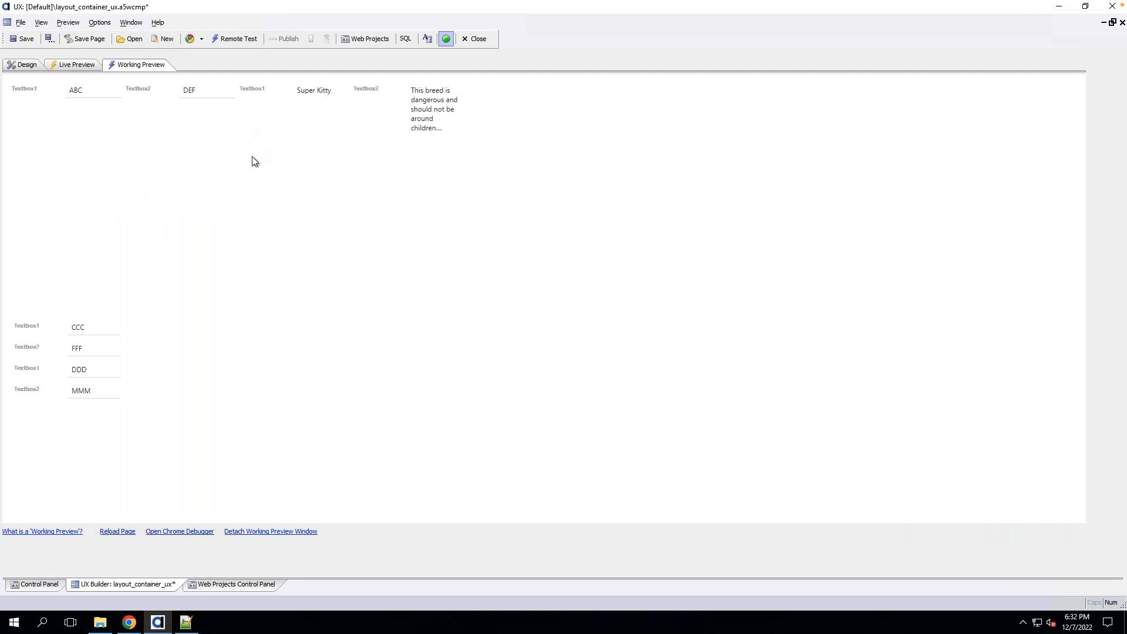
pyautogui.click(34, 67)
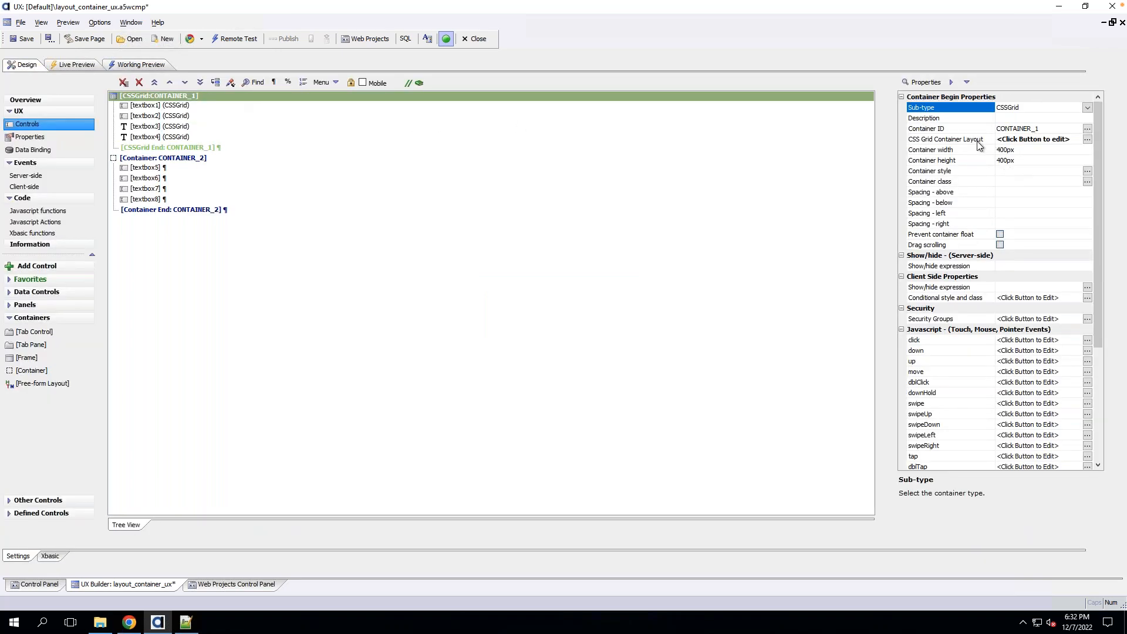
# Open CONTAINER_1's CSS grid layout and look through its additional options for populating and clearing the grid.
pyautogui.click(978, 141)
pyautogui.doubleClick(978, 141)
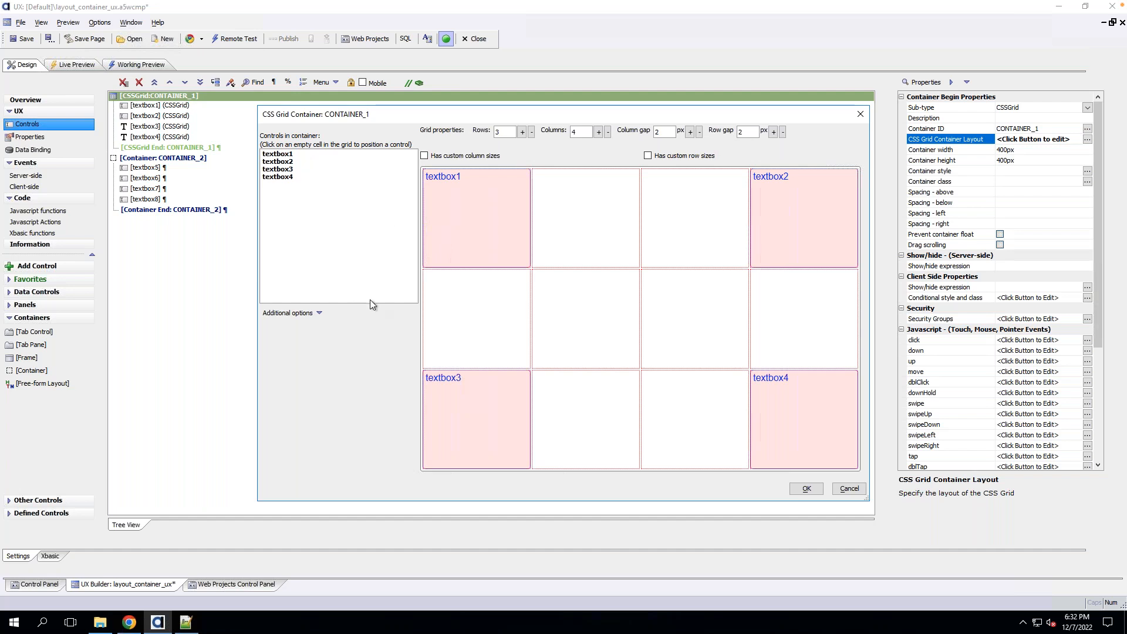
pyautogui.click(315, 313)
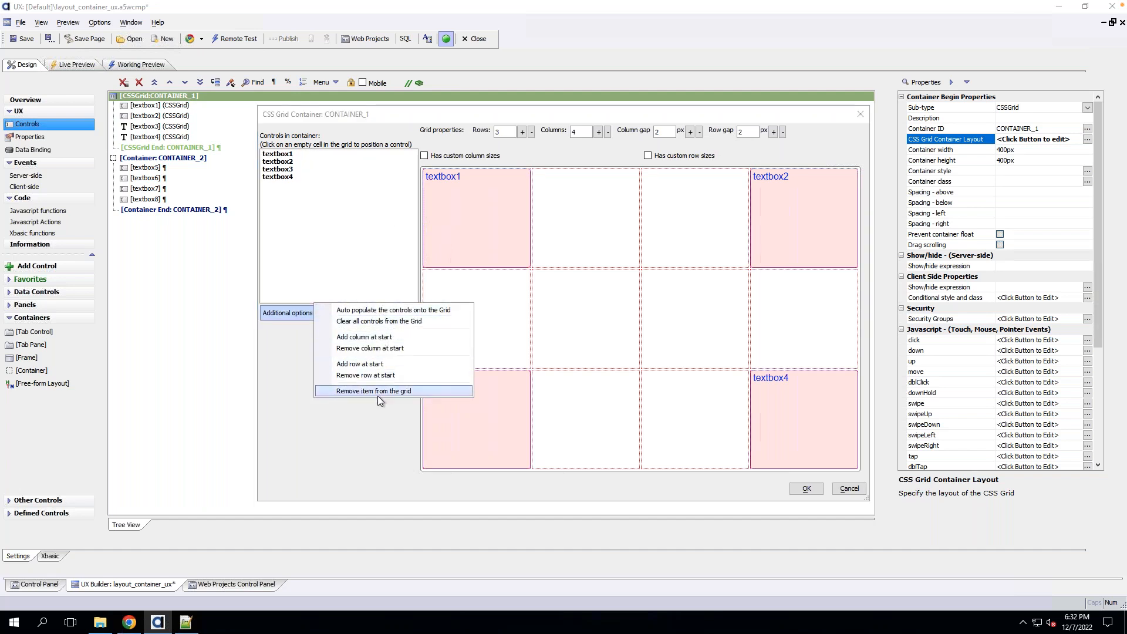
pyautogui.click(388, 310)
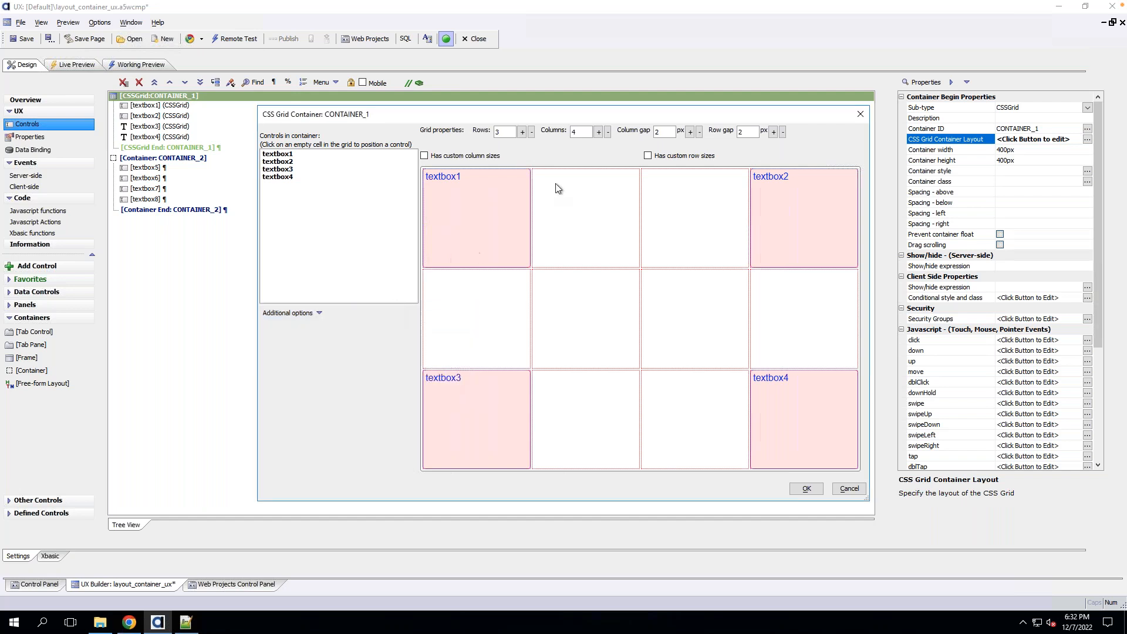
# Enable custom column sizes for the grid and set the column definition to 100px.
pyautogui.click(481, 158)
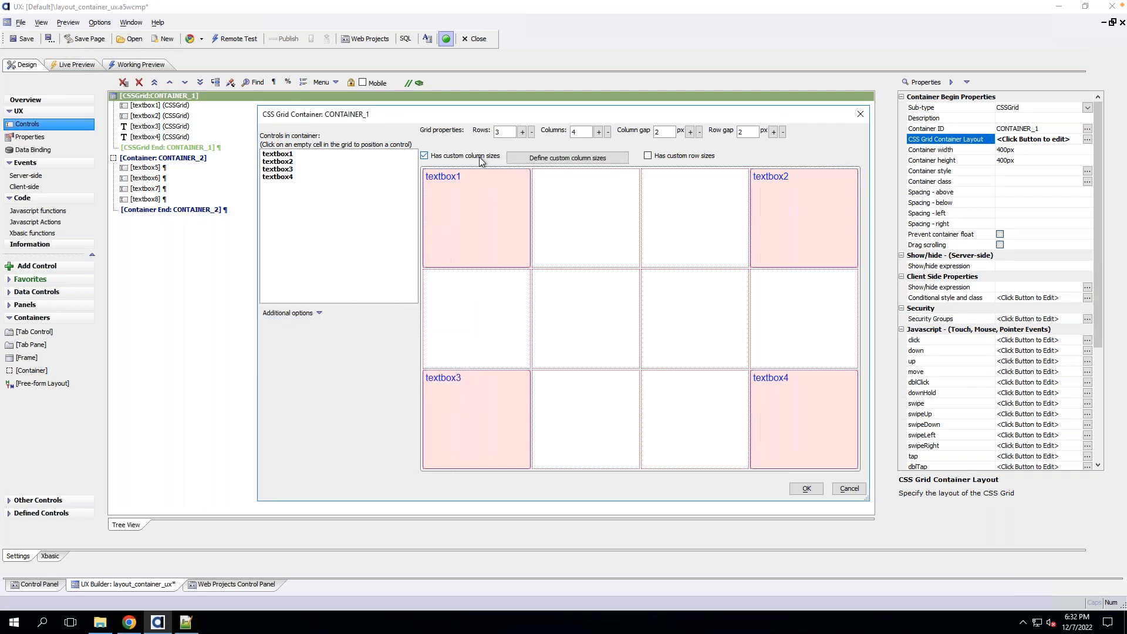
pyautogui.click(479, 157)
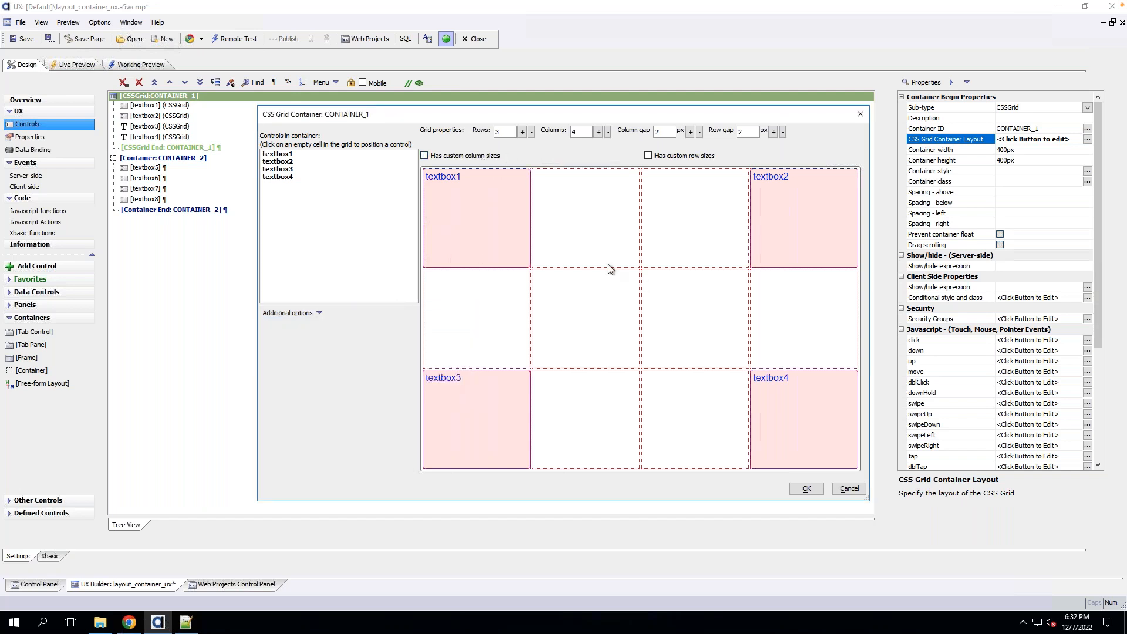
pyautogui.click(481, 156)
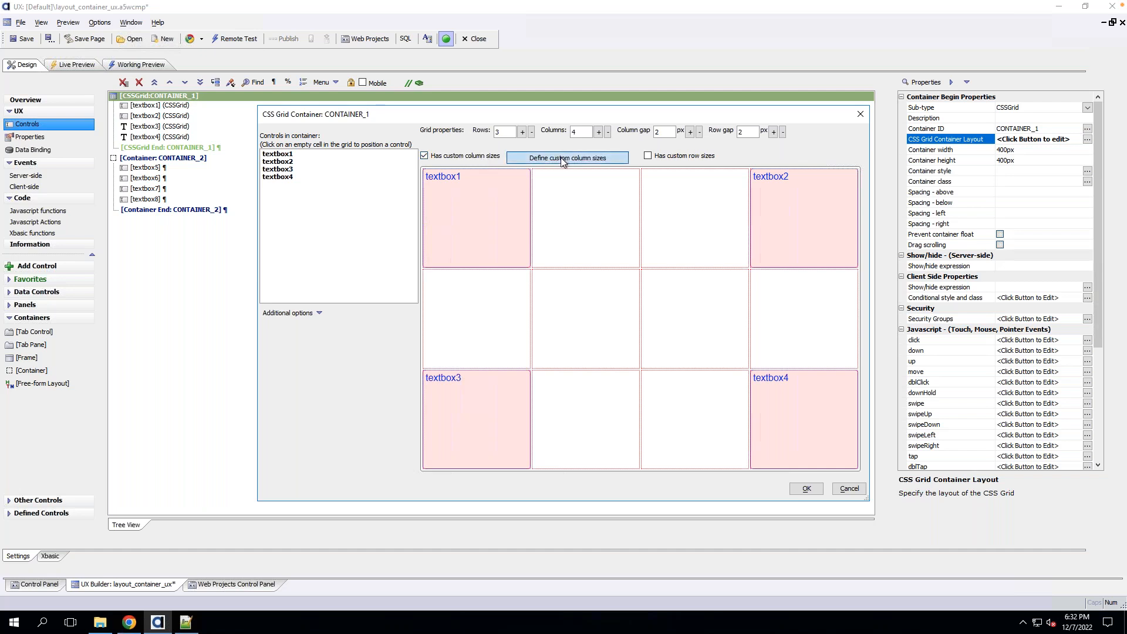
pyautogui.click(562, 158)
pyautogui.write('2')
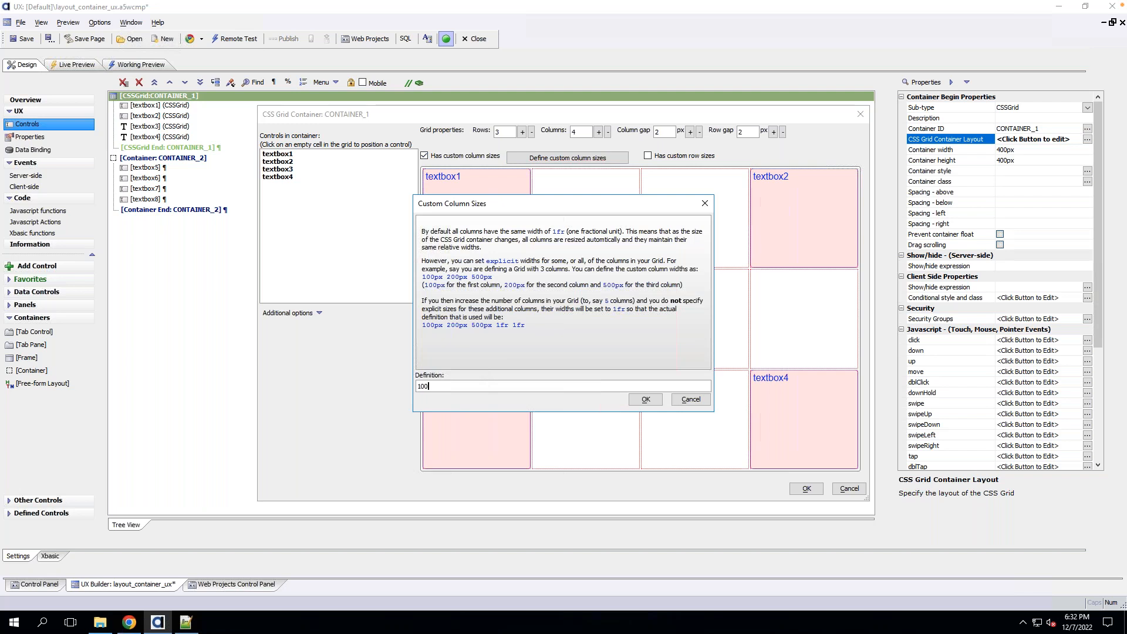
pyautogui.write('00px')
pyautogui.click(645, 399)
# Enable custom row sizes for the grid and set the row definition to 100px.
pyautogui.click(648, 156)
pyautogui.click(761, 159)
pyautogui.click(450, 389)
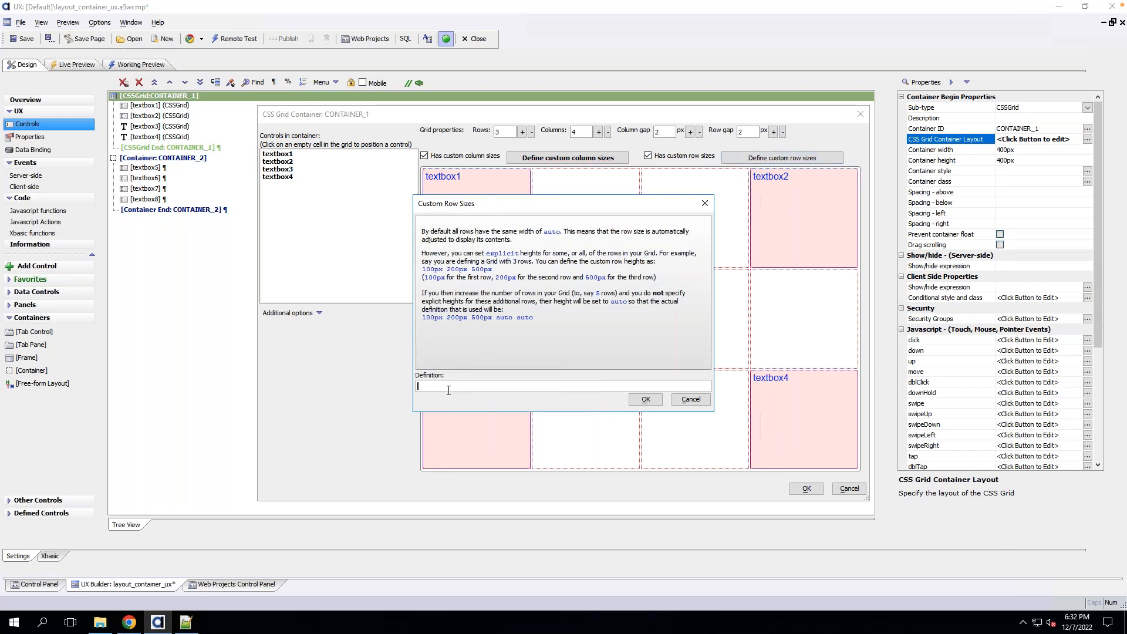
pyautogui.write('100px')
pyautogui.click(646, 399)
# Accept the custom grid sizes and check the component in the working preview.
pyautogui.click(805, 490)
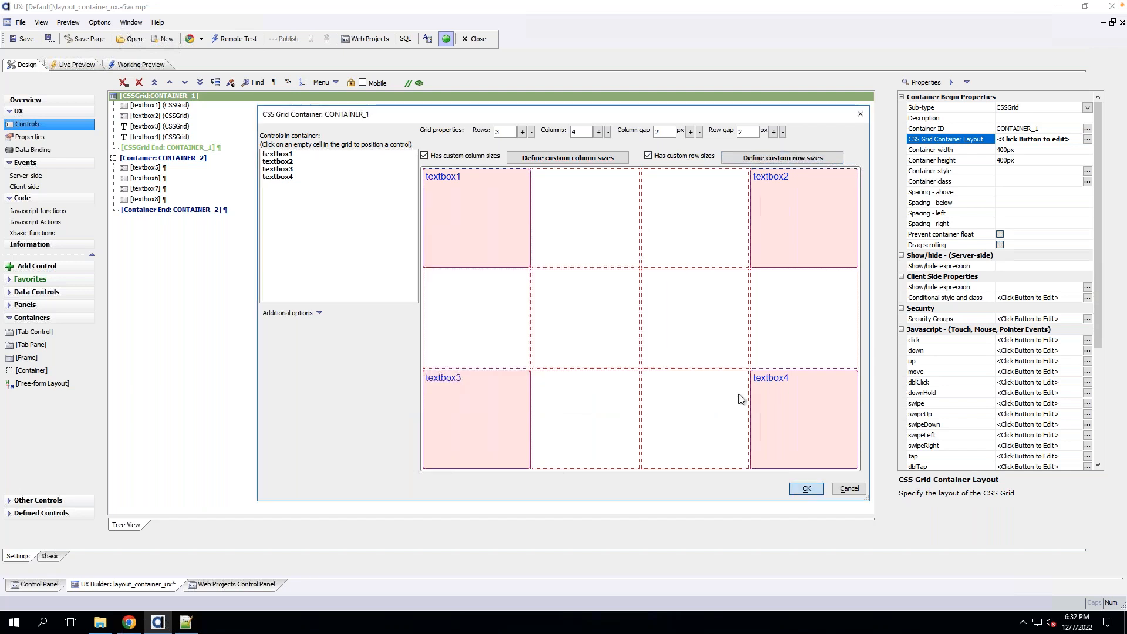
pyautogui.click(138, 64)
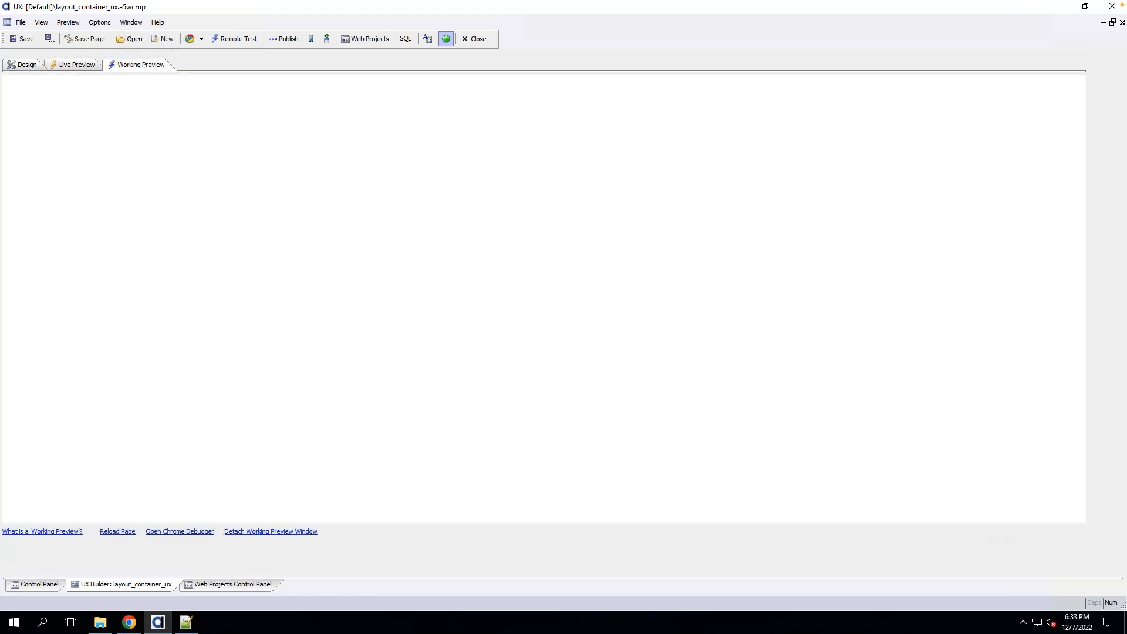
pyautogui.click(22, 65)
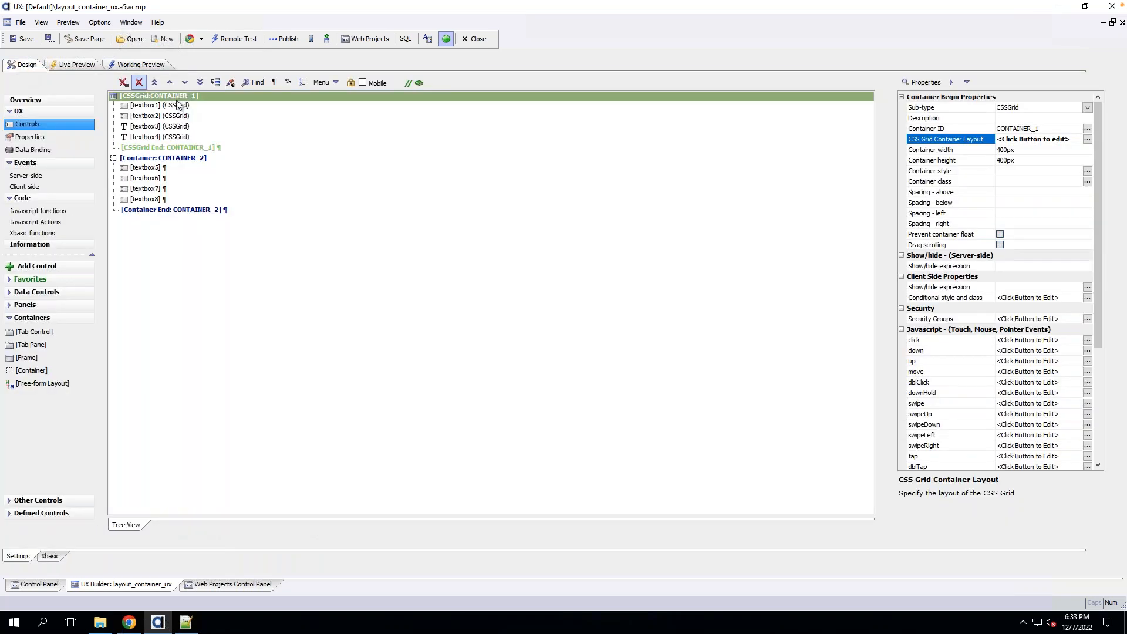
# In CONTAINER_1's CSS grid layout, put textbox1 back at row 1, column 1.
pyautogui.doubleClick(959, 143)
pyautogui.click(335, 154)
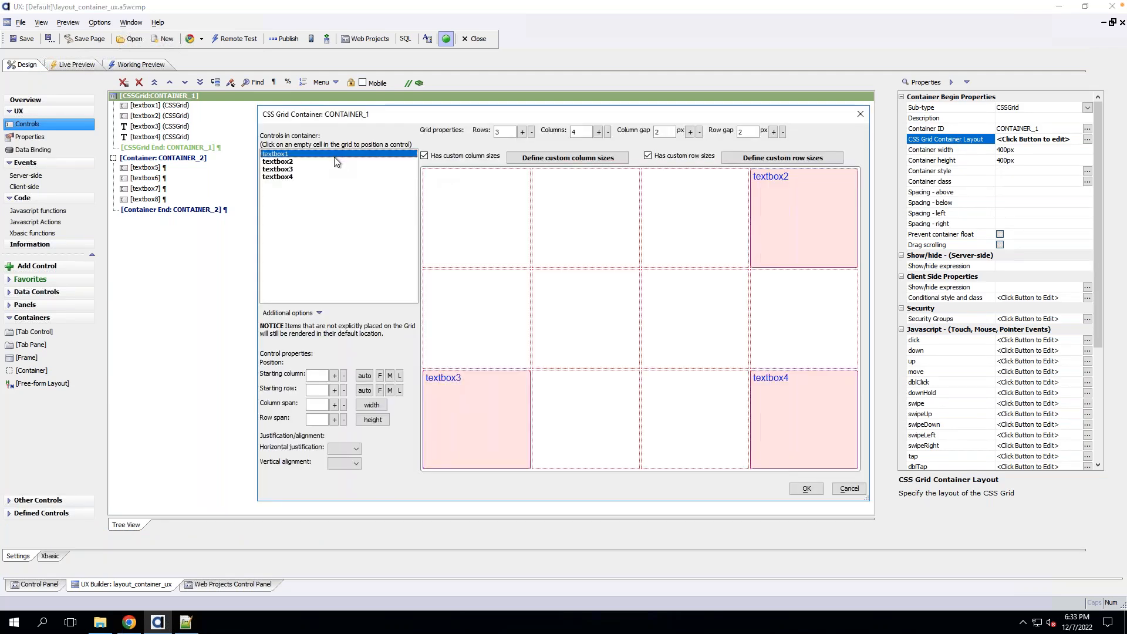
pyautogui.click(451, 202)
pyautogui.click(520, 203)
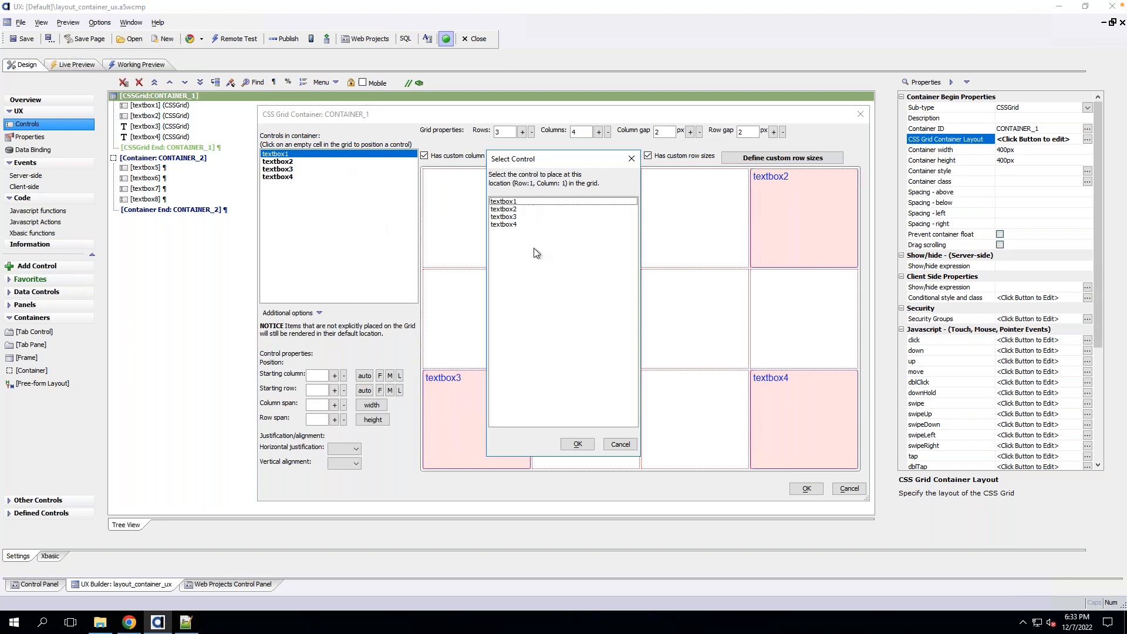
pyautogui.click(578, 444)
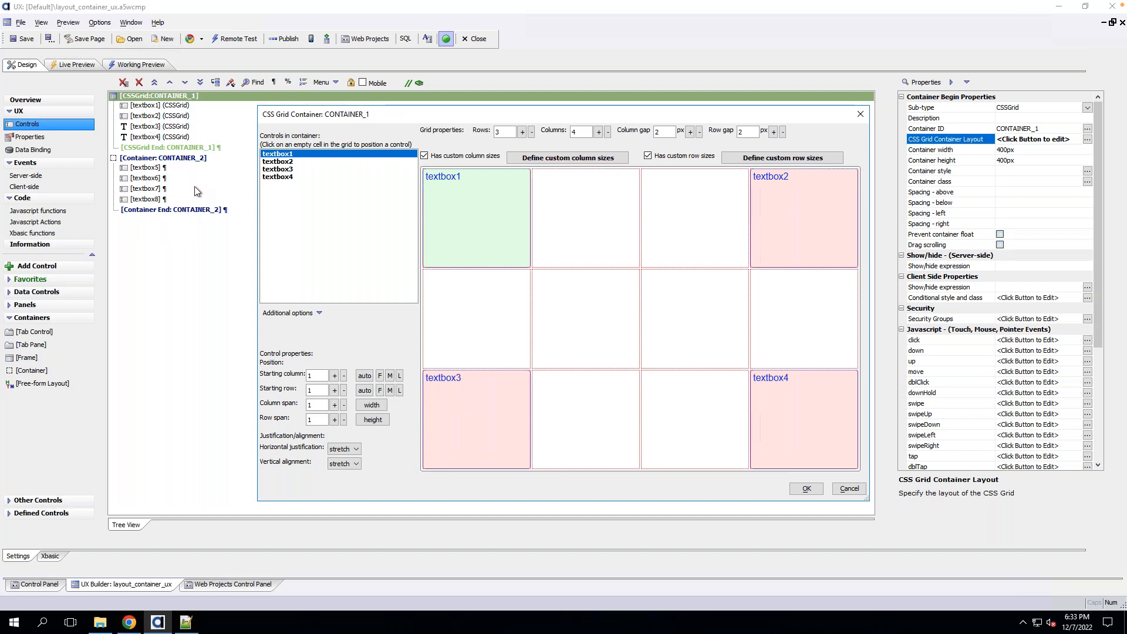
pyautogui.click(574, 211)
pyautogui.click(556, 209)
pyautogui.click(614, 444)
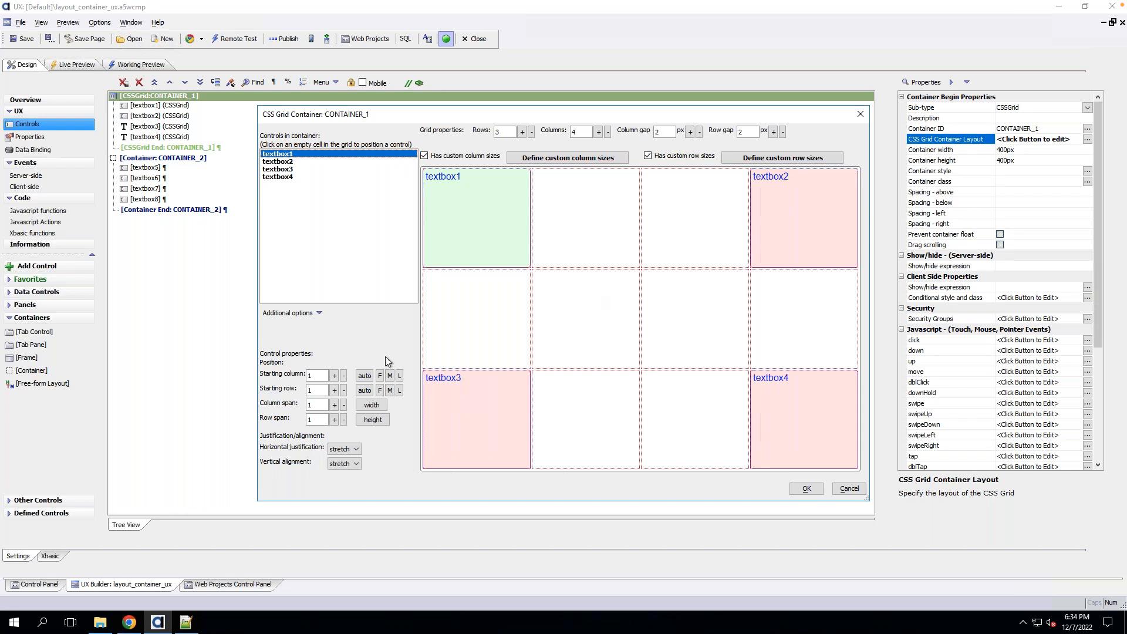
# Check the horizontal justification choices for textbox1, then accept the grid layout and save the component.
pyautogui.click(357, 450)
pyautogui.click(379, 438)
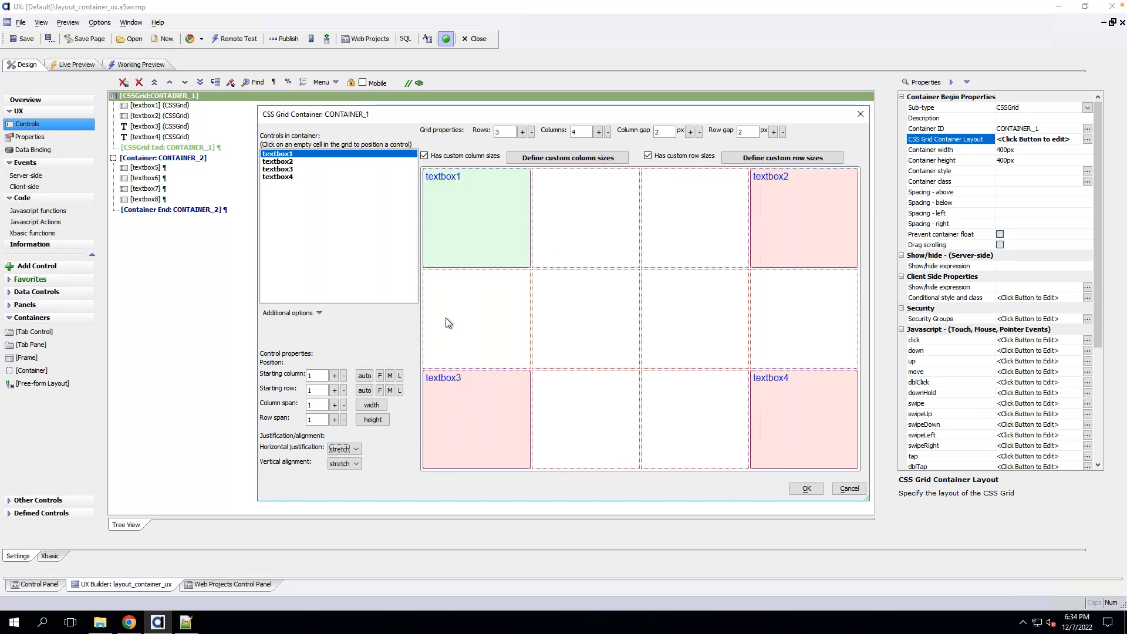
pyautogui.click(806, 489)
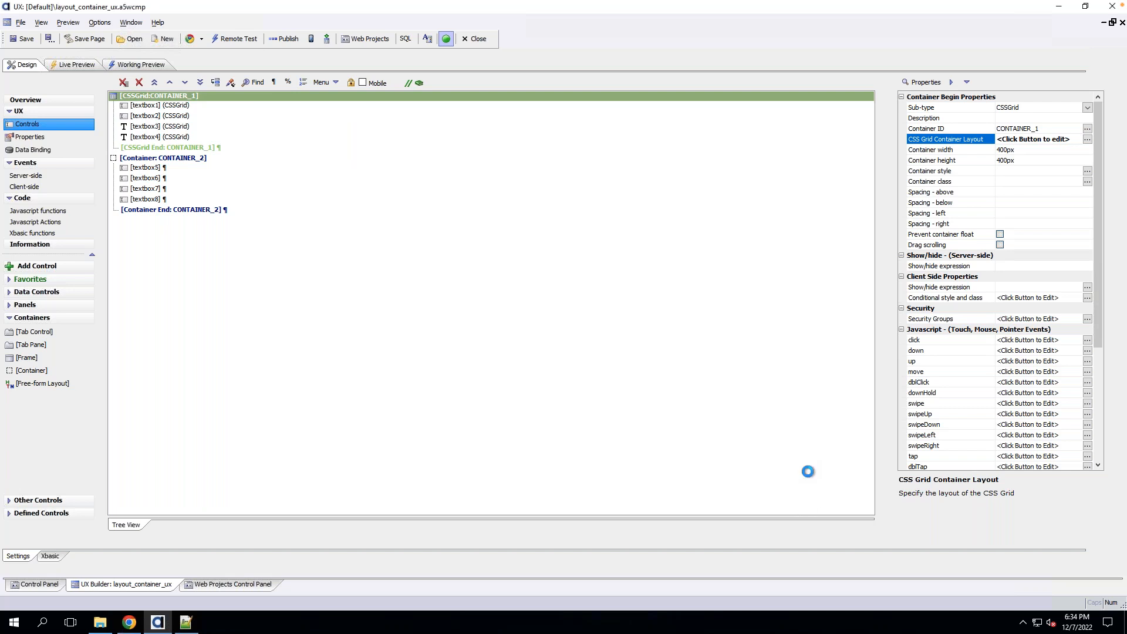
pyautogui.click(13, 40)
# Change CONTAINER_1's sub-type to AbsoluteLayout and save the component.
pyautogui.click(1087, 107)
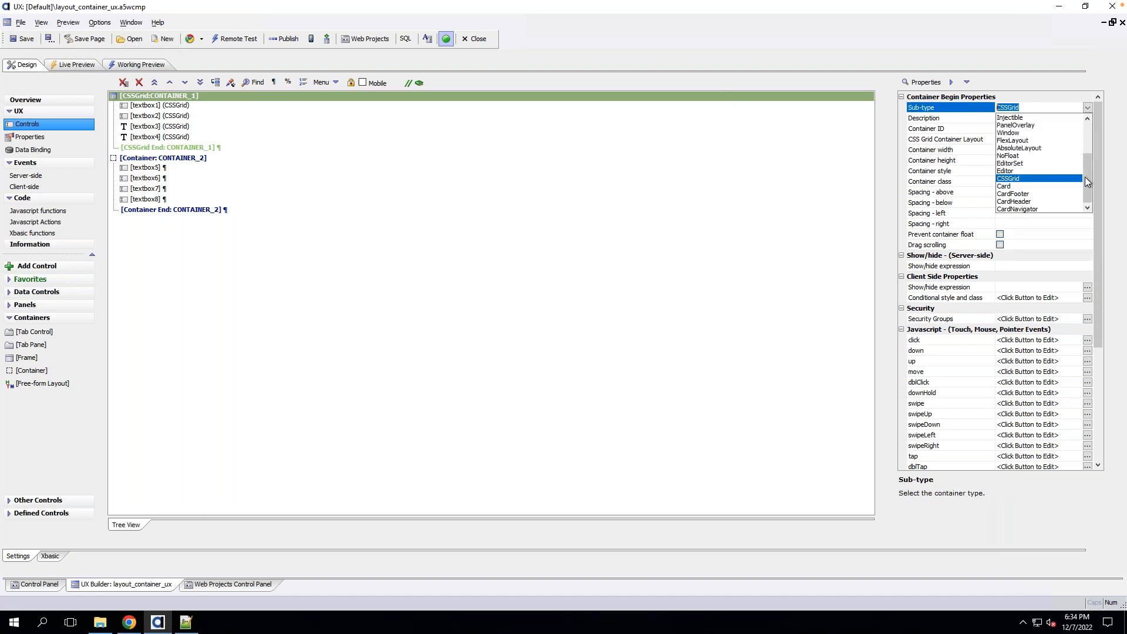
pyautogui.moveTo(1086, 174); pyautogui.dragTo(1085, 153)
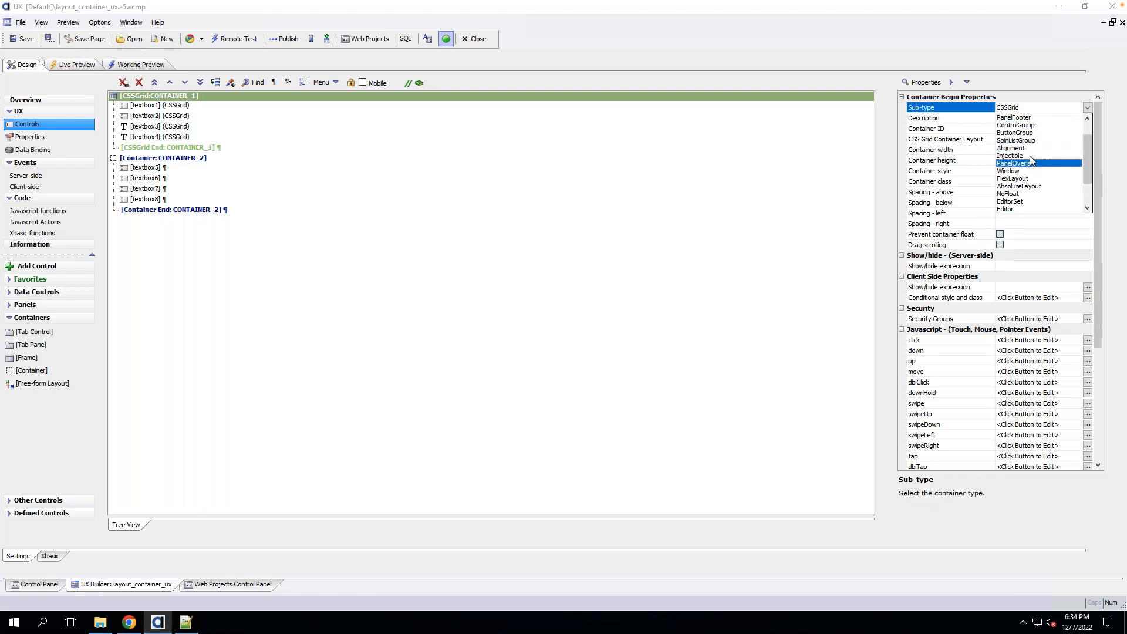
pyautogui.scroll(1, 1089, 131)
pyautogui.moveTo(1089, 130); pyautogui.dragTo(1084, 149)
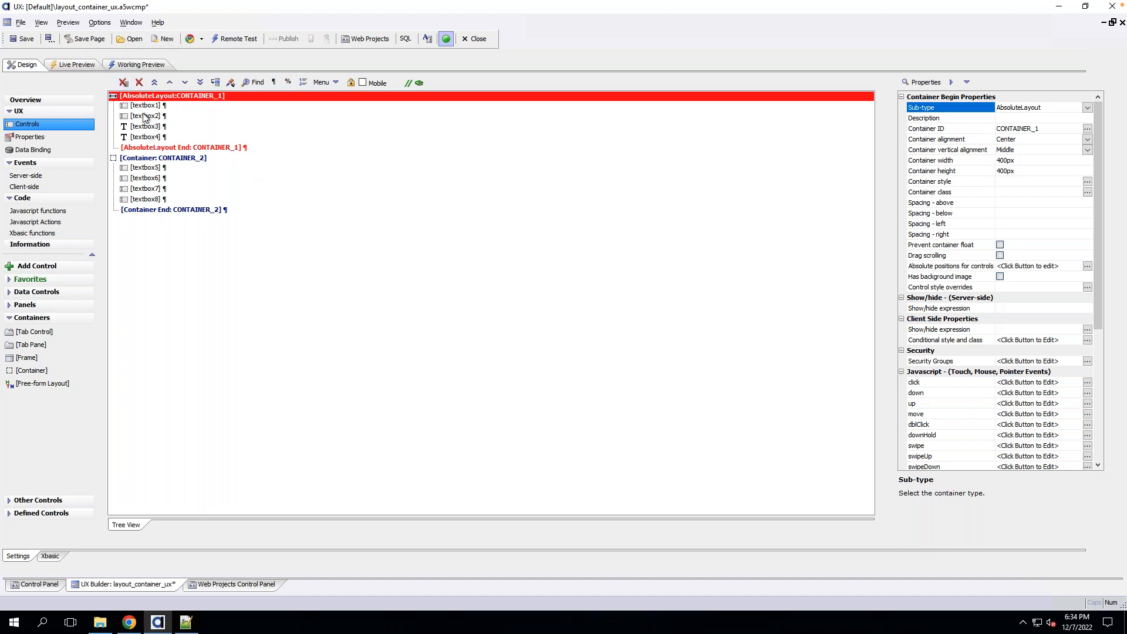
pyautogui.moveTo(144, 109); pyautogui.dragTo(140, 143)
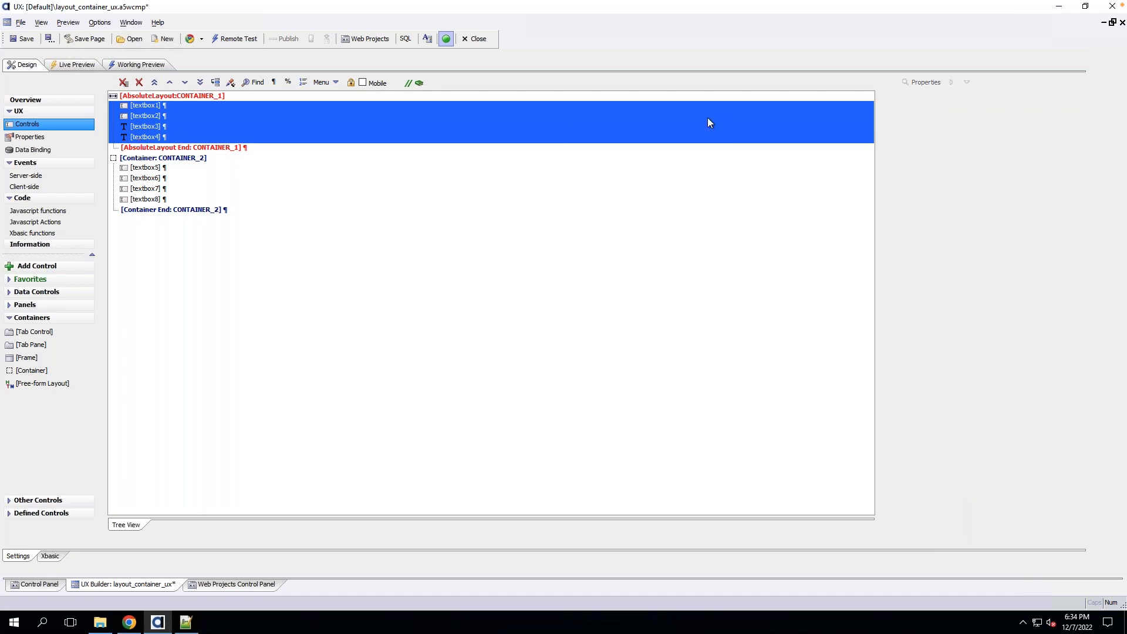
pyautogui.click(23, 42)
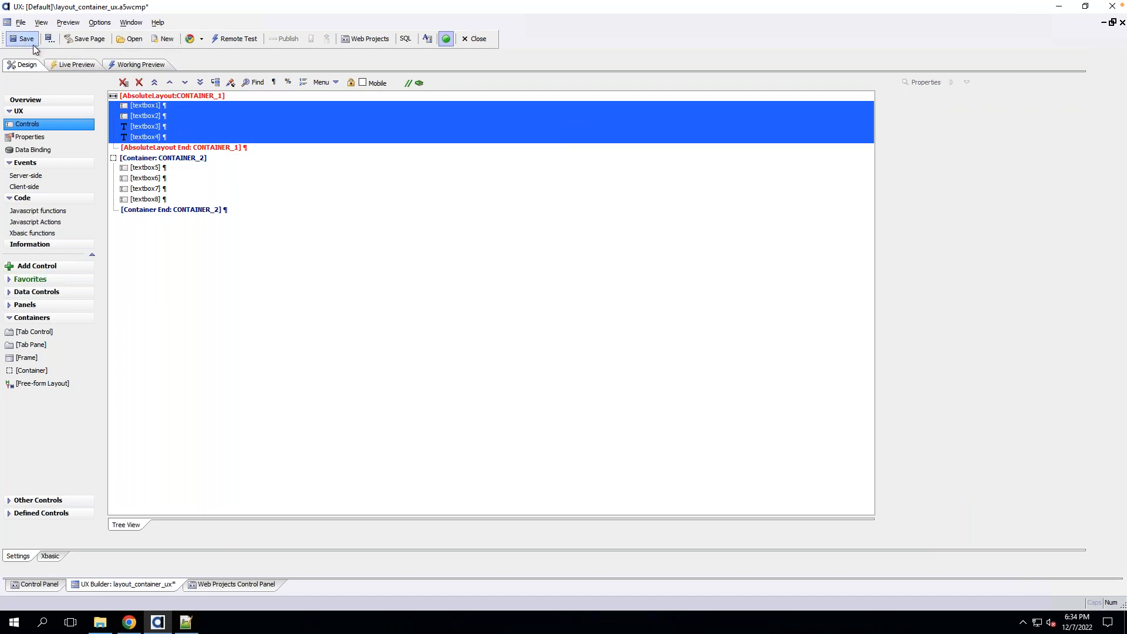
# In CONTAINER_1's absolute positions, place the four text boxes in two rows of two, with textbox4 about 116 by 20 at left 233, top 52.
pyautogui.click(171, 96)
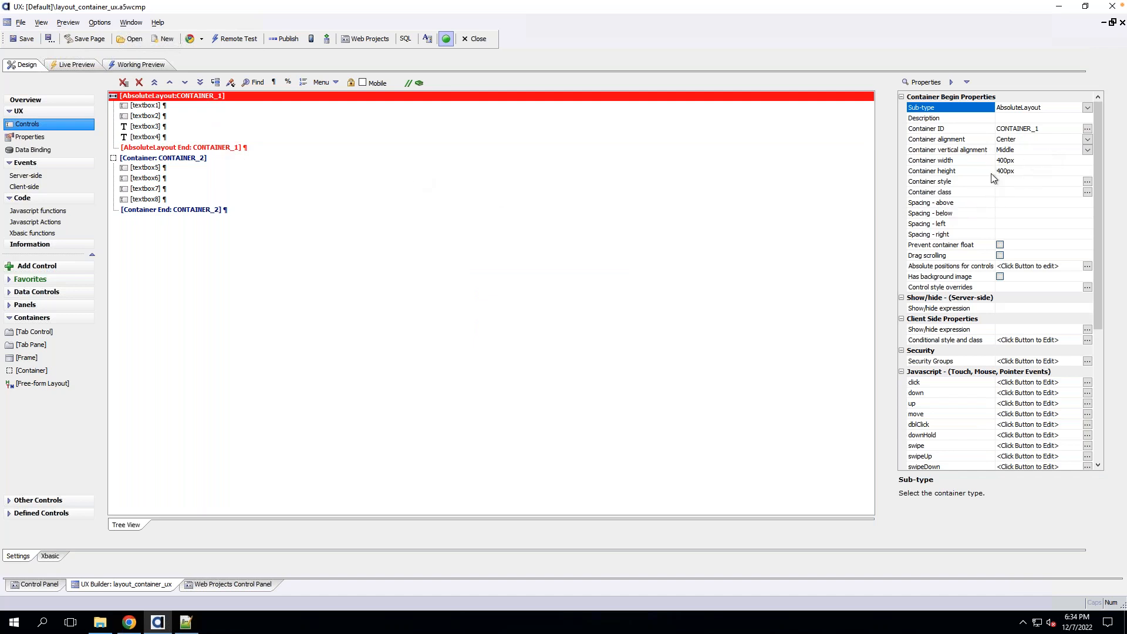
pyautogui.click(949, 270)
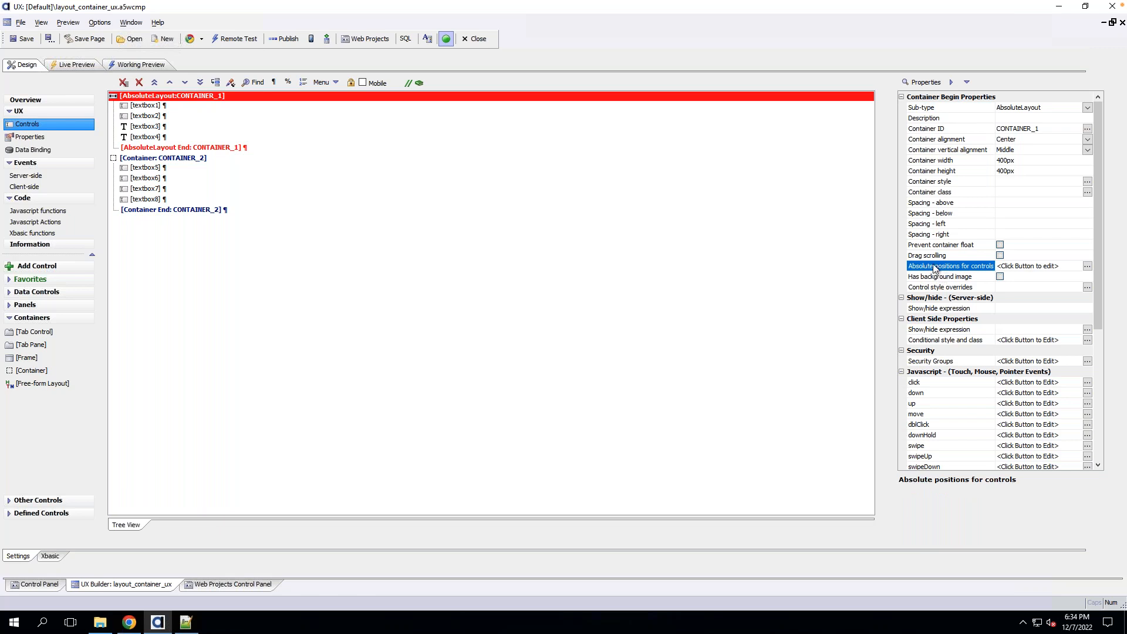
pyautogui.doubleClick(935, 269)
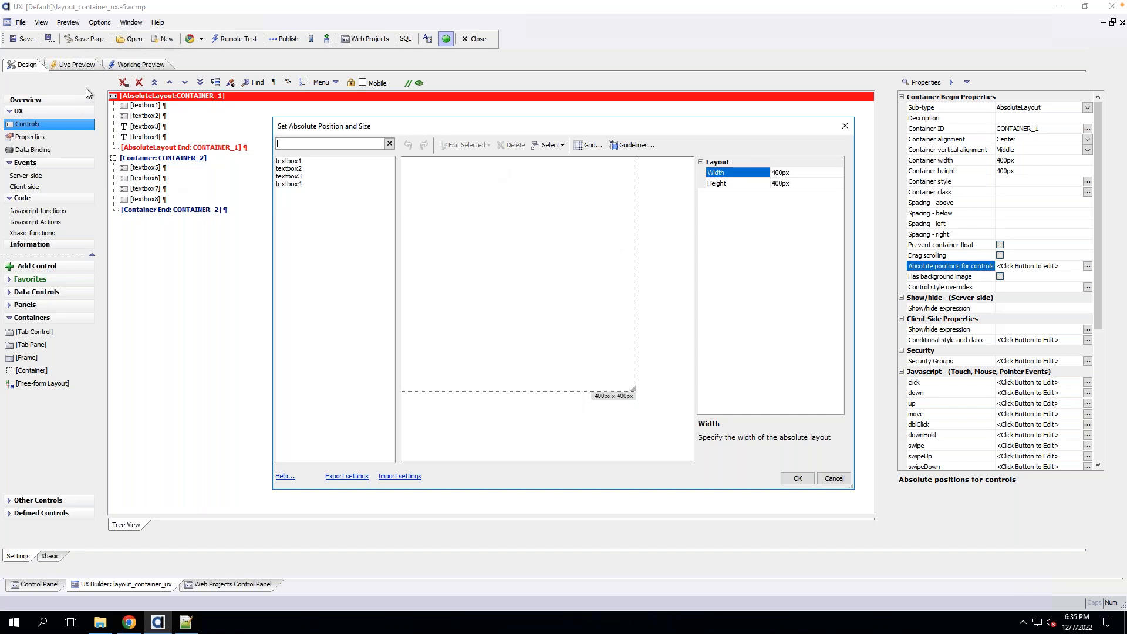
pyautogui.click(289, 161)
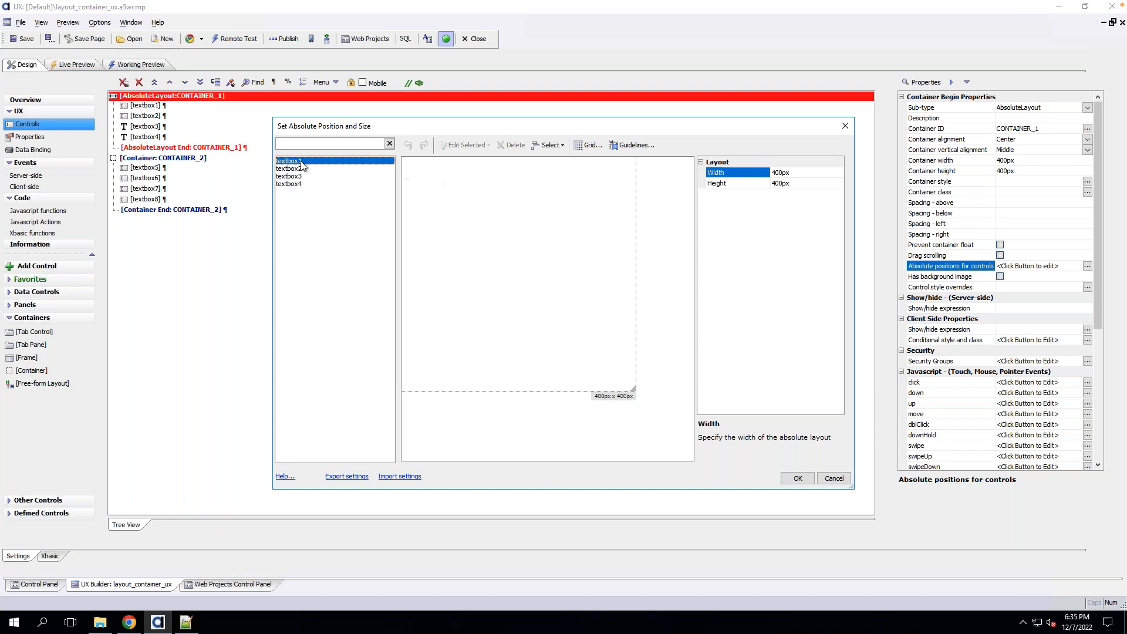
pyautogui.moveTo(444, 167); pyautogui.dragTo(583, 175)
pyautogui.click(320, 169)
pyautogui.moveTo(277, 174)
pyautogui.mouseDown()
pyautogui.moveTo(444, 189)
pyautogui.moveTo(500, 214)
pyautogui.moveTo(496, 196)
pyautogui.moveTo(463, 189)
pyautogui.moveTo(605, 198)
pyautogui.mouseUp()
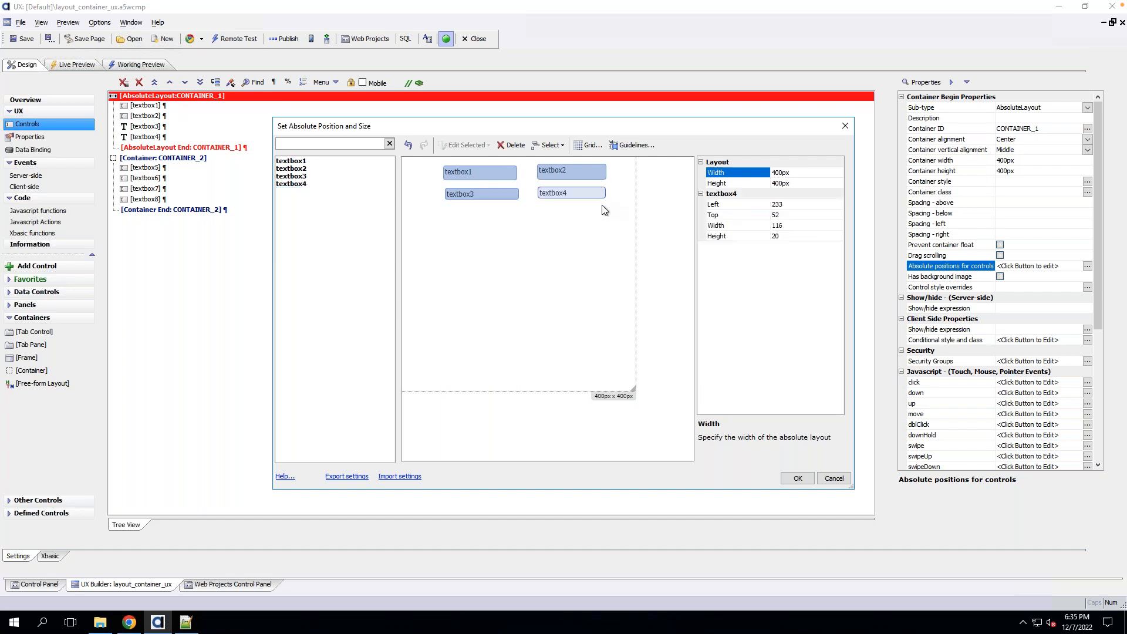
# Accept the absolute positions, save the component and check the text boxes in the working preview.
pyautogui.click(797, 478)
pyautogui.click(17, 45)
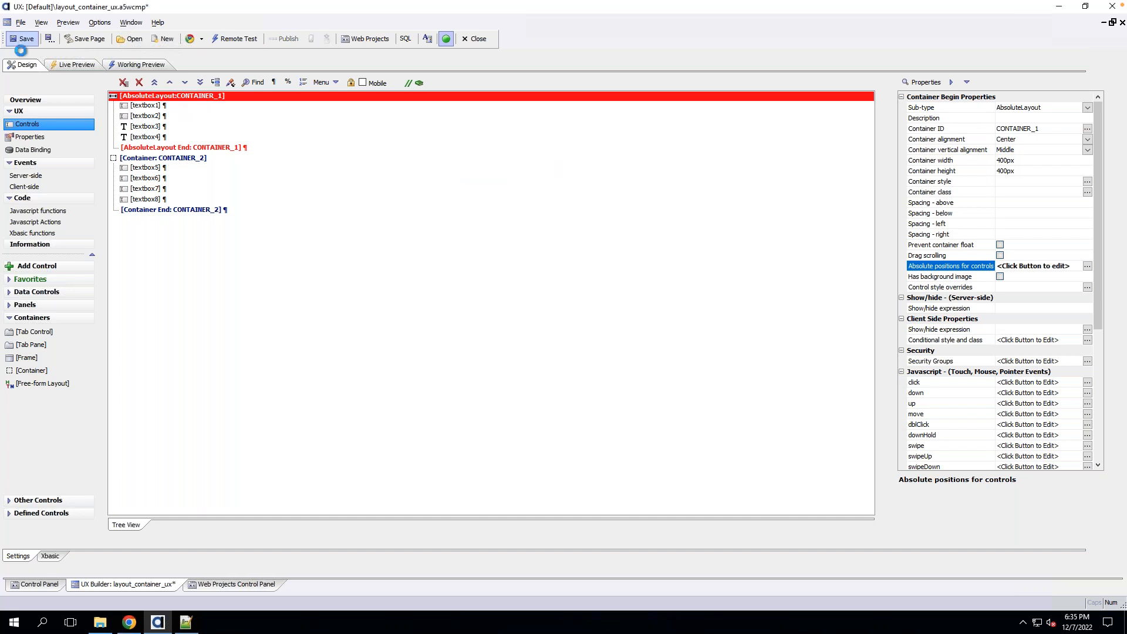
pyautogui.click(132, 65)
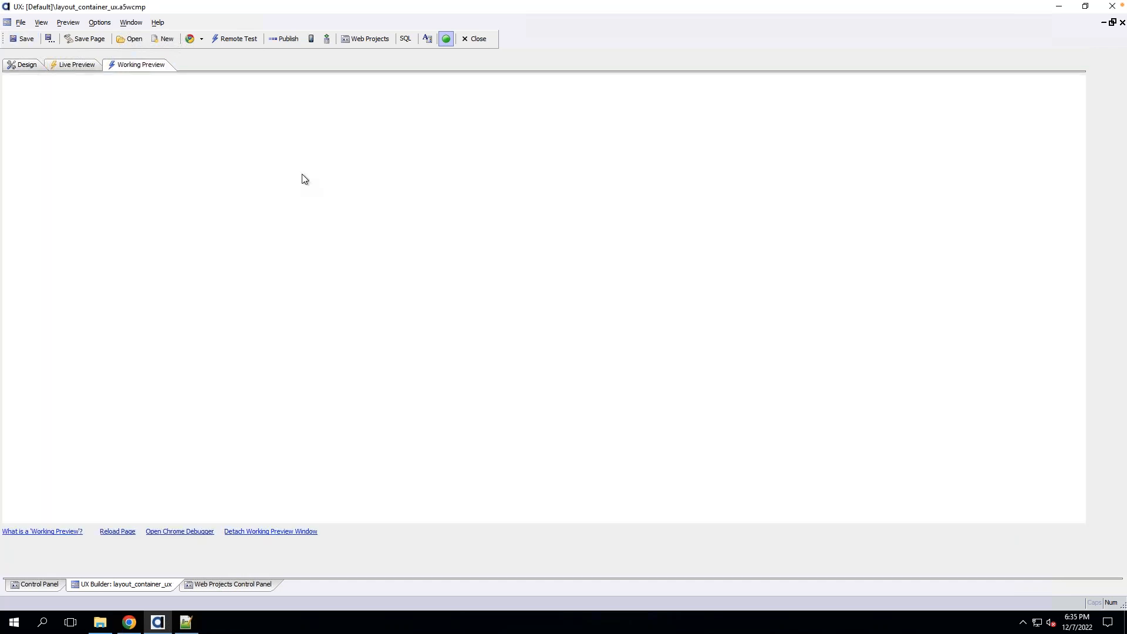
pyautogui.click(60, 99)
pyautogui.click(160, 98)
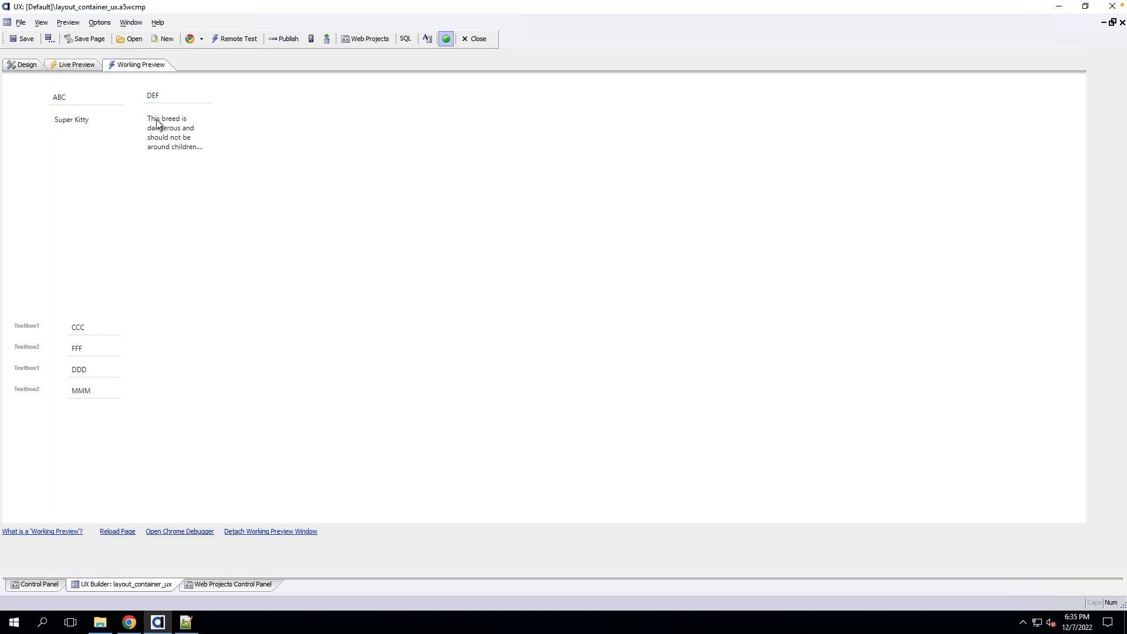
# In CONTAINER_1's absolute layout, move textbox4 below textbox3, to about left 72, top 87.
pyautogui.click(27, 65)
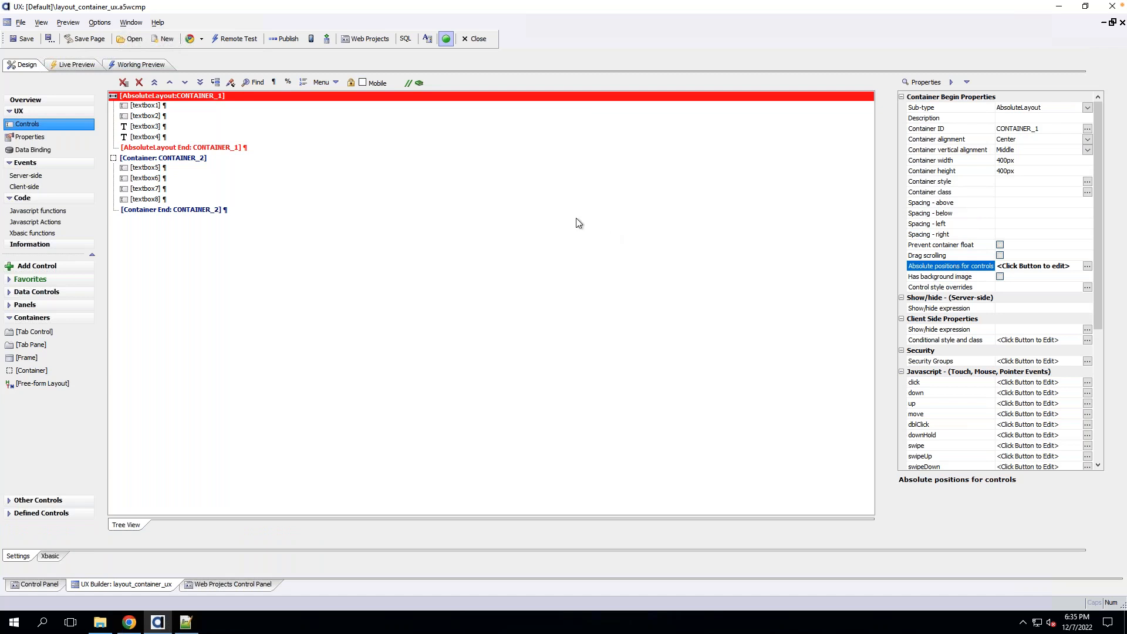
pyautogui.click(577, 196)
pyautogui.moveTo(515, 227); pyautogui.dragTo(482, 214)
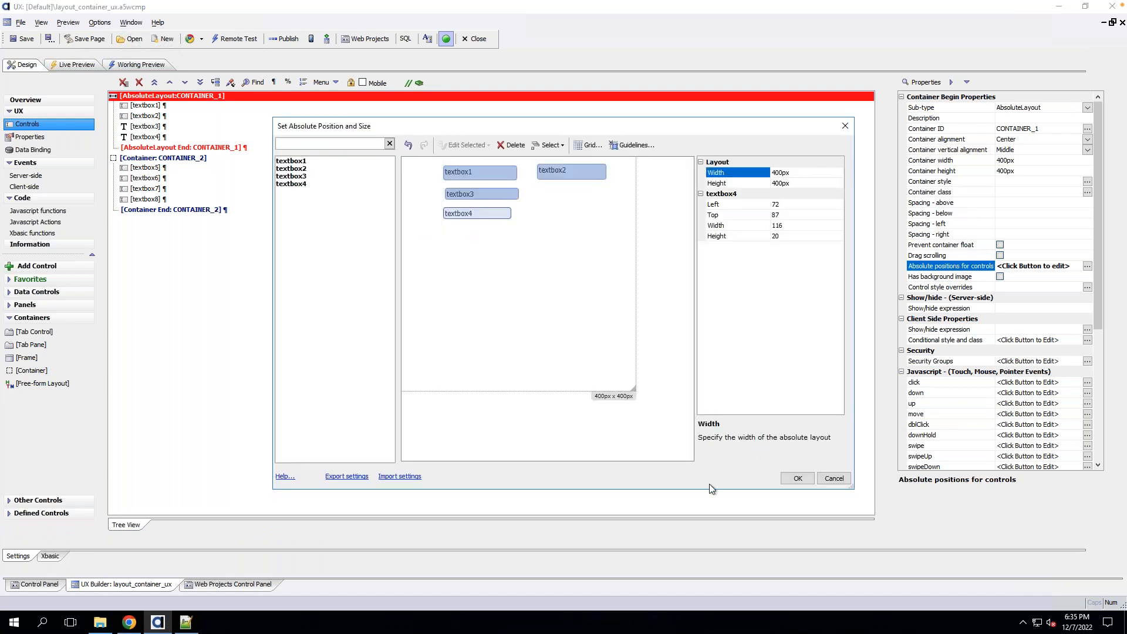
# Accept the changed absolute layout and check the text box positions in the working preview.
pyautogui.click(801, 477)
pyautogui.click(147, 65)
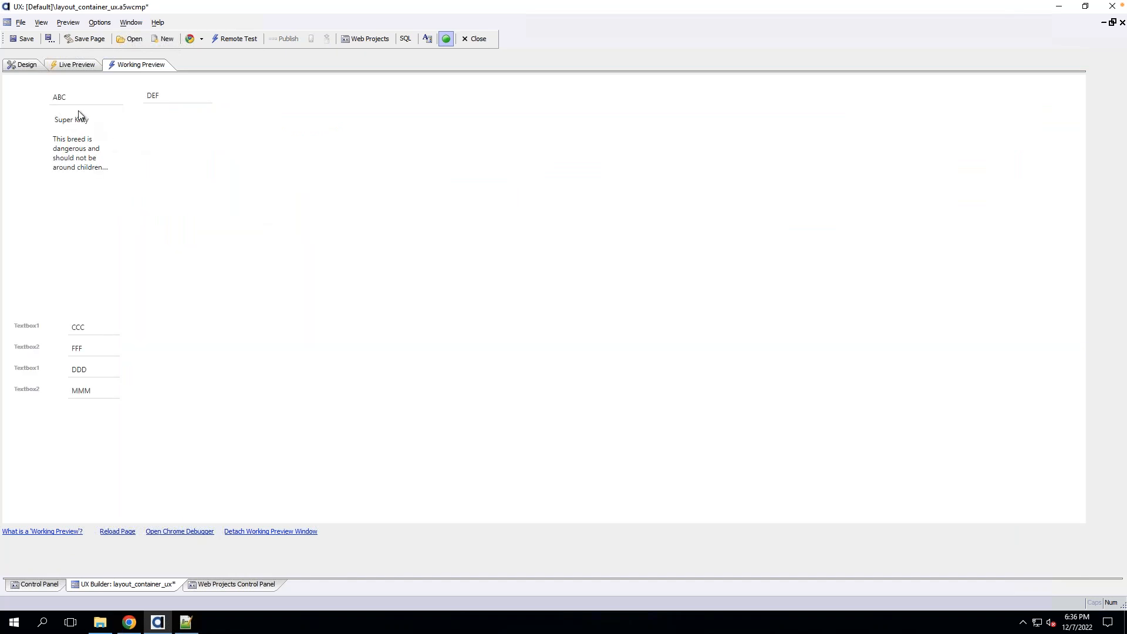
pyautogui.click(176, 98)
pyautogui.click(115, 109)
pyautogui.click(88, 98)
# Reopen CONTAINER_1's absolute positions and match textbox2's size to textbox1, using the first selected control as reference.
pyautogui.click(13, 67)
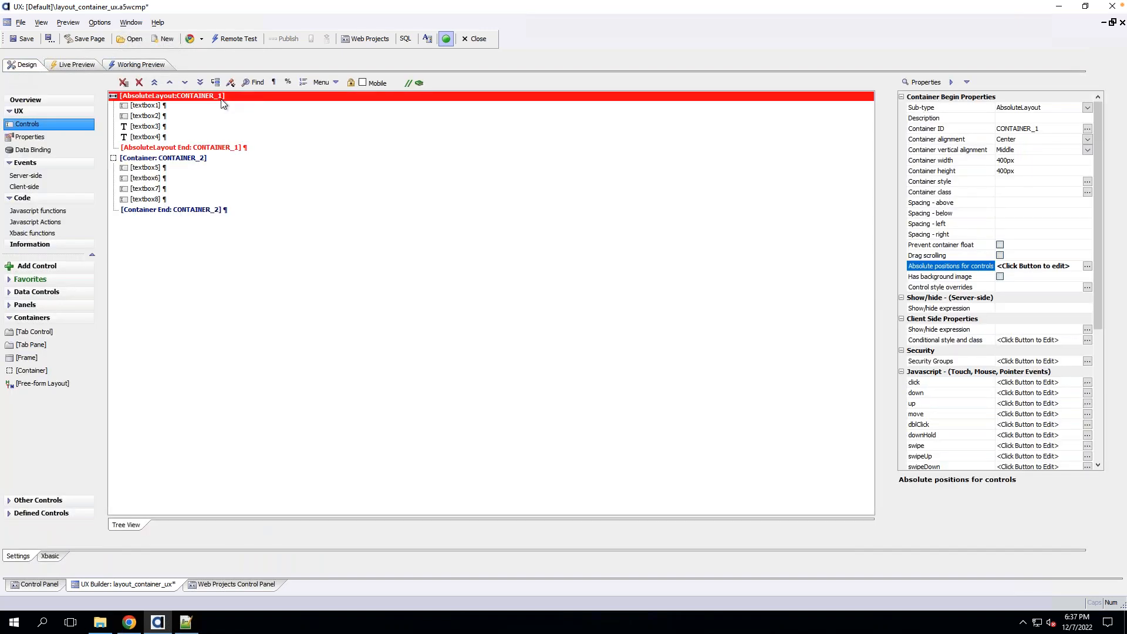
pyautogui.doubleClick(955, 268)
pyautogui.click(463, 171)
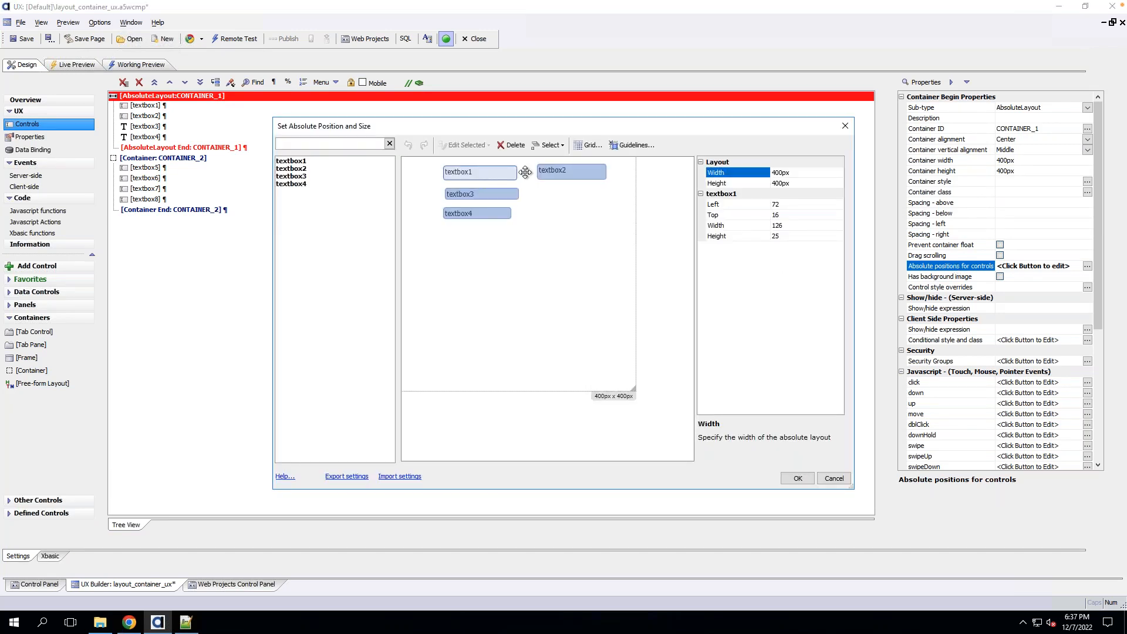
pyautogui.click(543, 171)
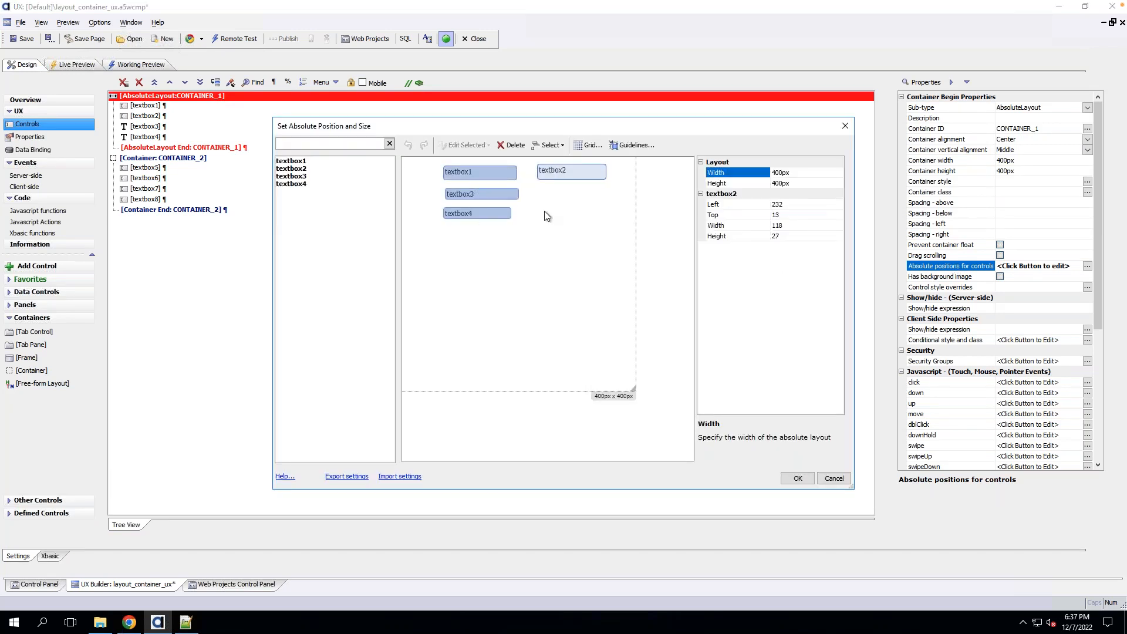
pyautogui.click(498, 176)
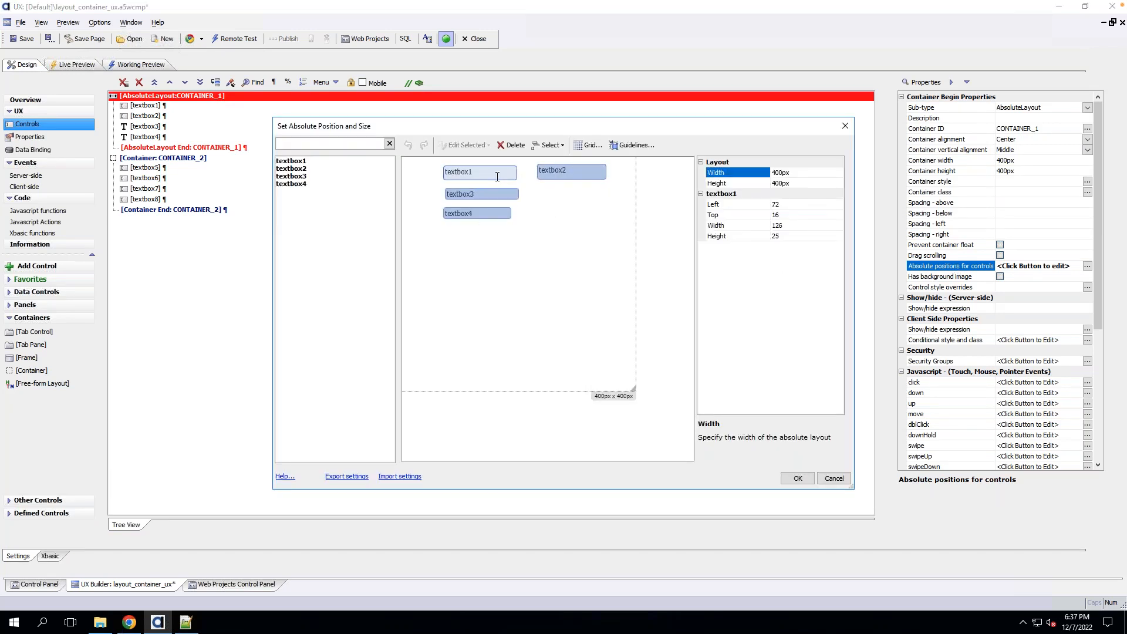
pyautogui.keyDown('ctrl'); pyautogui.click(552, 169); pyautogui.keyUp('ctrl')
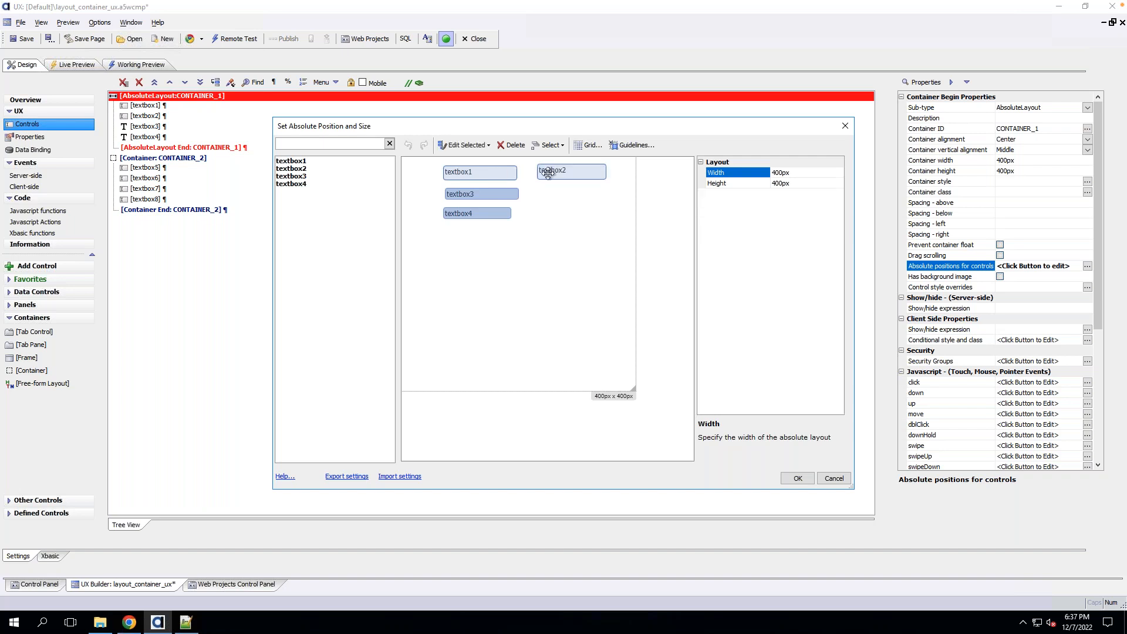
pyautogui.click(483, 148)
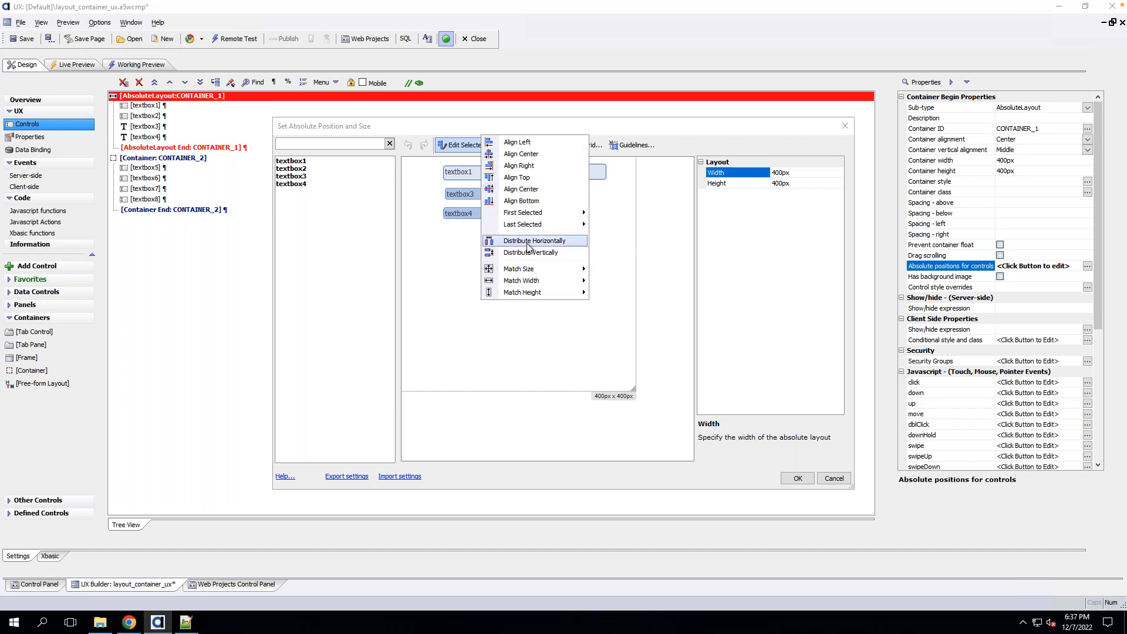
pyautogui.moveTo(526, 271)
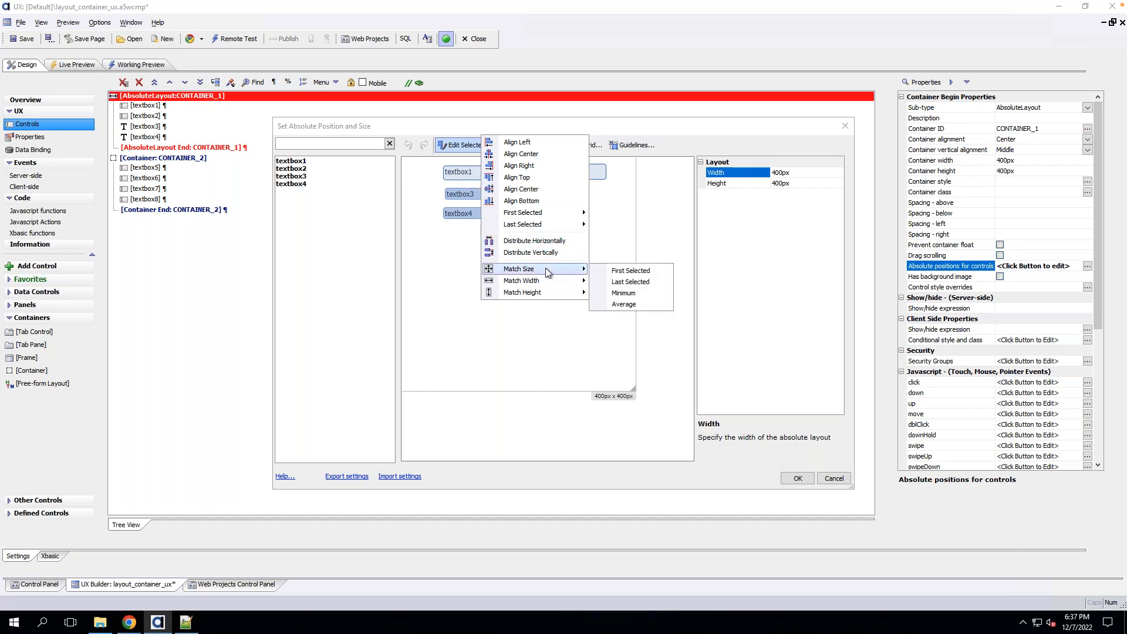
pyautogui.click(637, 272)
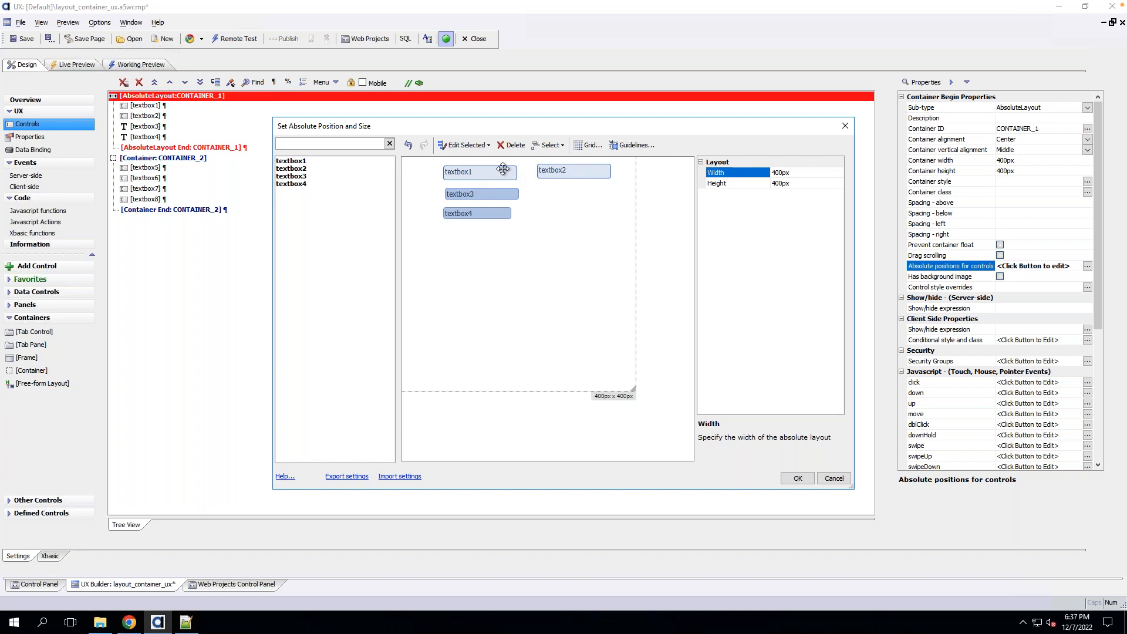
# Match textbox3's size to textbox1, using the first selected control as reference.
pyautogui.click(504, 194)
pyautogui.click(550, 196)
pyautogui.click(500, 173)
pyautogui.keyDown('ctrl'); pyautogui.click(499, 193); pyautogui.keyUp('ctrl')
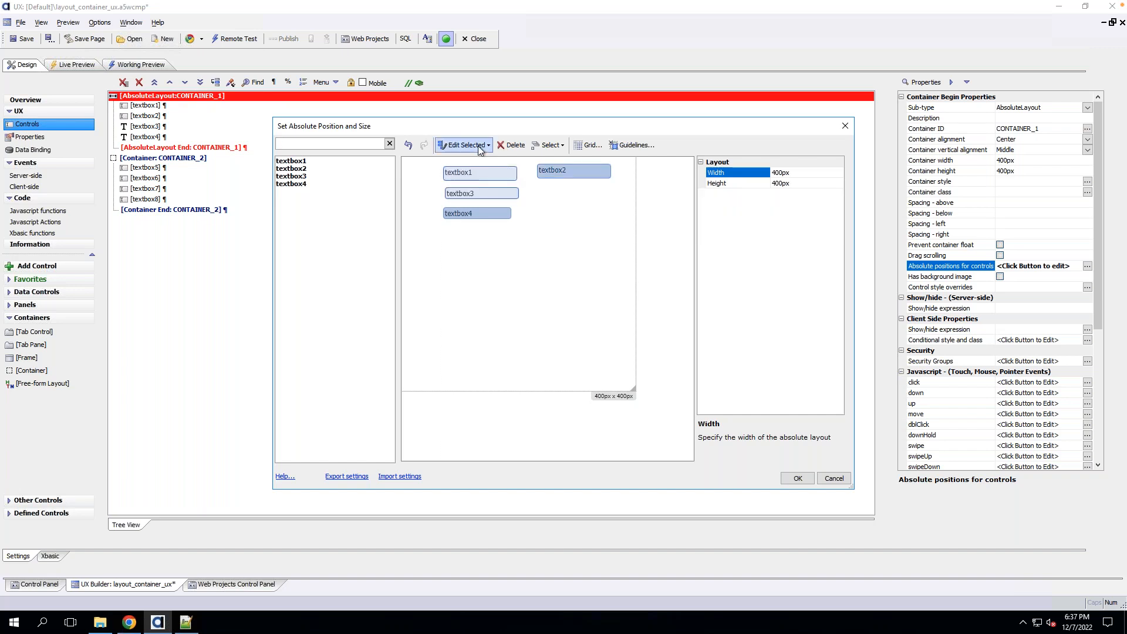
pyautogui.click(480, 147)
pyautogui.moveTo(517, 290)
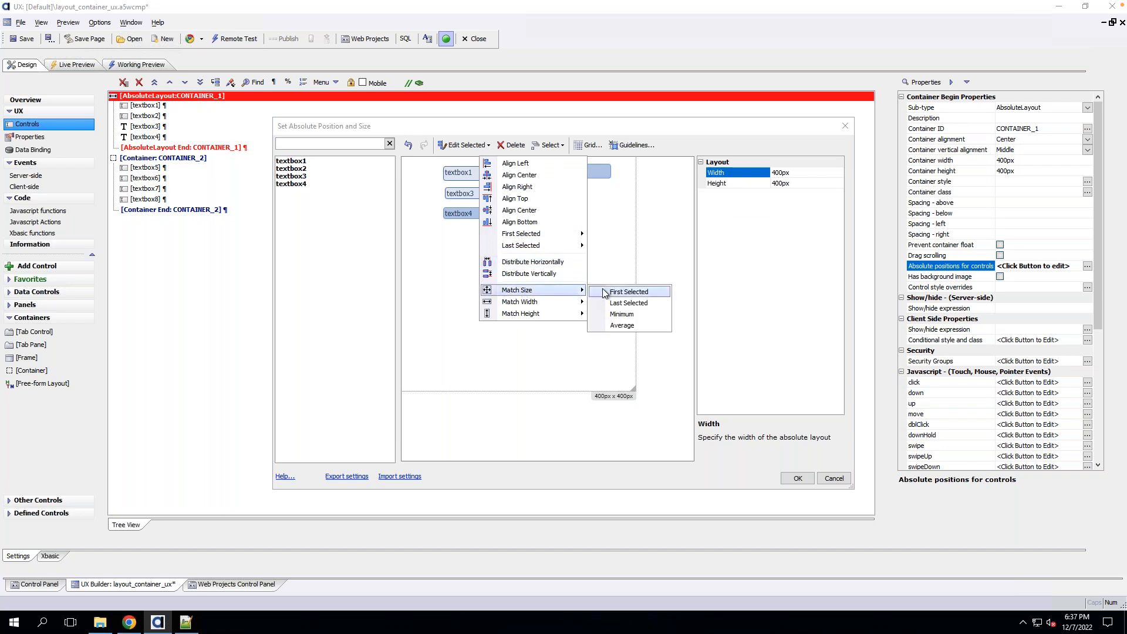
pyautogui.click(604, 292)
# Adjust textbox4 so its top is at about 103 and set its height to 80.
pyautogui.moveTo(475, 196)
pyautogui.mouseDown()
pyautogui.moveTo(477, 256)
pyautogui.moveTo(483, 222)
pyautogui.moveTo(486, 256)
pyautogui.moveTo(473, 216)
pyautogui.mouseUp()
pyautogui.click(462, 215)
pyautogui.click(478, 217)
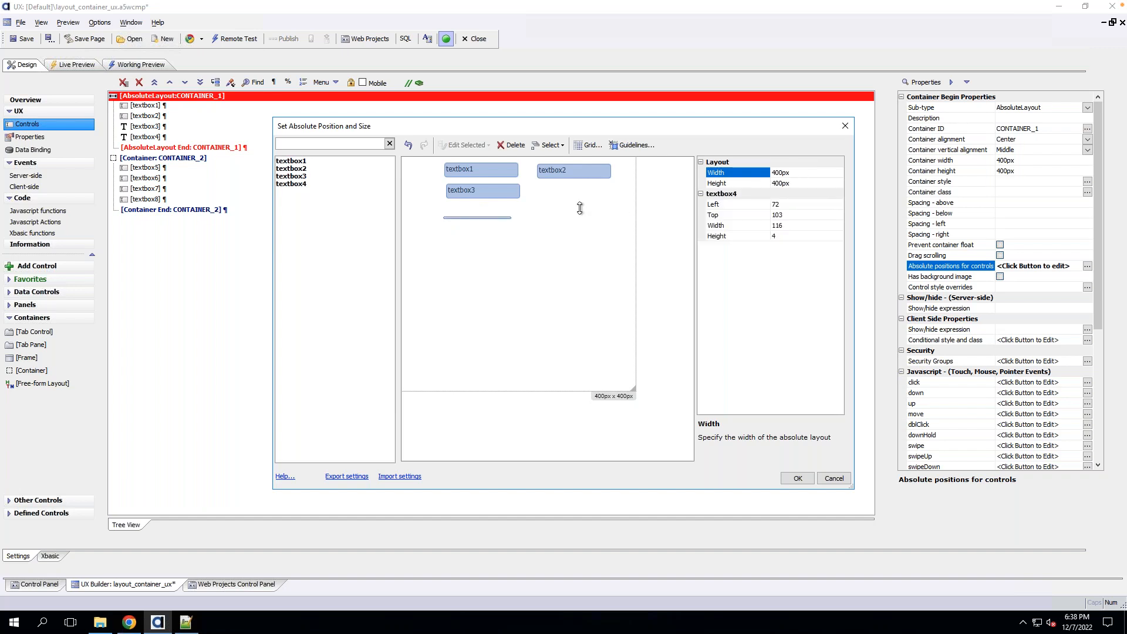
pyautogui.click(787, 226)
pyautogui.press('Down')
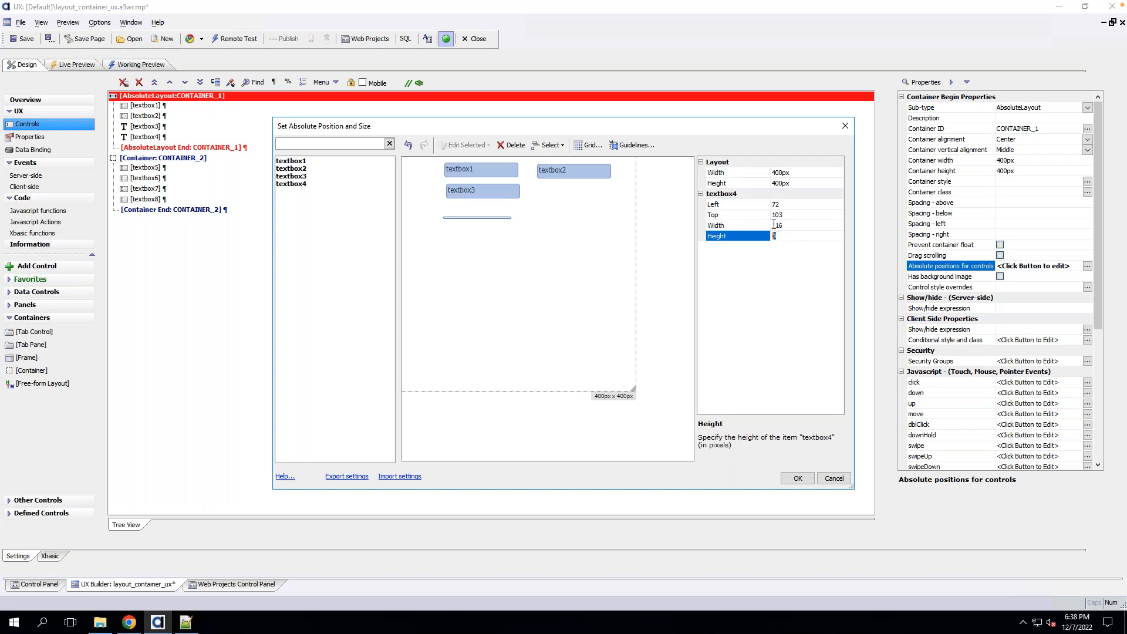
pyautogui.write('80')
pyautogui.press('Return')
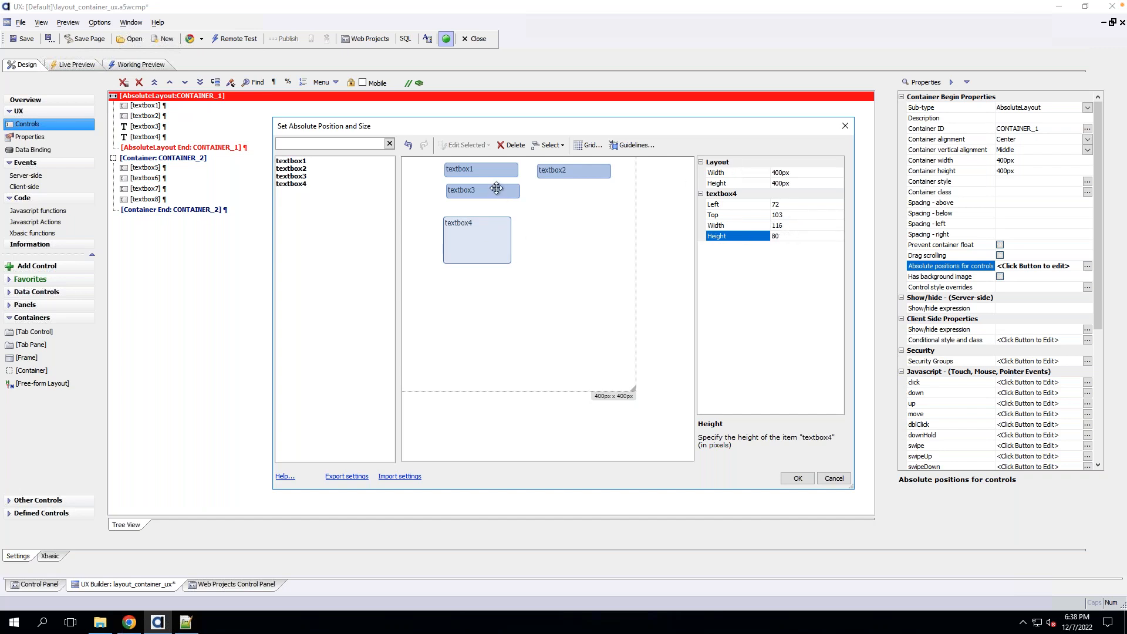
# Stack textbox2 at about left 72, top 40, with textbox3 beneath it, and align textbox1, textbox2 and textbox3 along their left edges.
pyautogui.moveTo(496, 188); pyautogui.dragTo(492, 204)
pyautogui.moveTo(581, 173); pyautogui.dragTo(489, 188)
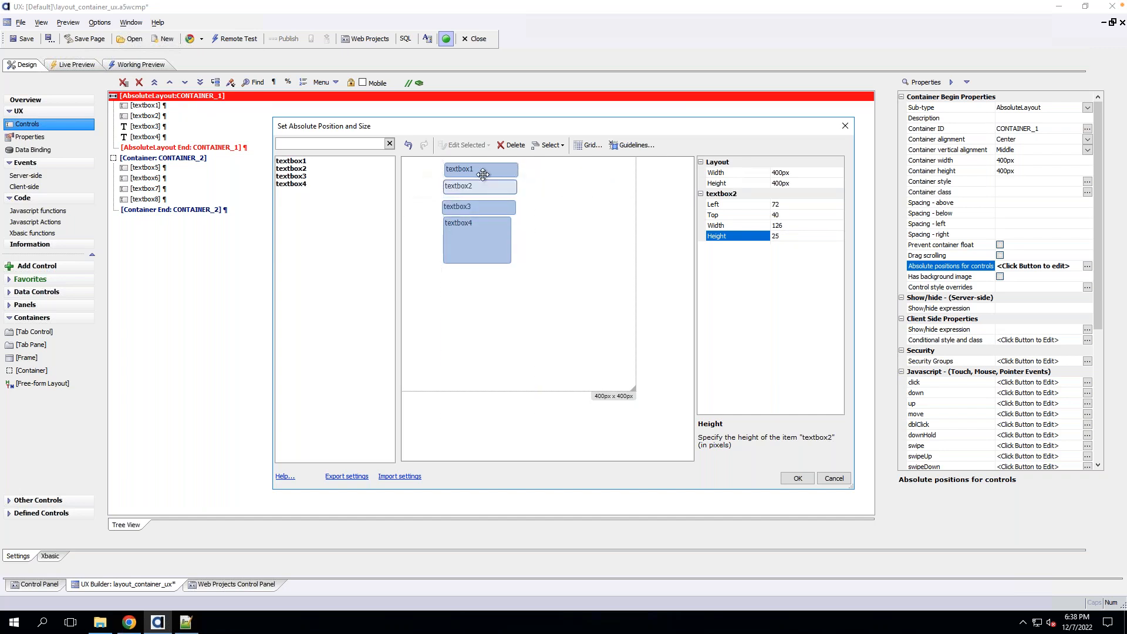
pyautogui.click(483, 172)
pyautogui.keyDown('ctrl'); pyautogui.click(484, 187); pyautogui.keyUp('ctrl')
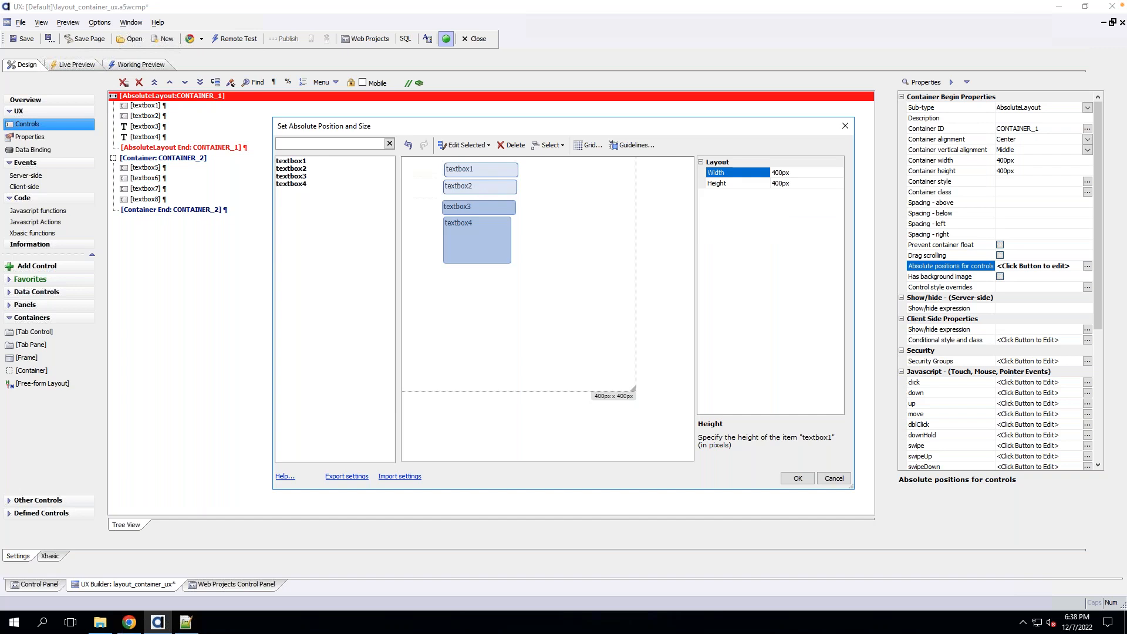
pyautogui.keyDown('ctrl'); pyautogui.click(484, 205); pyautogui.keyUp('ctrl')
pyautogui.click(472, 148)
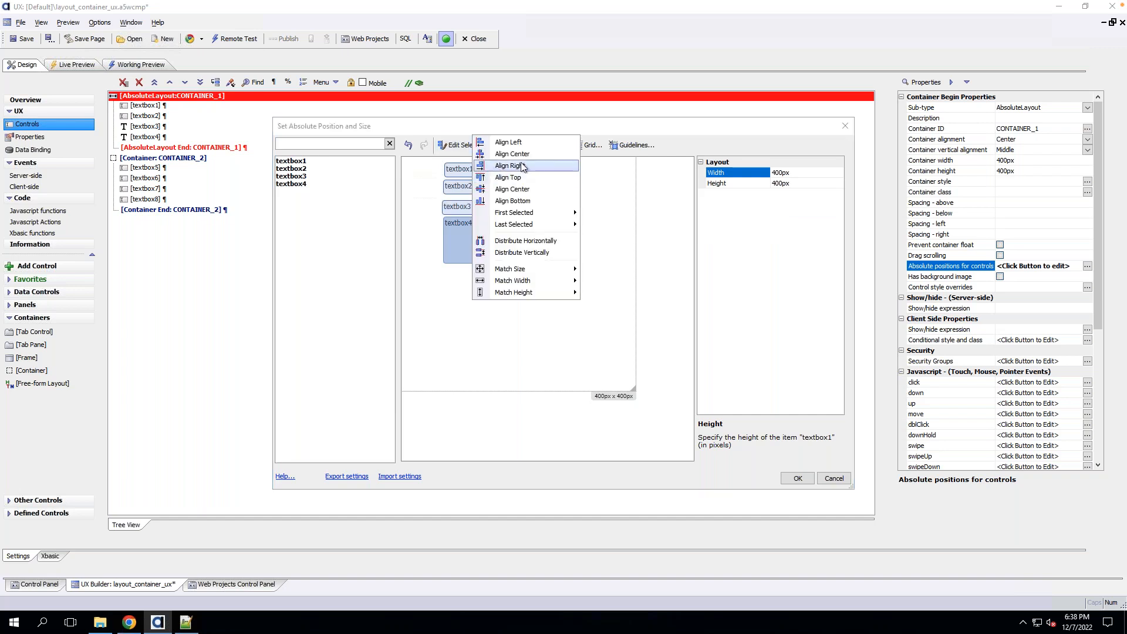
pyautogui.click(516, 142)
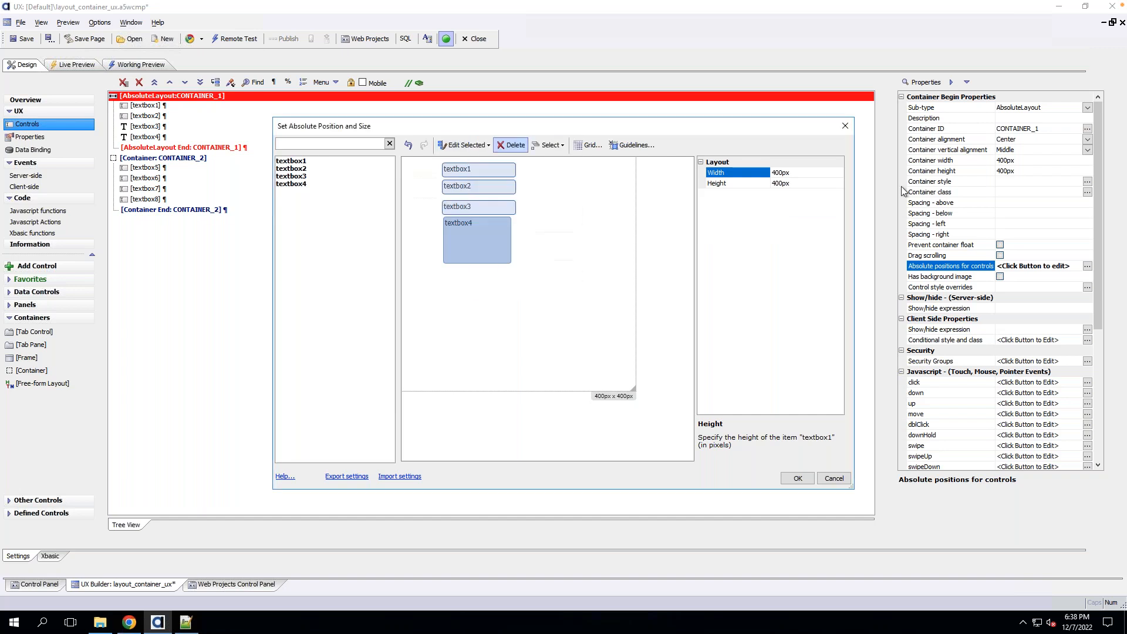
# Move textbox2 out of the stack and place it to the right of textbox1, slightly lower.
pyautogui.click(470, 149)
pyautogui.click(494, 166)
pyautogui.moveTo(488, 191); pyautogui.dragTo(594, 173)
pyautogui.click(573, 206)
pyautogui.click(513, 189)
# Align textbox1 and textbox2 along their top edges.
pyautogui.click(527, 173)
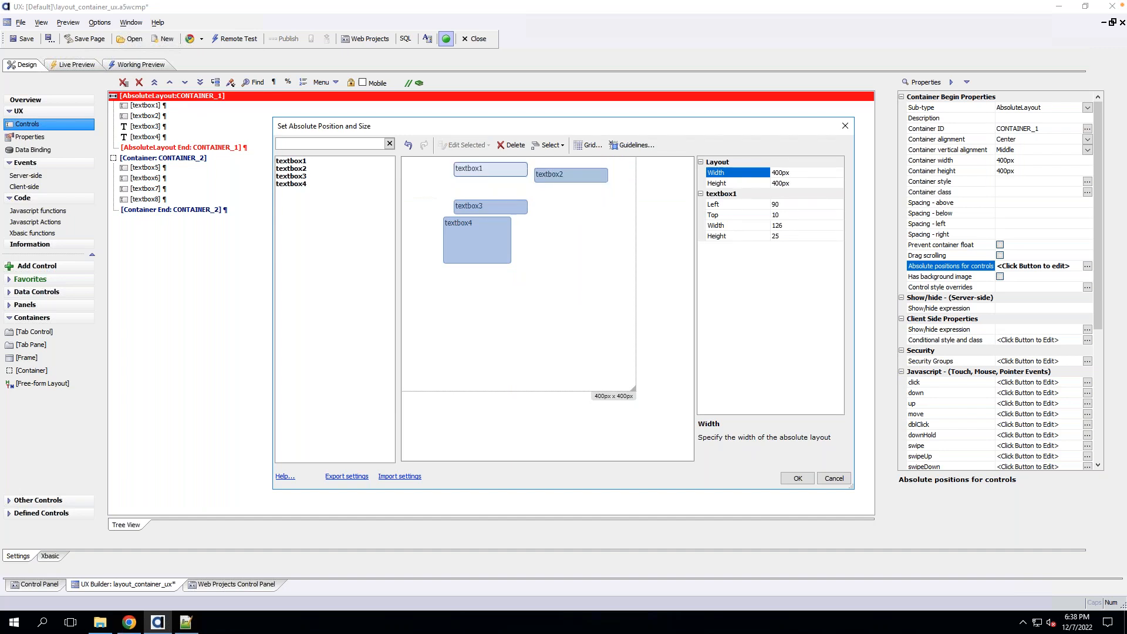
pyautogui.keyDown('ctrl'); pyautogui.click(567, 175); pyautogui.keyUp('ctrl')
pyautogui.click(461, 145)
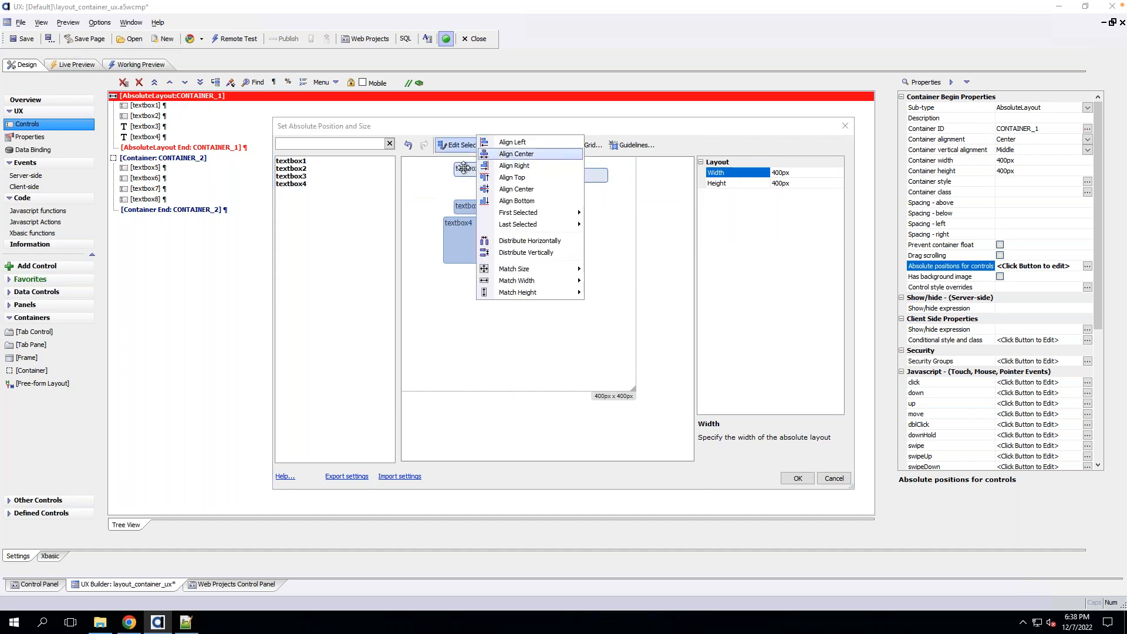
pyautogui.click(516, 177)
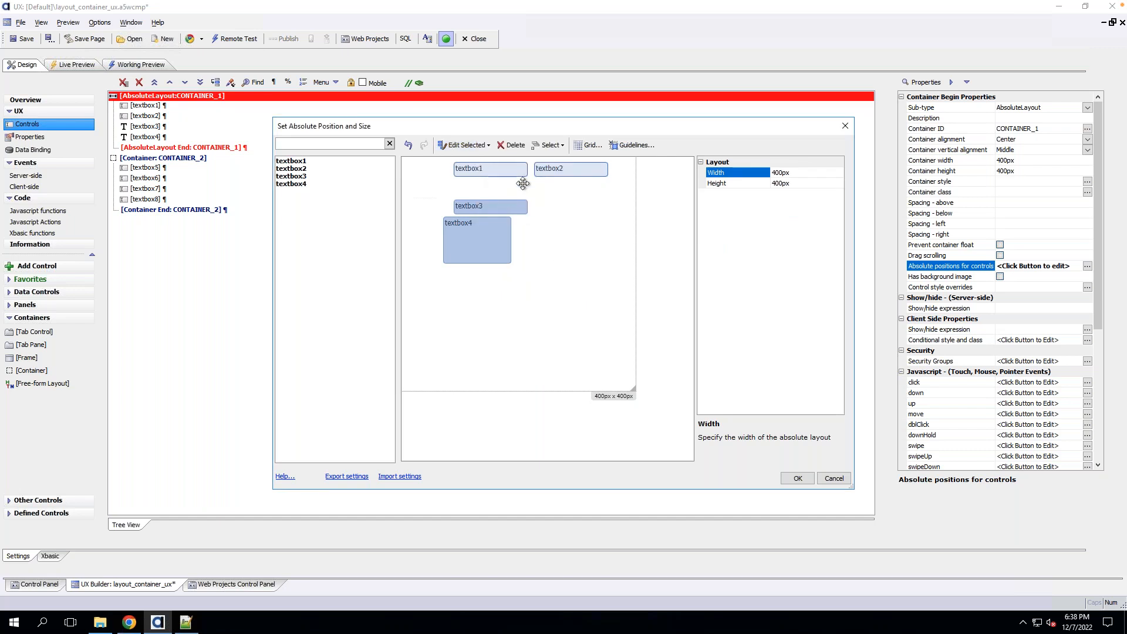
# Match textbox2's size to textbox1, using textbox1 as the first selected control.
pyautogui.click(552, 174)
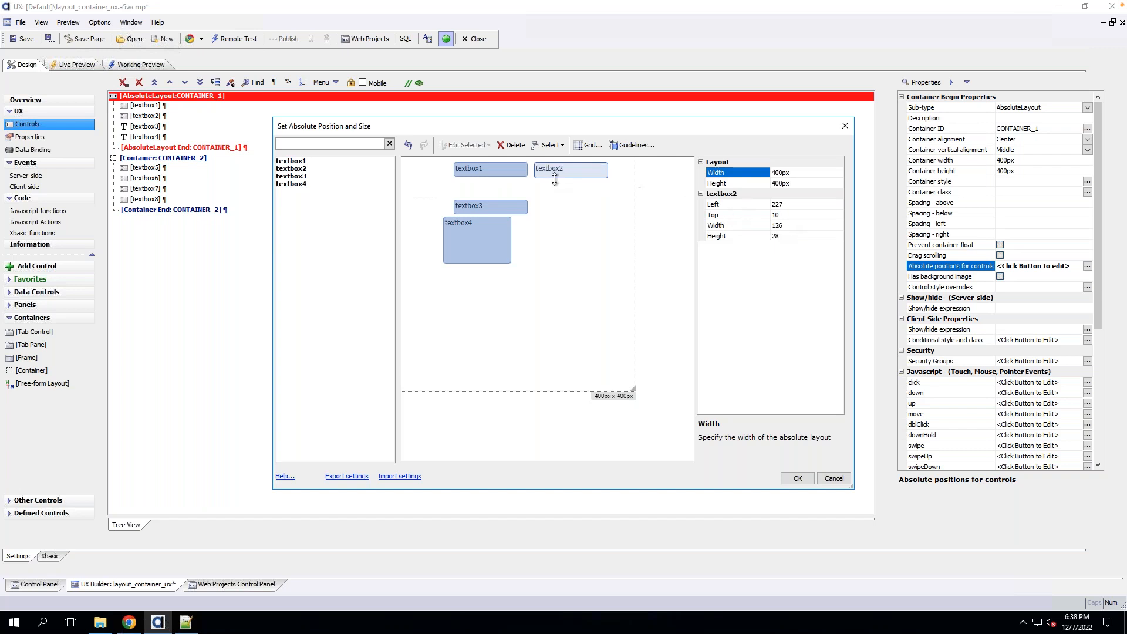
pyautogui.keyDown('ctrl'); pyautogui.click(521, 171); pyautogui.keyUp('ctrl')
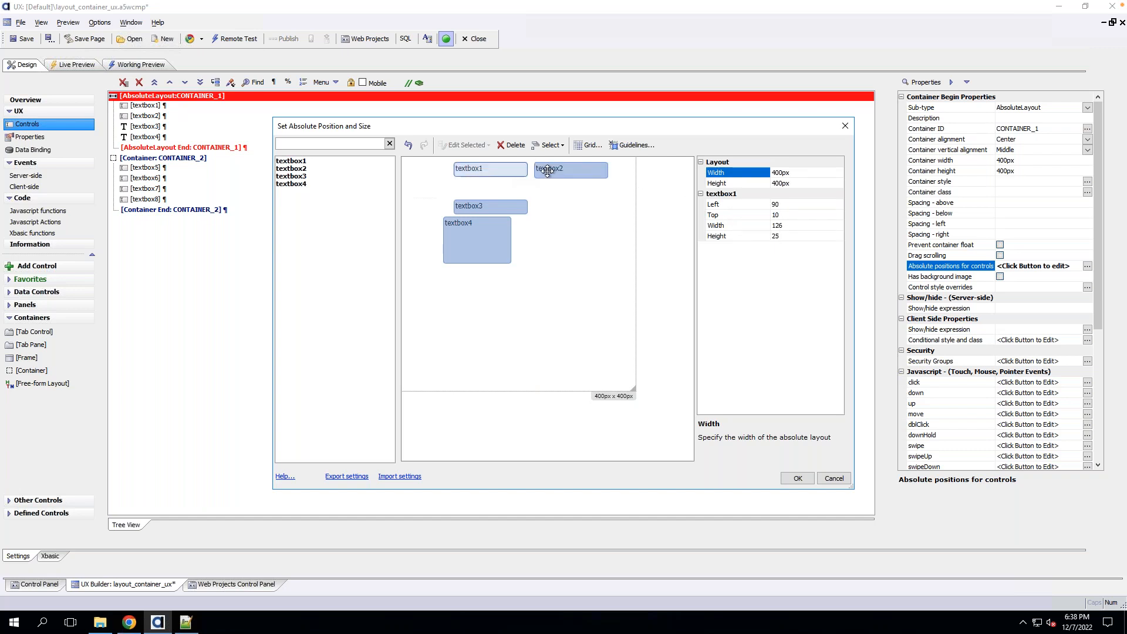
pyautogui.click(464, 145)
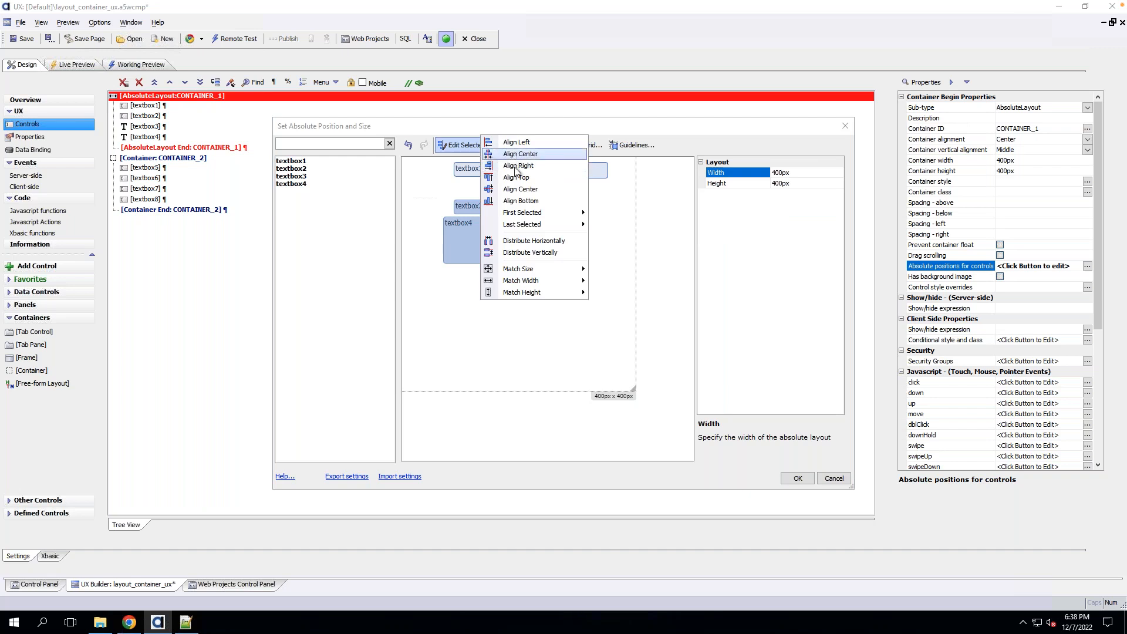
pyautogui.moveTo(529, 271)
pyautogui.click(608, 270)
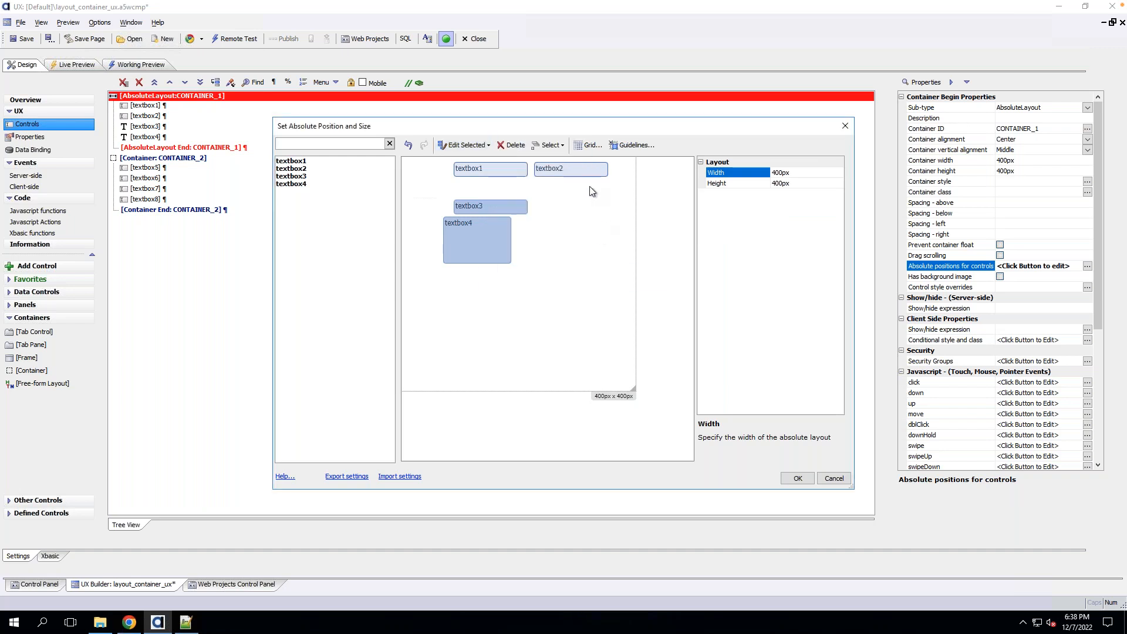
# Spread textbox1, textbox2 and textbox3 out into a row and distribute them horizontally.
pyautogui.moveTo(486, 173); pyautogui.dragTo(447, 181)
pyautogui.moveTo(563, 170); pyautogui.dragTo(667, 185)
pyautogui.click(455, 170)
pyautogui.keyDown('ctrl'); pyautogui.click(530, 180); pyautogui.keyUp('ctrl')
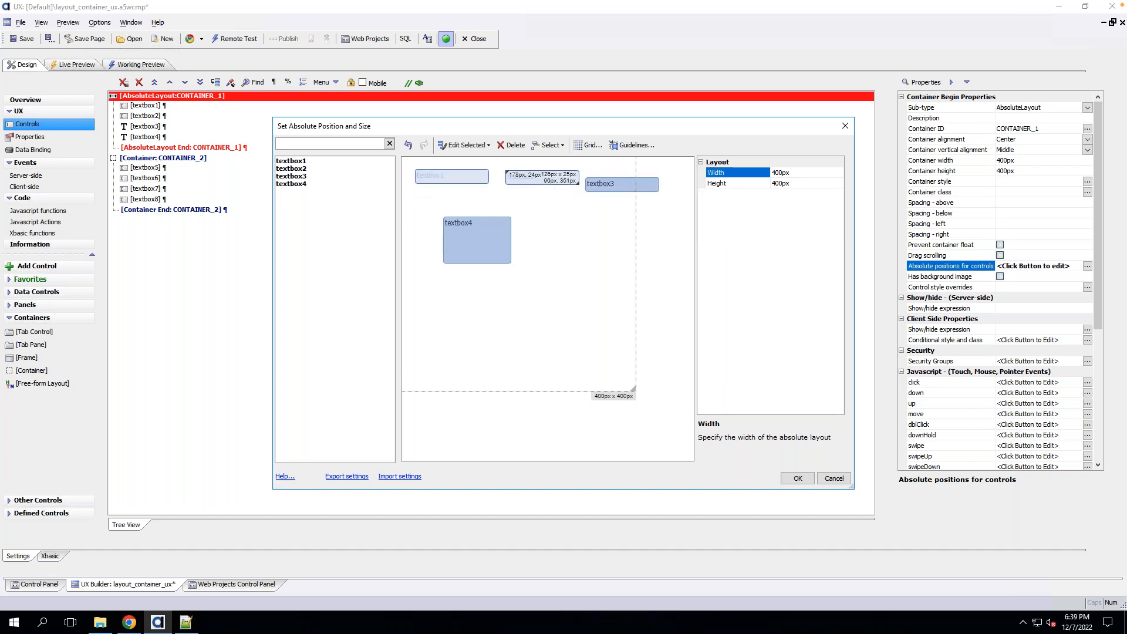
pyautogui.click(483, 145)
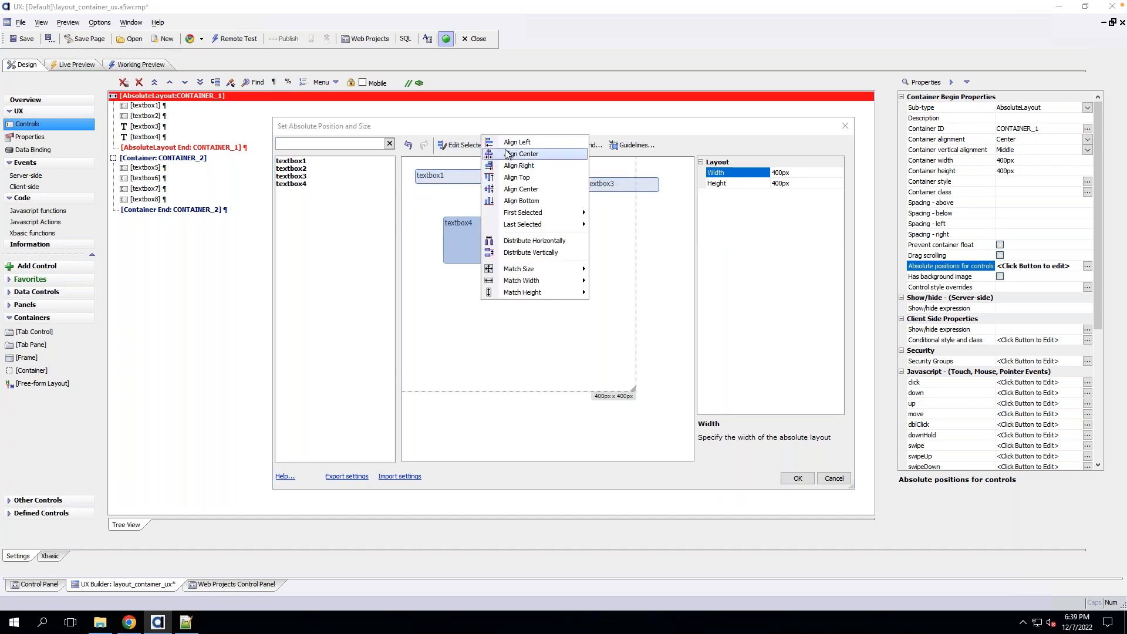
pyautogui.click(528, 254)
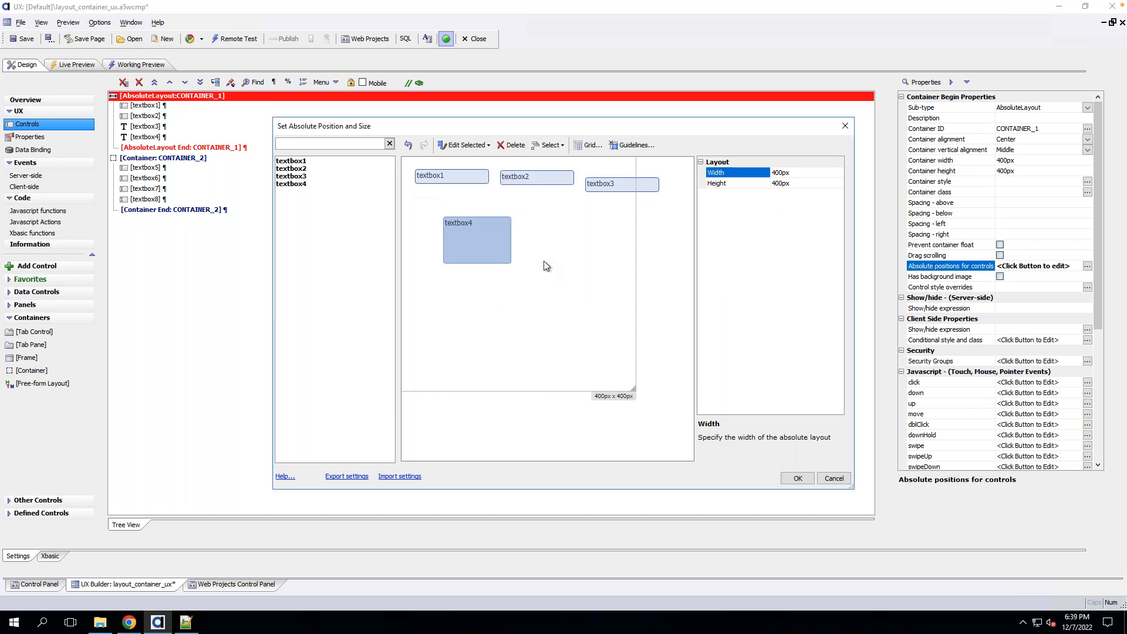
# Align the tops of textbox1, textbox2 and textbox3, and move the row near the layout's upper-left corner, with its top at about 15.
pyautogui.click(458, 145)
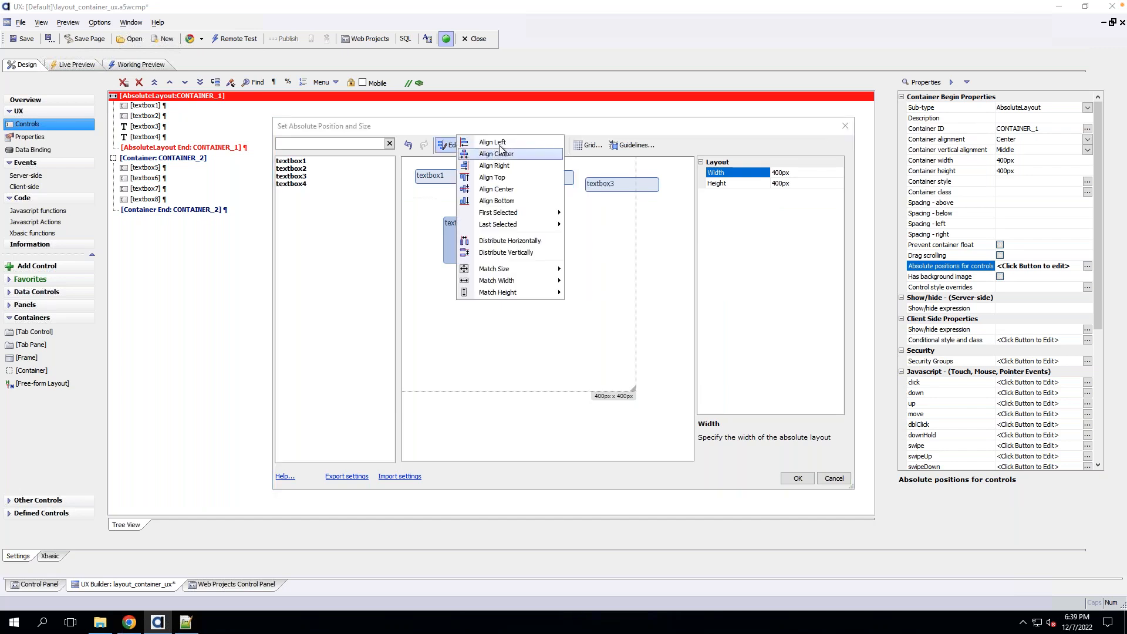
pyautogui.click(496, 177)
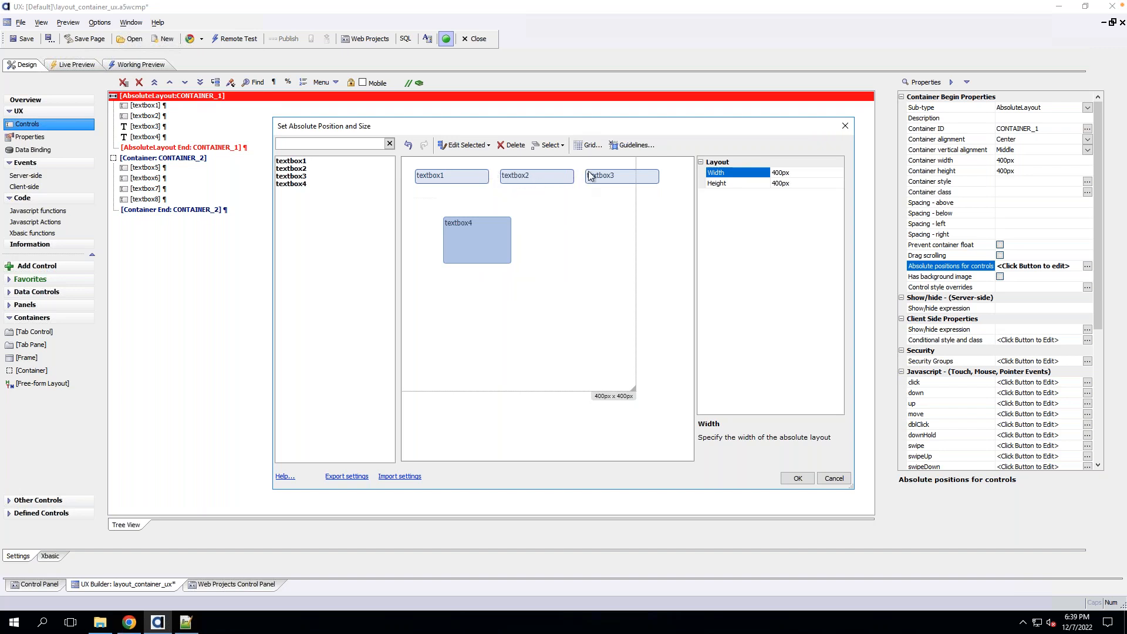
pyautogui.moveTo(531, 178); pyautogui.dragTo(523, 178)
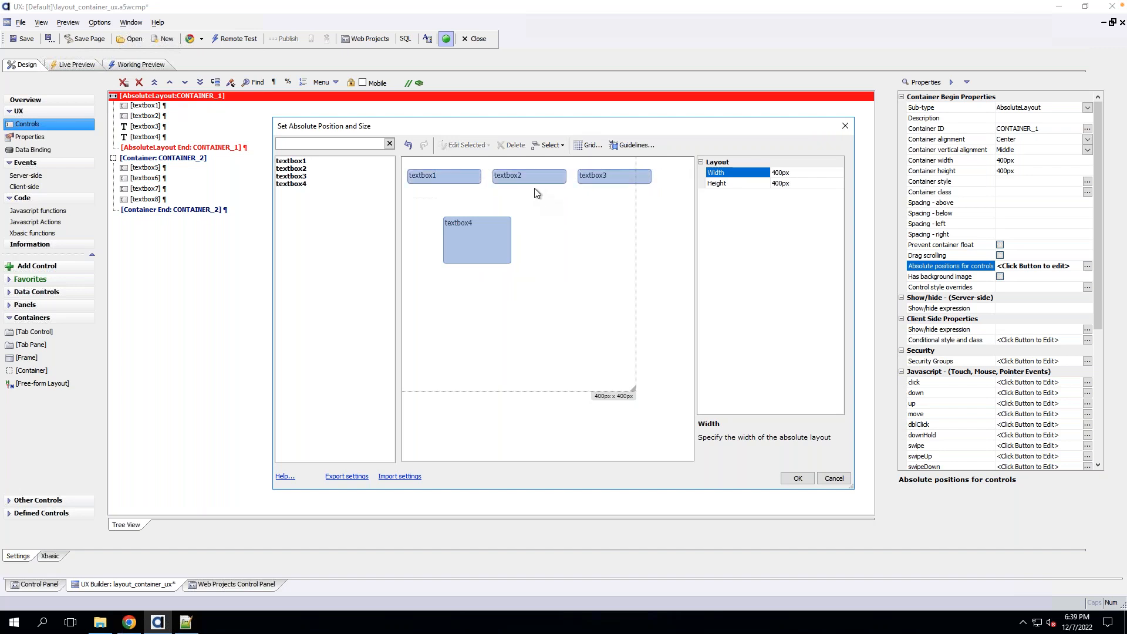
pyautogui.click(472, 177)
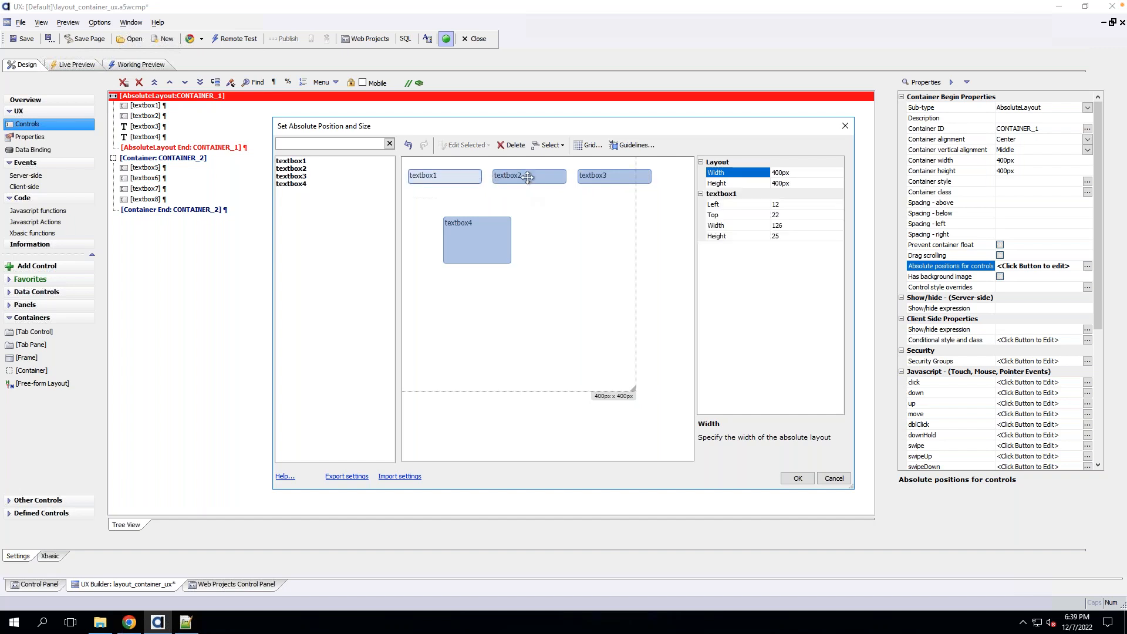
pyautogui.click(562, 179)
pyautogui.moveTo(562, 179); pyautogui.dragTo(533, 171)
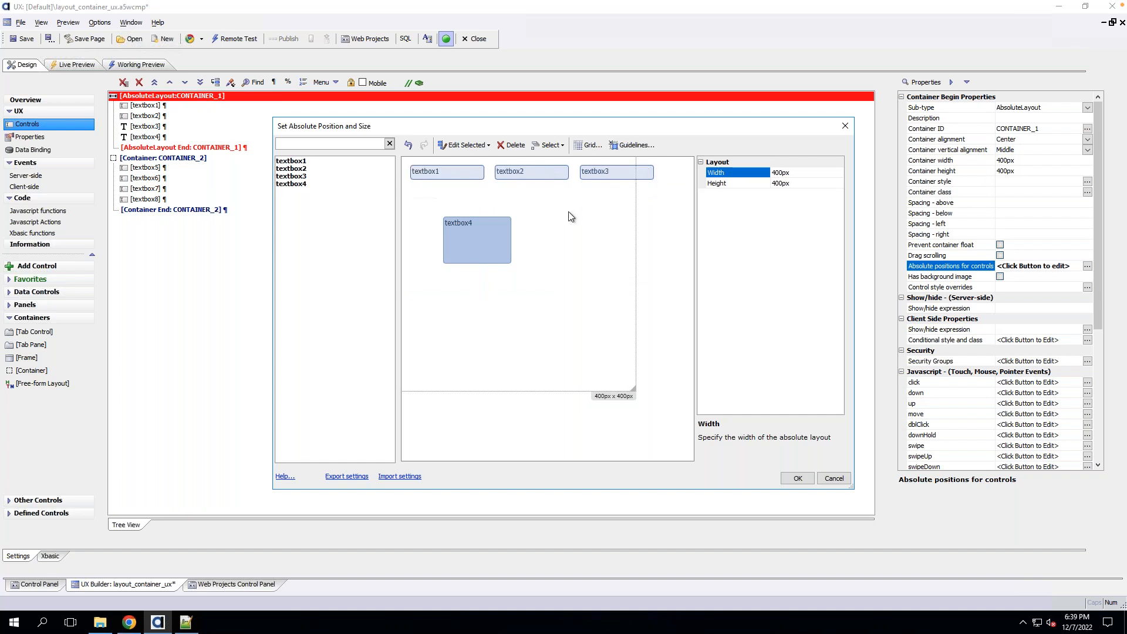
pyautogui.click(543, 237)
# Remove textbox4 from the absolute layout and resize the layout area to about 451 by 61 px.
pyautogui.click(464, 237)
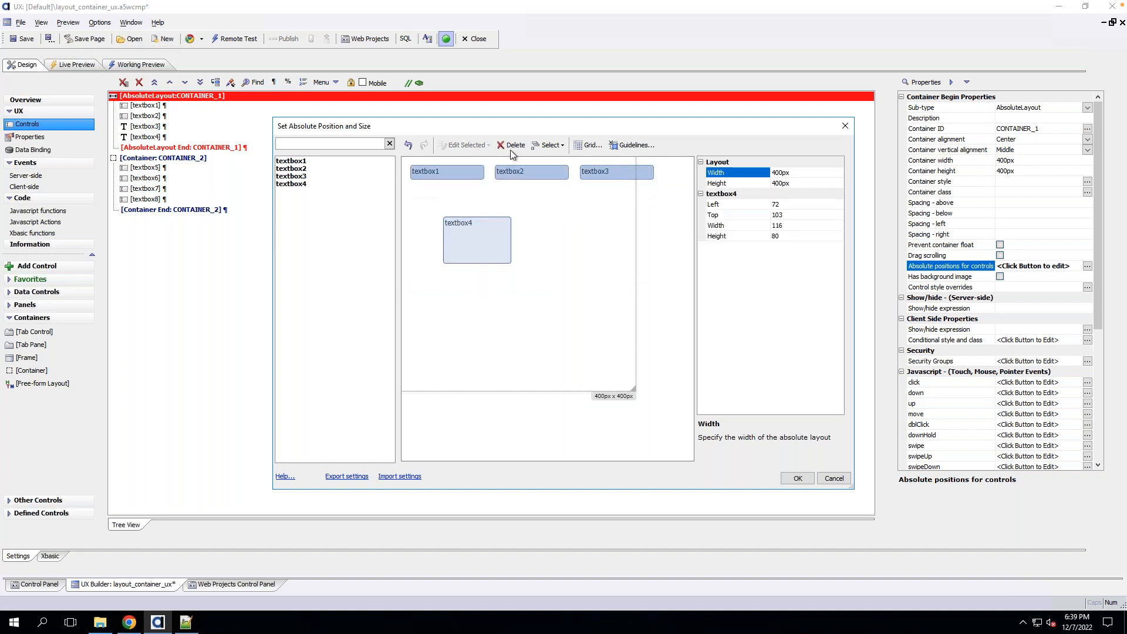
pyautogui.press('Delete')
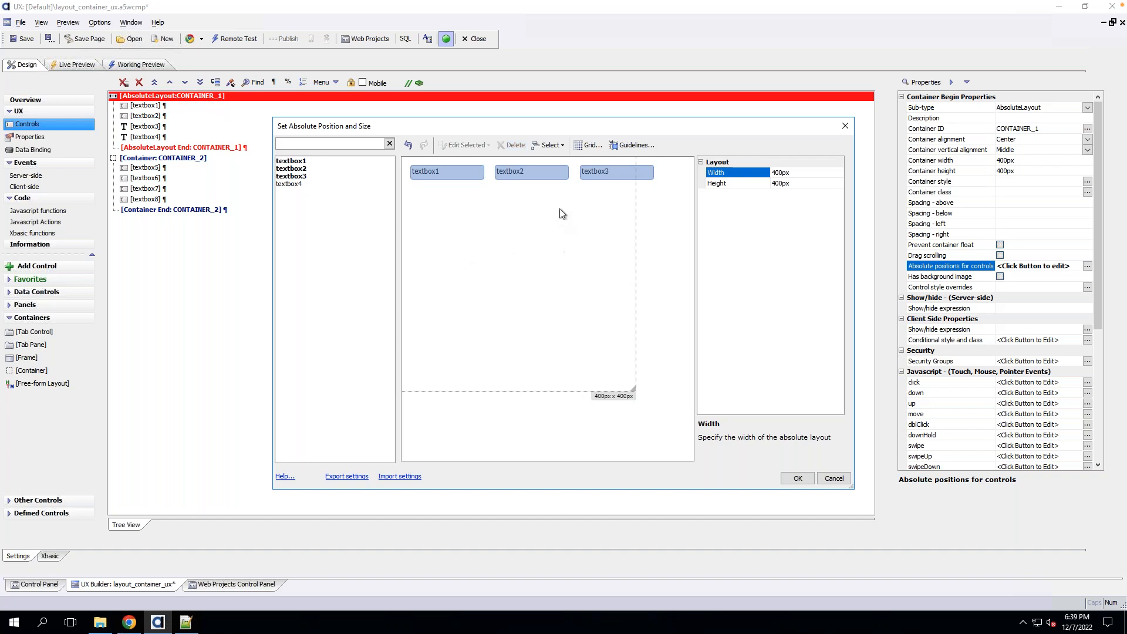
pyautogui.moveTo(634, 391); pyautogui.dragTo(664, 189)
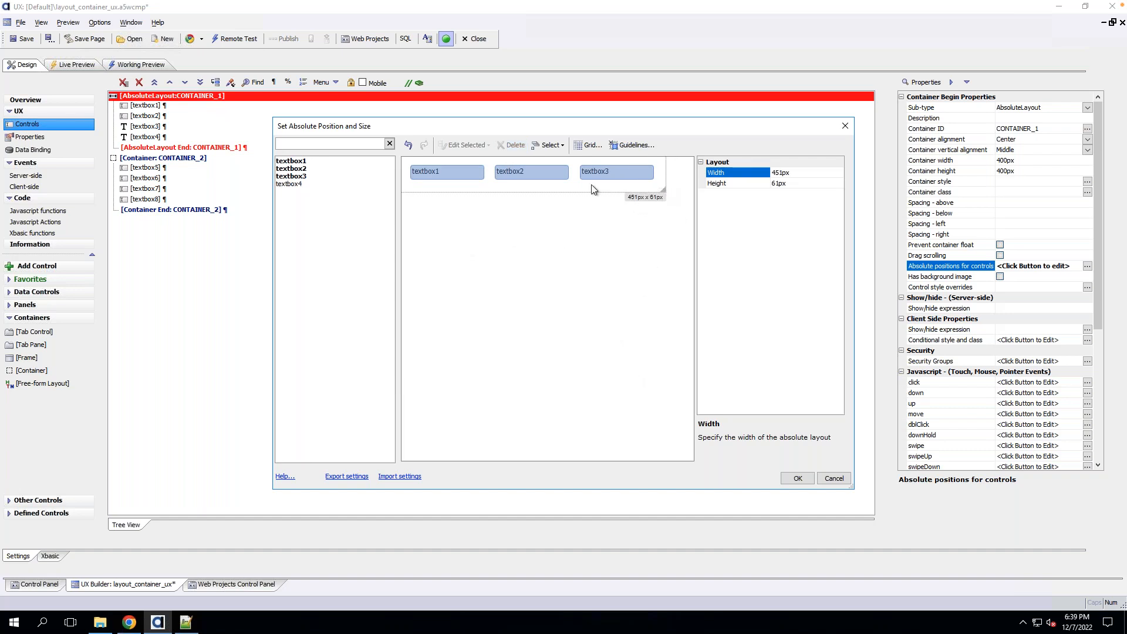
# Review the snap-to-guidelines and snap-to-grid settings of the layout editor.
pyautogui.click(629, 145)
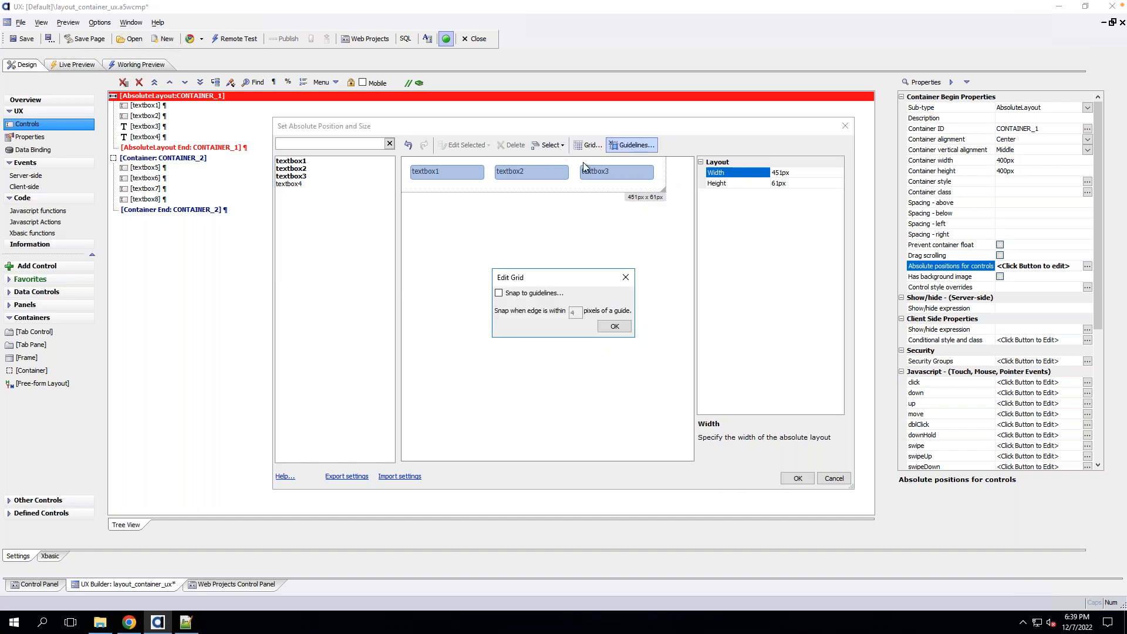
pyautogui.click(615, 327)
pyautogui.click(593, 146)
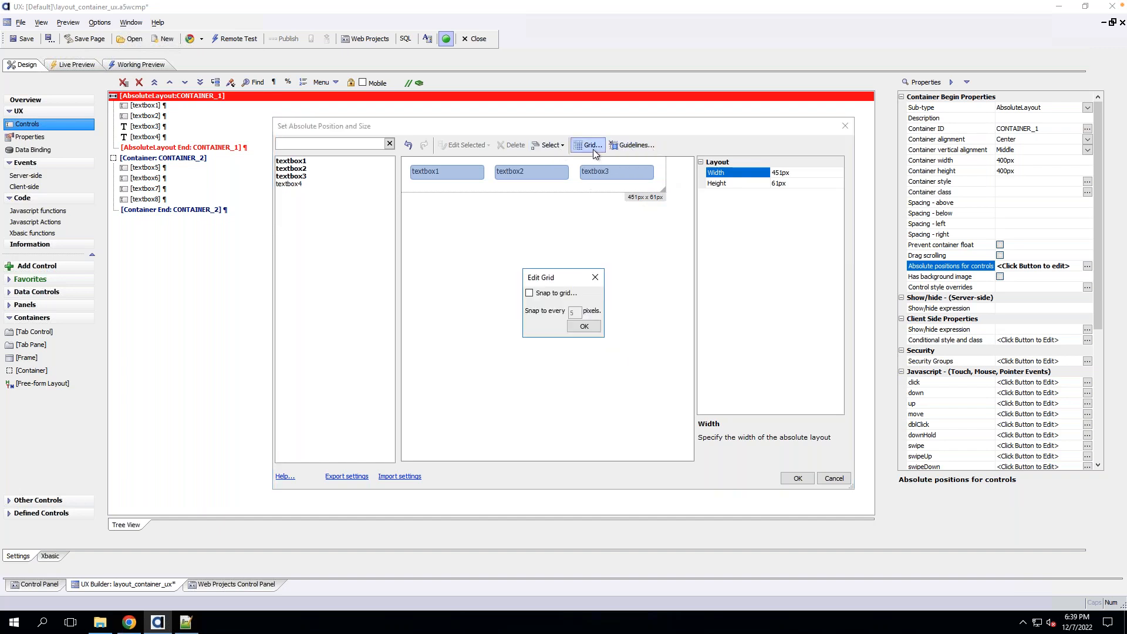
pyautogui.click(586, 326)
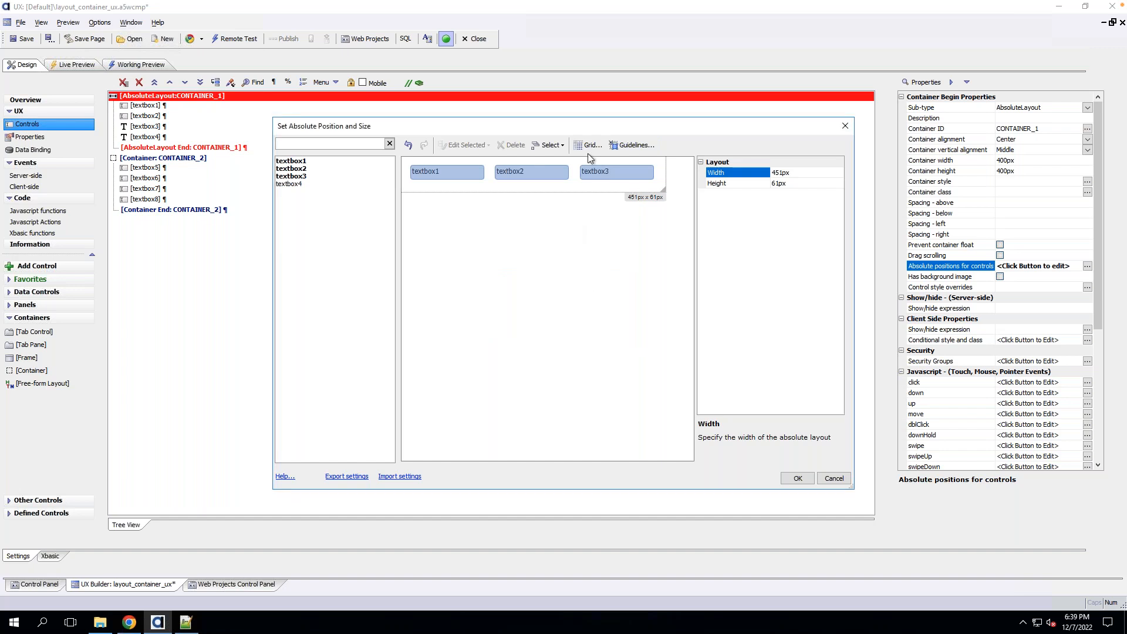
# Nudge textbox3 to about left 310 and consult the help on using the Absolute Layout editor.
pyautogui.moveTo(624, 169); pyautogui.dragTo(624, 175)
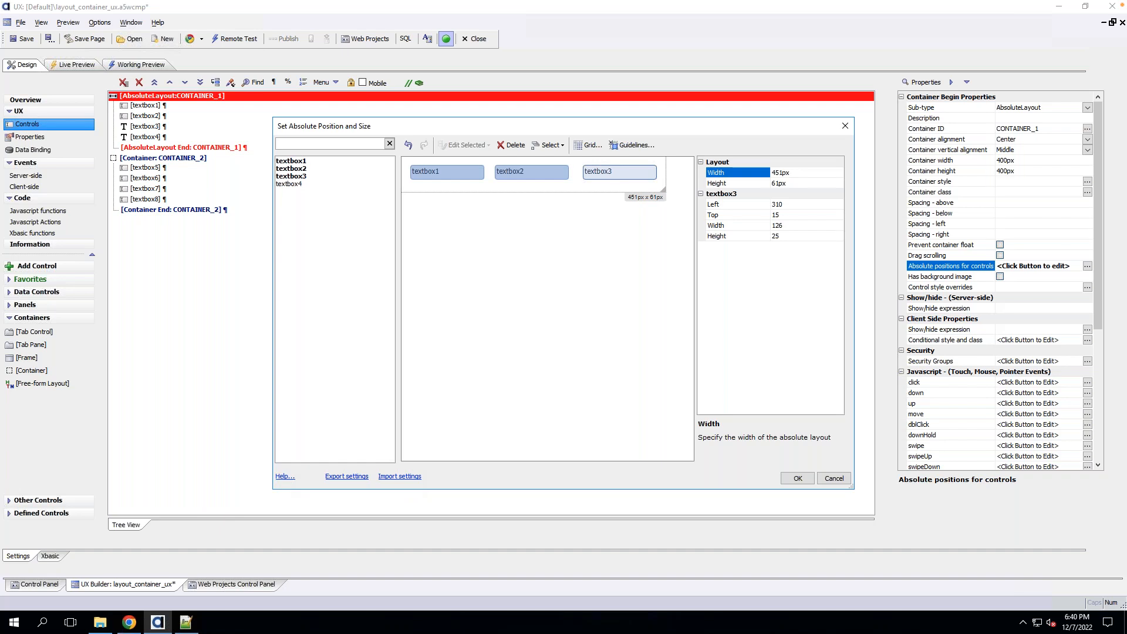
pyautogui.click(285, 477)
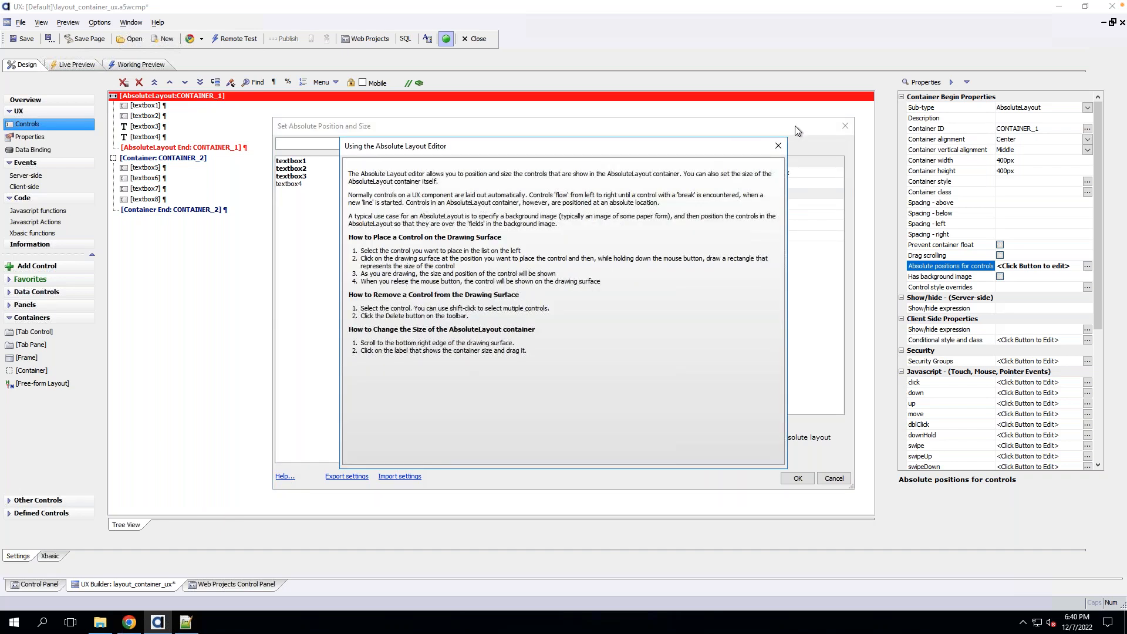
pyautogui.click(778, 147)
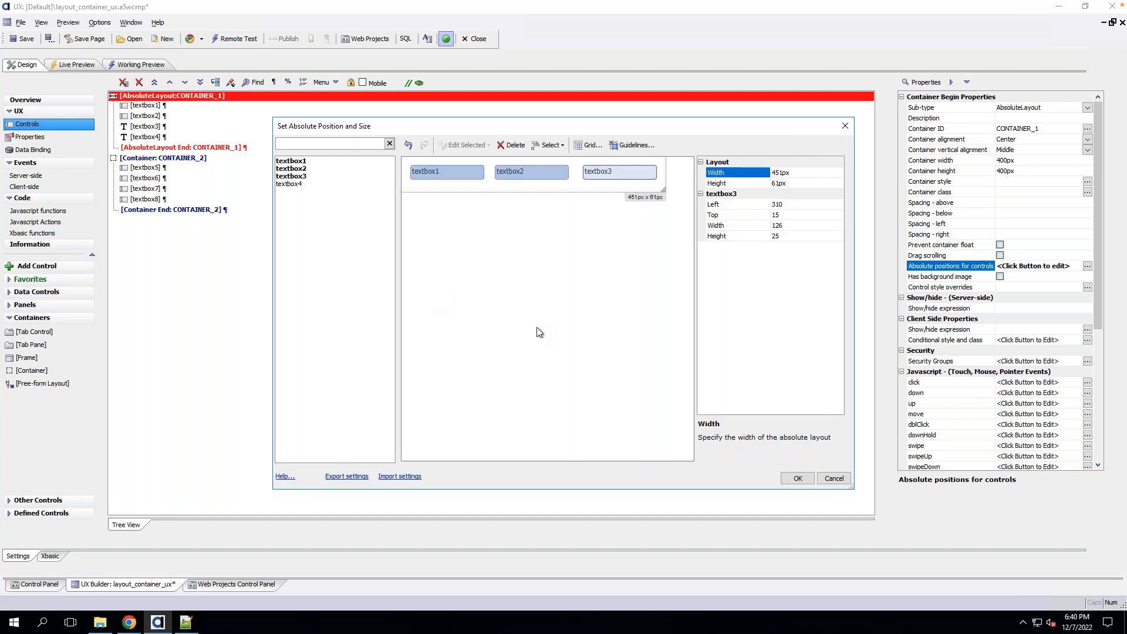
# Accept the absolute positions and sizes and save the UX component.
pyautogui.click(799, 479)
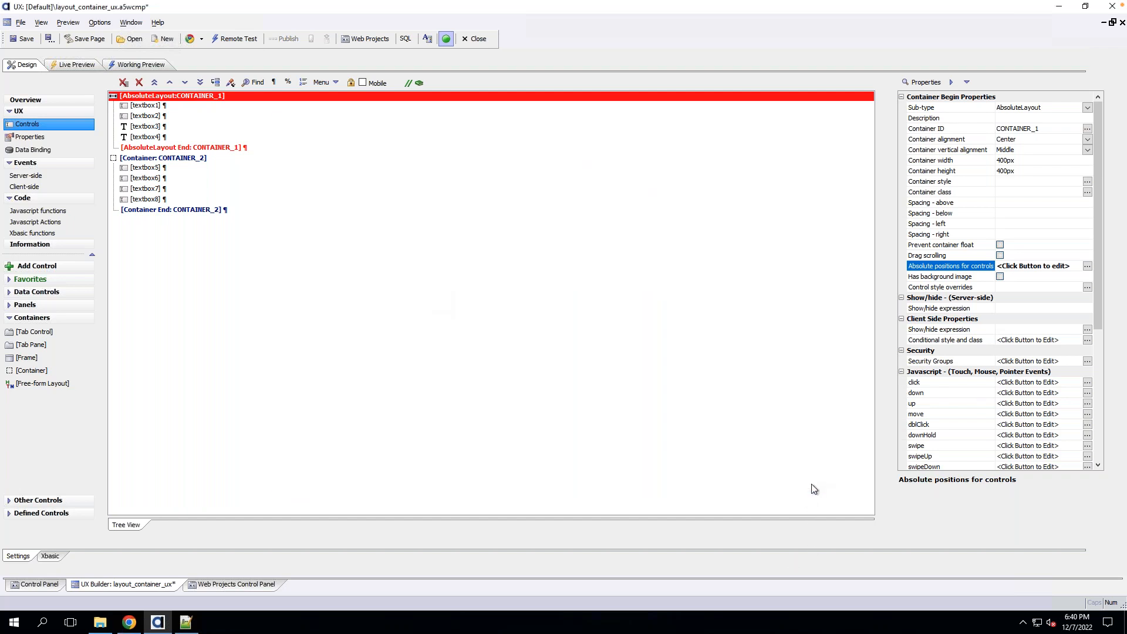
pyautogui.click(26, 39)
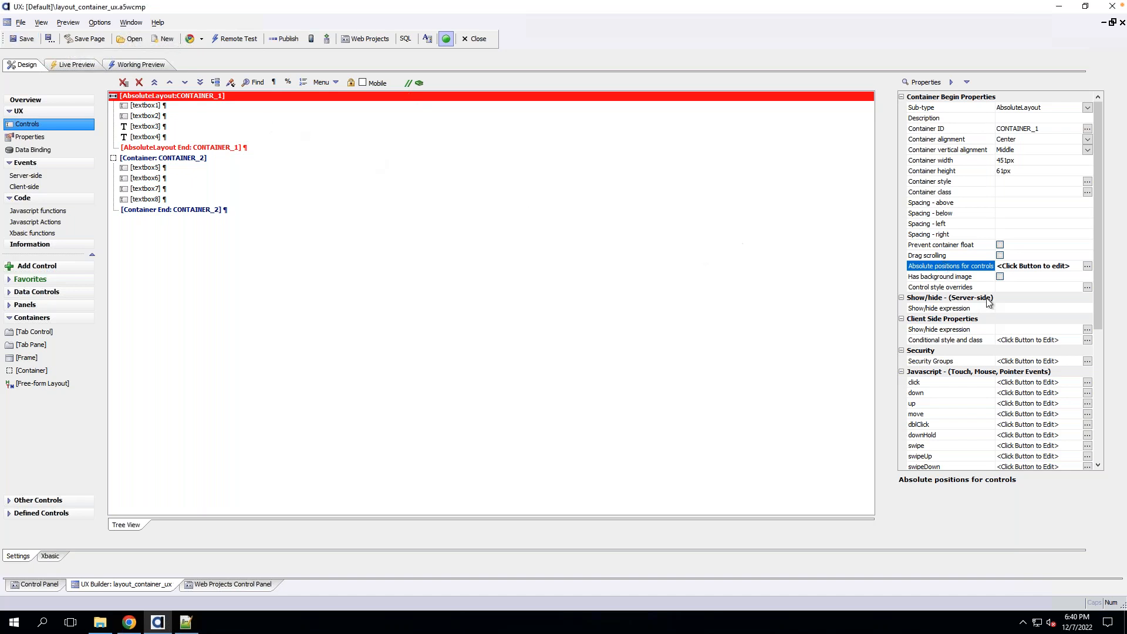
# Enable the background image option for CONTAINER_1 and look at the image source choices without assigning an image.
pyautogui.click(1001, 277)
pyautogui.click(1001, 276)
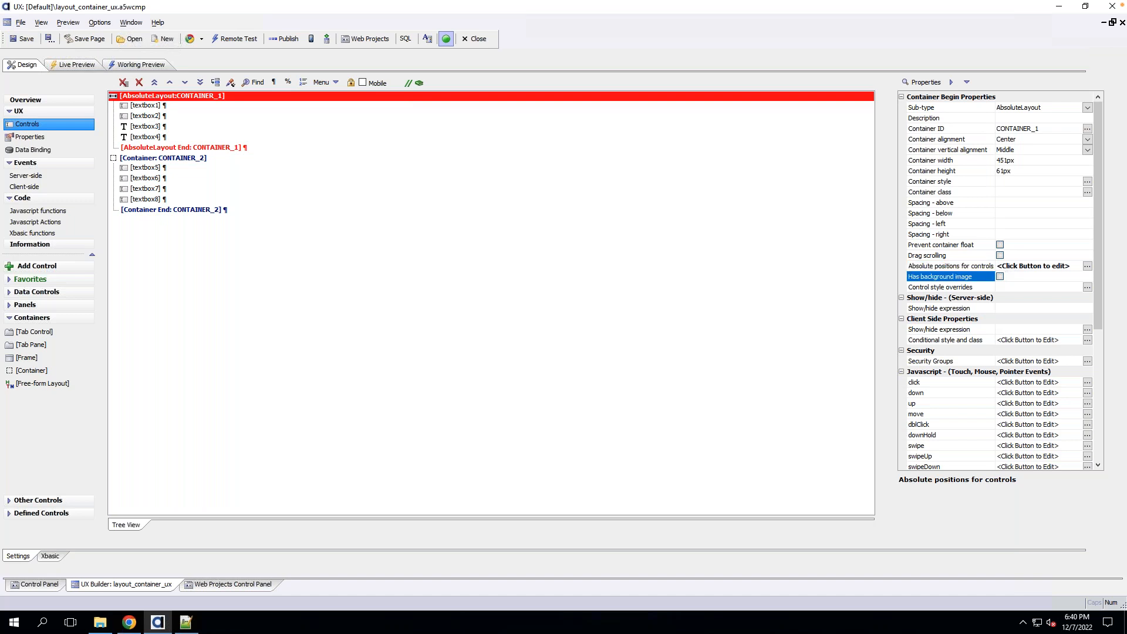
pyautogui.doubleClick(988, 289)
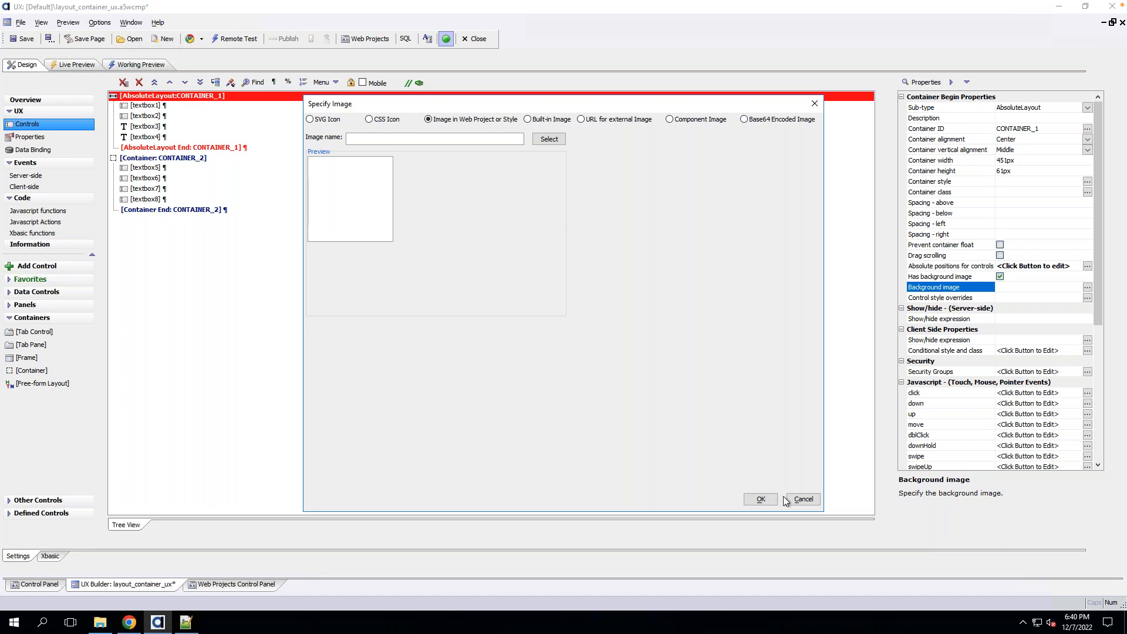
pyautogui.click(802, 500)
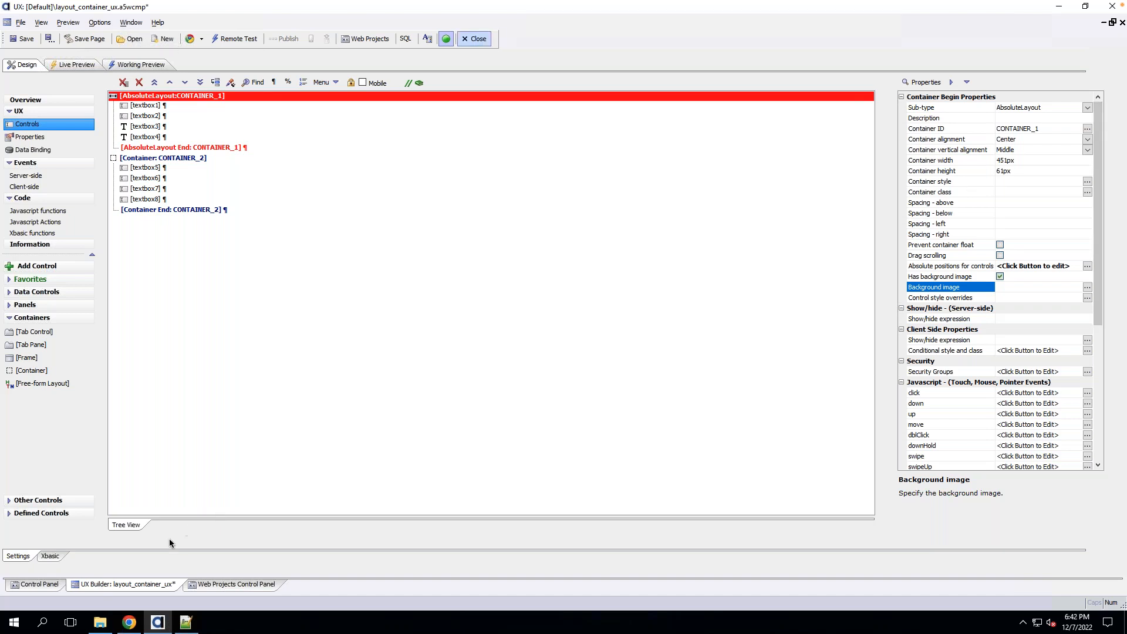
# Open the web project's folder in File Explorer, go to the Desktop folder and copy the G7zUN PNG file.
pyautogui.click(235, 585)
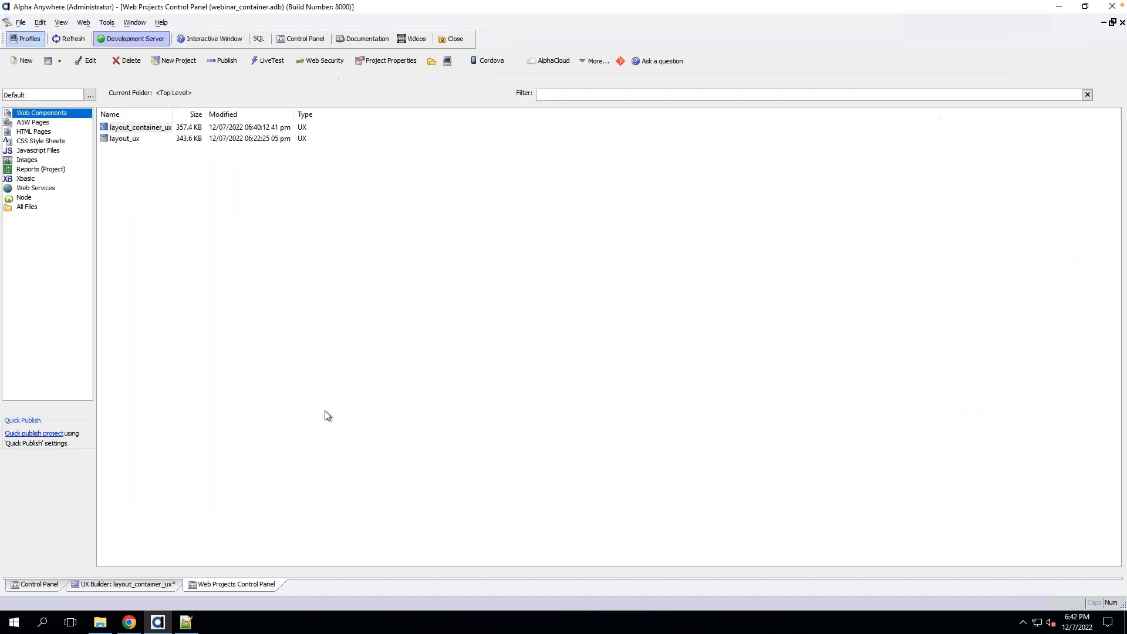
pyautogui.click(432, 62)
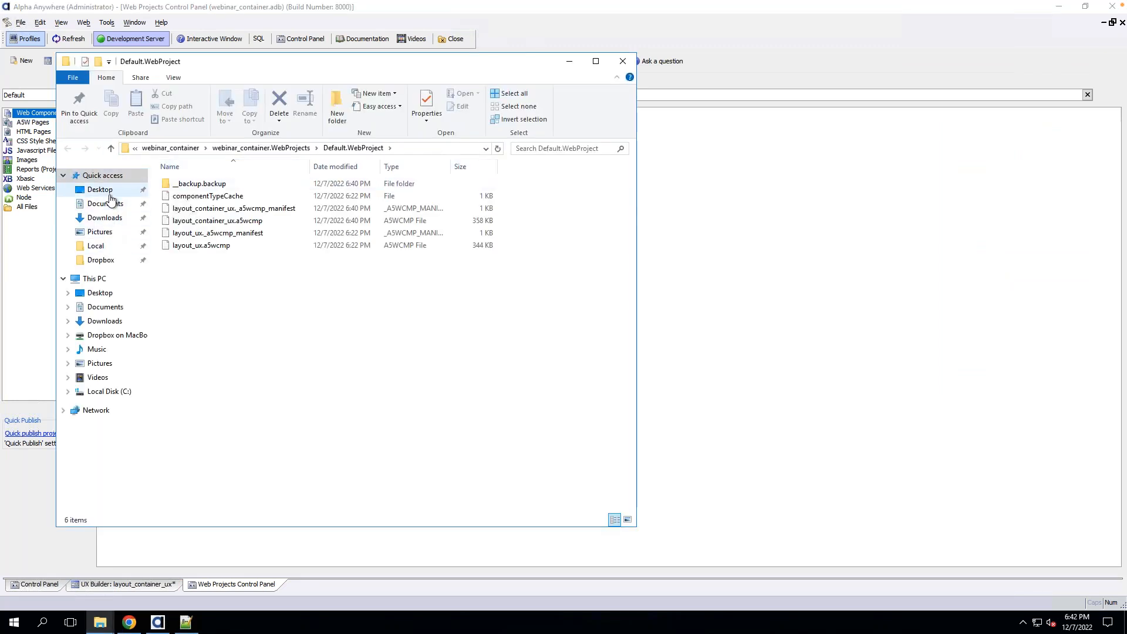
pyautogui.click(105, 190)
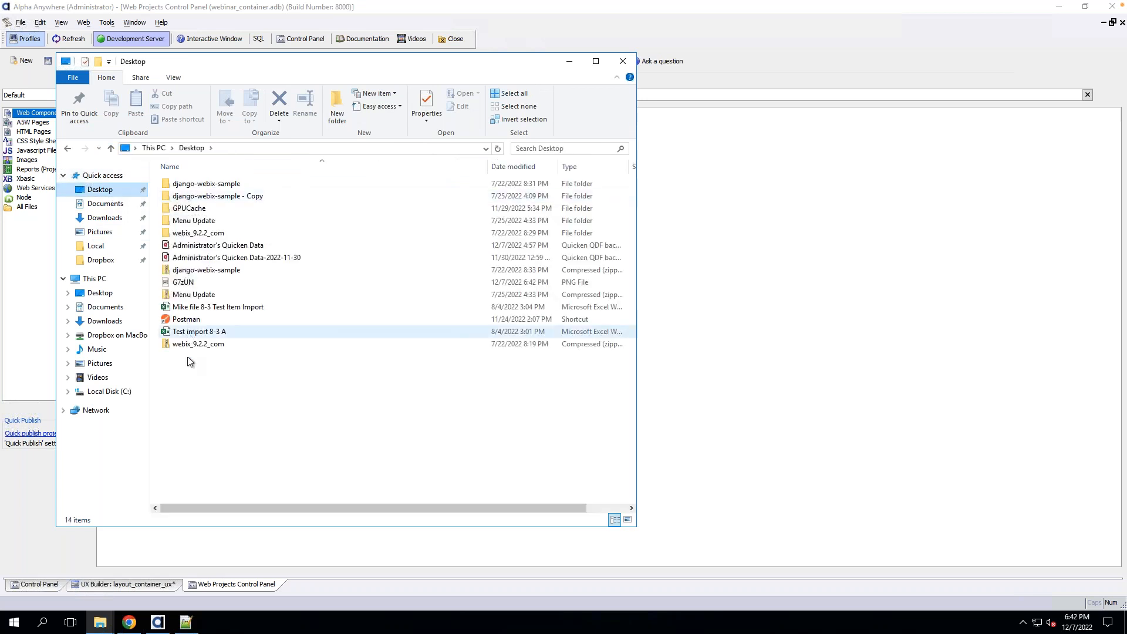
pyautogui.click(207, 282)
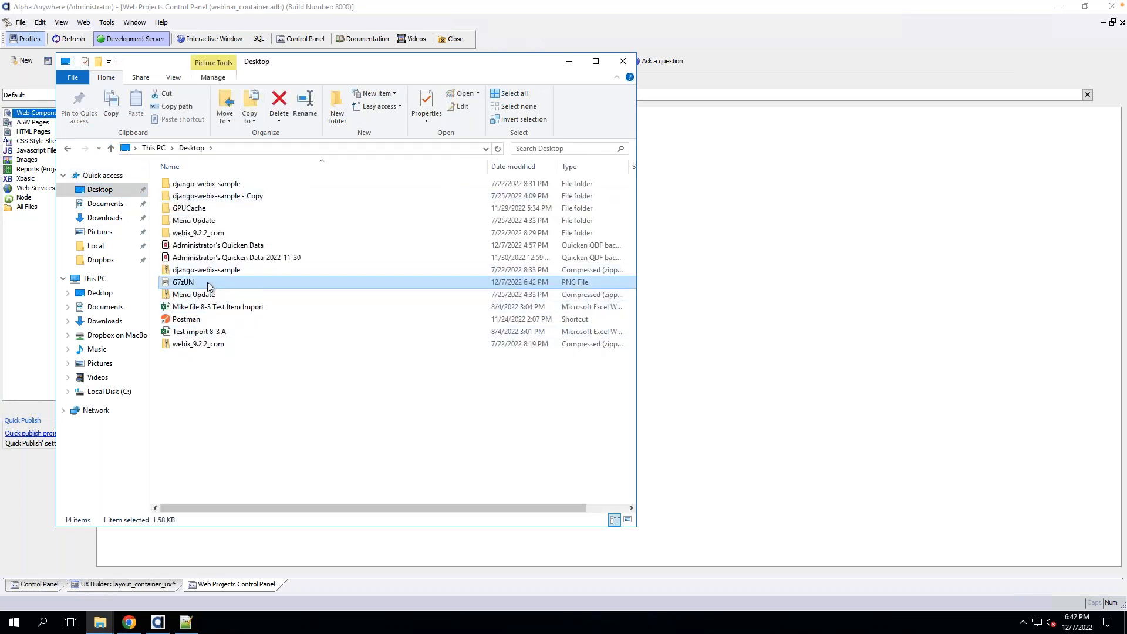
pyautogui.rightClick(207, 282)
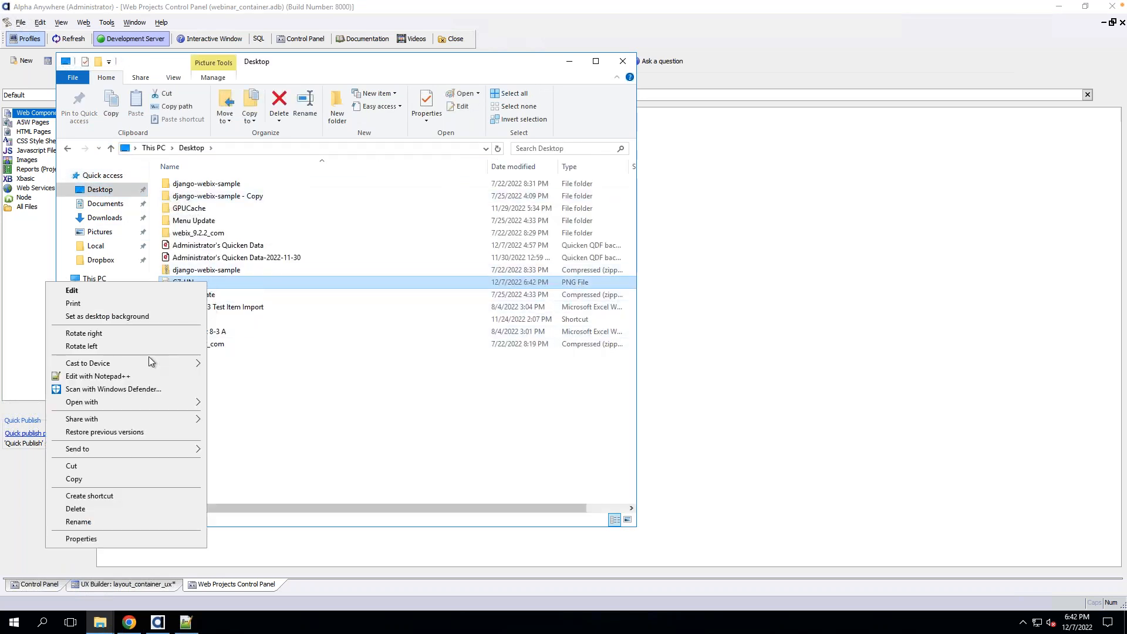
pyautogui.click(94, 478)
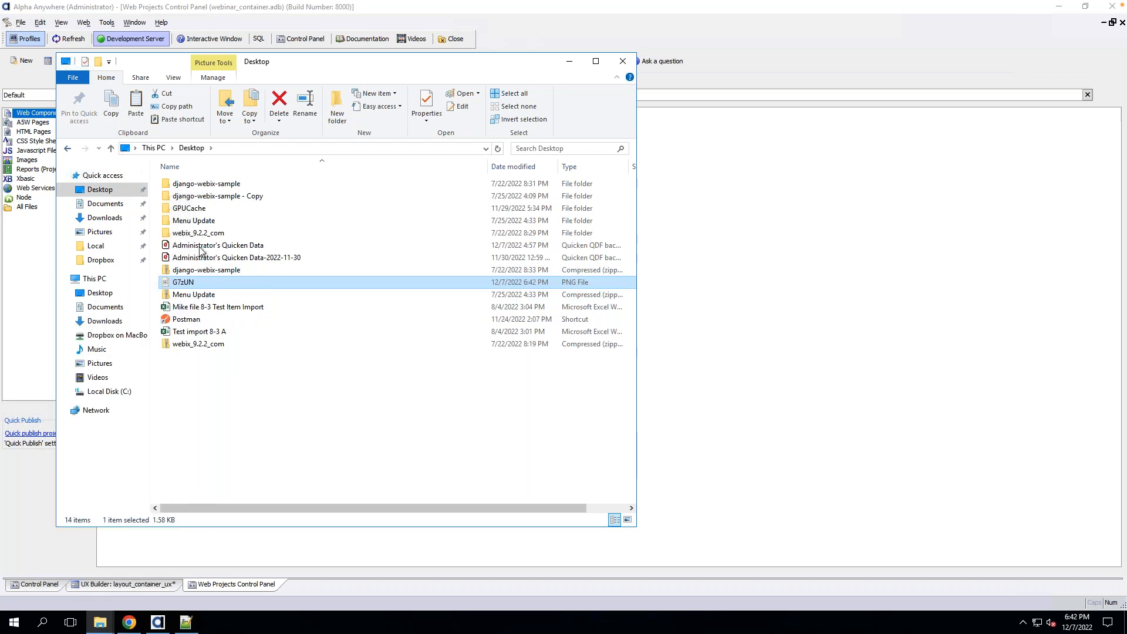
# Paste the copied G7zUN PNG file into the Default.WebProject folder.
pyautogui.click(67, 148)
pyautogui.rightClick(117, 271)
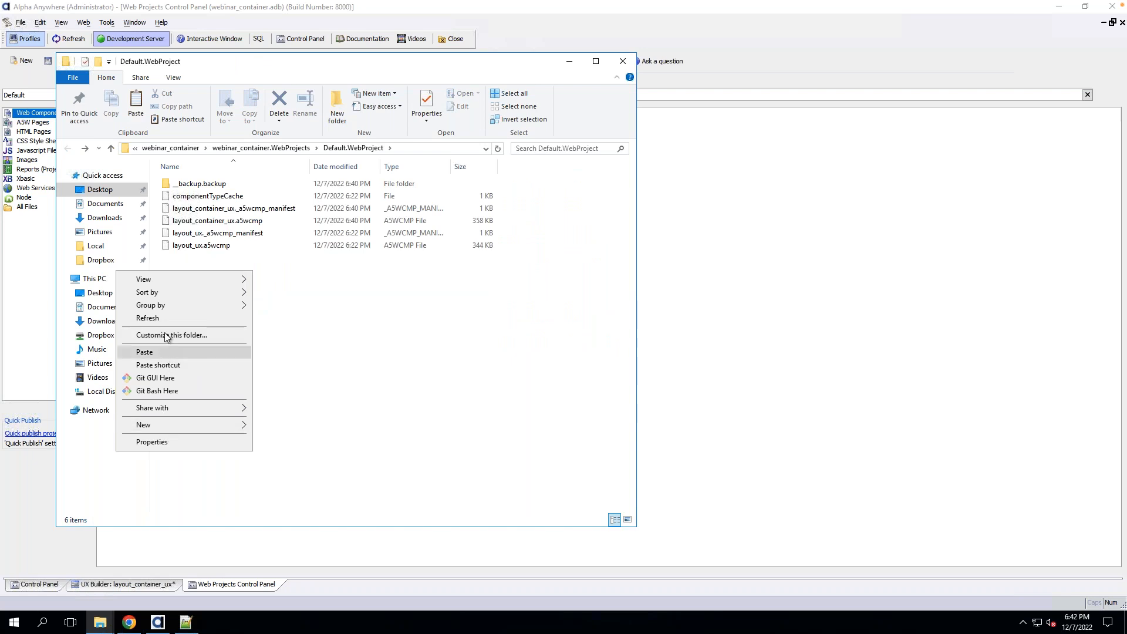
pyautogui.click(158, 352)
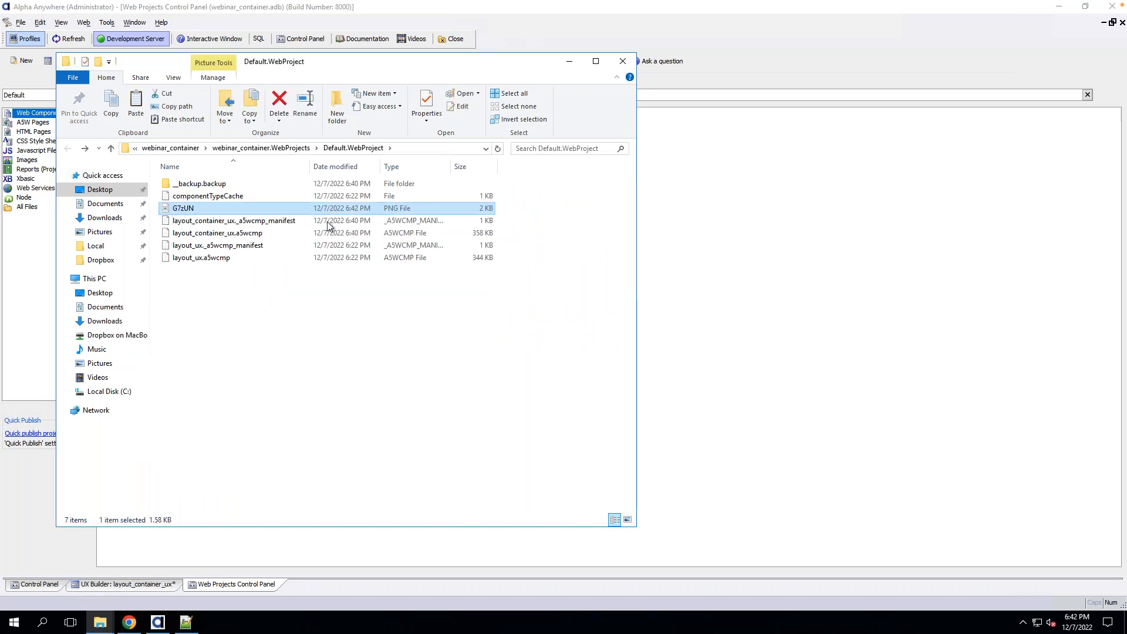
# Return to Alpha Anywhere's UX Builder and assign G7zUN.png from the web project folder as CONTAINER_1's background image.
pyautogui.click(157, 623)
pyautogui.click(152, 584)
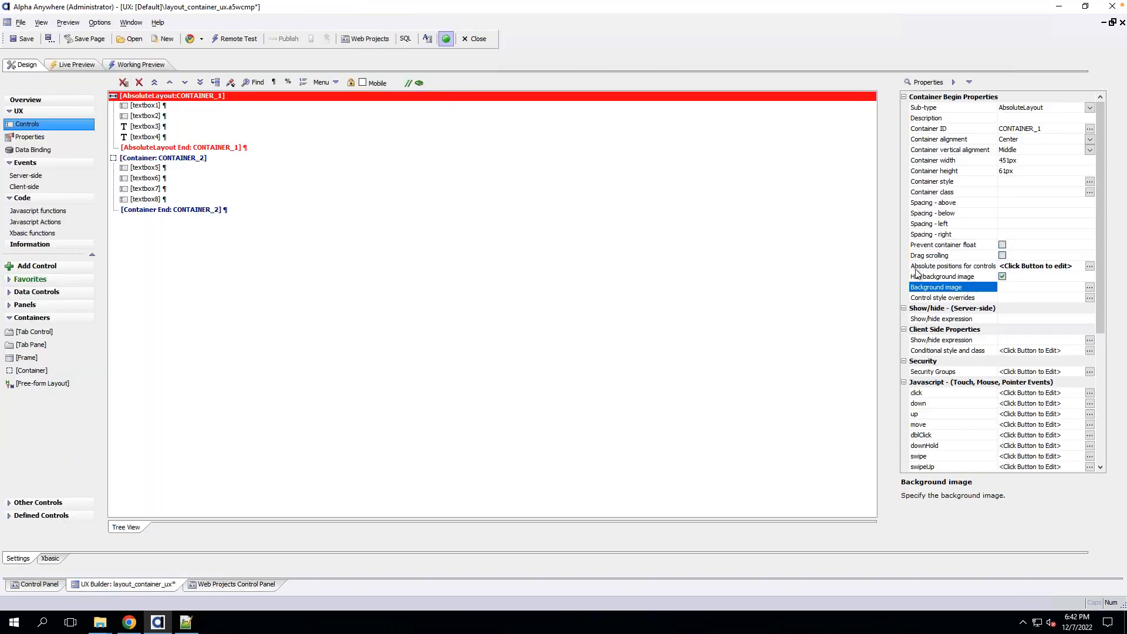
pyautogui.doubleClick(963, 288)
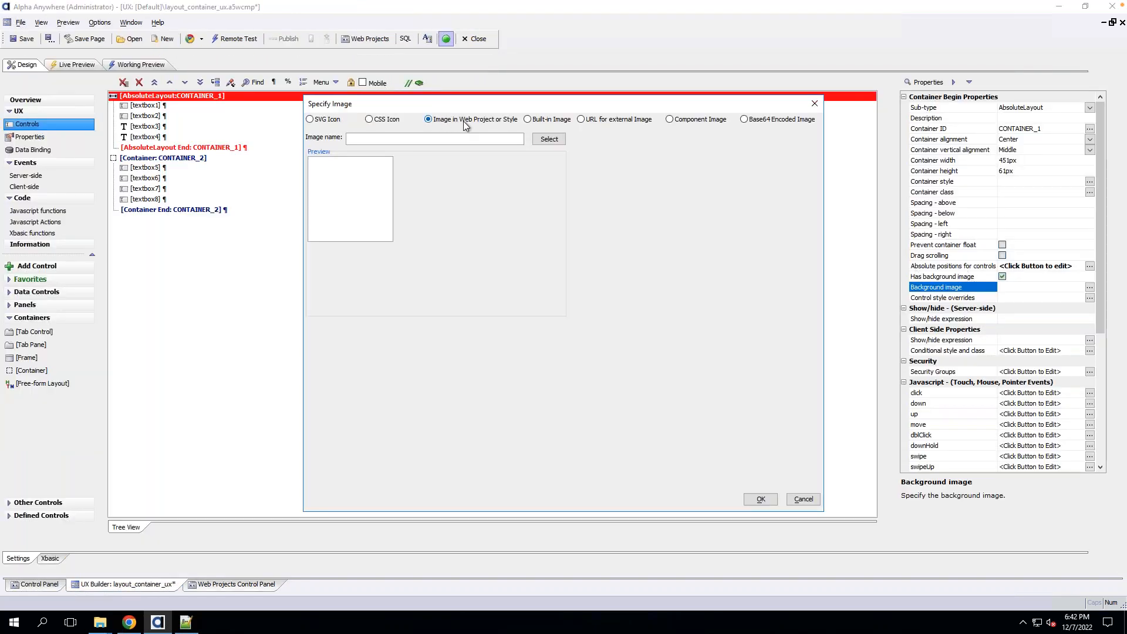
pyautogui.click(550, 140)
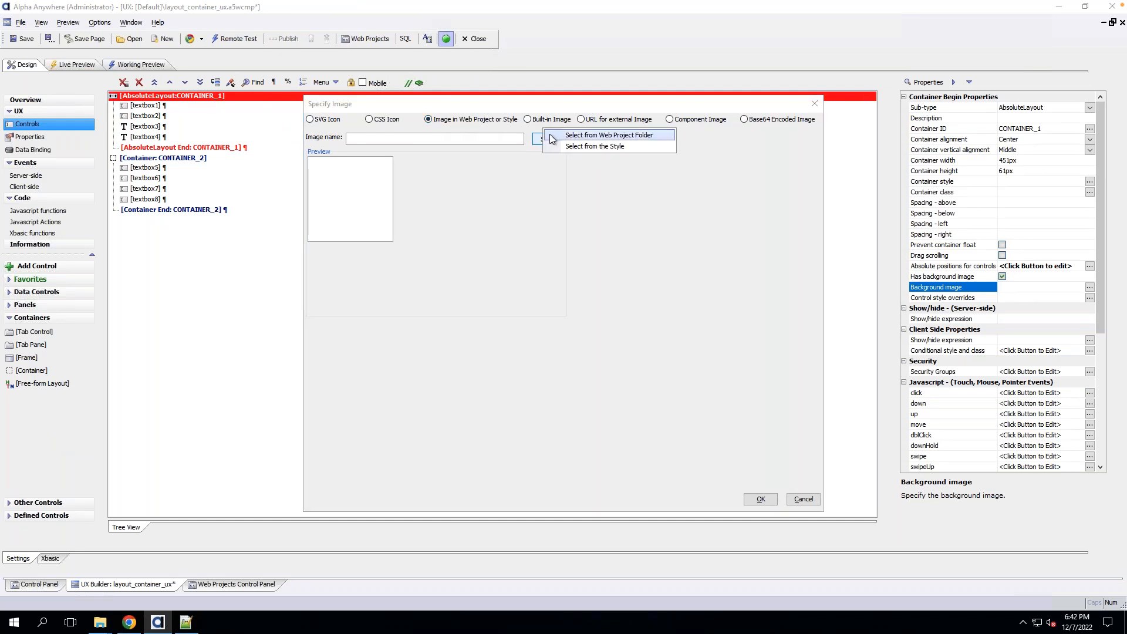
pyautogui.click(611, 136)
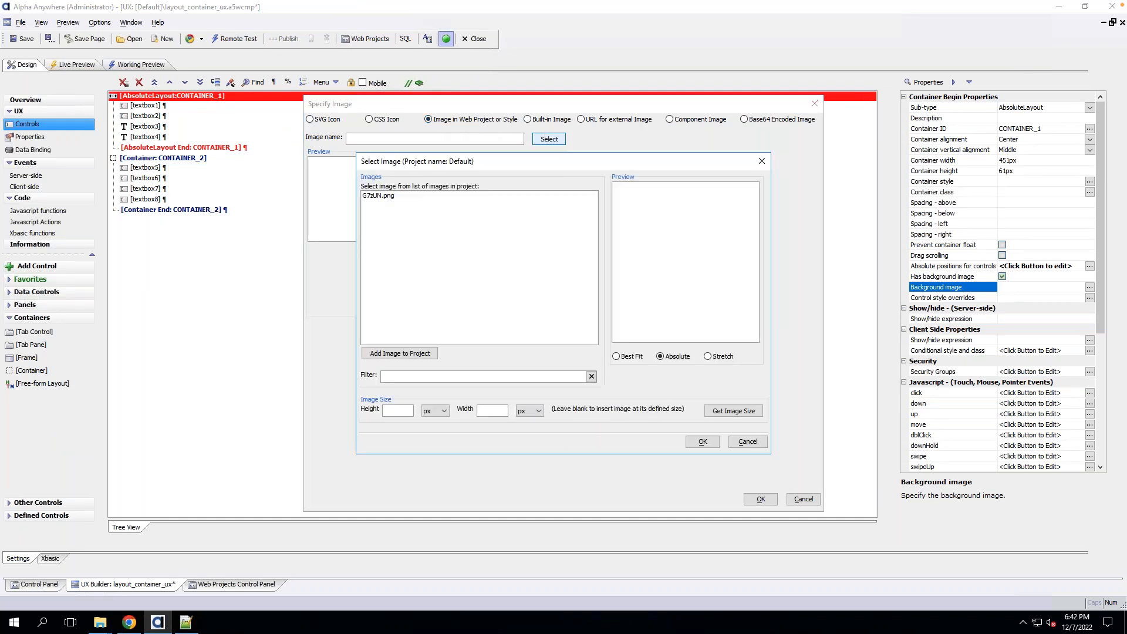
pyautogui.click(406, 196)
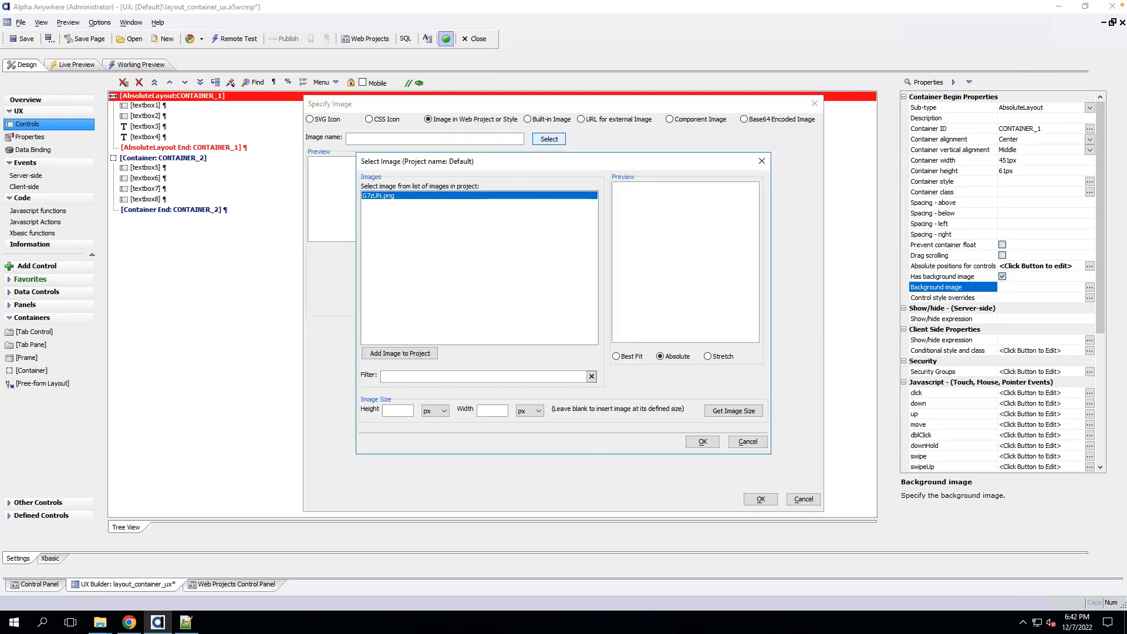
pyautogui.click(702, 443)
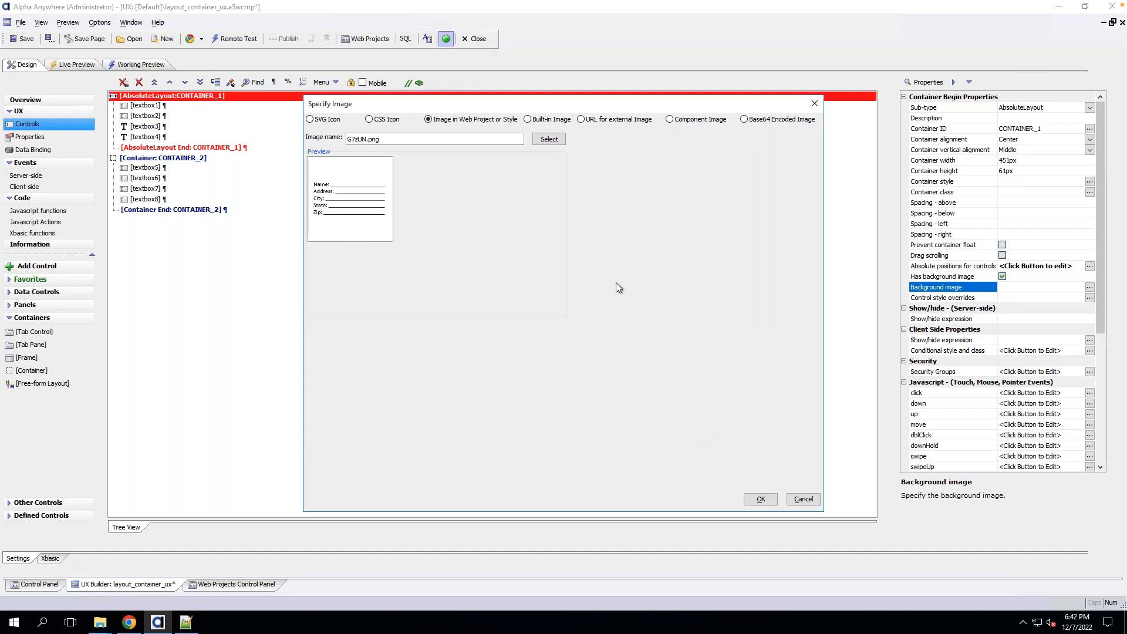
pyautogui.click(761, 499)
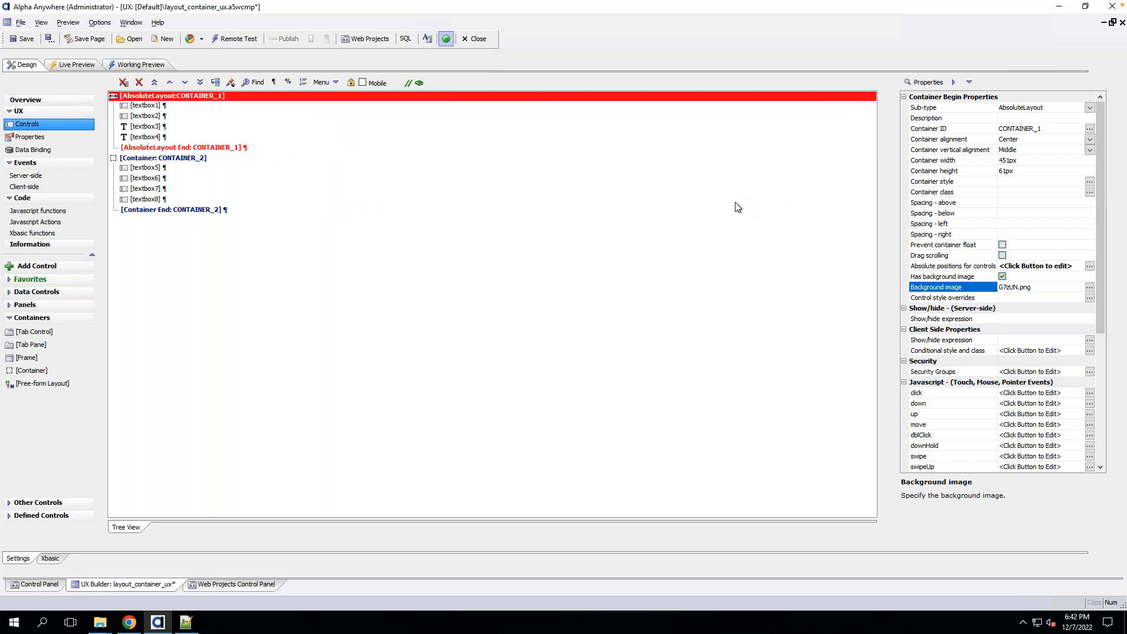
# Resize CONTAINER_1's absolute layout to about 325 by 205 px and place textbox1, textbox2 and textbox3 on the Name, Address and City lines.
pyautogui.doubleClick(934, 266)
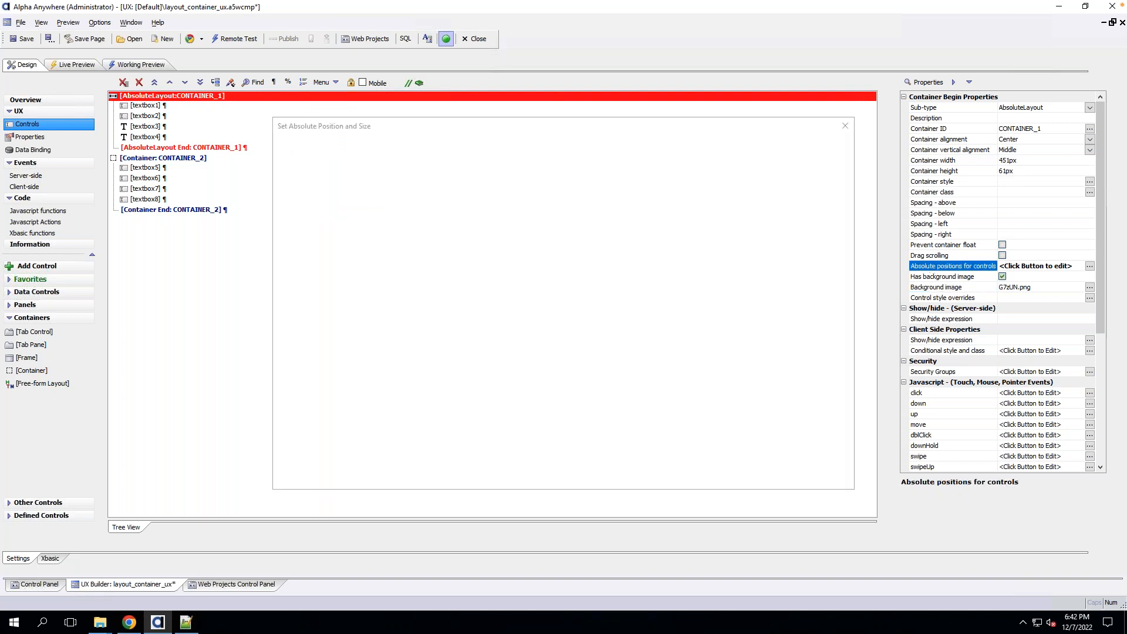
pyautogui.moveTo(664, 189); pyautogui.dragTo(590, 275)
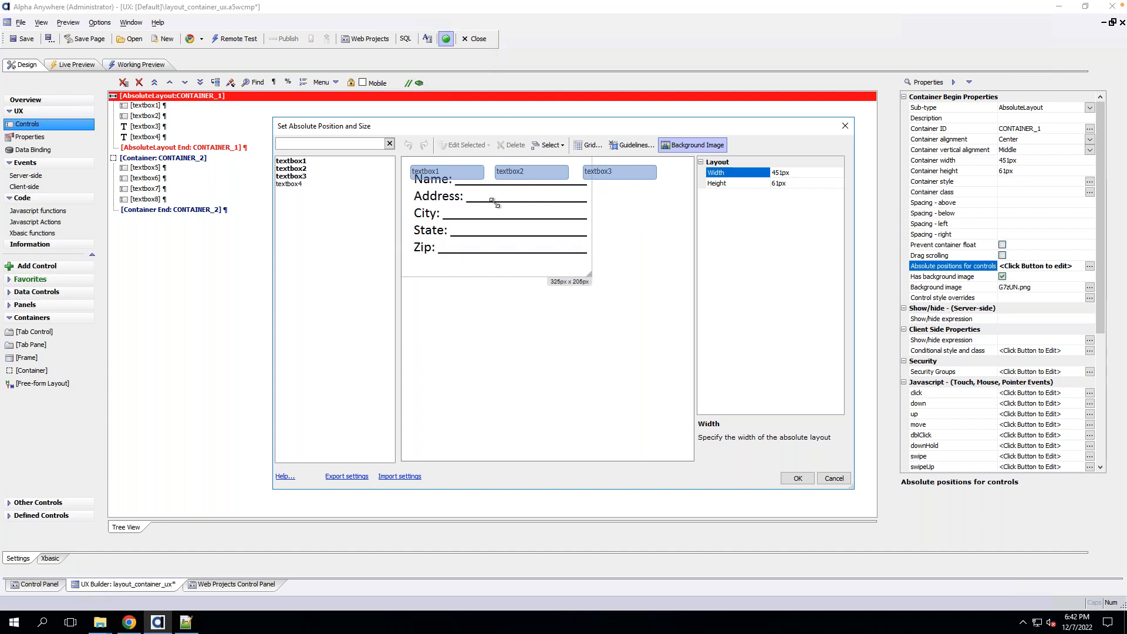
pyautogui.moveTo(524, 173); pyautogui.dragTo(498, 194)
pyautogui.moveTo(607, 172); pyautogui.dragTo(503, 180)
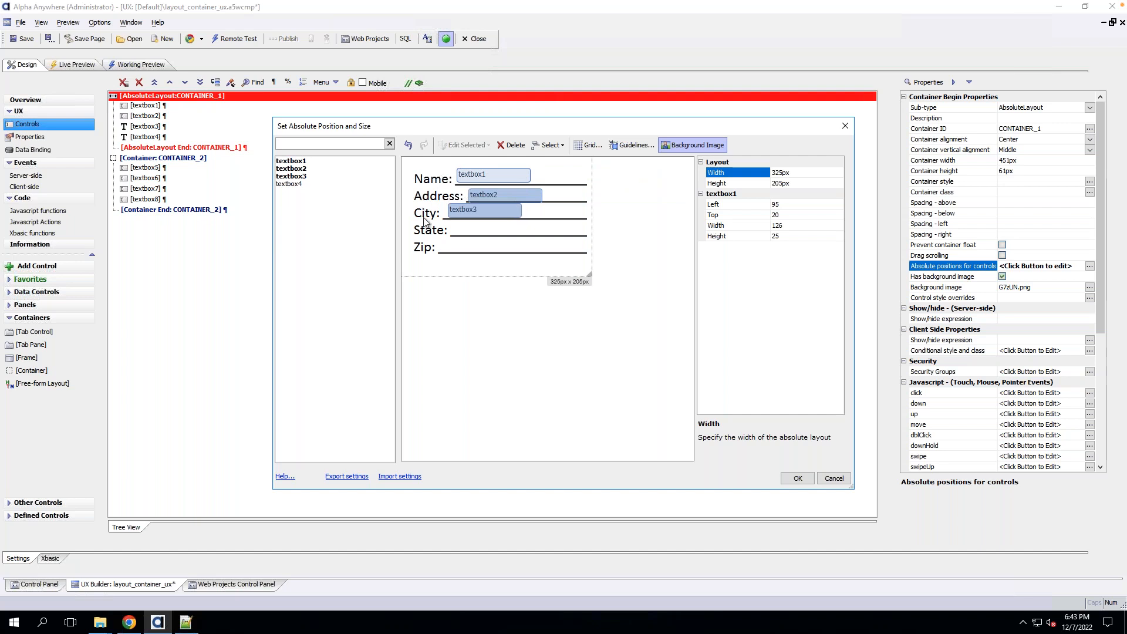
pyautogui.click(805, 480)
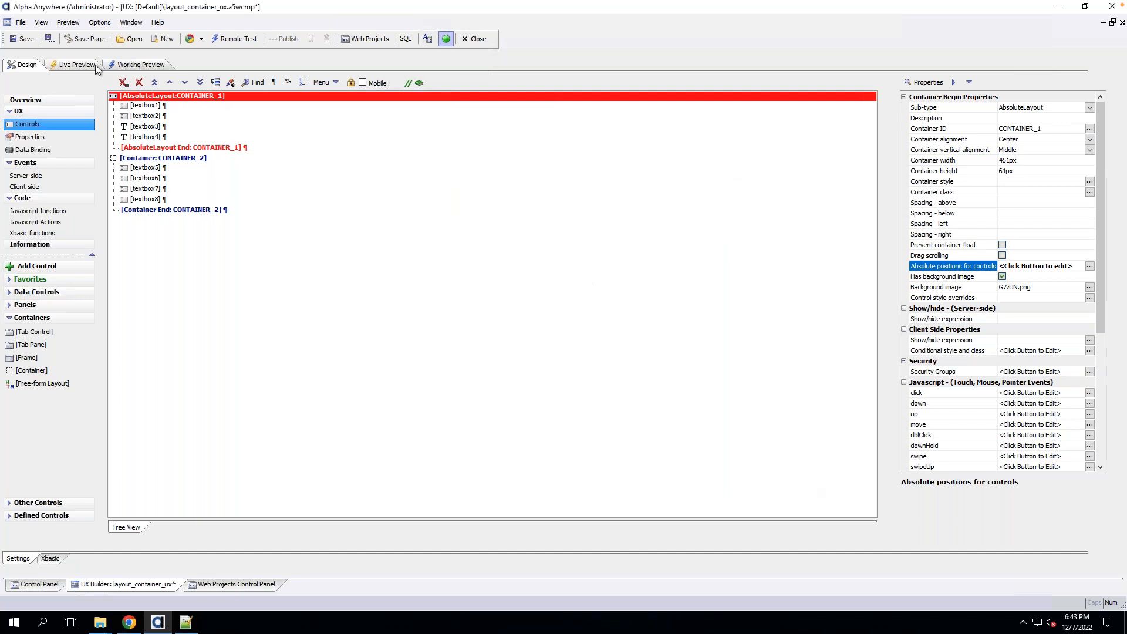
# Save the UX component and check the text boxes over the background form in Working Preview.
pyautogui.click(24, 38)
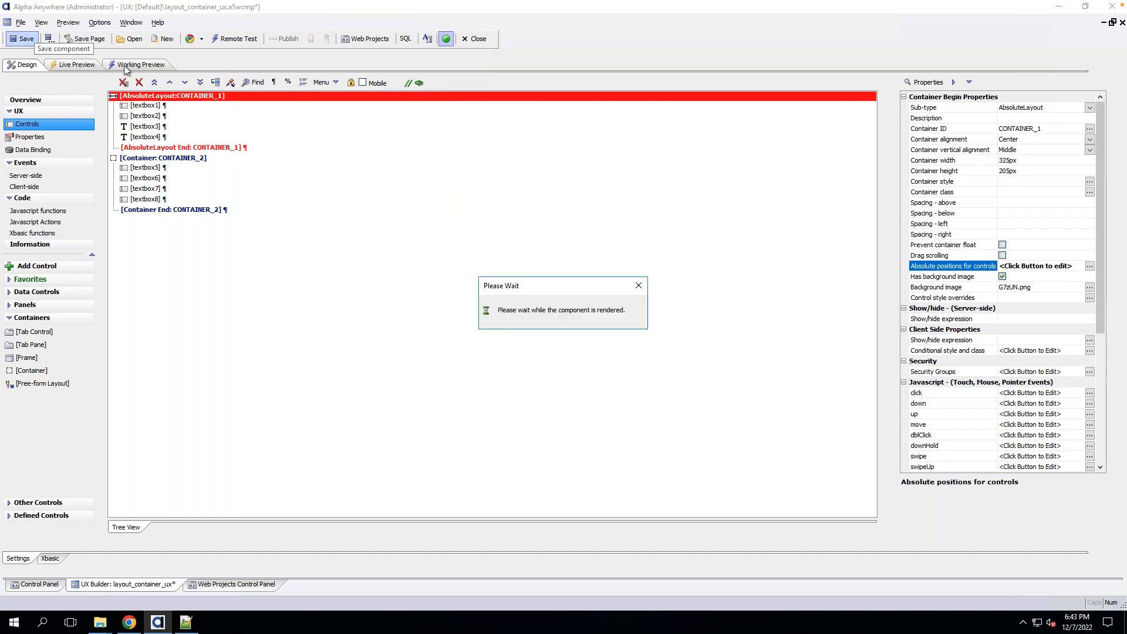
pyautogui.click(124, 65)
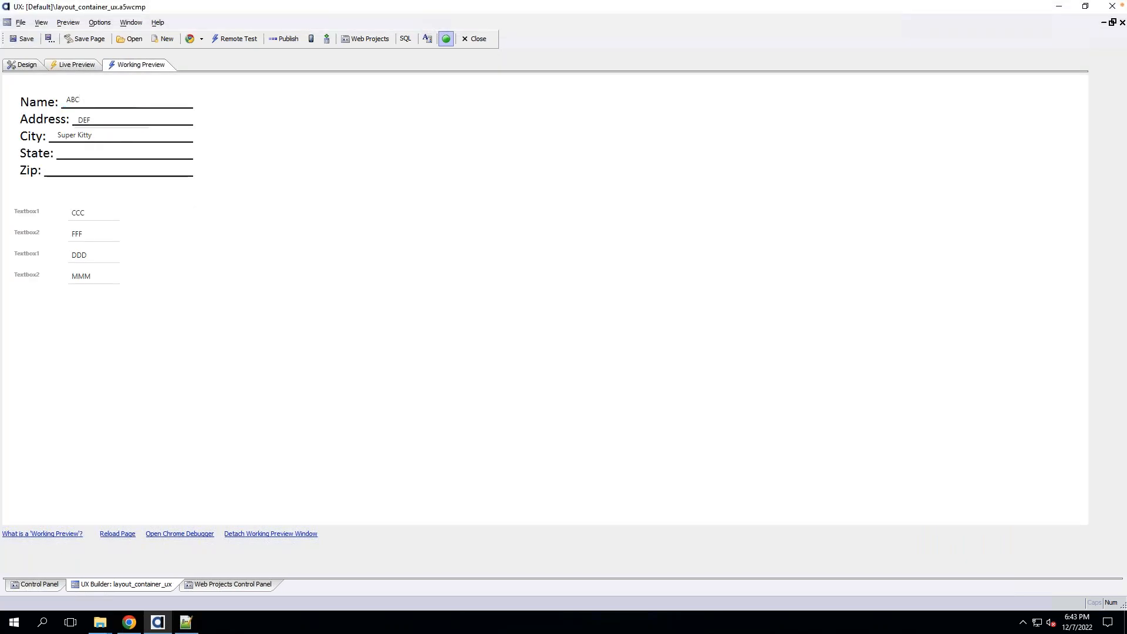
pyautogui.click(95, 120)
pyautogui.click(11, 66)
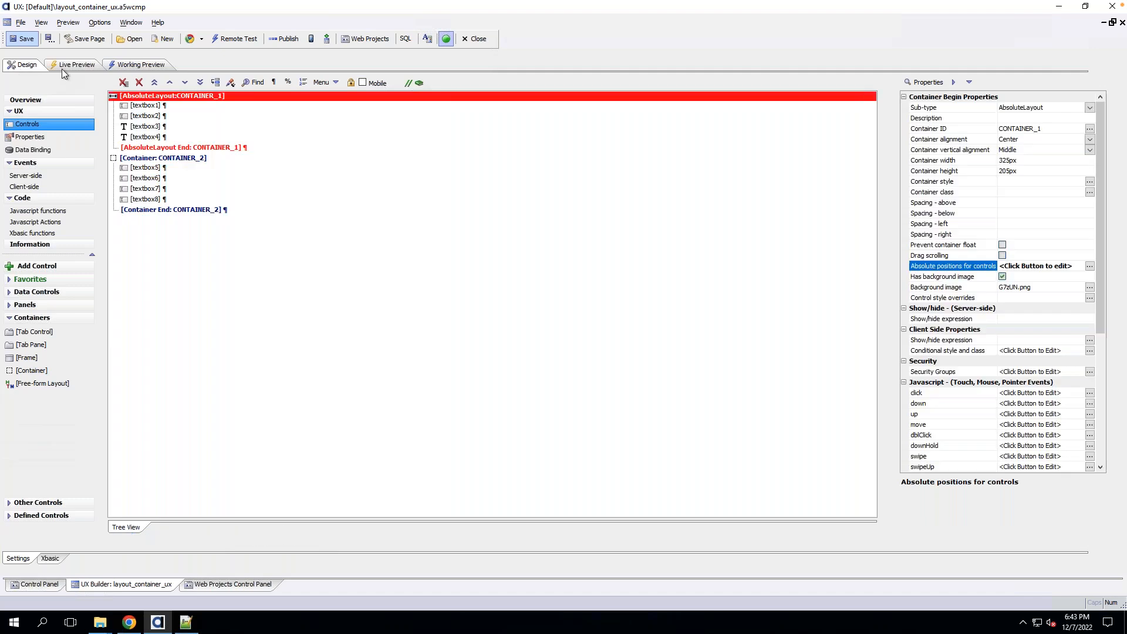
# Review textbox1's properties and test the Address field in Working Preview by replacing its text with "asfl;jasdf;alskjdf".
pyautogui.click(138, 108)
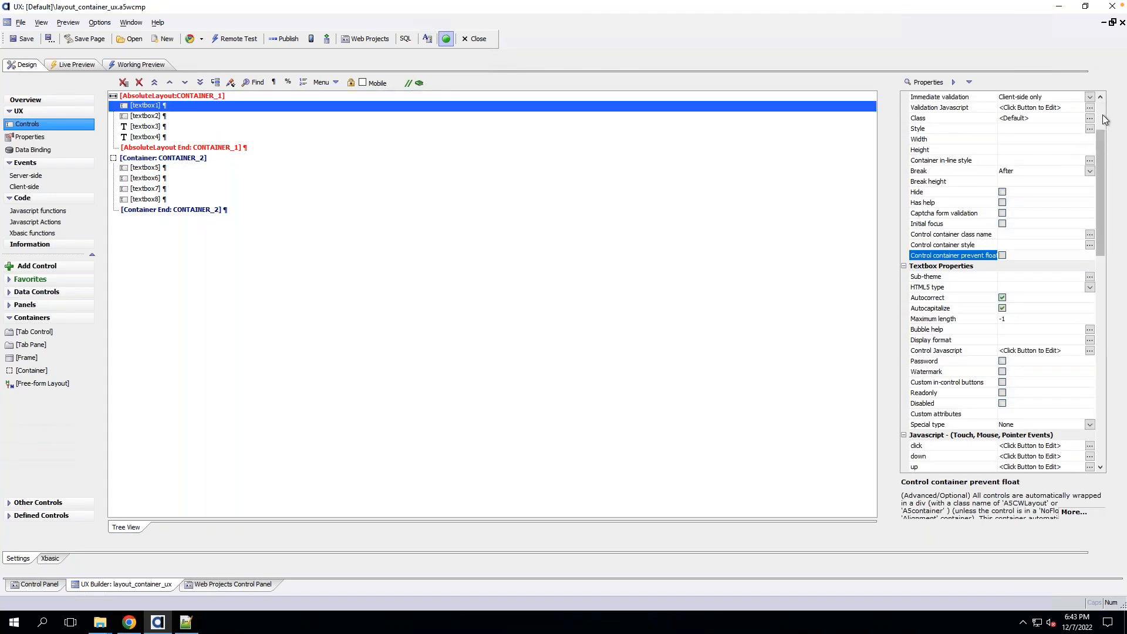
pyautogui.scroll(3, 1101, 120)
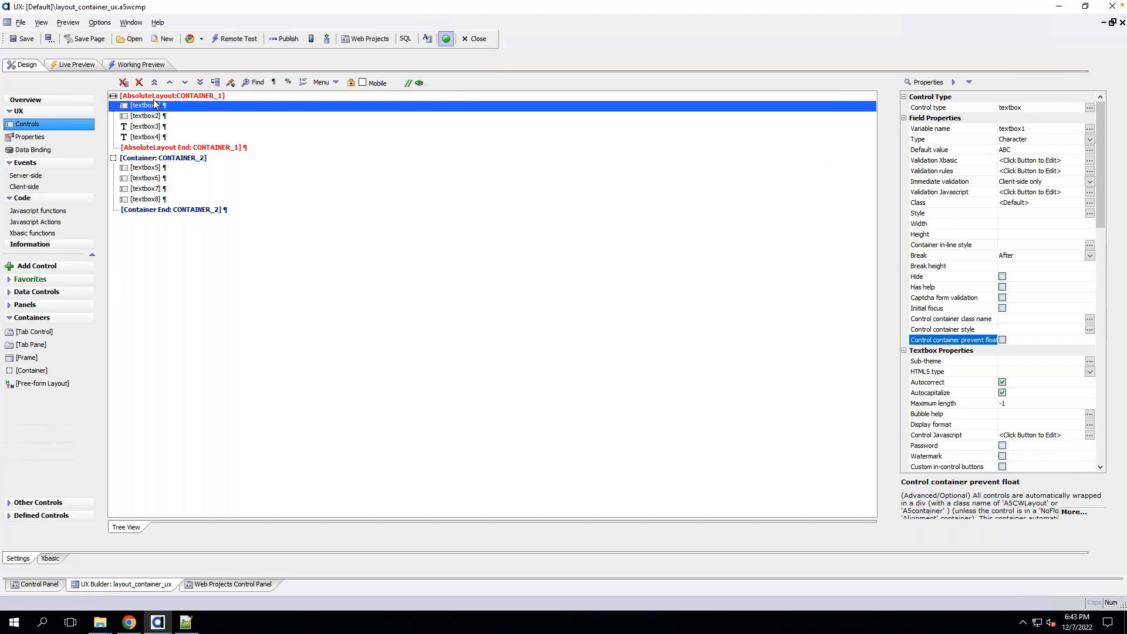
pyautogui.click(145, 66)
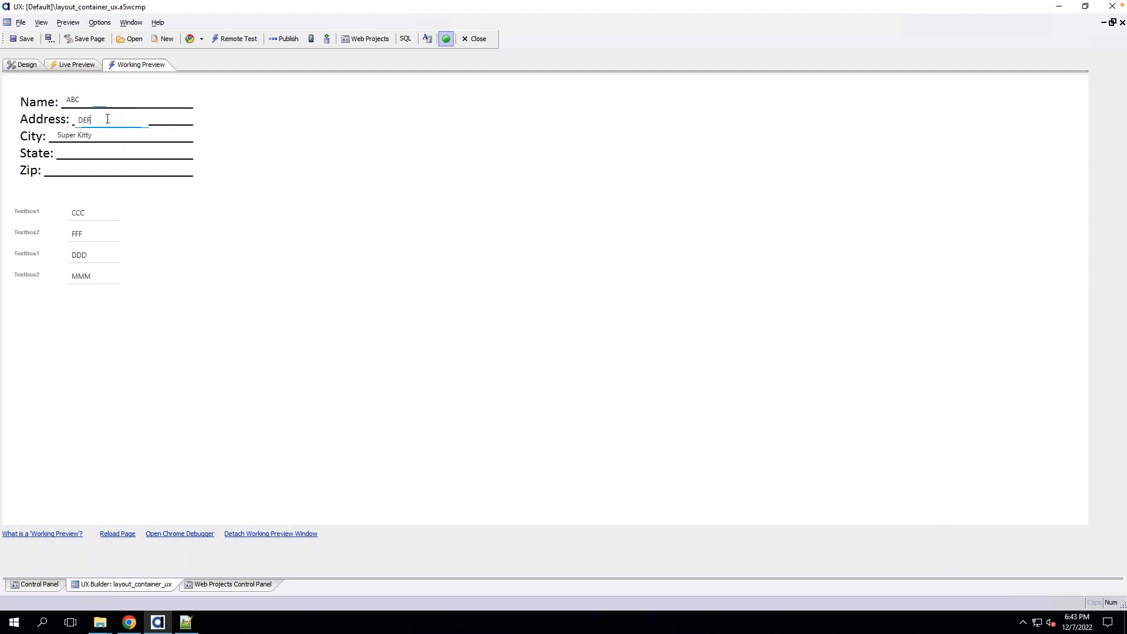
pyautogui.press('BackSpace')
pyautogui.press('BackSpace')
pyautogui.press('BackSpace')
pyautogui.write('asfl;jasdf;alskjdf')
pyautogui.click(28, 65)
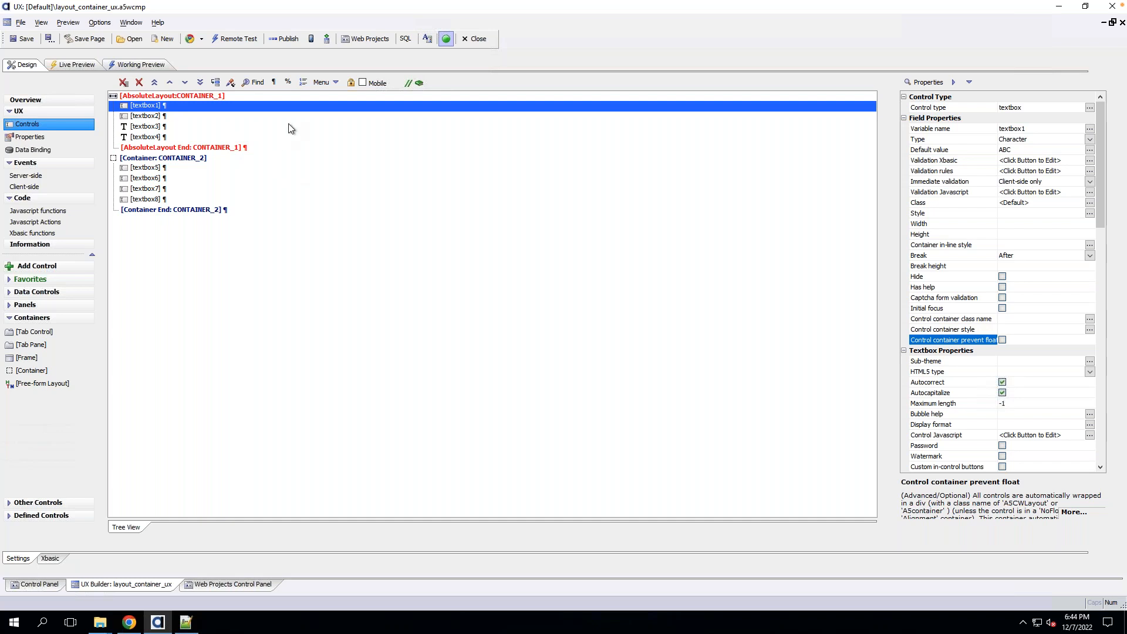
# Review CONTAINER_1's background image settings without changing them, and select textbox1.
pyautogui.click(196, 97)
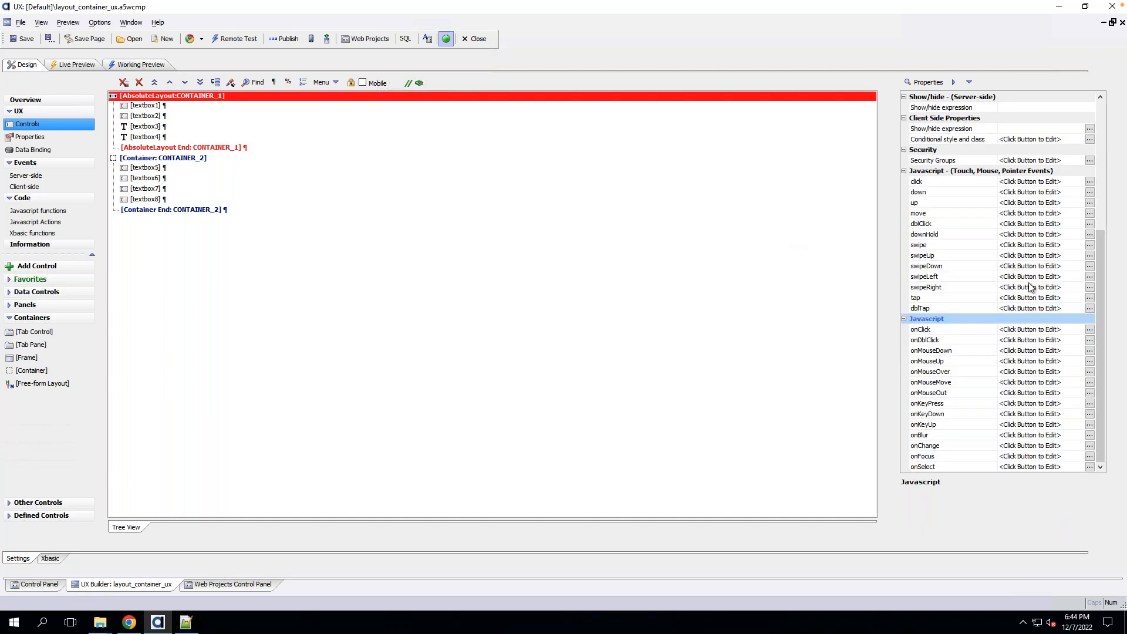
pyautogui.click(1103, 157)
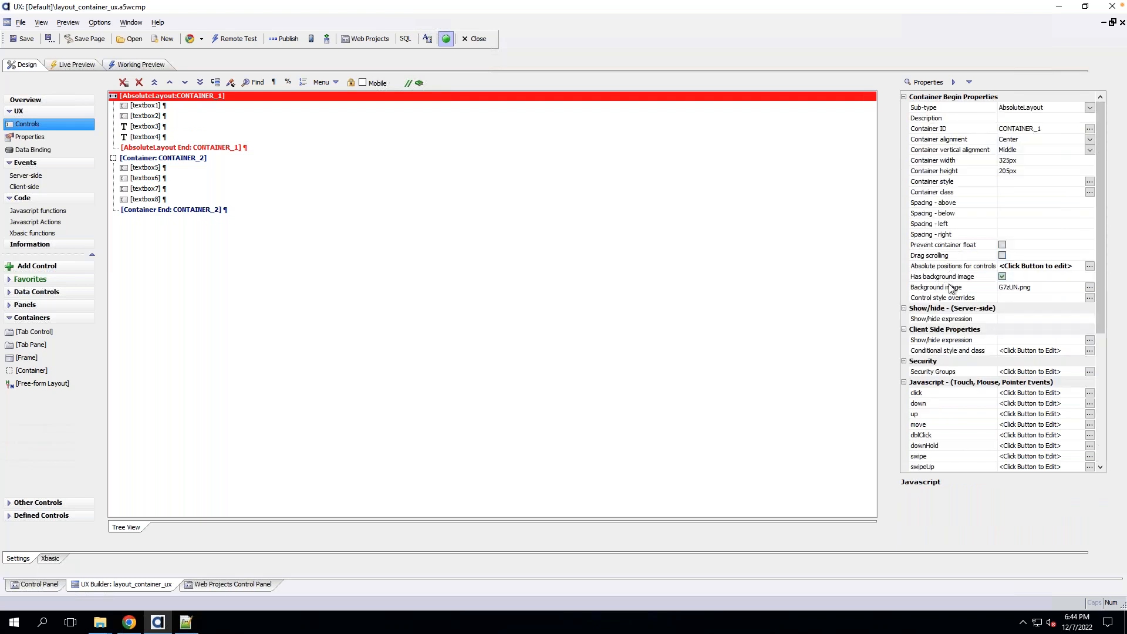
pyautogui.doubleClick(952, 288)
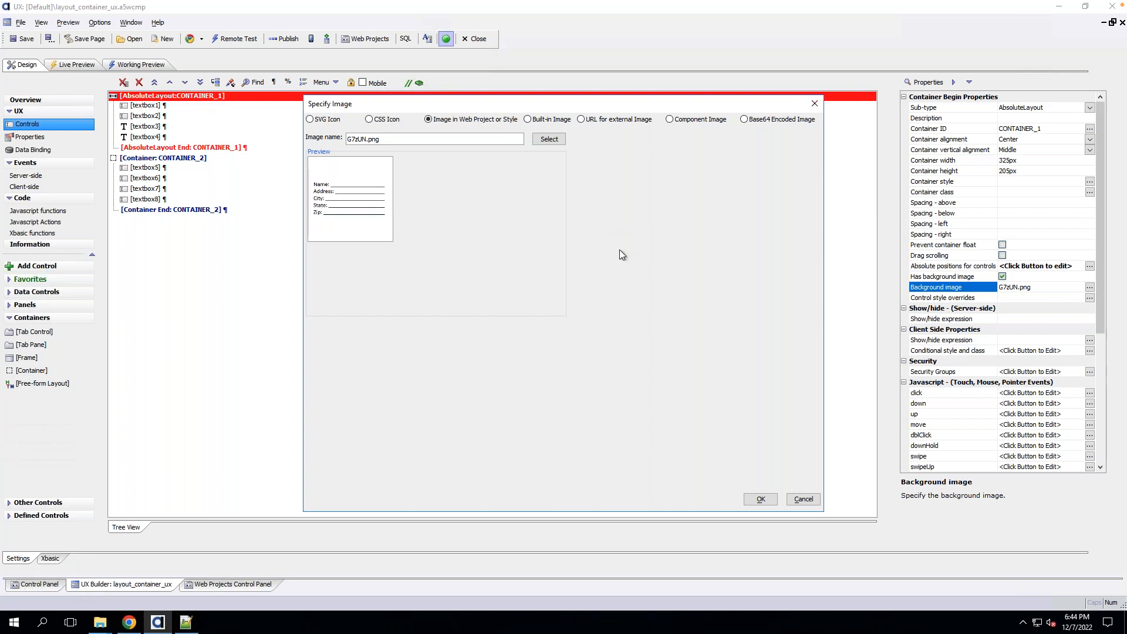
pyautogui.click(812, 502)
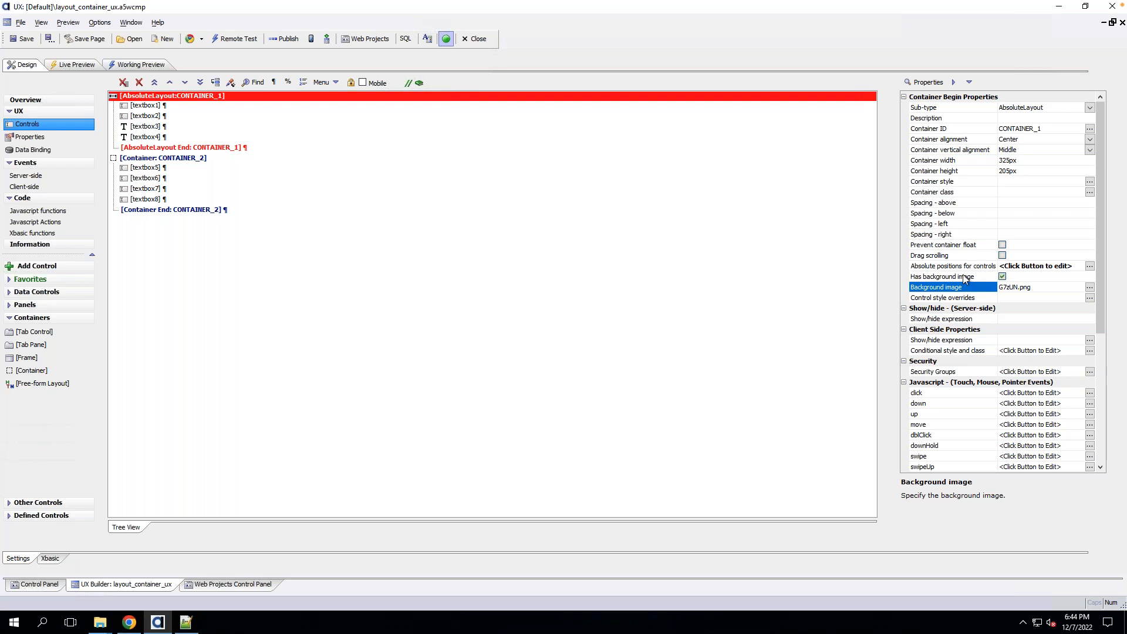
pyautogui.click(138, 107)
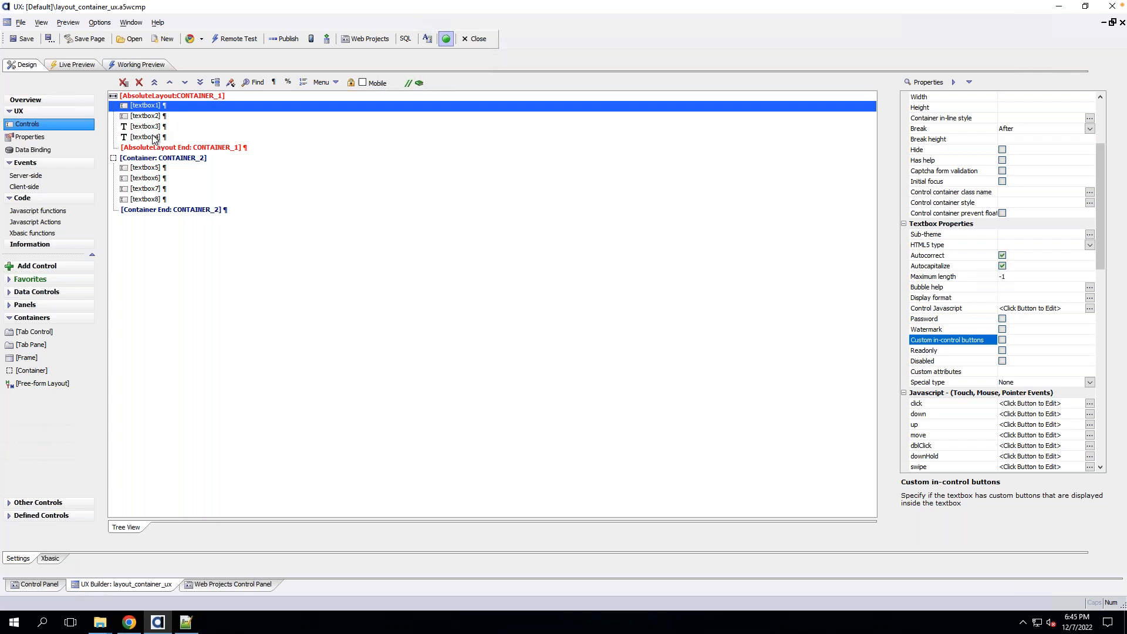
# Switch to Chrome's Alpha Anywhere documentation page and search it for "csslayout".
pyautogui.click(130, 621)
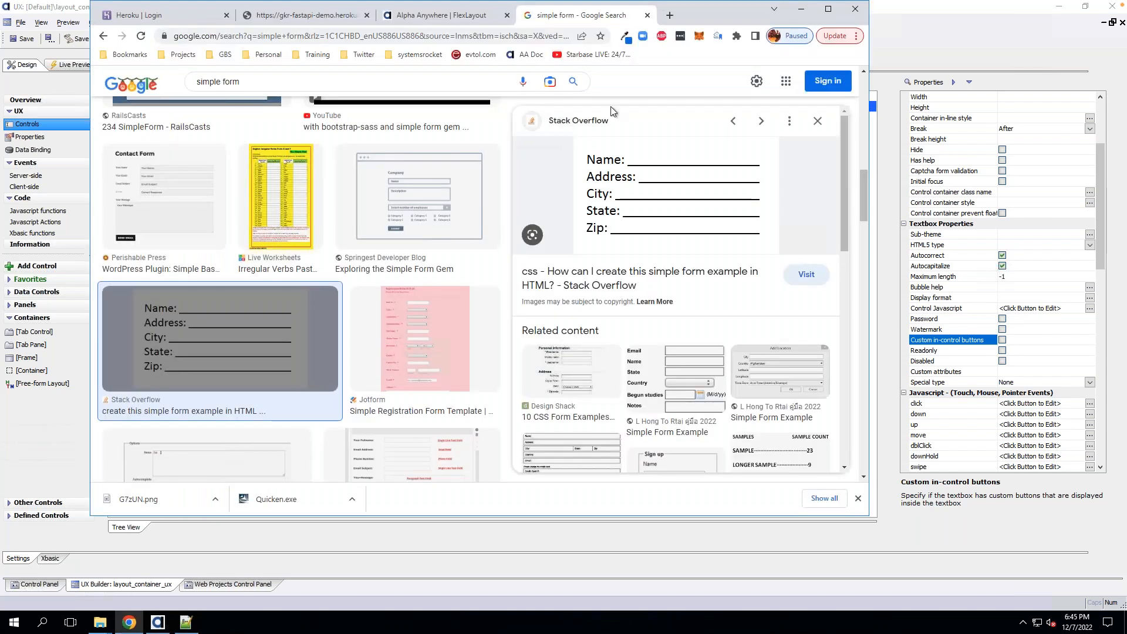
pyautogui.click(477, 18)
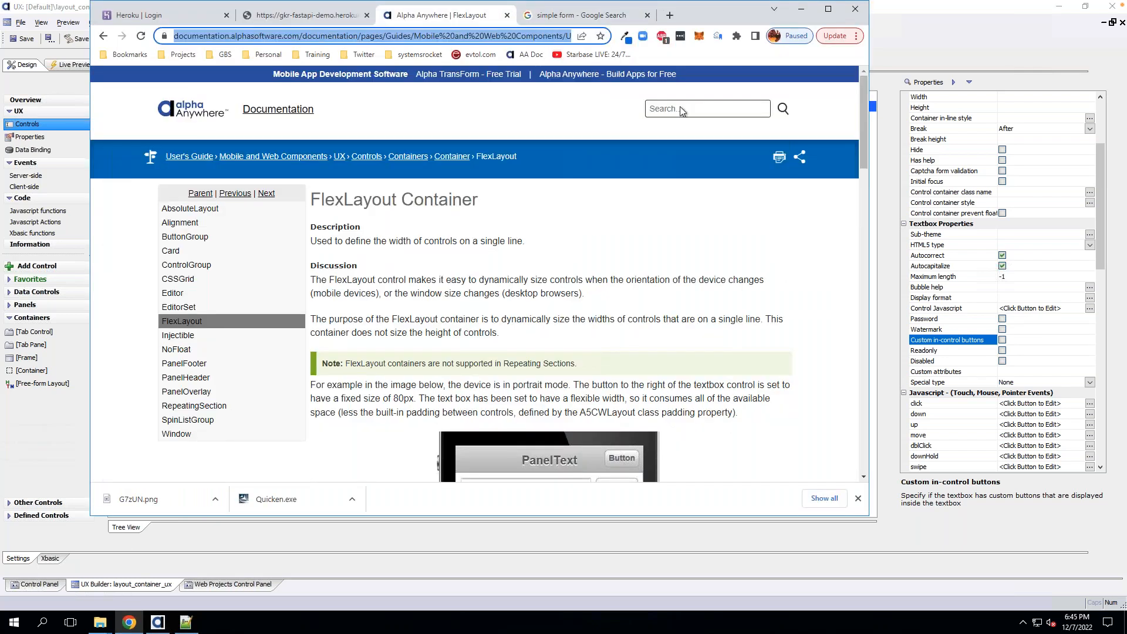
pyautogui.write('css')
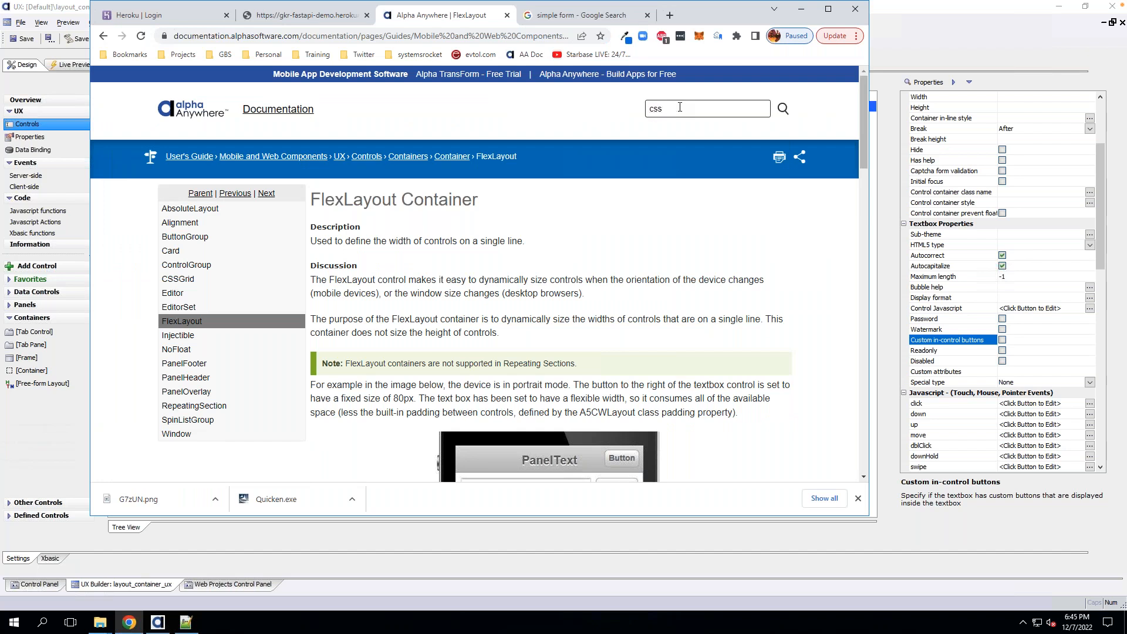
pyautogui.write('layout')
pyautogui.press('Return')
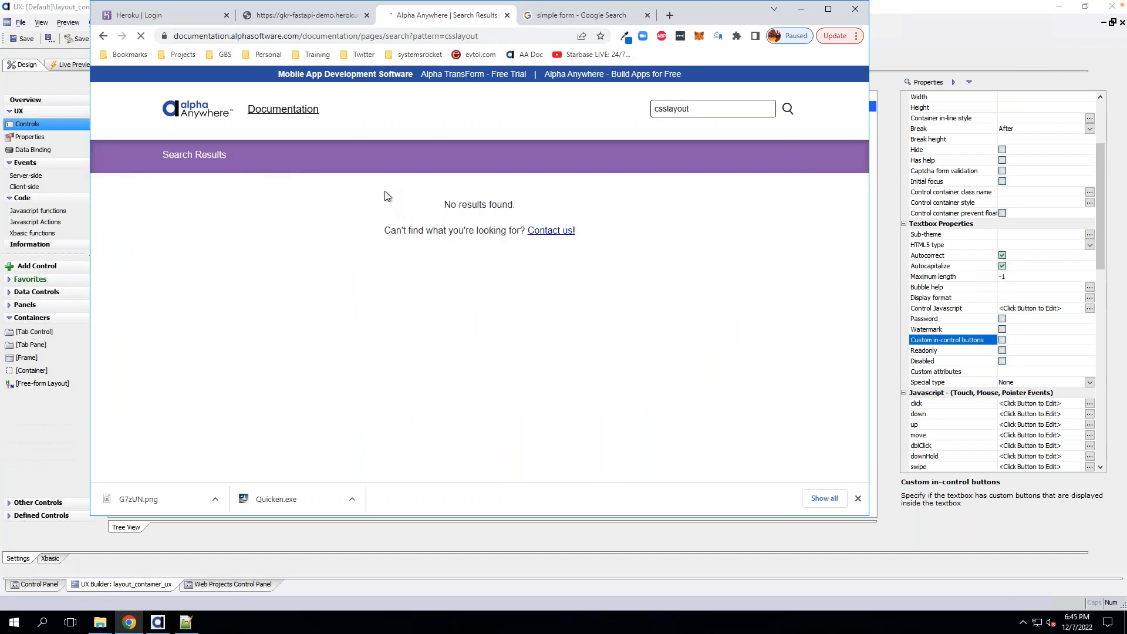
# Search the documentation for "css layout", look through the results, and return to the UX component in Alpha Anywhere.
pyautogui.doubleClick(686, 110)
pyautogui.write('css layout')
pyautogui.press('Return')
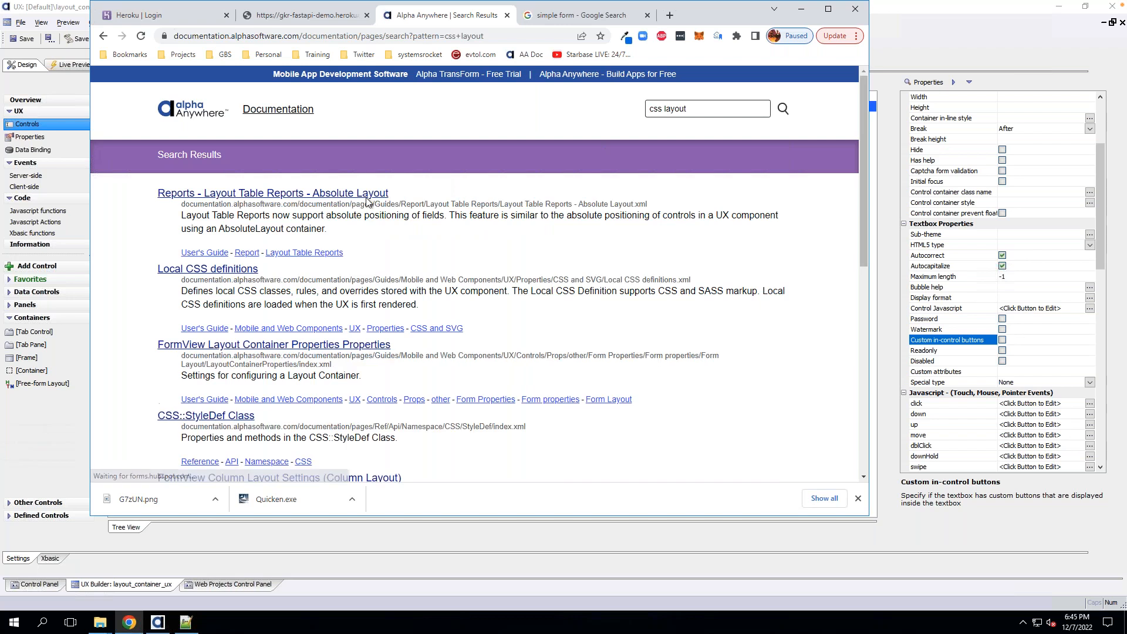
pyautogui.scroll(-2, 361, 283)
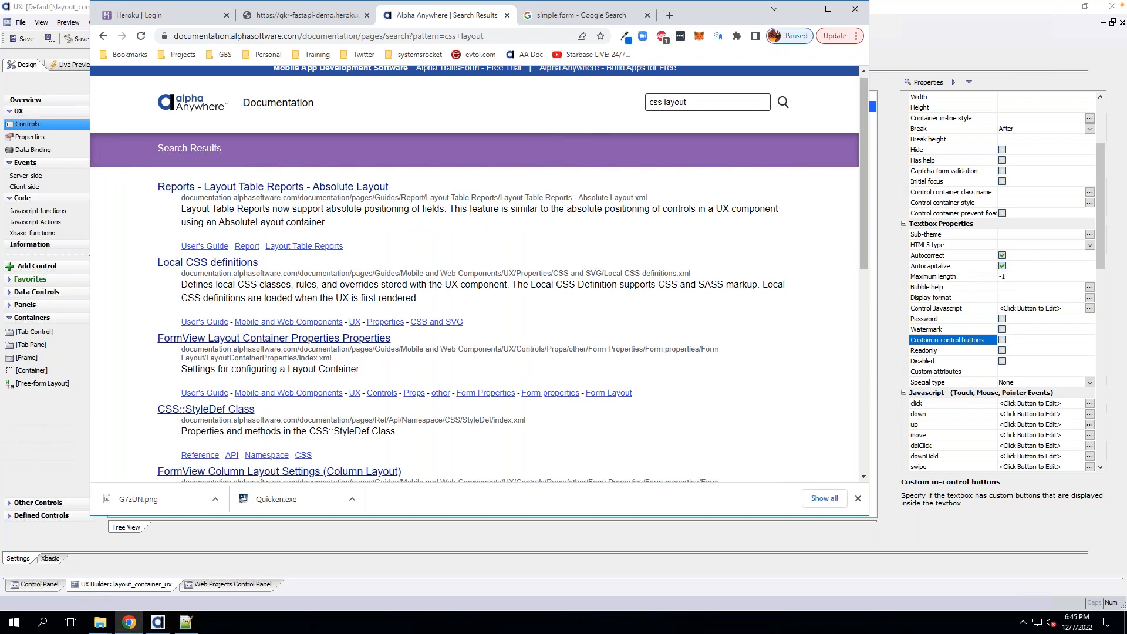
pyautogui.scroll(-5, 368, 269)
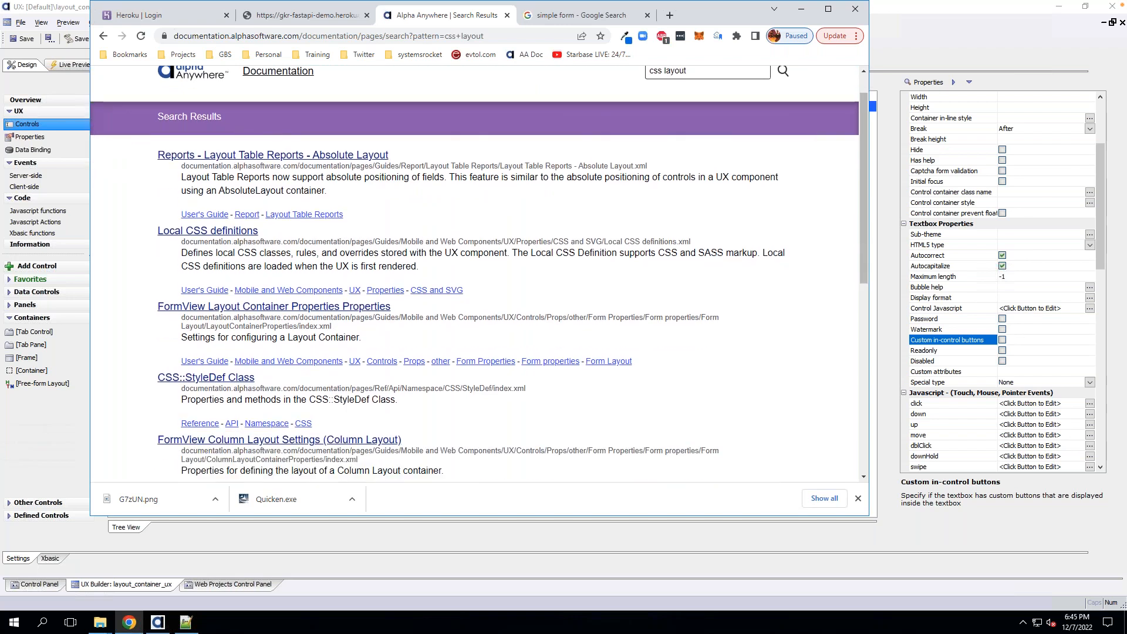
pyautogui.scroll(-3, 368, 261)
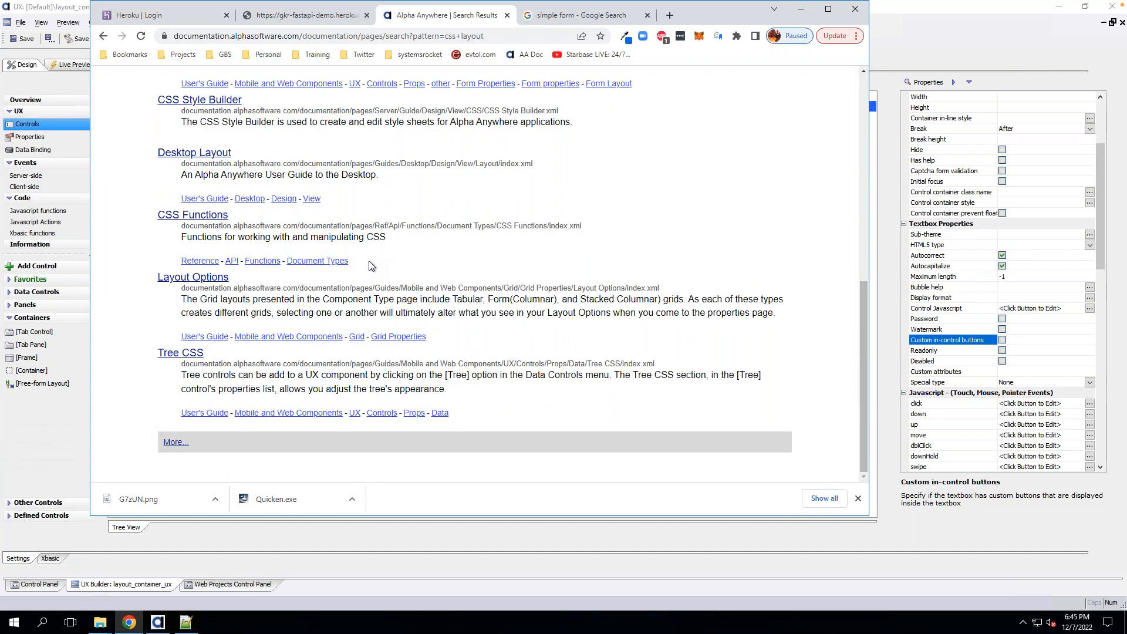
pyautogui.scroll(4, 765, 442)
pyautogui.hotkey('alt', 'Tab')
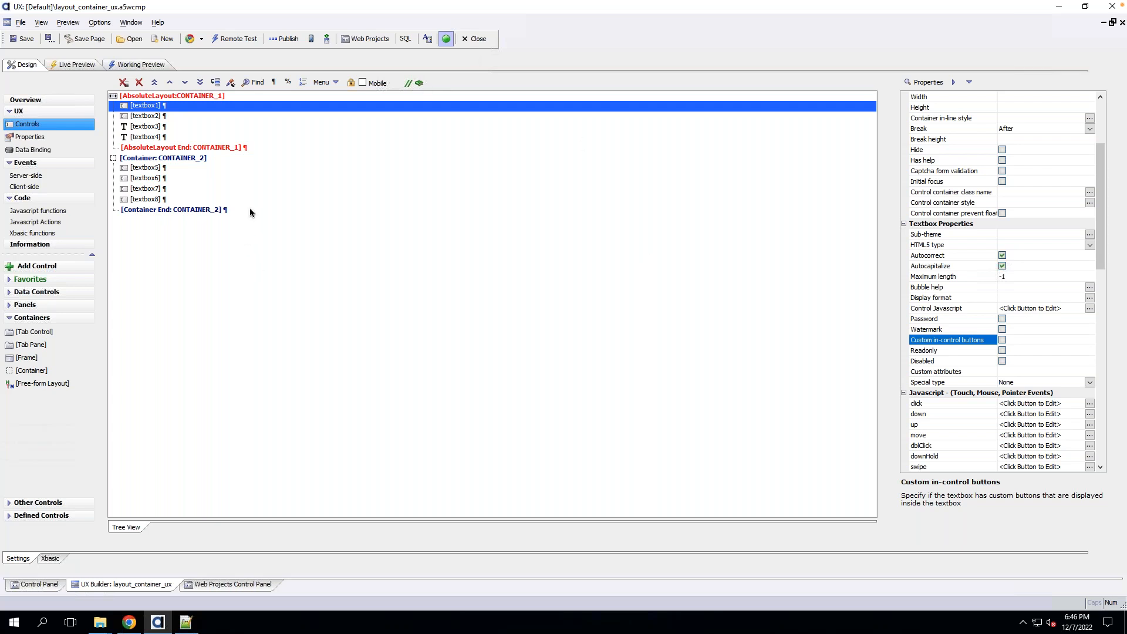
pyautogui.click(292, 340)
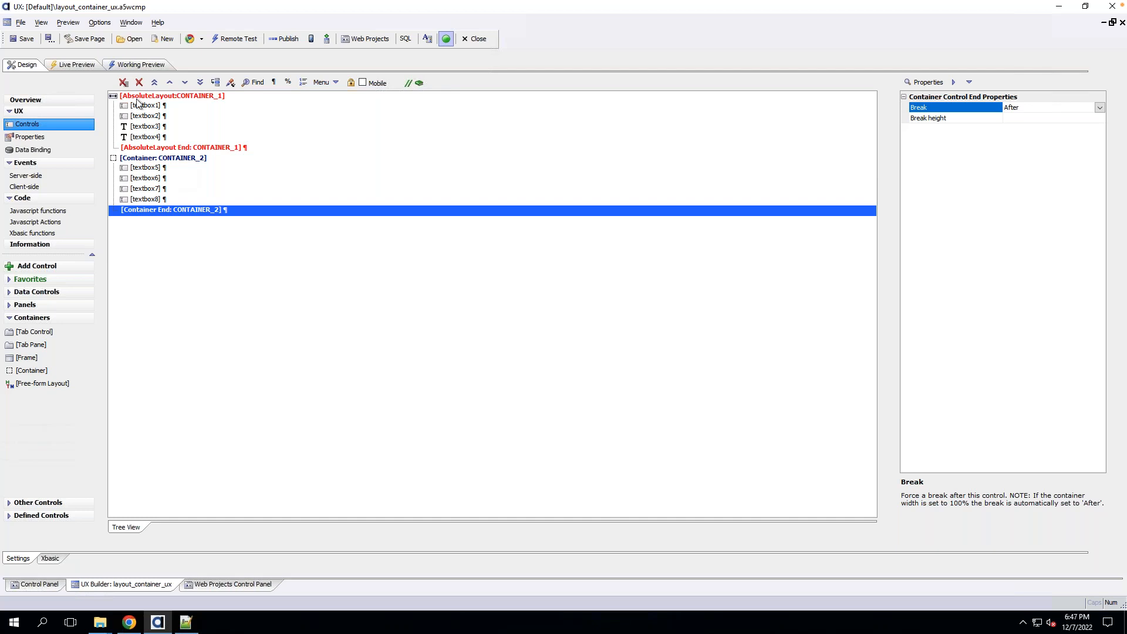
# Compare the container properties of CONTAINER_1 and CONTAINER_2.
pyautogui.click(183, 99)
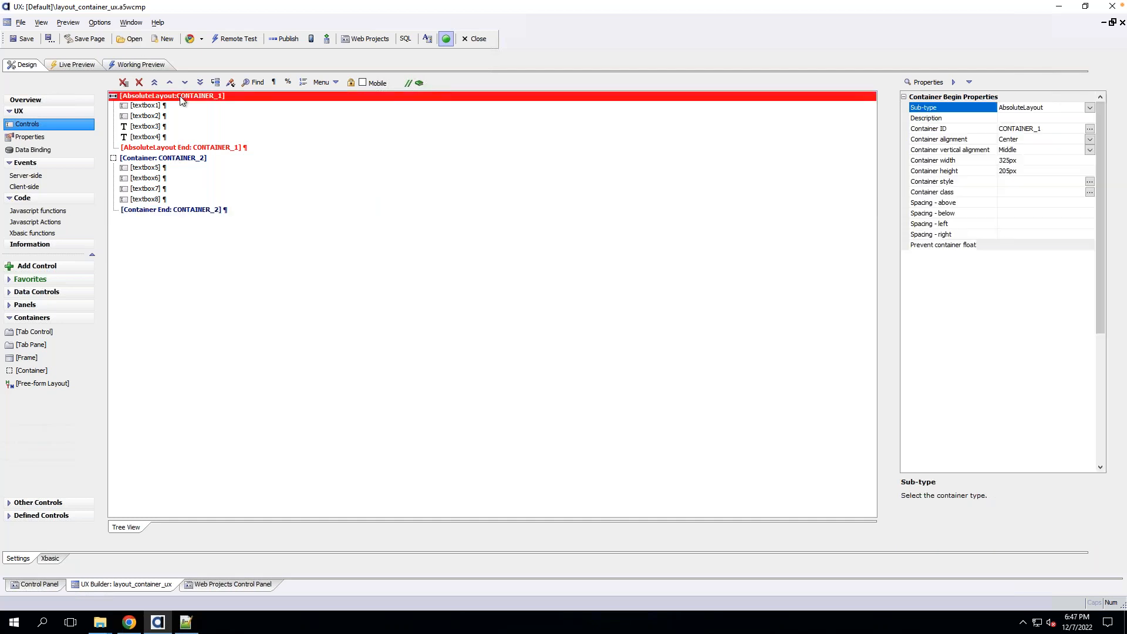
pyautogui.click(183, 158)
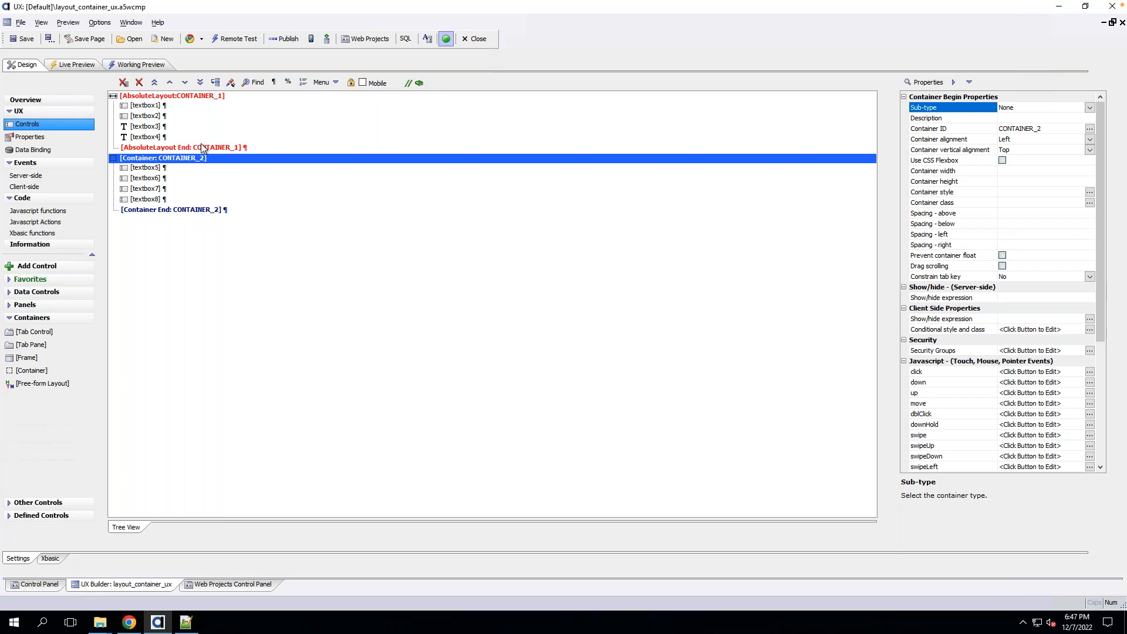
pyautogui.click(215, 82)
# Examine the fields available for rule expressions in the component's Responsive Layout Genie without adding a rule.
pyautogui.click(51, 137)
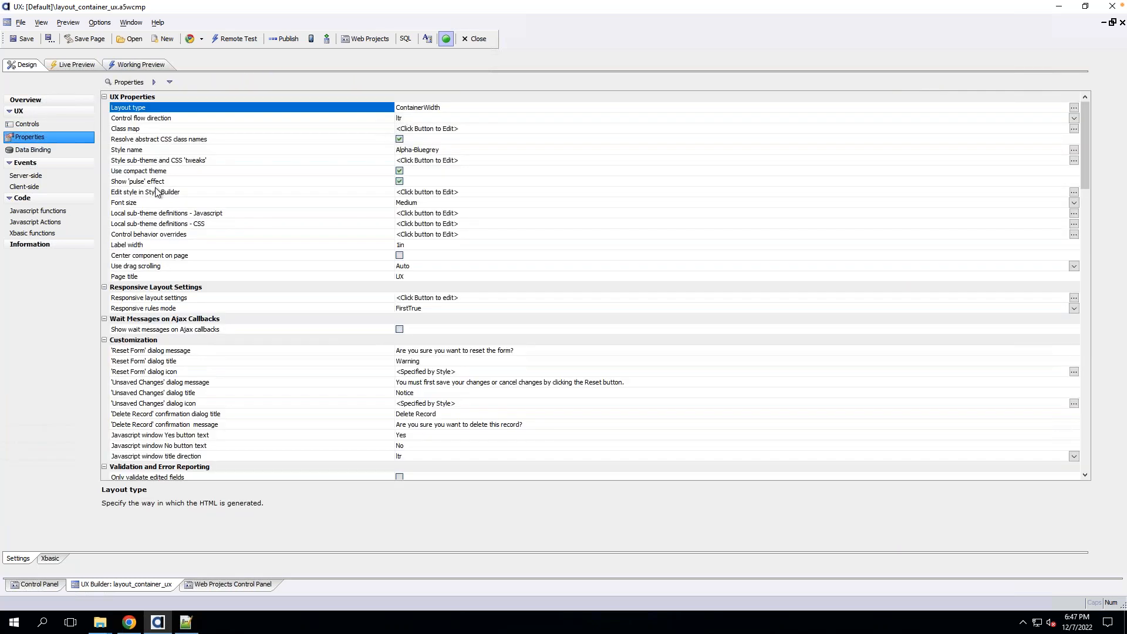
pyautogui.click(160, 301)
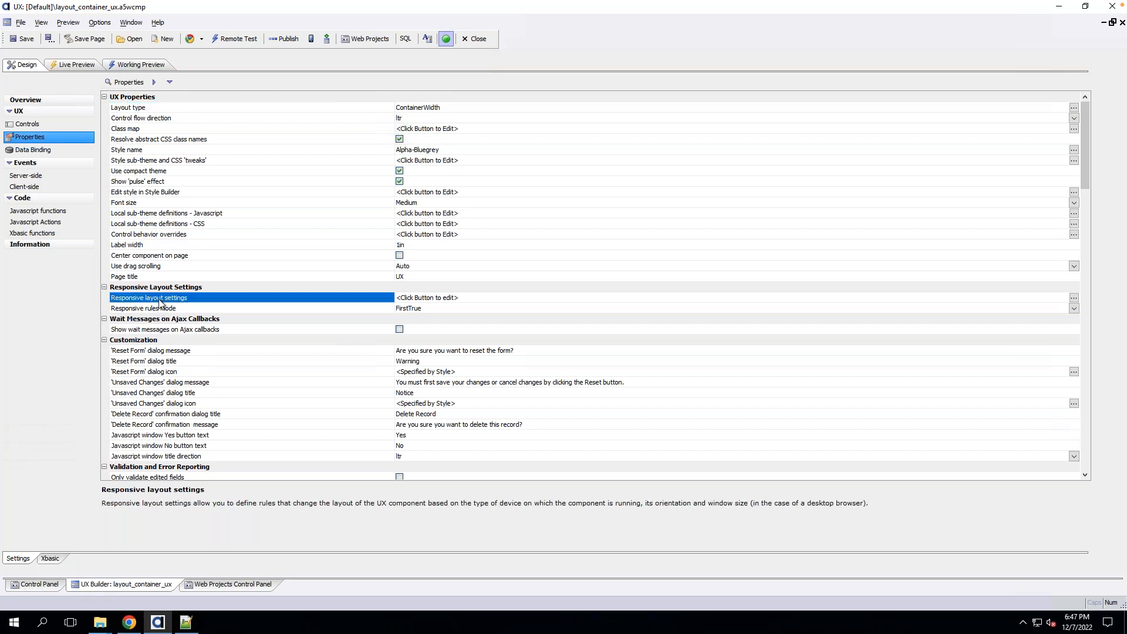
pyautogui.doubleClick(161, 303)
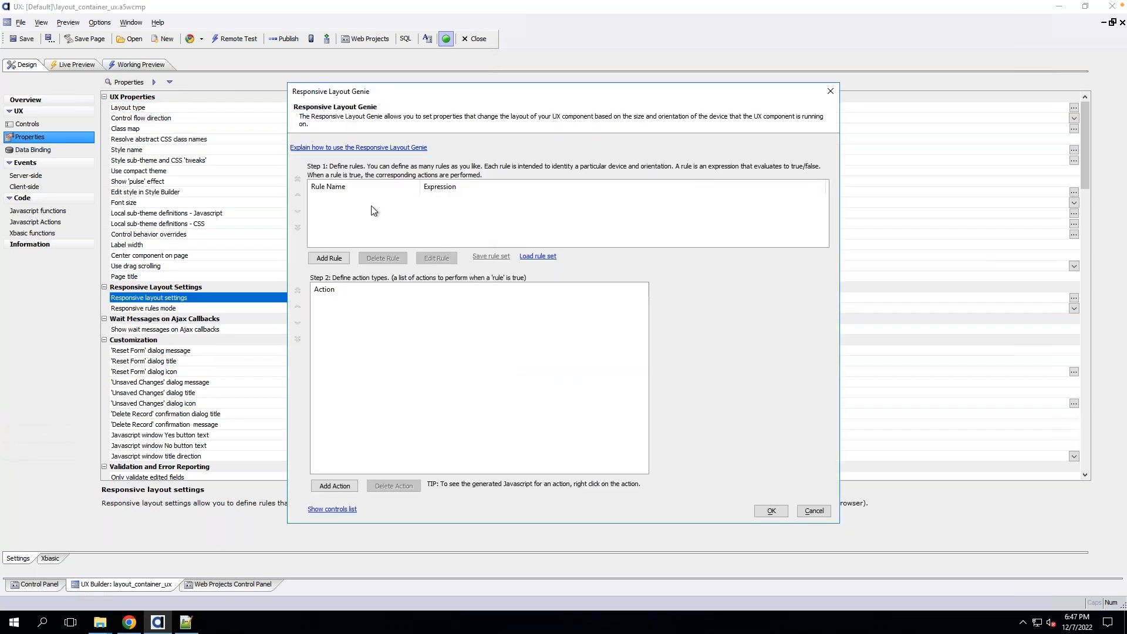
pyautogui.click(330, 256)
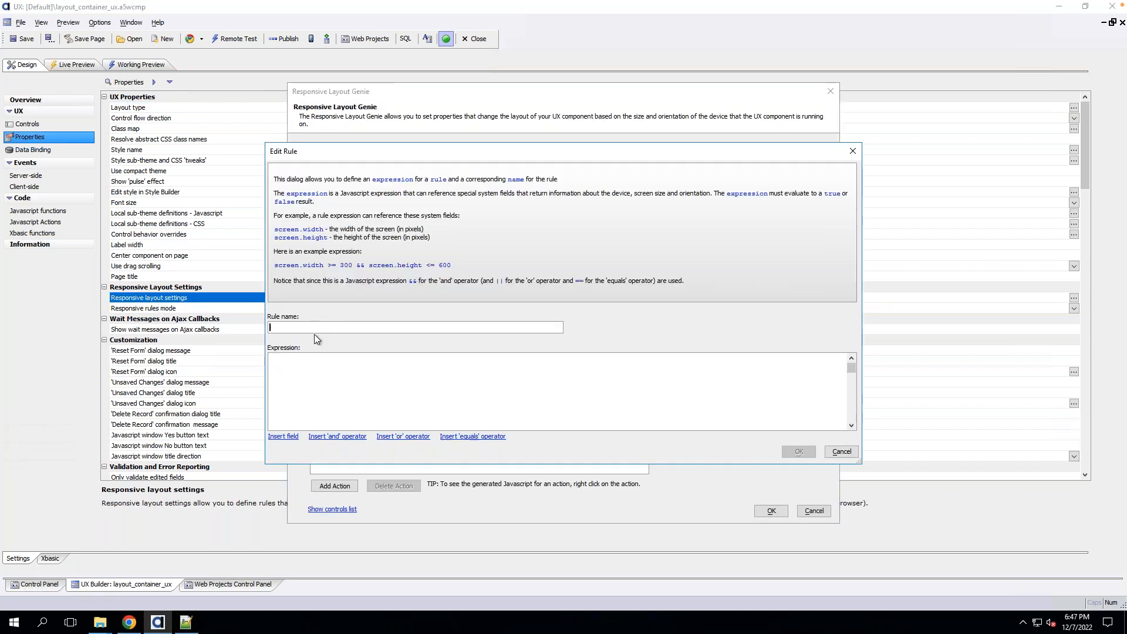
pyautogui.click(283, 437)
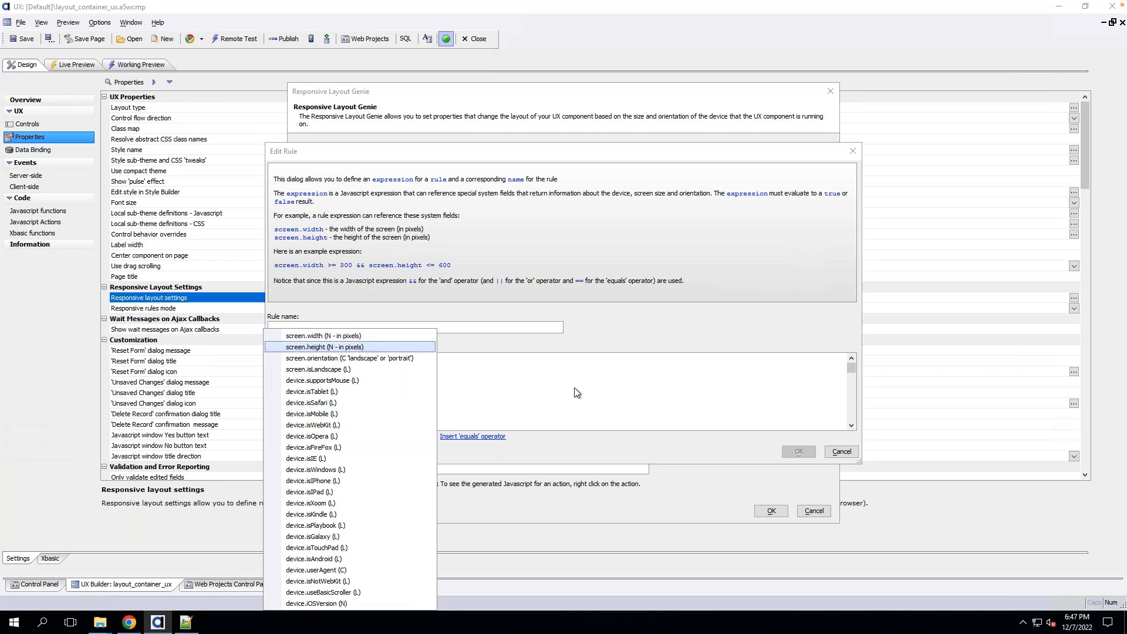
pyautogui.press('Down')
pyautogui.press('Down')
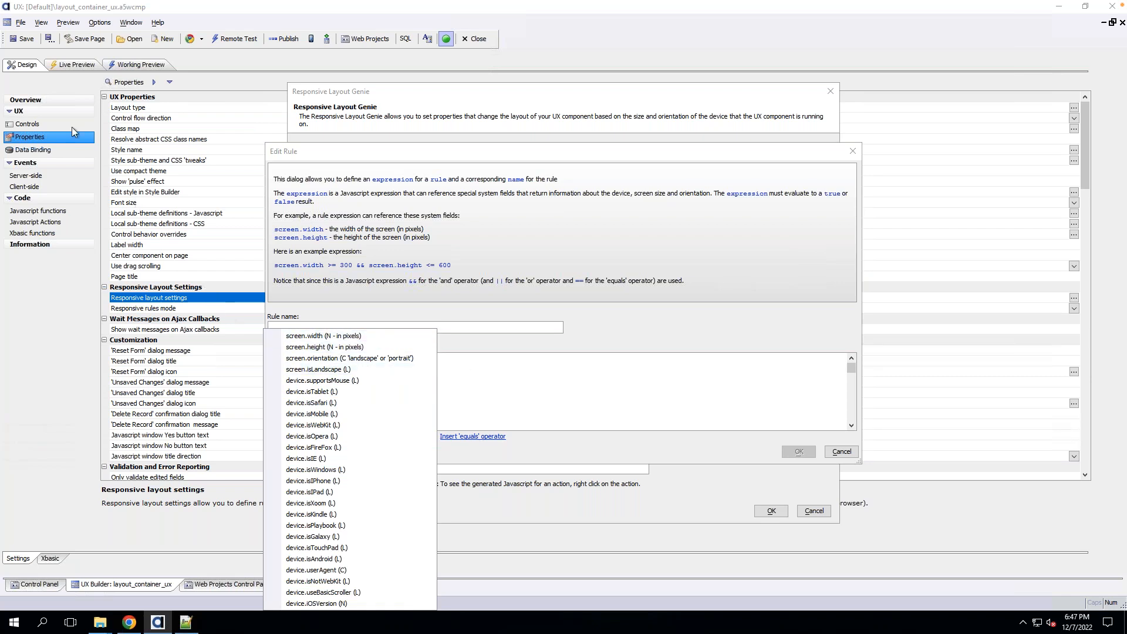
pyautogui.click(839, 453)
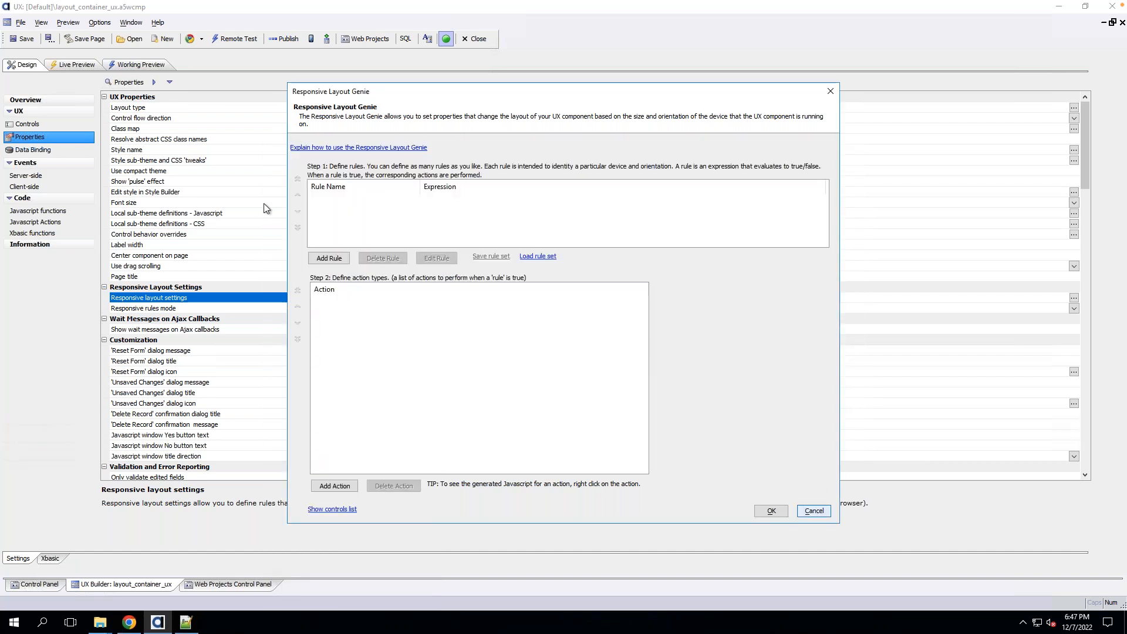
pyautogui.press('Escape')
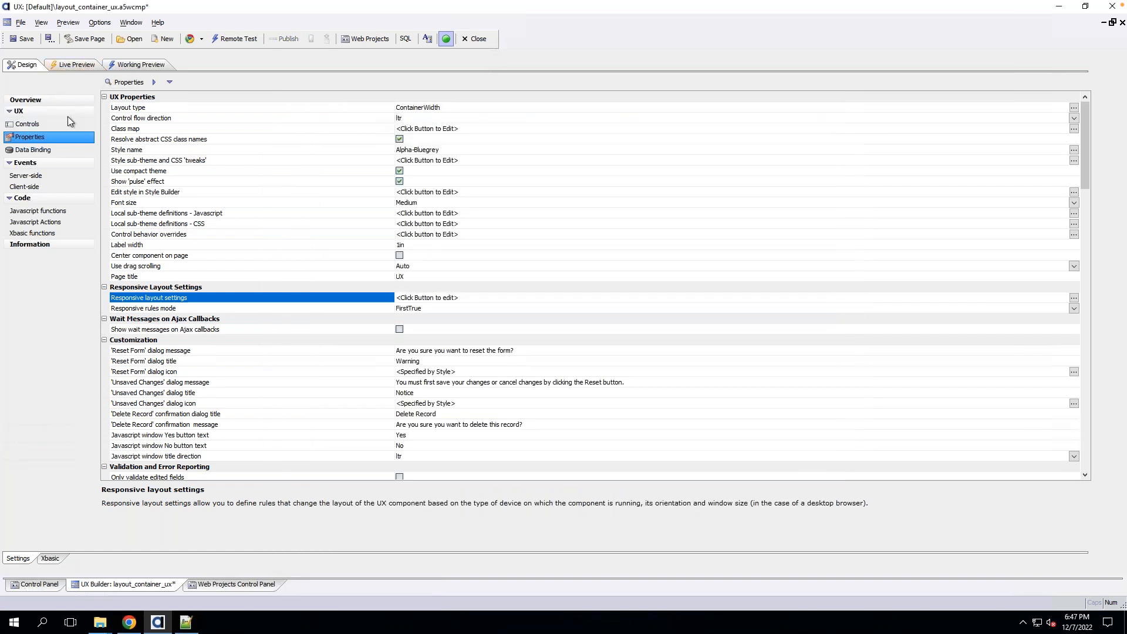
# View the component in Working Preview and return to its list of controls in the design.
pyautogui.click(145, 67)
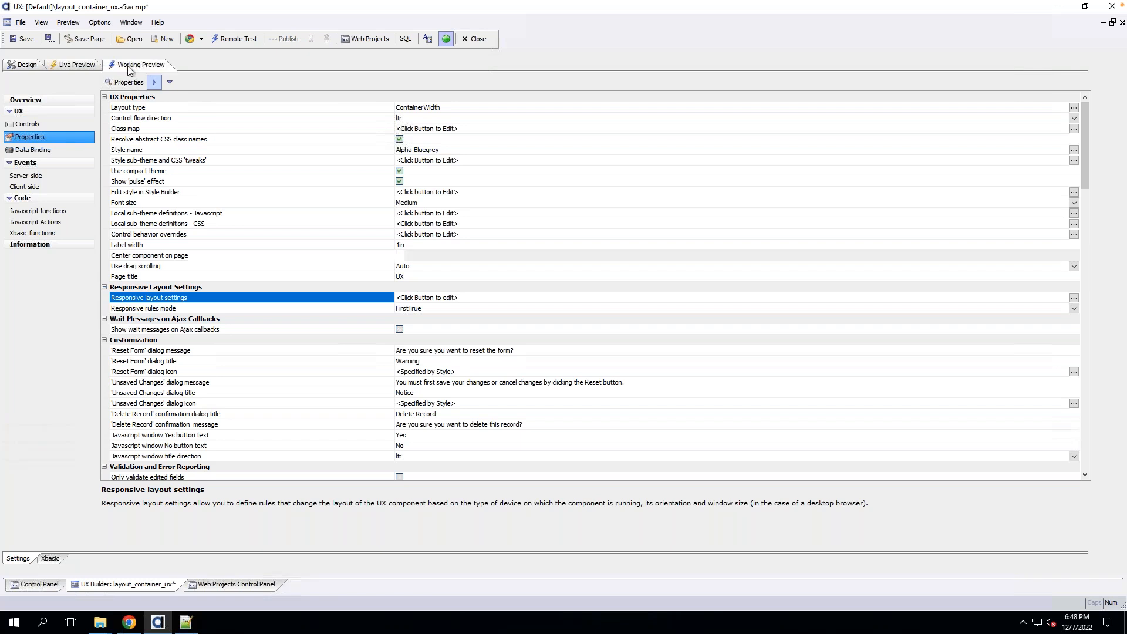
pyautogui.click(25, 65)
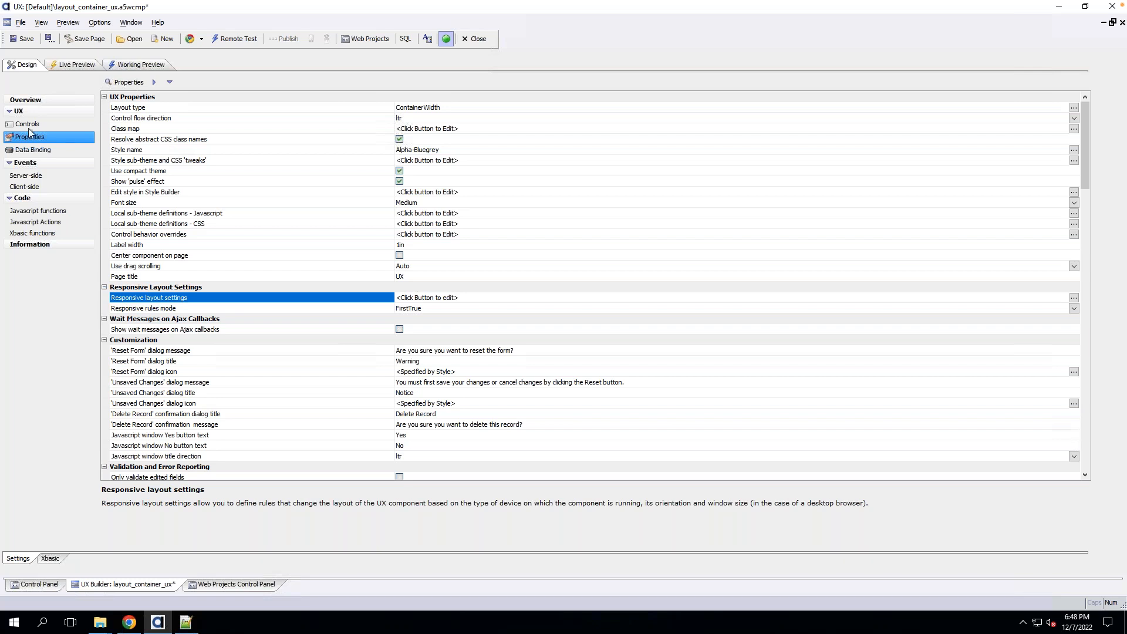
pyautogui.click(50, 126)
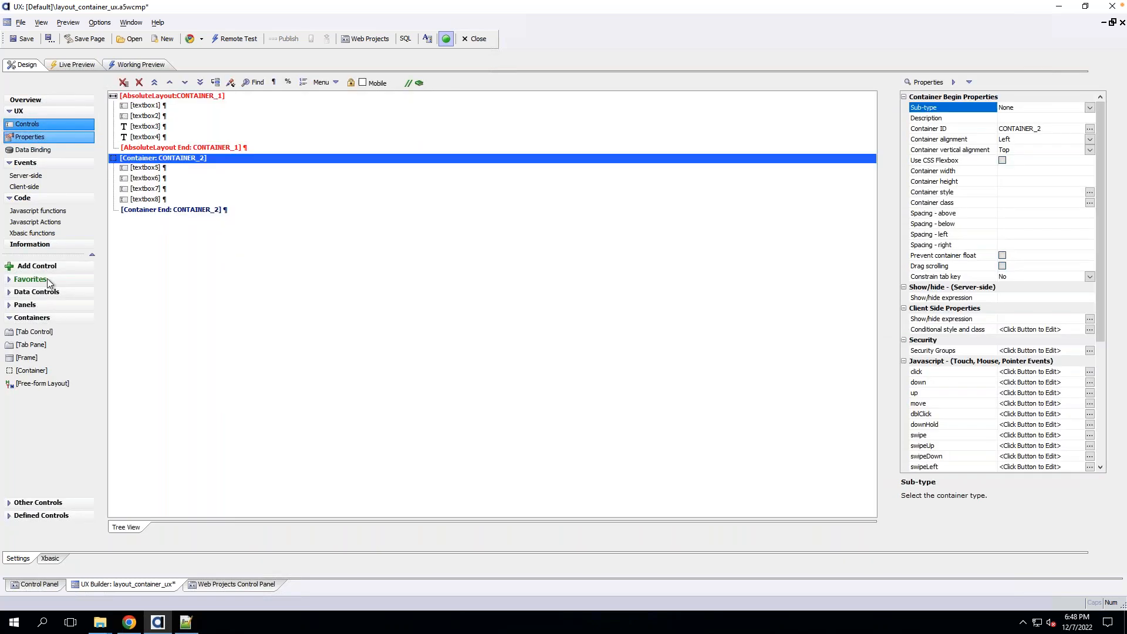
# Find the List control and inspect its Quick Setup Genie's data source options without adding the control.
pyautogui.click(48, 267)
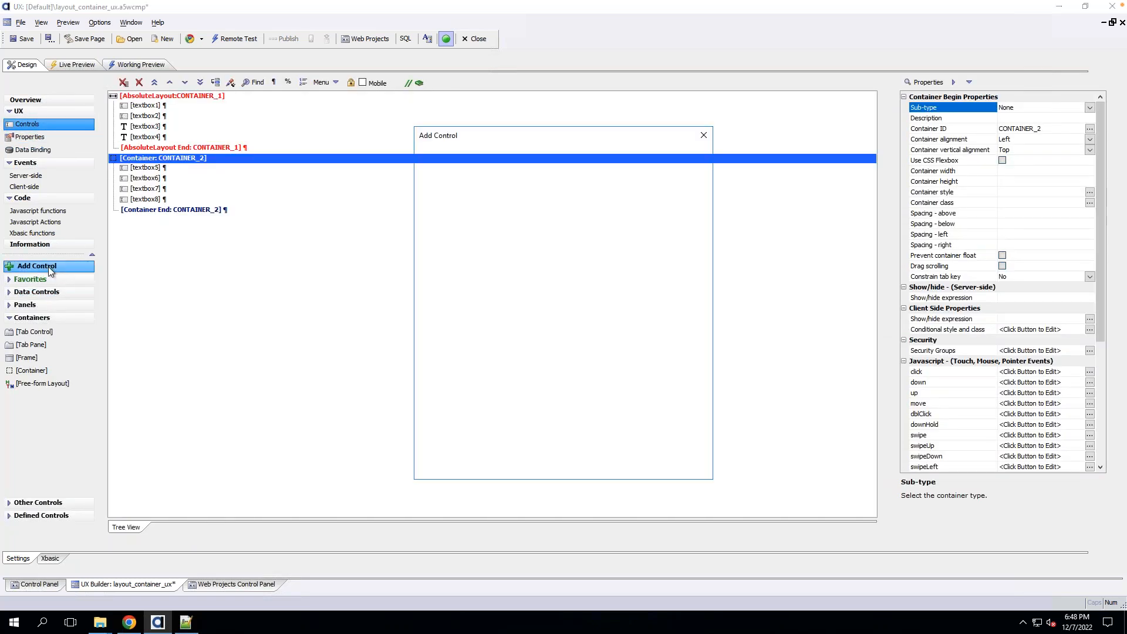
pyautogui.write('list')
pyautogui.doubleClick(453, 170)
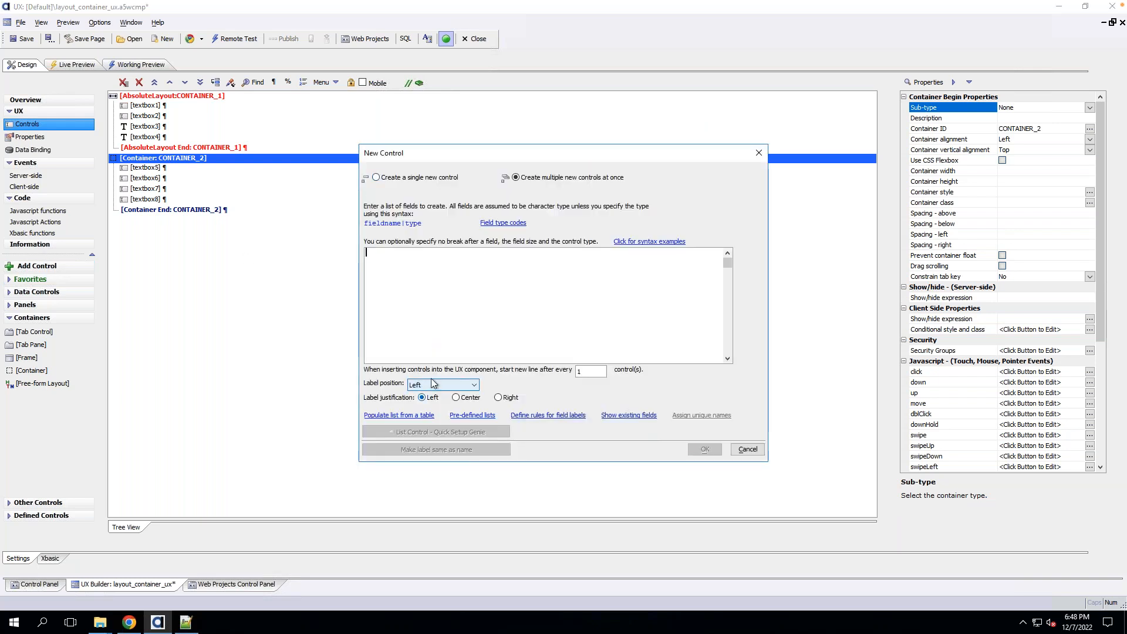
pyautogui.click(430, 433)
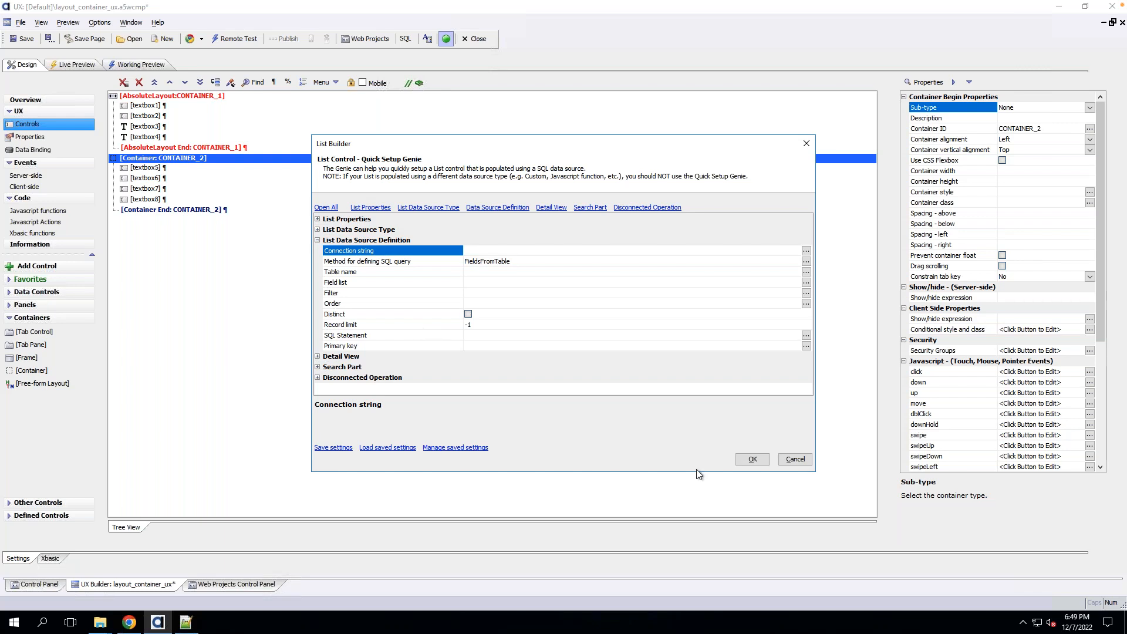
pyautogui.click(796, 459)
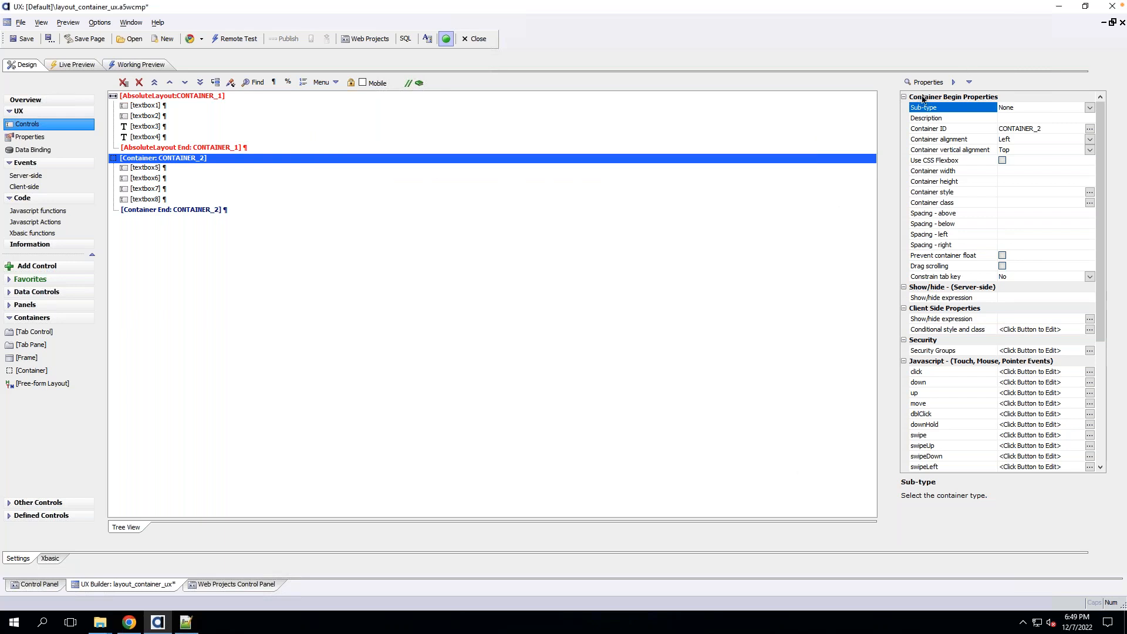
# Read the Container Help description of the Card container type without inserting a container after CONTAINER_2.
pyautogui.click(186, 213)
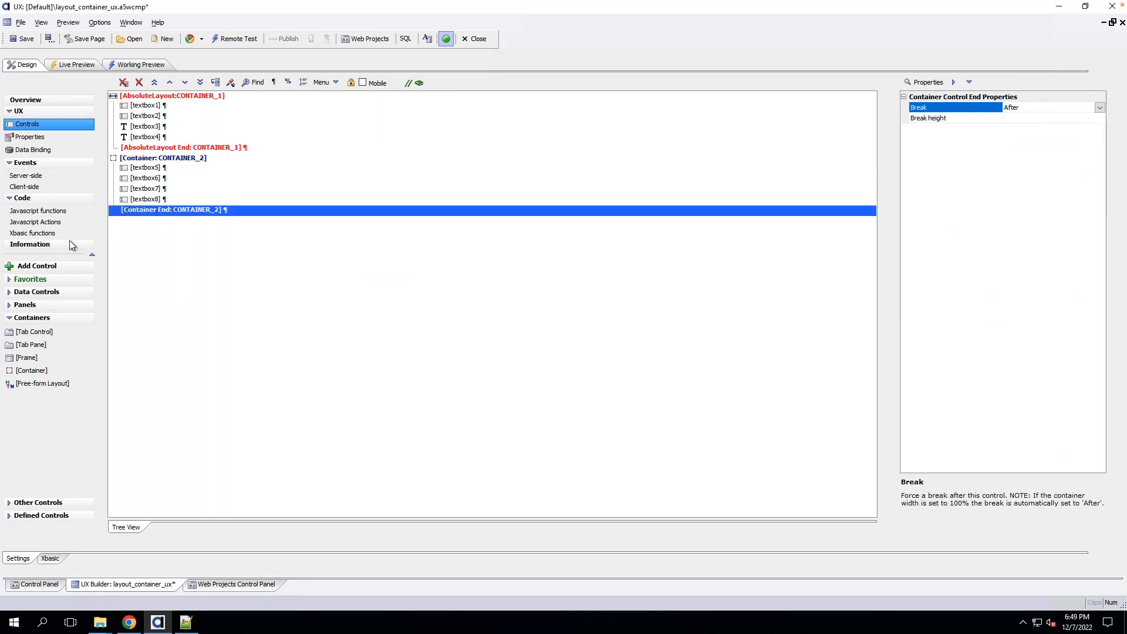
pyautogui.doubleClick(43, 373)
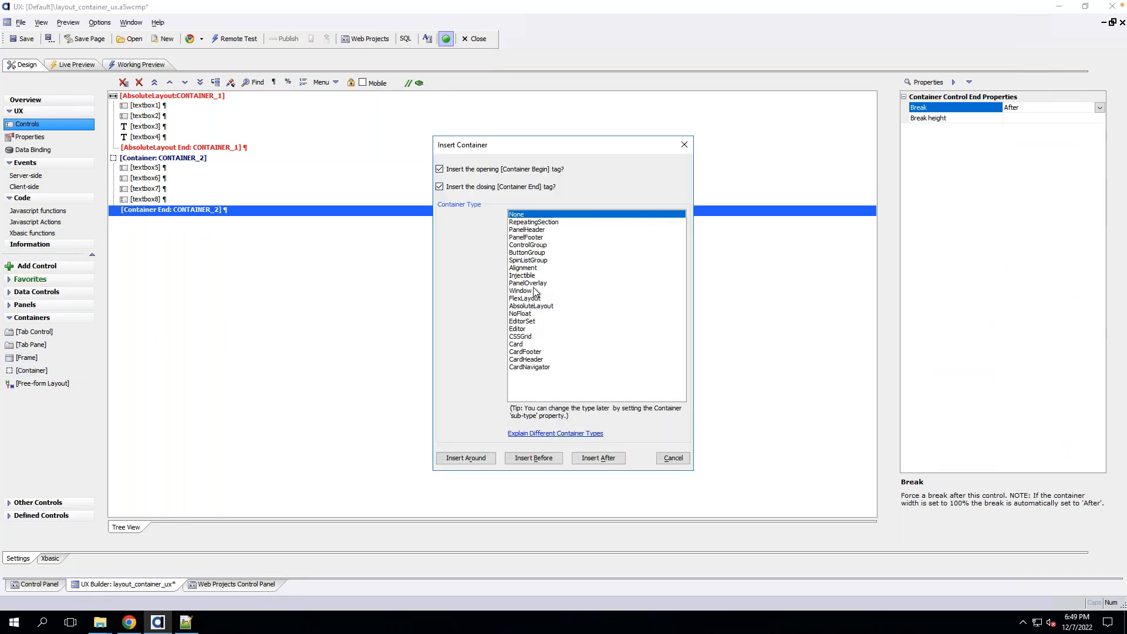
pyautogui.click(535, 346)
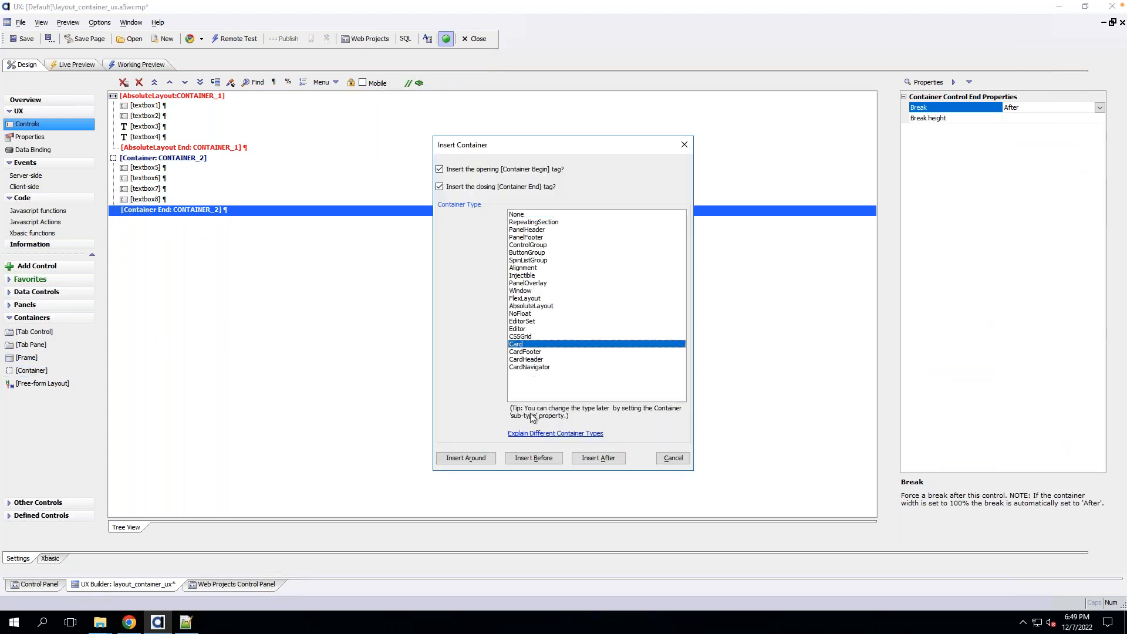
pyautogui.click(559, 432)
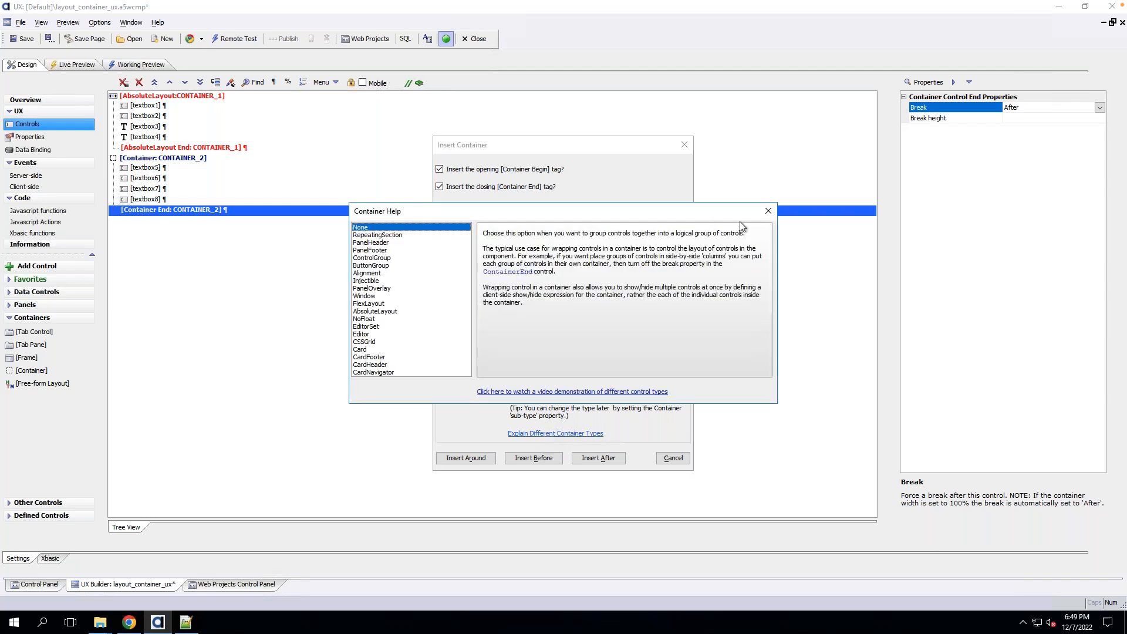
pyautogui.click(768, 211)
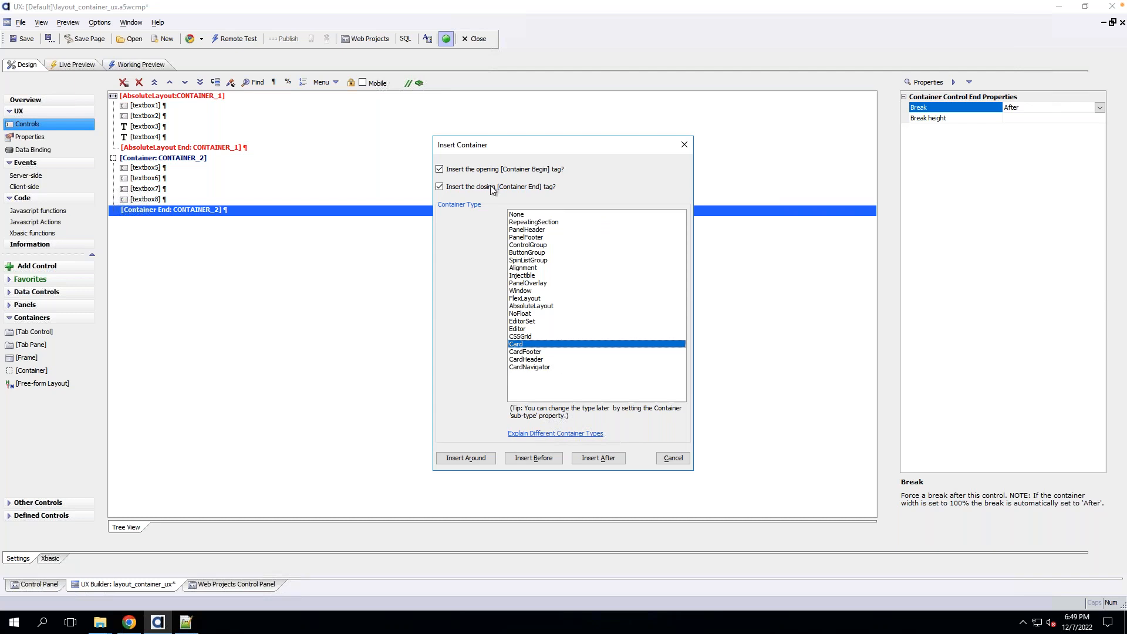
pyautogui.click(549, 433)
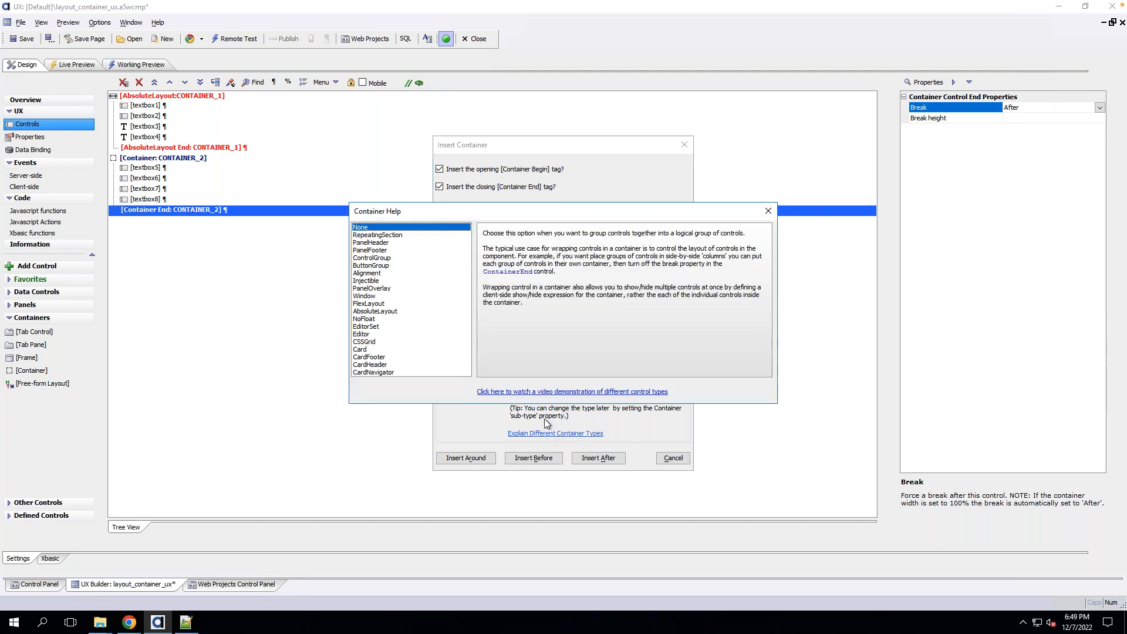
pyautogui.click(385, 349)
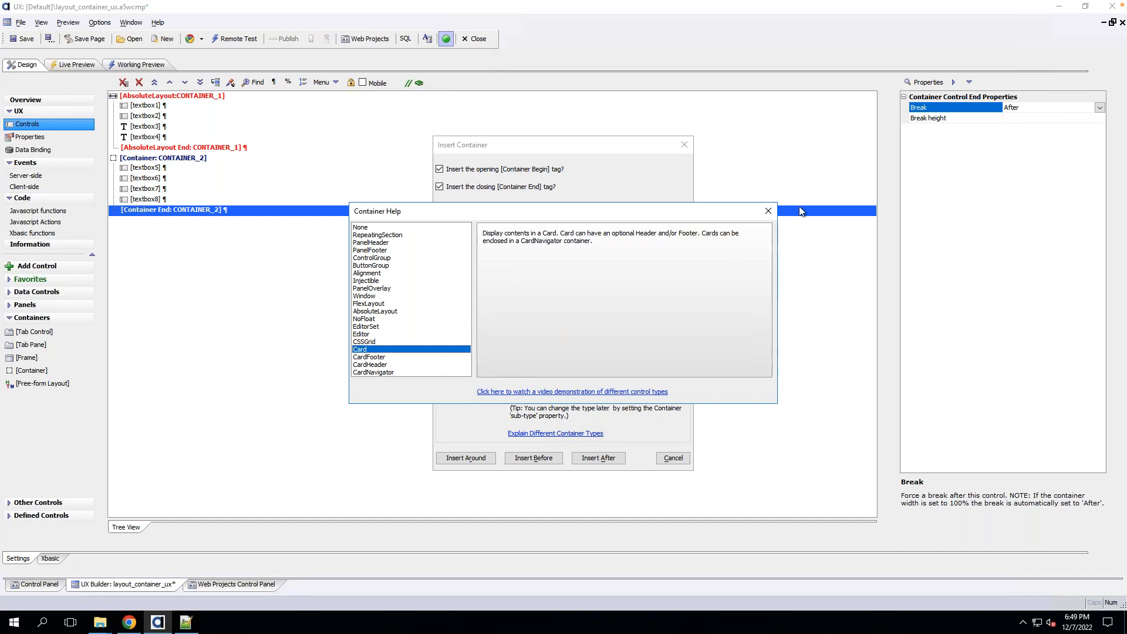
pyautogui.click(768, 210)
pyautogui.press('Escape')
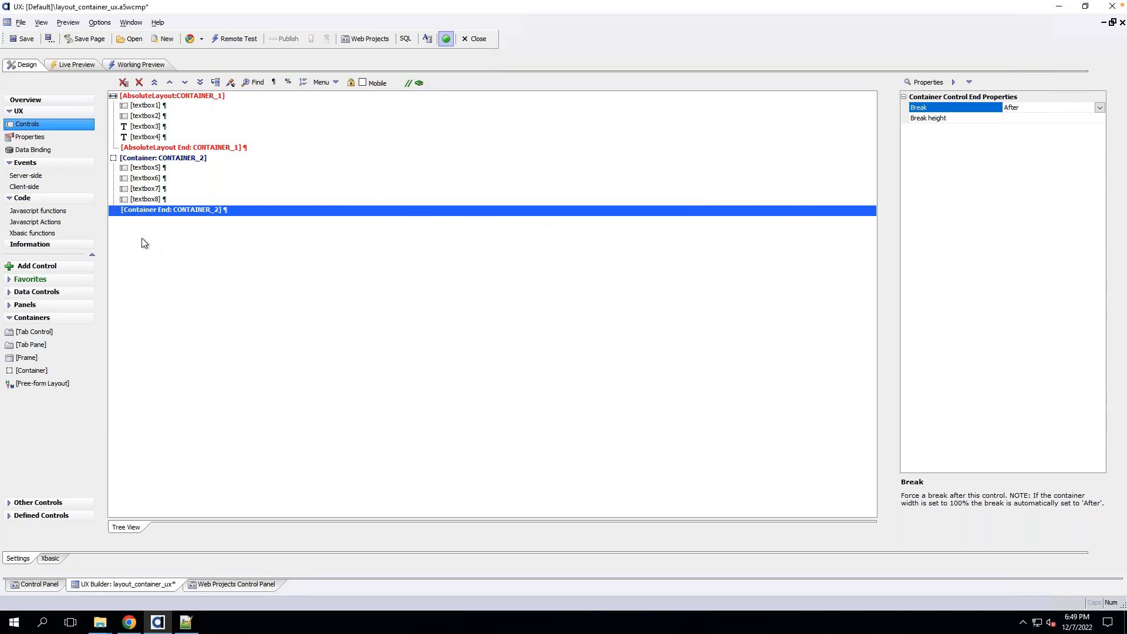
# Create a new blank UX component from the Web Projects Control Panel.
pyautogui.click(223, 585)
pyautogui.click(25, 62)
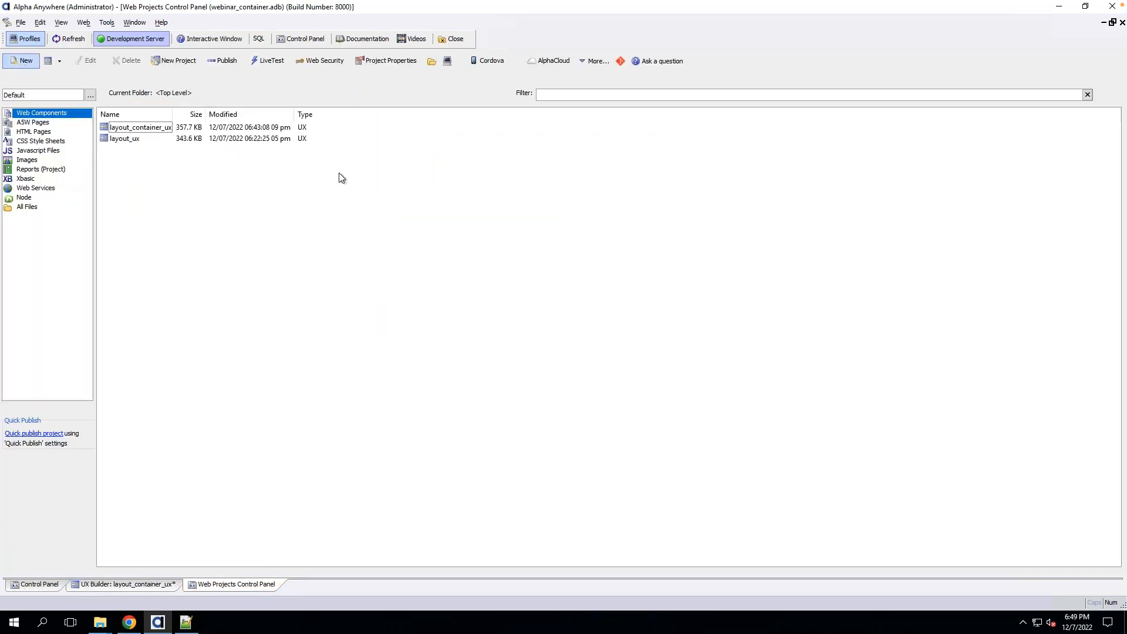
pyautogui.click(651, 457)
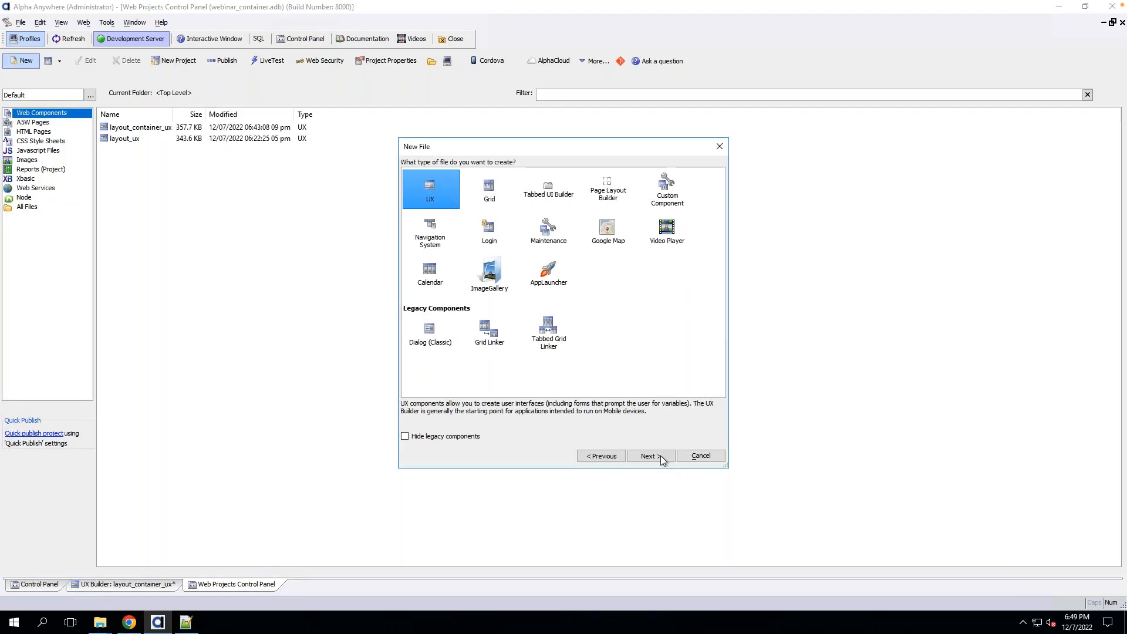
pyautogui.click(661, 456)
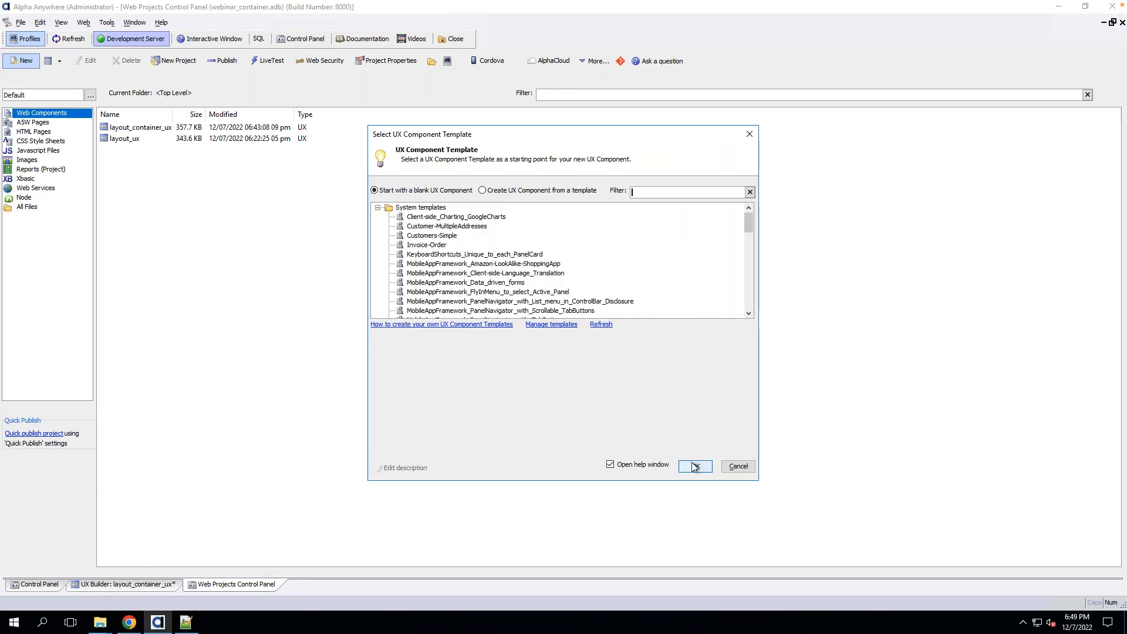
pyautogui.click(695, 467)
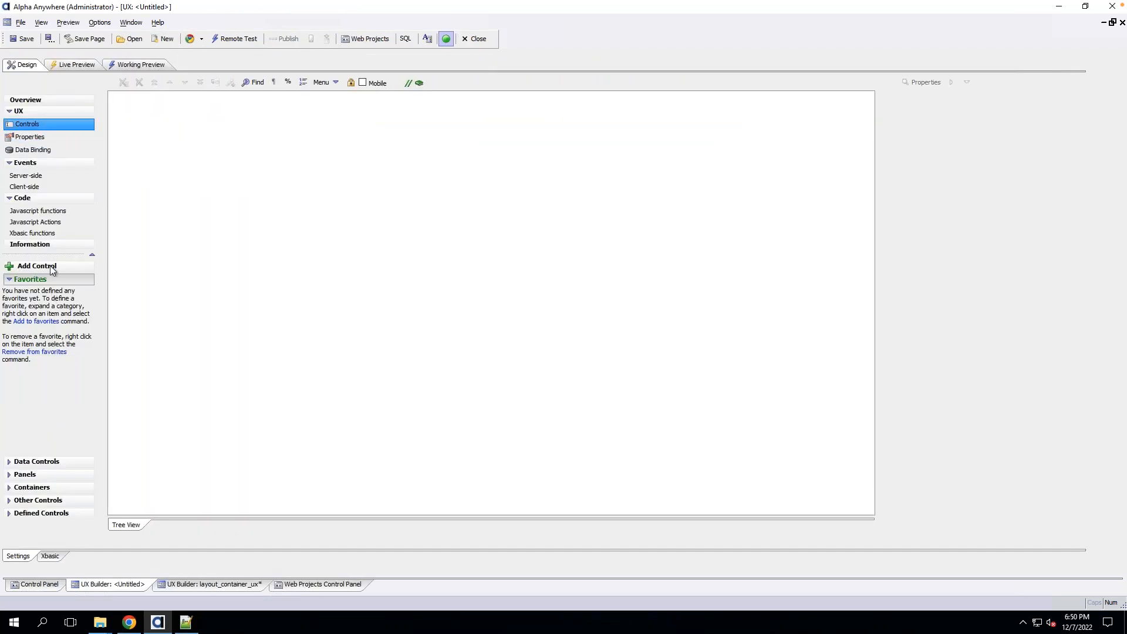
# Insert a CardNavigator container into the blank UX component.
pyautogui.click(94, 263)
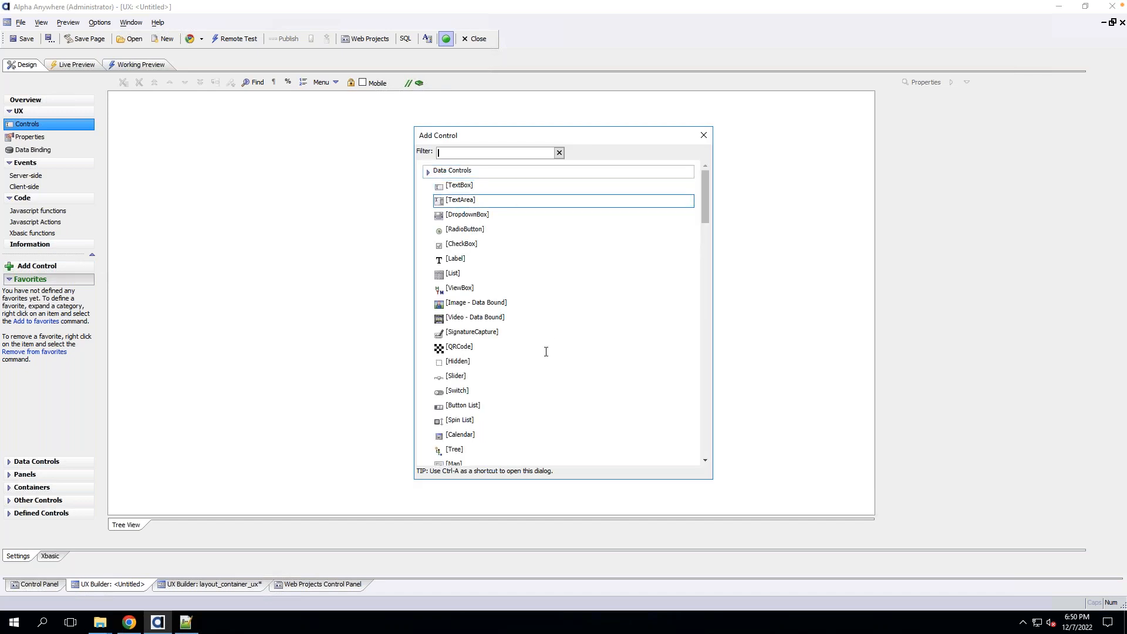
pyautogui.click(704, 137)
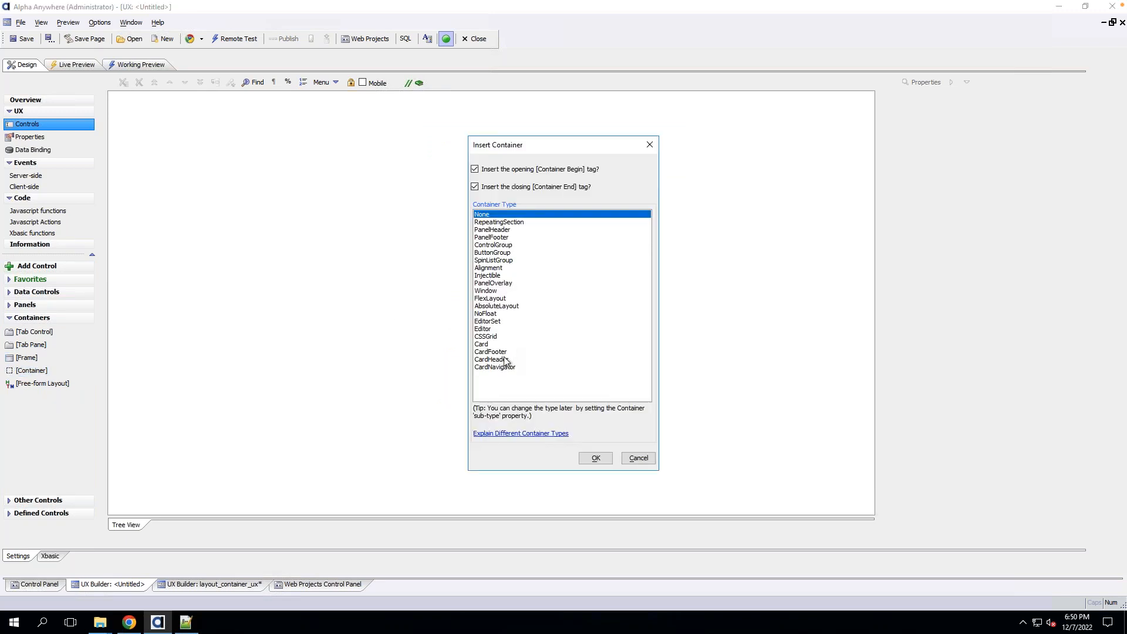
pyautogui.doubleClick(506, 365)
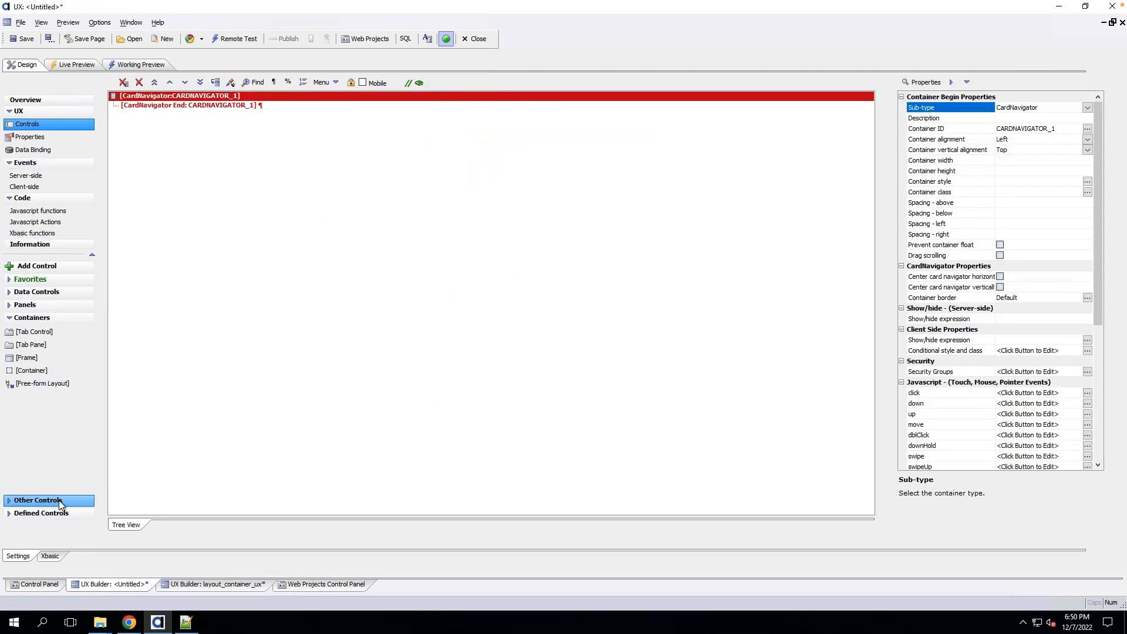
# Insert a Card container around the CardNavigator and select the Card's opening tag.
pyautogui.click(41, 370)
pyautogui.doubleClick(42, 374)
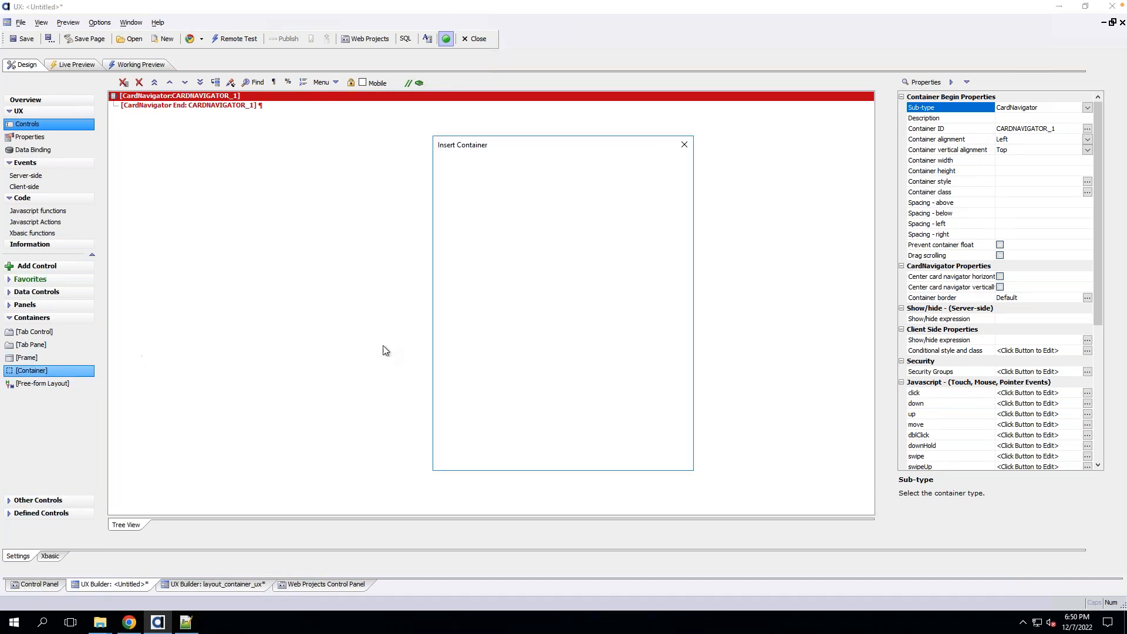
pyautogui.click(536, 345)
pyautogui.click(465, 458)
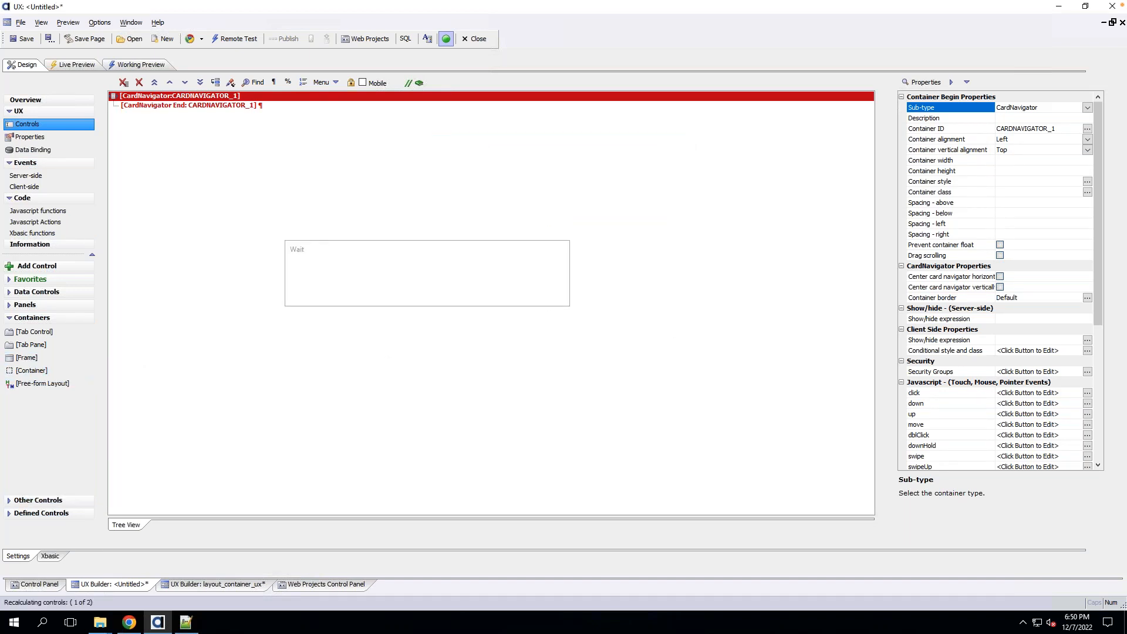
pyautogui.click(160, 97)
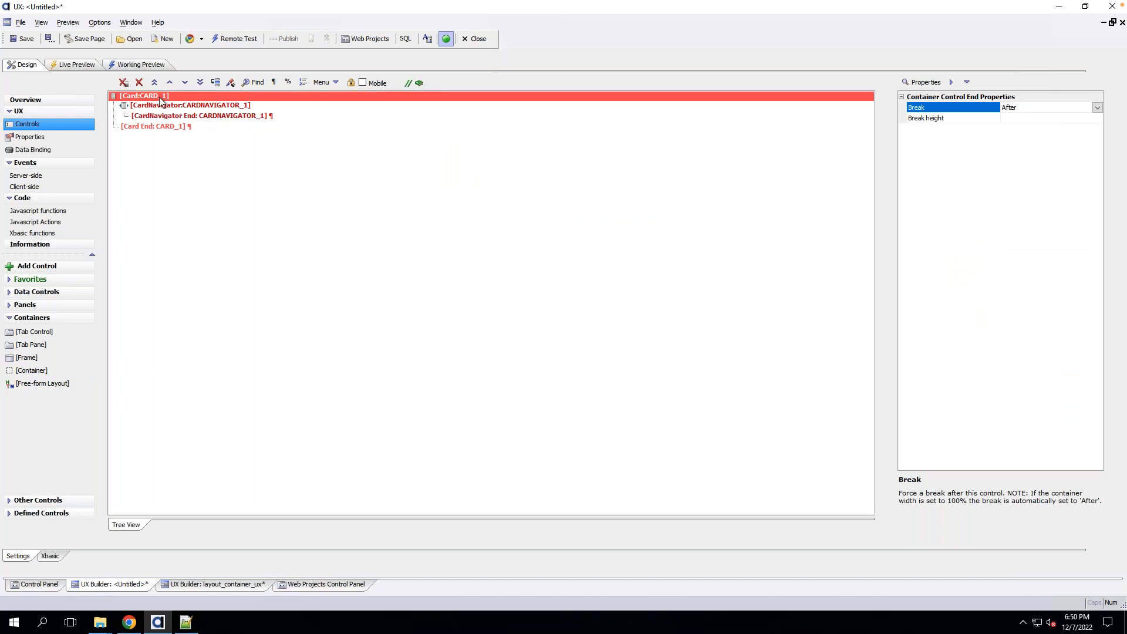
# Move the Card's opening tag inside the CardNavigator and insert a second Card container after CARD_1.
pyautogui.click(184, 82)
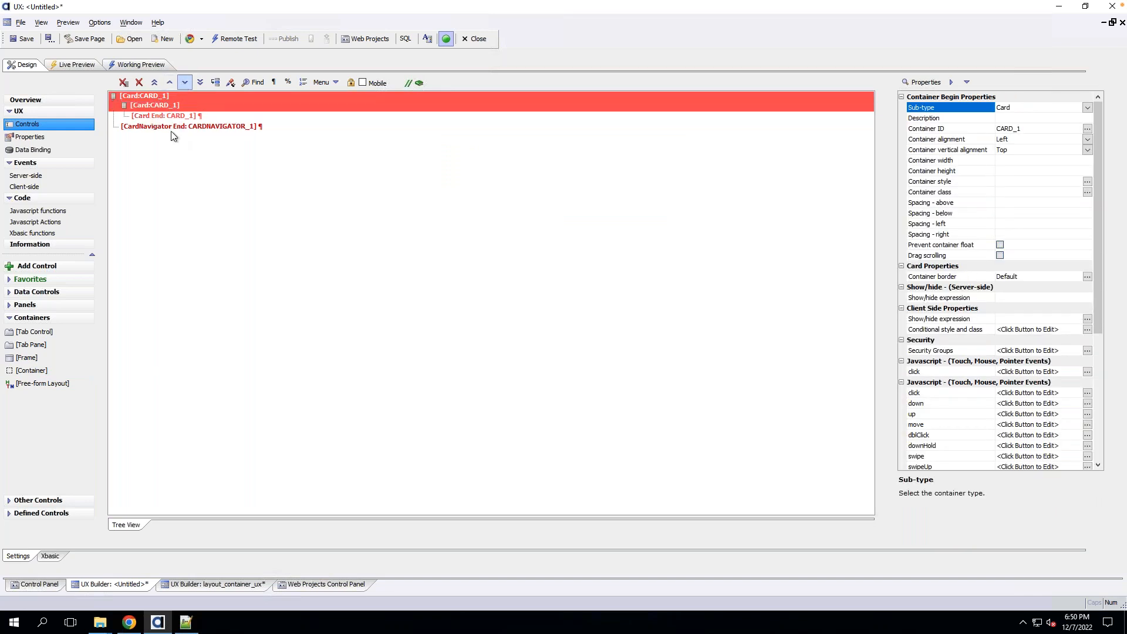
pyautogui.click(179, 117)
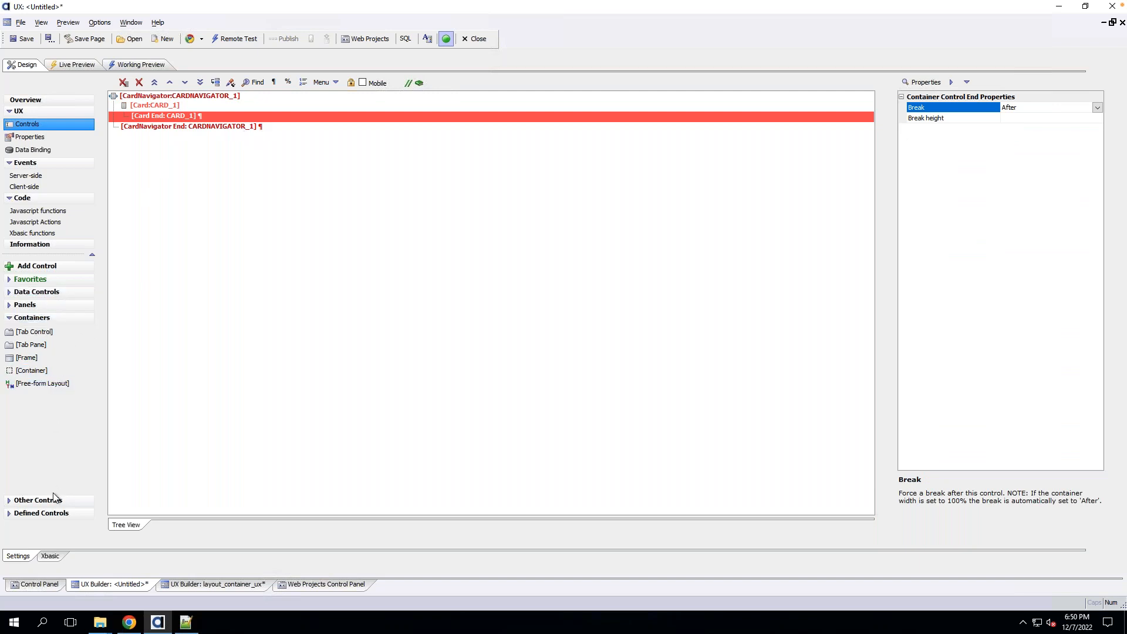
pyautogui.doubleClick(44, 369)
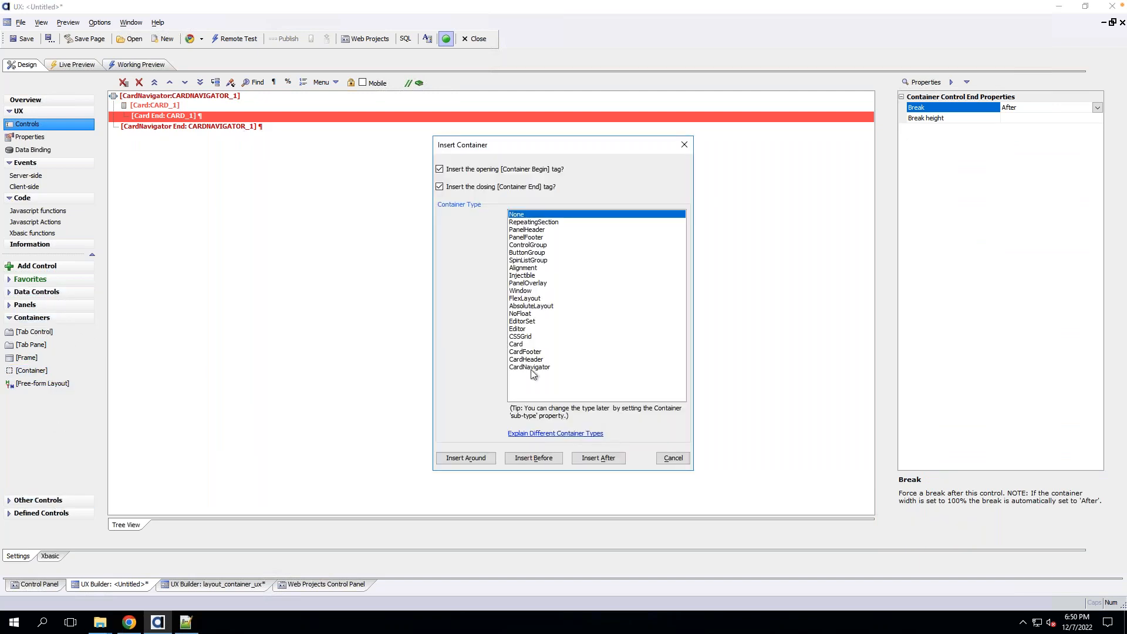
pyautogui.click(534, 345)
pyautogui.click(599, 458)
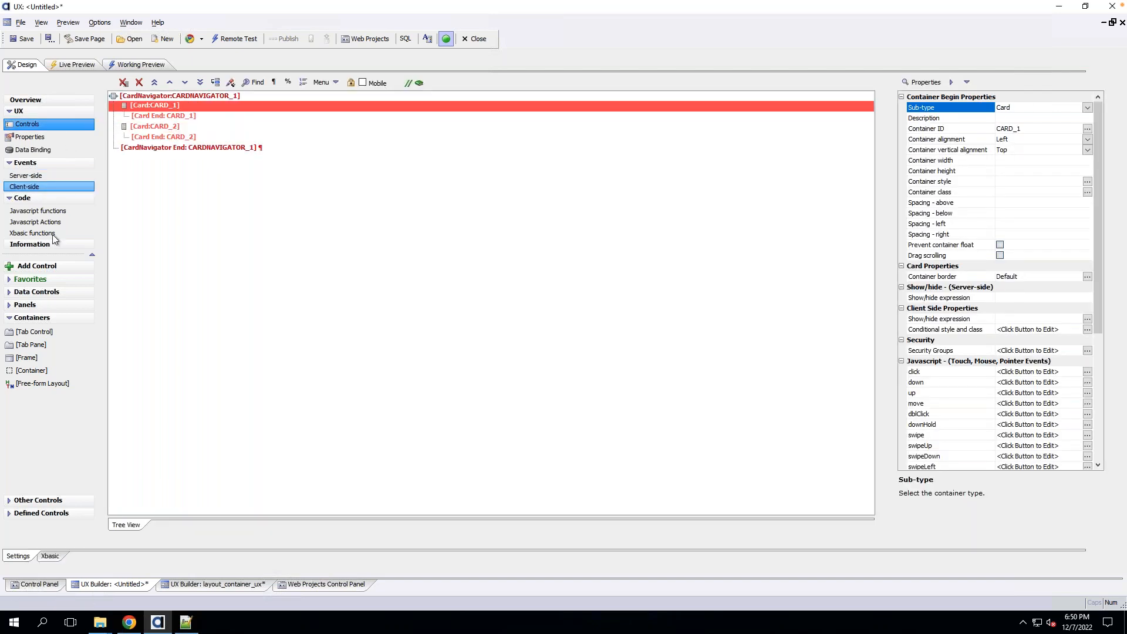
# Add a Static Text control reading "Test Card 1" inside CARD_1.
pyautogui.click(51, 267)
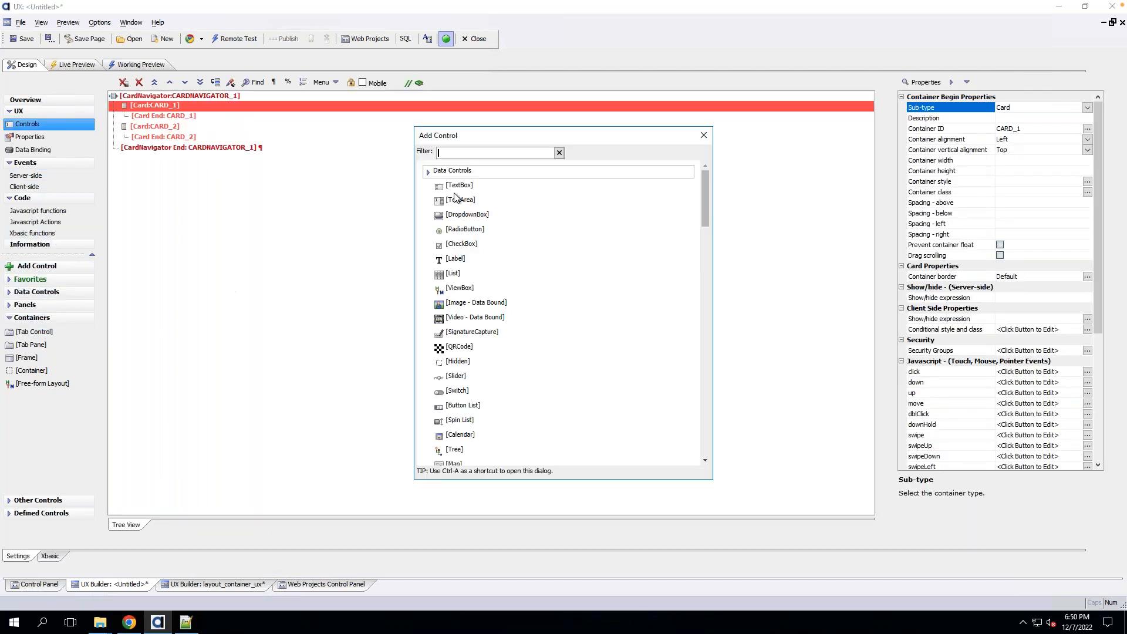
pyautogui.write('stat')
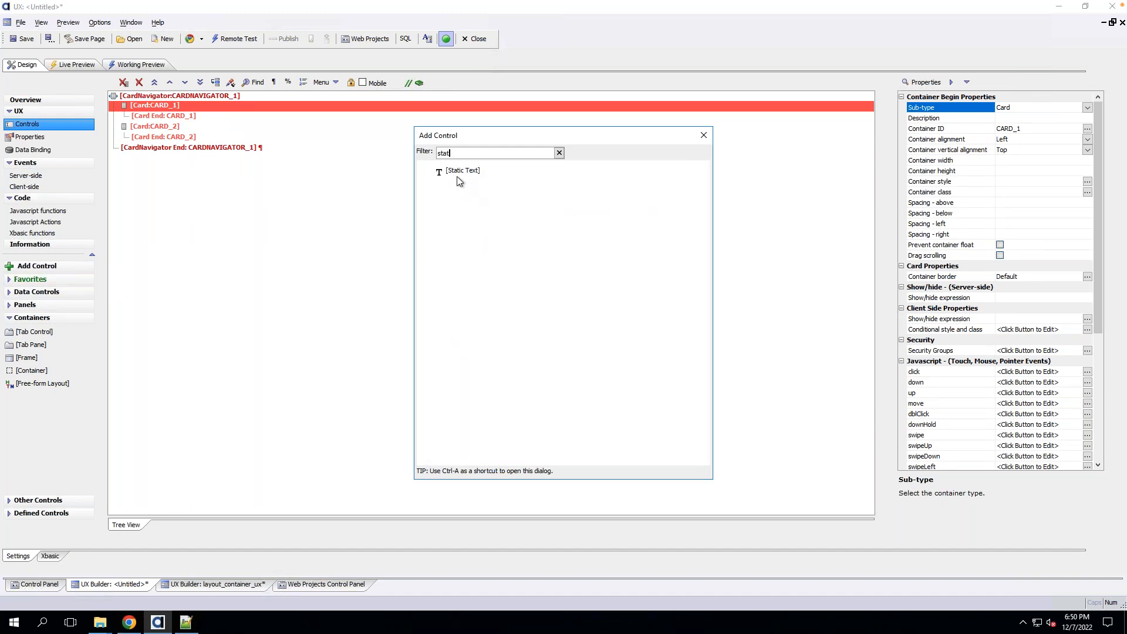
pyautogui.doubleClick(458, 172)
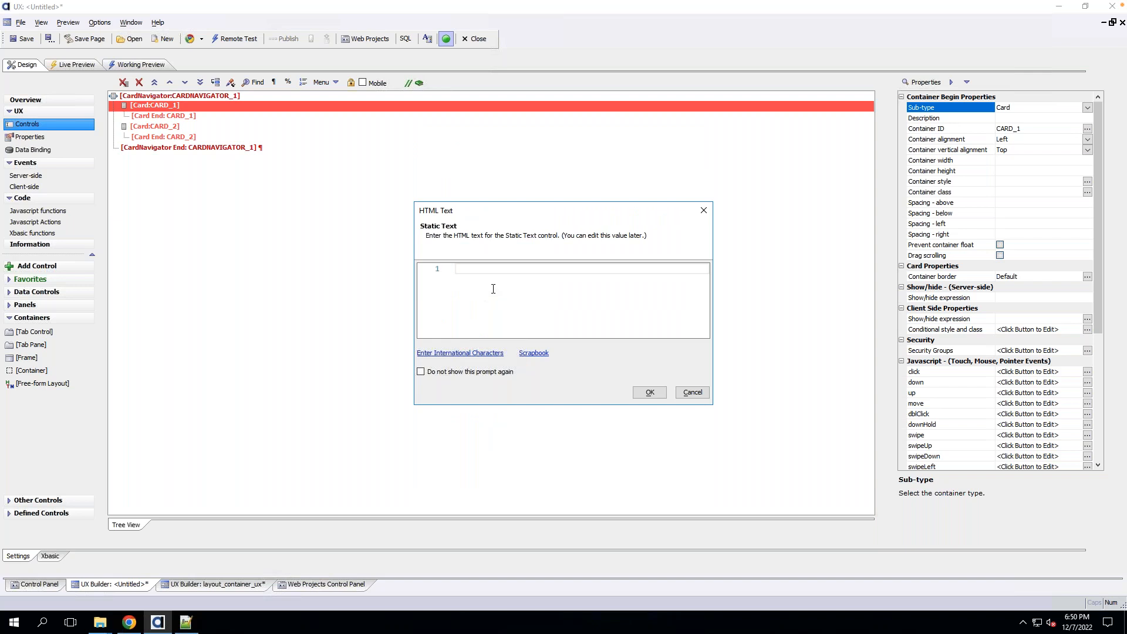
pyautogui.write('Test Card 1')
pyautogui.click(650, 392)
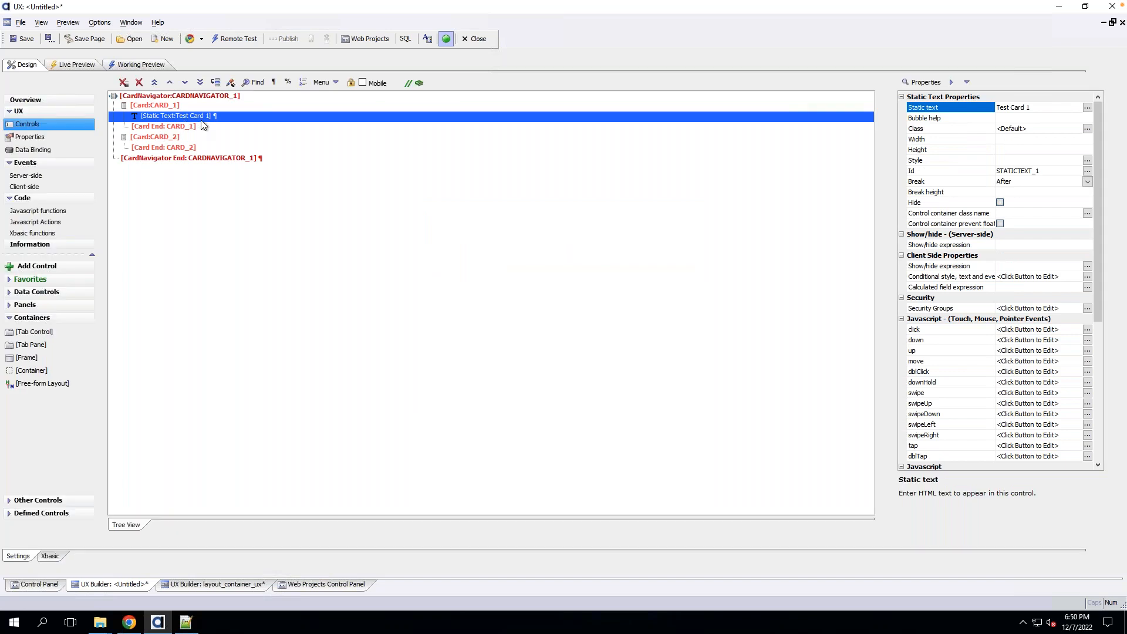
# Duplicate the "Test Card 1" static text and move the copy down into CARD_2.
pyautogui.rightClick(188, 115)
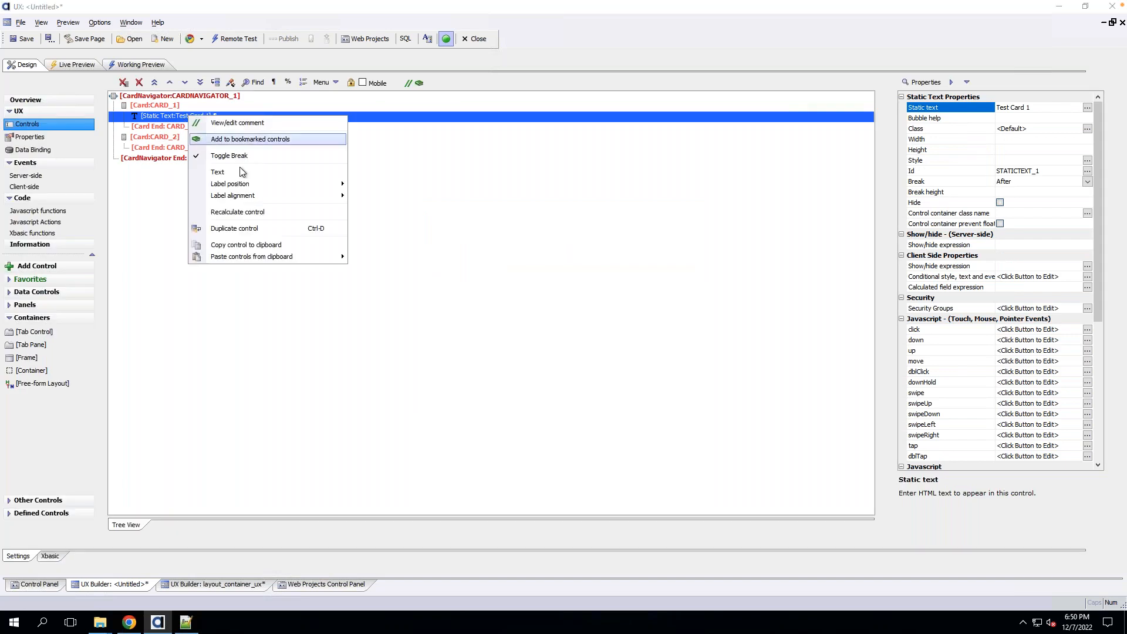
pyautogui.click(242, 229)
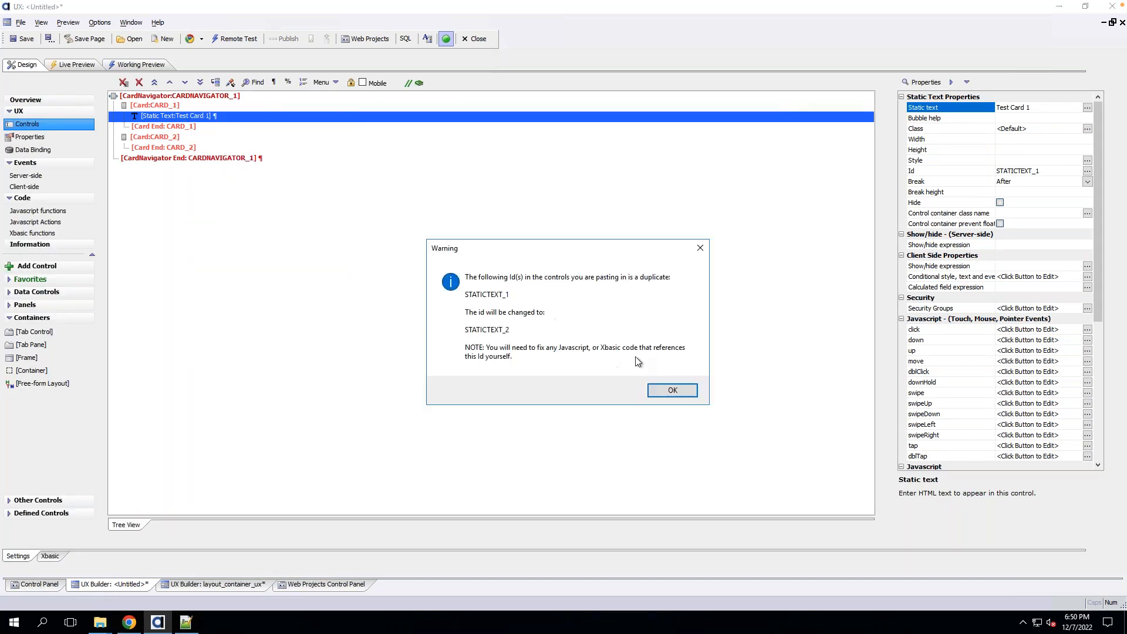
pyautogui.press('Return')
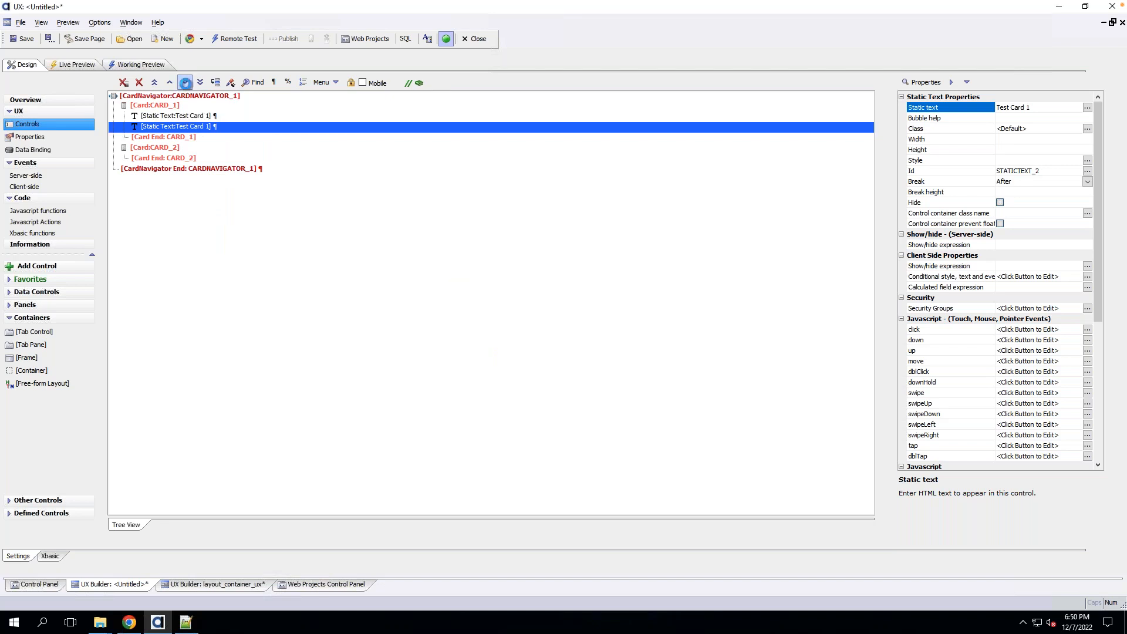
pyautogui.click(186, 85)
pyautogui.click(186, 84)
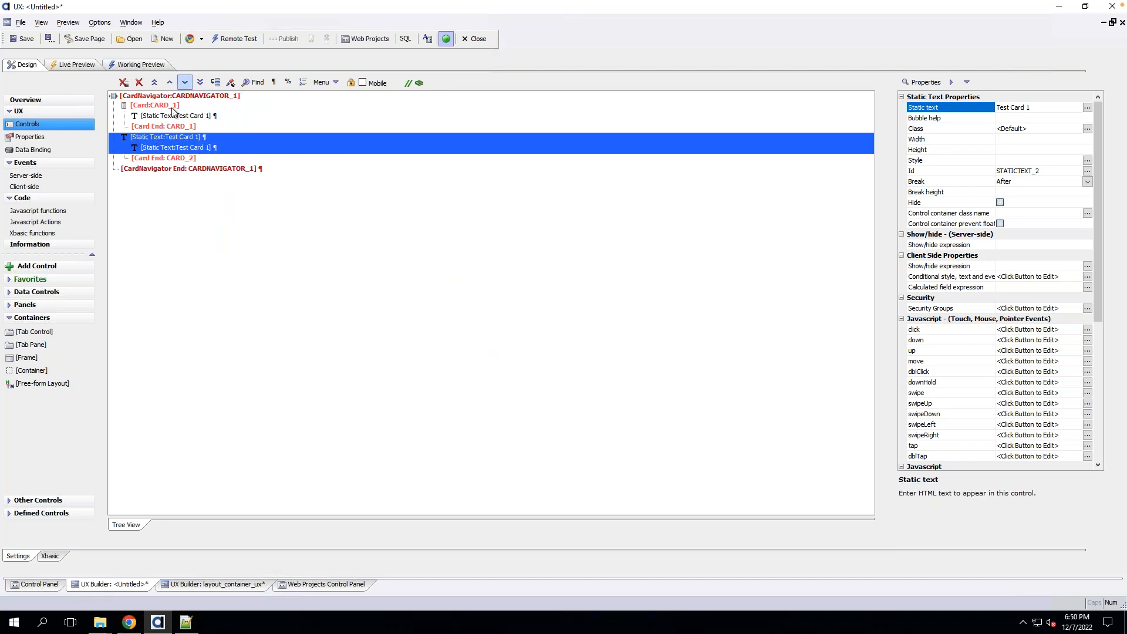
# Save the UX component as card_example in the Default project.
pyautogui.click(26, 39)
pyautogui.write('care_')
pyautogui.press('BackSpace')
pyautogui.write('d_example')
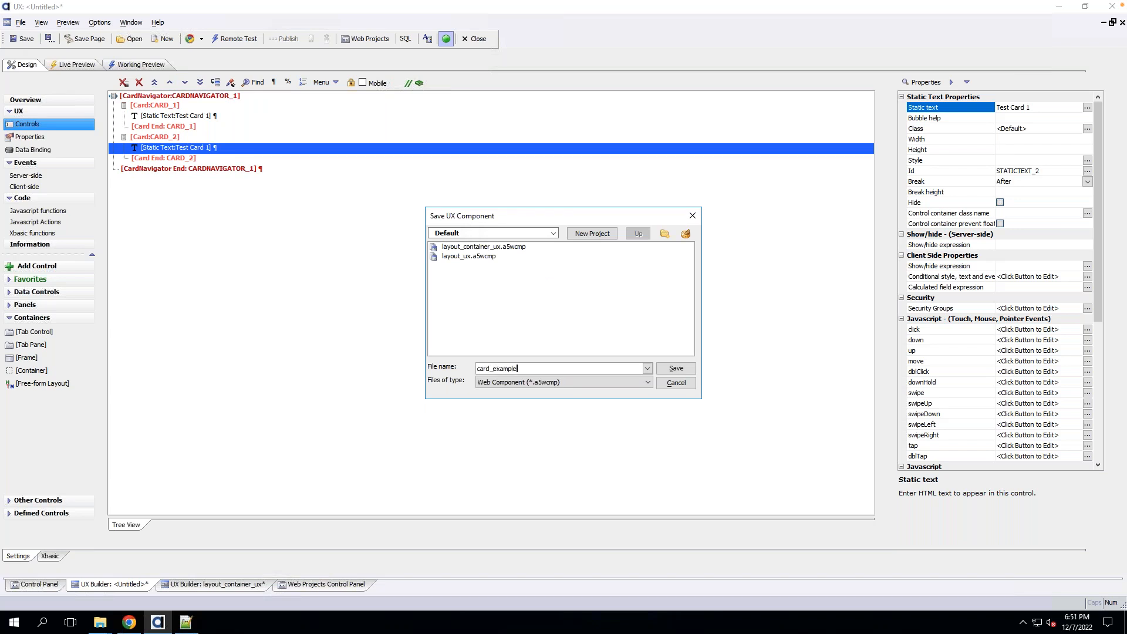
pyautogui.press('Return')
pyautogui.click(665, 359)
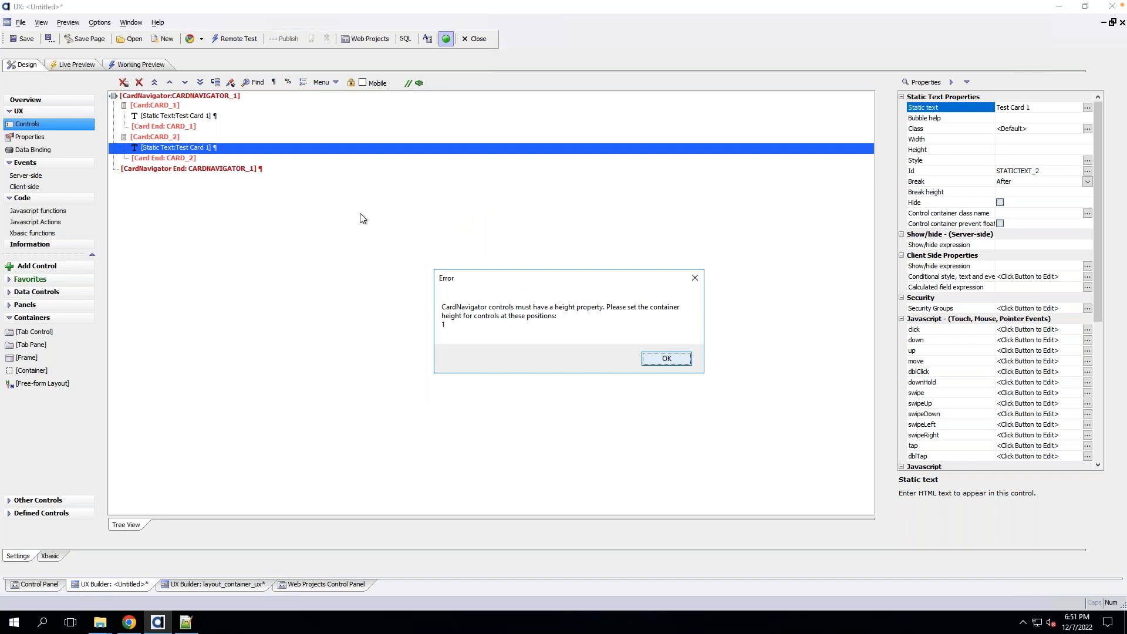
# Set the CardNavigator's container height to 100px and save the component.
pyautogui.click(209, 99)
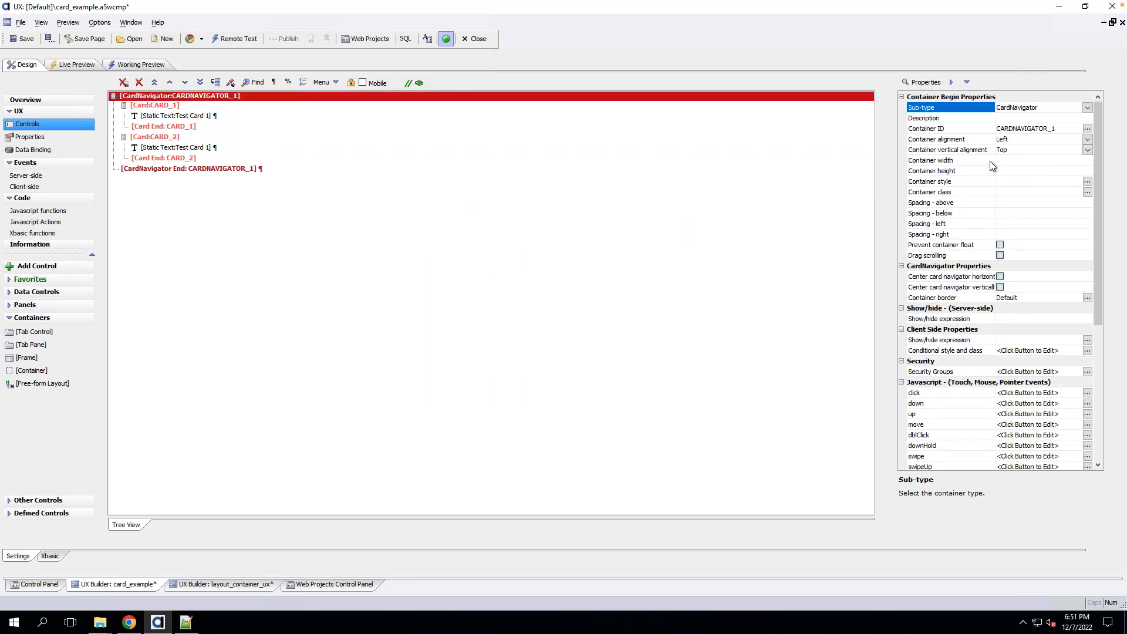
pyautogui.click(1008, 170)
pyautogui.write('100px')
pyautogui.press('Return')
pyautogui.click(22, 39)
pyautogui.click(141, 65)
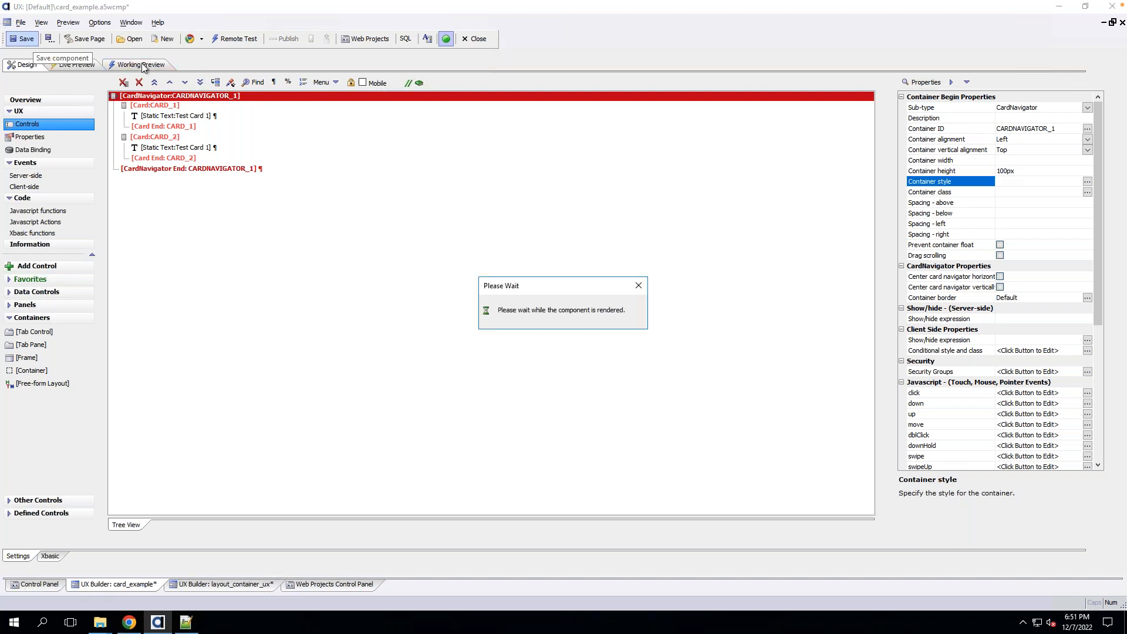
# Change the static text inside CARD_2 to "Test Card 2".
pyautogui.click(163, 117)
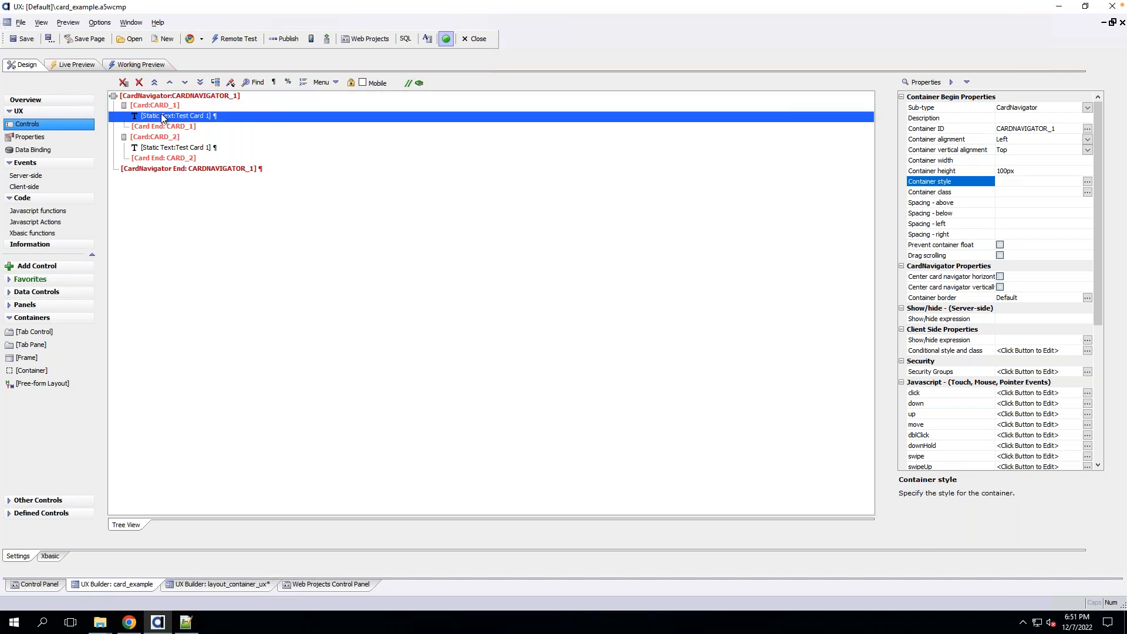
pyautogui.click(178, 148)
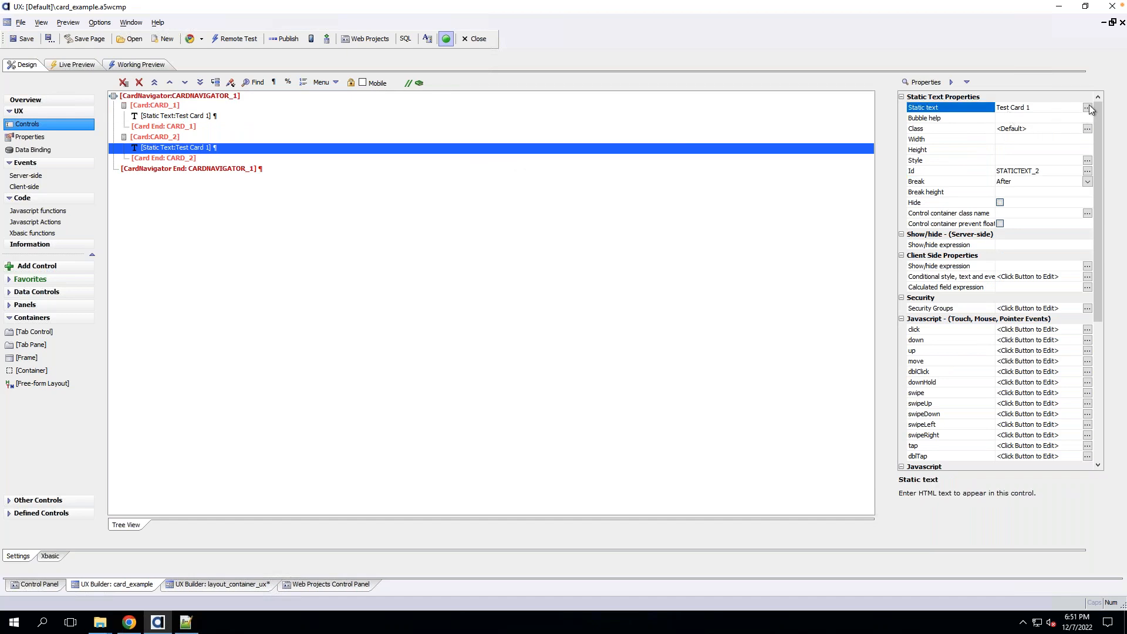
pyautogui.click(1087, 107)
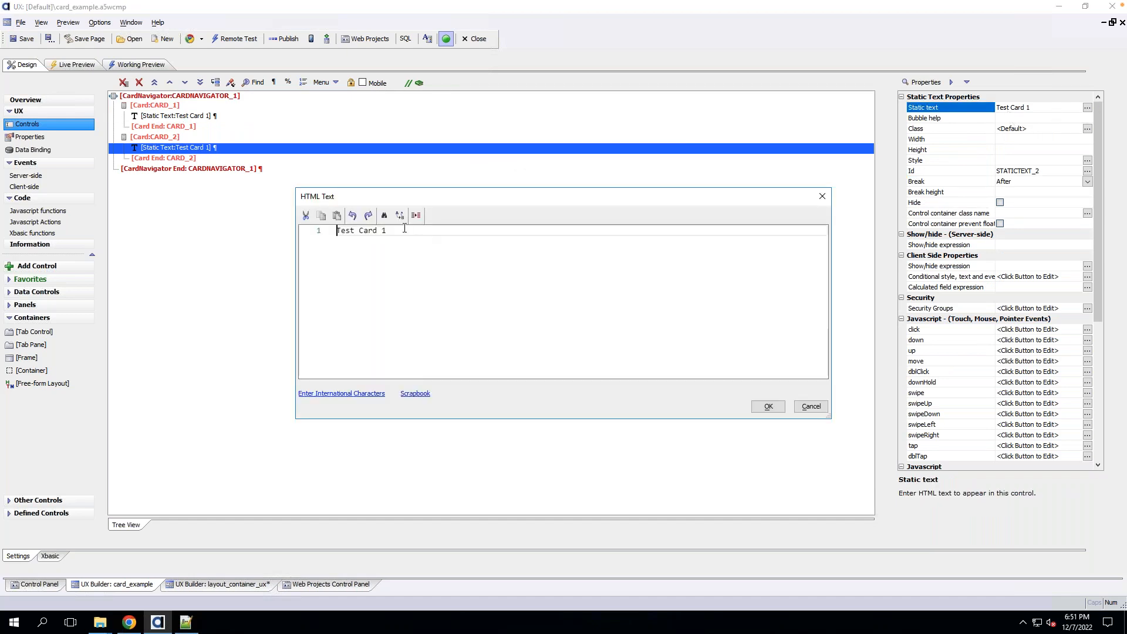
pyautogui.click(767, 407)
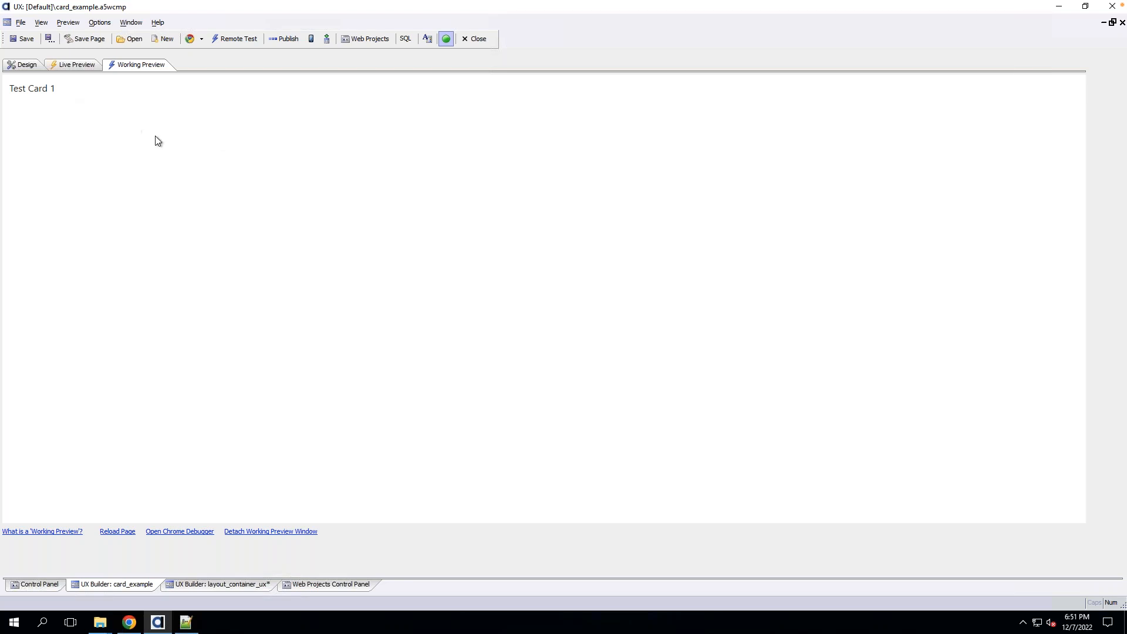
# Return to the design view and add a Card Header and a Card Footer to CARD_1.
pyautogui.click(29, 66)
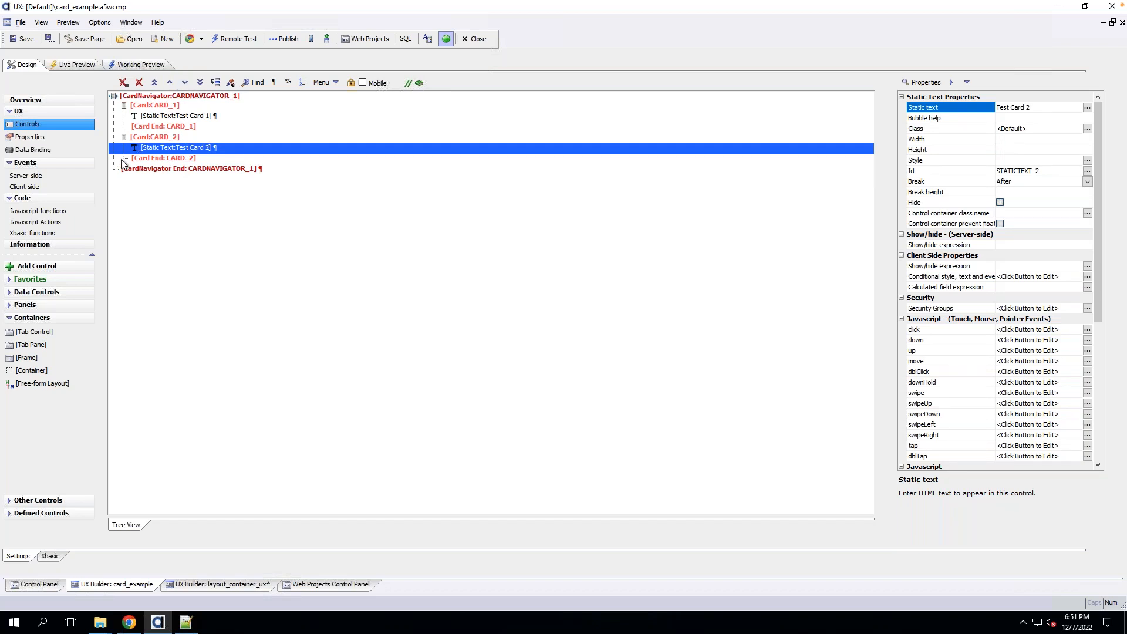
pyautogui.click(155, 109)
pyautogui.rightClick(155, 110)
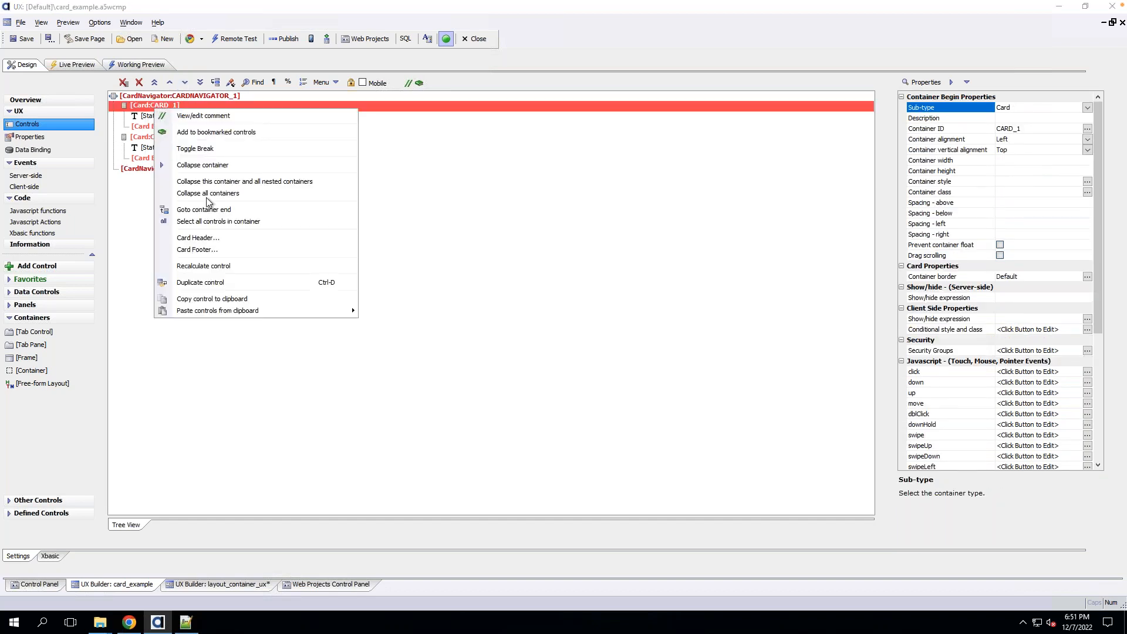
pyautogui.click(217, 238)
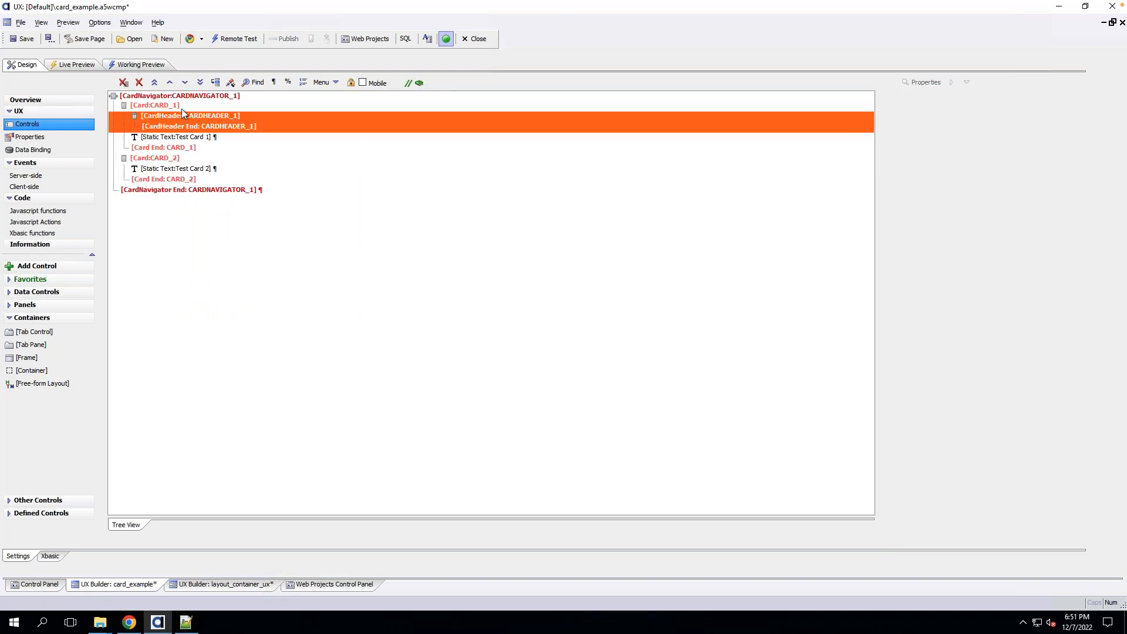
pyautogui.rightClick(181, 107)
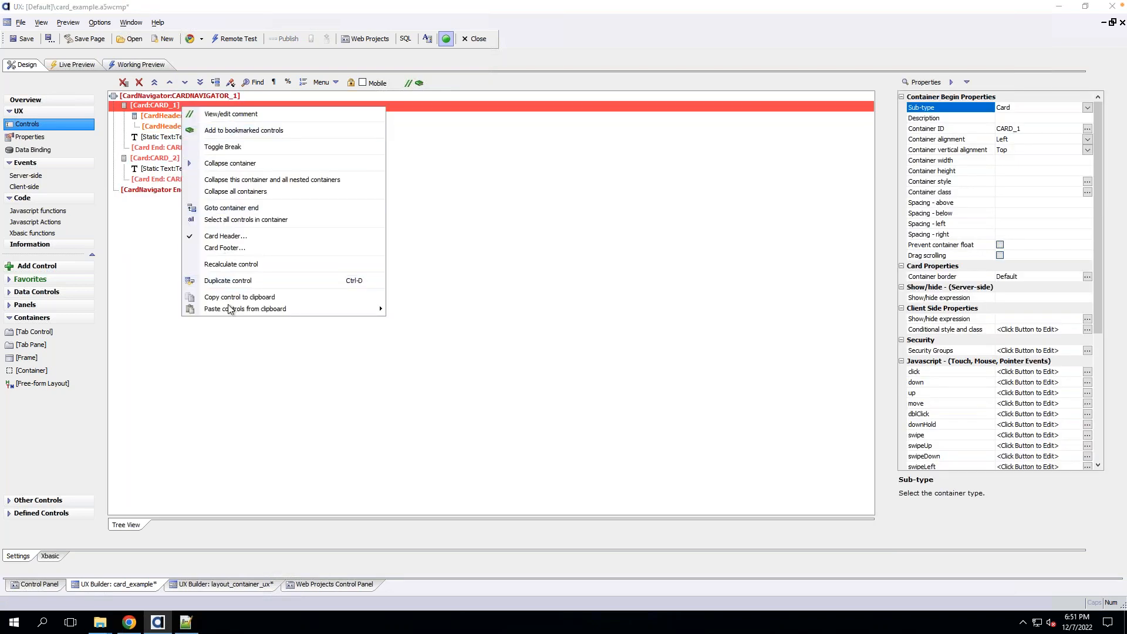
pyautogui.click(235, 248)
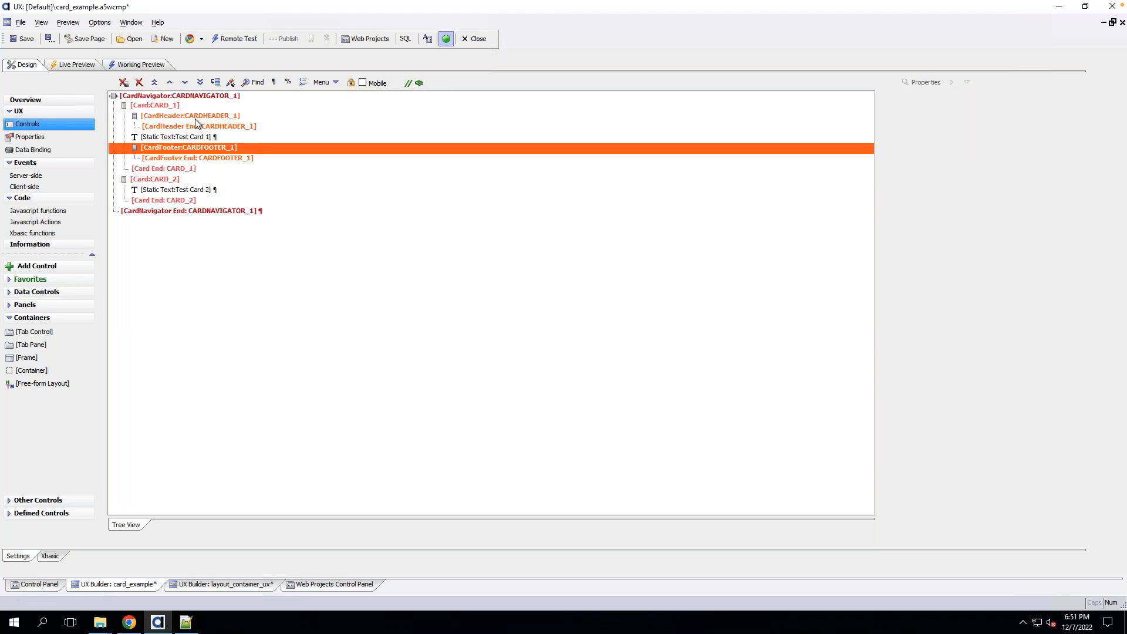
# Add a Static Text control reading "HEader" inside CARD_1's card header.
pyautogui.click(194, 118)
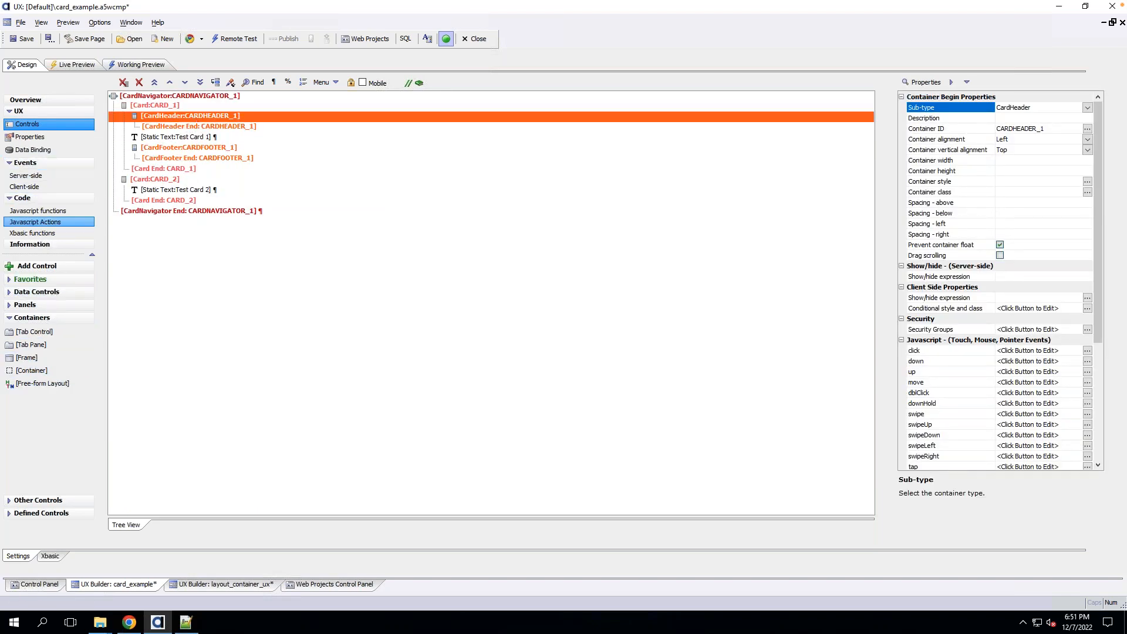
pyautogui.click(48, 266)
pyautogui.write('stat')
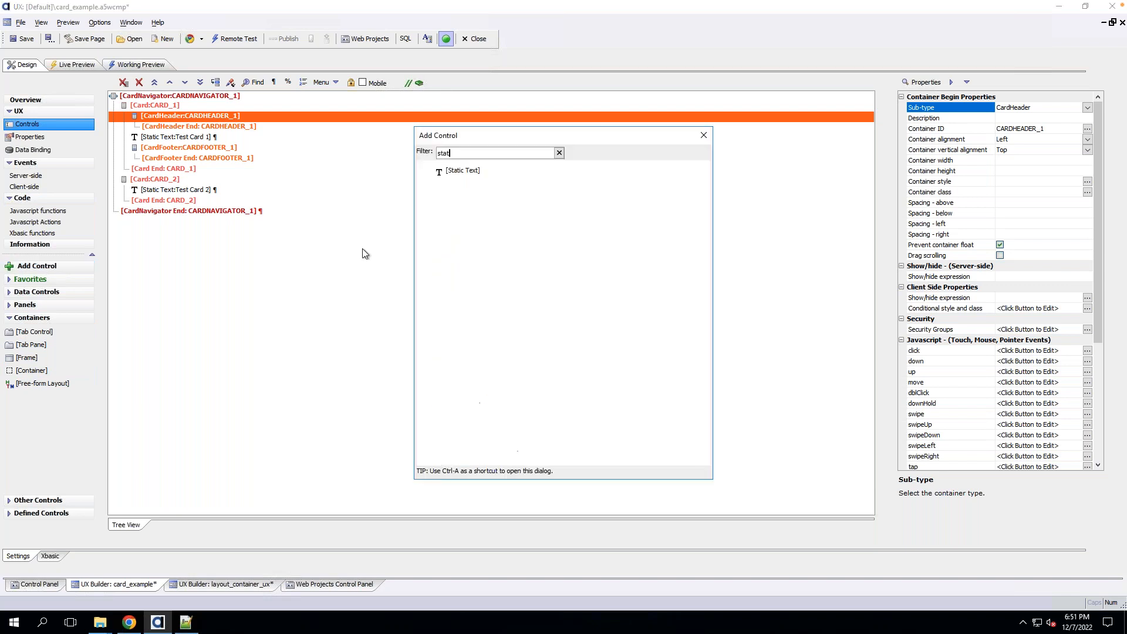
pyautogui.doubleClick(452, 178)
pyautogui.write('HEader')
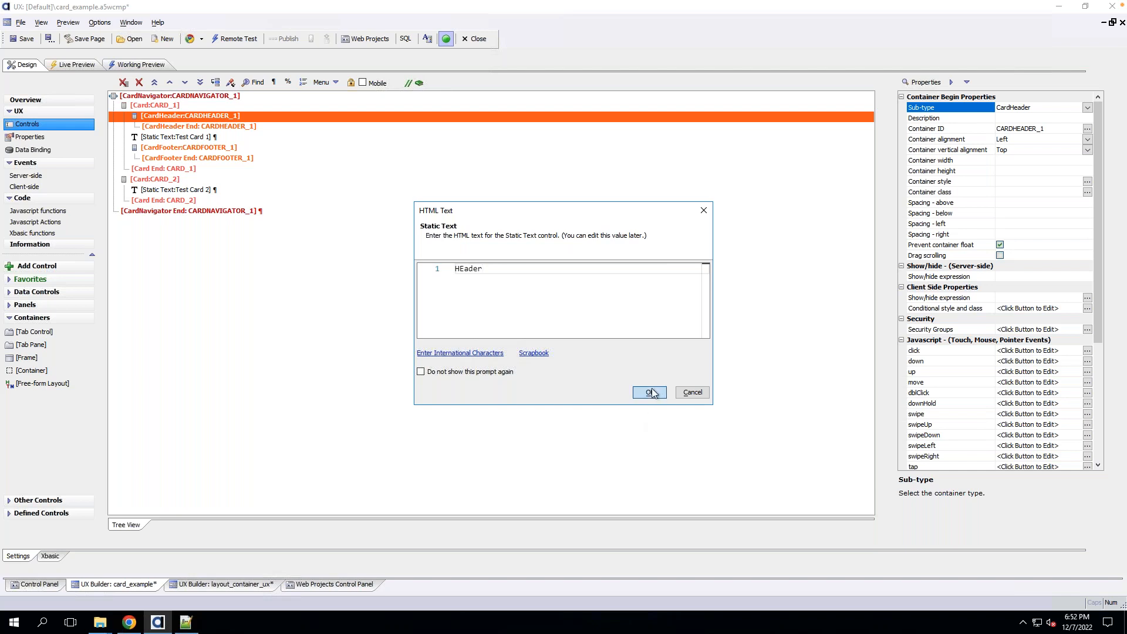
pyautogui.click(650, 392)
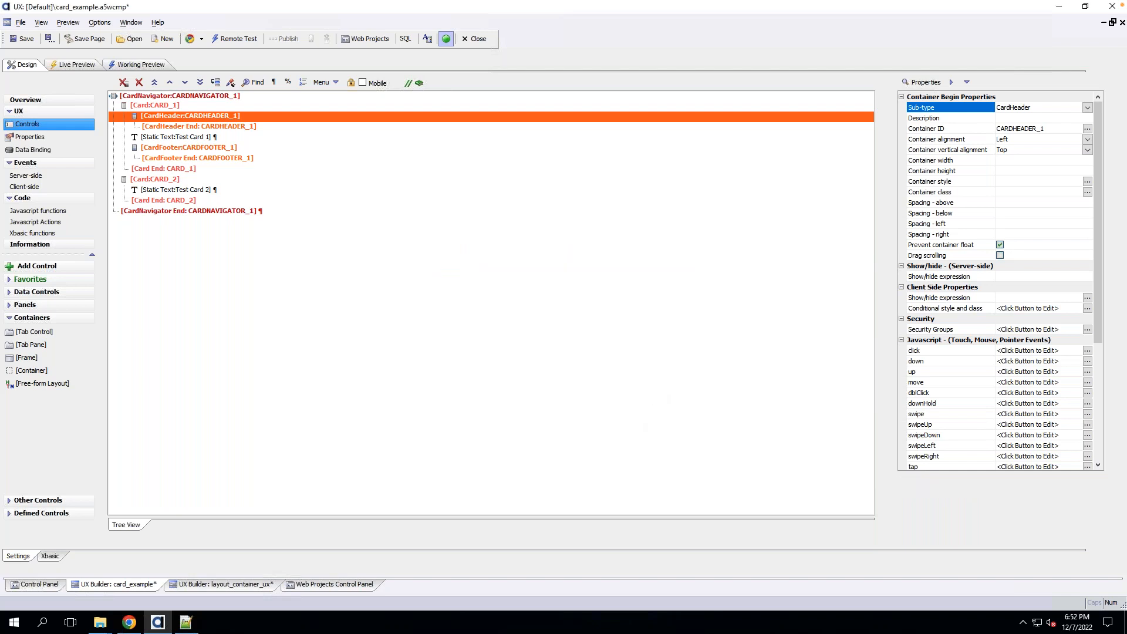
# Duplicate the "HEader" static text and move the copy into CARD_1's card footer.
pyautogui.rightClick(195, 128)
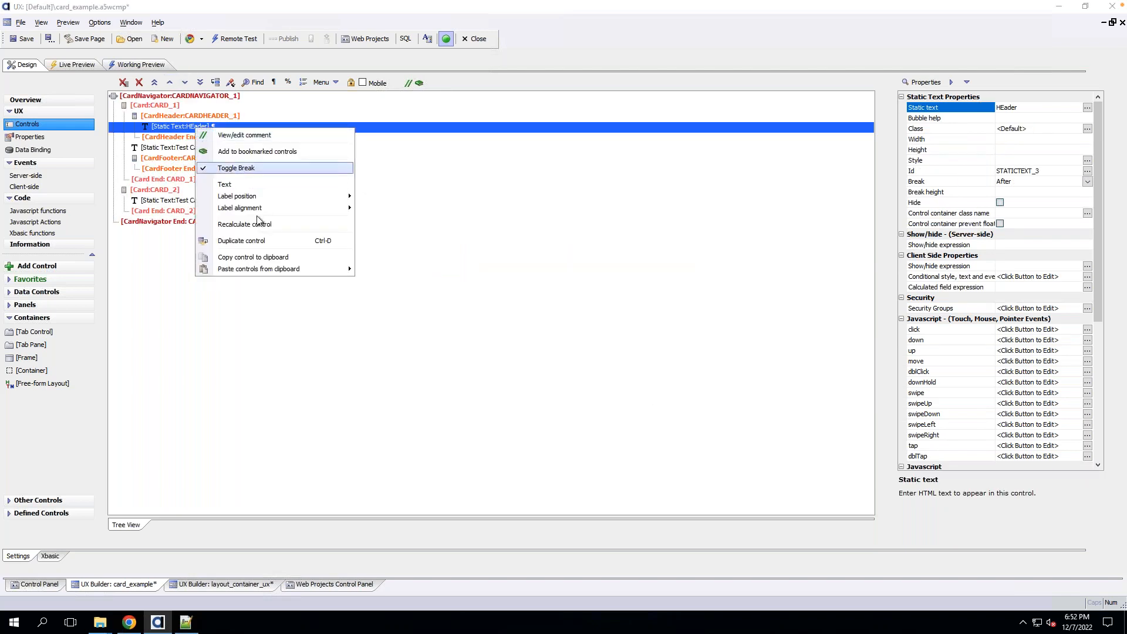
pyautogui.click(259, 243)
pyautogui.click(676, 392)
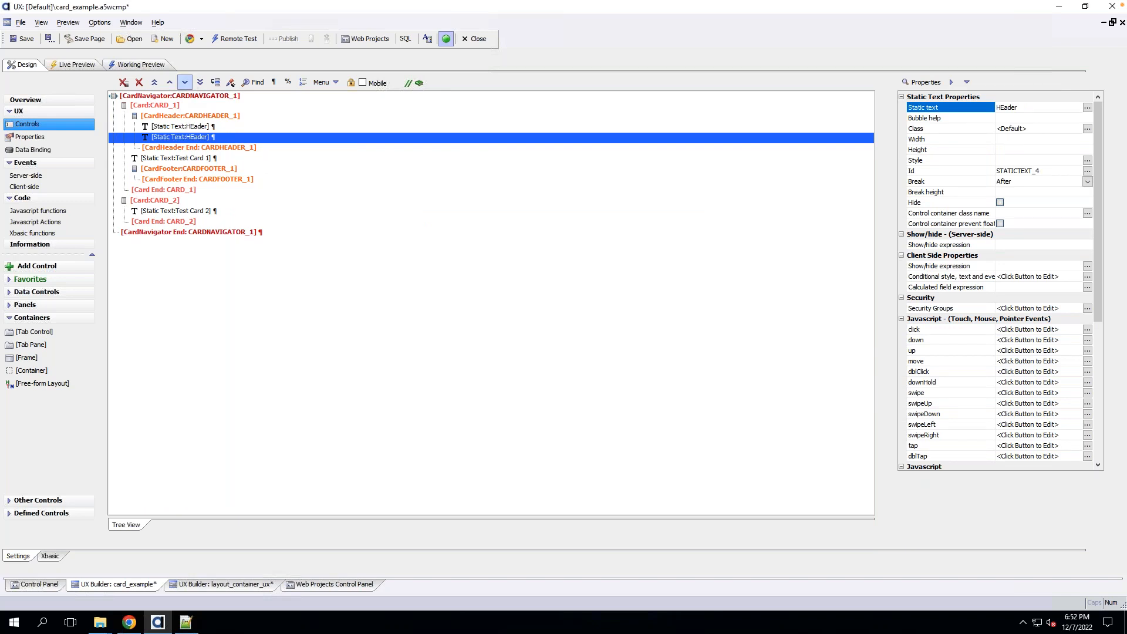
pyautogui.click(186, 82)
pyautogui.click(187, 82)
pyautogui.click(187, 82)
pyautogui.click(187, 82)
pyautogui.click(170, 82)
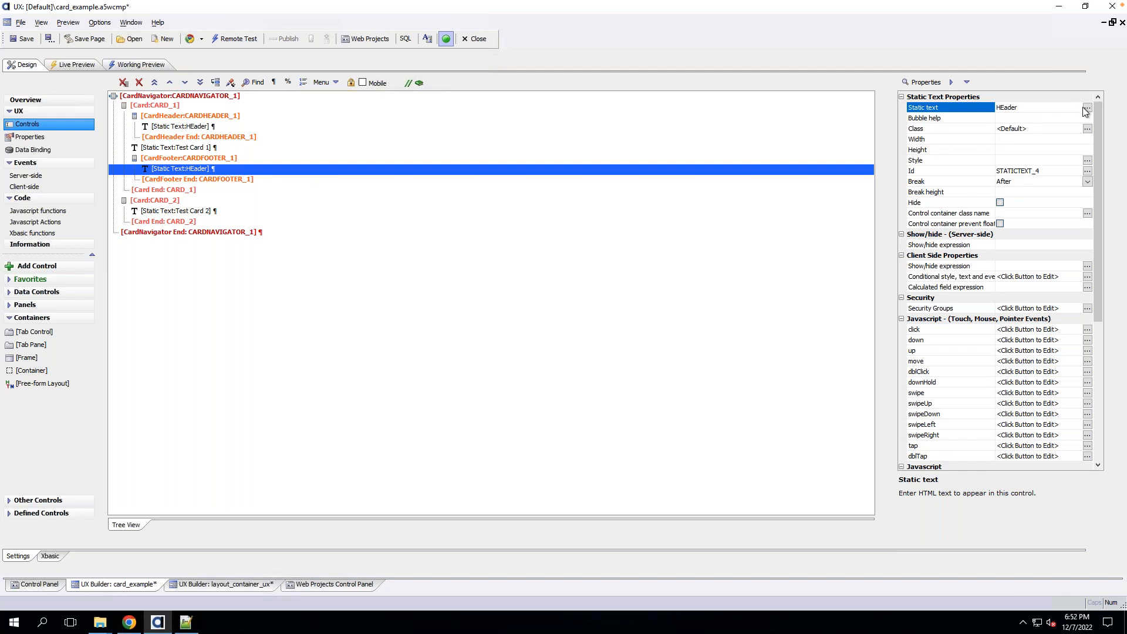
# Change the static text in the card footer to "Footer" and show the component in Working Preview.
pyautogui.moveTo(366, 231); pyautogui.dragTo(327, 228)
pyautogui.write('Footer')
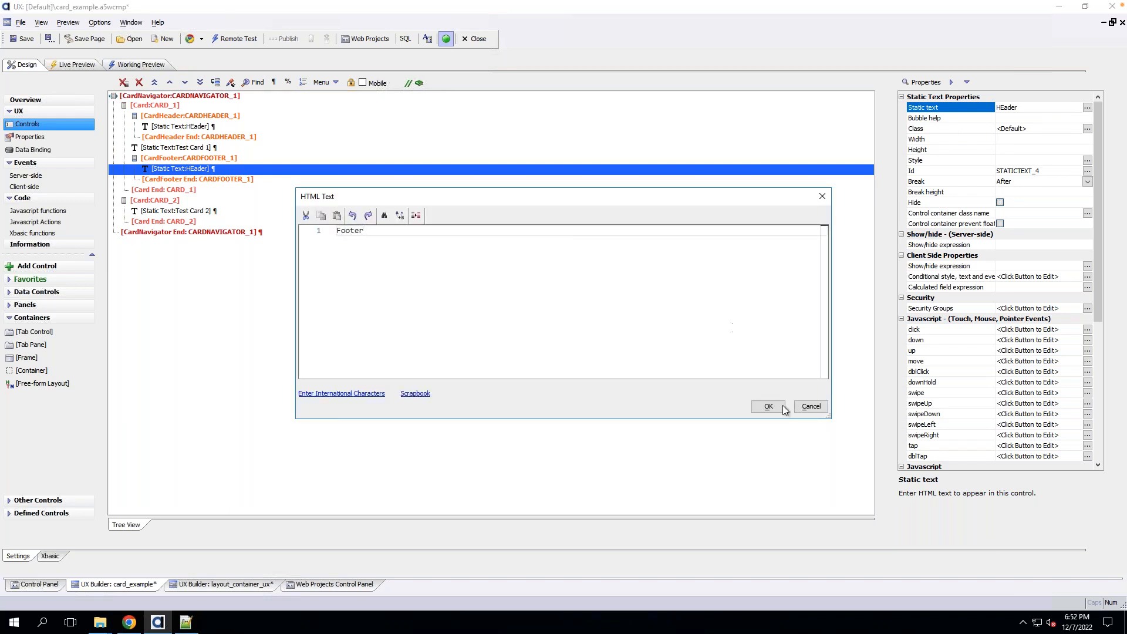
pyautogui.click(767, 406)
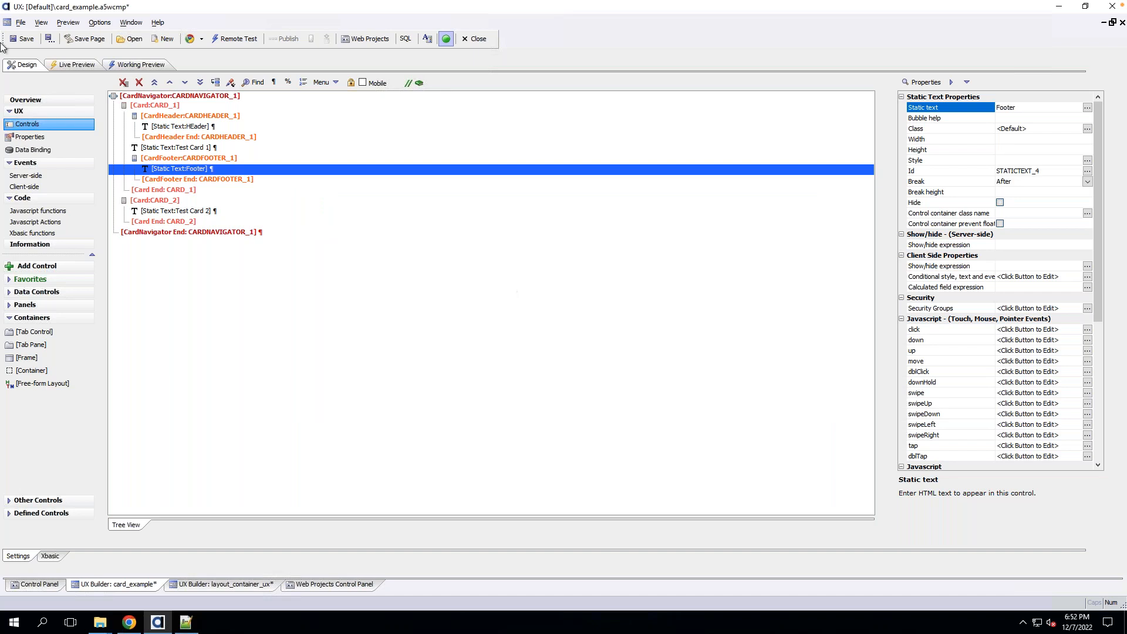
pyautogui.click(121, 66)
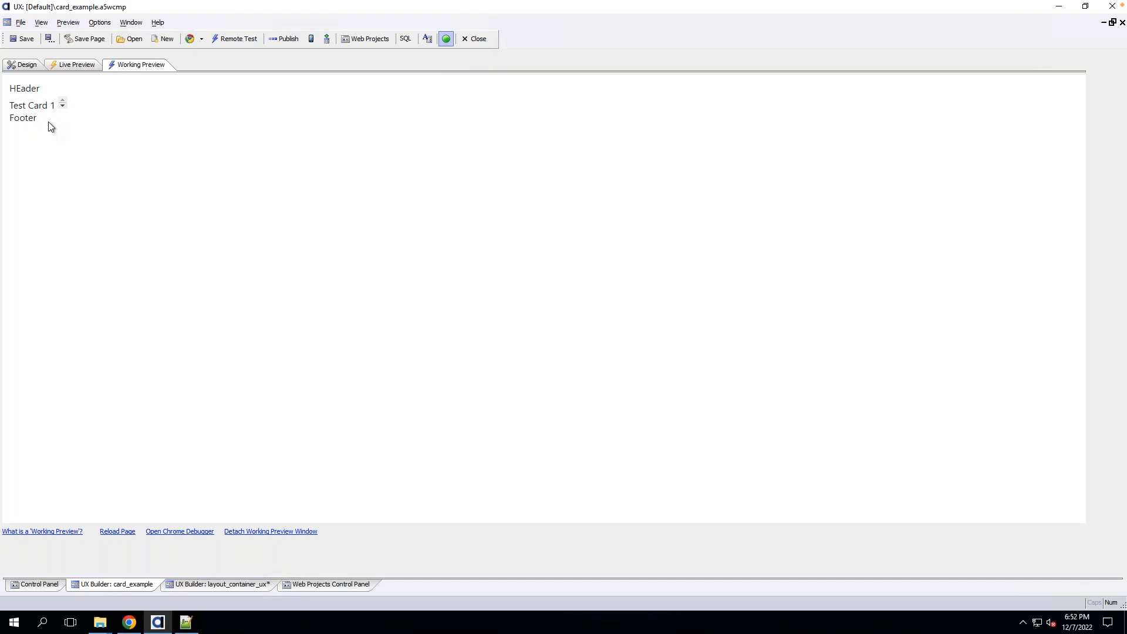
# Return to the design view and add a Button control labelled "test" inside CARD_1's card header.
pyautogui.click(25, 66)
pyautogui.click(160, 96)
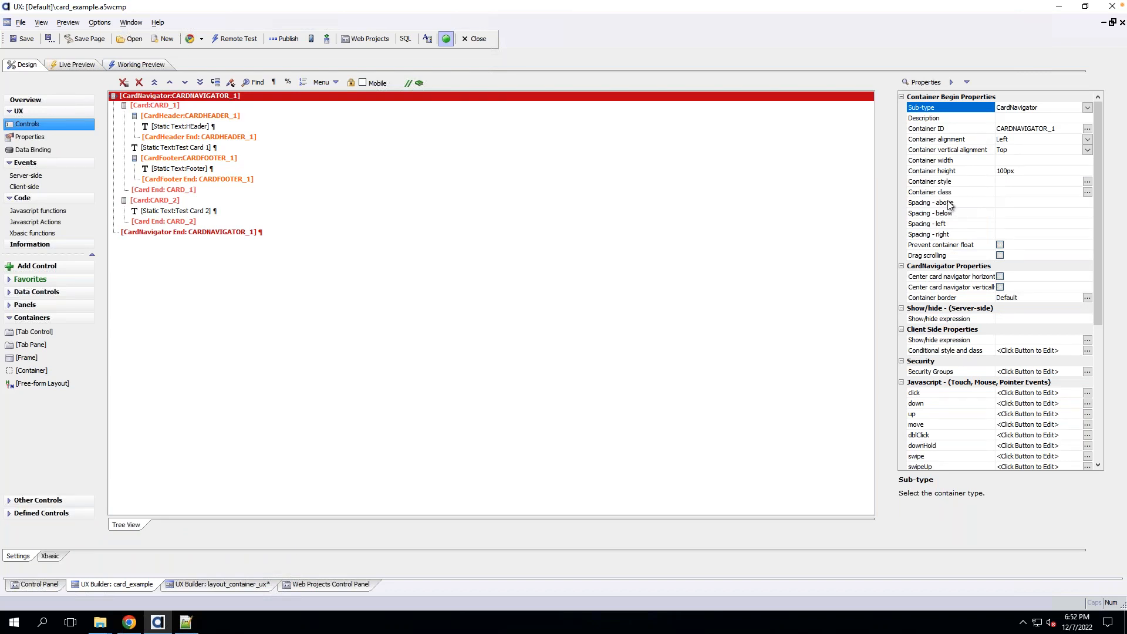
pyautogui.click(168, 117)
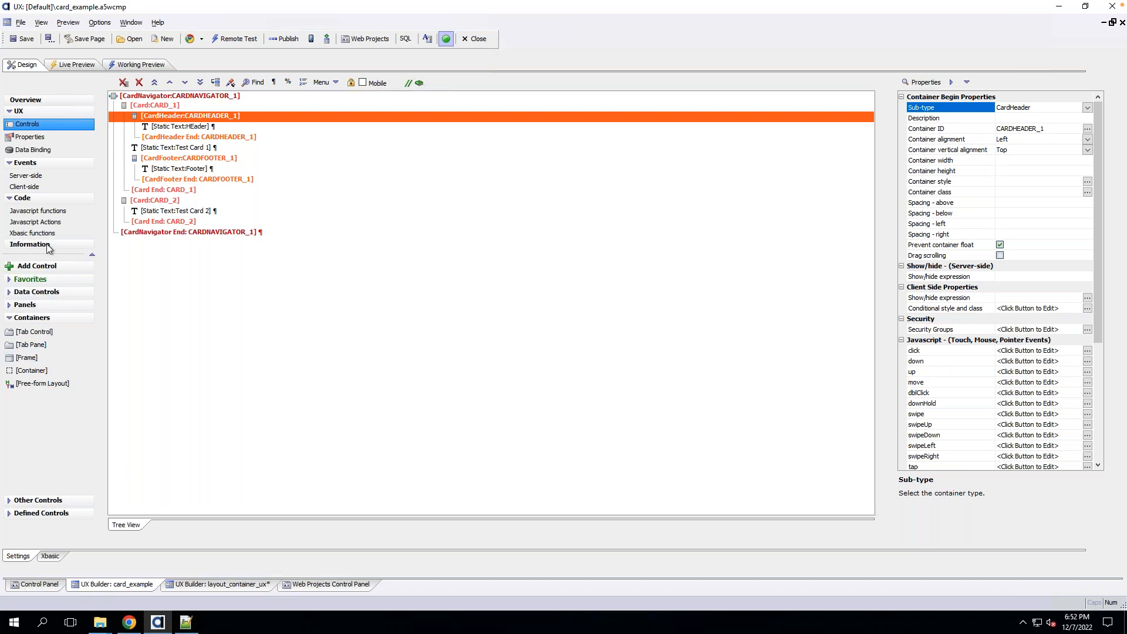
pyautogui.click(43, 266)
pyautogui.write('butt')
pyautogui.doubleClick(462, 200)
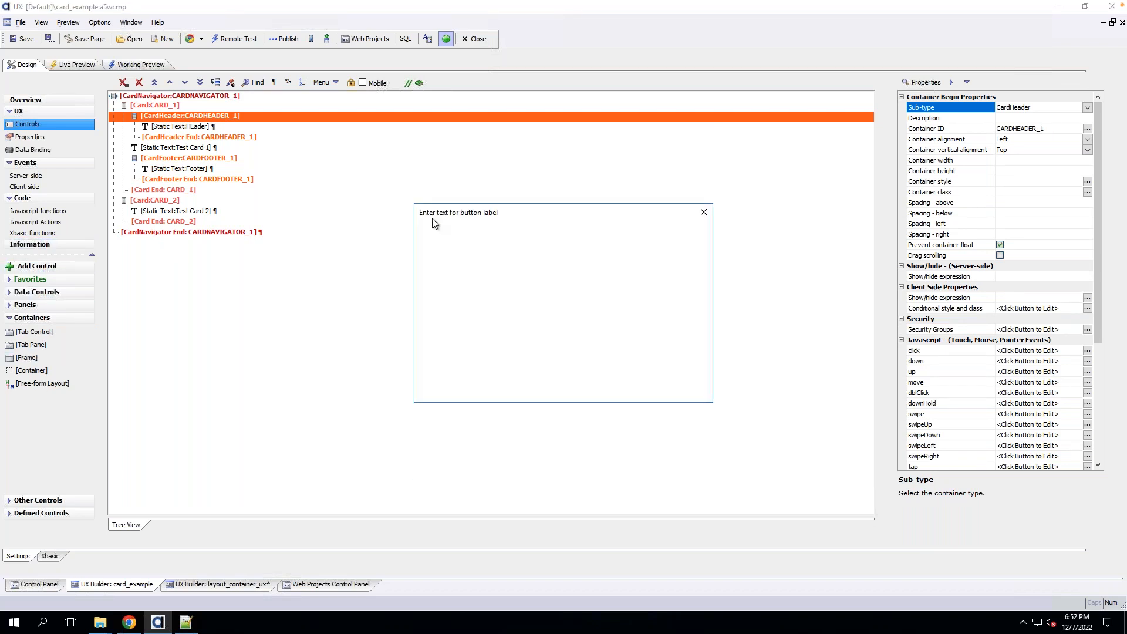
pyautogui.write('ttes')
pyautogui.press('BackSpace')
pyautogui.press('BackSpace')
pyautogui.press('BackSpace')
pyautogui.write('est')
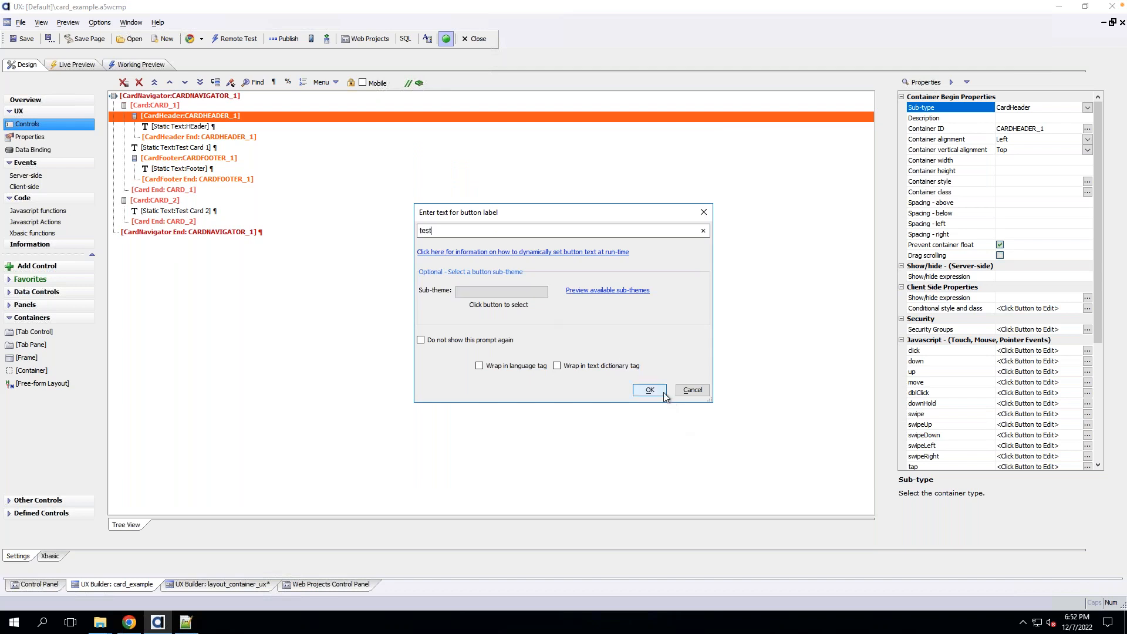
pyautogui.press('Return')
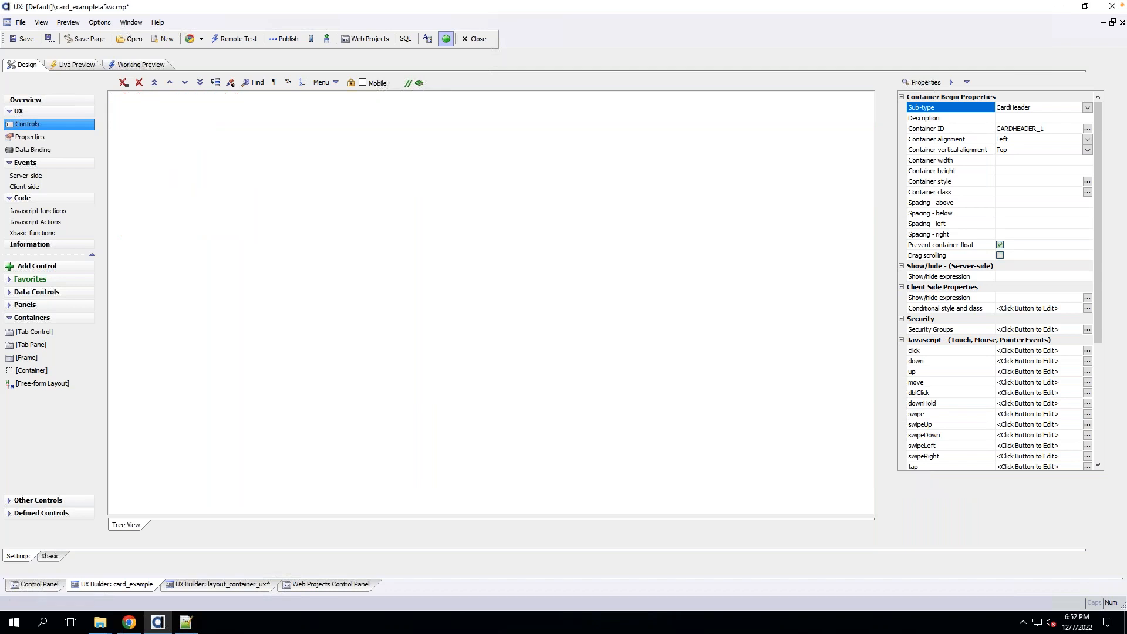
# Move the "test" button out of the card header to directly below the "Test Card 1" static text.
pyautogui.click(185, 83)
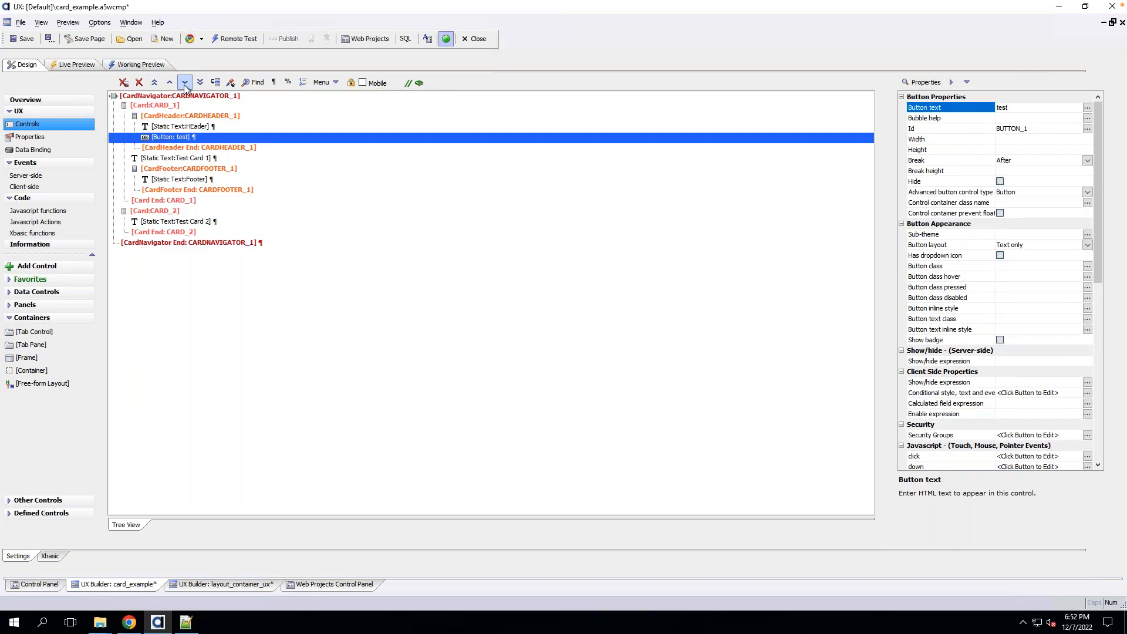
pyautogui.click(185, 82)
pyautogui.click(185, 82)
# Set the container height of CARDNAVIGATOR_1 to 300px.
pyautogui.click(189, 99)
pyautogui.click(981, 170)
pyautogui.write('2')
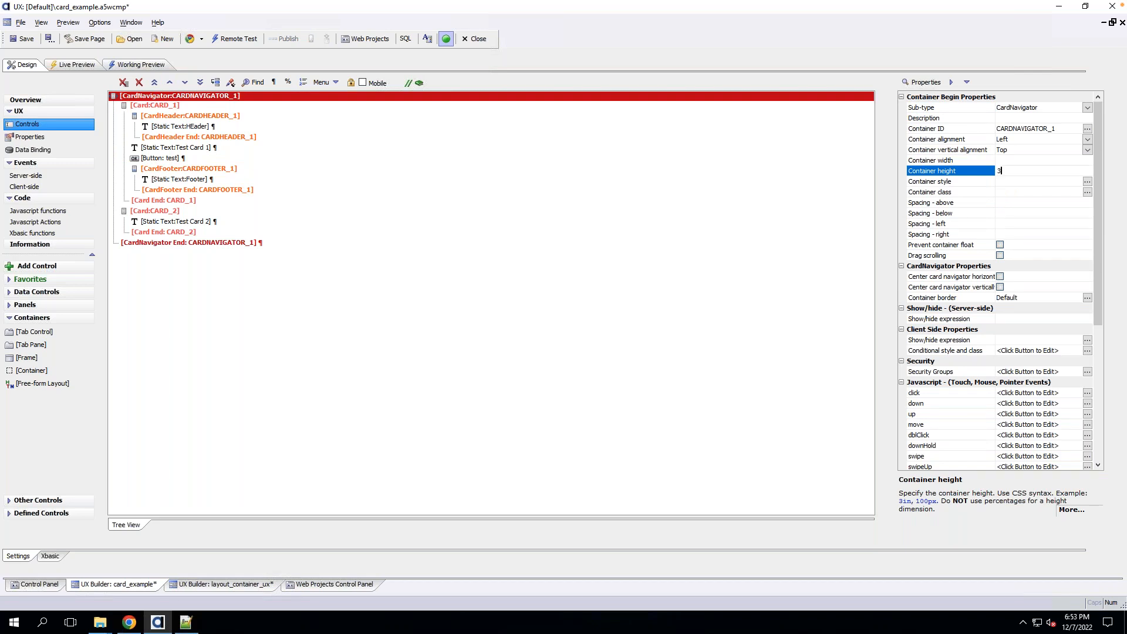
pyautogui.press('Return')
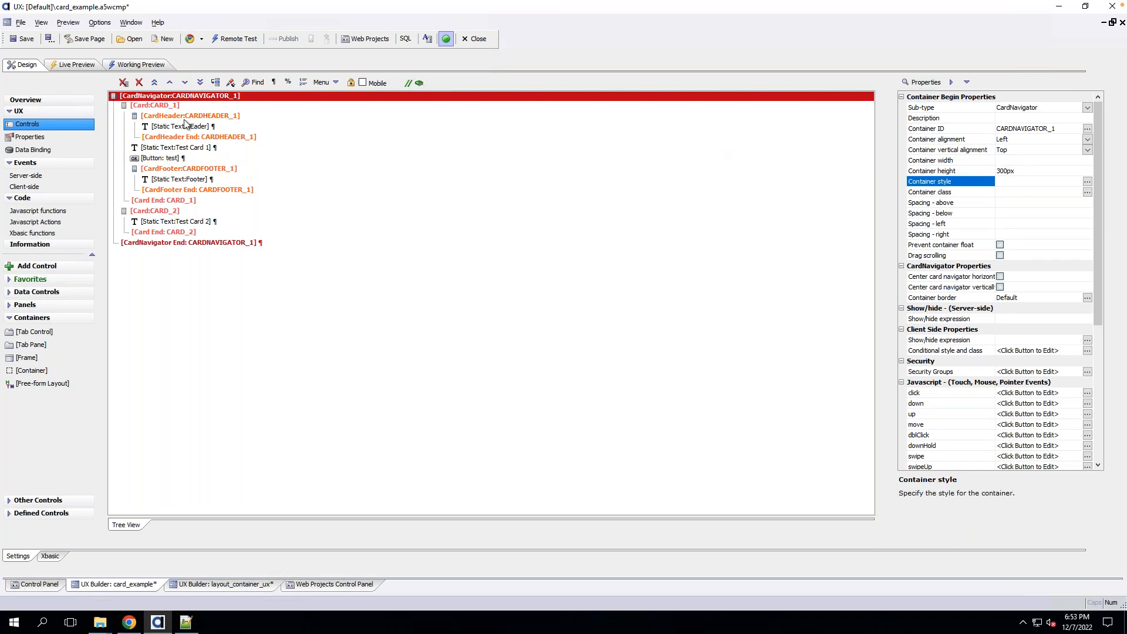
pyautogui.doubleClick(173, 161)
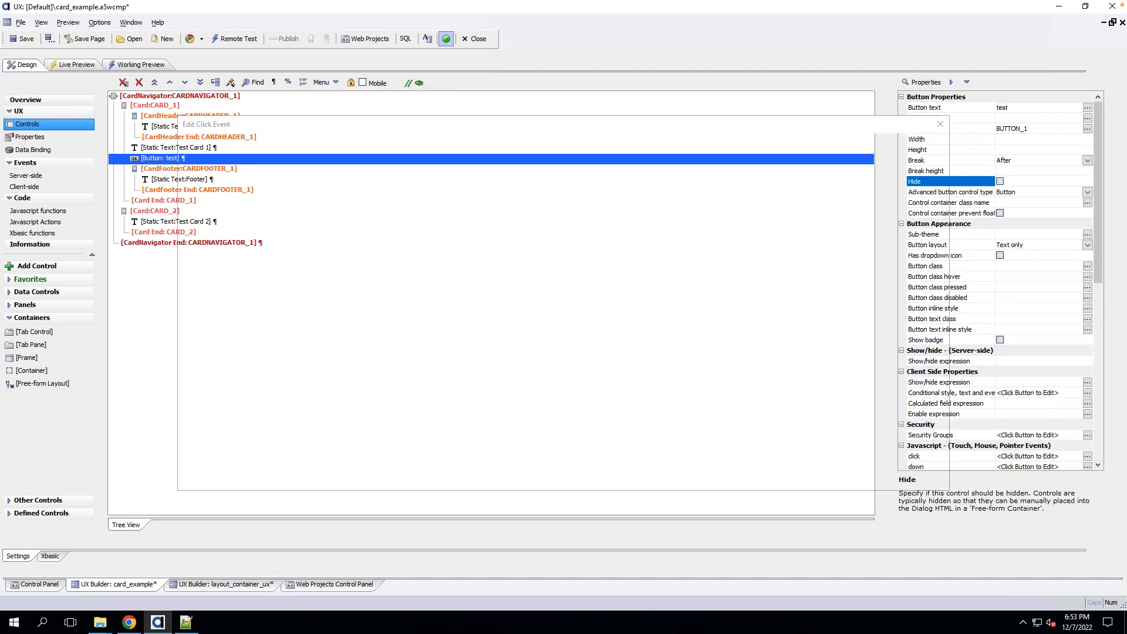
pyautogui.click(307, 159)
pyautogui.write('car')
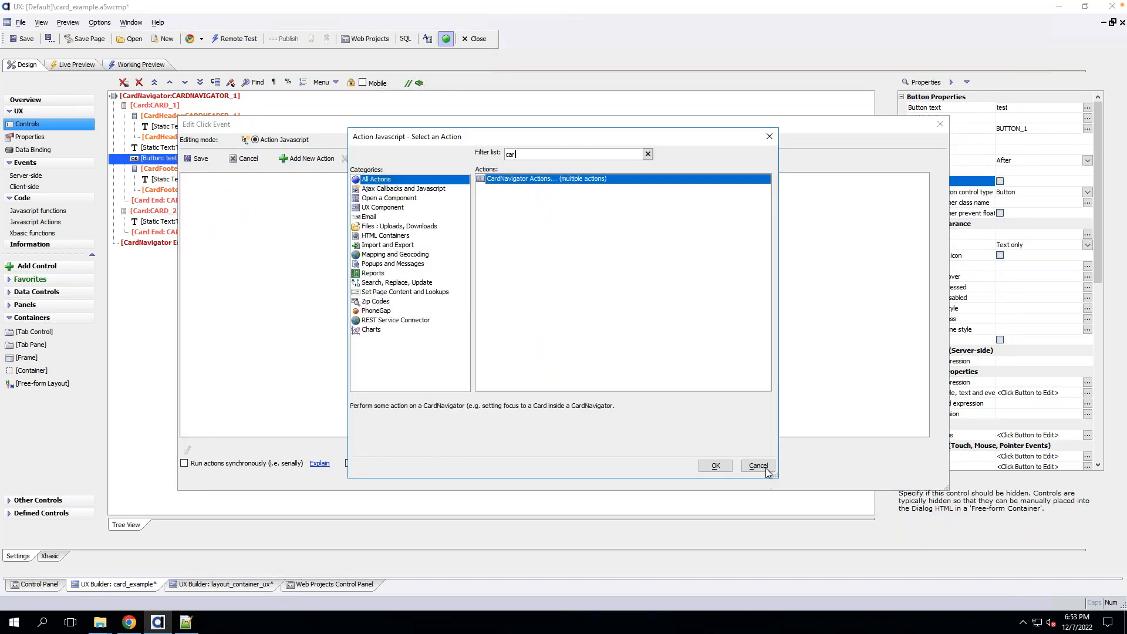
pyautogui.press('Escape')
pyautogui.click(257, 167)
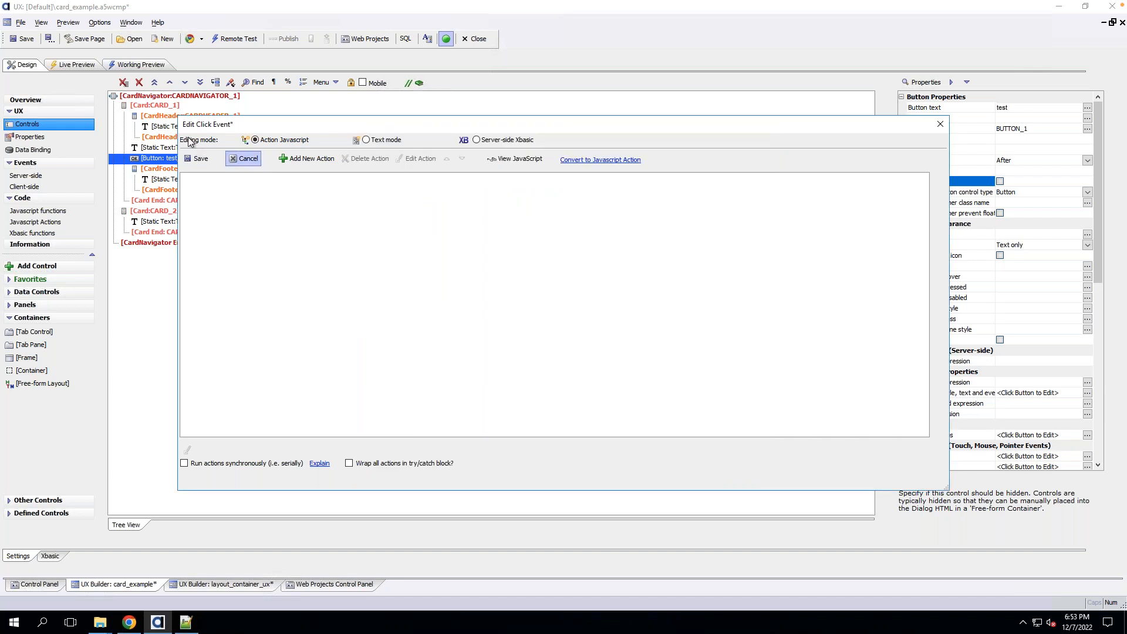
pyautogui.click(572, 355)
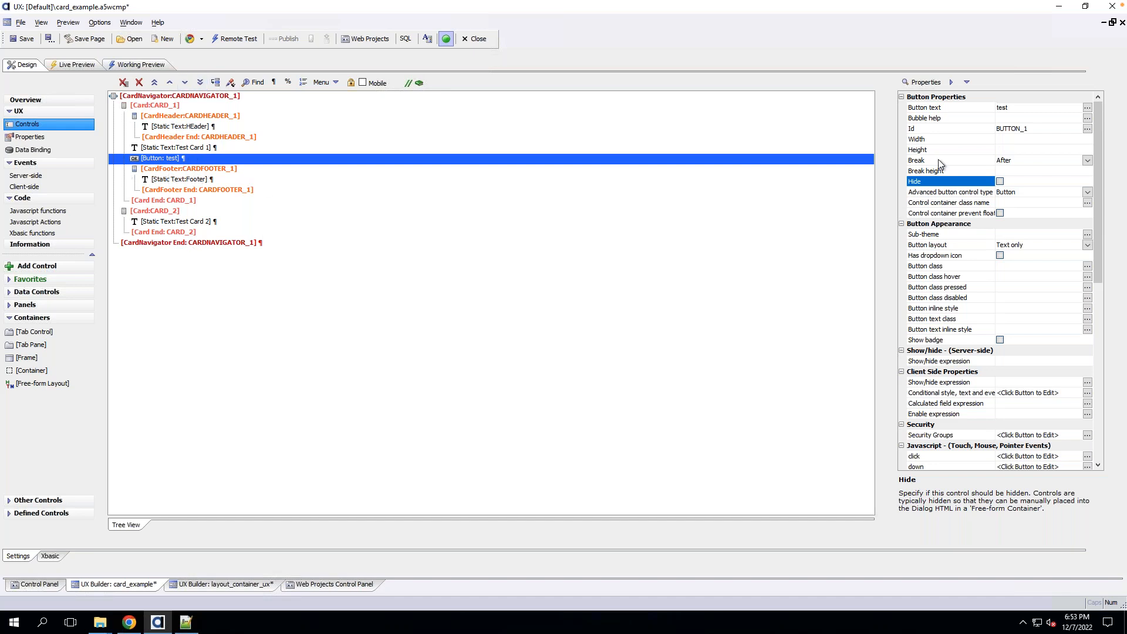
# Add a CardNavigator action to the "test" button's click event and choose "Navigate to card" as its action name.
pyautogui.doubleClick(314, 162)
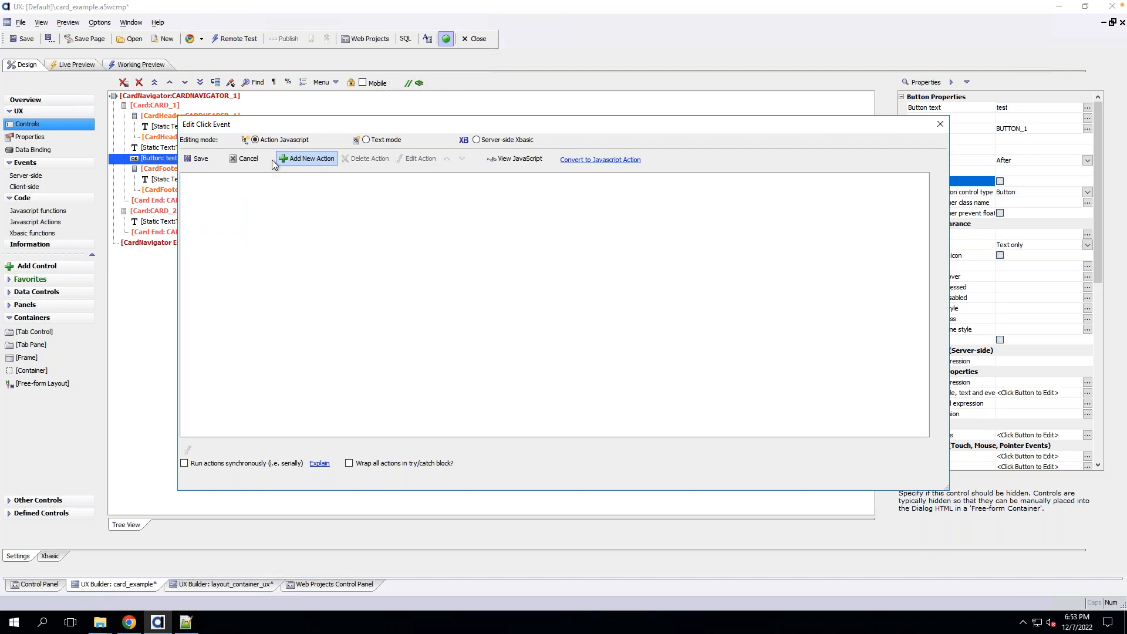
pyautogui.click(317, 164)
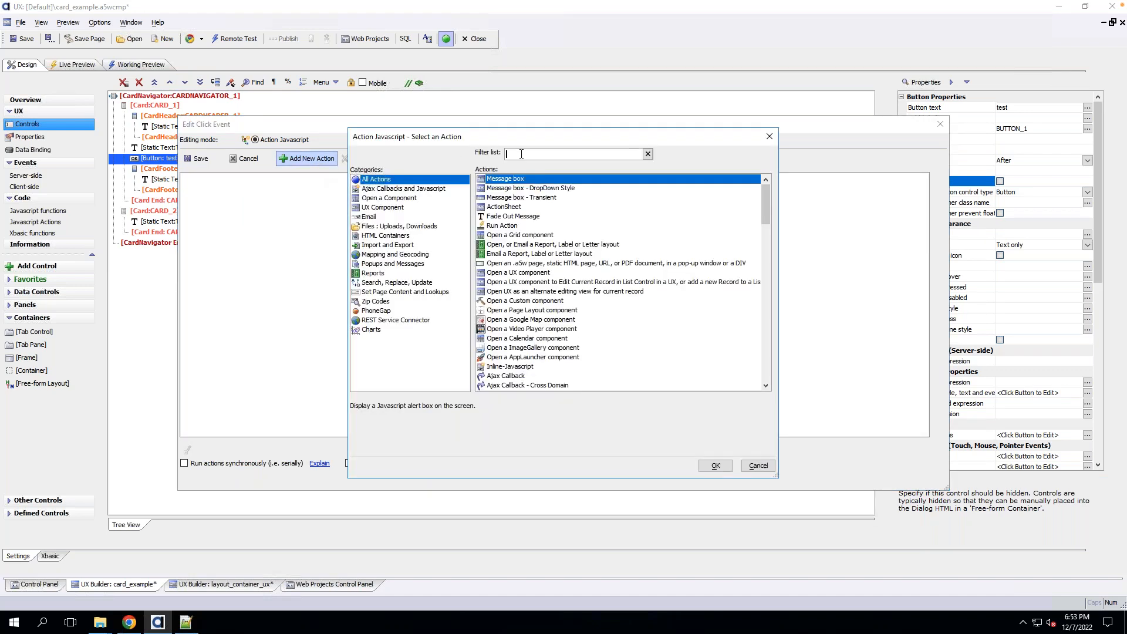
pyautogui.write('car')
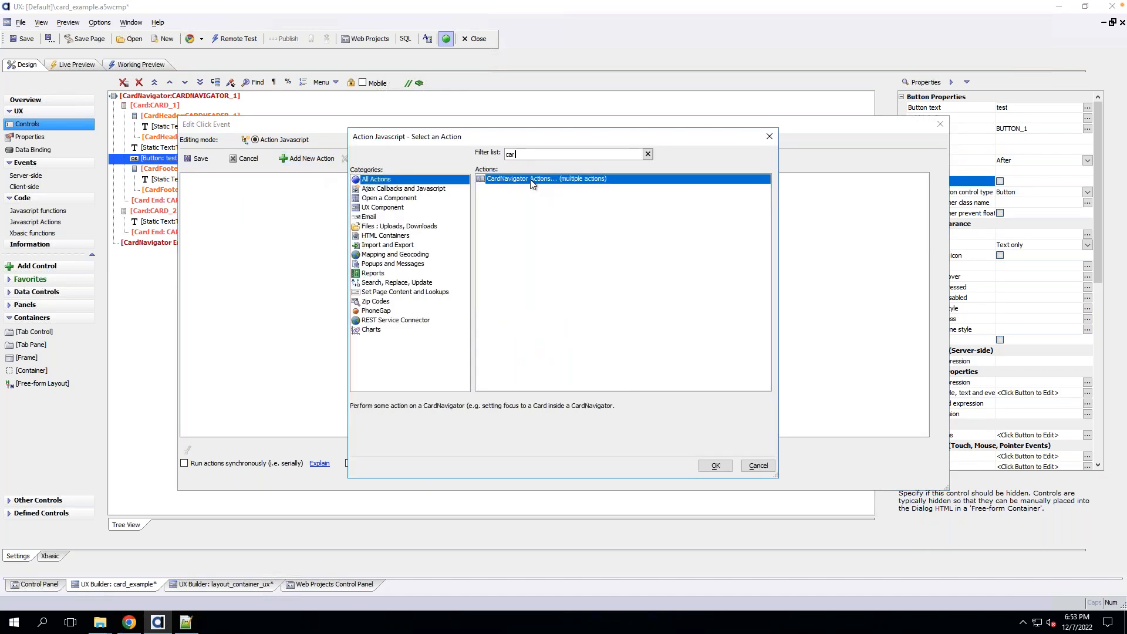
pyautogui.doubleClick(533, 180)
pyautogui.click(762, 226)
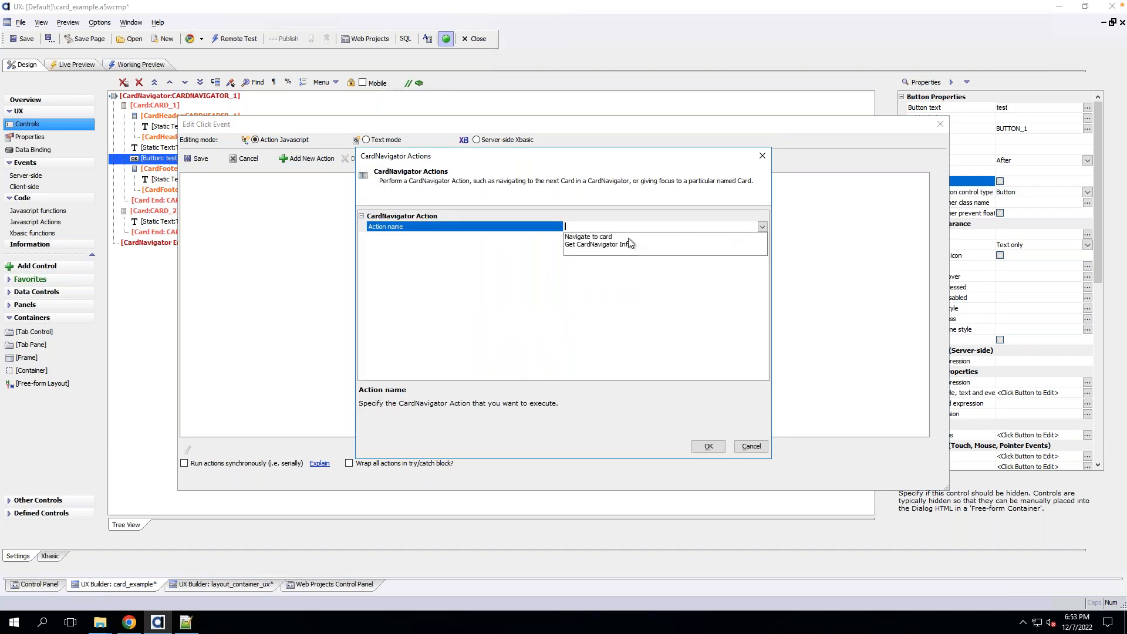
pyautogui.click(588, 237)
# Set the action's card navigator to CARDNAVIGATOR_1 and its target card to CARD_2, and save the click event.
pyautogui.click(762, 248)
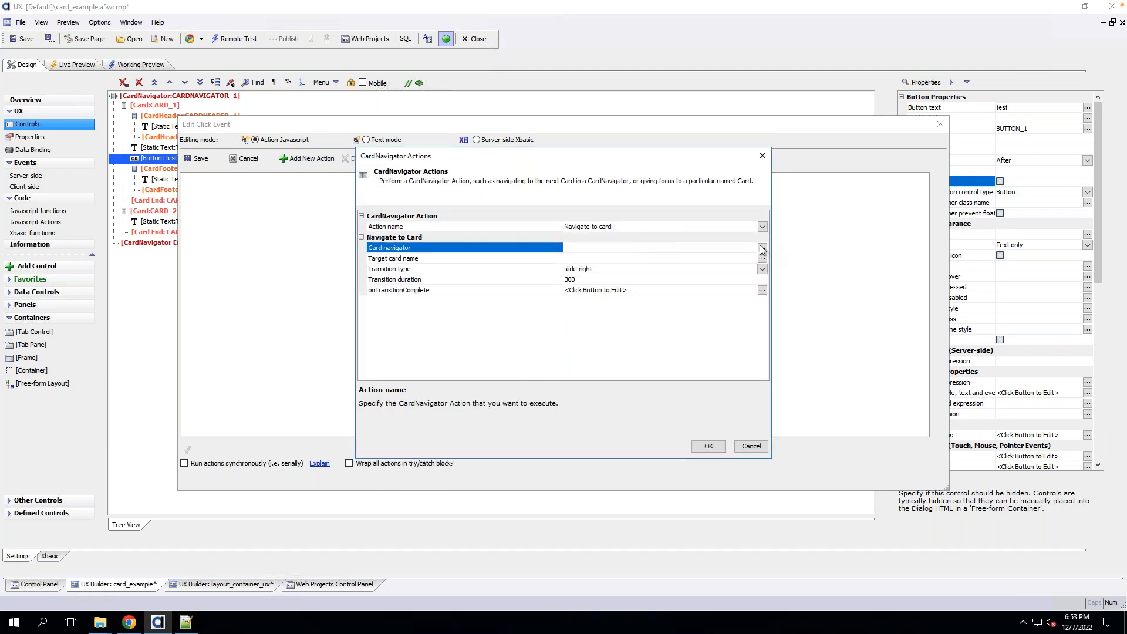
pyautogui.click(552, 266)
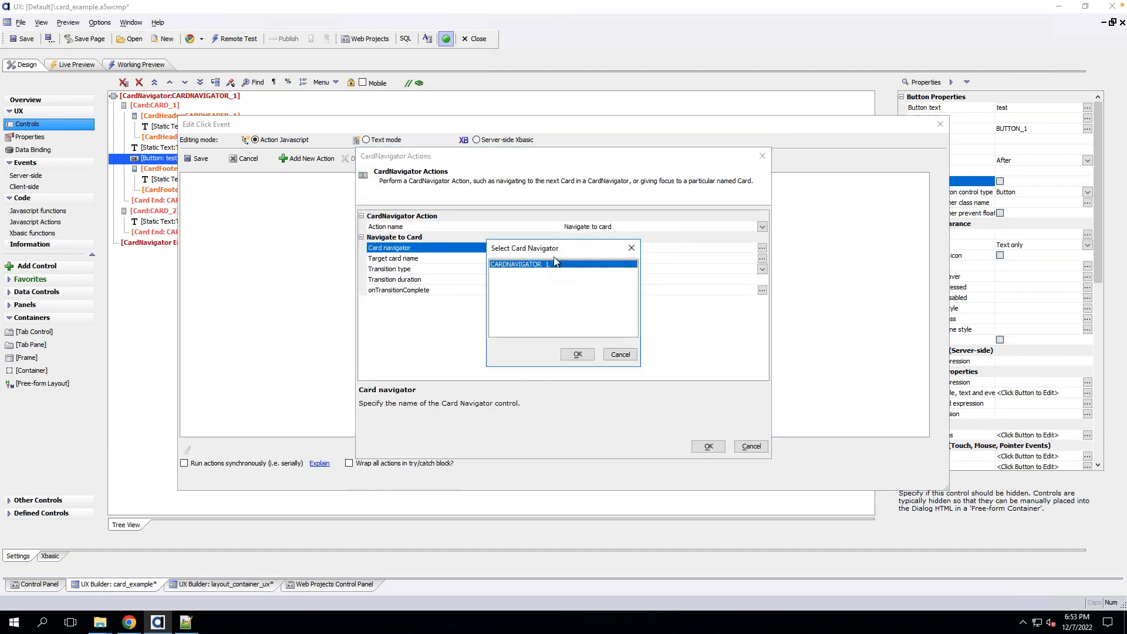
pyautogui.click(578, 354)
pyautogui.click(762, 259)
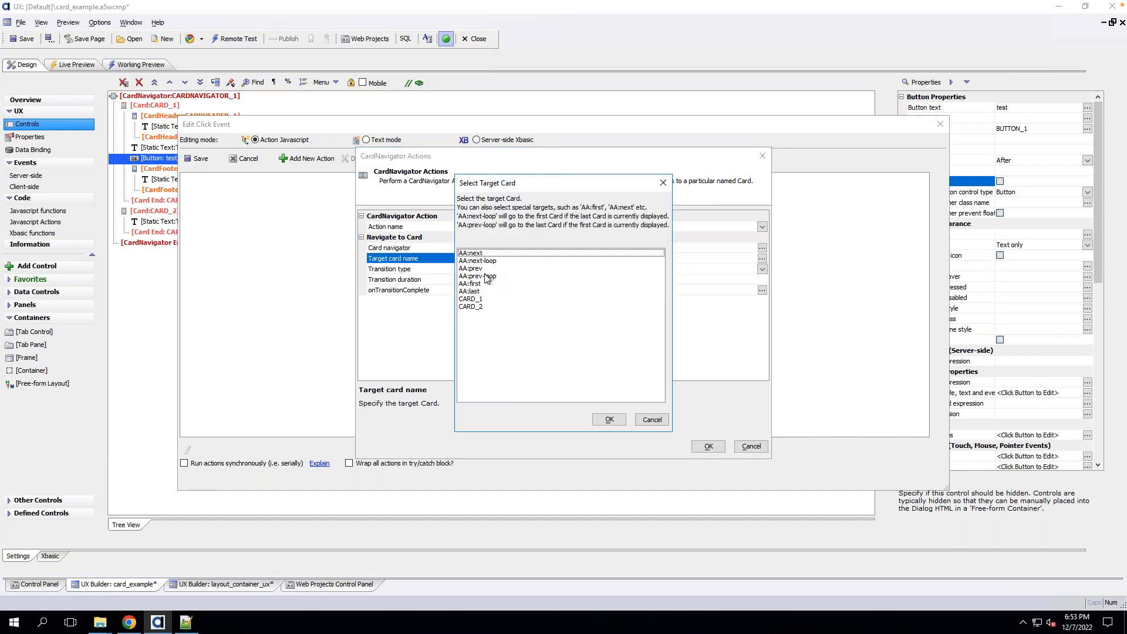
pyautogui.click(476, 307)
pyautogui.click(599, 418)
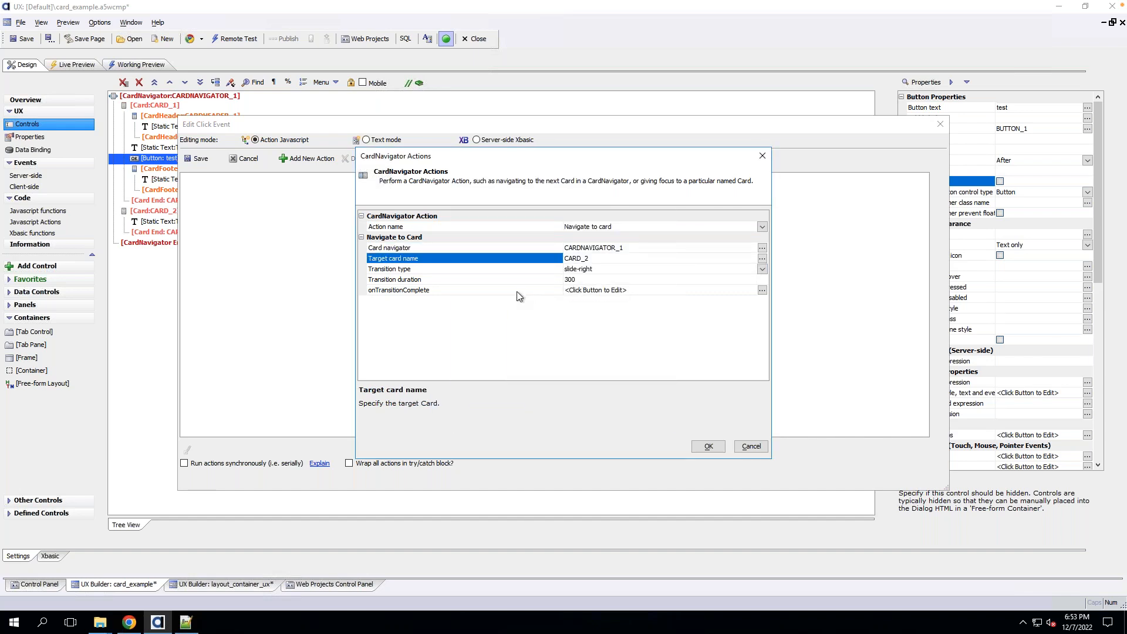
pyautogui.click(558, 291)
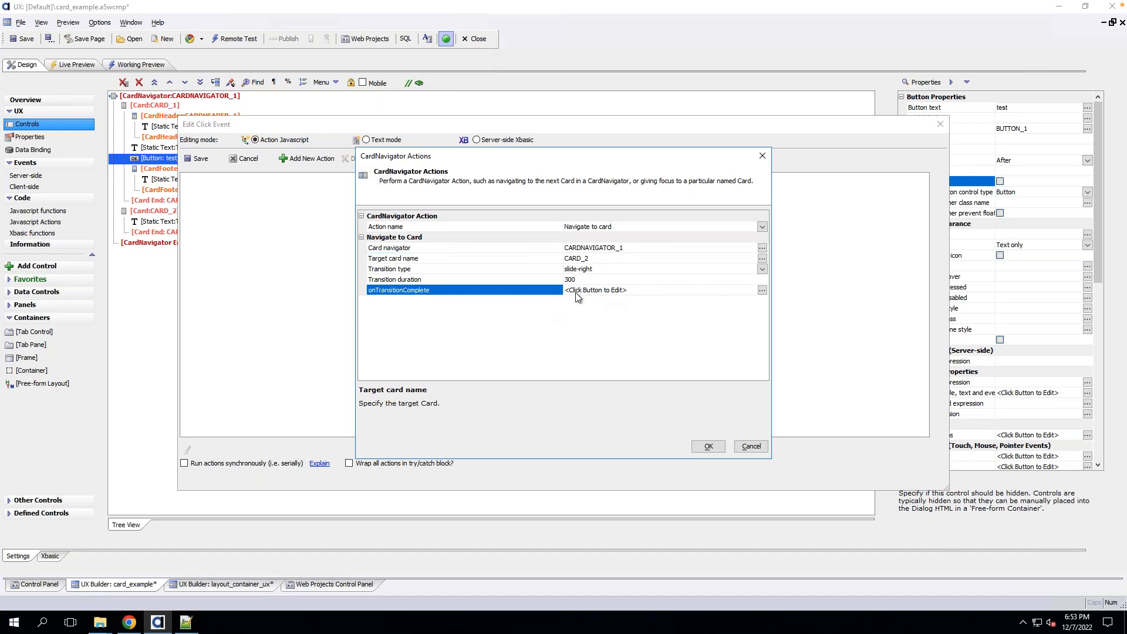
pyautogui.click(708, 447)
pyautogui.click(651, 339)
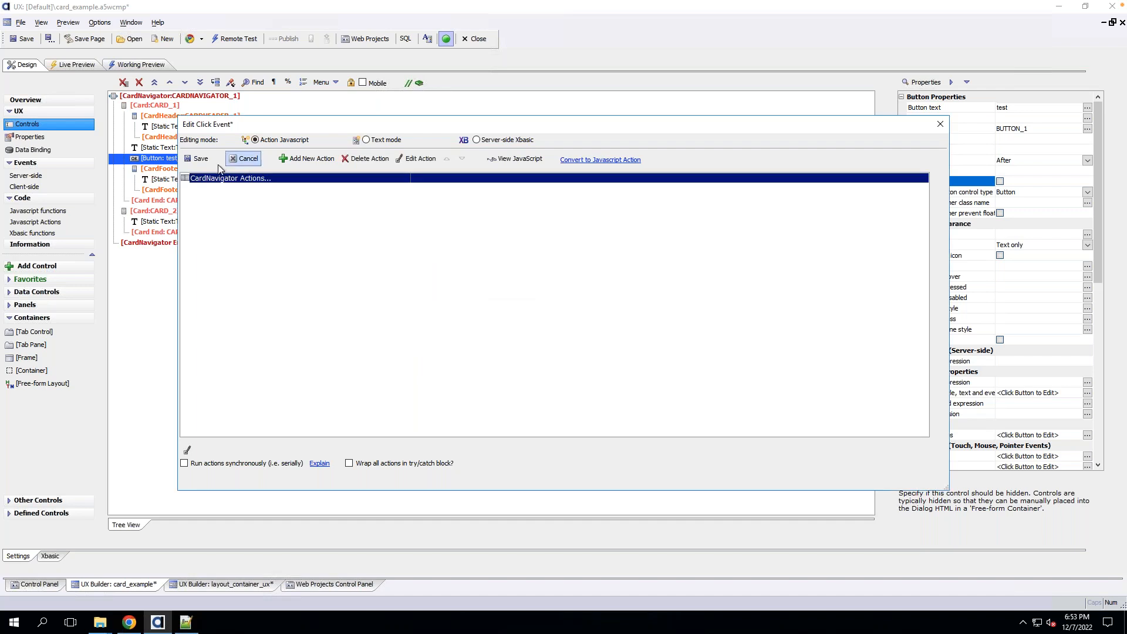
pyautogui.click(198, 158)
# Save the component and try the "test" button in Working Preview.
pyautogui.click(30, 39)
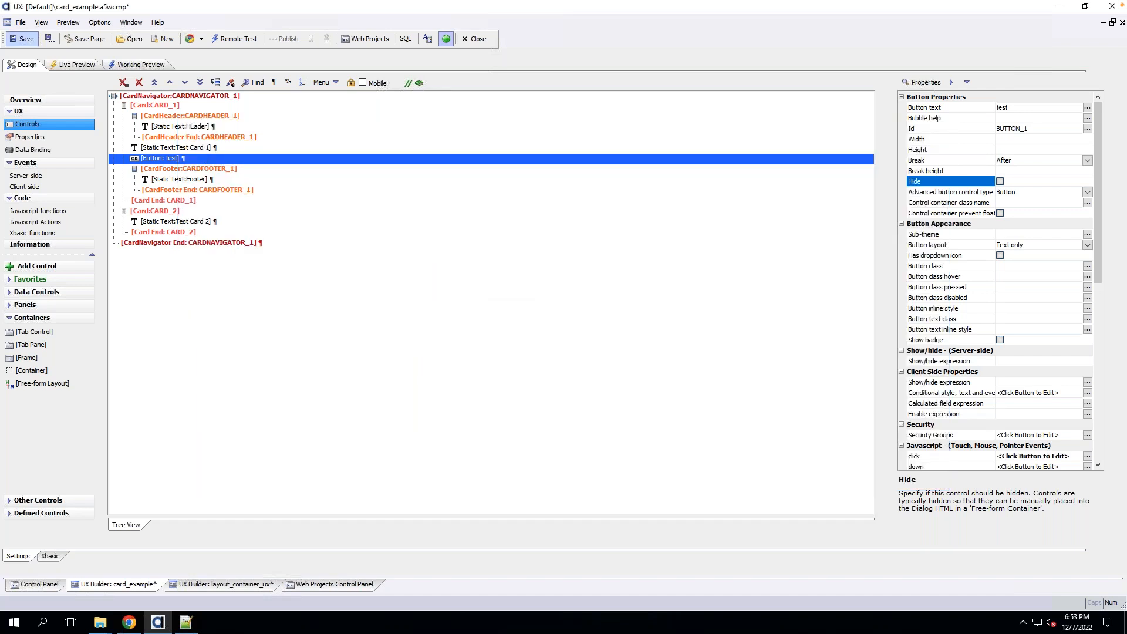
pyautogui.click(133, 65)
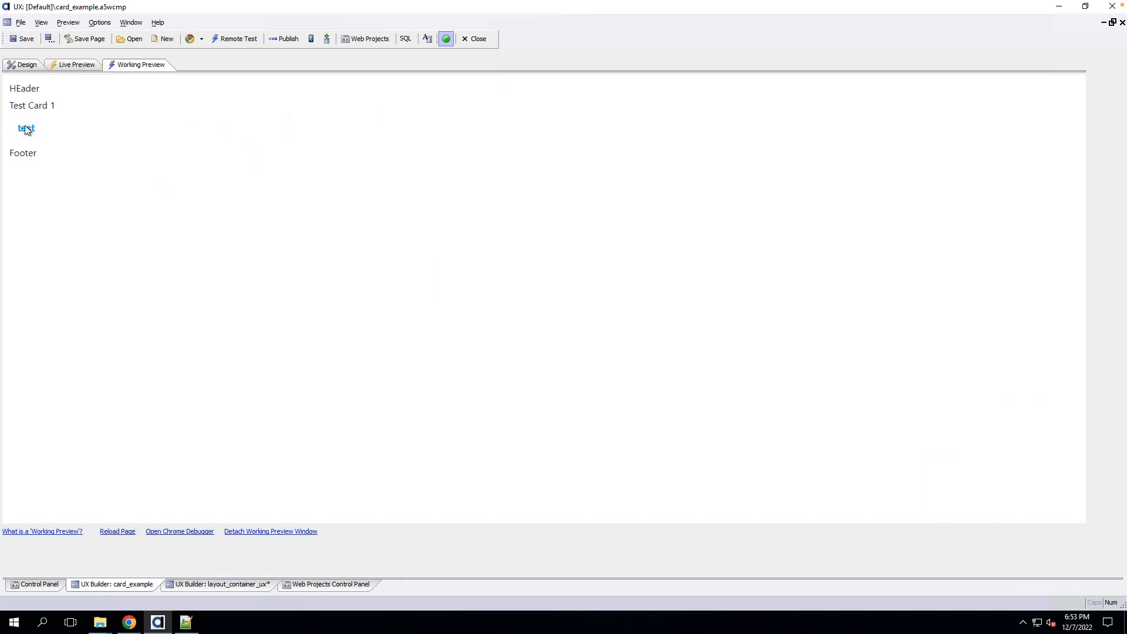
pyautogui.click(27, 125)
# Set the container width of CARDNAVIGATOR_1 to 300px and try the "test" button again in Working Preview.
pyautogui.click(21, 65)
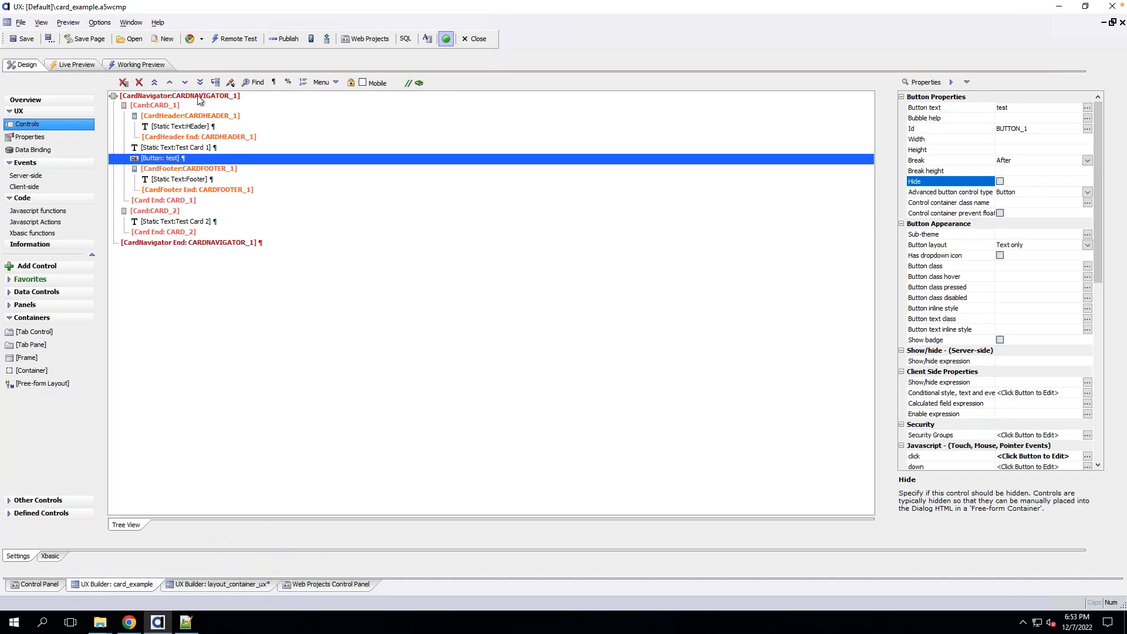
pyautogui.click(199, 97)
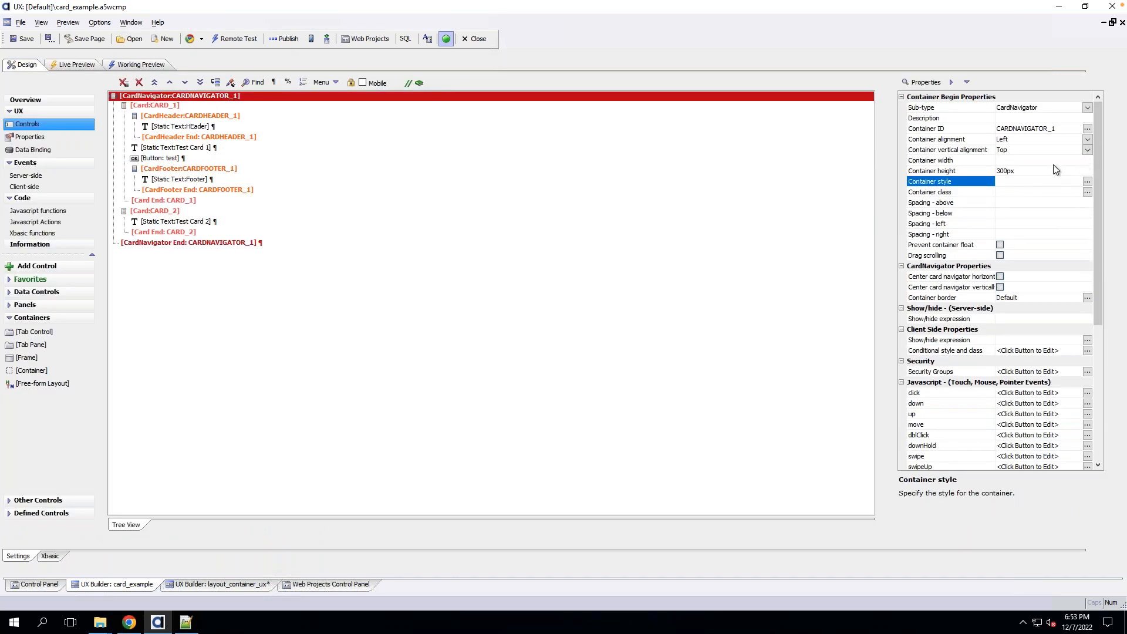
pyautogui.click(1010, 161)
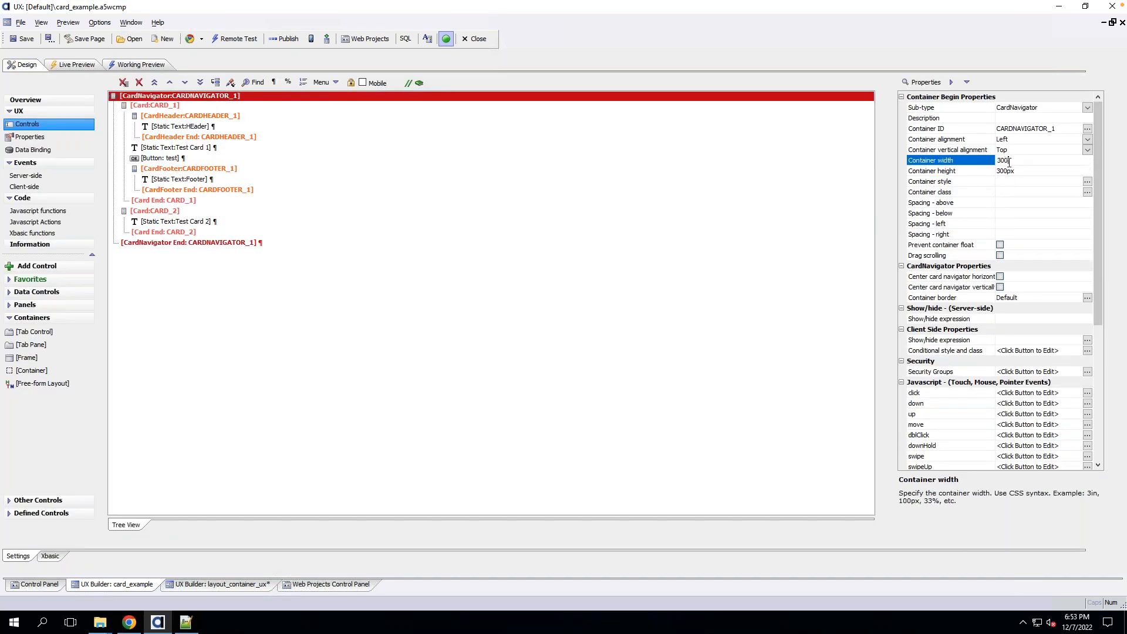
pyautogui.write('300px')
pyautogui.press('Return')
pyautogui.click(141, 65)
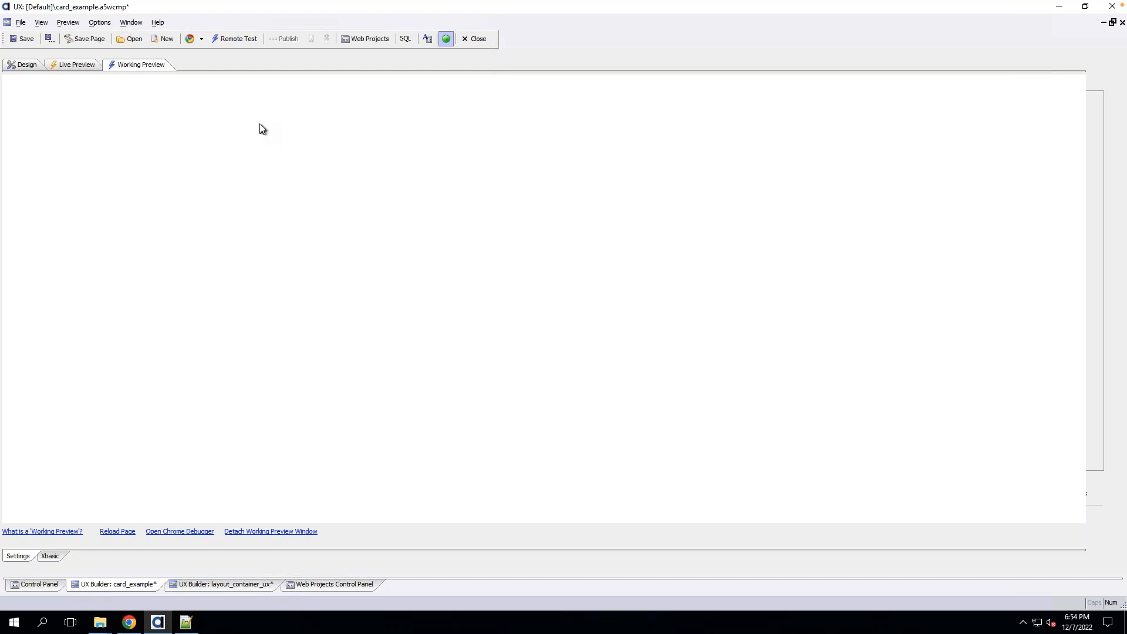
pyautogui.click(29, 136)
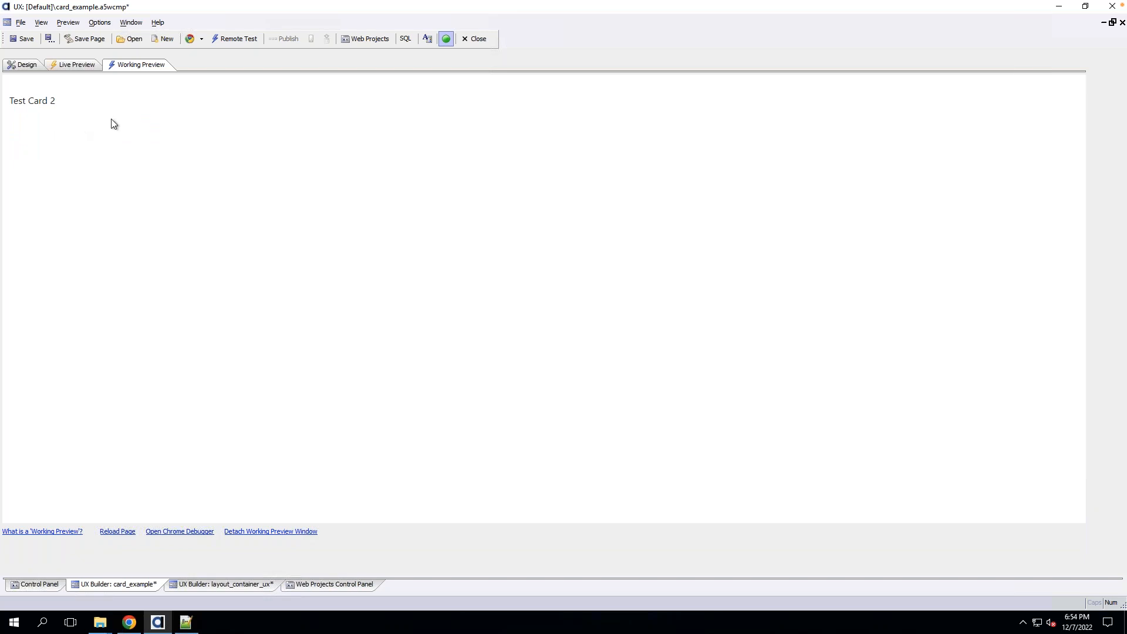
# Return to the design view and review the "HEader" and "Test Card 1" static texts in CARD_1.
pyautogui.click(25, 66)
pyautogui.click(30, 68)
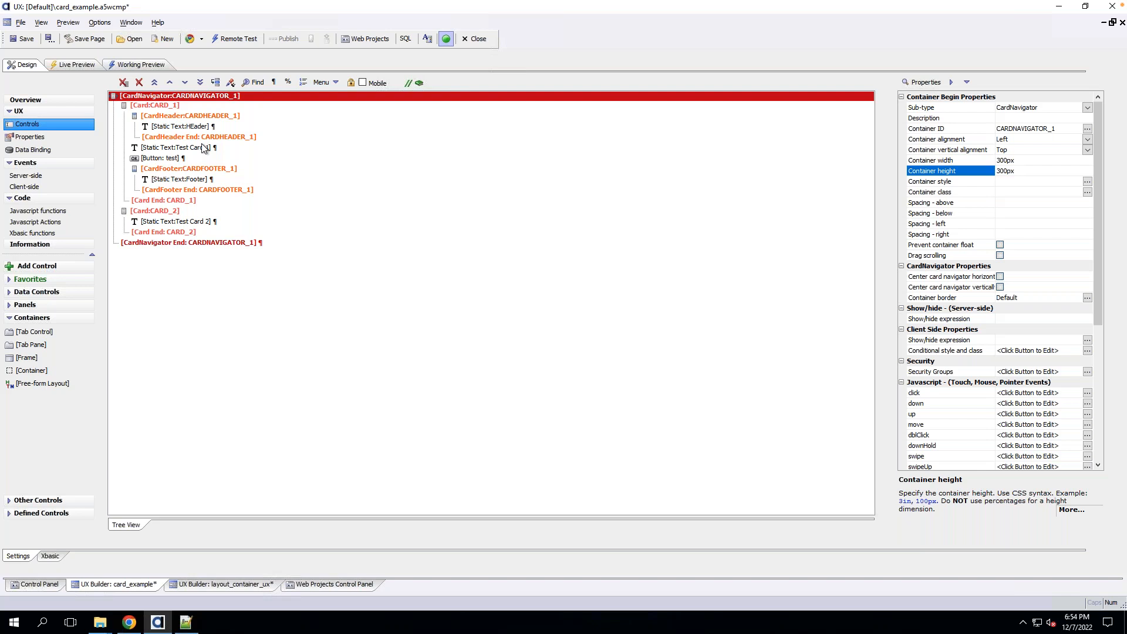
pyautogui.click(193, 128)
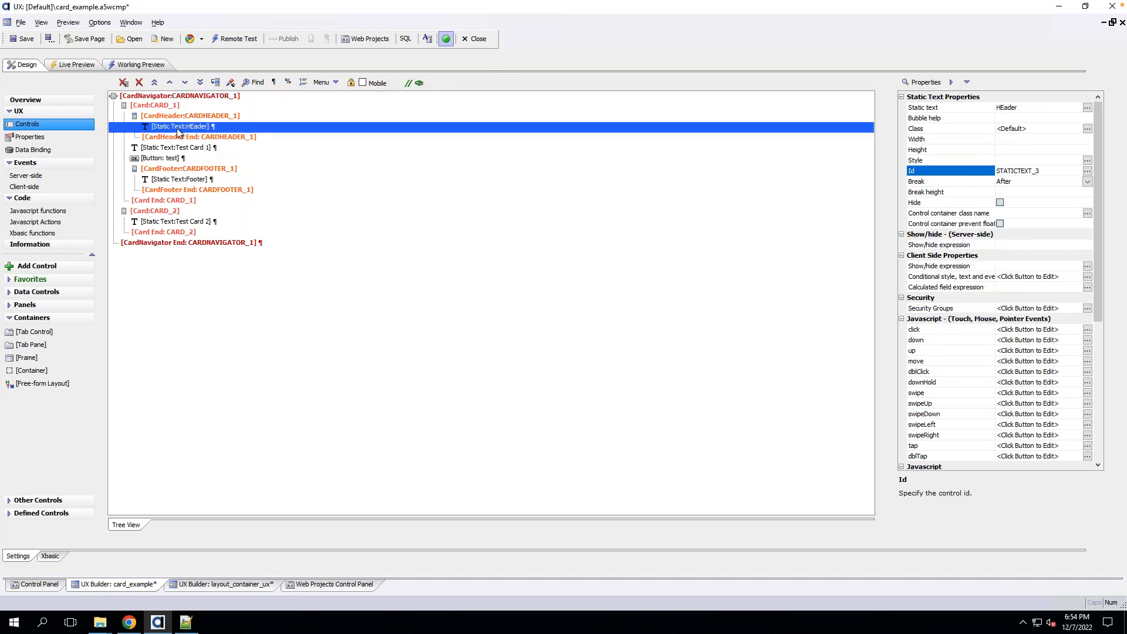
pyautogui.click(176, 148)
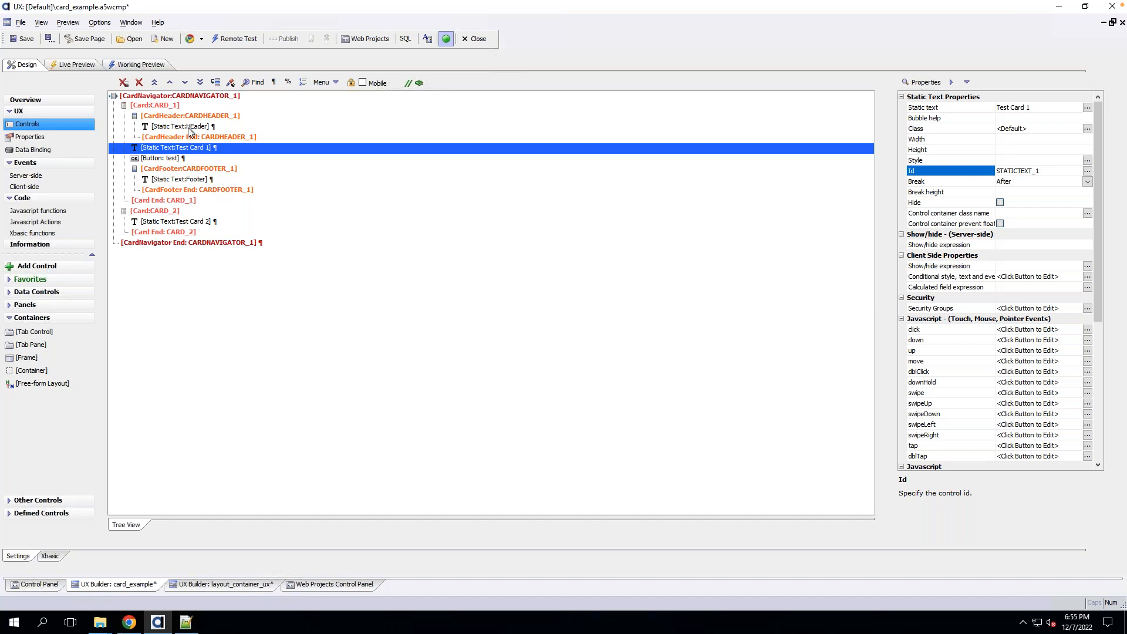
# Switch to the layout_container_ux component and select CONTAINER_2 in the control tree.
pyautogui.click(226, 585)
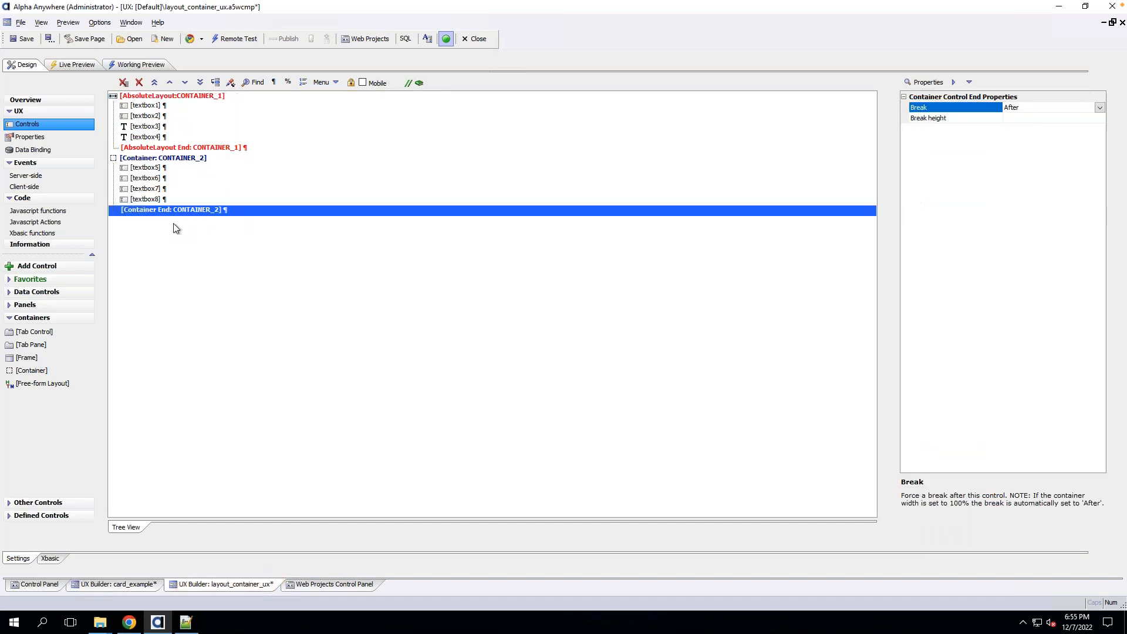
pyautogui.click(165, 158)
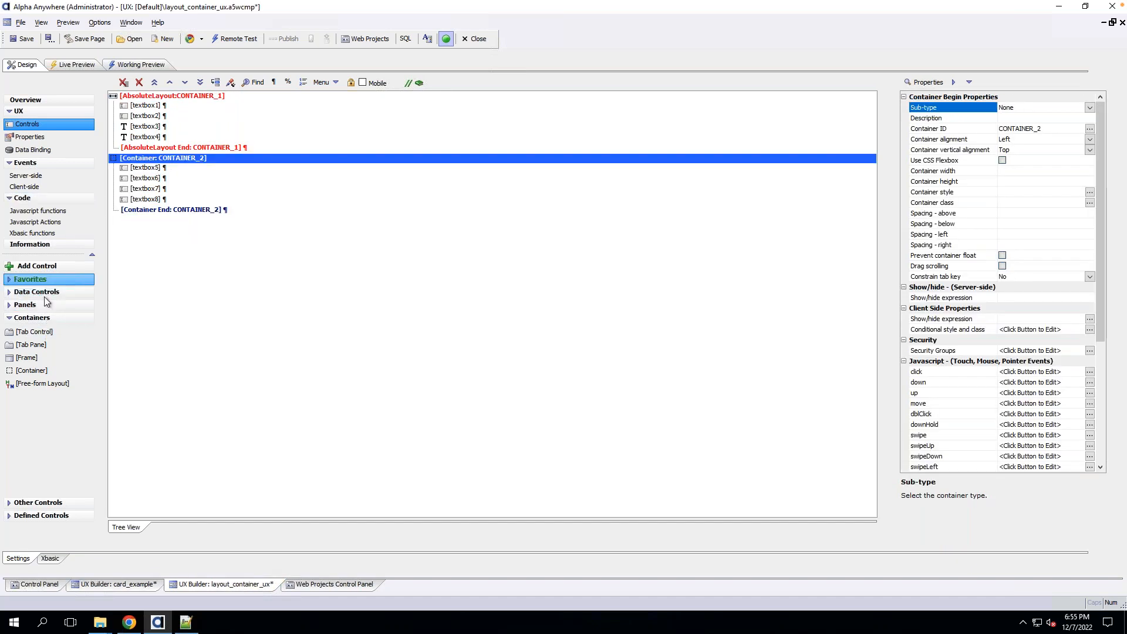
pyautogui.click(51, 265)
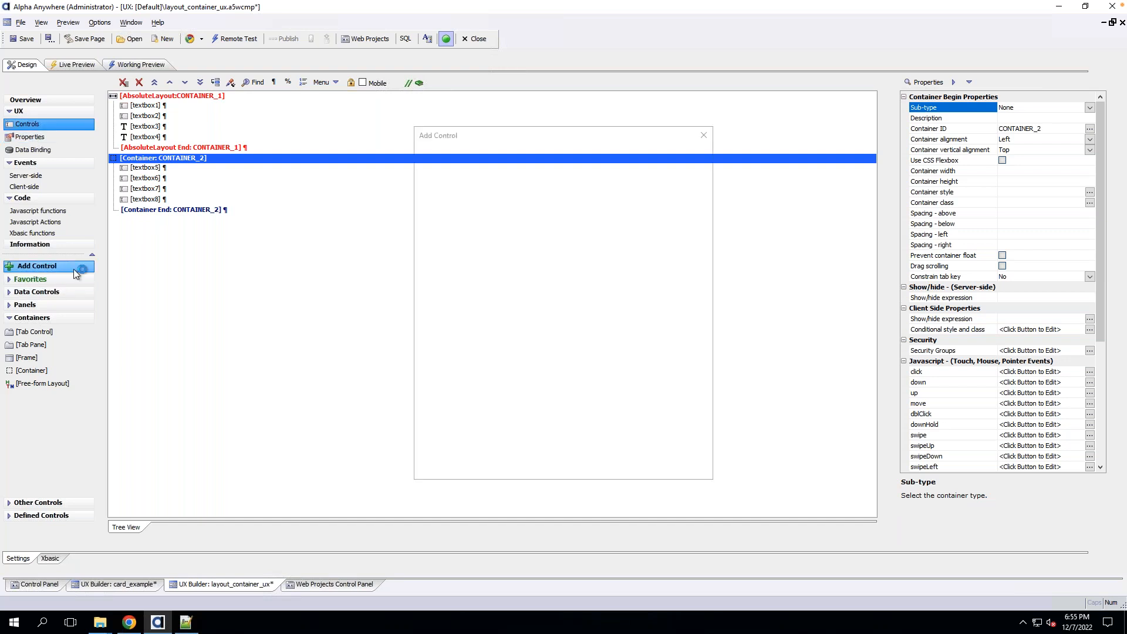
pyautogui.write('list')
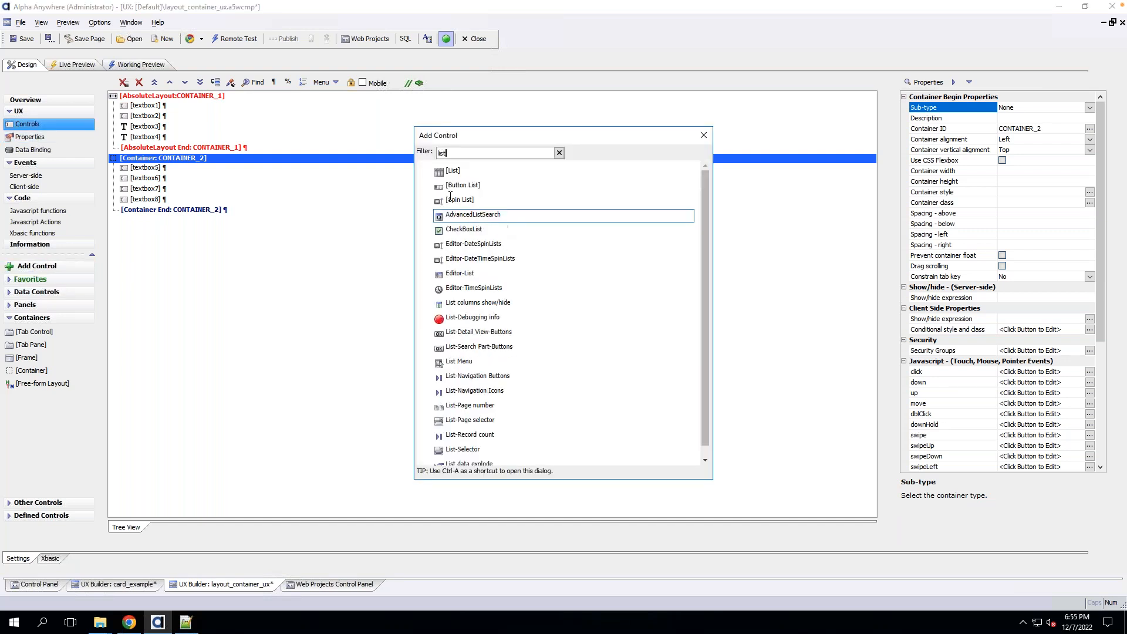
pyautogui.doubleClick(452, 171)
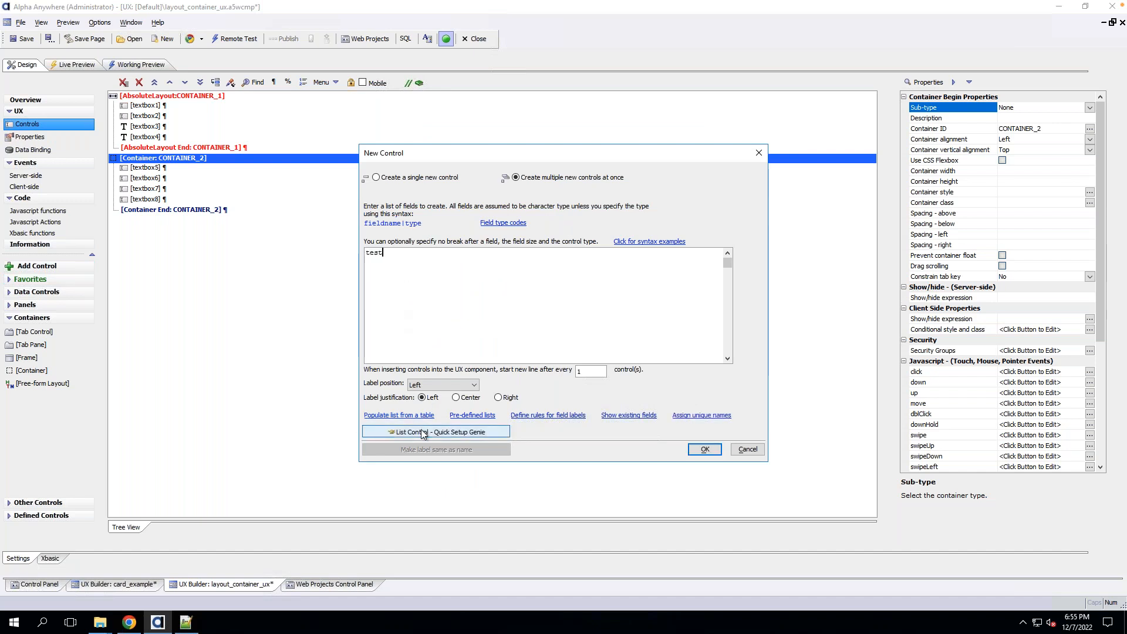
pyautogui.click(435, 432)
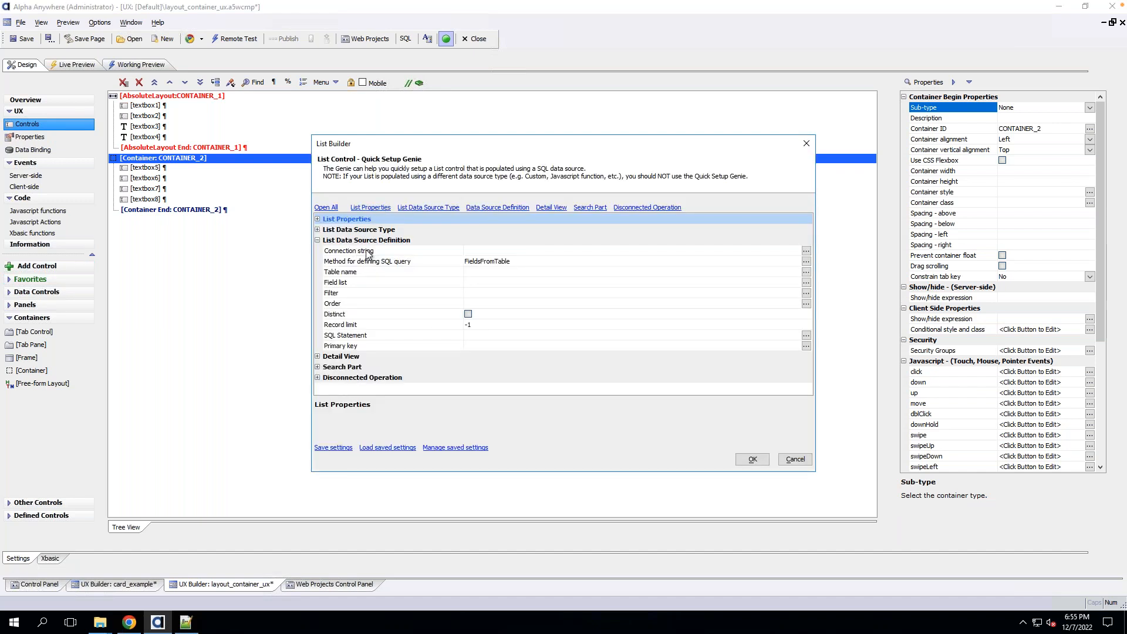
pyautogui.click(318, 219)
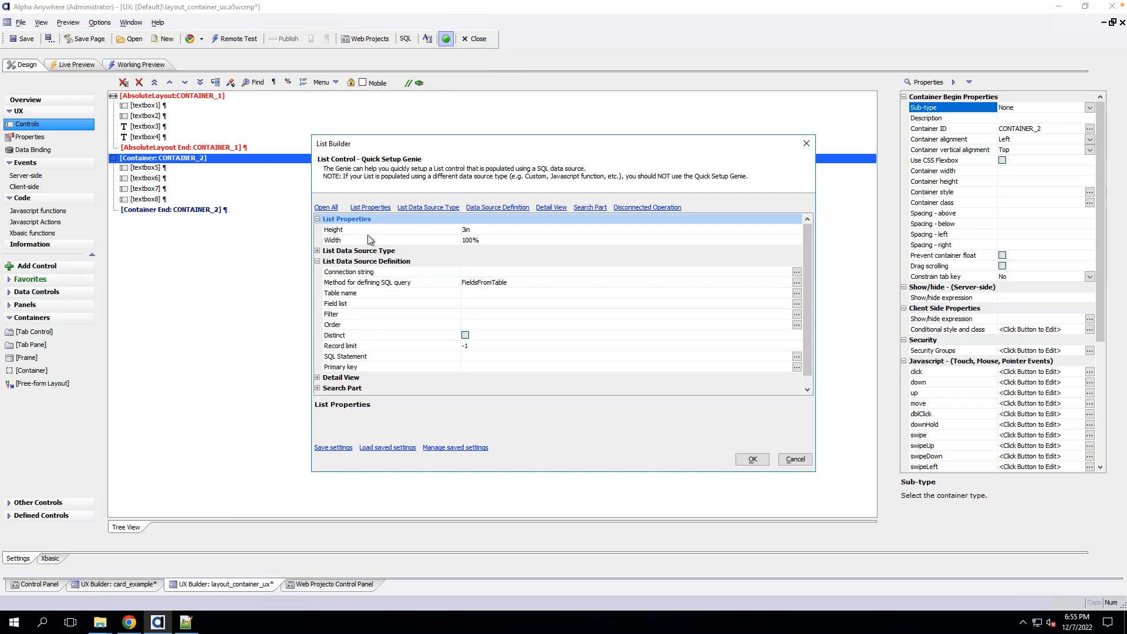
pyautogui.click(318, 251)
pyautogui.click(525, 262)
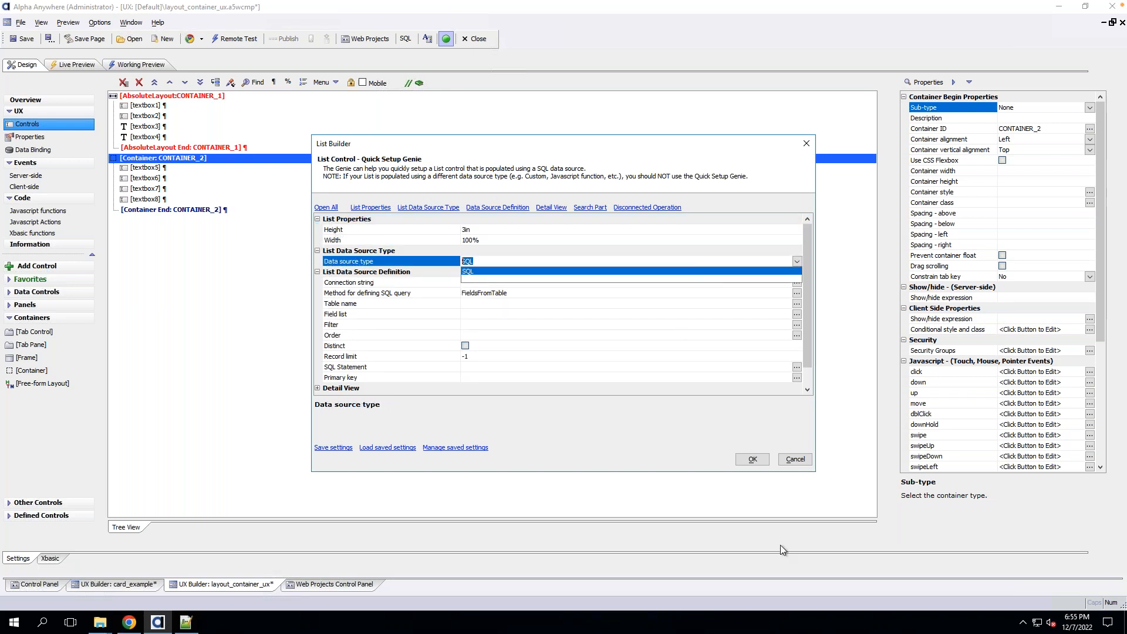
pyautogui.click(795, 459)
pyautogui.click(795, 460)
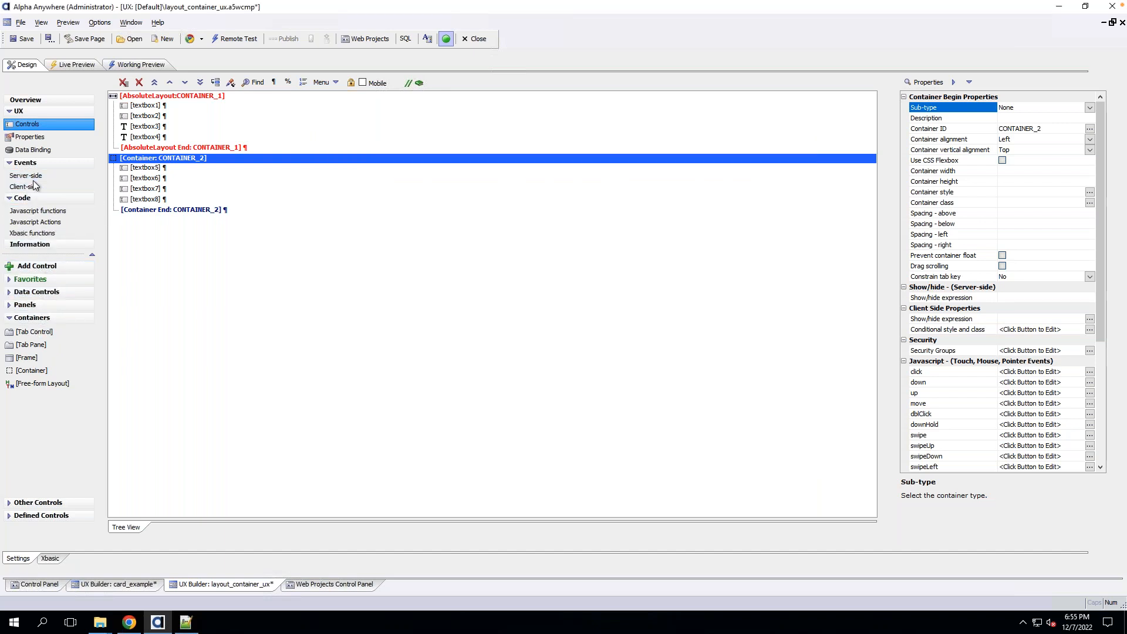
# Add a List control named test inside CONTAINER_2 and open its List Builder.
pyautogui.click(33, 265)
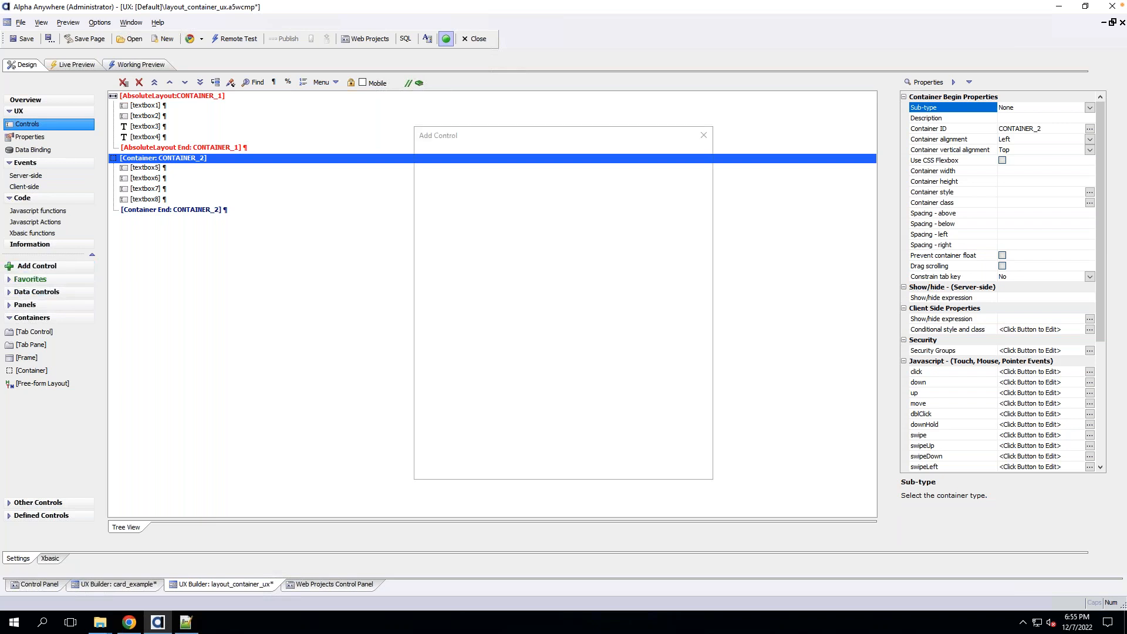
pyautogui.write('li')
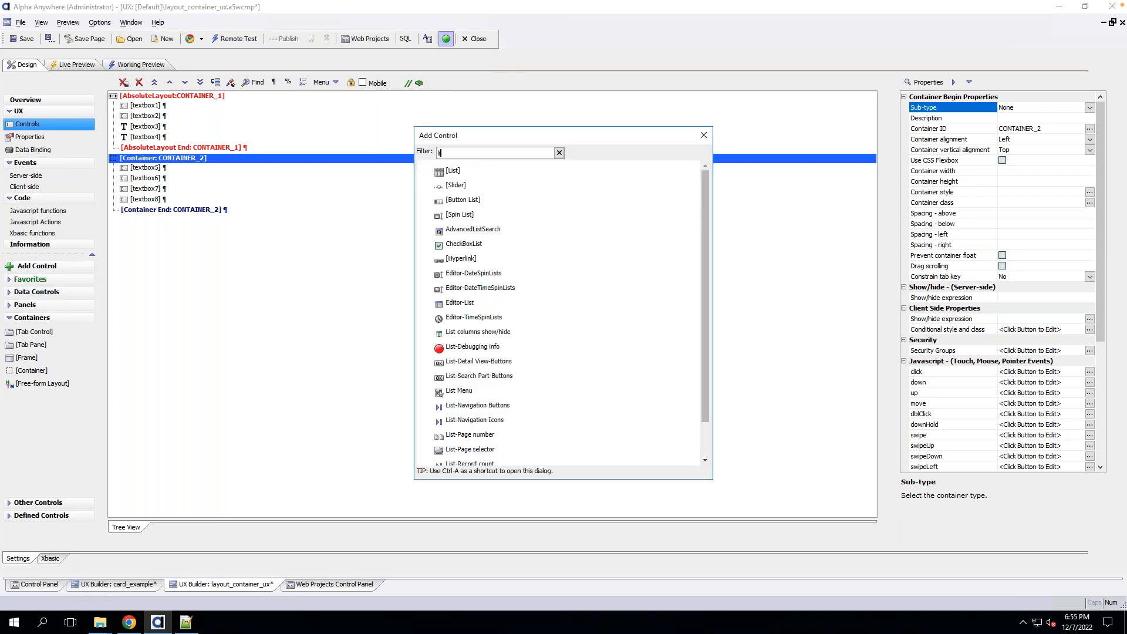
pyautogui.doubleClick(482, 175)
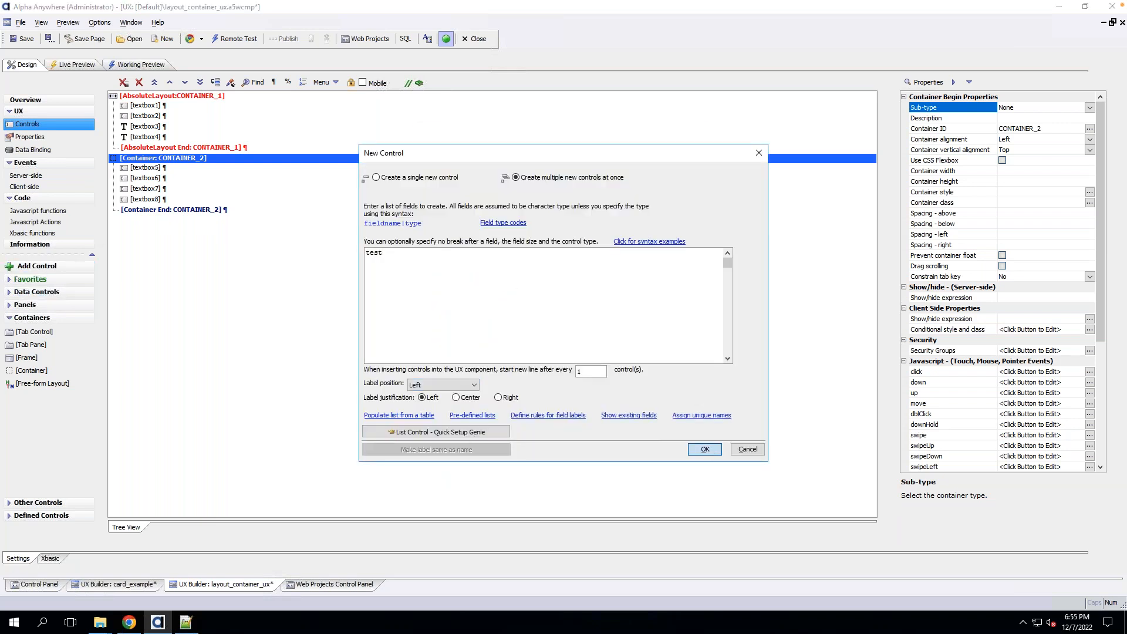
pyautogui.click(747, 449)
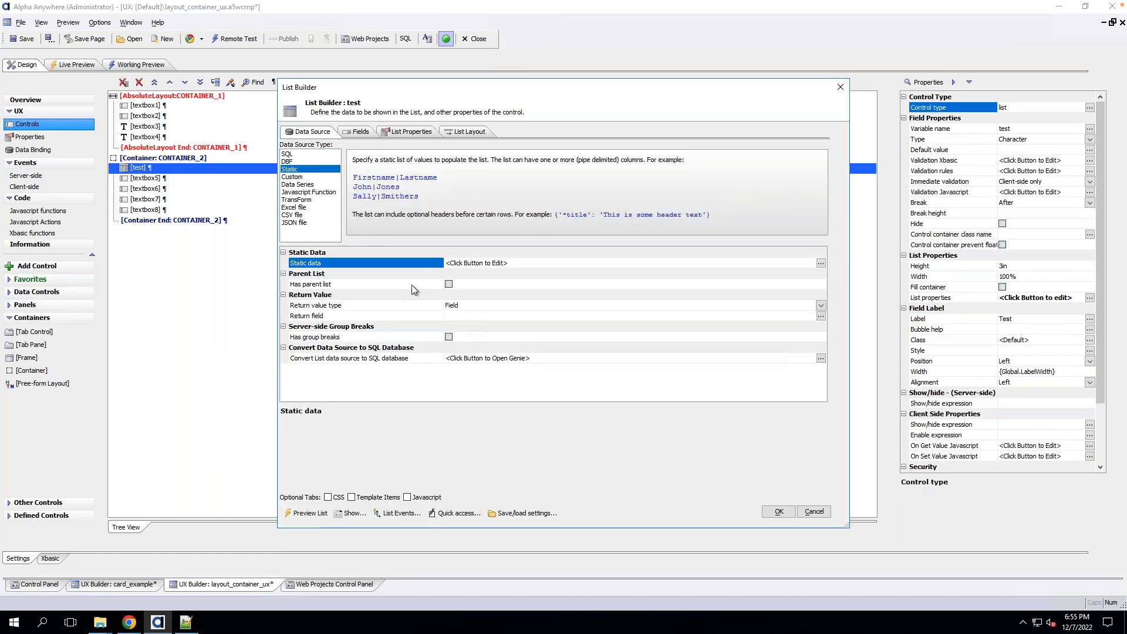
# Fill the test list's static data with the "Name and addresses" sample data.
pyautogui.click(443, 263)
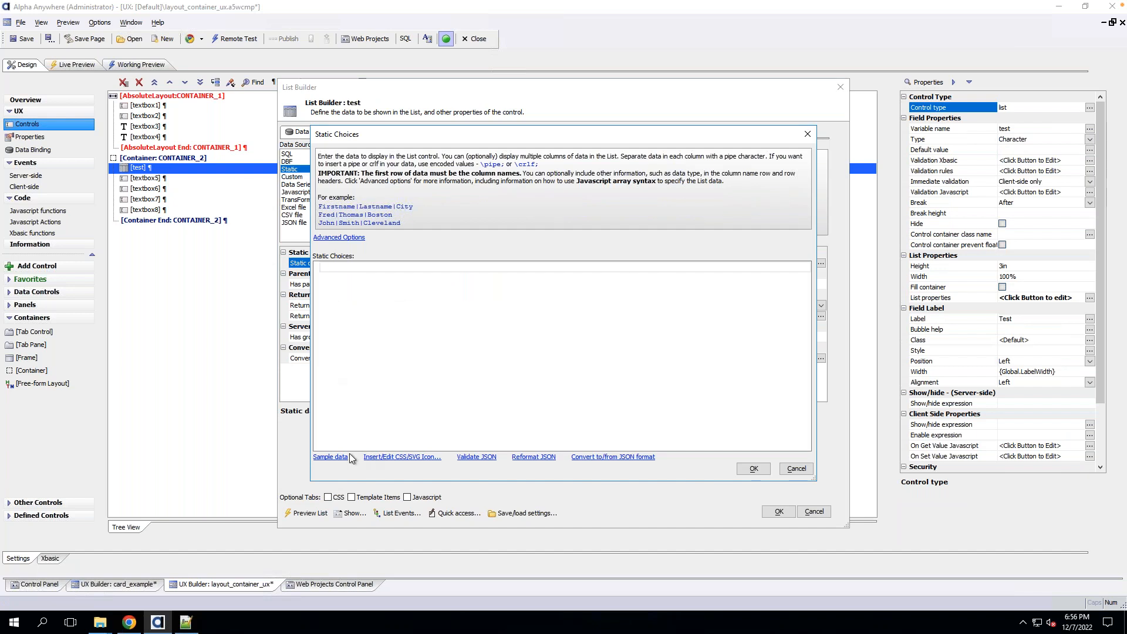
pyautogui.click(332, 457)
pyautogui.doubleClick(251, 185)
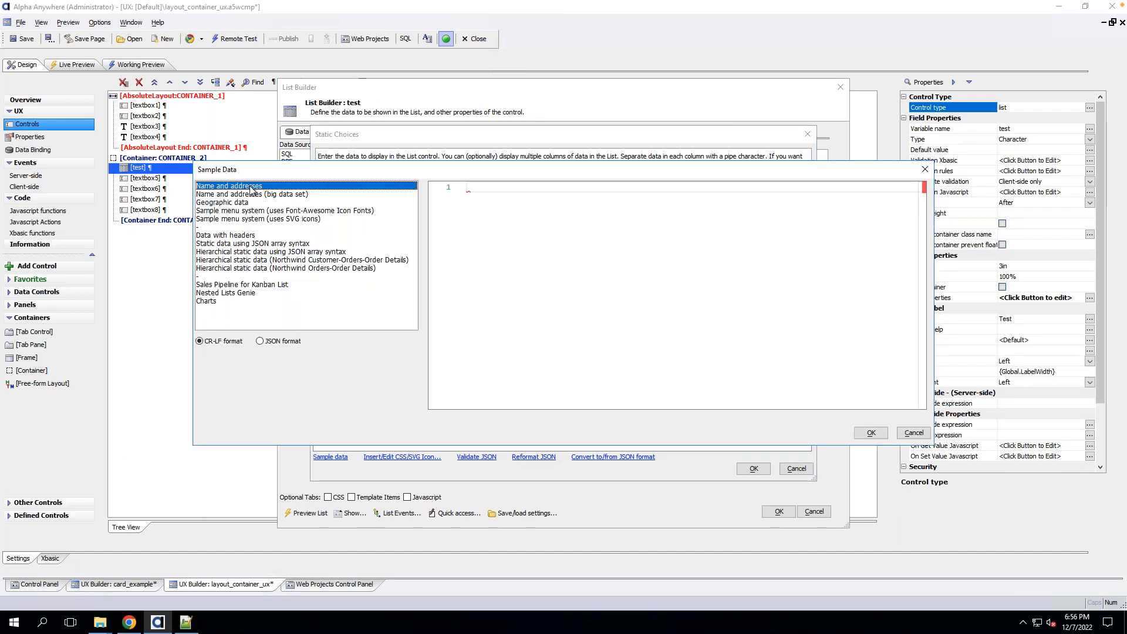
pyautogui.click(753, 469)
# Include the Firstname and Lastname fields as columns in the test list's layout and save the list definition.
pyautogui.click(463, 132)
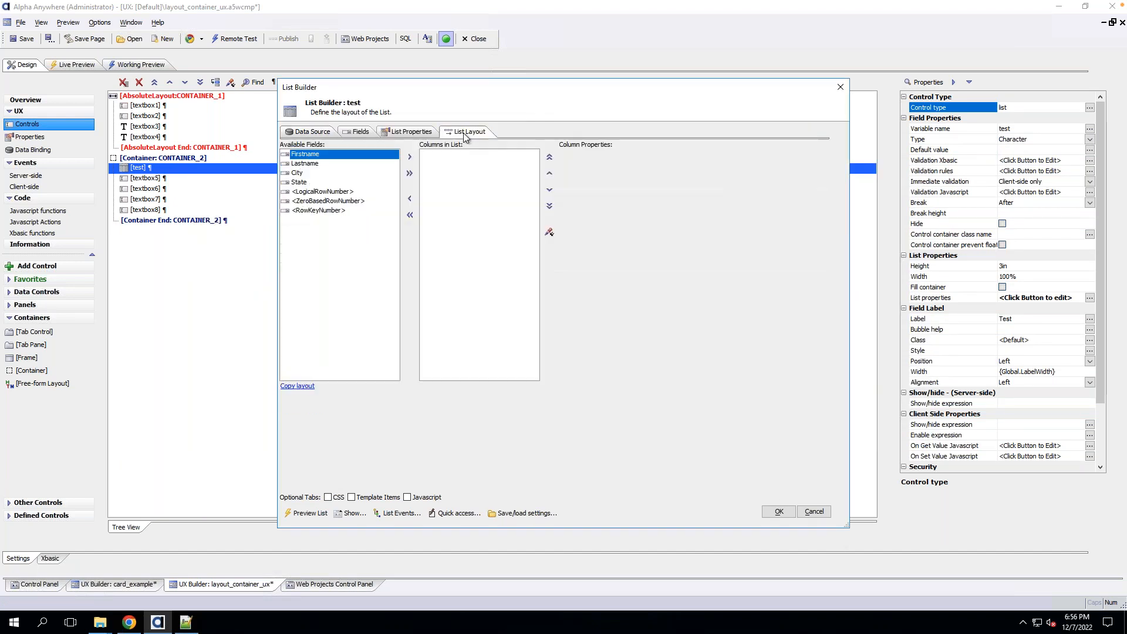
pyautogui.keyDown('shift'); pyautogui.click(331, 164); pyautogui.keyUp('shift')
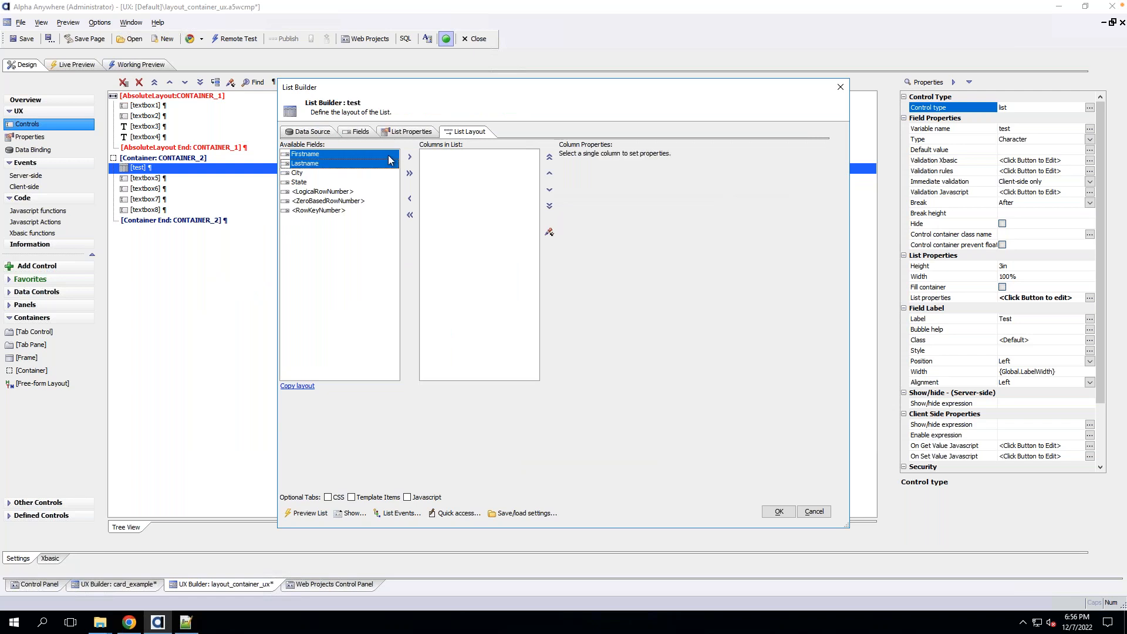
pyautogui.click(409, 159)
pyautogui.click(779, 512)
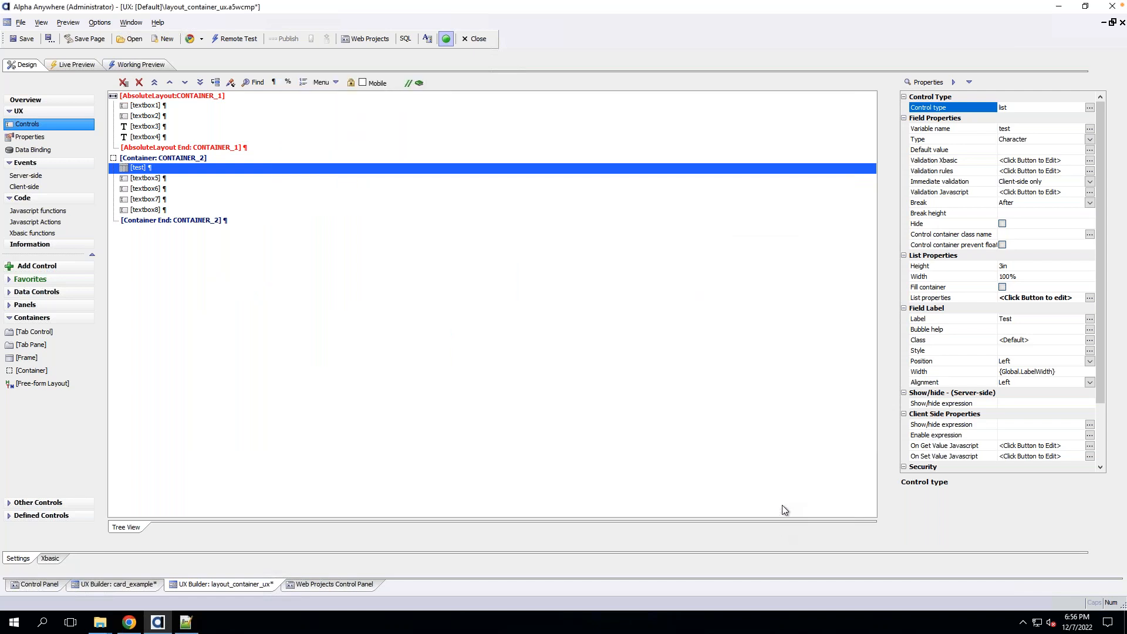
# Save the component and move the test list up into the AbsoluteLayout container CONTAINER_1.
pyautogui.click(27, 39)
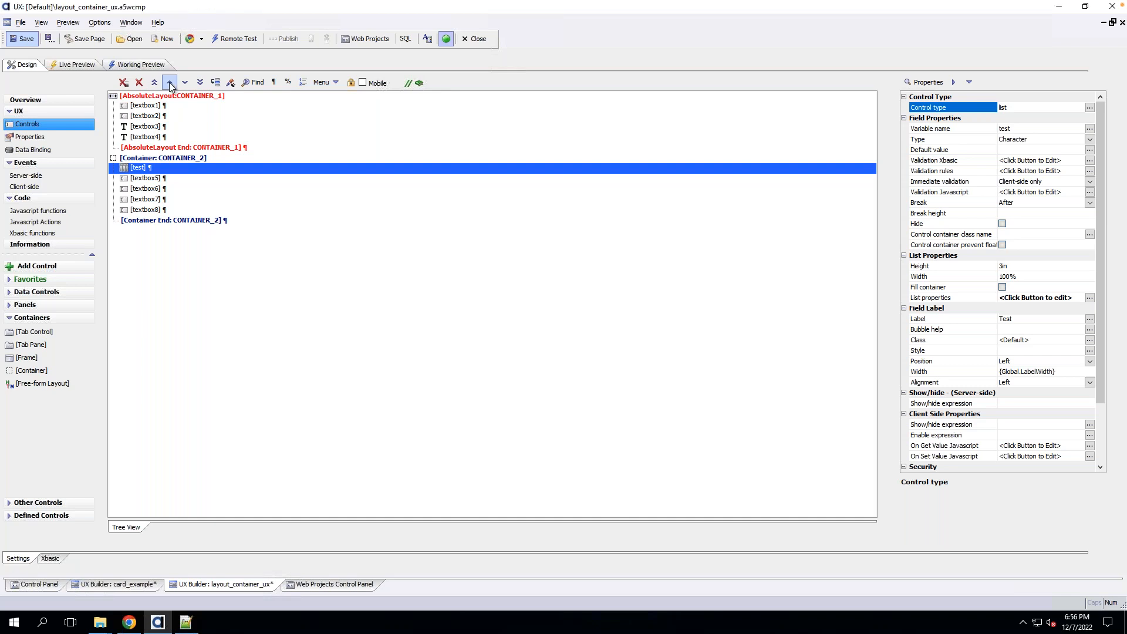
pyautogui.click(170, 82)
pyautogui.click(170, 82)
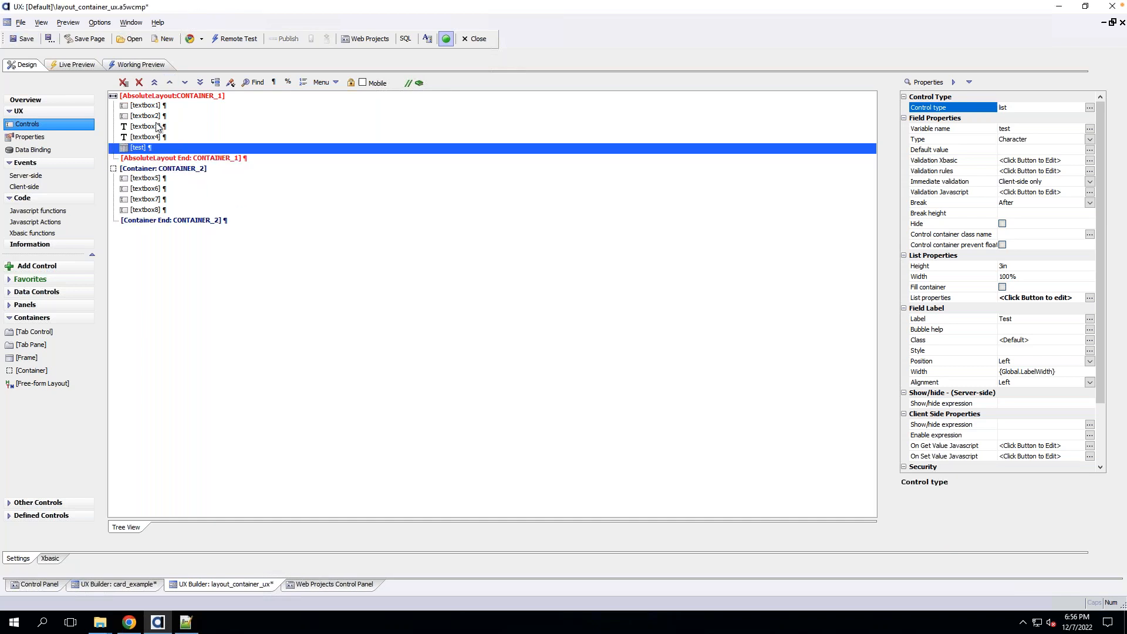
# Enlarge CONTAINER_1's absolute layout to about 475 by 420 px and place the test list below the Zip line, about 450 by 135 px.
pyautogui.doubleClick(172, 97)
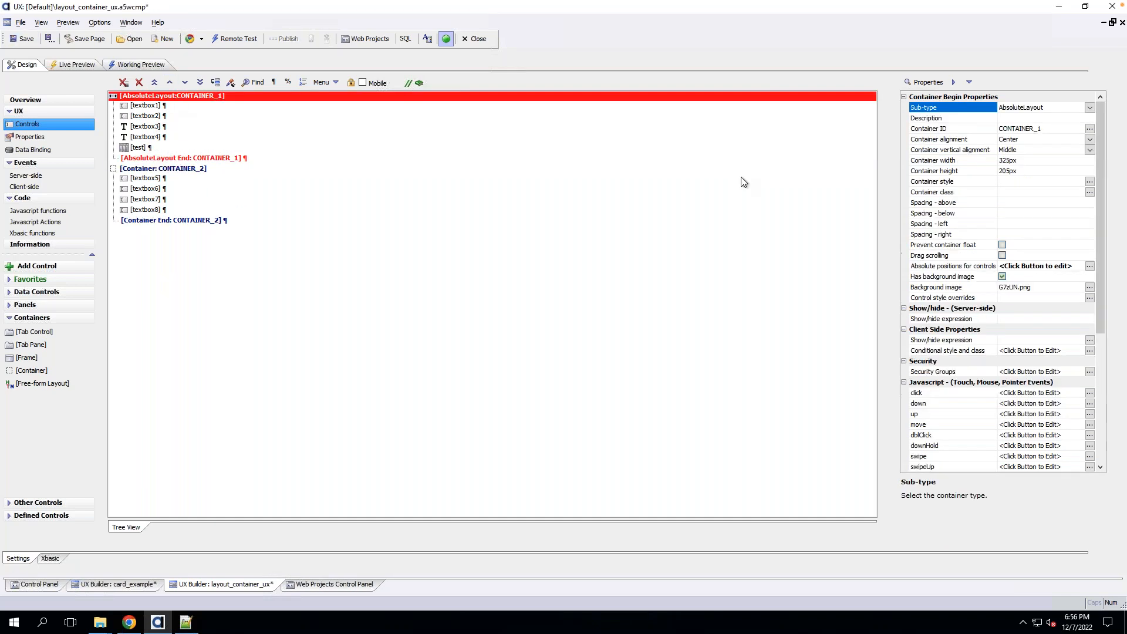
pyautogui.doubleClick(941, 267)
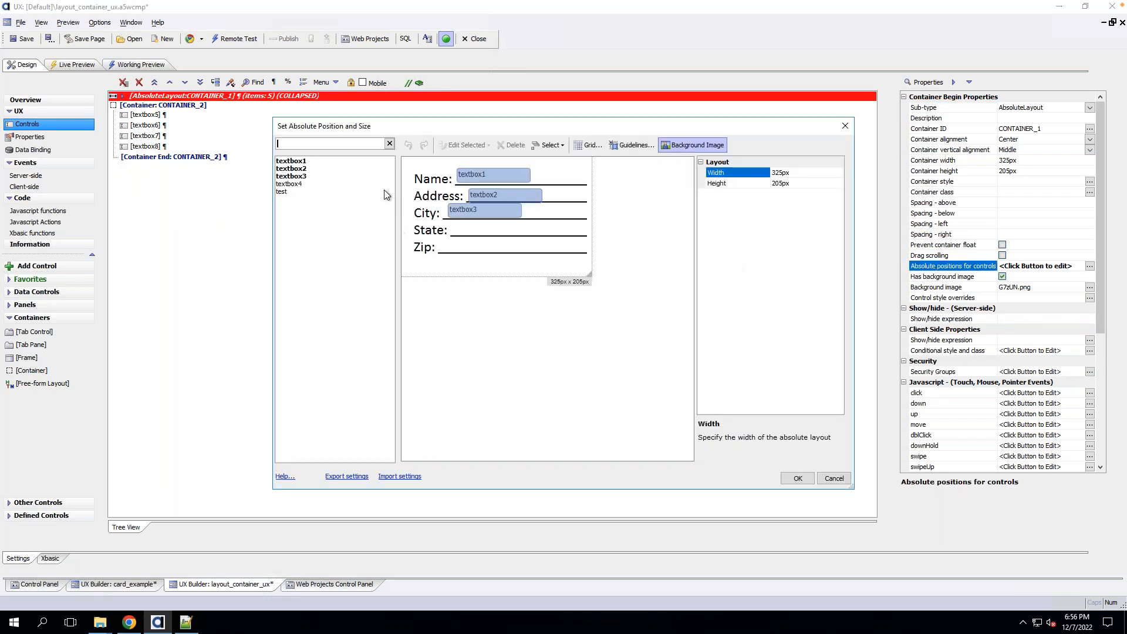
pyautogui.moveTo(586, 278); pyautogui.dragTo(678, 401)
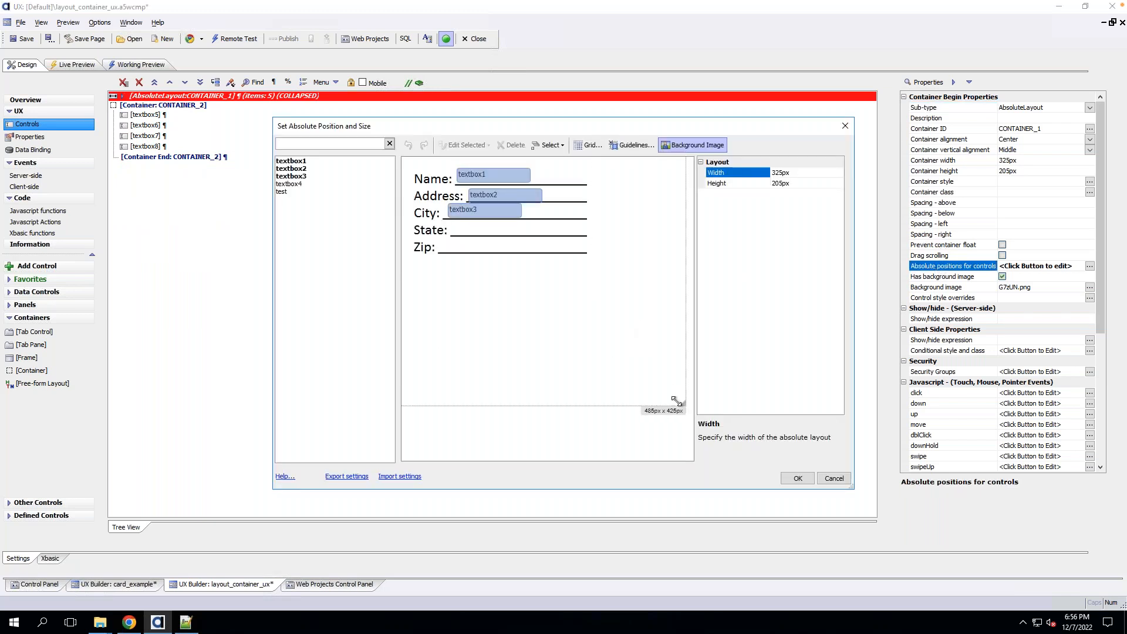
pyautogui.click(302, 192)
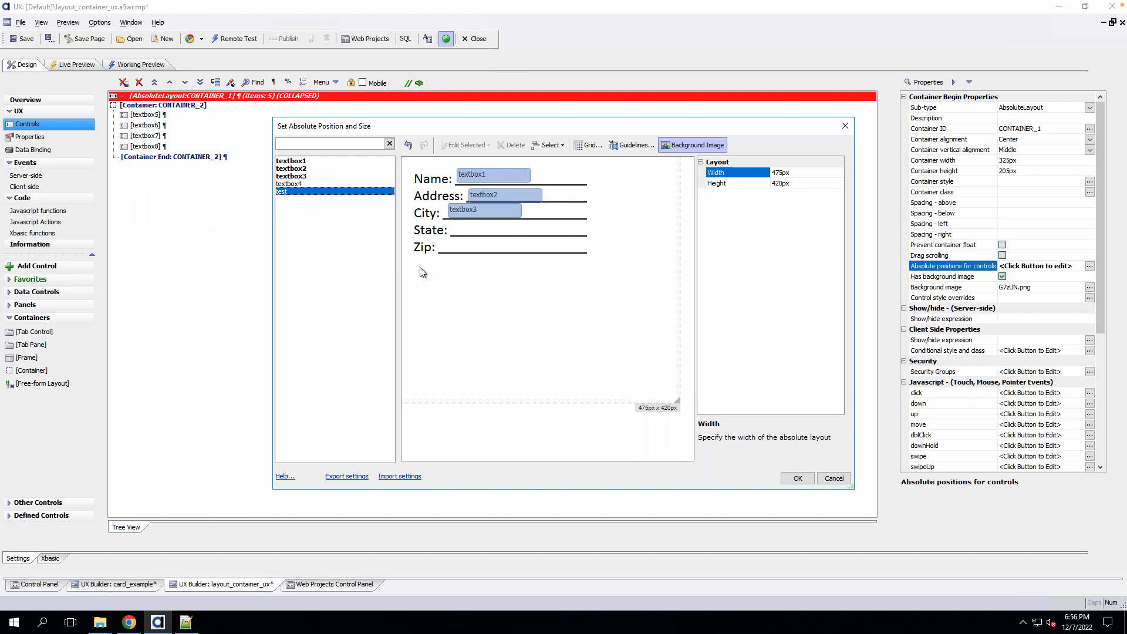
pyautogui.moveTo(413, 262); pyautogui.dragTo(673, 341)
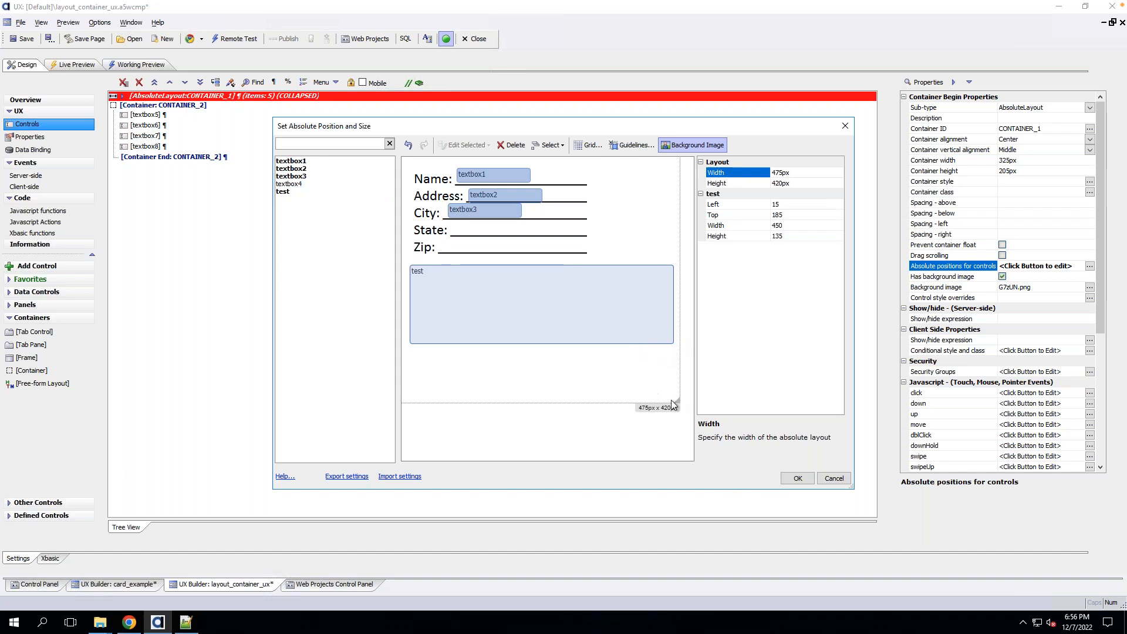
# Resize the absolute layout to about 485 by 330 px and check the saved component in Working Preview.
pyautogui.moveTo(678, 401); pyautogui.dragTo(684, 348)
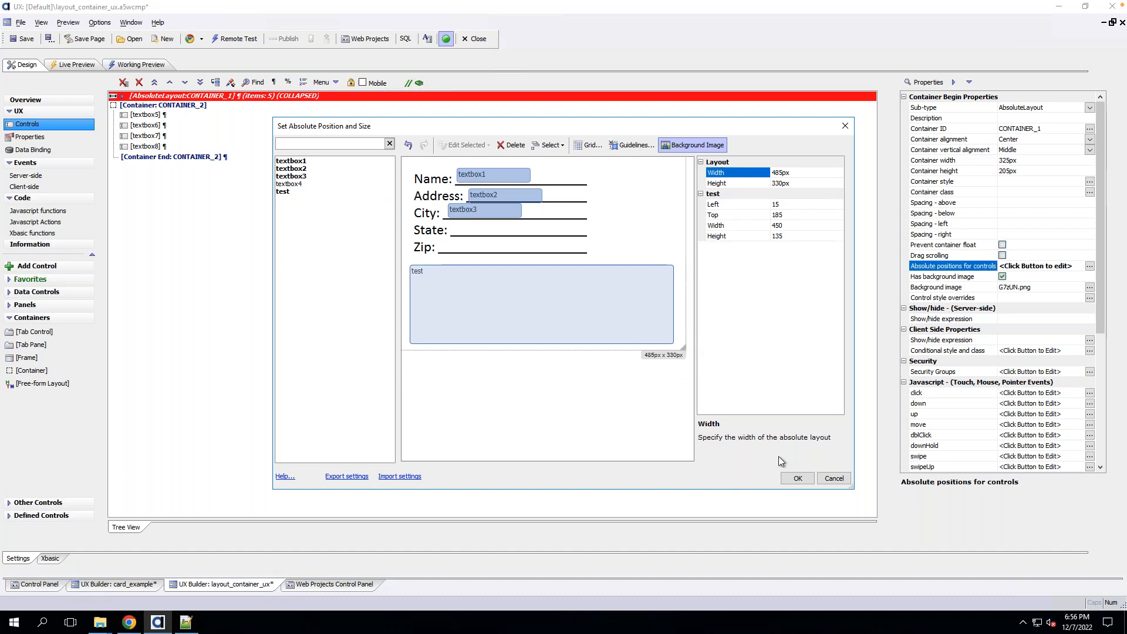
pyautogui.click(797, 478)
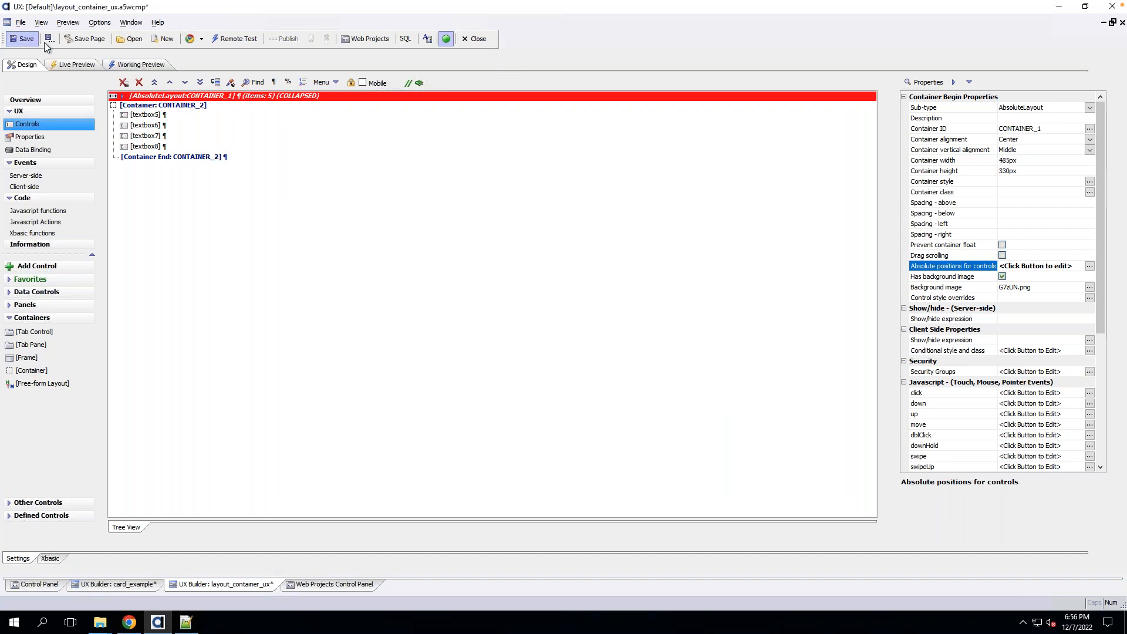
pyautogui.click(122, 65)
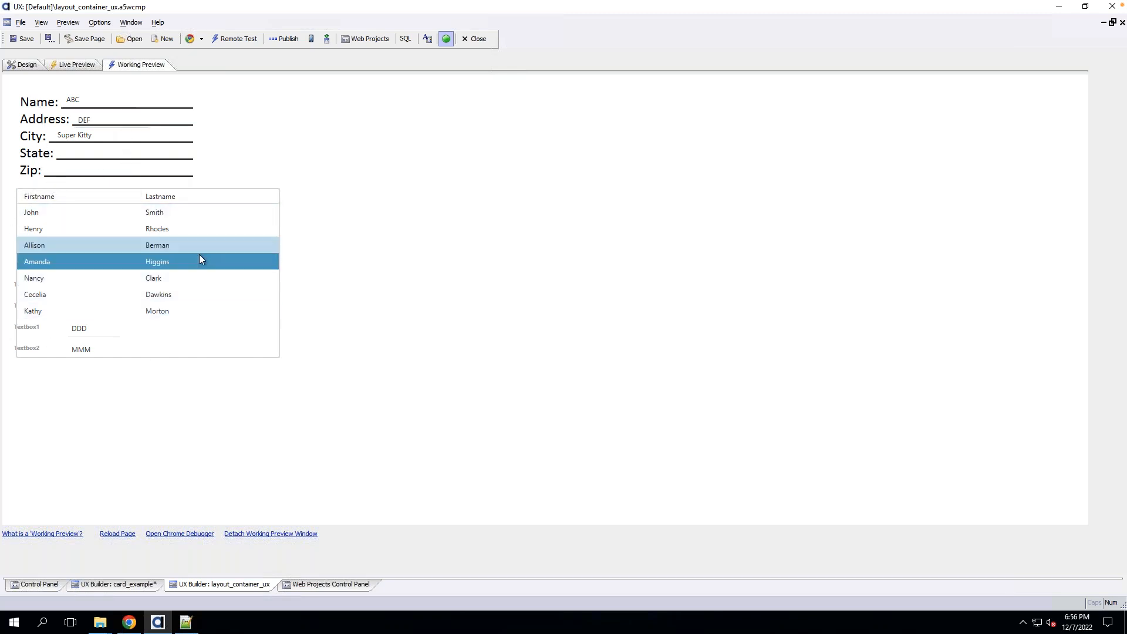
# Move the test list to the right of the address form in CONTAINER_1's absolute layout and check it in Working Preview.
pyautogui.click(26, 68)
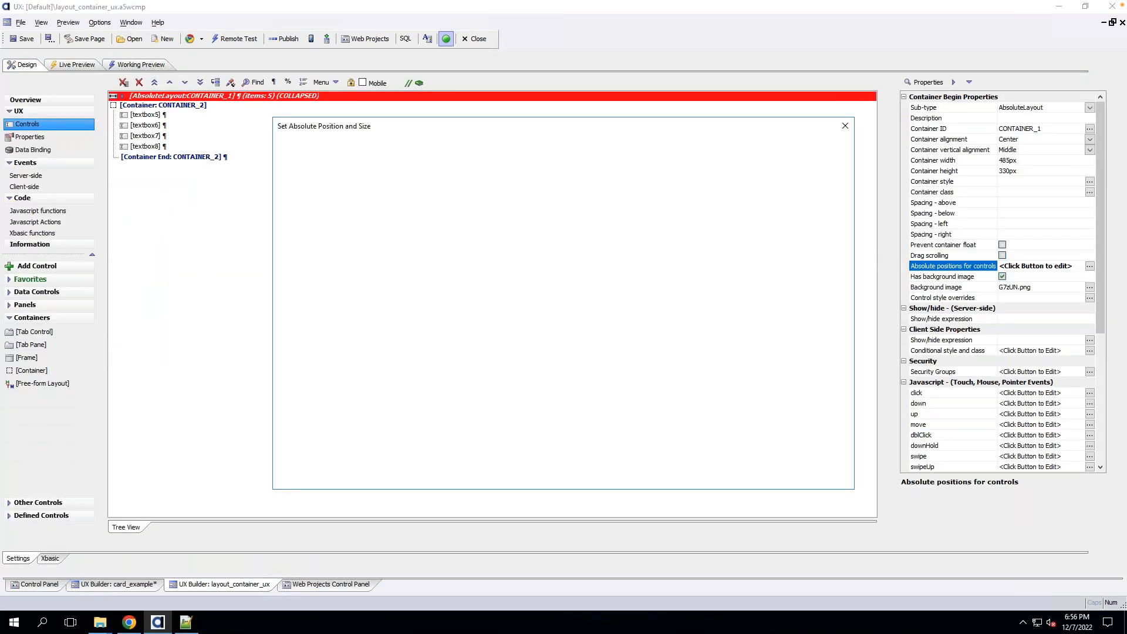
pyautogui.moveTo(727, 203); pyautogui.dragTo(713, 212)
pyautogui.click(798, 479)
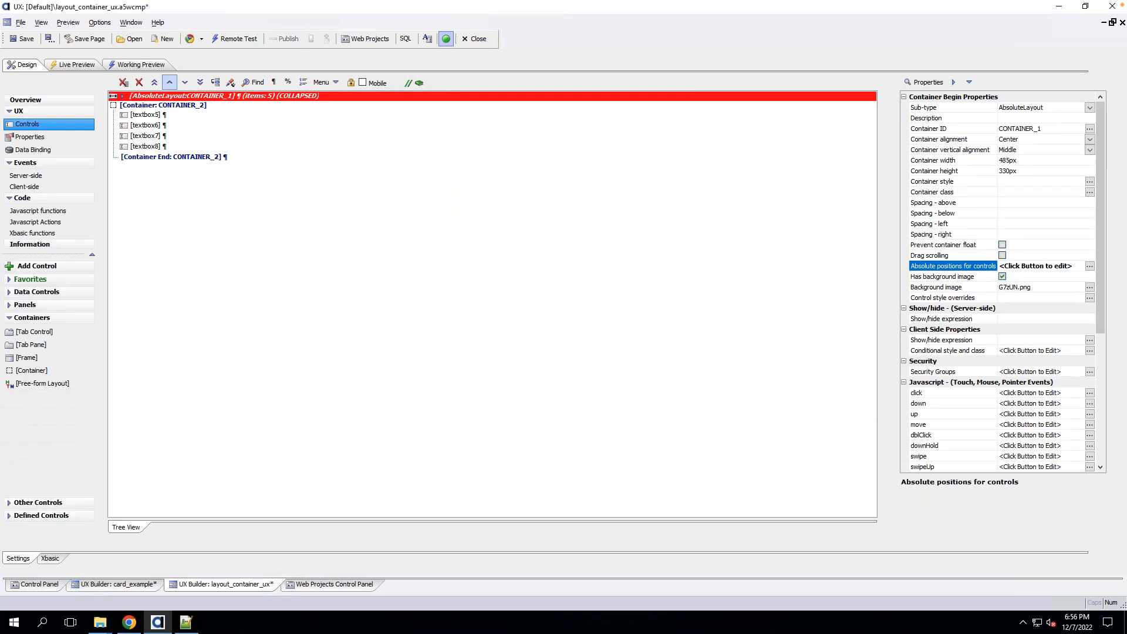
pyautogui.click(138, 65)
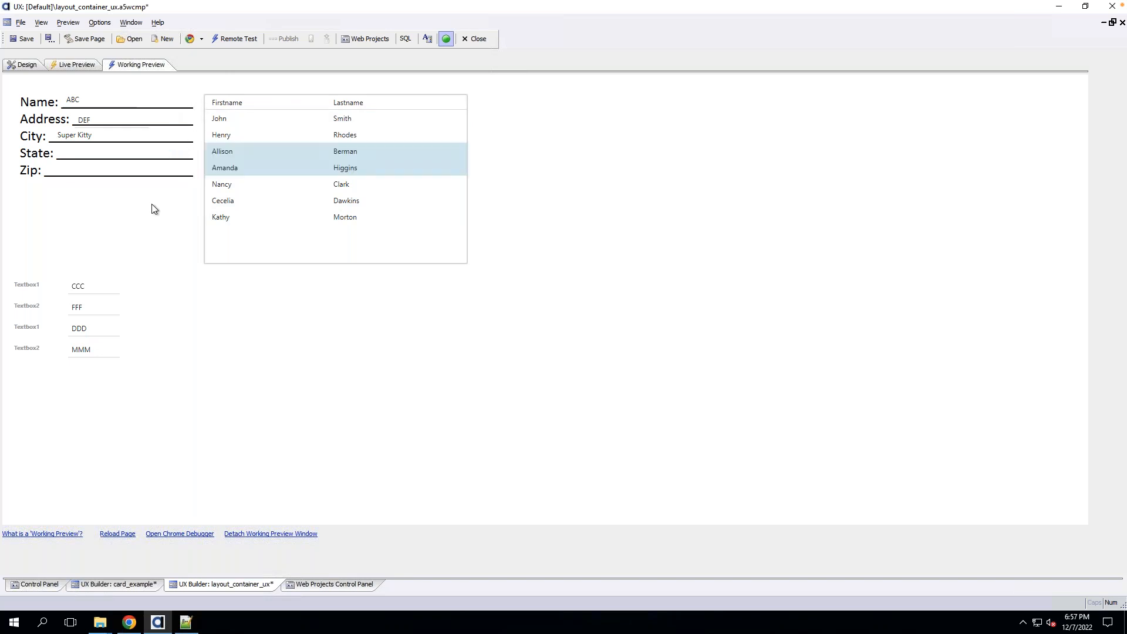
# Wrap textbox1 and textbox2 inside CONTAINER_1 in a new Frame control labelled "test".
pyautogui.click(31, 65)
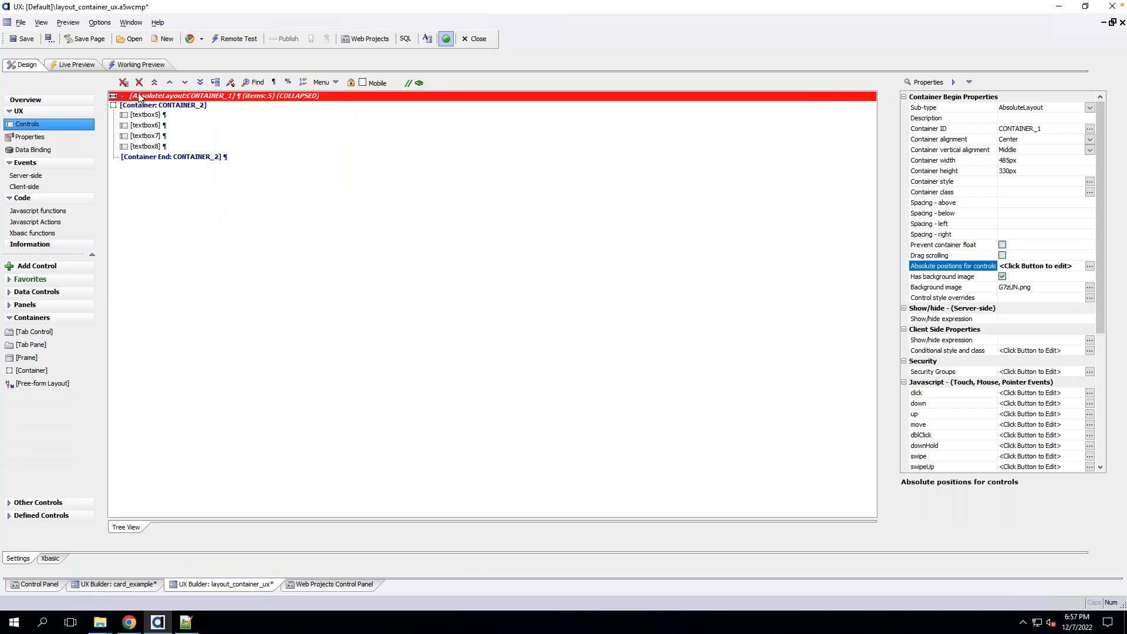
pyautogui.click(145, 148)
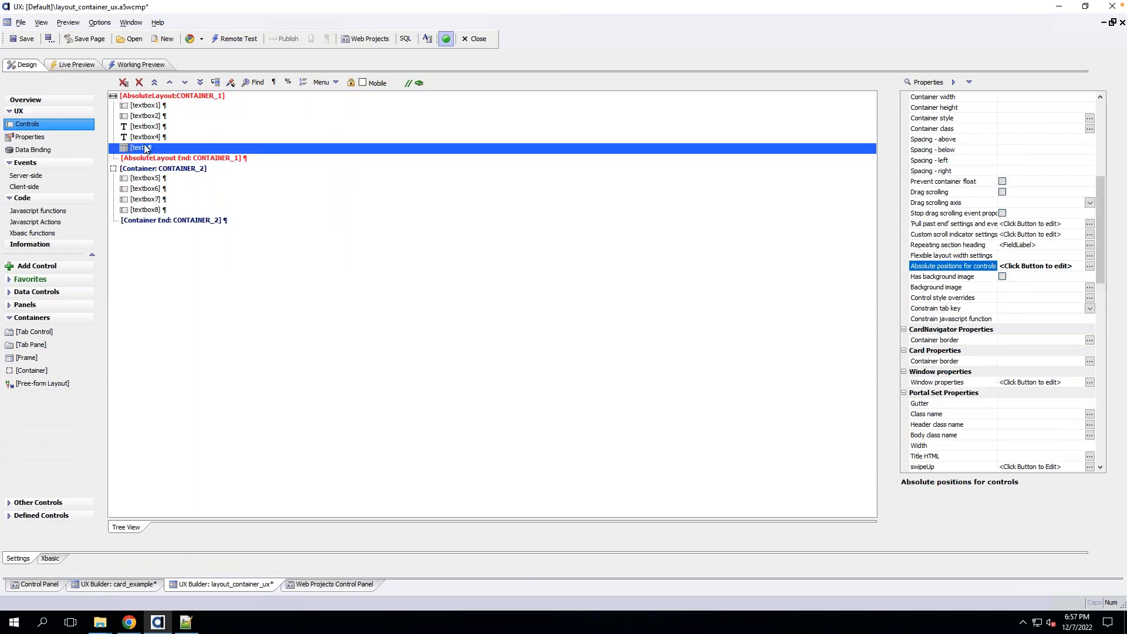
pyautogui.click(145, 106)
pyautogui.keyDown('shift'); pyautogui.click(145, 116); pyautogui.keyUp('shift')
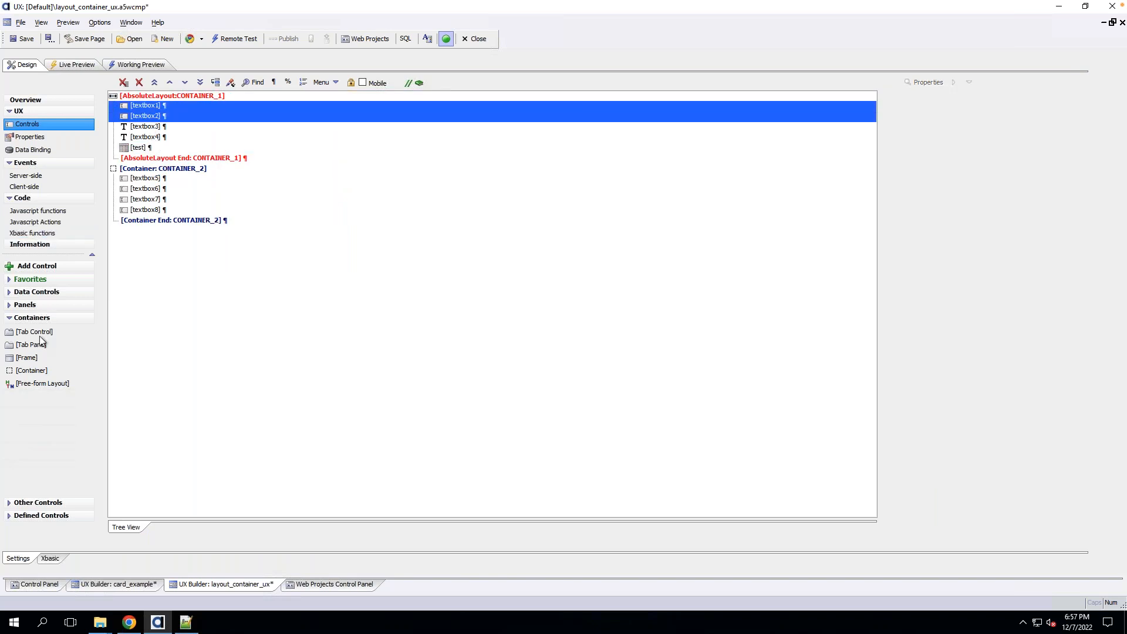
pyautogui.click(50, 504)
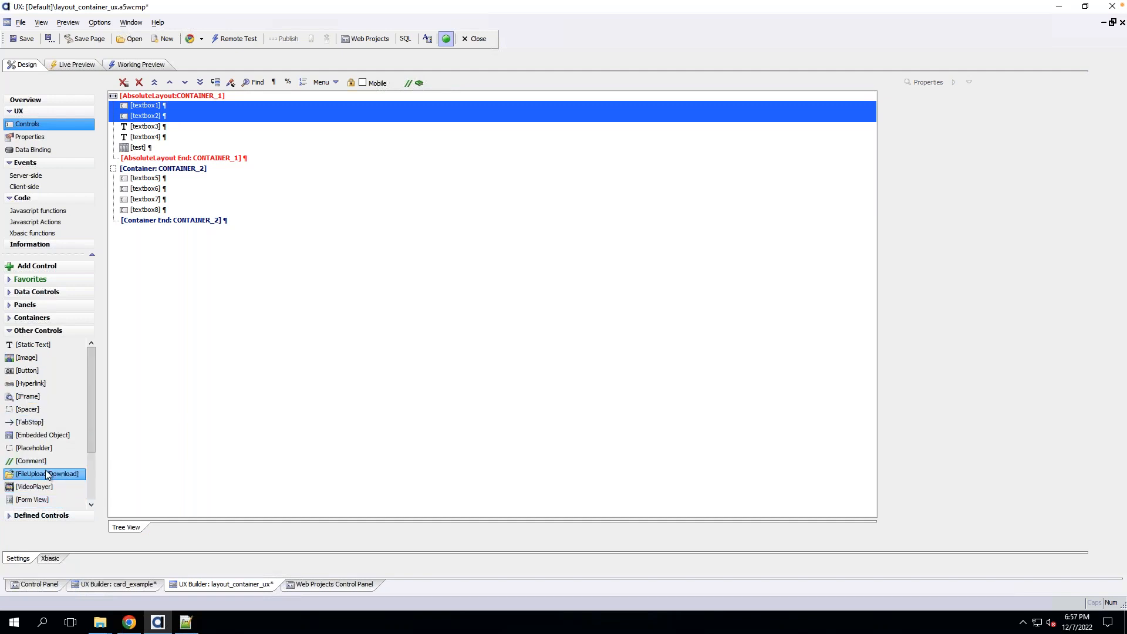
pyautogui.click(46, 267)
pyautogui.write('fra')
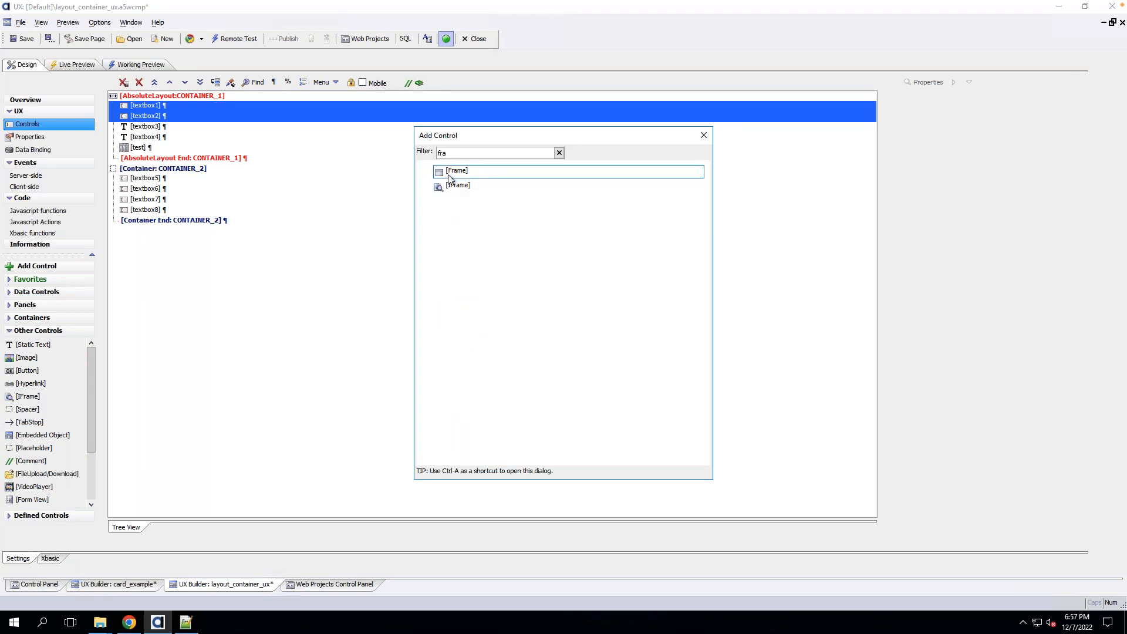
pyautogui.doubleClick(449, 172)
pyautogui.write('test')
pyautogui.click(602, 352)
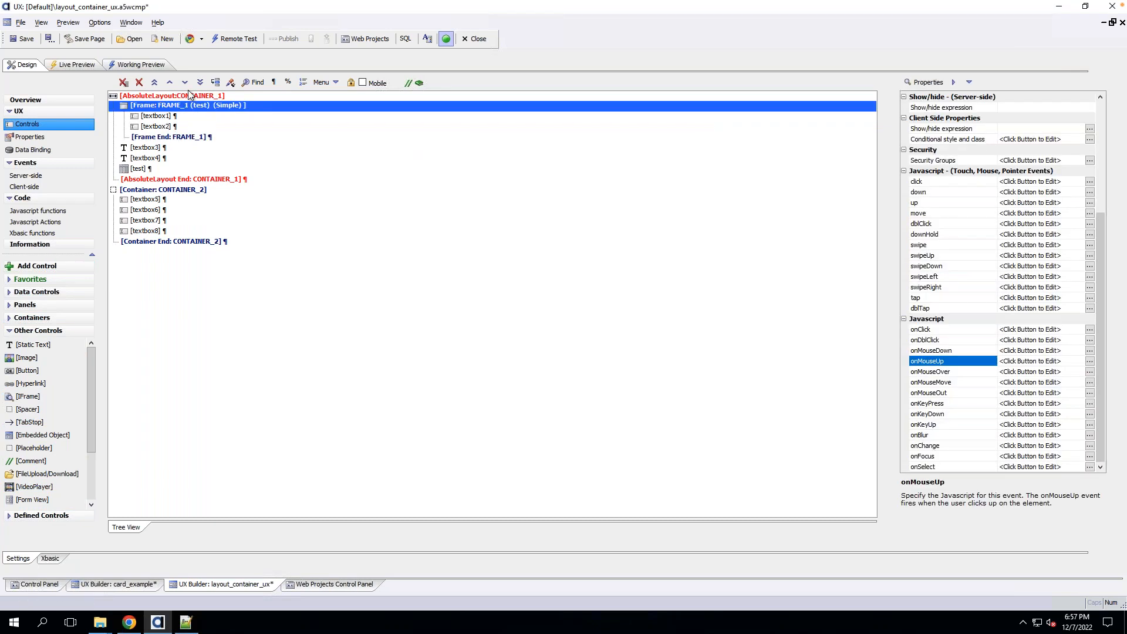
pyautogui.click(1096, 162)
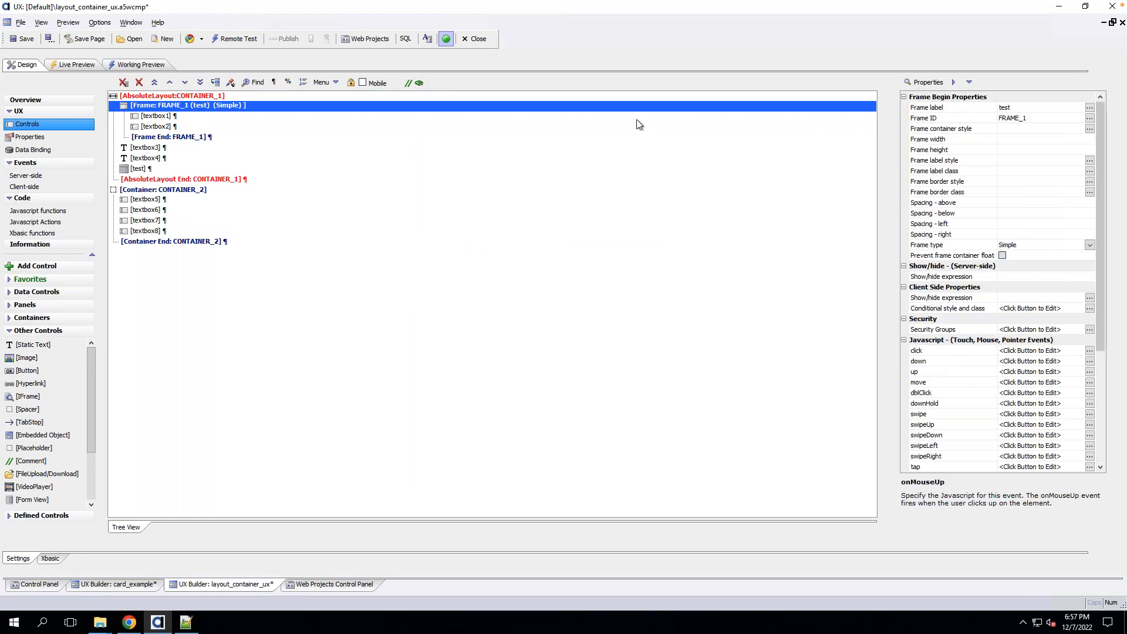
# Place the test frame below the Zip line in CONTAINER_1's absolute layout, about 255 by 95 px, and check it in Working Preview.
pyautogui.click(237, 96)
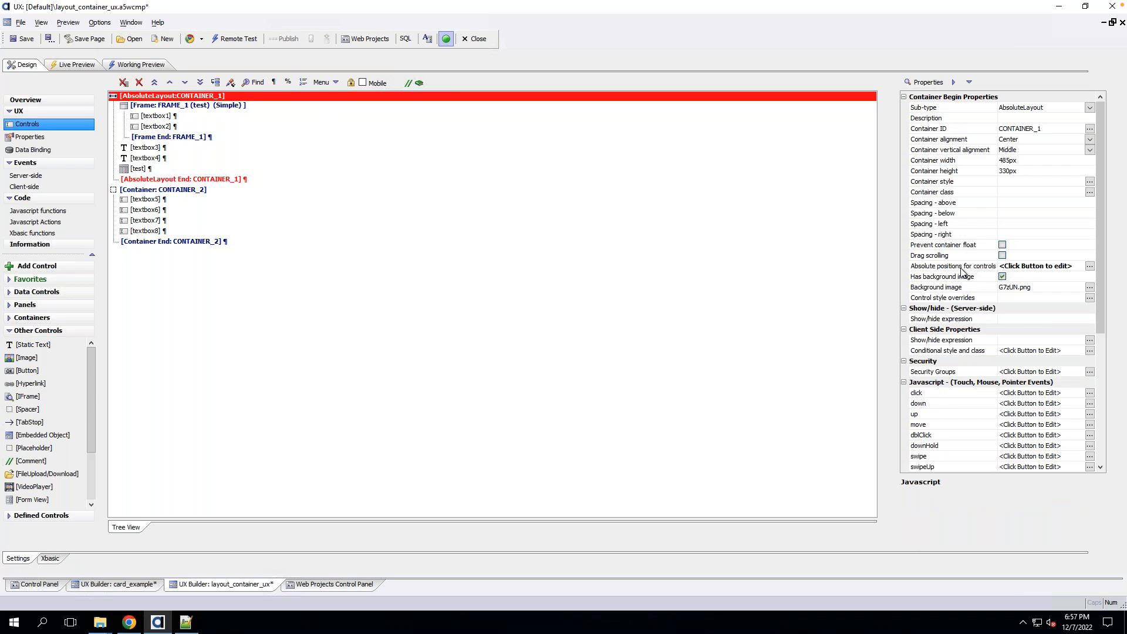
pyautogui.click(962, 268)
pyautogui.doubleClick(963, 271)
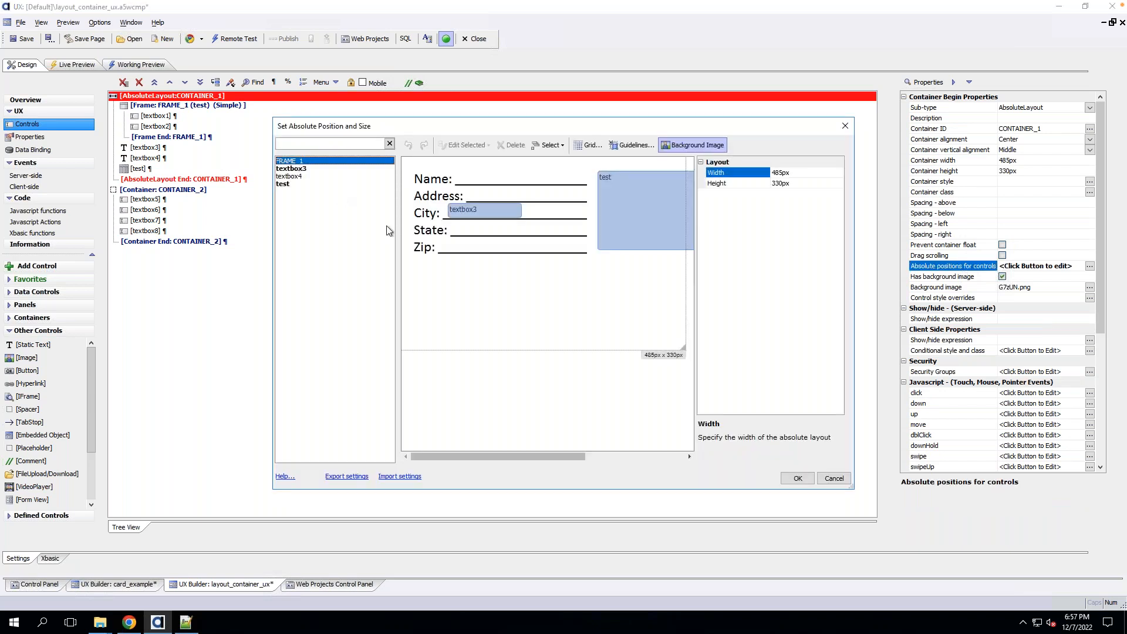
pyautogui.moveTo(434, 277); pyautogui.dragTo(584, 333)
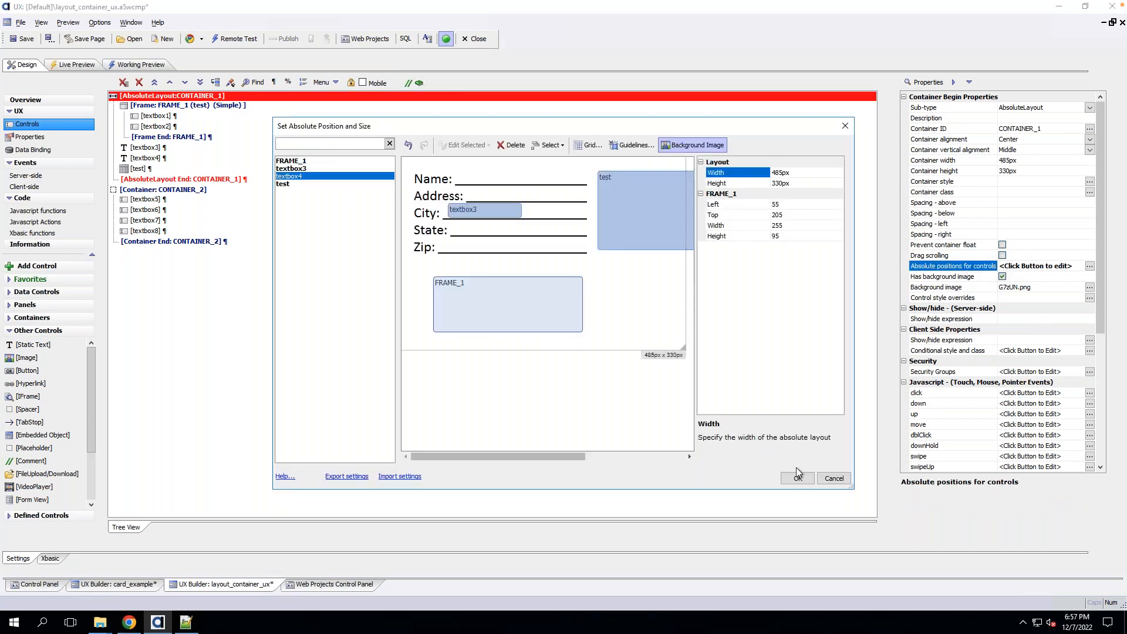
pyautogui.click(793, 477)
pyautogui.click(126, 67)
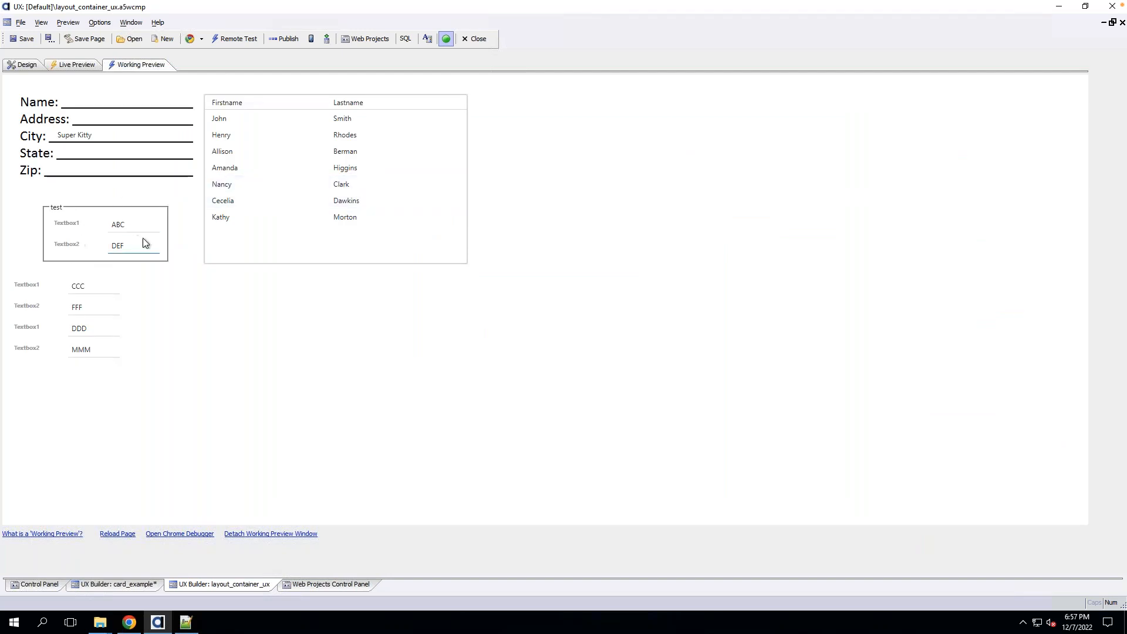
pyautogui.click(92, 234)
# Move the test frame to about left 25, top 170, just under the Zip line, and try the form's list in Working Preview.
pyautogui.click(25, 66)
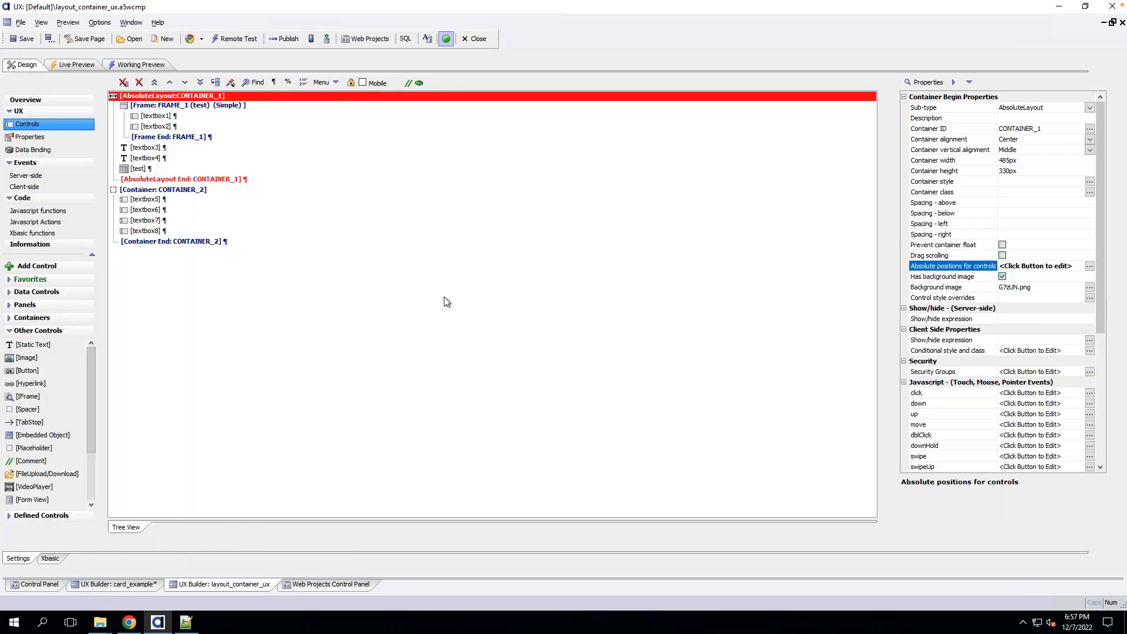
pyautogui.click(492, 283)
pyautogui.moveTo(476, 273); pyautogui.dragTo(484, 274)
pyautogui.click(797, 478)
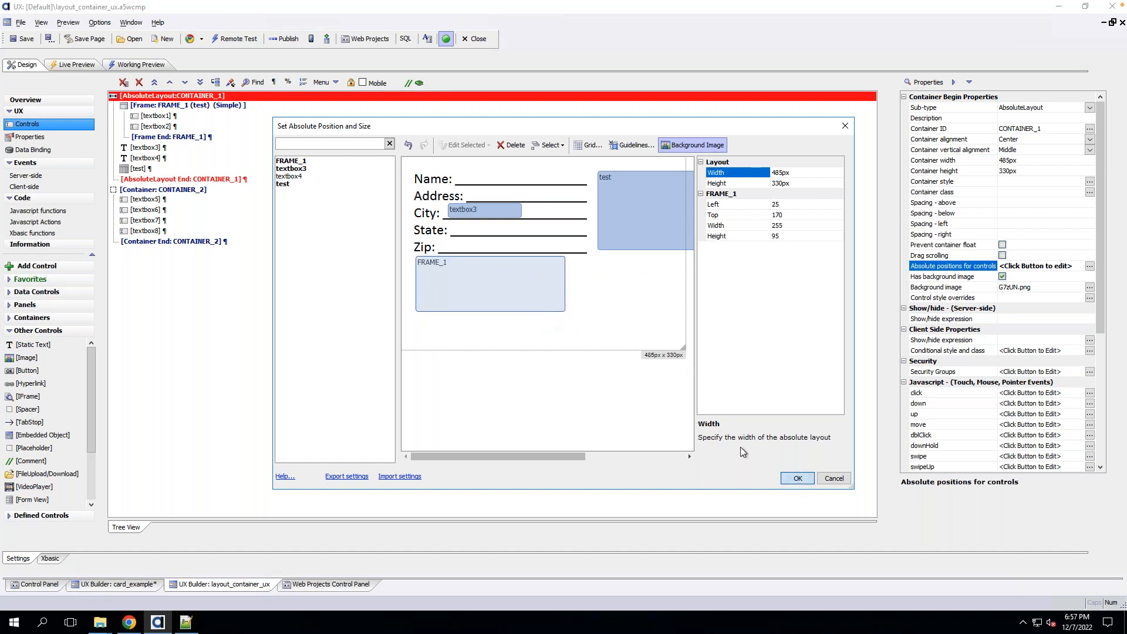
pyautogui.click(135, 65)
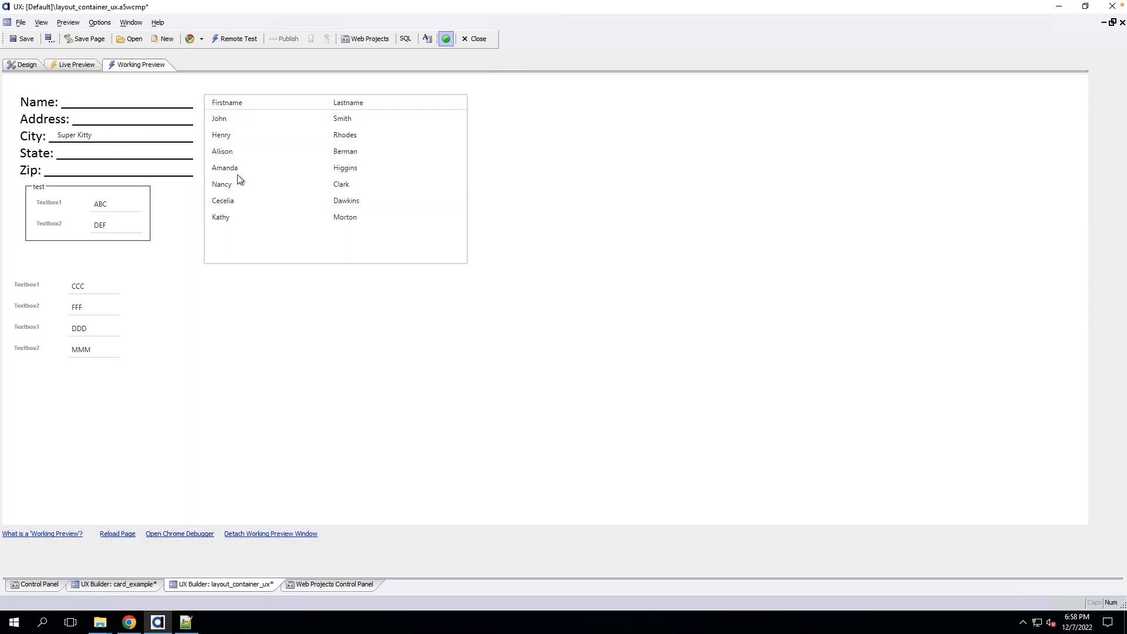
pyautogui.click(256, 136)
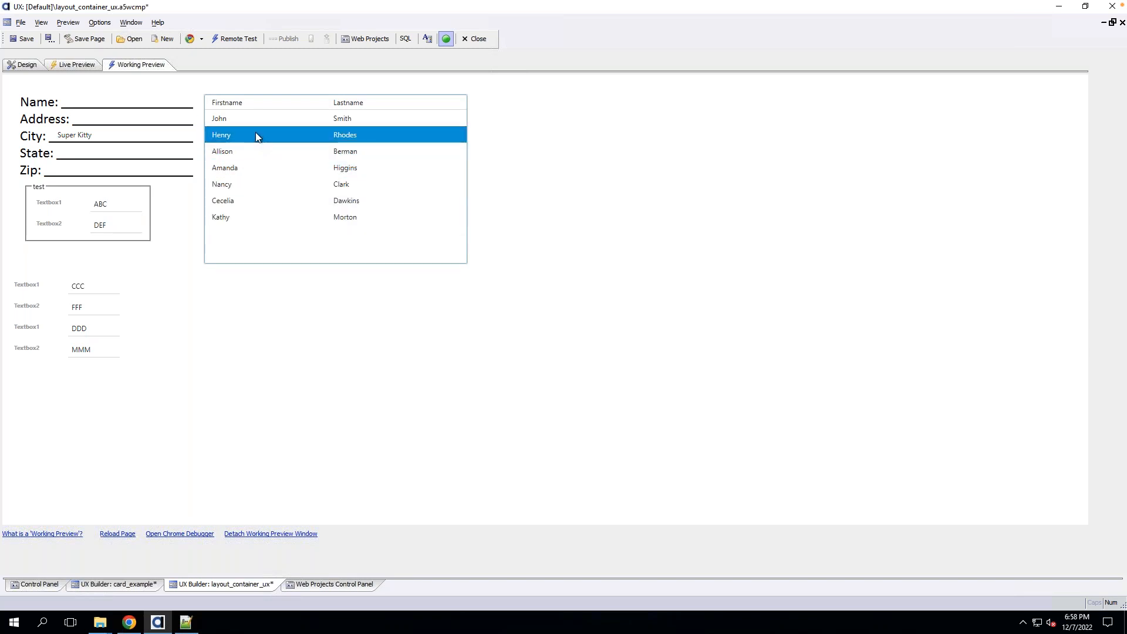